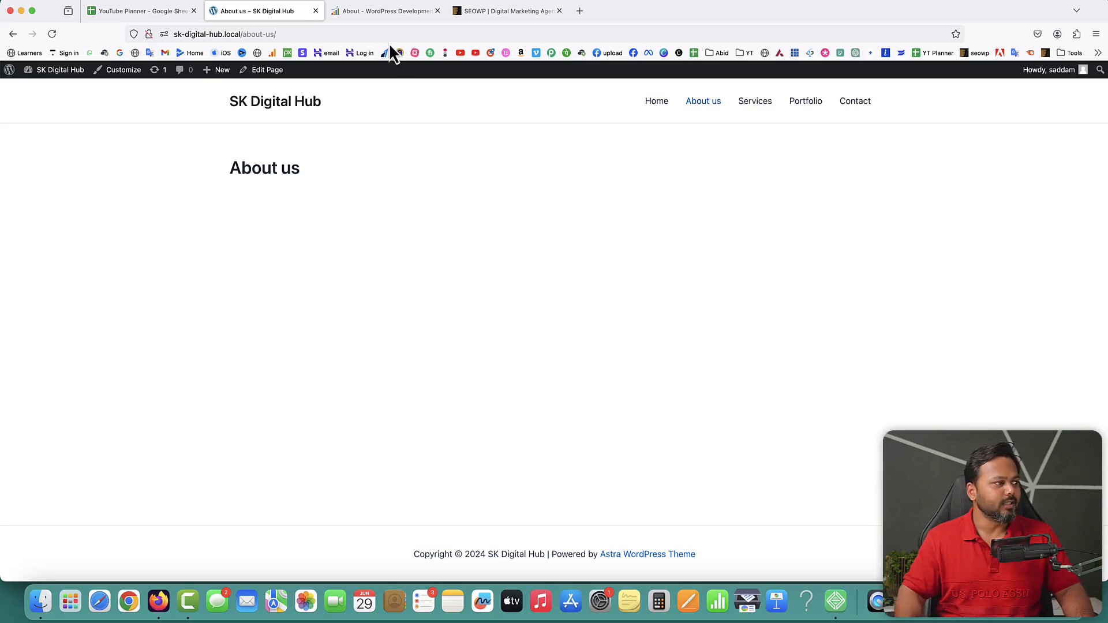
Examine the Websoft reference About page, from the founder introduction and skills through the company story to the Why Choose us section.
left_click(380, 13)
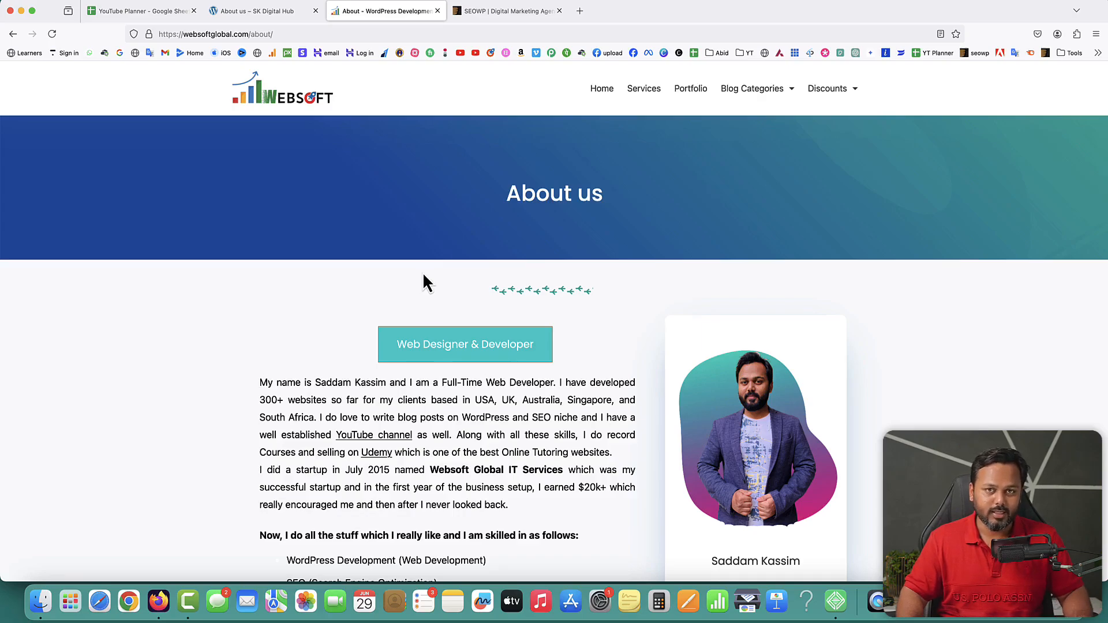
scroll(622, 241, "down", 5)
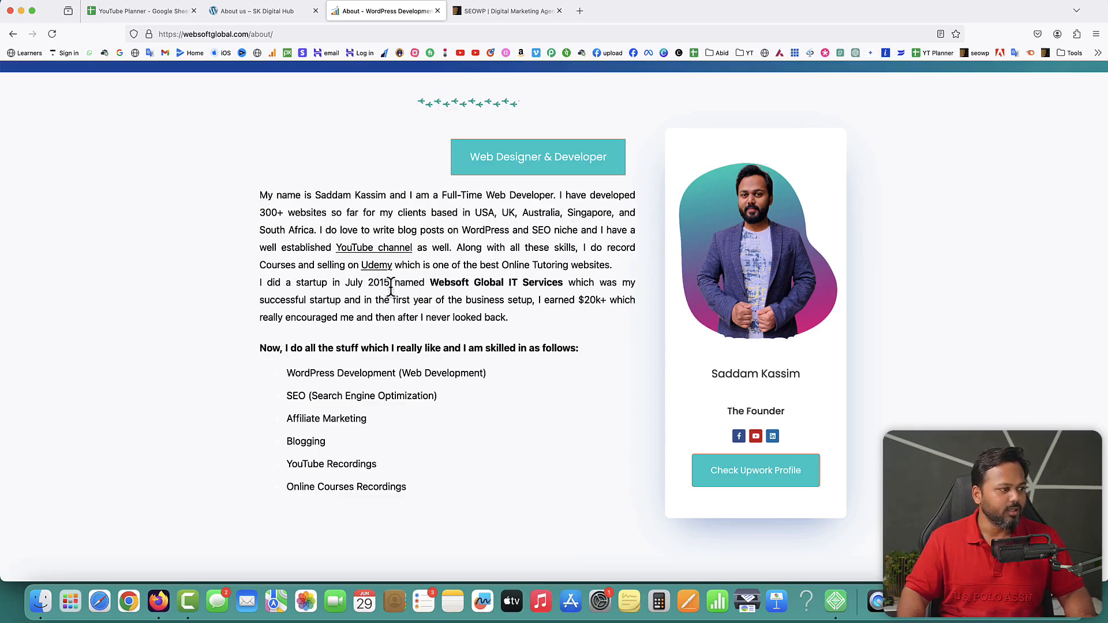
scroll(392, 319, "down", 2)
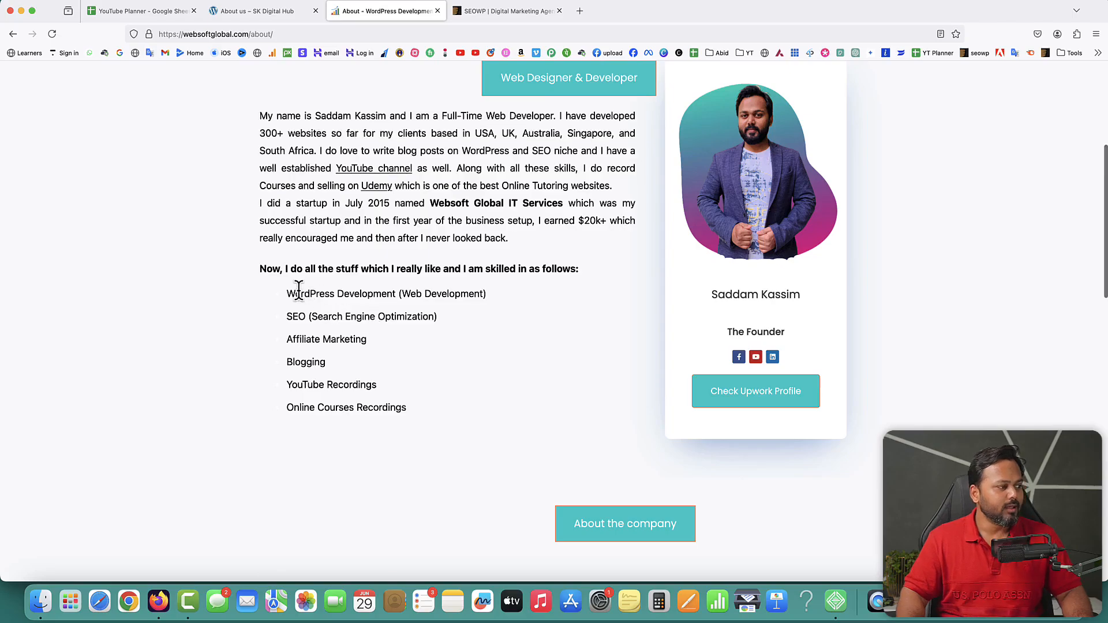
left_click_drag(295, 296, 519, 396)
scroll(526, 395, "down", 3)
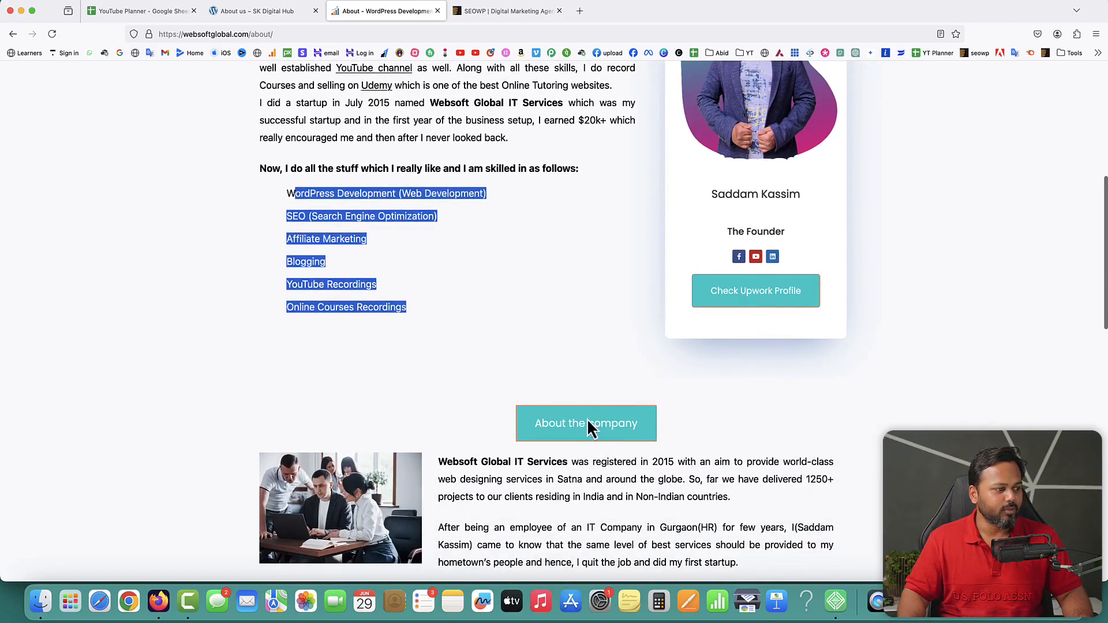
scroll(589, 425, "down", 7)
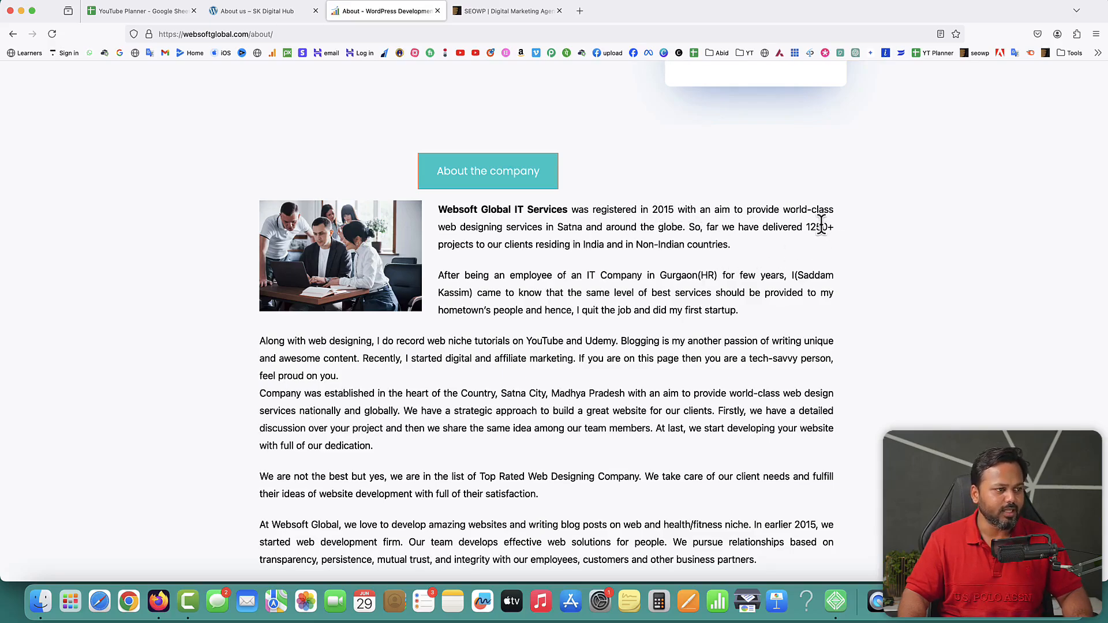
left_click_drag(806, 227, 833, 227)
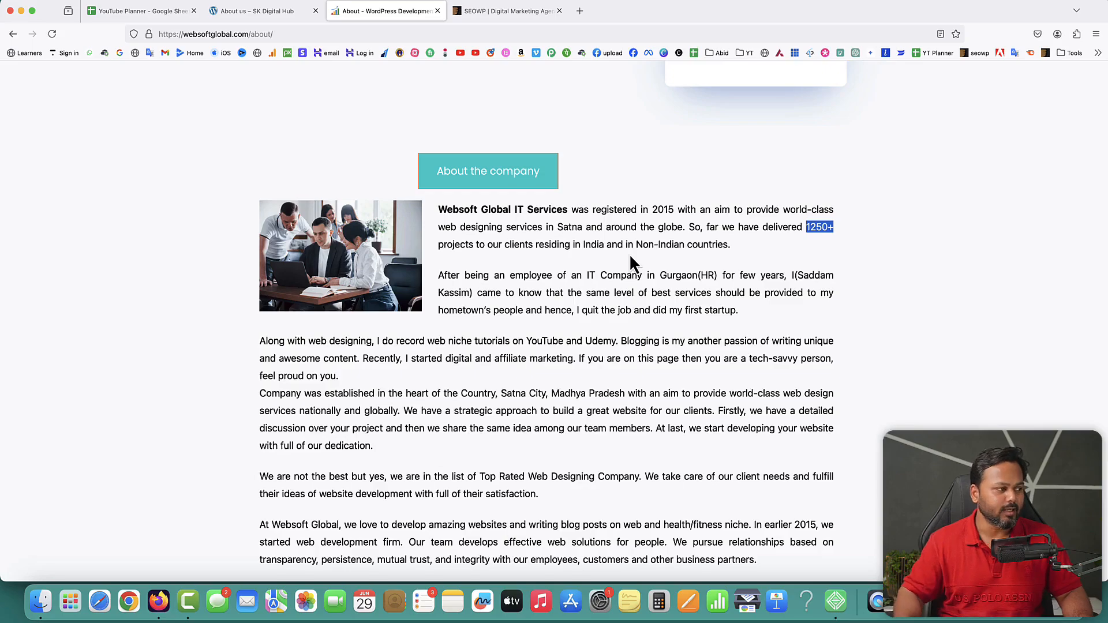
scroll(631, 263, "down", 5)
scroll(630, 263, "down", 5)
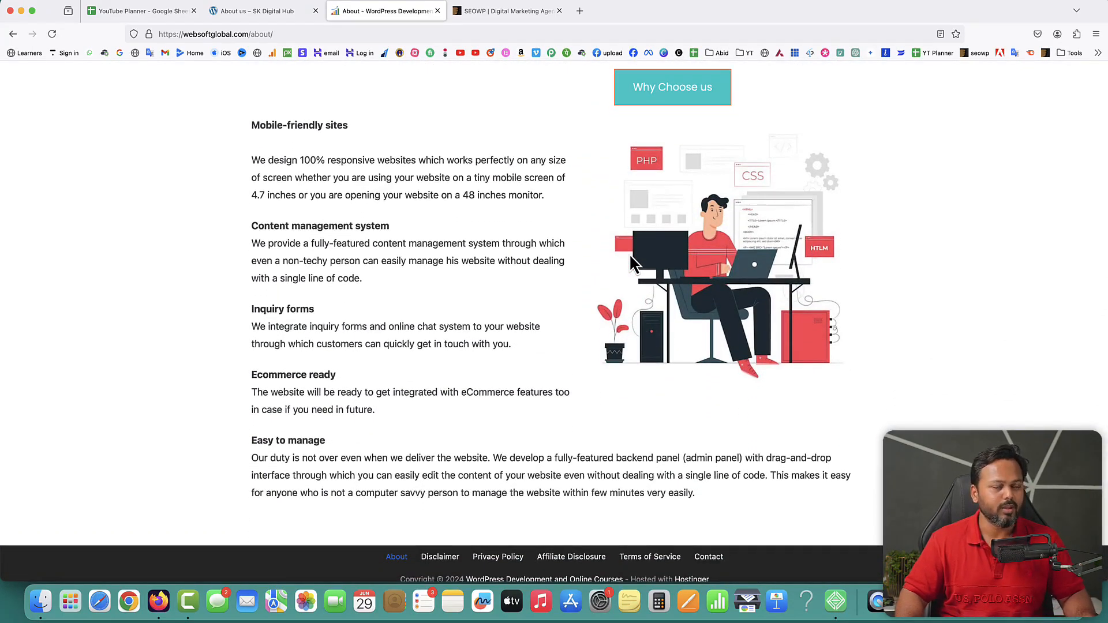
scroll(631, 257, "down", 1)
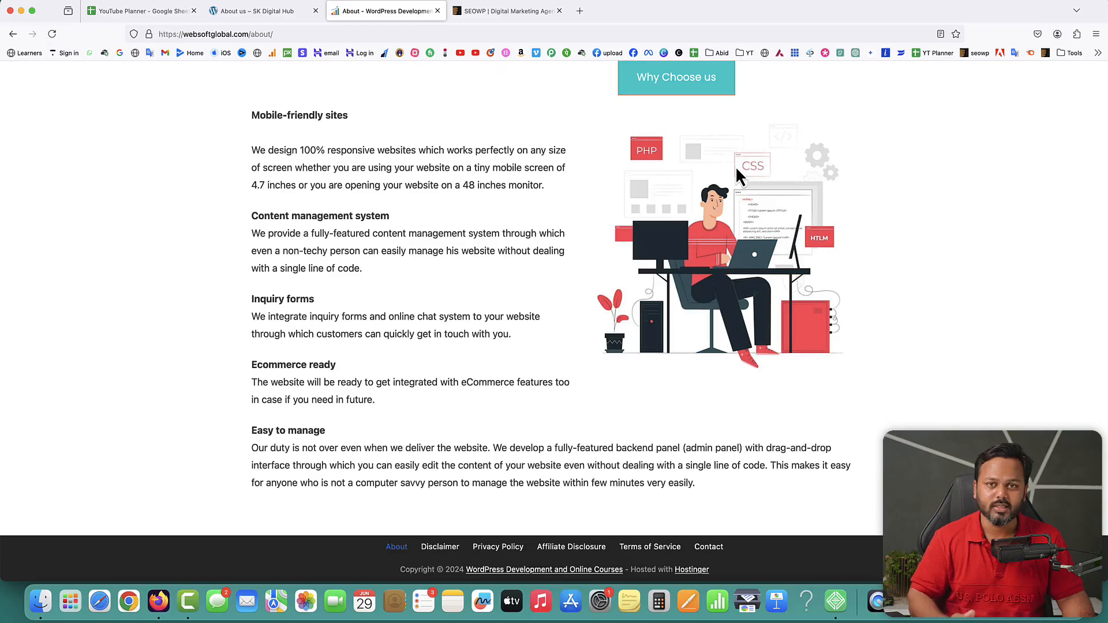
scroll(605, 183, "up", 15)
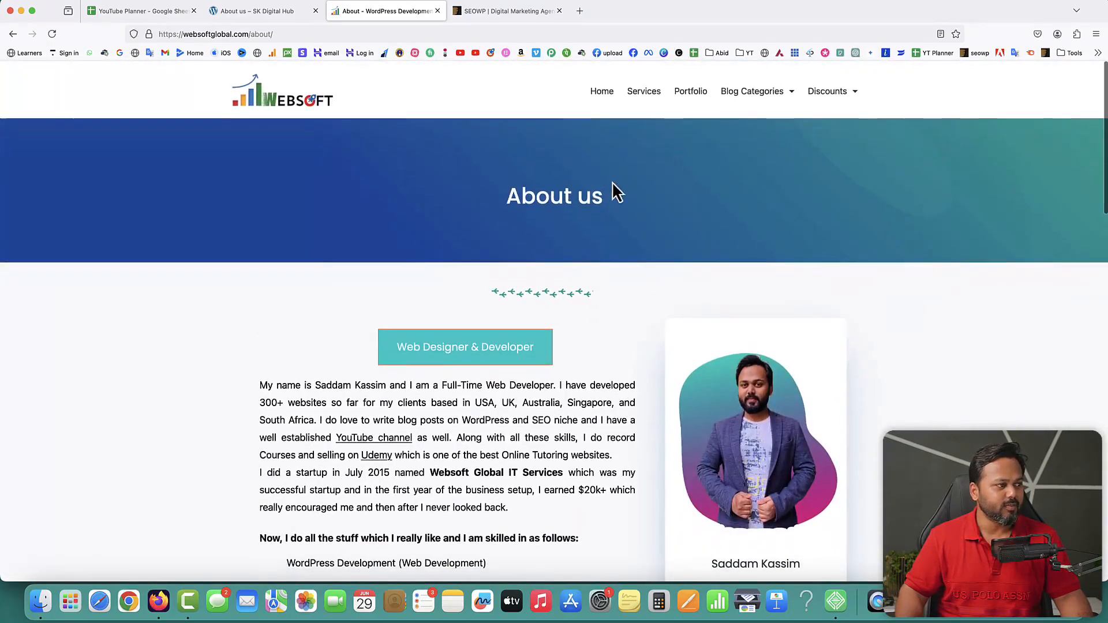
scroll(683, 420, "down", 10)
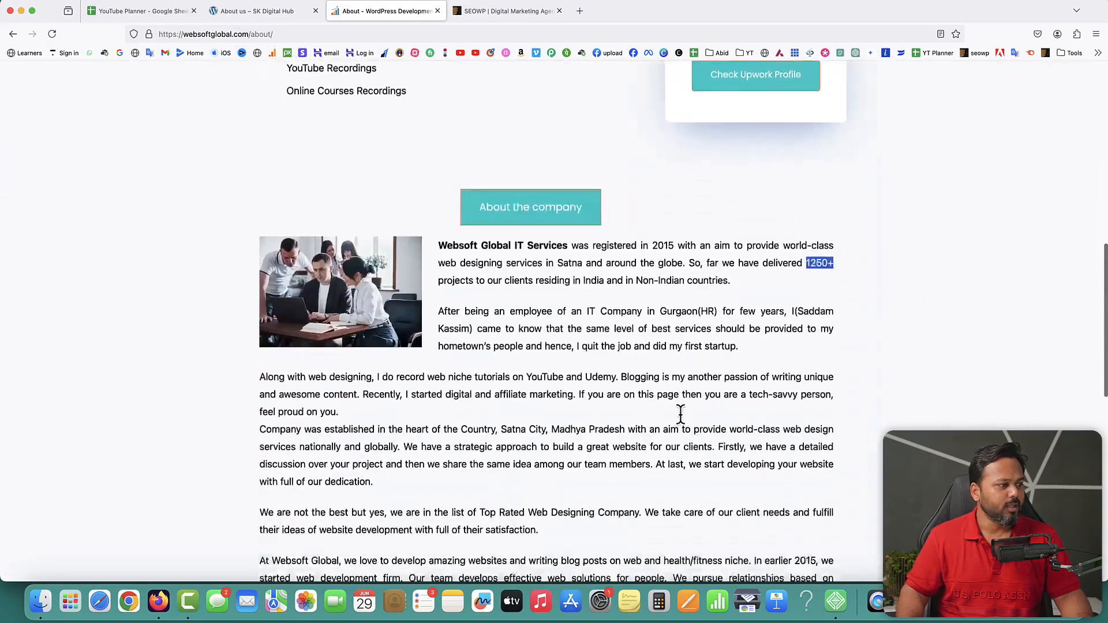
scroll(681, 415, "down", 15)
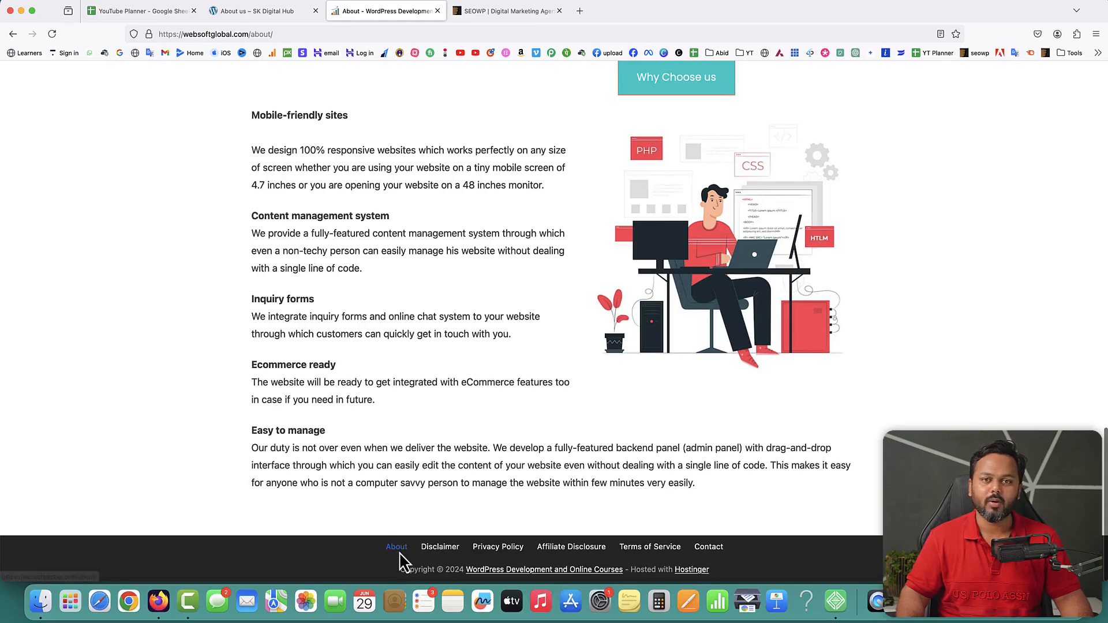
scroll(669, 365, "up", 20)
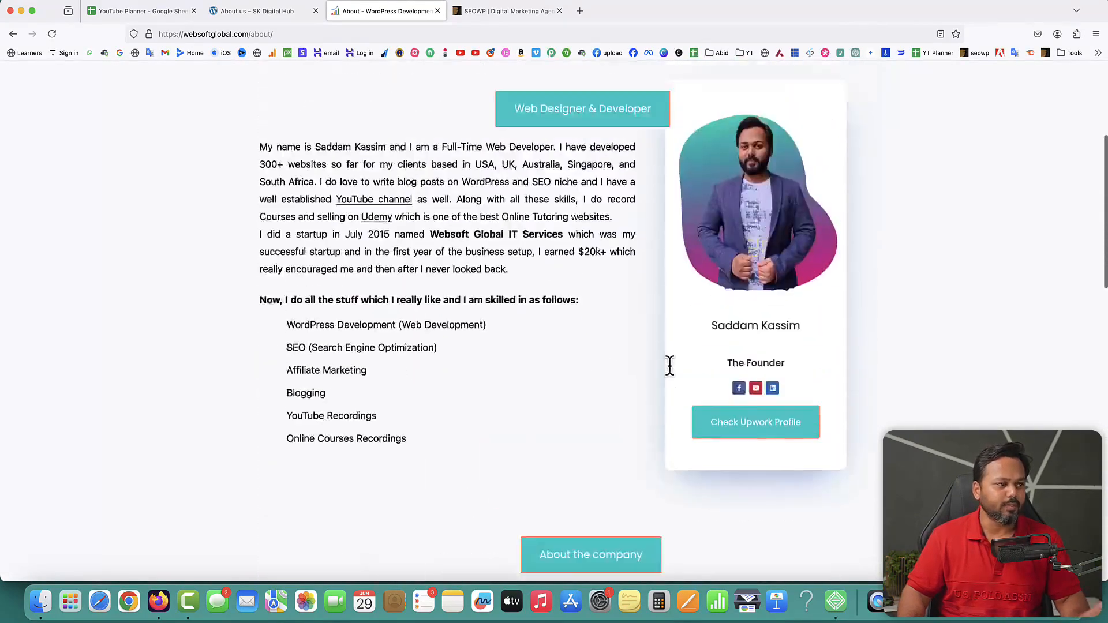
scroll(670, 365, "up", 5)
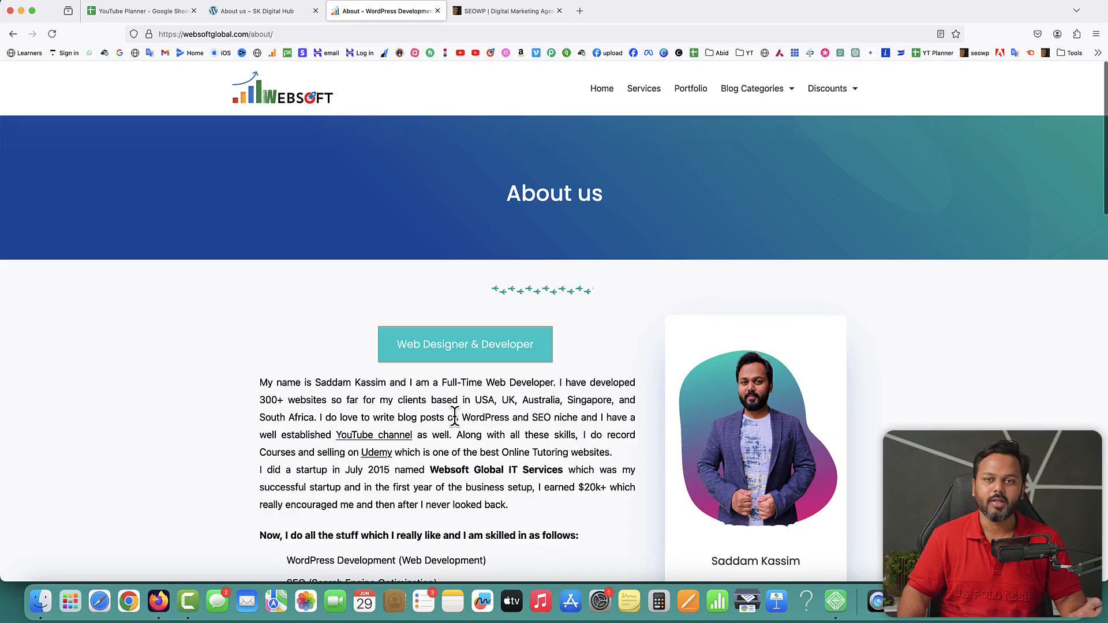
Examine the SEOWP demo's hero, statistics and team sections, and return to the SK Digital Hub About us page with the Websoft reference closed.
left_click(497, 12)
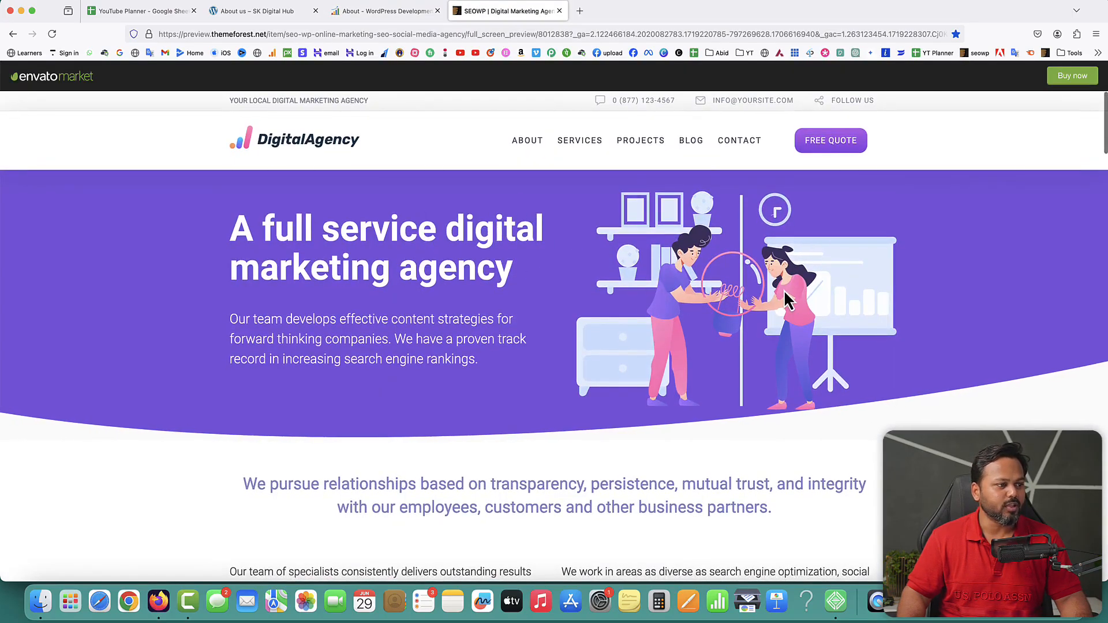
scroll(786, 299, "down", 2)
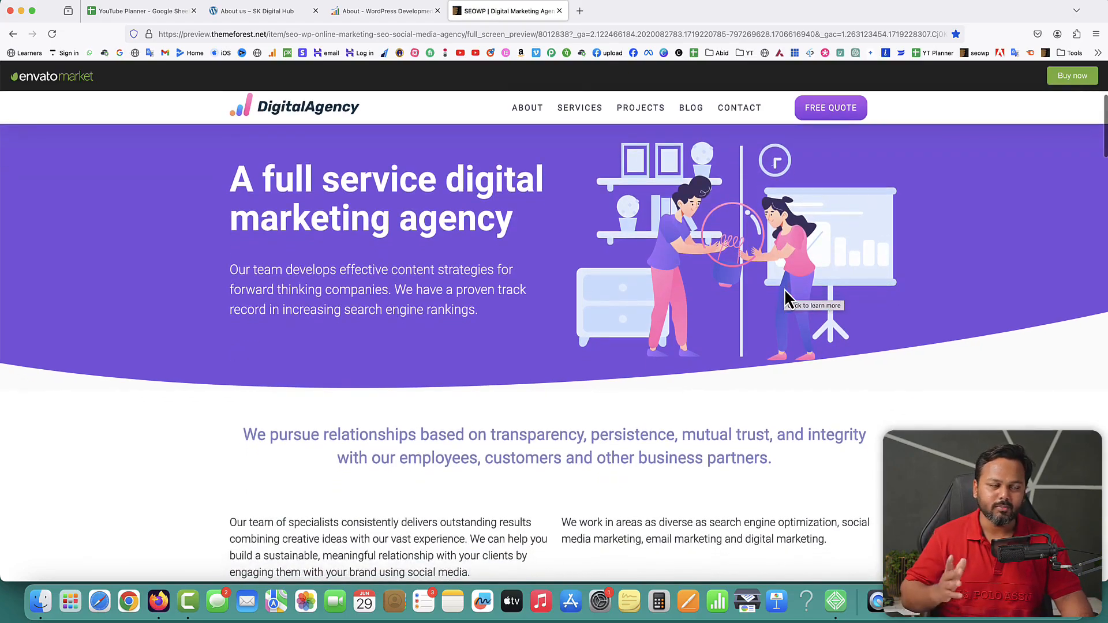
scroll(710, 438, "down", 10)
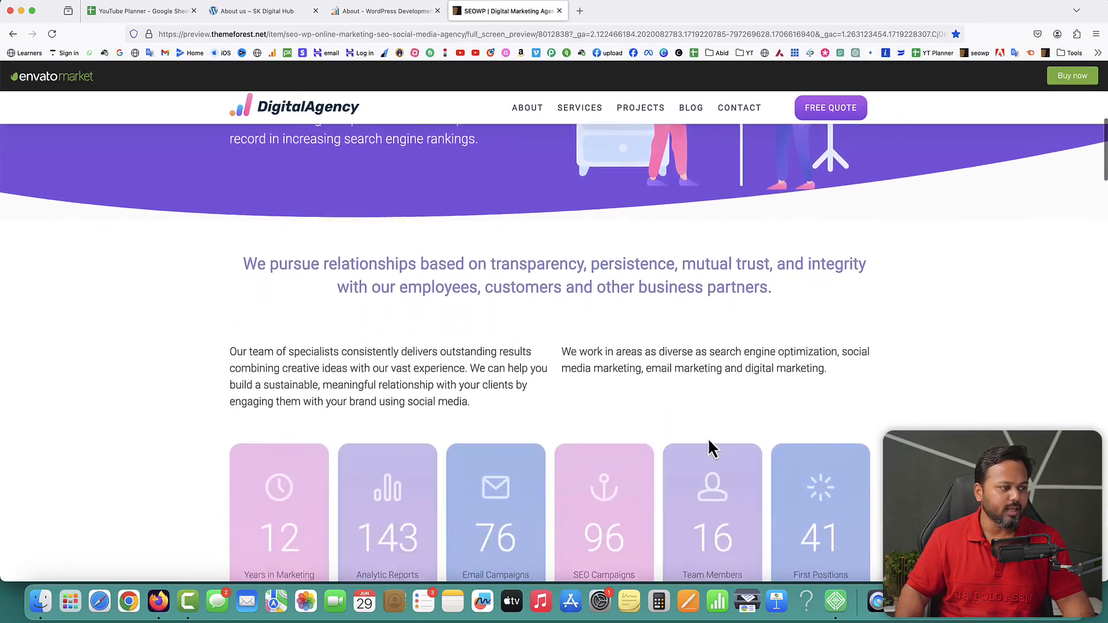
scroll(708, 438, "down", 4)
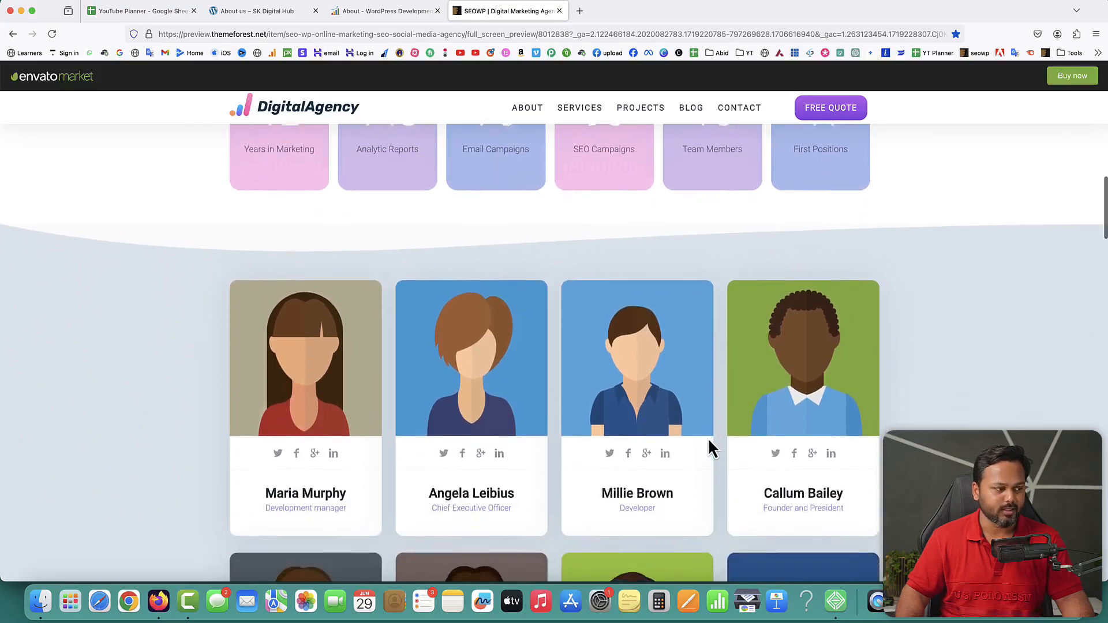
scroll(708, 438, "up", 15)
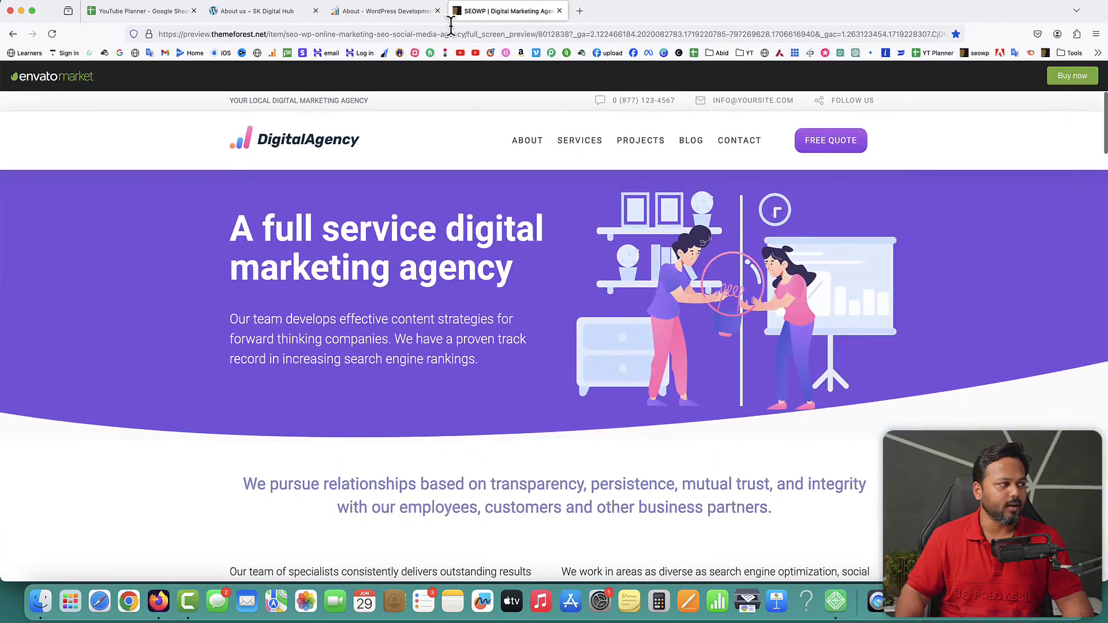
left_click(437, 11)
left_click(257, 11)
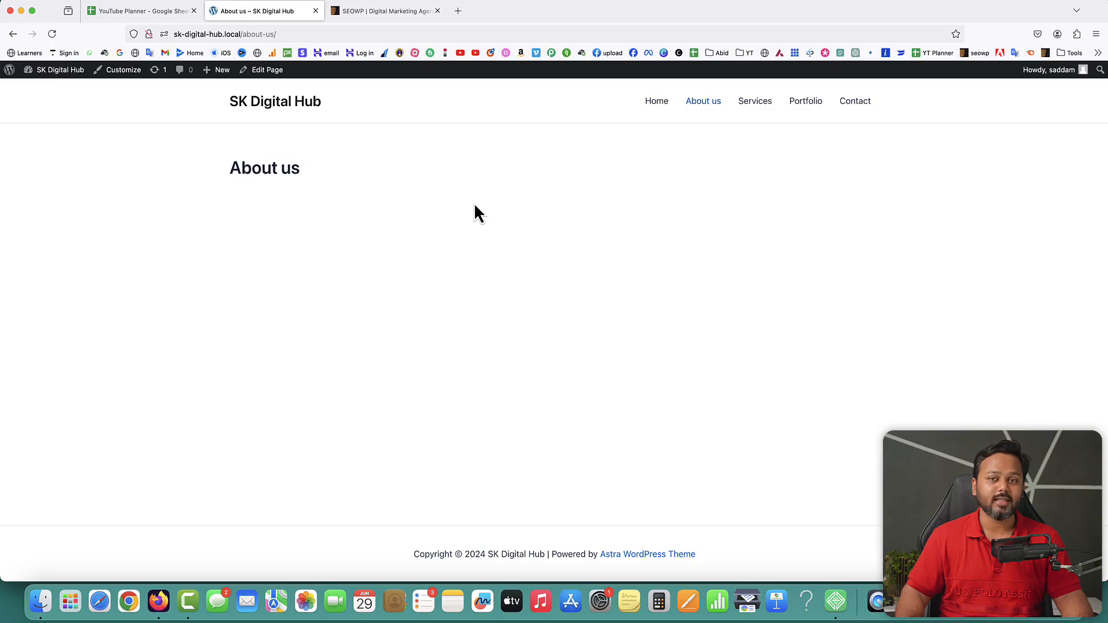
Open the SK Digital Hub dashboard in a separate tab ahead of the About us page and list all pages.
mouse_move(55, 73)
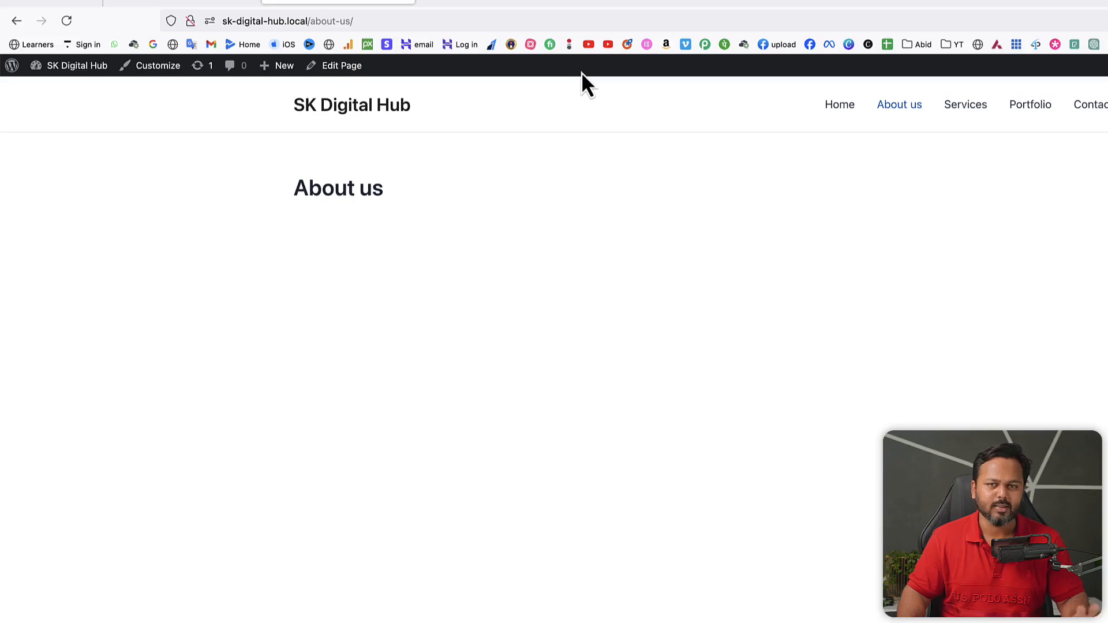
mouse_move(59, 70)
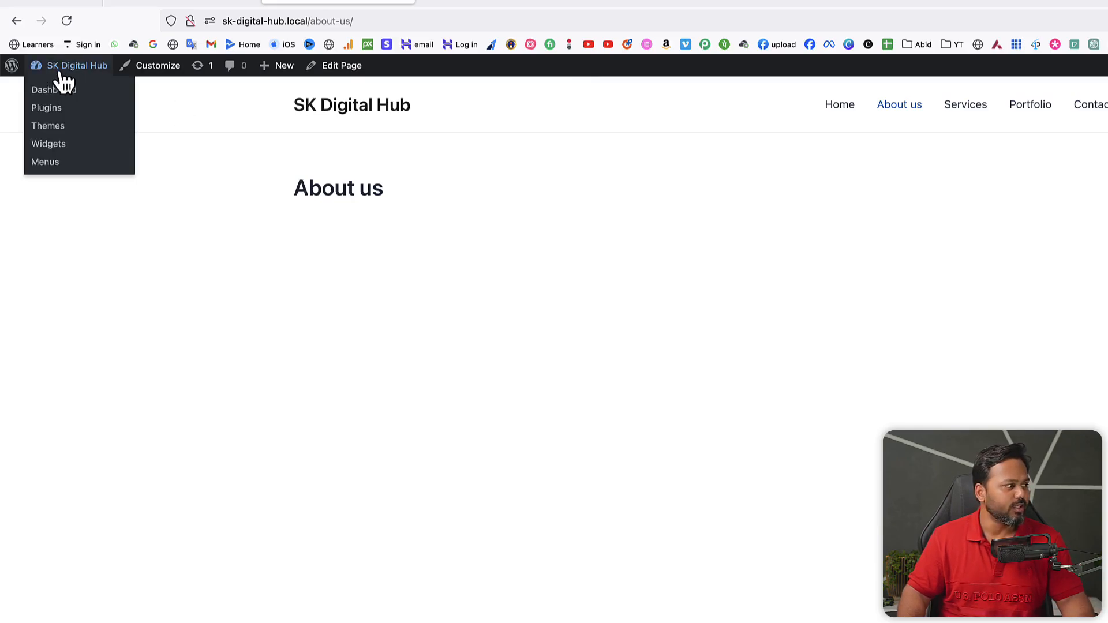
right_click(61, 91)
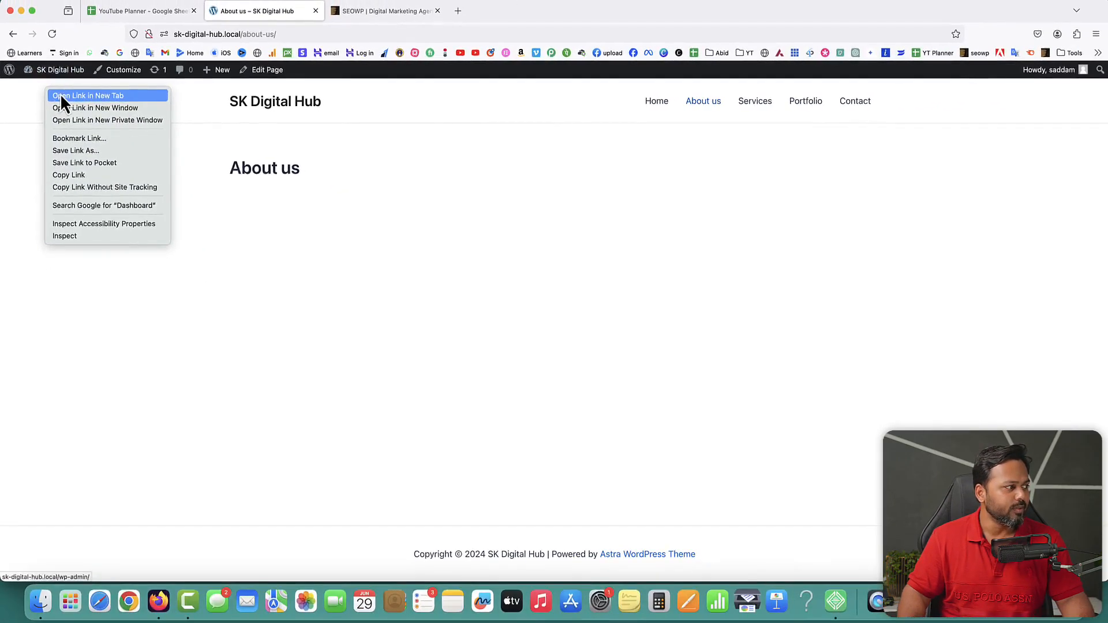
left_click(58, 96)
left_click(425, 10)
left_click_drag(378, 18, 265, 12)
mouse_move(31, 199)
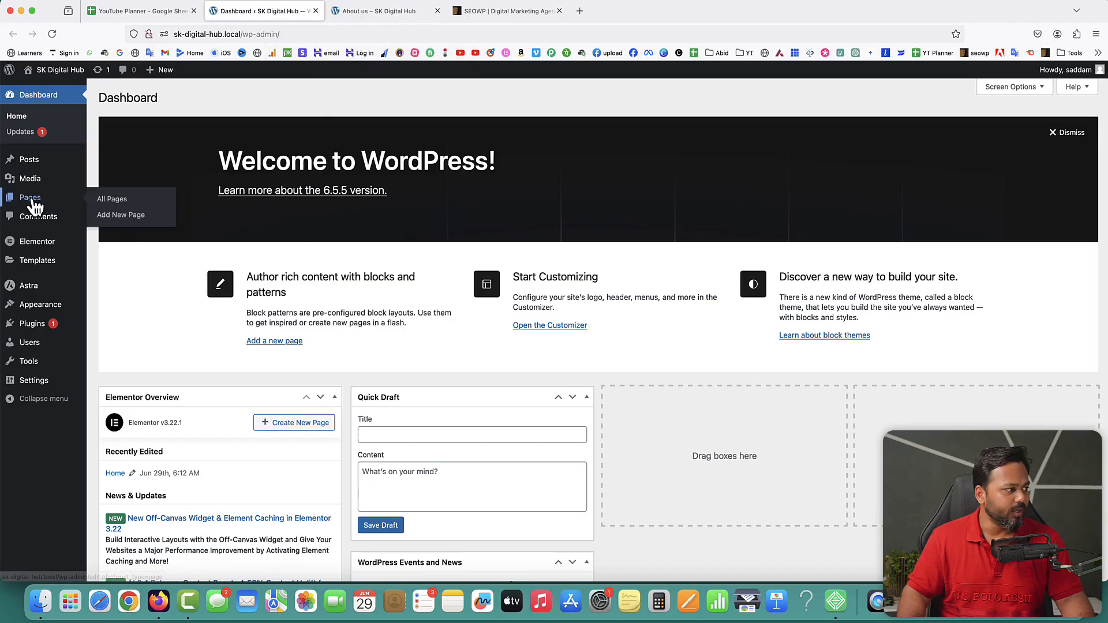
left_click(101, 198)
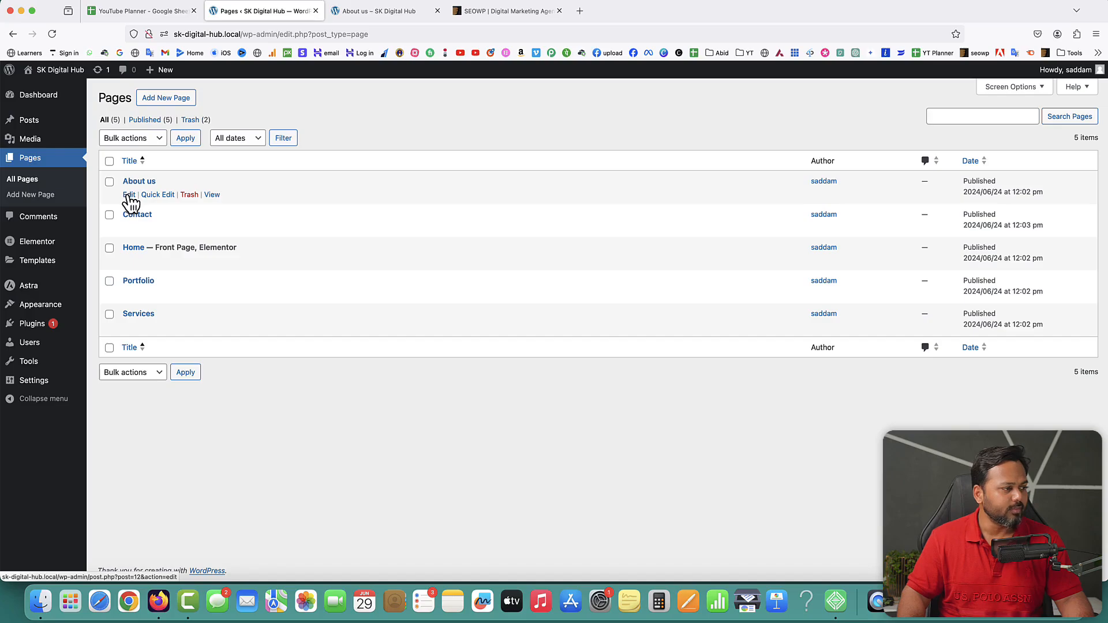
left_click(381, 13)
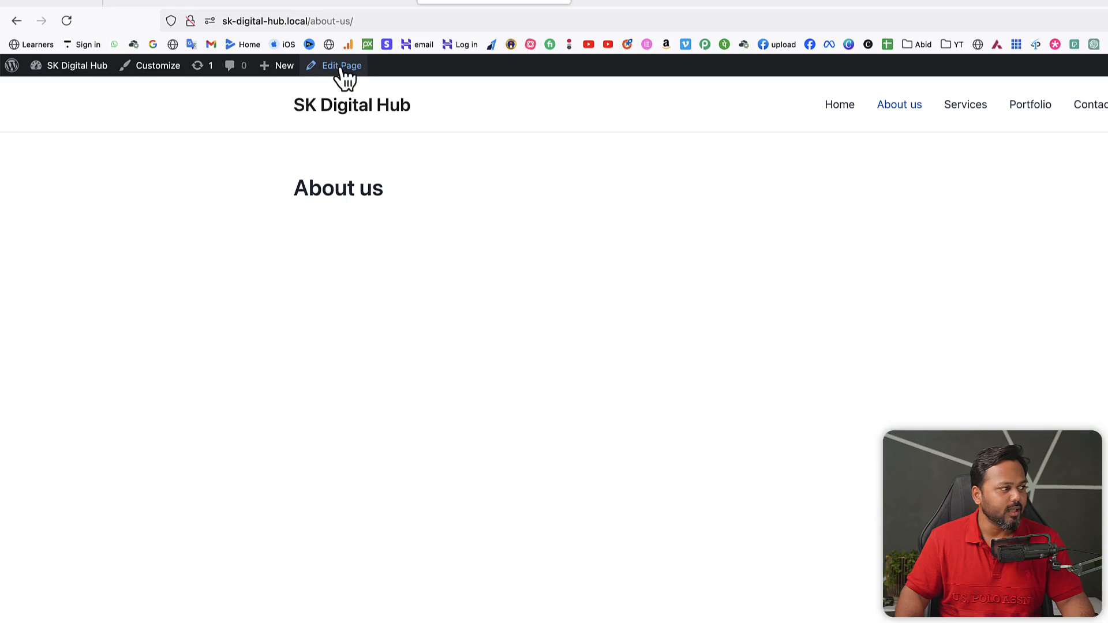
left_click(341, 68)
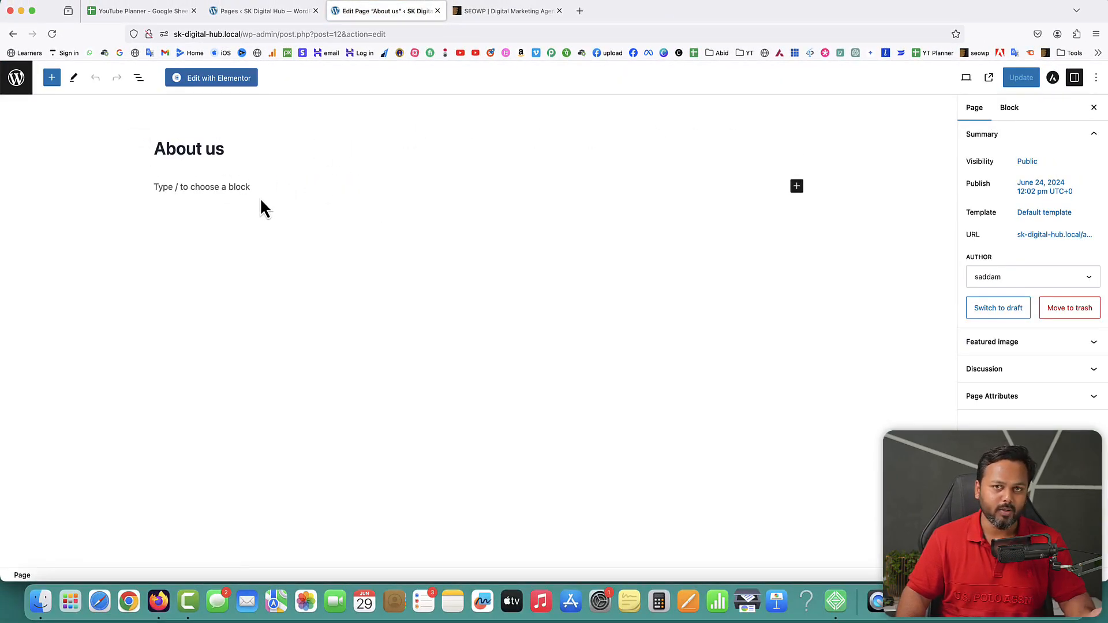
left_click(13, 34)
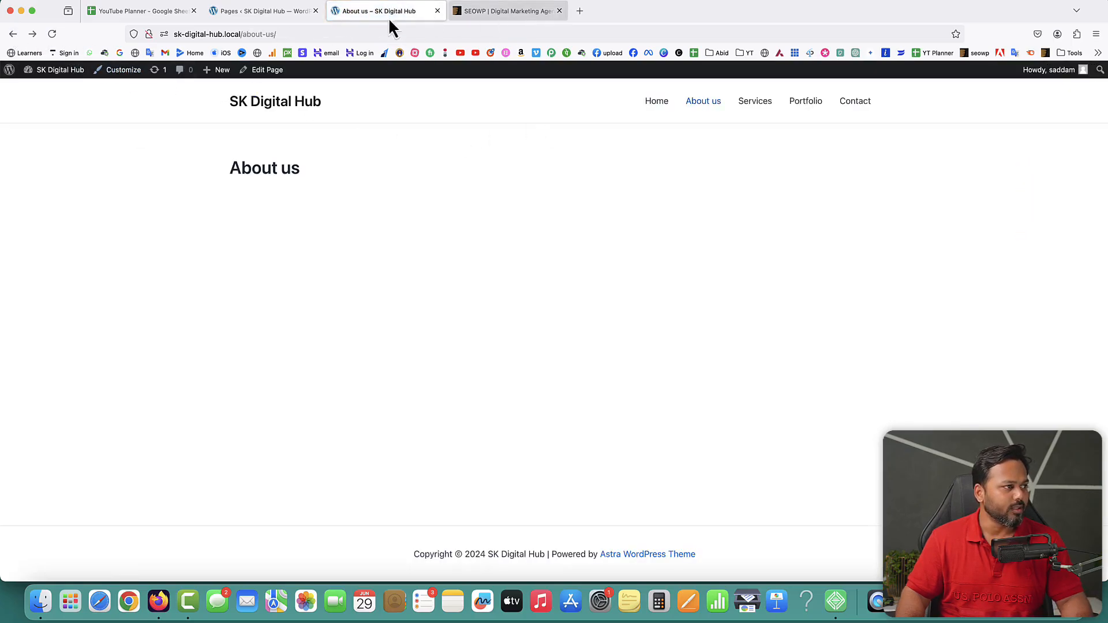
Open the About us page for editing from the dashboard's list of pages.
left_click(283, 10)
mouse_move(161, 202)
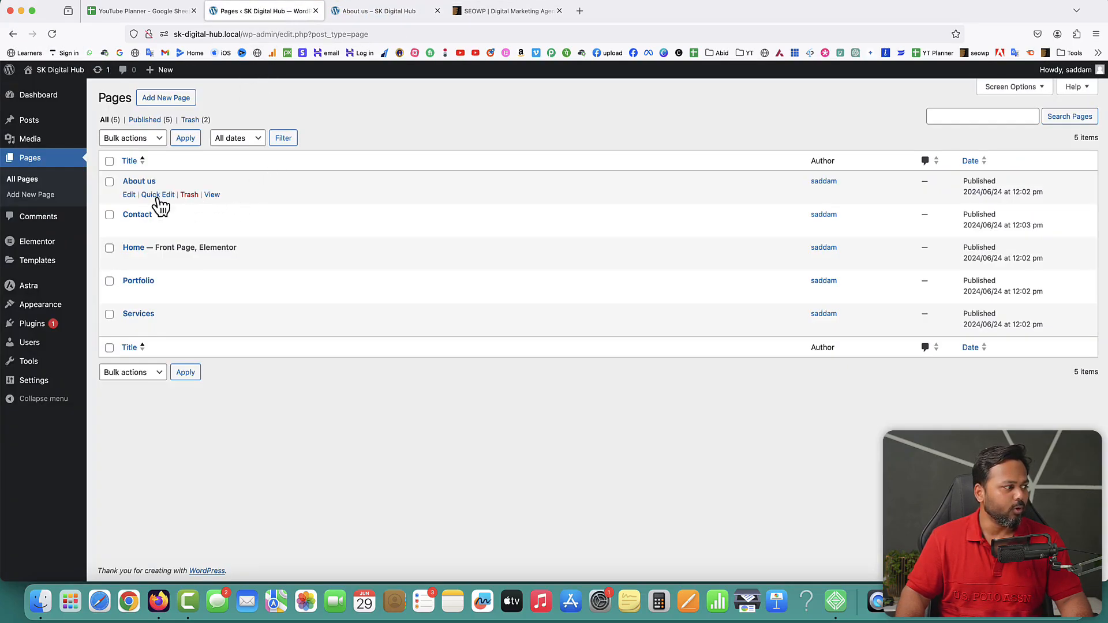
left_click(129, 195)
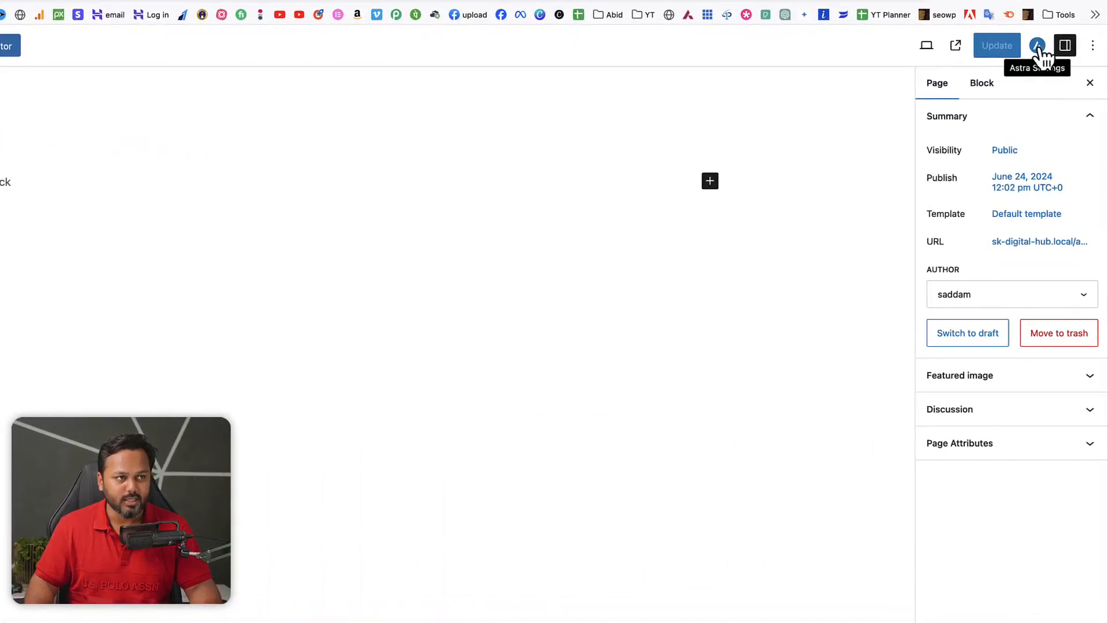
Set the page's Astra container layout to full width and its sidebar layout to no sidebar.
left_click(1038, 46)
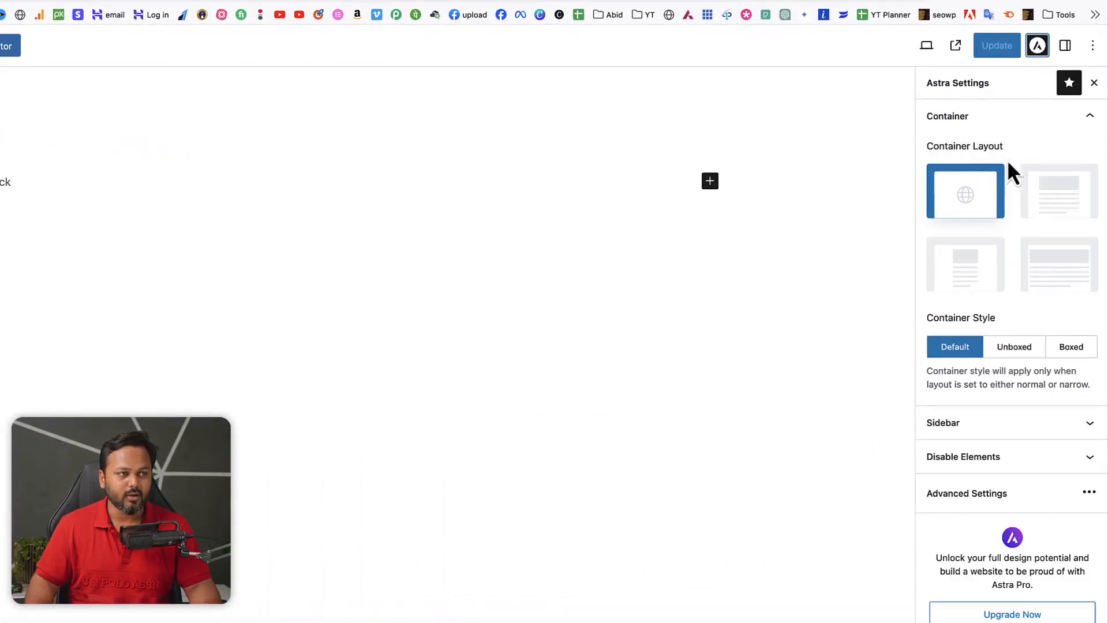
left_click(1039, 258)
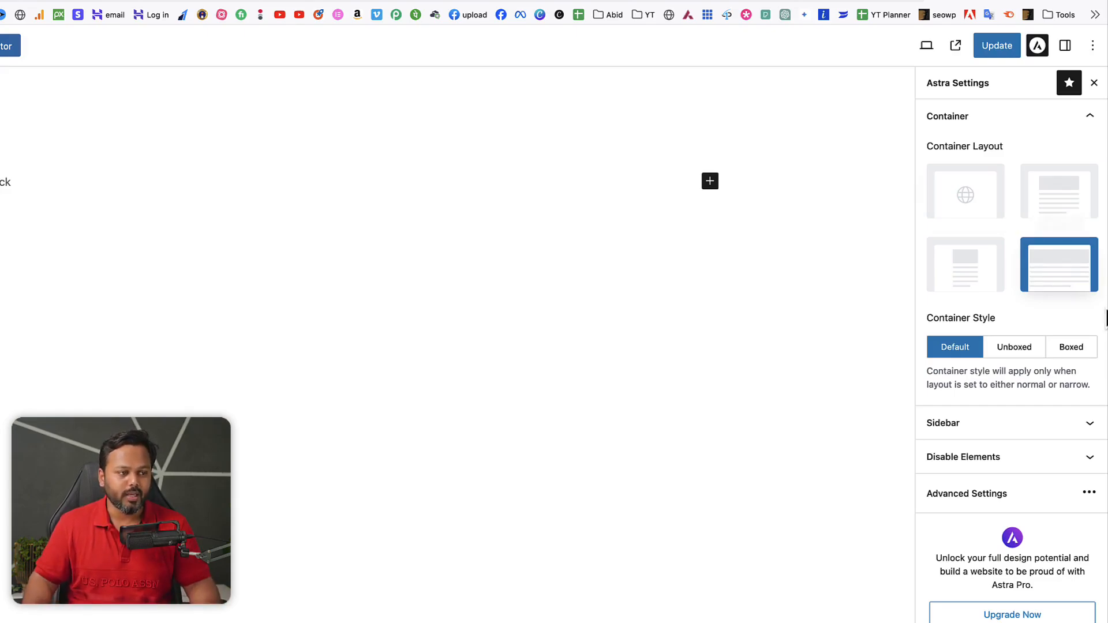
left_click(1027, 425)
scroll(1026, 430, "down", 1)
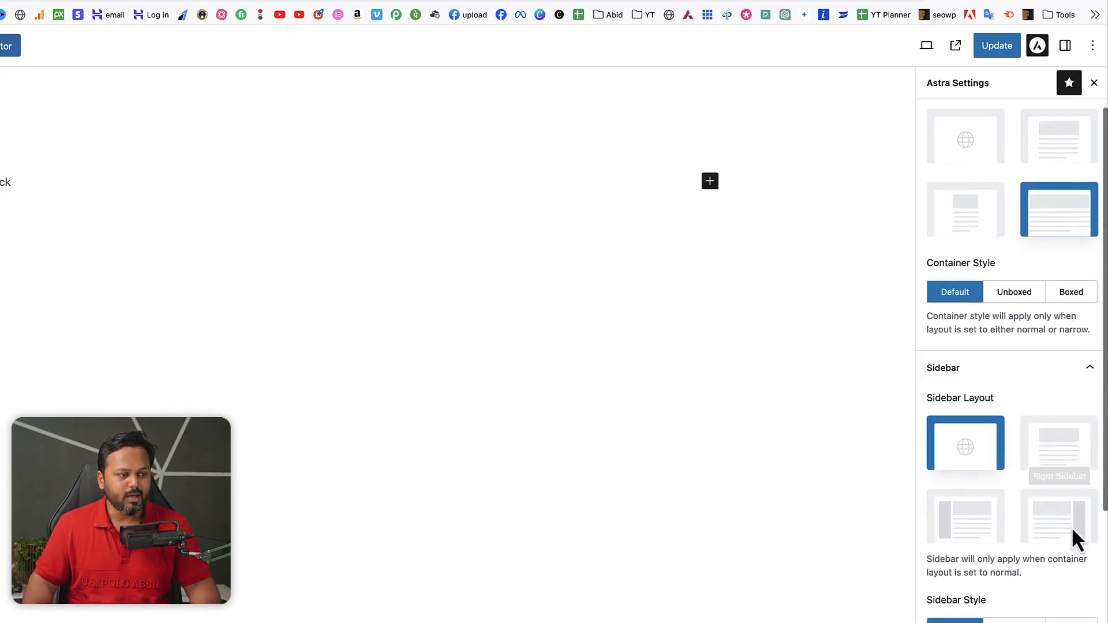
left_click(1054, 446)
scroll(1054, 447, "down", 2)
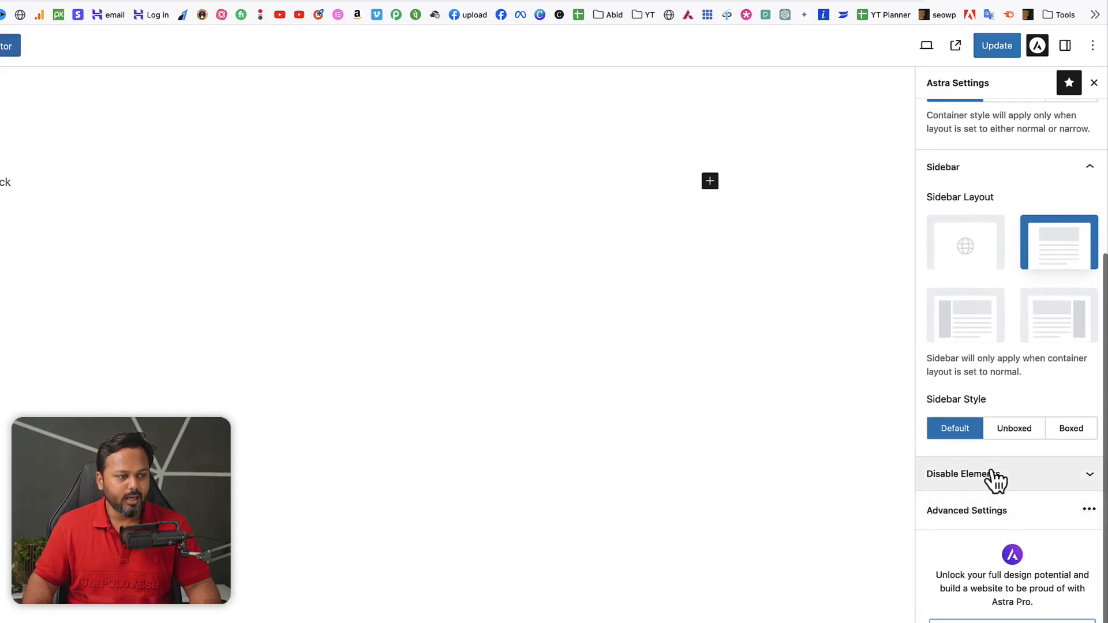
Disable the banner area for the About us page and update the page.
left_click(991, 476)
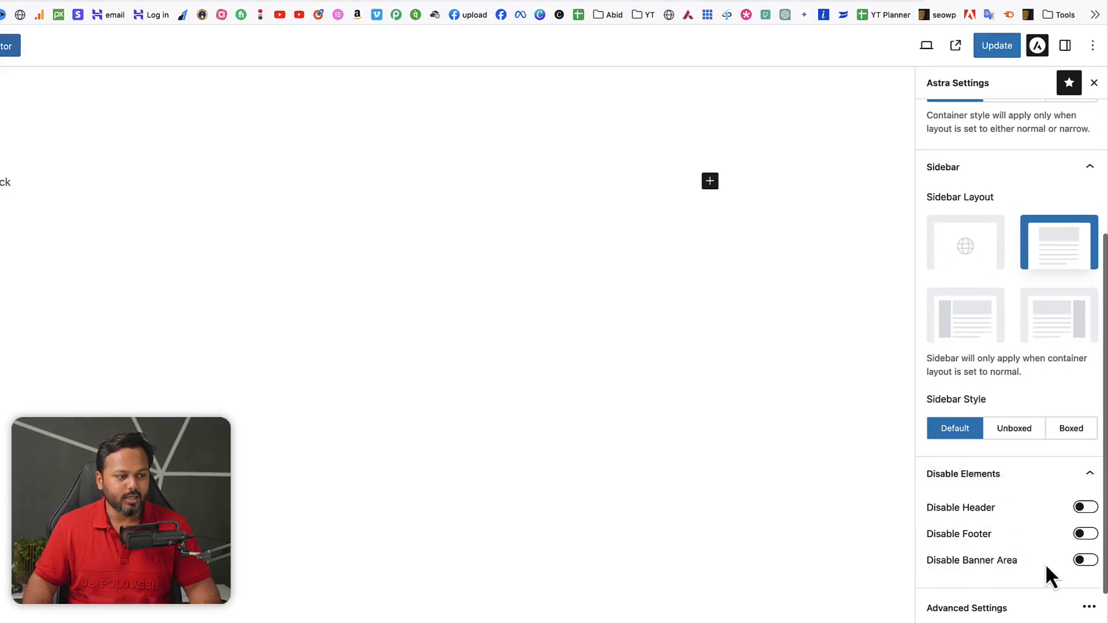
left_click(1086, 561)
left_click(997, 45)
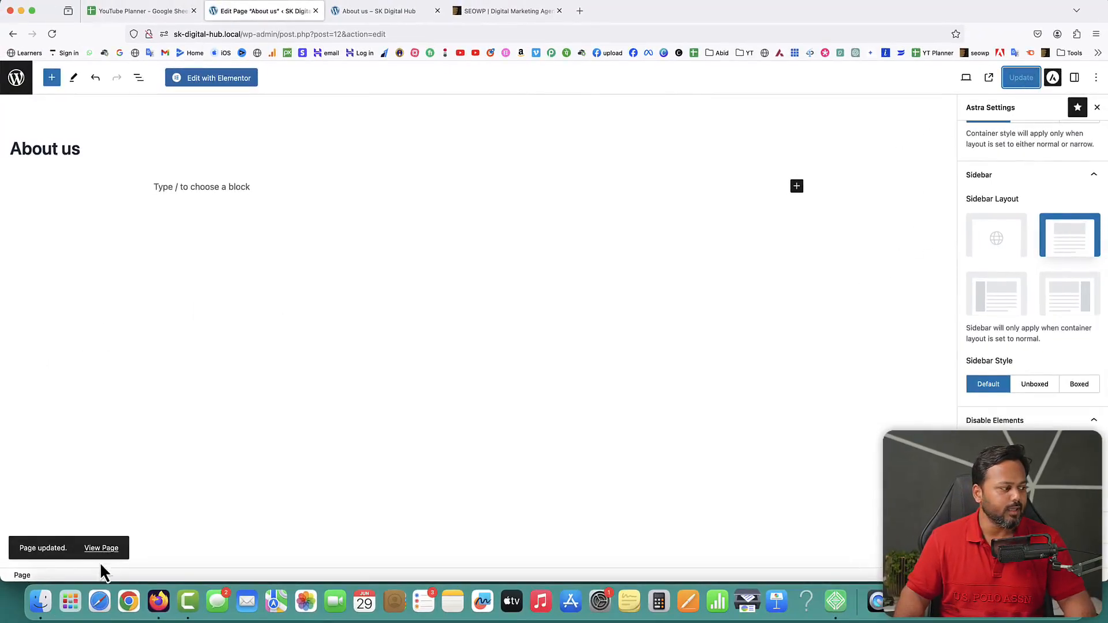
Open the About us page in Elementor and move the SEOWP reference tab ahead of the page preview tab.
left_click(215, 81)
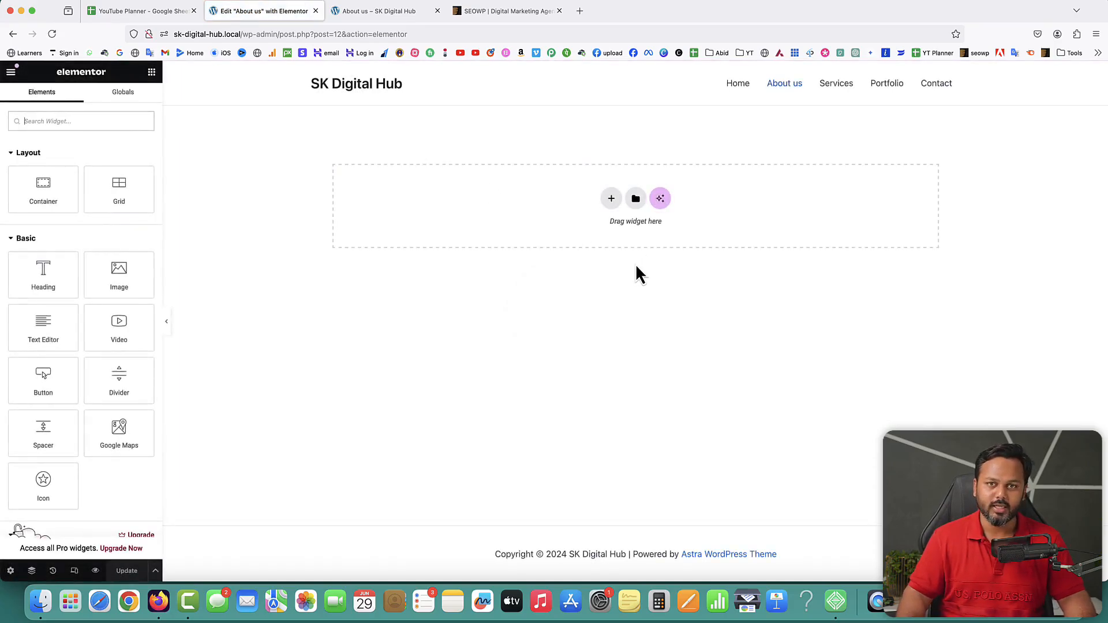
left_click_drag(498, 11, 407, 18)
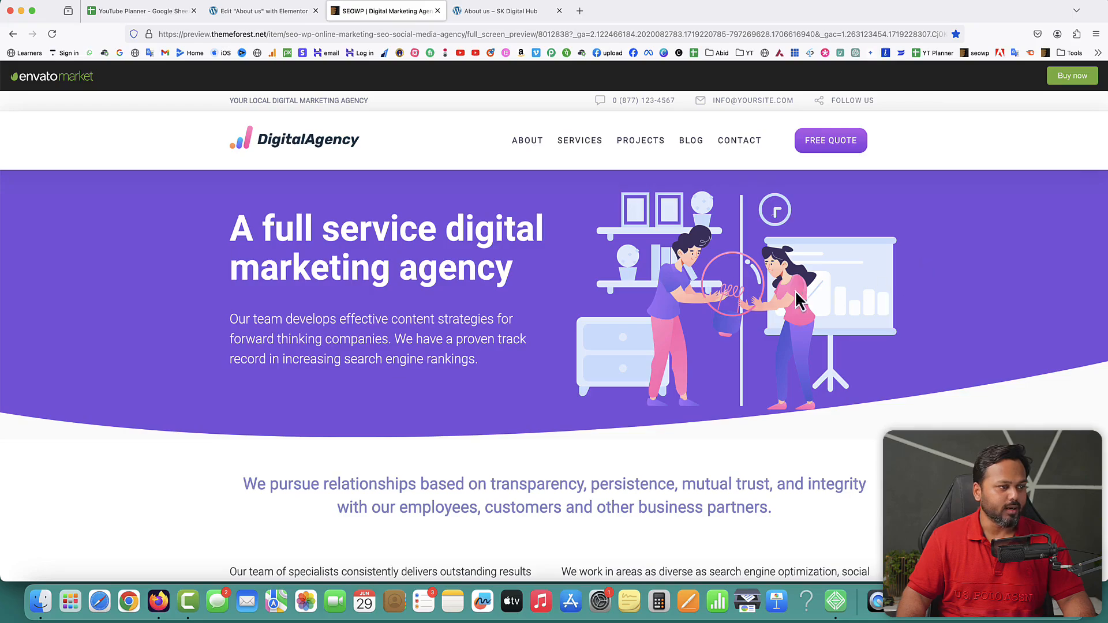
Save the reference page's hero illustration as a PNG named about in the SK Digital Hub folder.
scroll(727, 284, "down", 1)
right_click(675, 277)
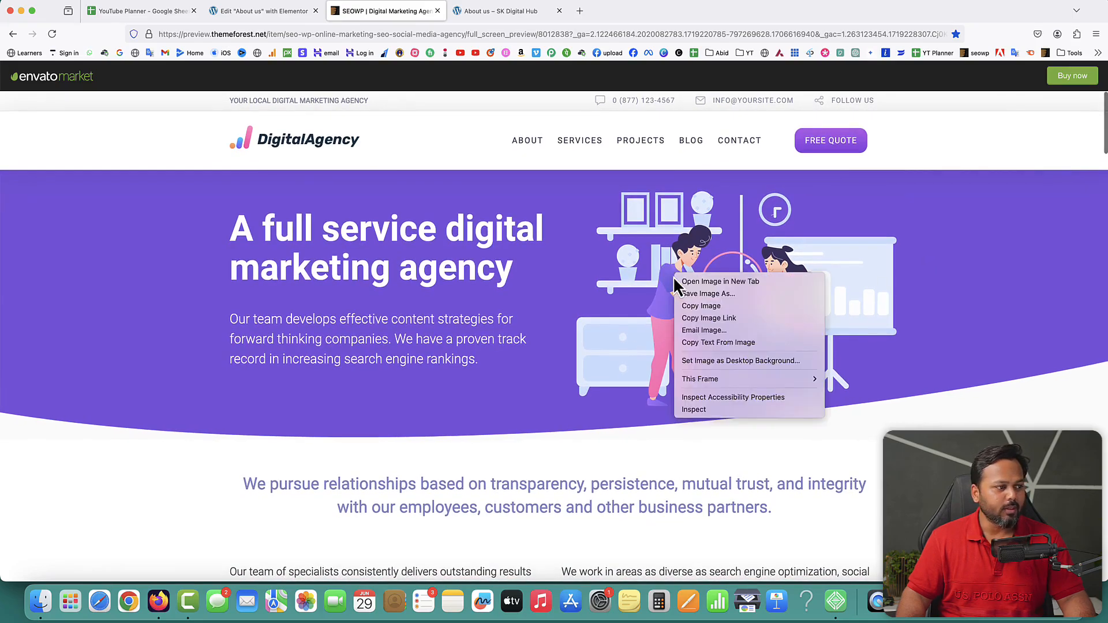
left_click(698, 296)
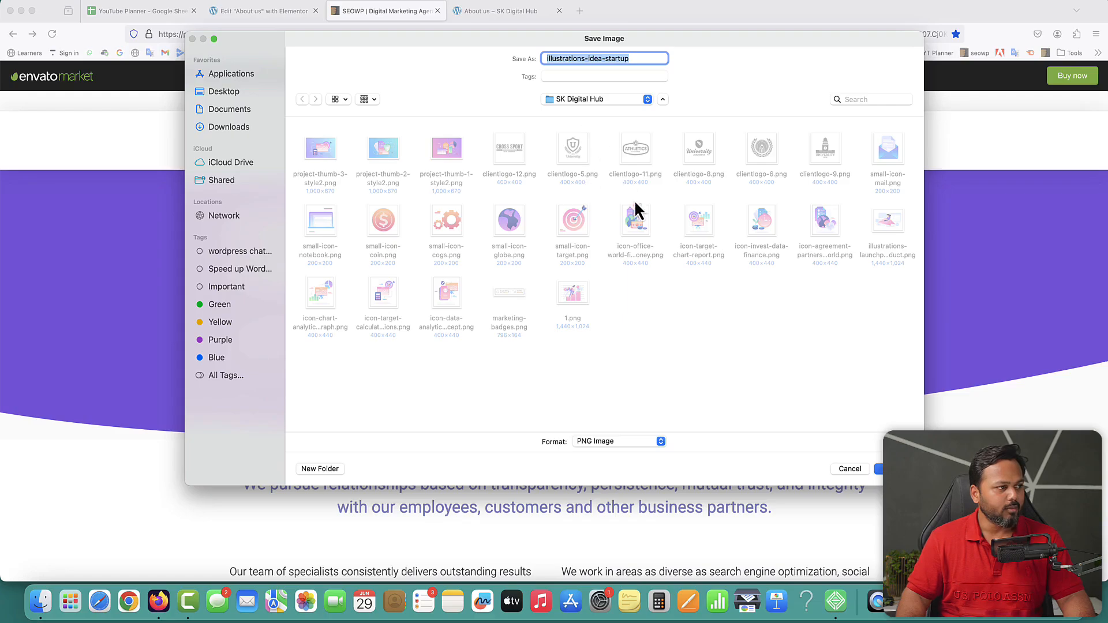
type("about")
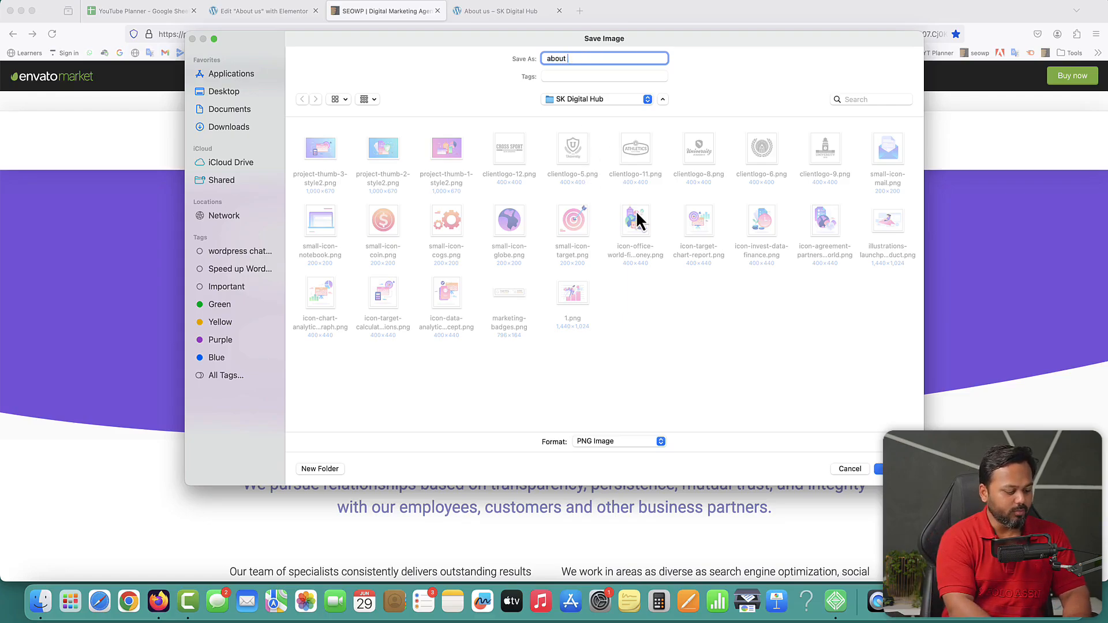
key("Return")
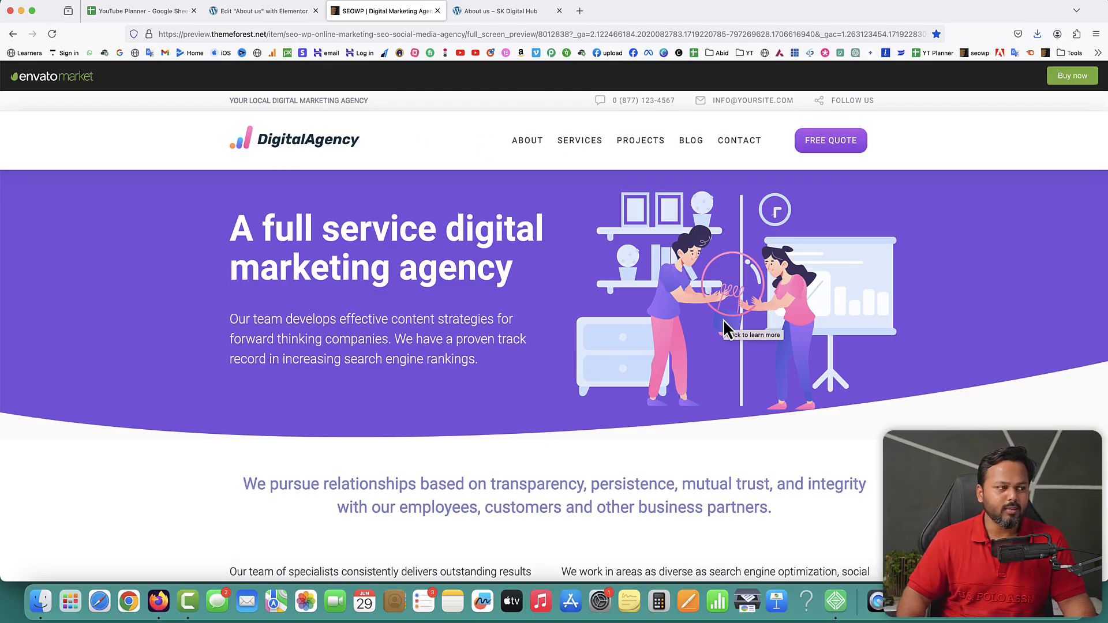
Search Google for "seowp wordpress theme" in a new tab and open the SEOWP theme's live preview from ThemeForest.
left_click(580, 11)
left_click(120, 53)
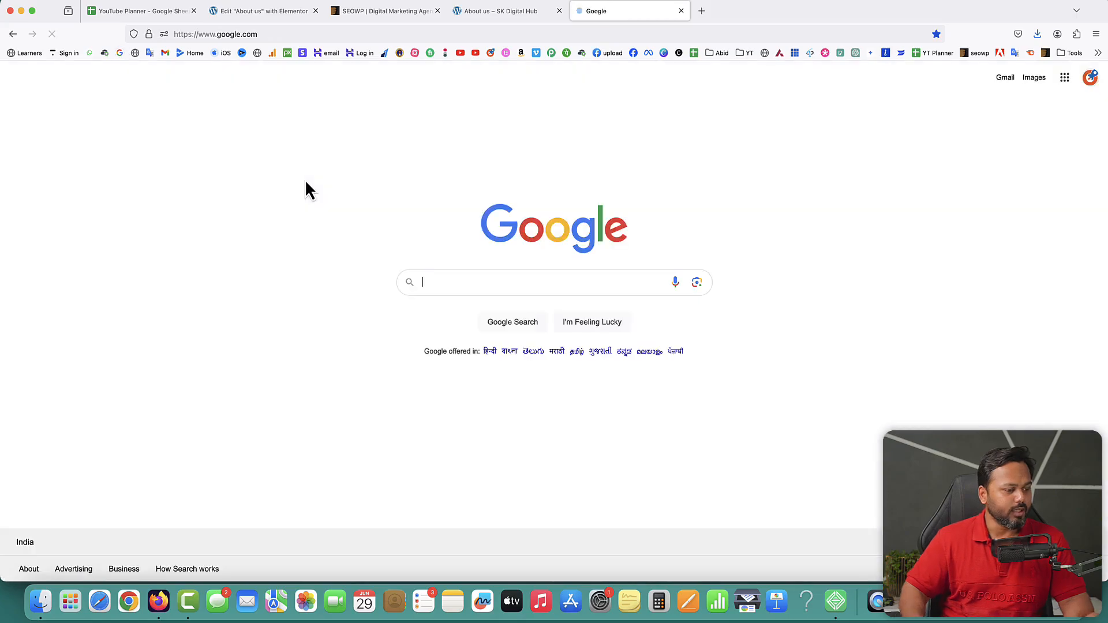
type("seowp wor")
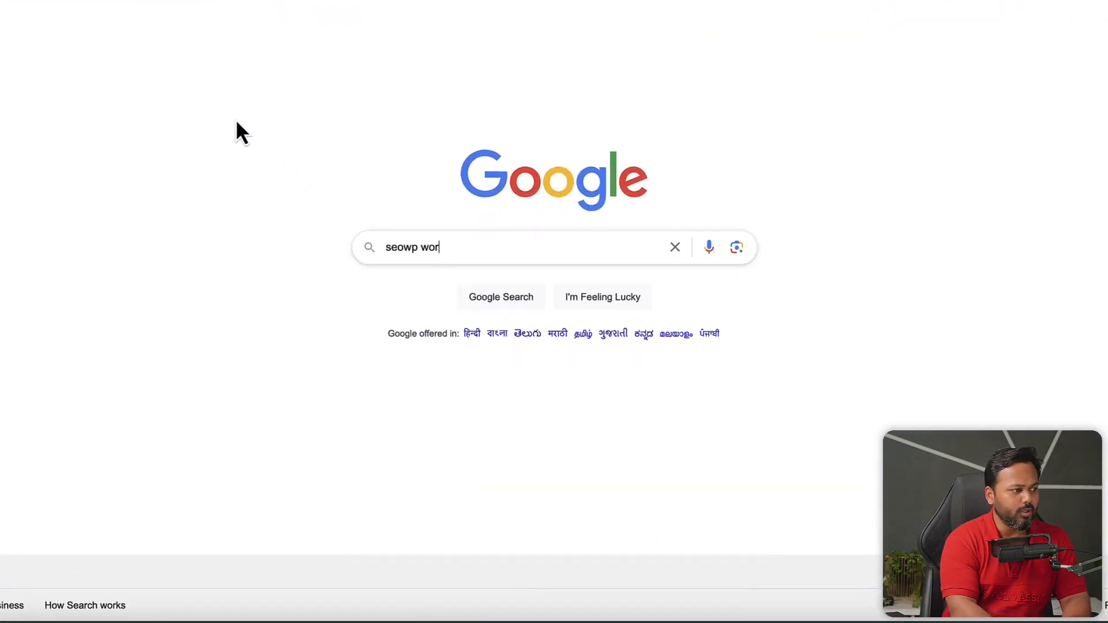
type("dpress theme")
key("Return")
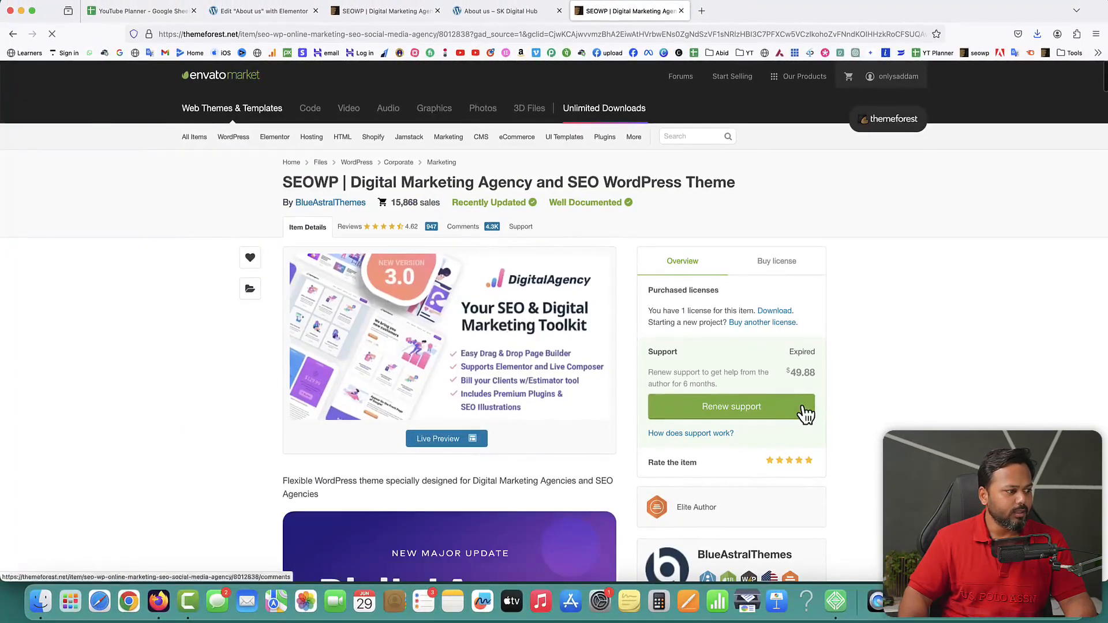
left_click(448, 441)
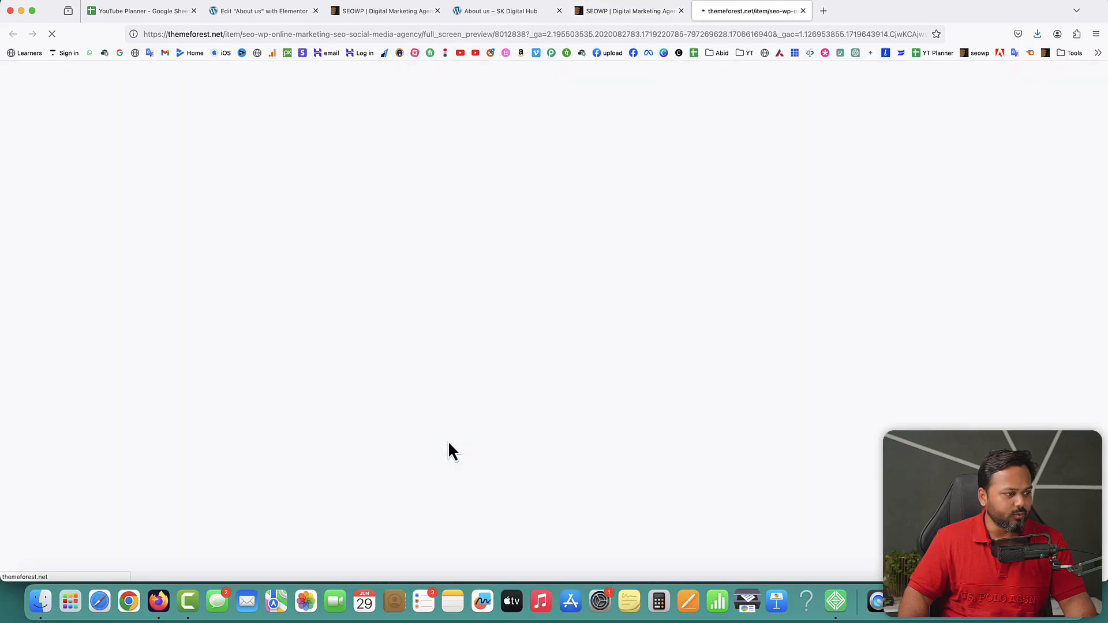
View the DigitalAgency fresh design demo's home page, examine its hero and service sections, and close both theme tabs.
scroll(577, 418, "down", 3)
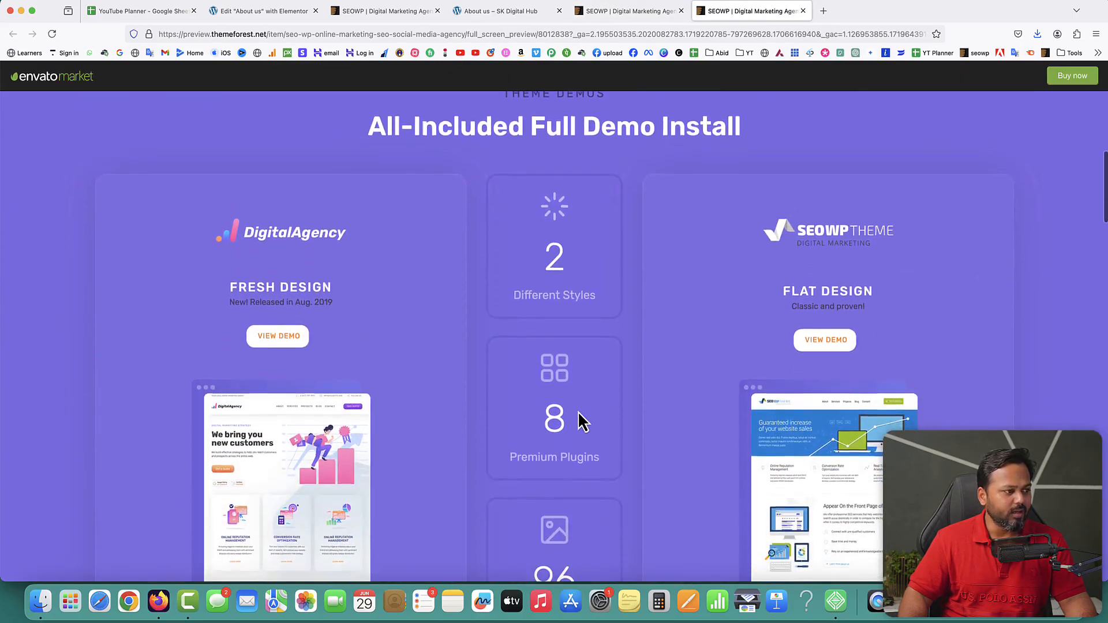
scroll(581, 421, "down", 2)
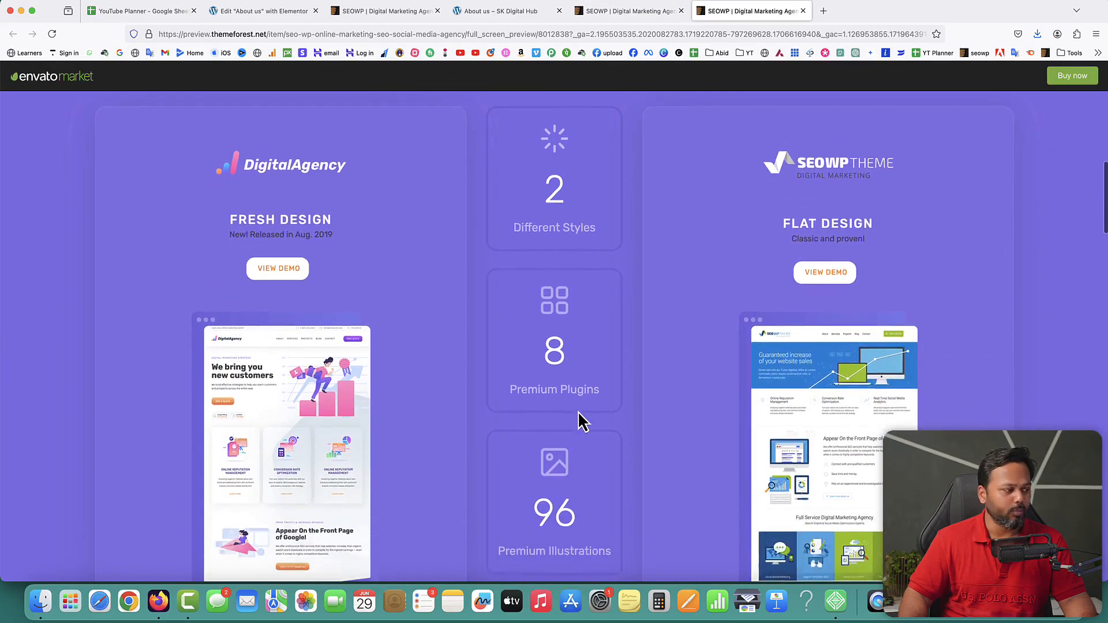
left_click(279, 261)
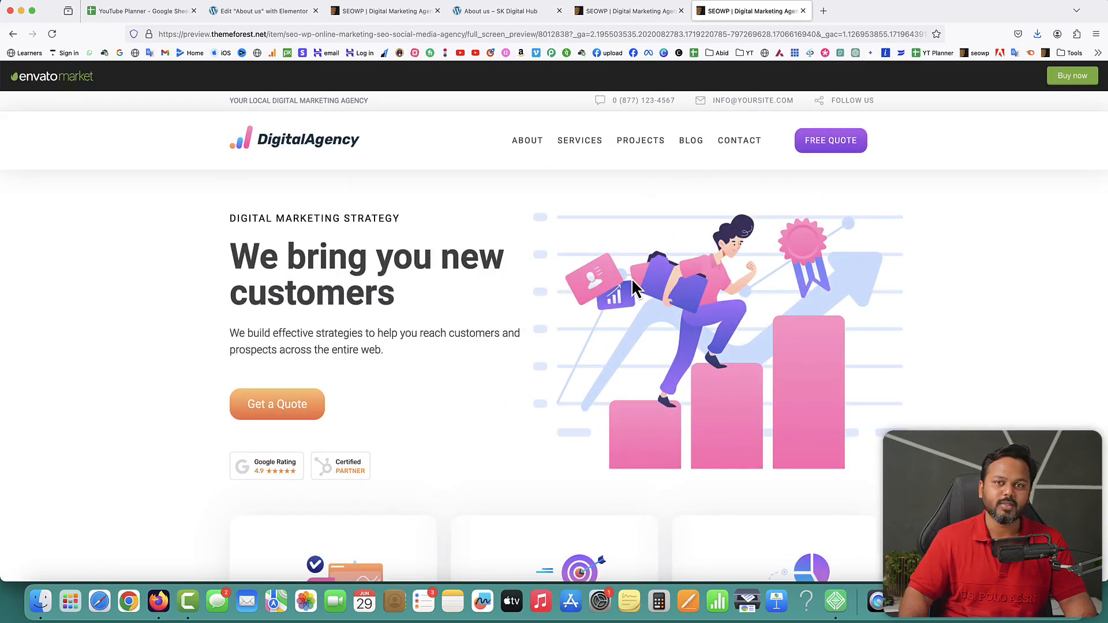
scroll(677, 227, "down", 7)
scroll(679, 231, "up", 6)
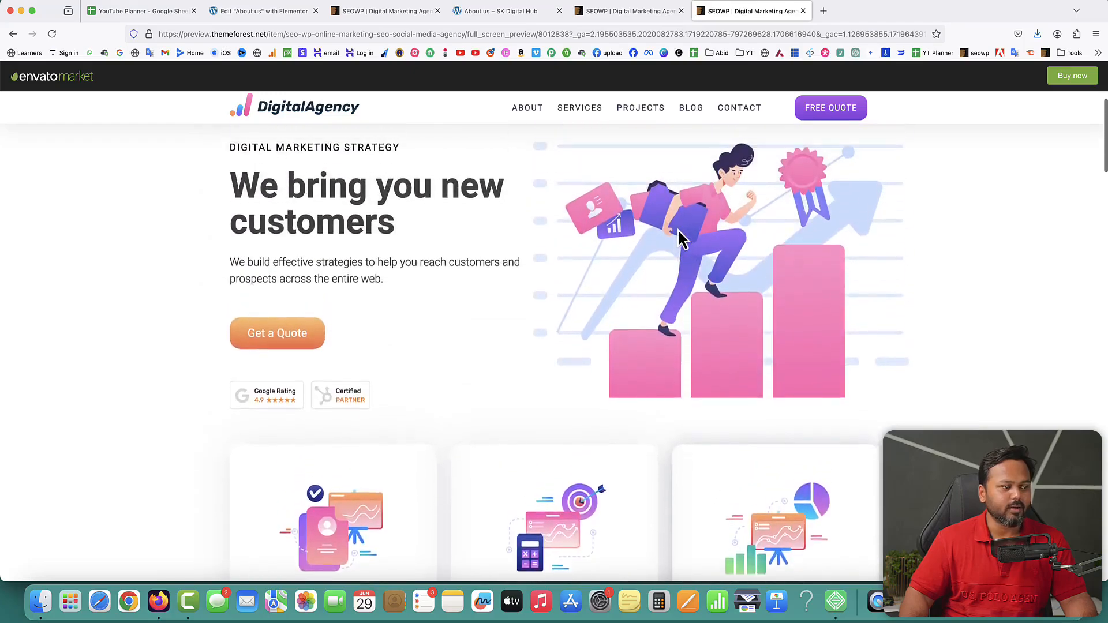
scroll(678, 231, "up", 1)
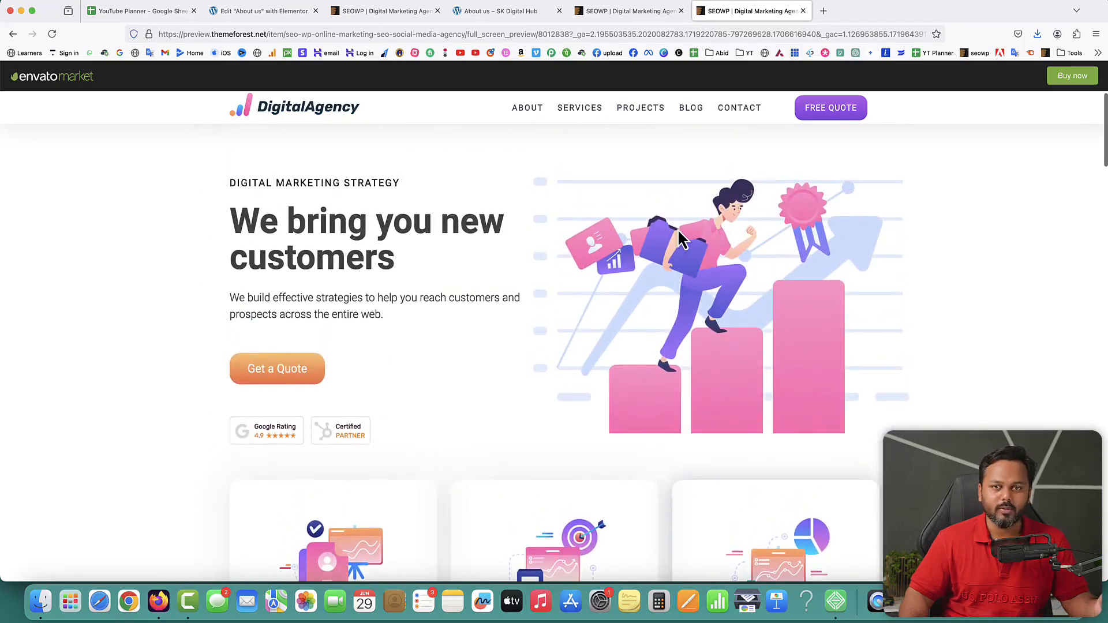
left_click(803, 11)
left_click(681, 11)
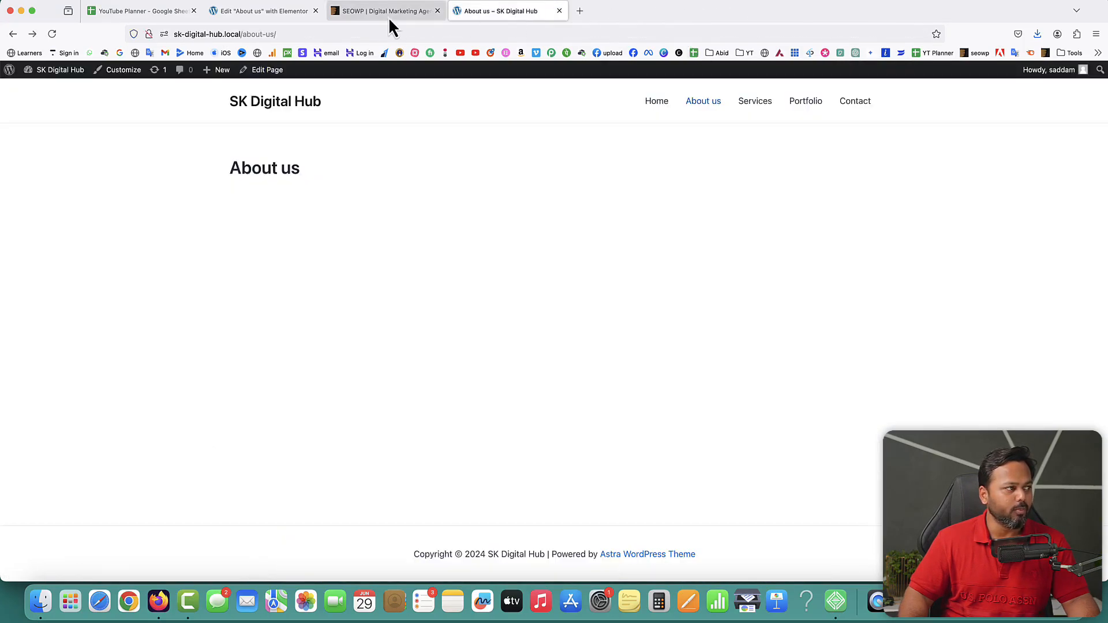
Compare with the reference hero section and add a flexbox container with horizontal row direction to the About us page.
left_click(391, 14)
mouse_move(529, 144)
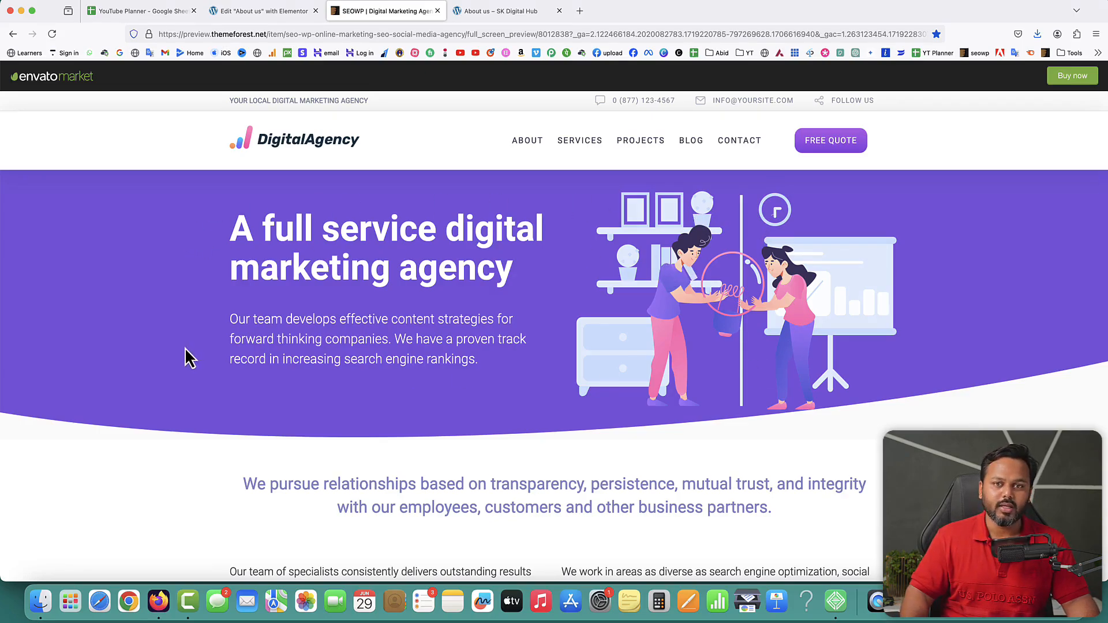
left_click(265, 11)
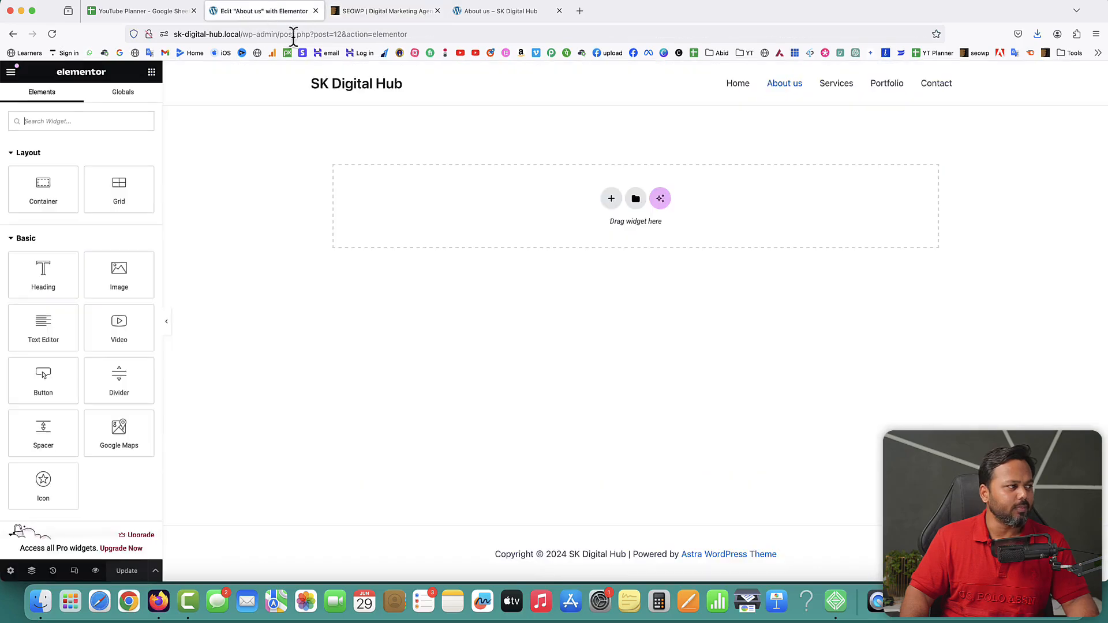
left_click(612, 200)
left_click(587, 237)
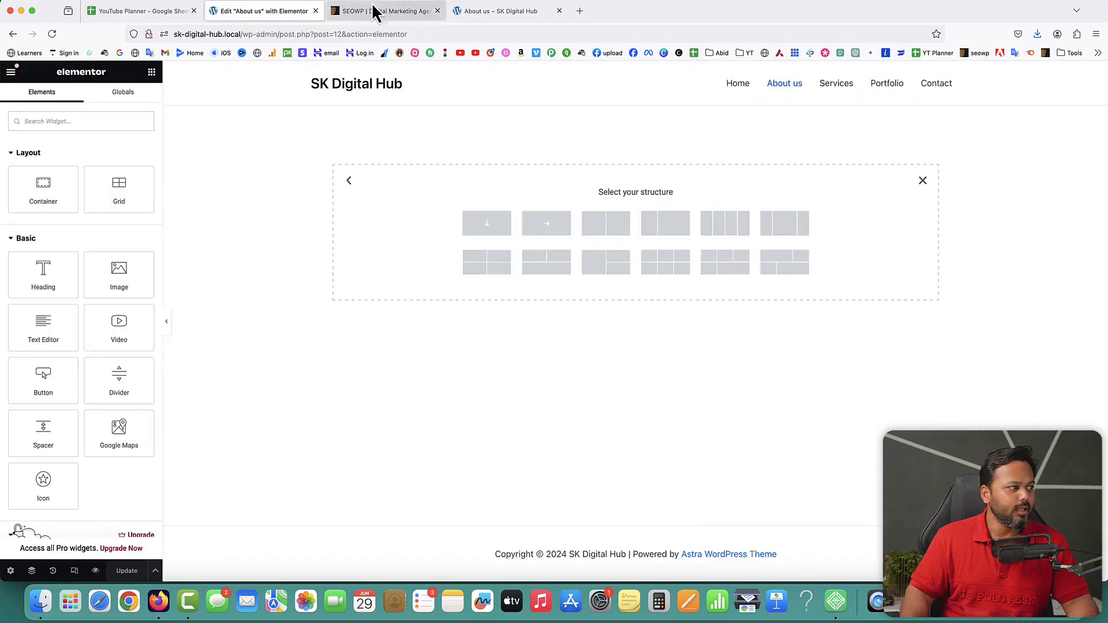
key("ctrl+Tab")
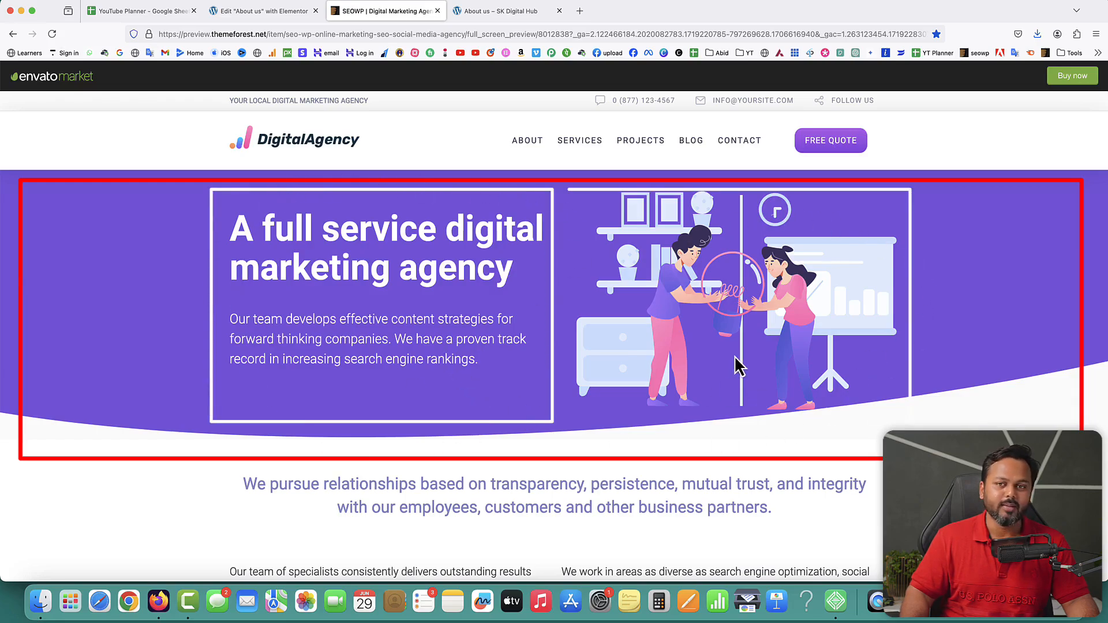
left_click(306, 11)
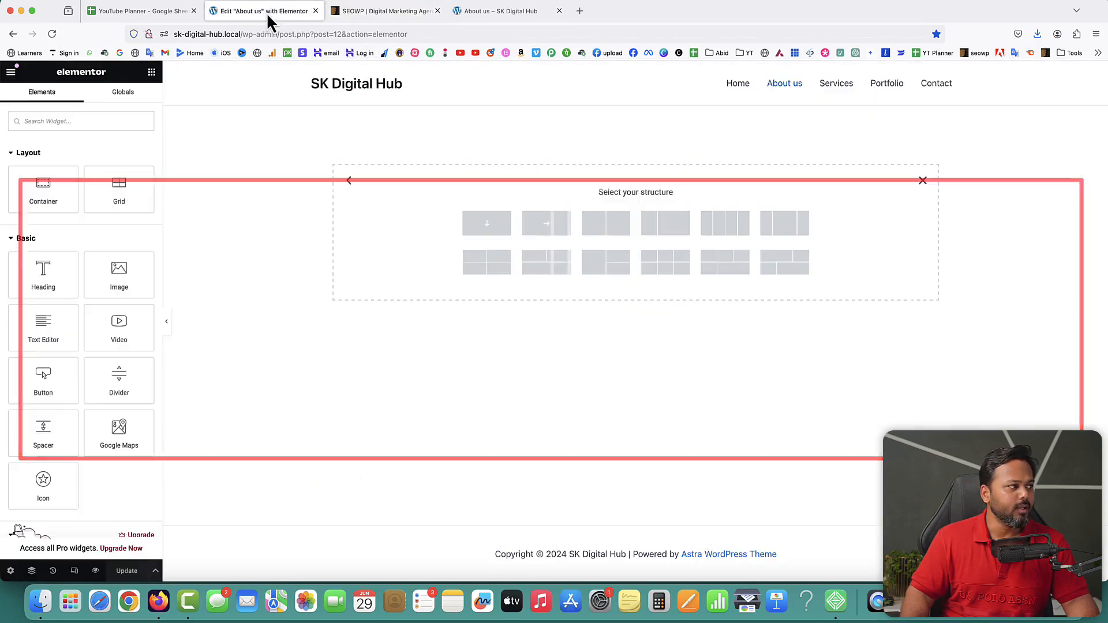
left_click(547, 224)
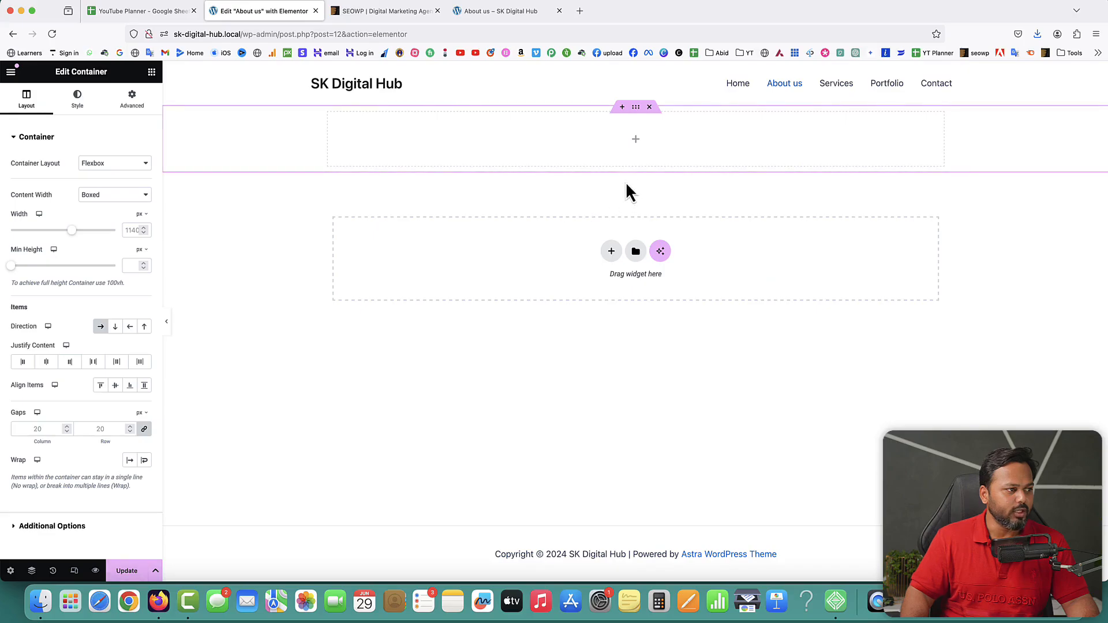
Nest two side-by-side containers inside the row container and select the parent container.
left_click(639, 154)
left_click_drag(67, 188, 423, 142)
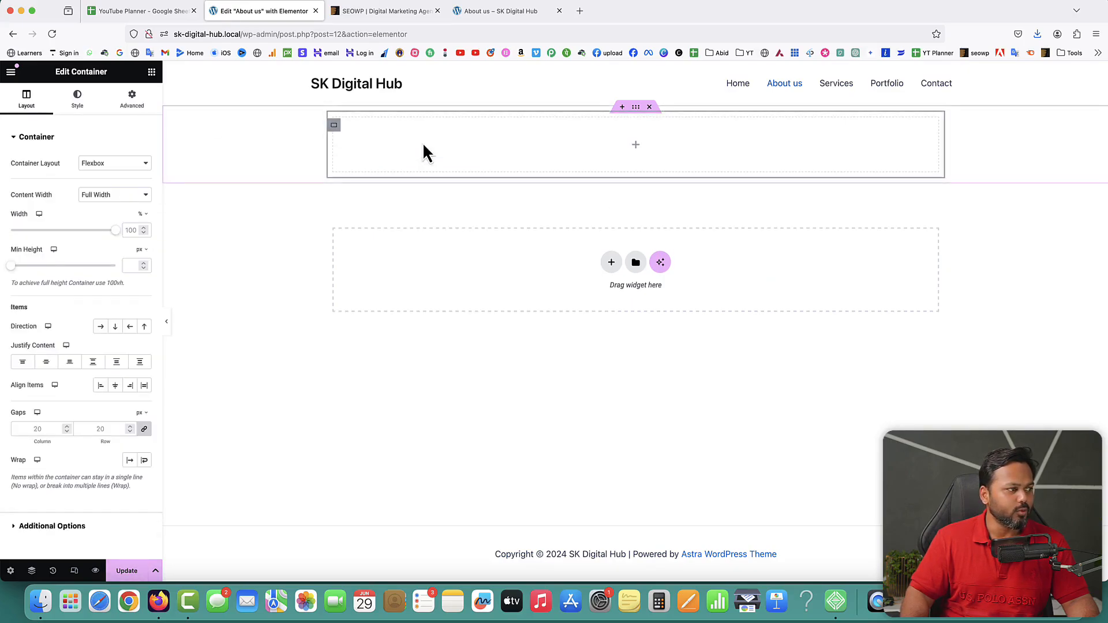
right_click(337, 127)
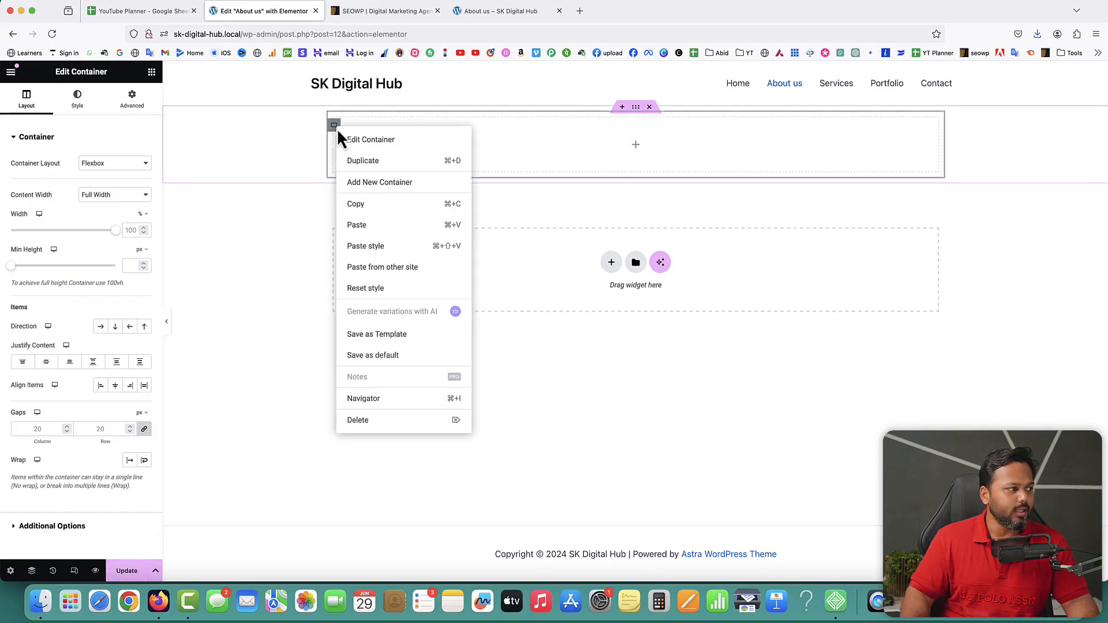
left_click(368, 182)
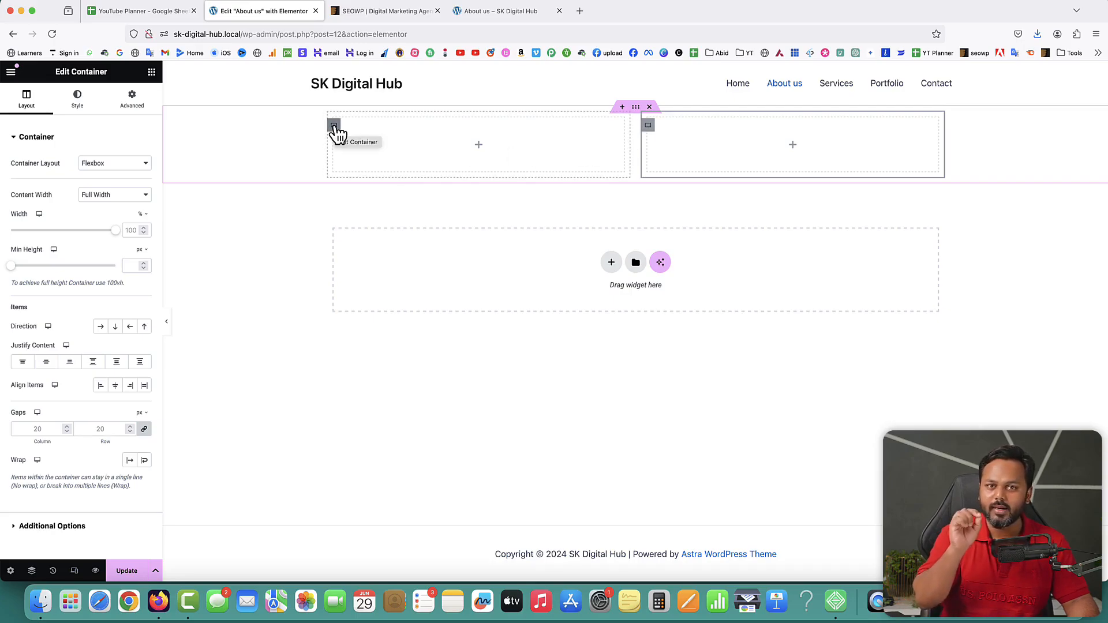
left_click(637, 110)
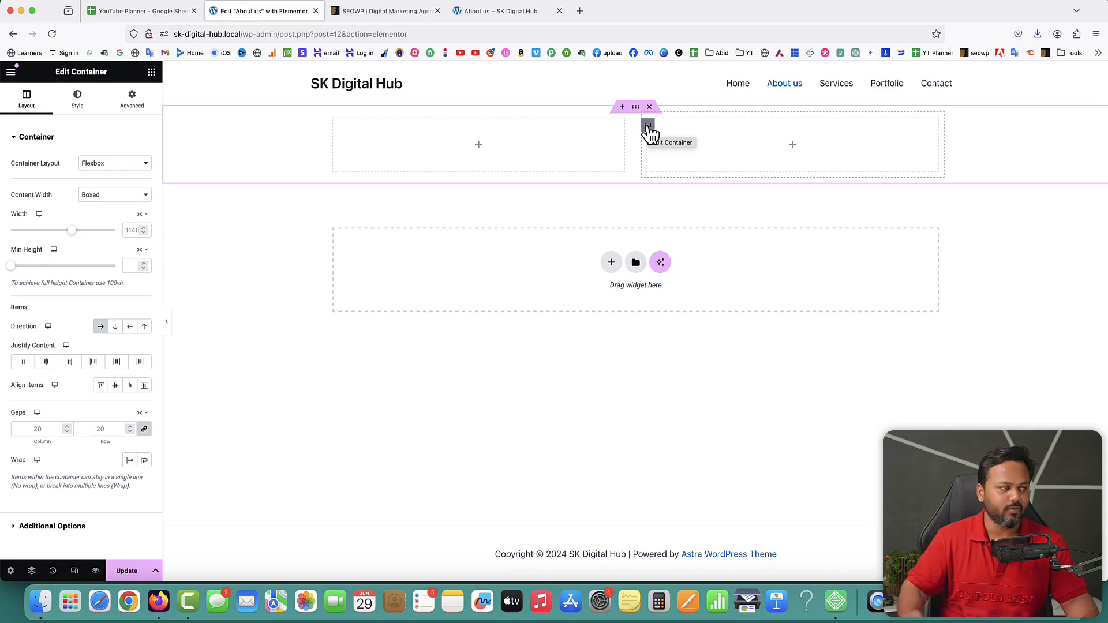
Copy the hero heading "A full service digital marketing agency" from the SEOWP reference page.
left_click(479, 146)
left_click(480, 13)
left_click(381, 12)
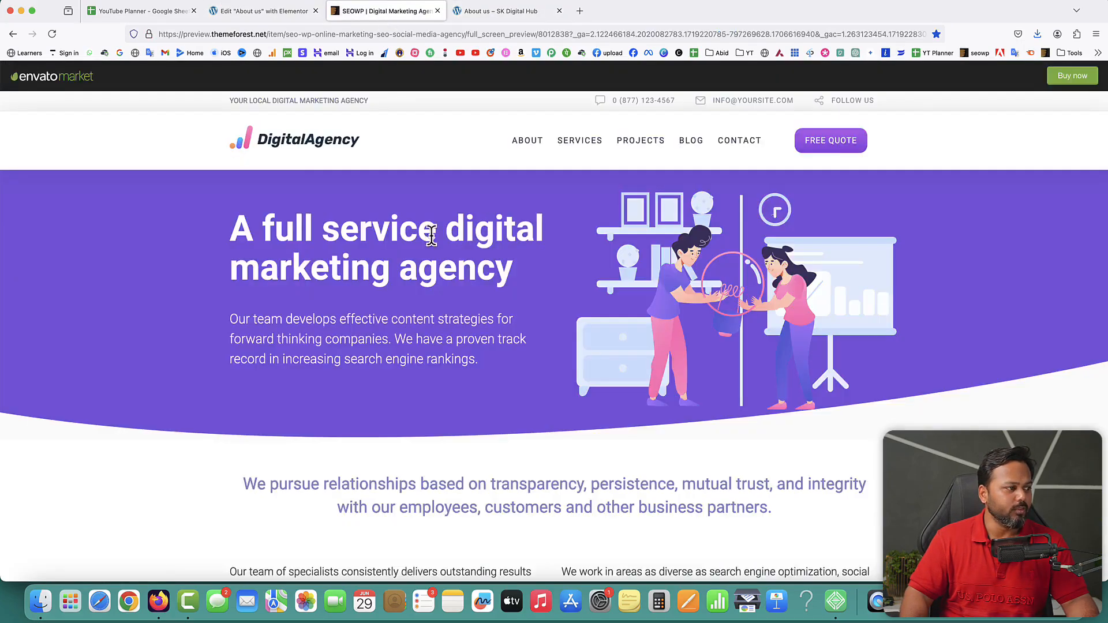
left_click_drag(235, 223, 510, 267)
key("super+c")
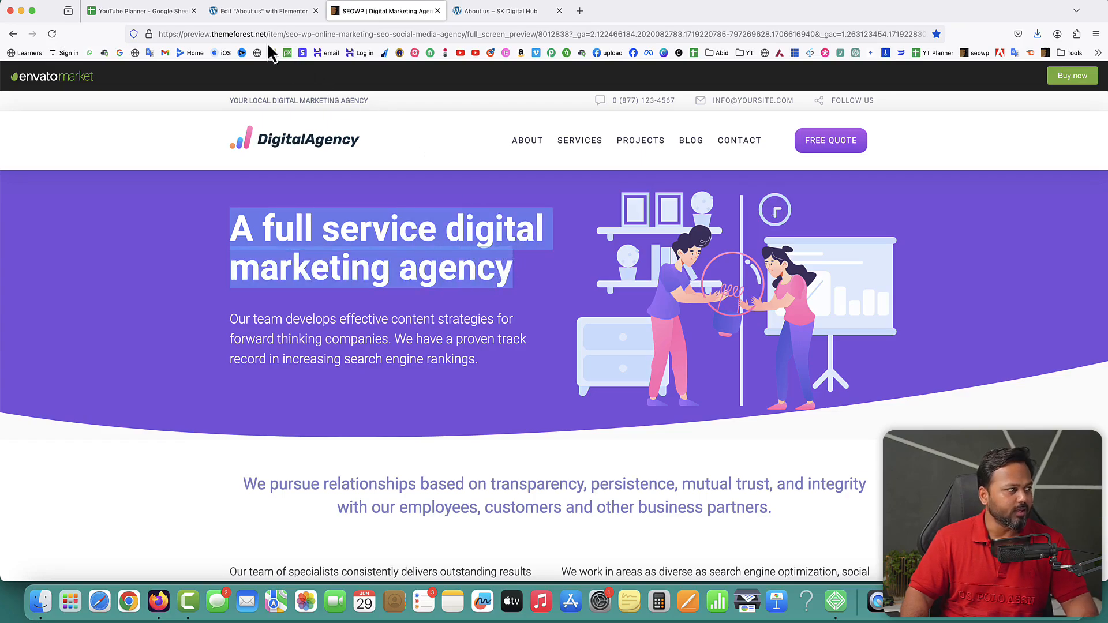
Add a Heading widget to the first inner container and title it "A full service digital marketing agency".
left_click(249, 12)
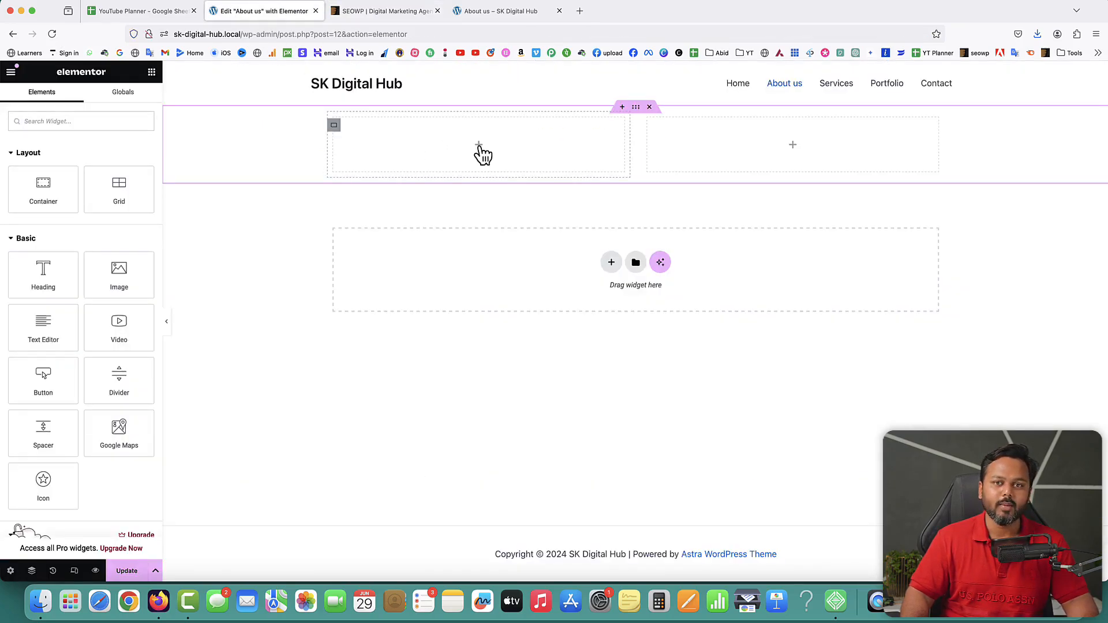
left_click_drag(40, 271, 421, 145)
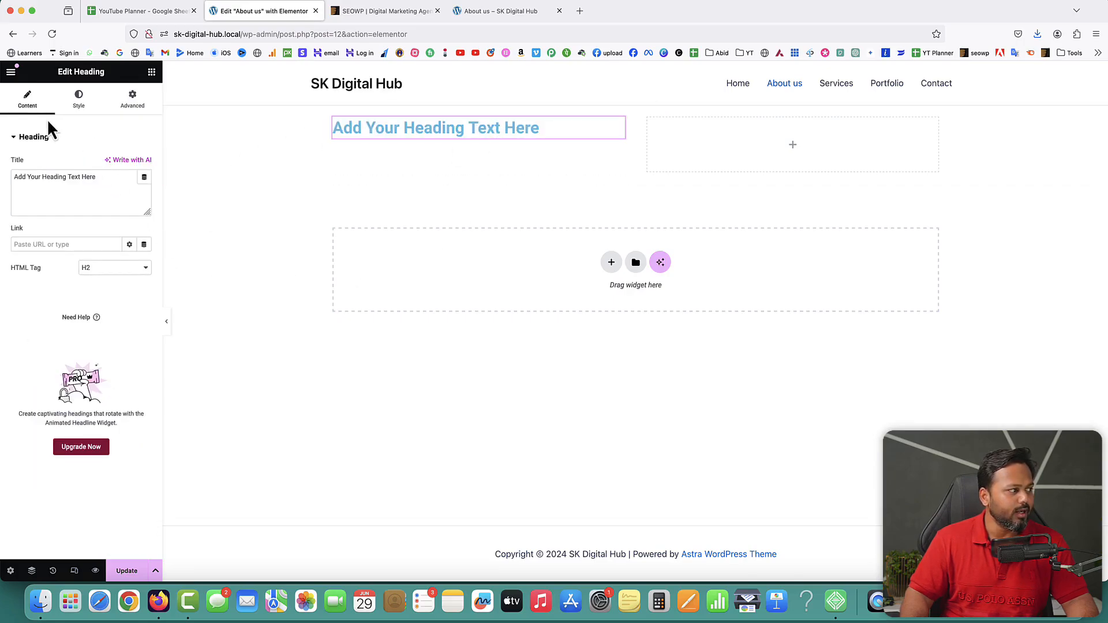
left_click_drag(102, 180, 4, 176)
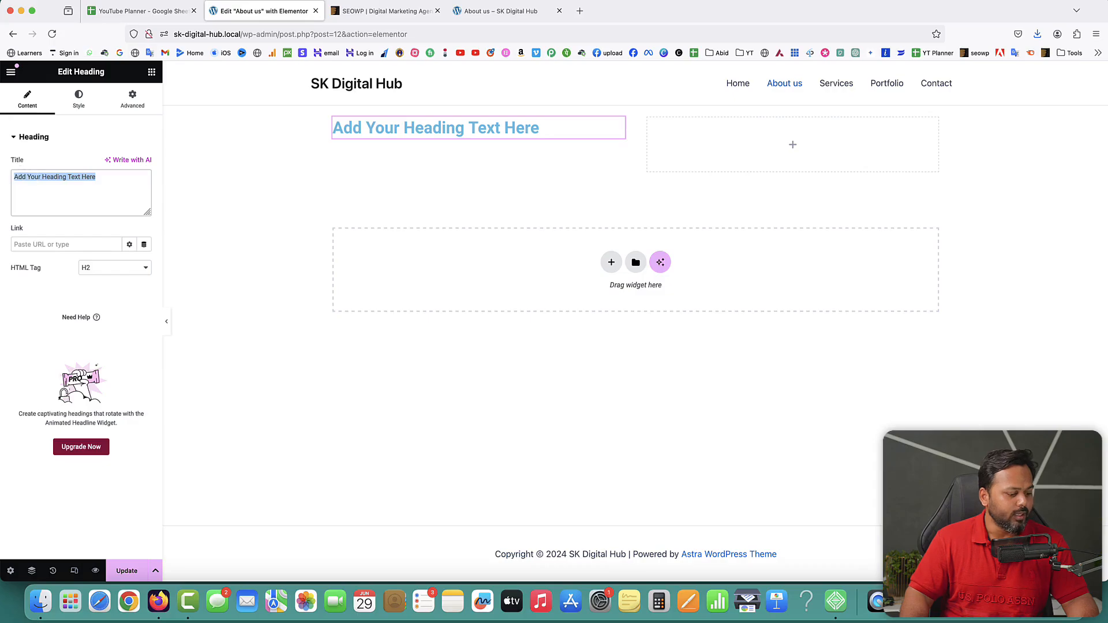
key("super+v")
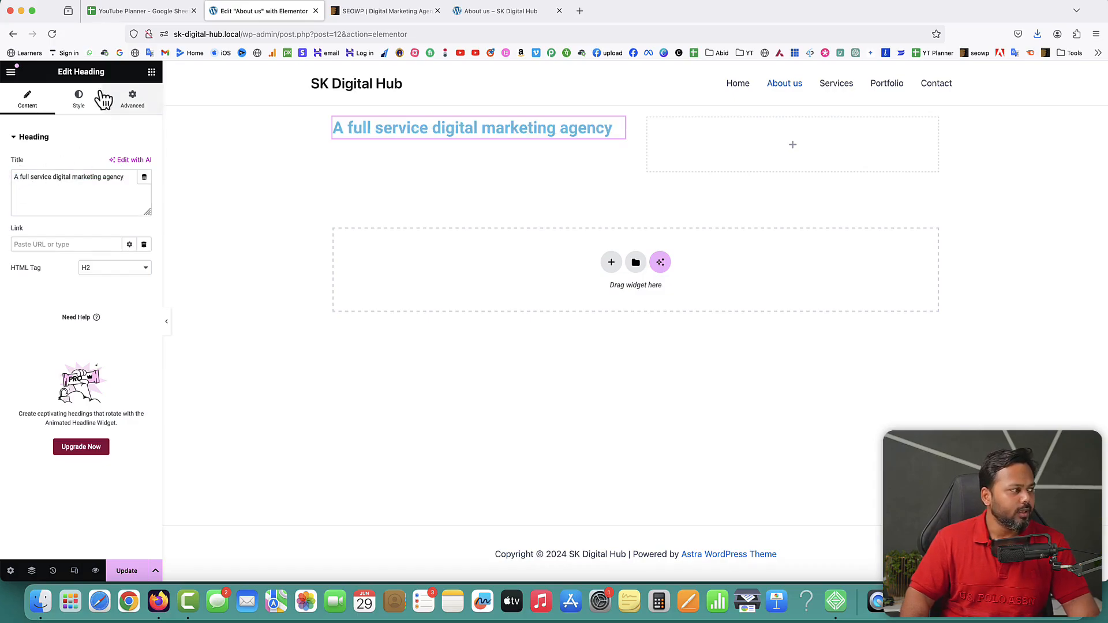
Set the heading's text color to black, #000000.
left_click(81, 99)
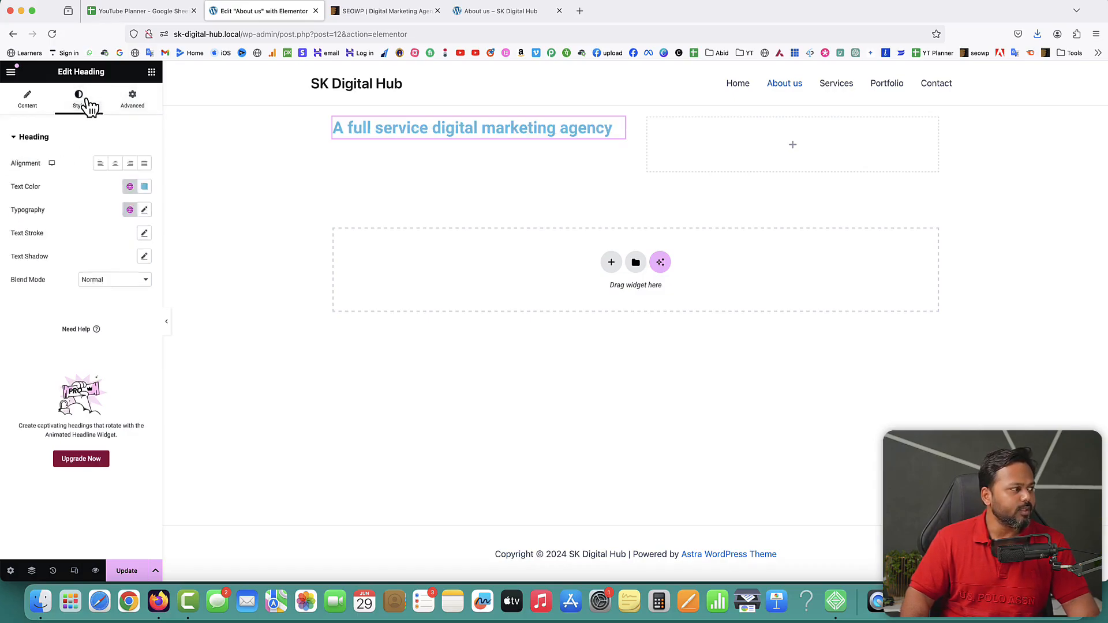
left_click(145, 187)
left_click_drag(117, 279, 66, 326)
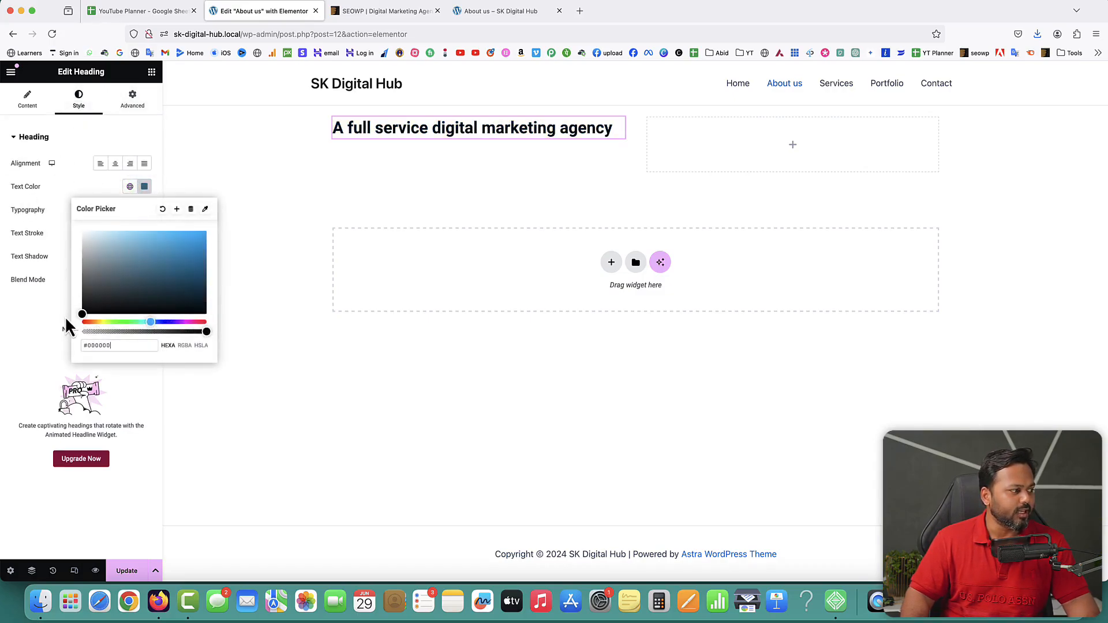
left_click(33, 308)
Set the heading's typography to the Manrope family, size 62 px and weight 900 (Black).
left_click(145, 211)
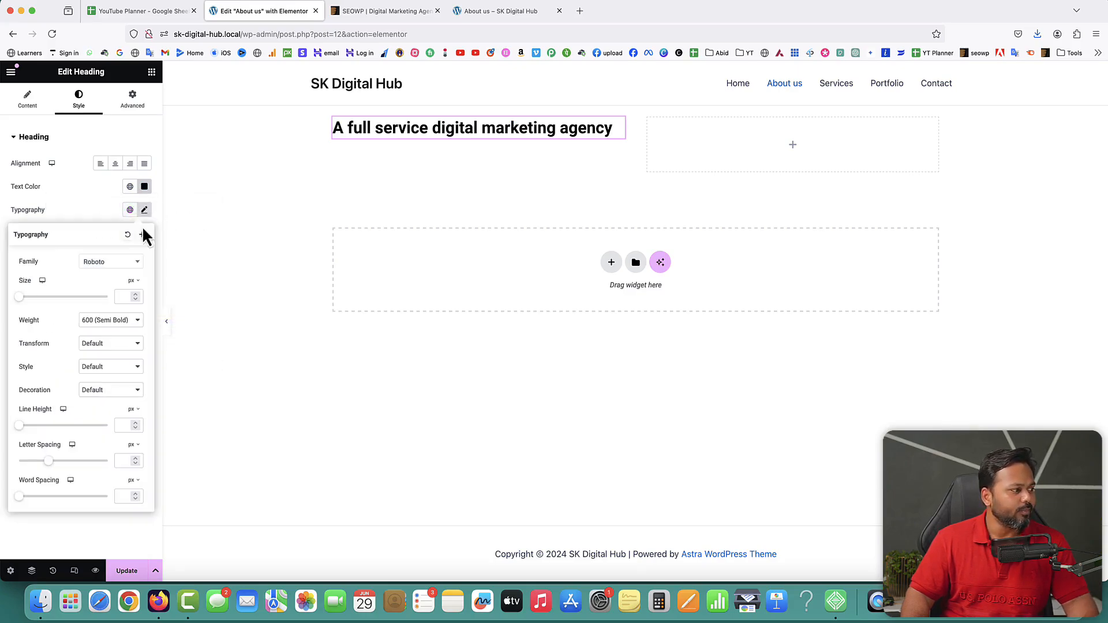
left_click(107, 262)
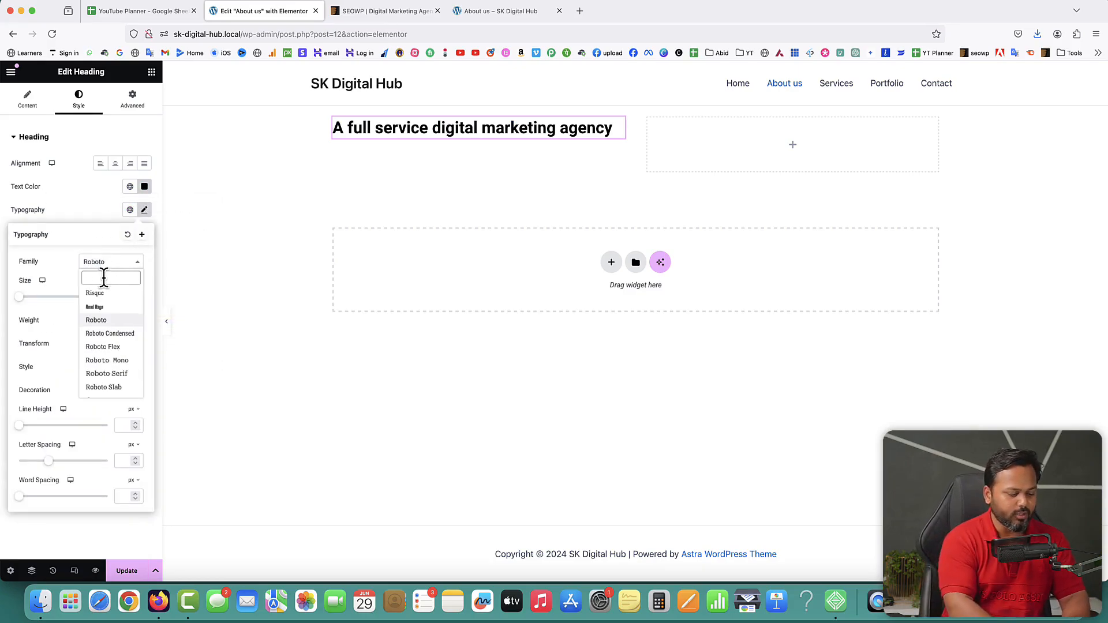
type("manrope")
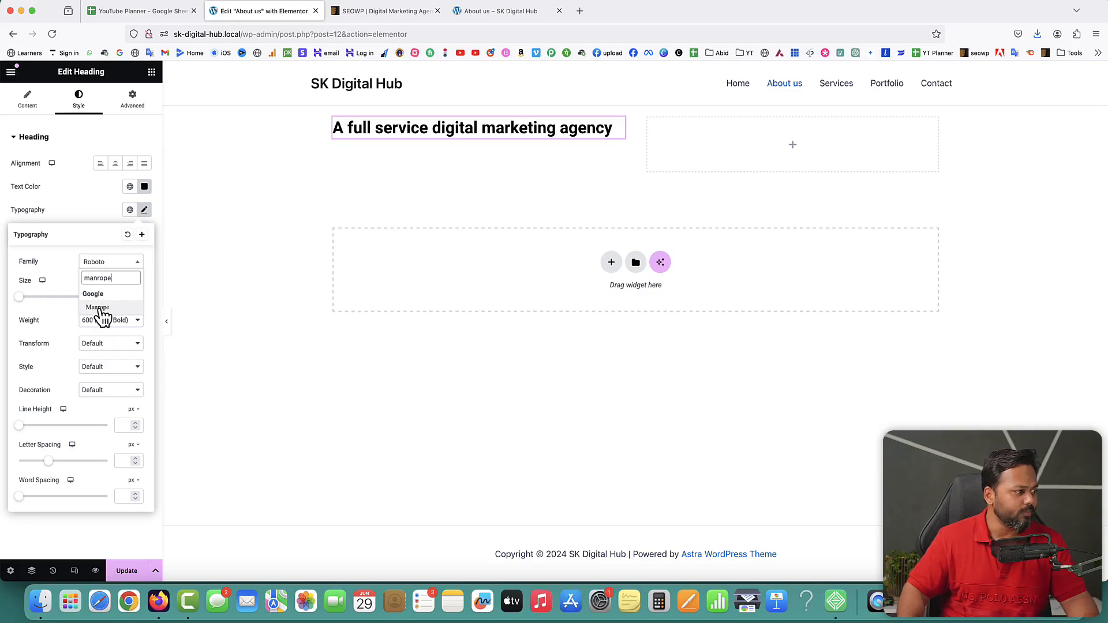
left_click(98, 308)
left_click_drag(20, 297, 48, 307)
left_click(95, 320)
left_click(98, 353)
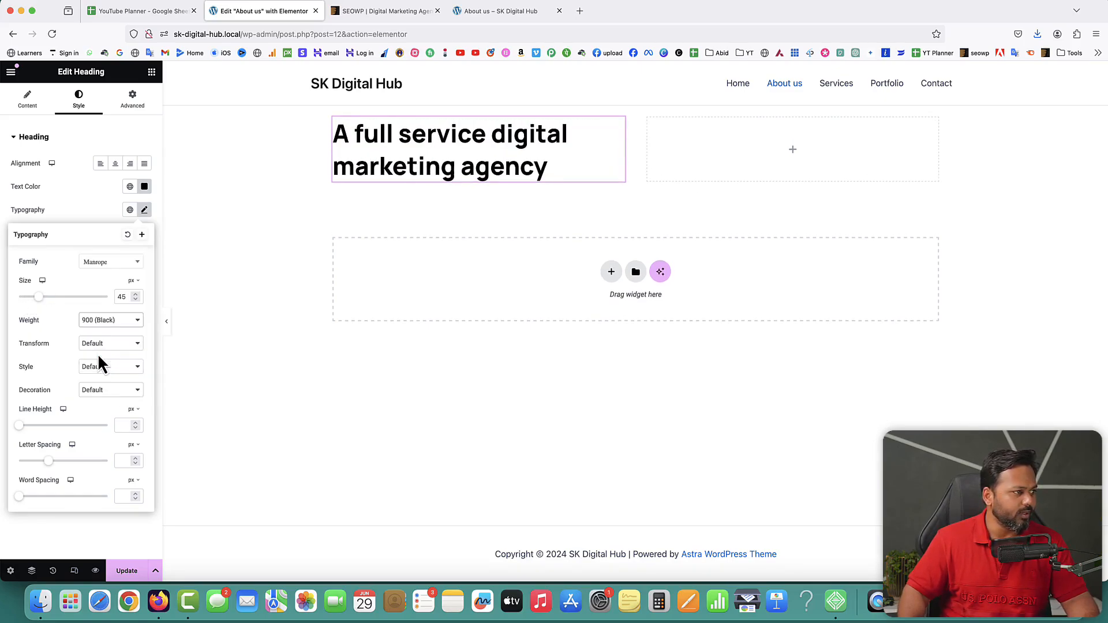
left_click_drag(39, 297, 48, 297)
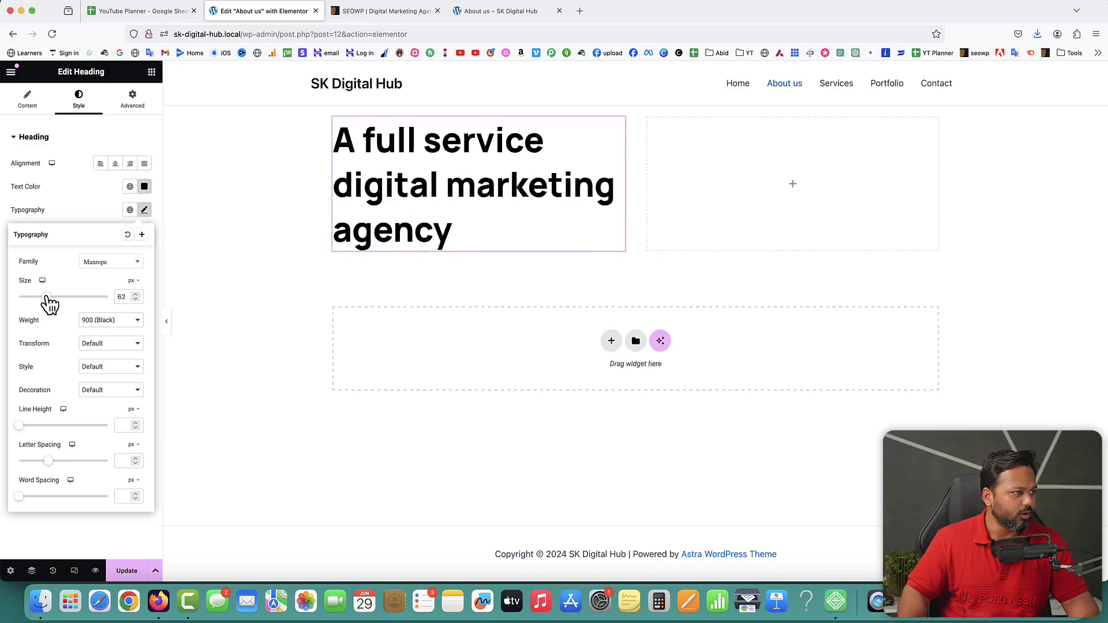
left_click(70, 207)
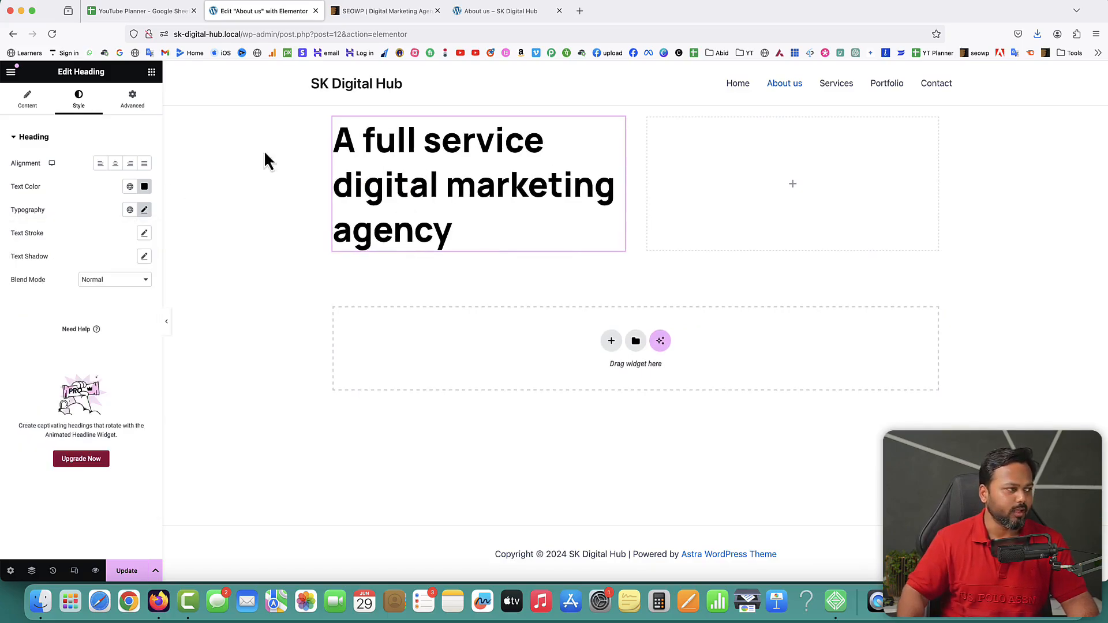
Copy the hero paragraph starting "Our team develops effective content strategies" from the SEOWP reference page and return to the Elementor editor.
left_click(341, 12)
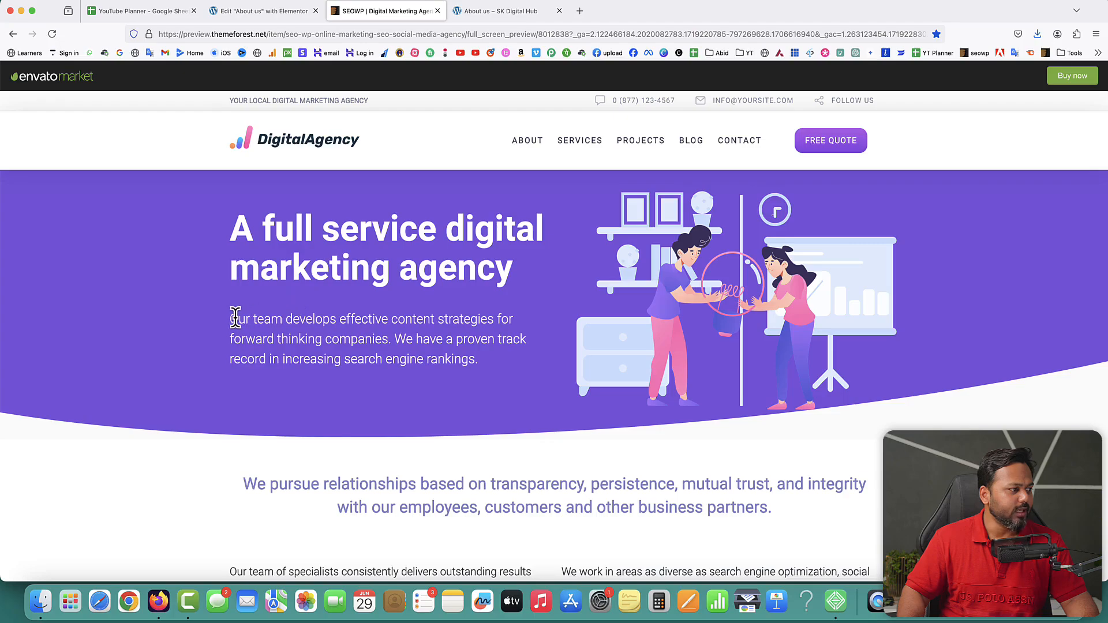
left_click_drag(237, 319, 482, 362)
key("super+c")
left_click(274, 11)
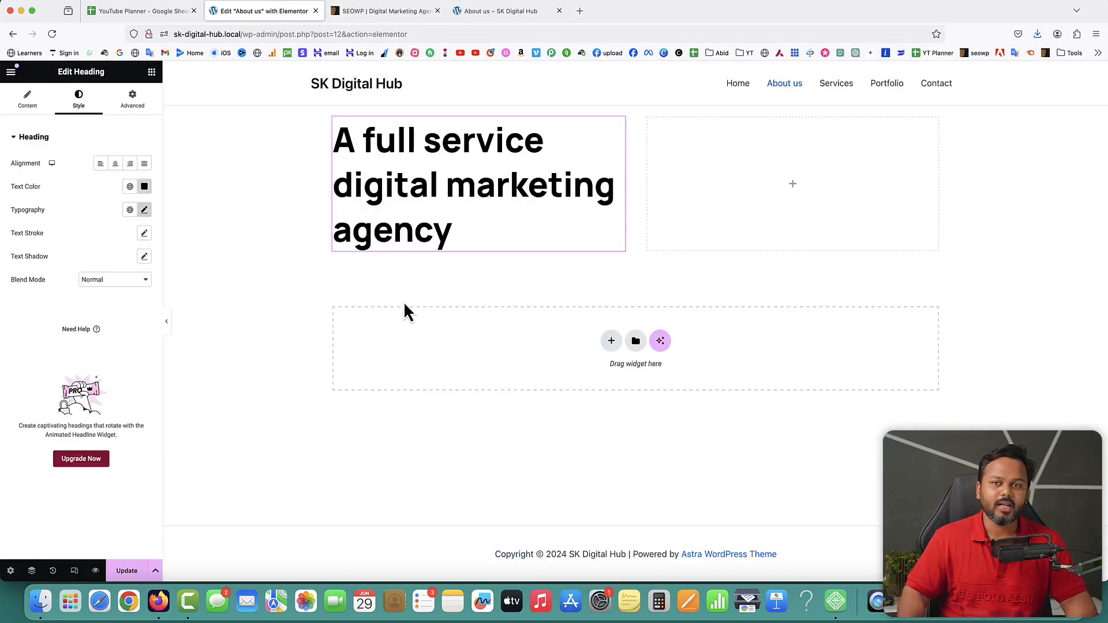
Add a Text Editor widget below the heading and replace its placeholder text with the copied hero paragraph.
left_click(152, 72)
left_click_drag(34, 324, 410, 248)
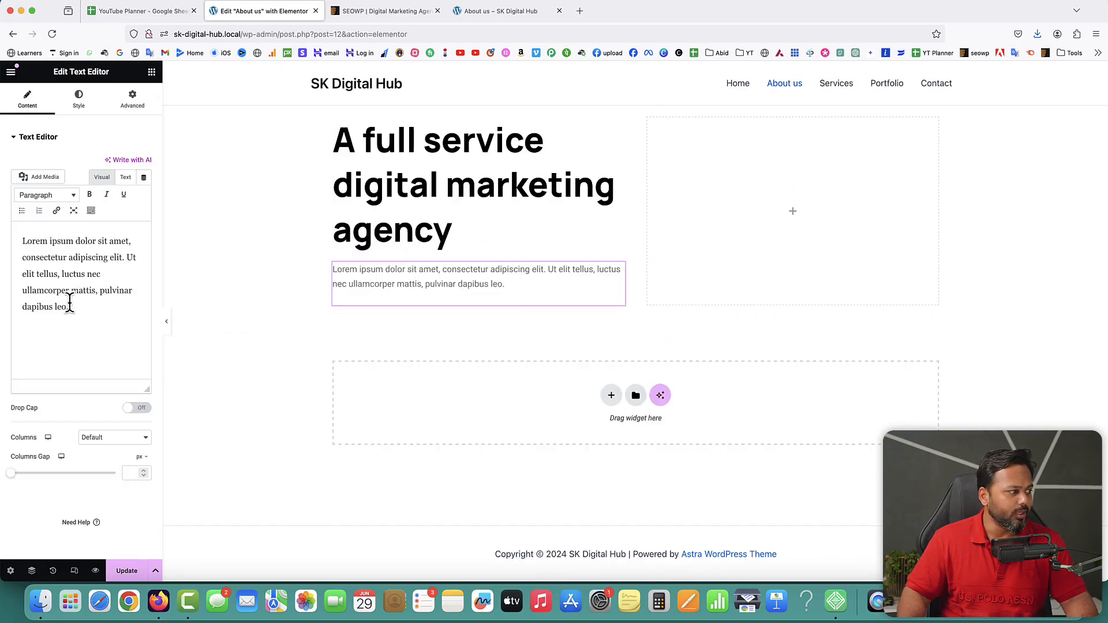
left_click_drag(69, 307, 7, 233)
key("super+v")
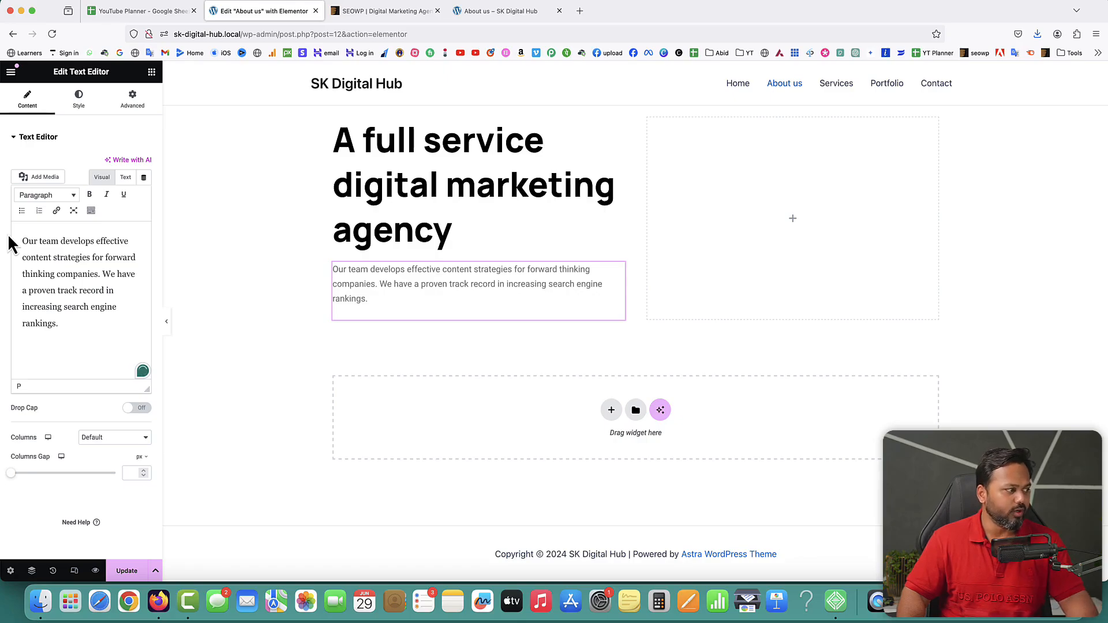
Set the hero paragraph's text color to black.
left_click(79, 98)
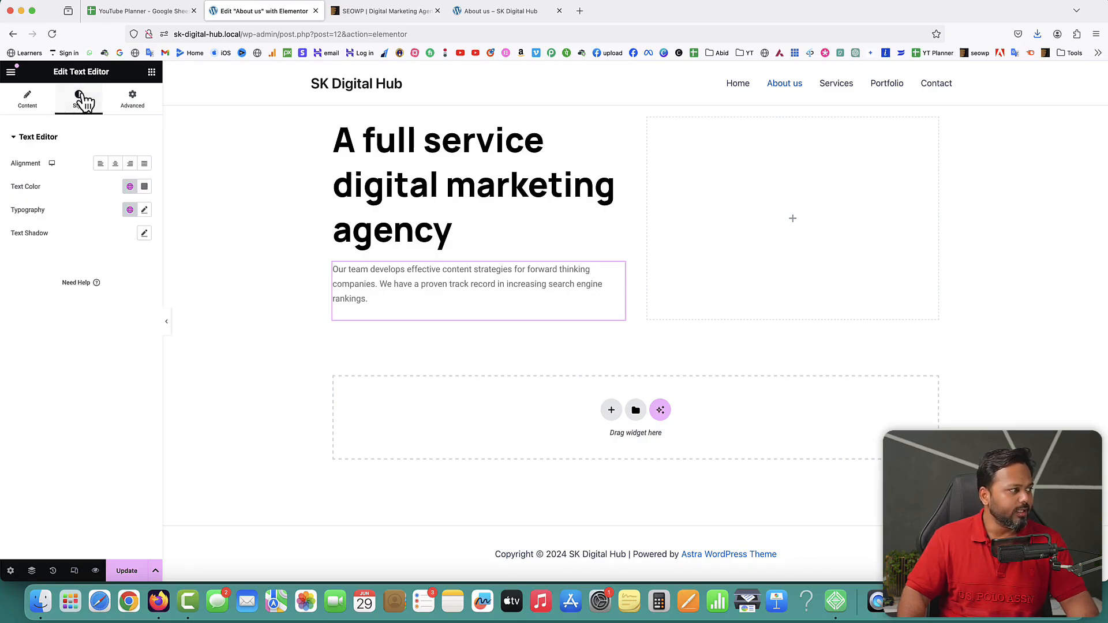
left_click(144, 187)
left_click(82, 315)
left_click(37, 289)
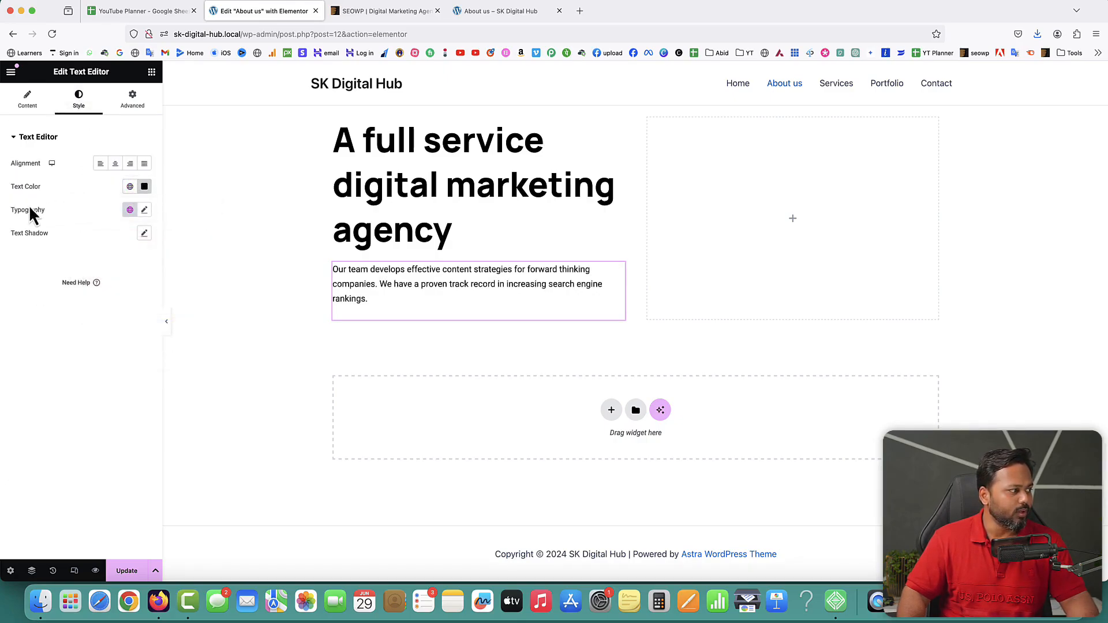
Set the hero paragraph's typography to the Manrope family at size 22 px.
left_click(145, 210)
left_click(107, 265)
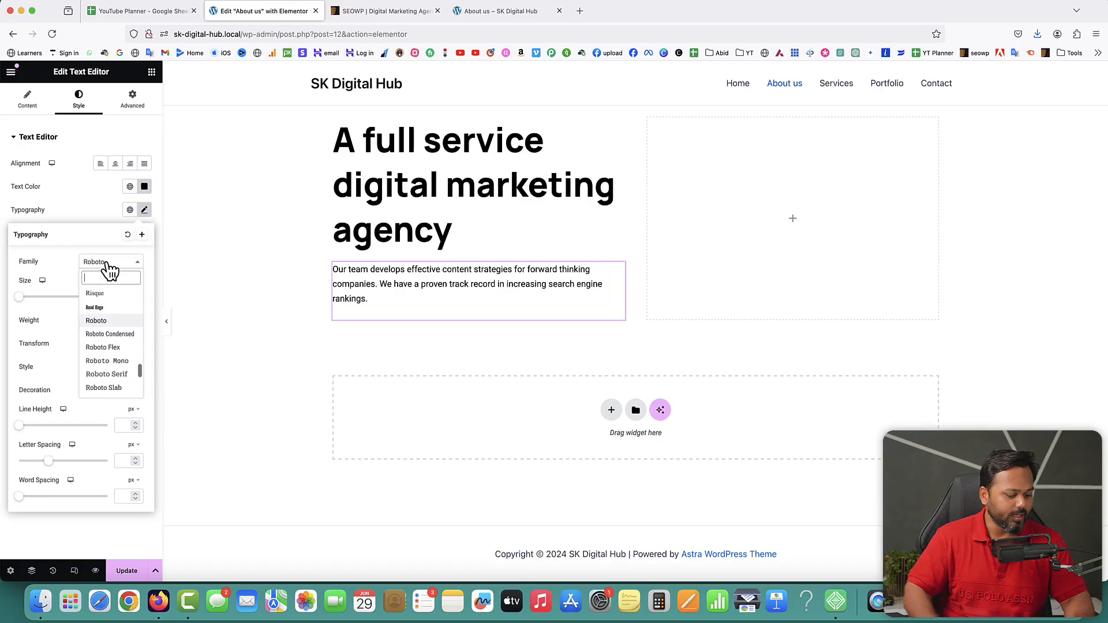
type("marop")
left_click(98, 308)
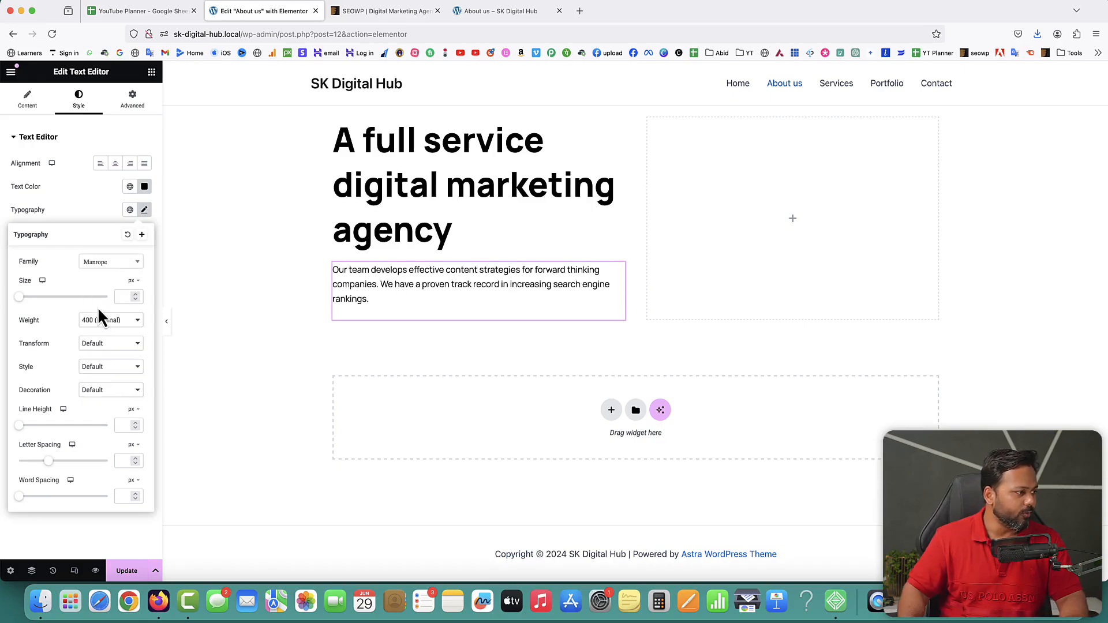
left_click_drag(20, 299, 30, 300)
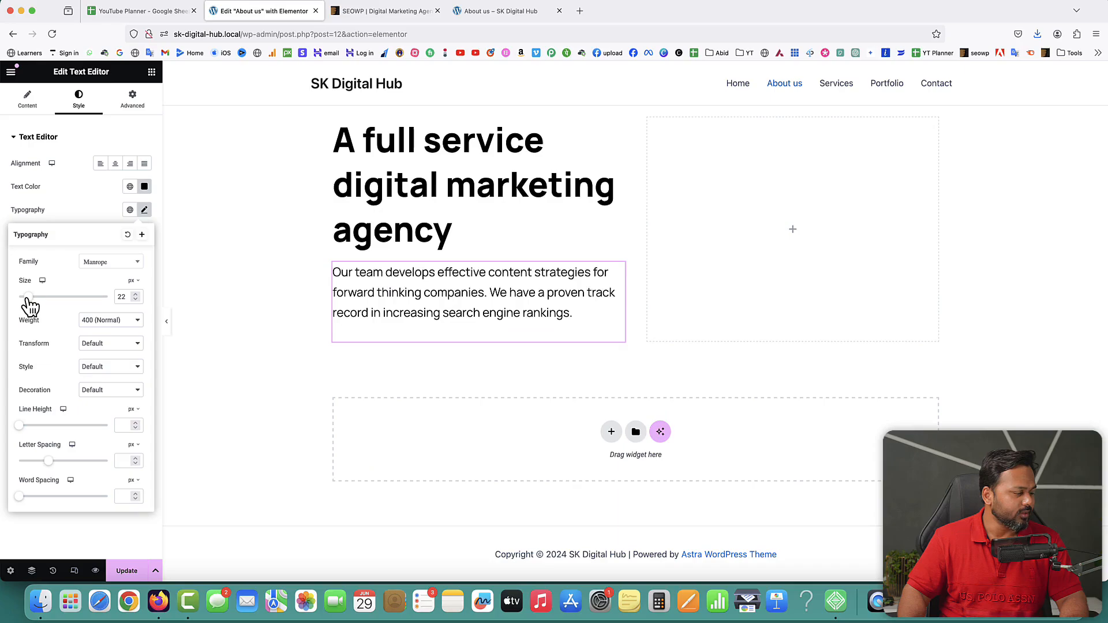
left_click(60, 217)
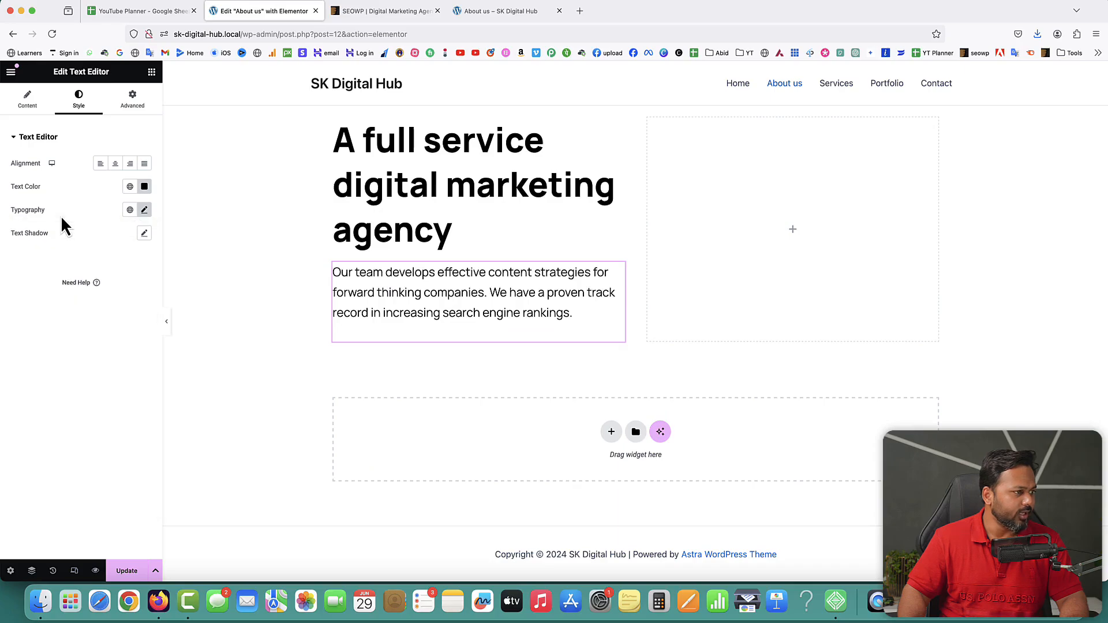
Add an Image widget to the second inner container, upload "about 1.png" from the SK Digital Hub folder and insert it.
left_click(795, 233)
left_click_drag(117, 274, 760, 268)
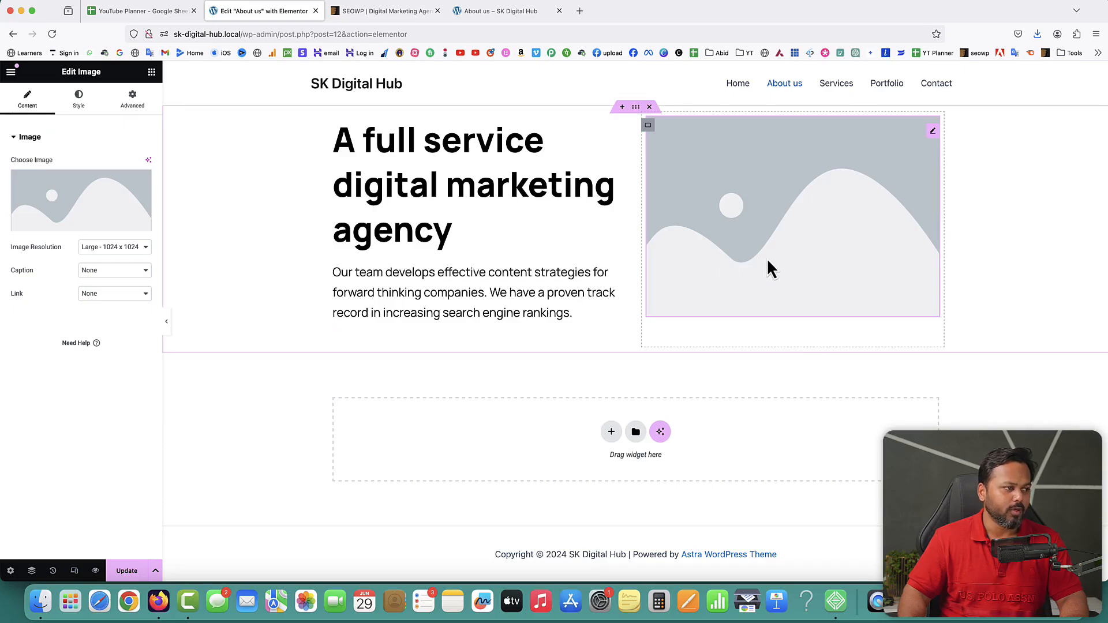
left_click(77, 228)
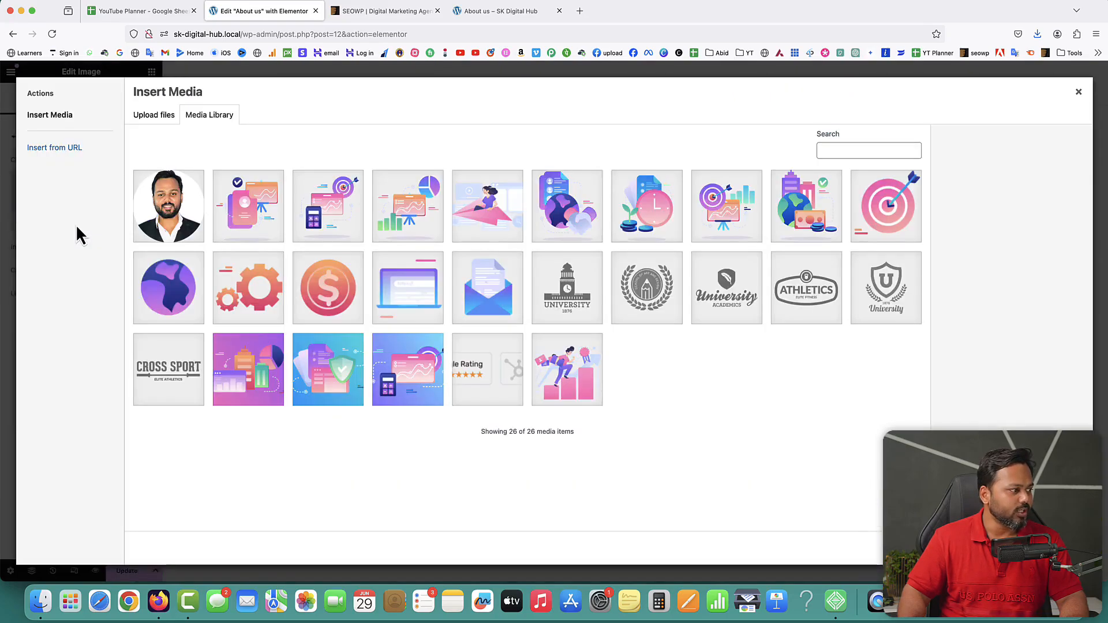
left_click(153, 119)
left_click(594, 305)
double_click(273, 96)
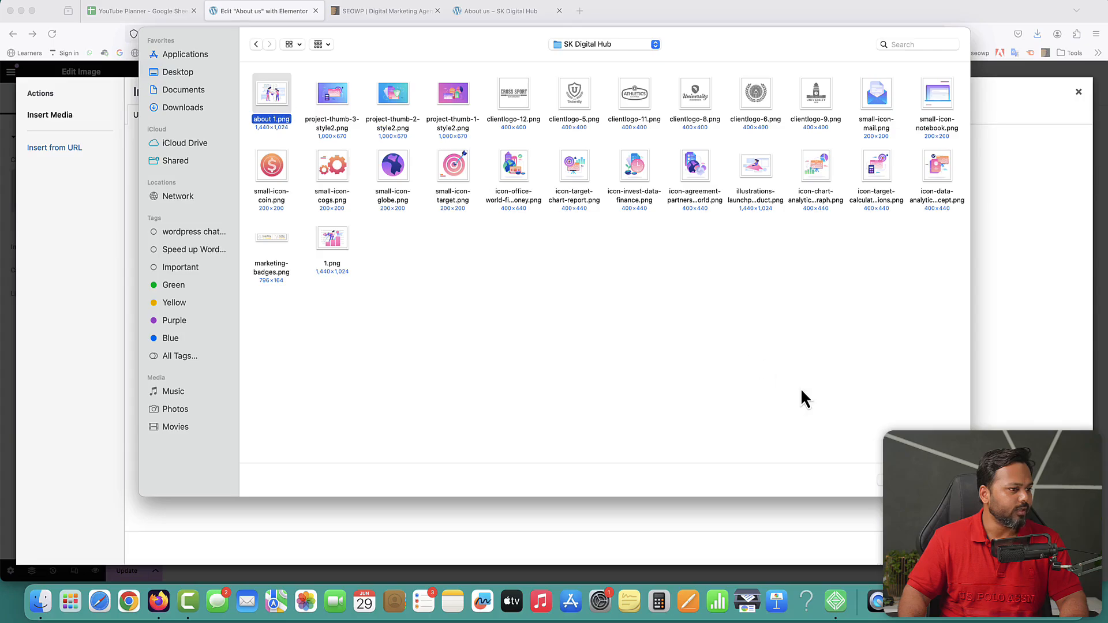
key("Return")
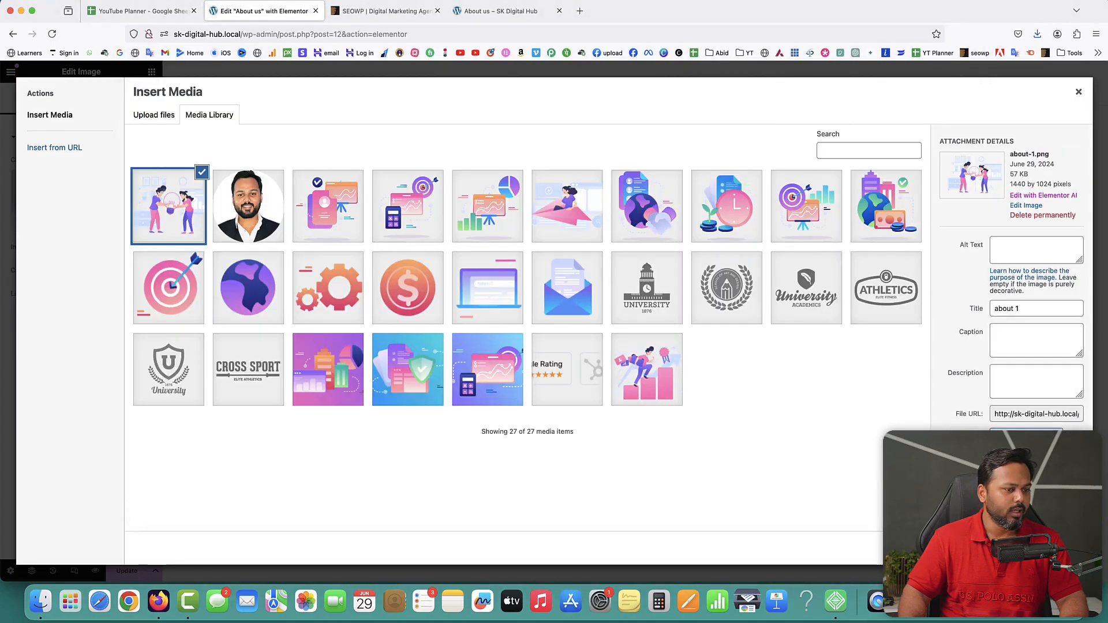
left_click(1066, 548)
Update the page and reload the live About us page to check the hero section.
left_click(148, 563)
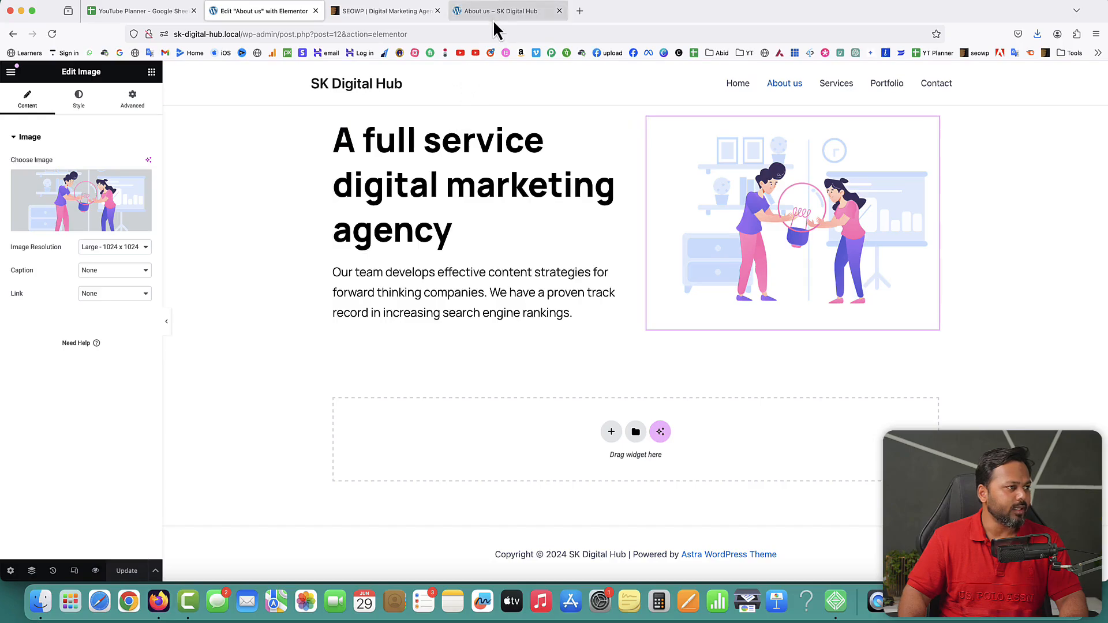
left_click(493, 20)
left_click(54, 33)
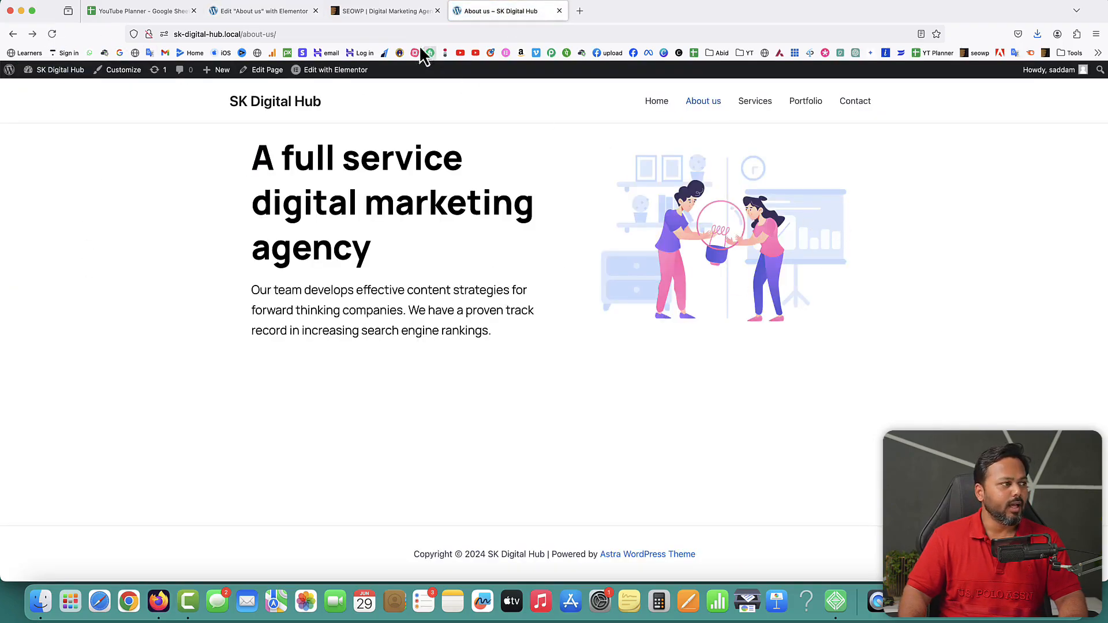
Inspect the hero section of the SEOWP reference page and copy its purple background color with the eyedropper.
left_click(391, 11)
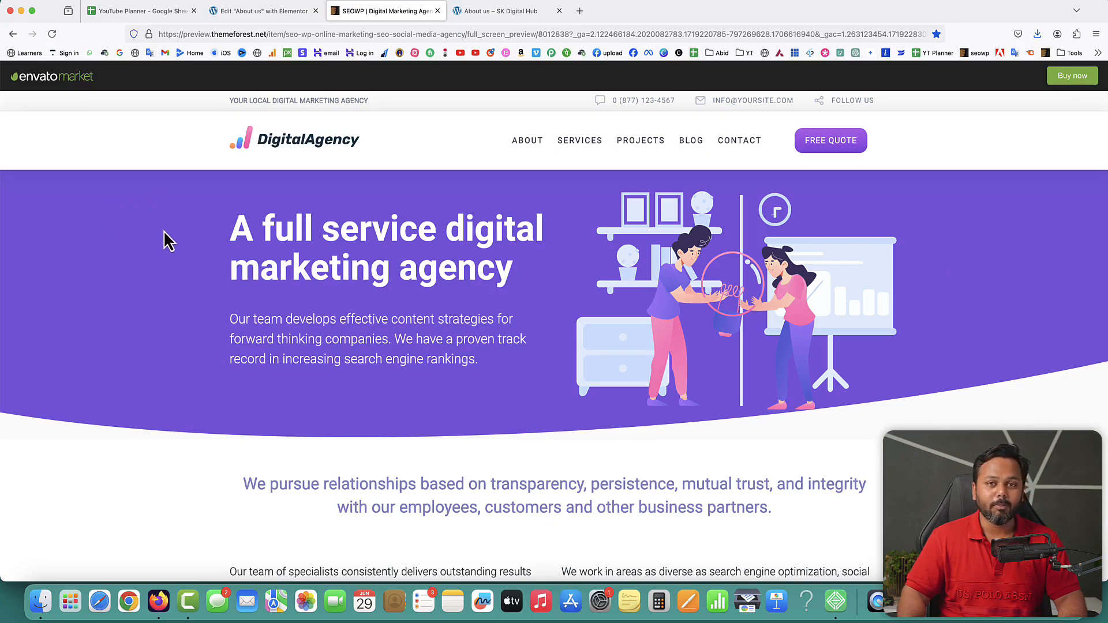
right_click(92, 240)
left_click(128, 390)
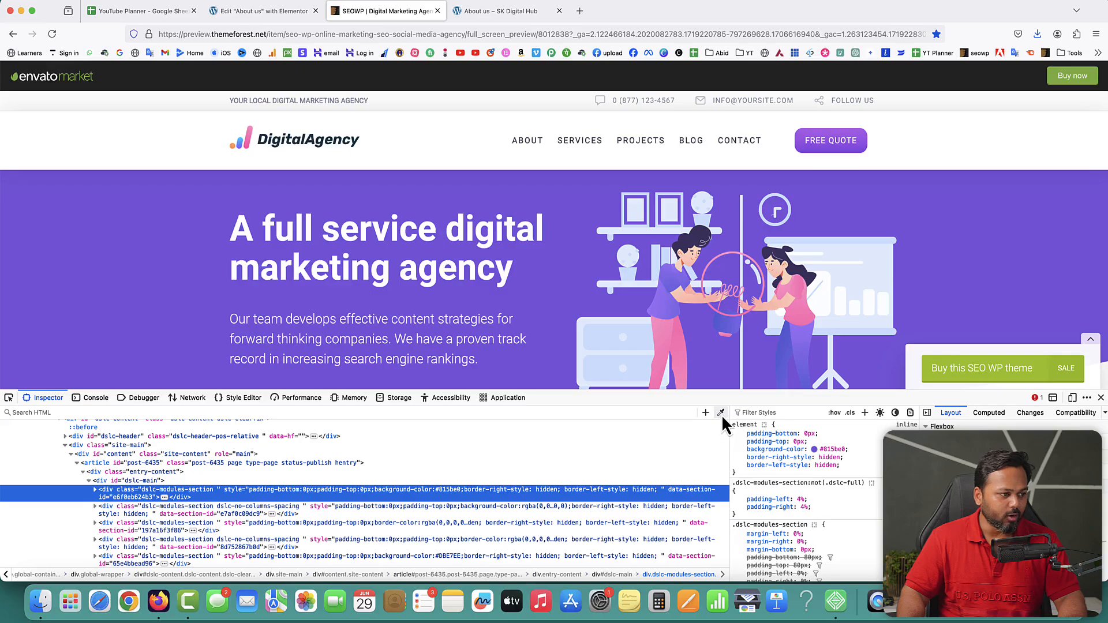
left_click(721, 414)
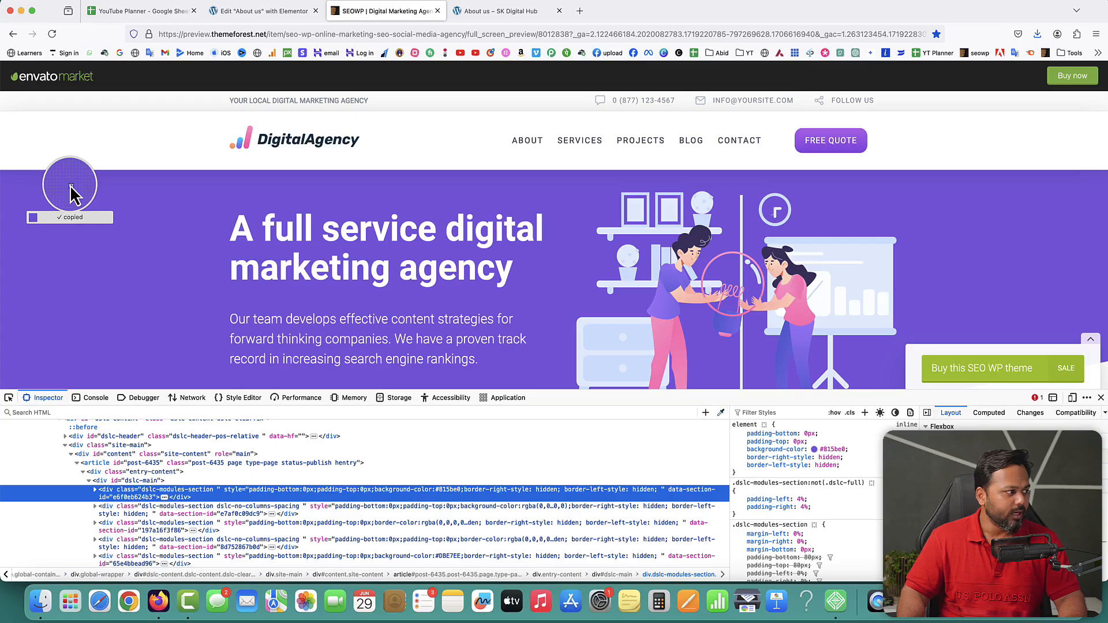
In the Elementor editor, give the parent hero container a classic background with the color #7f5add.
left_click(254, 11)
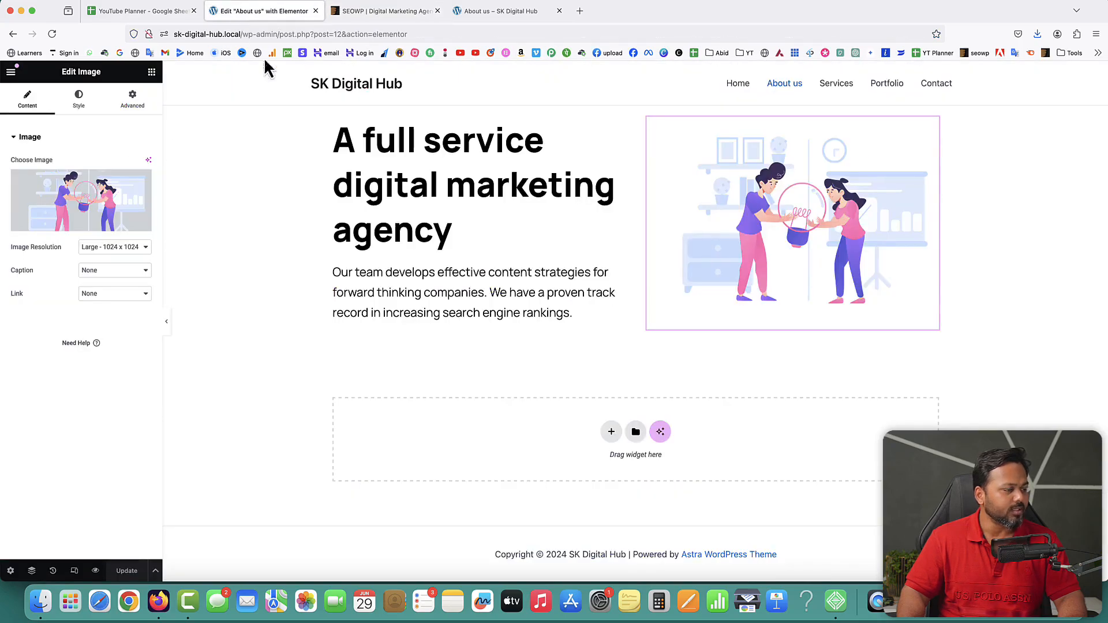
right_click(636, 108)
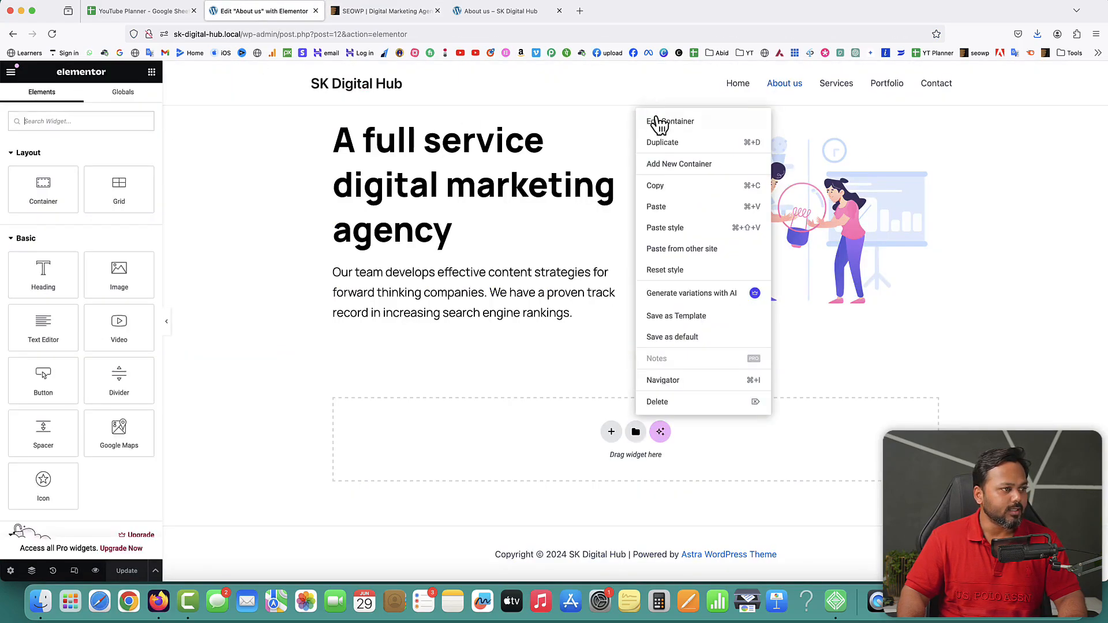
left_click(657, 117)
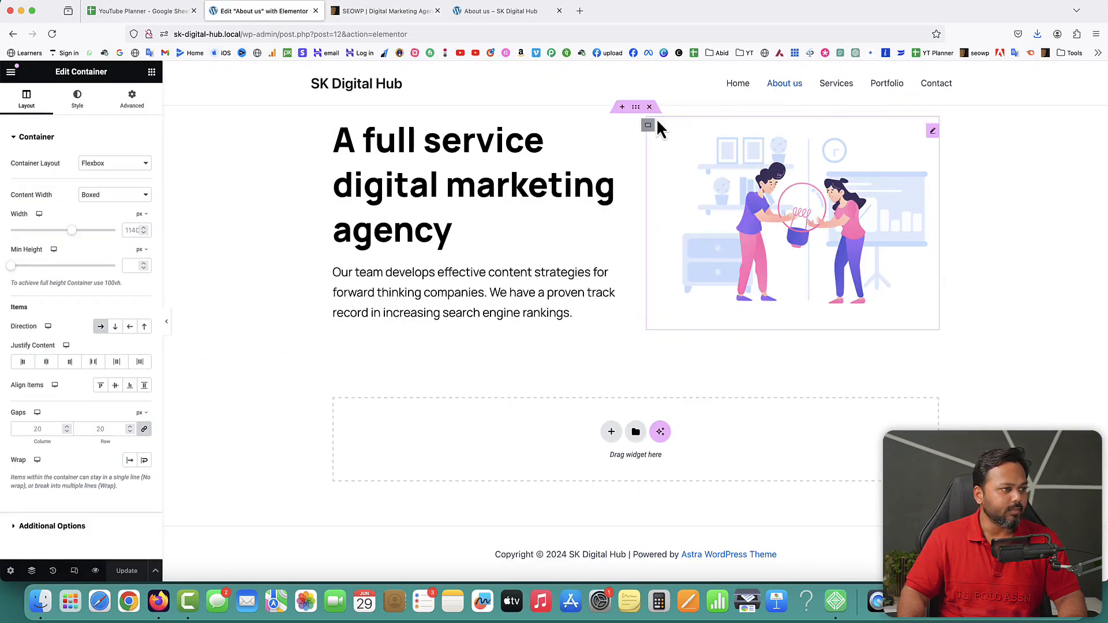
left_click(80, 99)
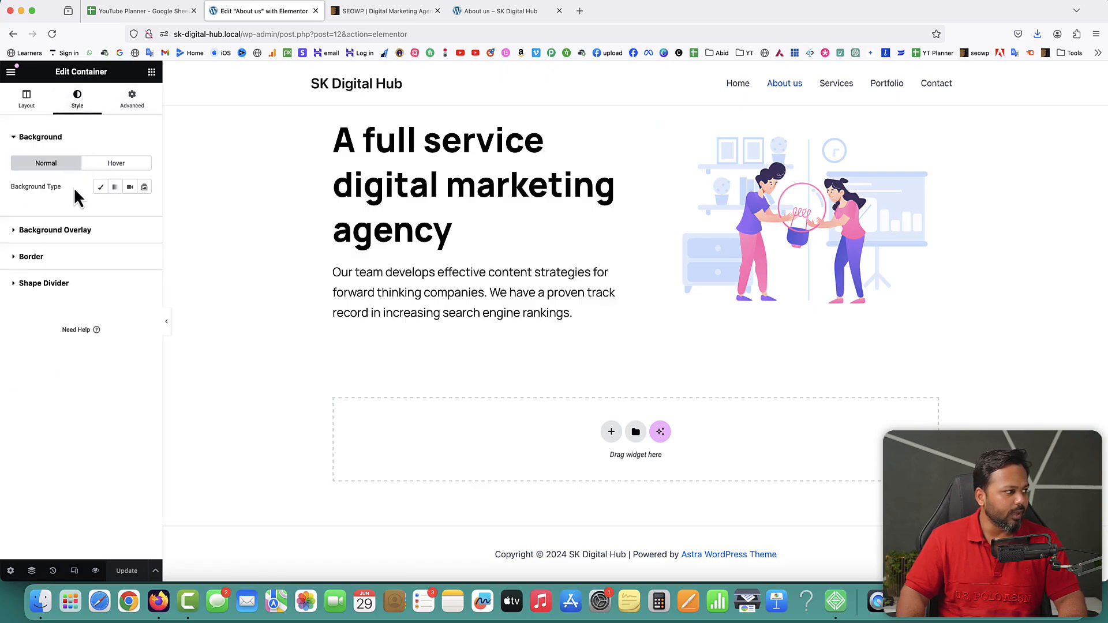
left_click(100, 189)
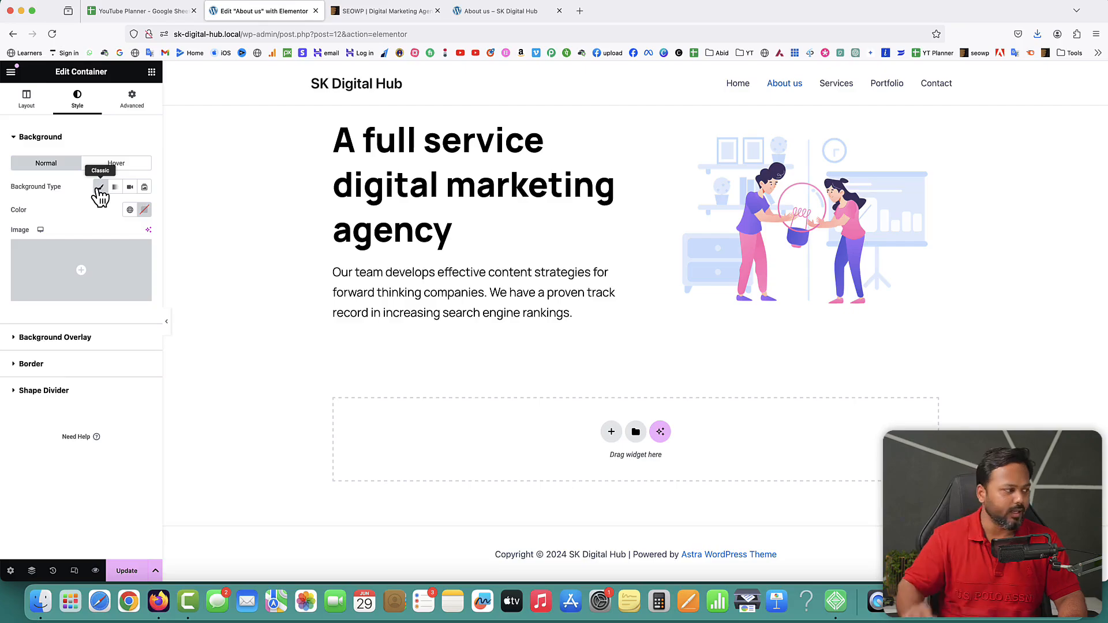
left_click(144, 209)
left_click(129, 370)
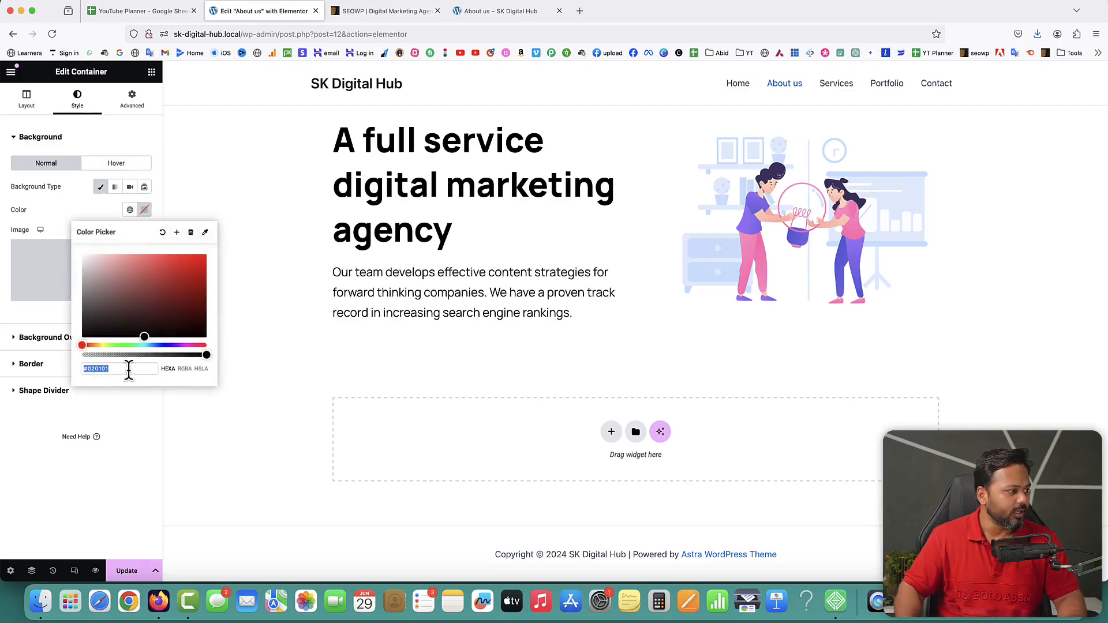
type("#7f5add")
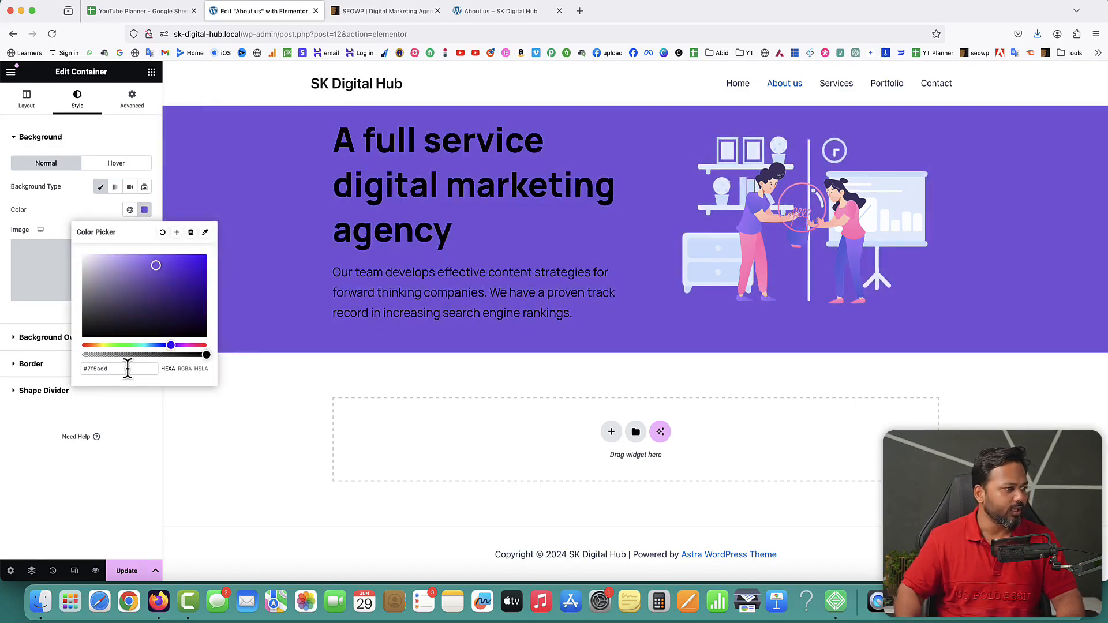
left_click(47, 207)
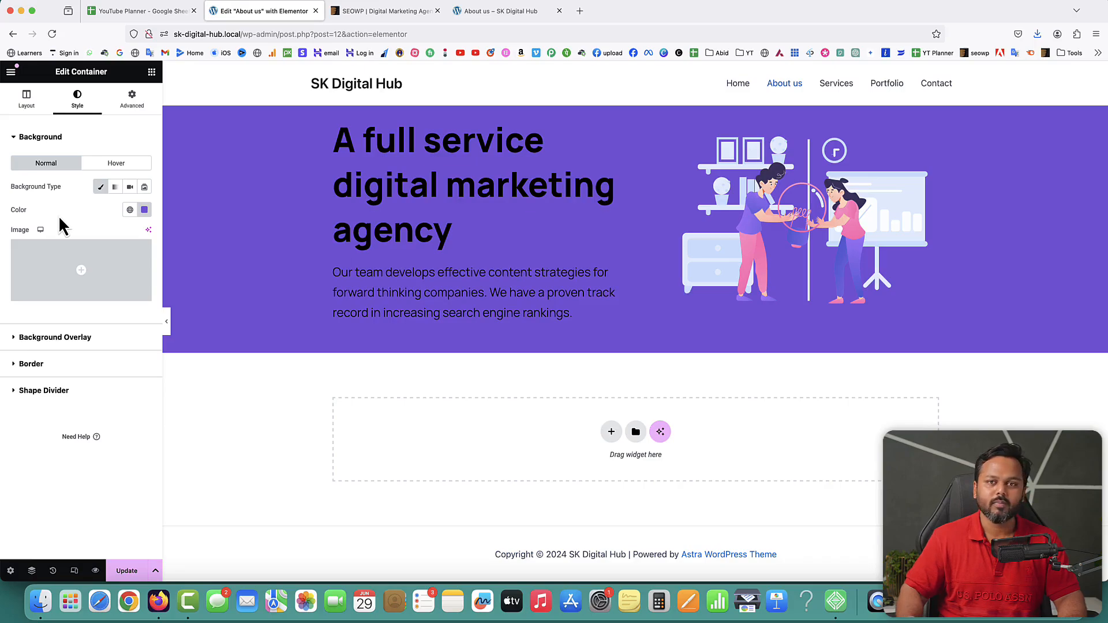
Switch to the SEOWP reference page and close its page inspector.
left_click(386, 11)
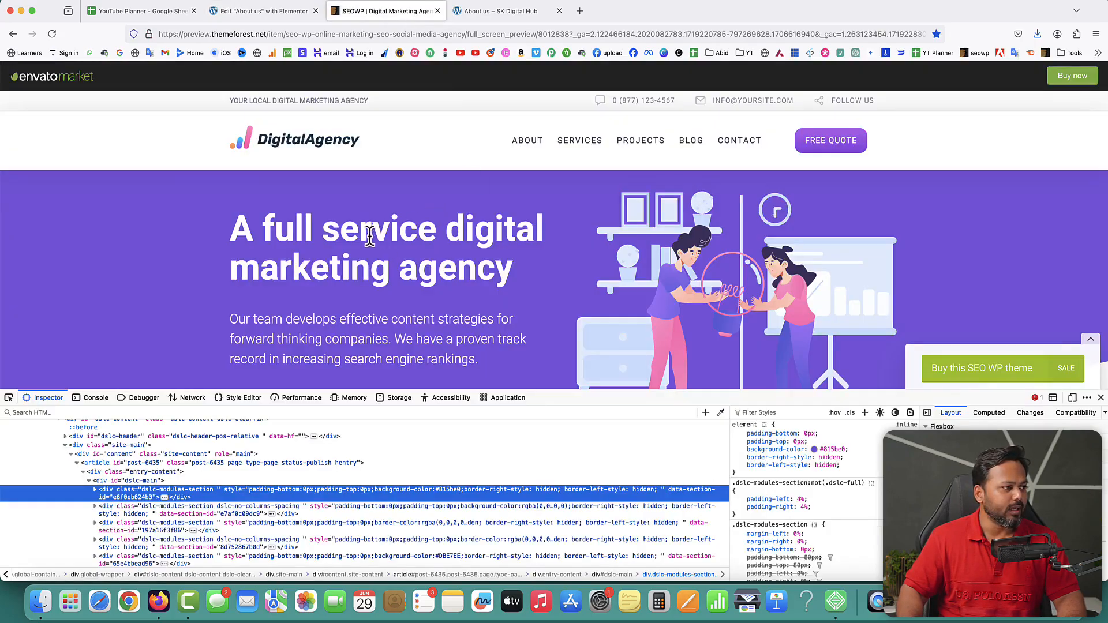
left_click(1101, 398)
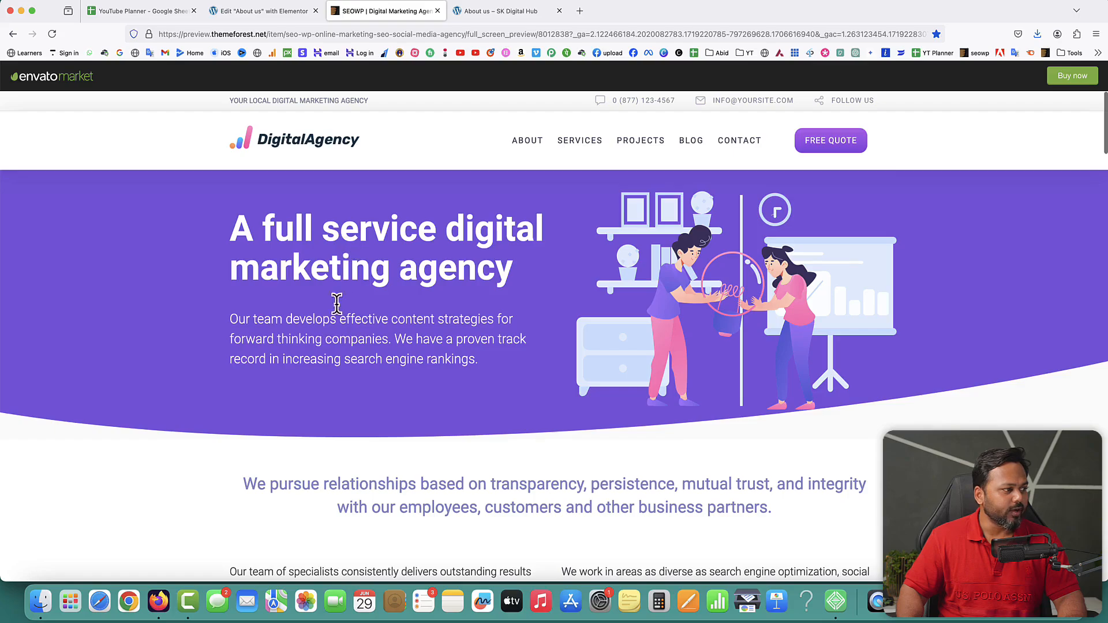
In the Elementor editor, set the hero heading's text color to white, #FFFFFF.
left_click(260, 11)
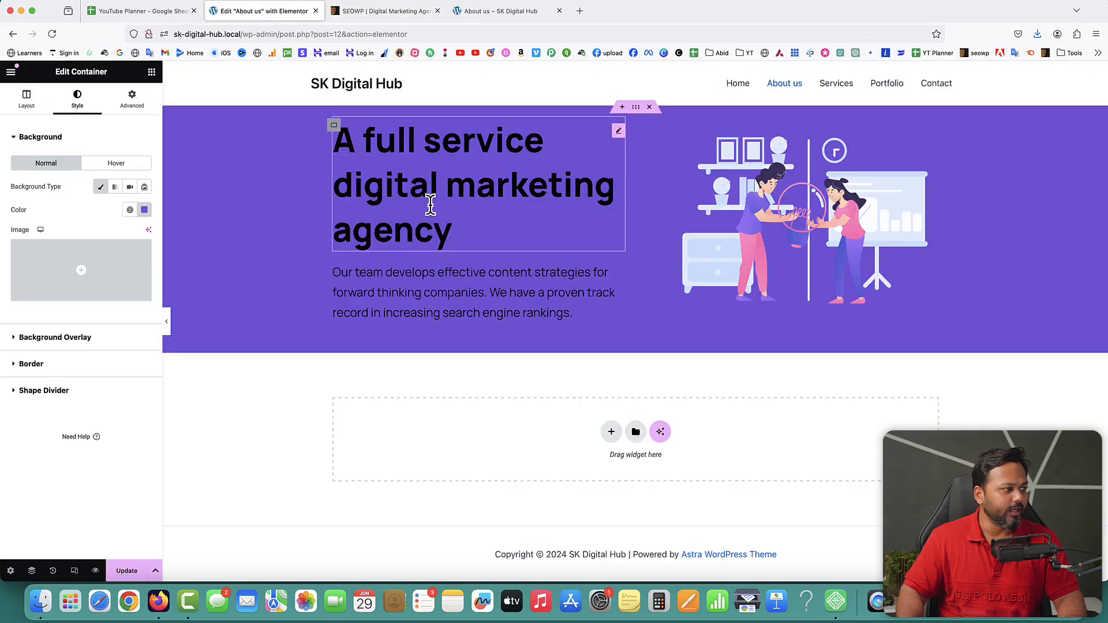
left_click(619, 132)
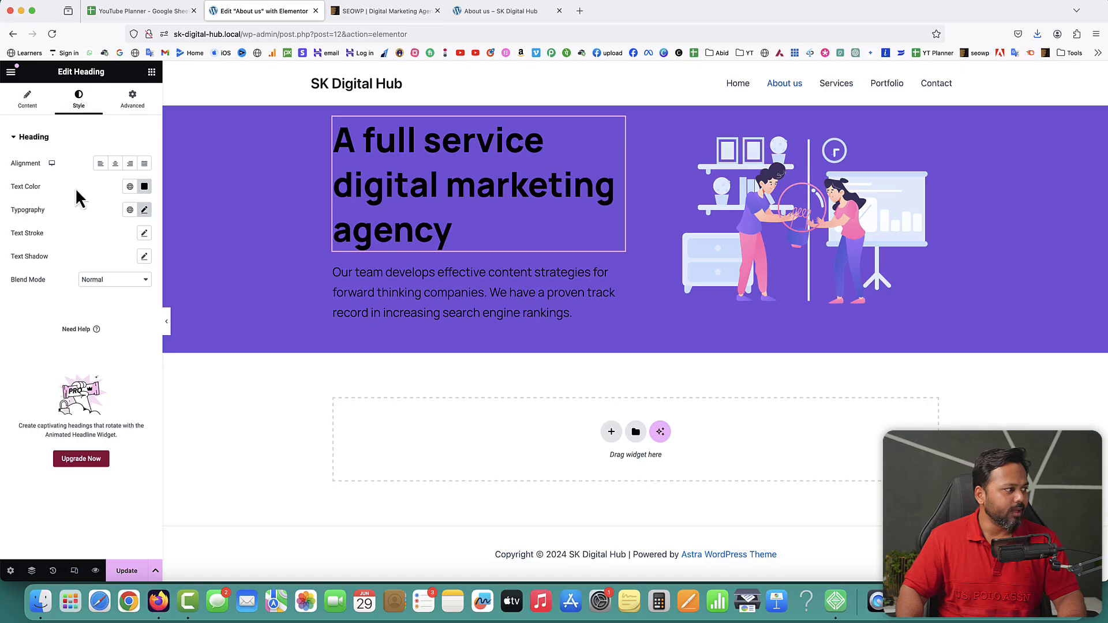
left_click(144, 186)
left_click_drag(128, 275, 72, 221)
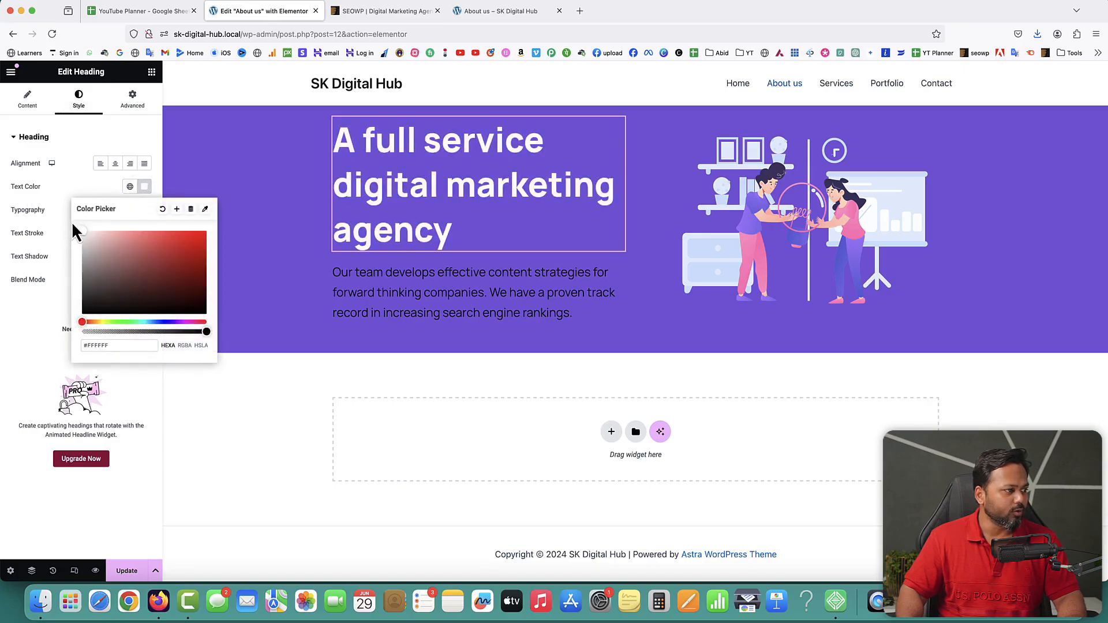
left_click(53, 312)
Set the text color of the hero's description paragraph to white.
left_click(403, 290)
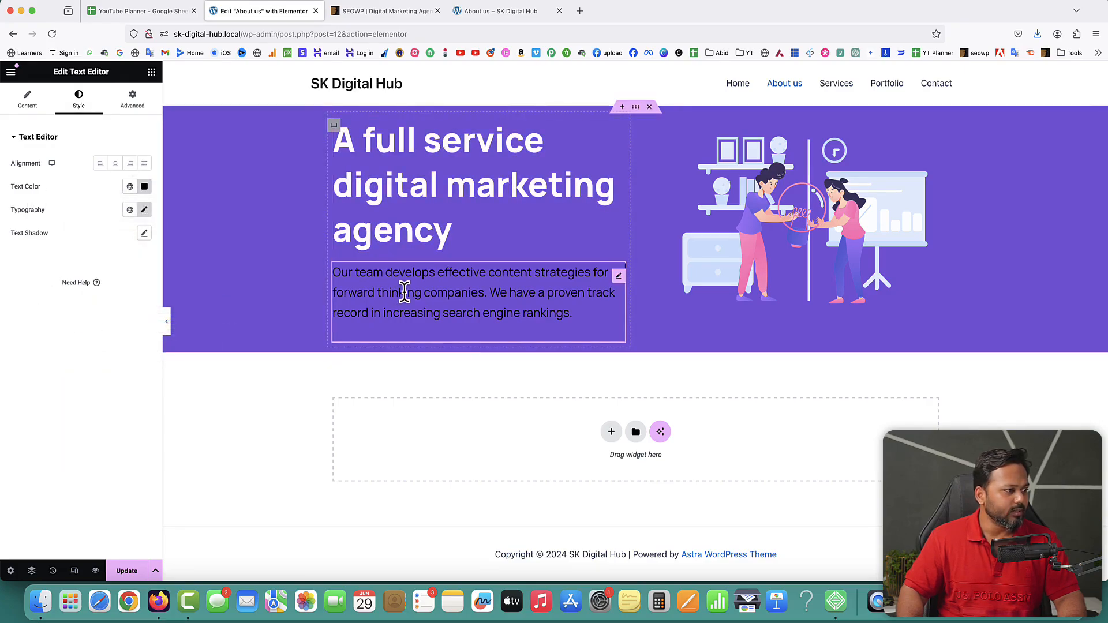
left_click(144, 186)
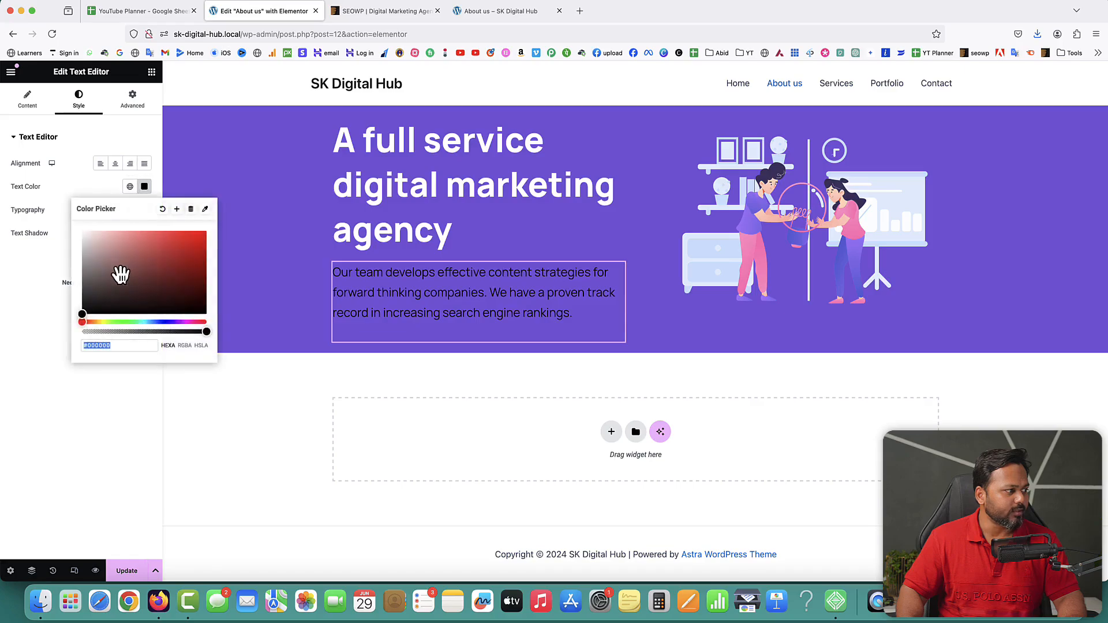
left_click_drag(119, 272, 49, 214)
left_click(29, 262)
Update the page and reload the live About us page to check the white hero text.
left_click(126, 572)
left_click(496, 13)
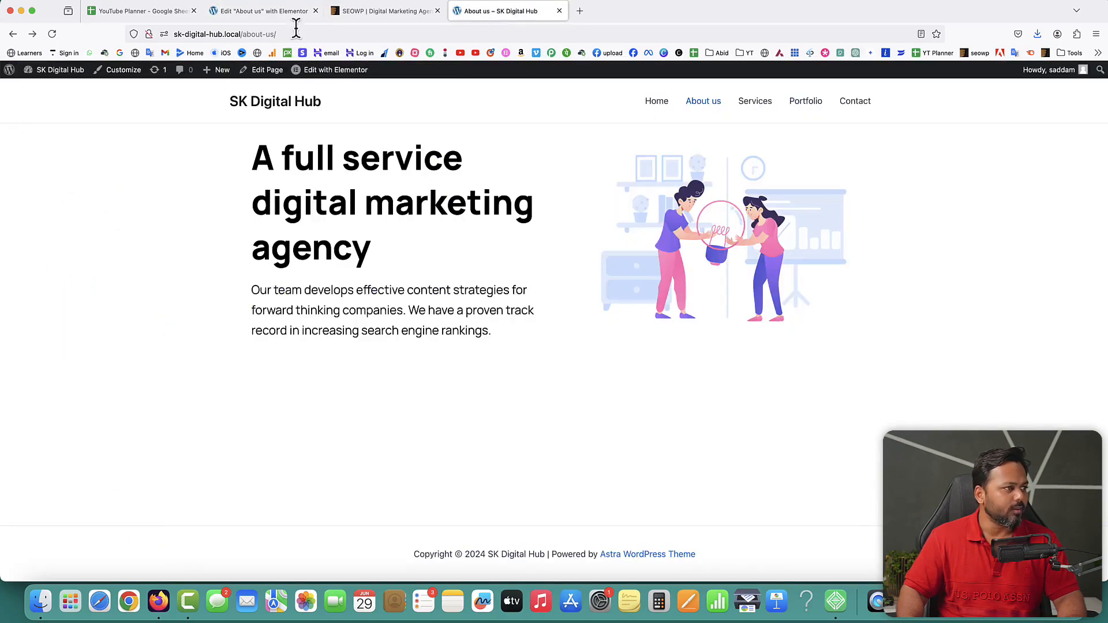
left_click(52, 35)
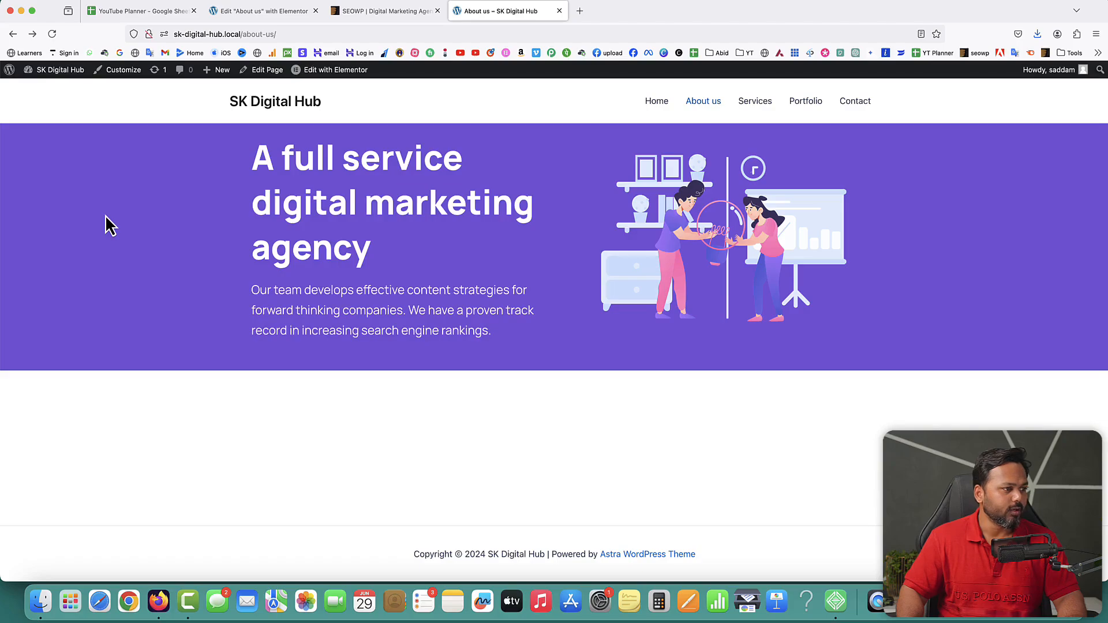
Compare the SEOWP reference hero with the hero in the editor and on the live About us page.
left_click(383, 12)
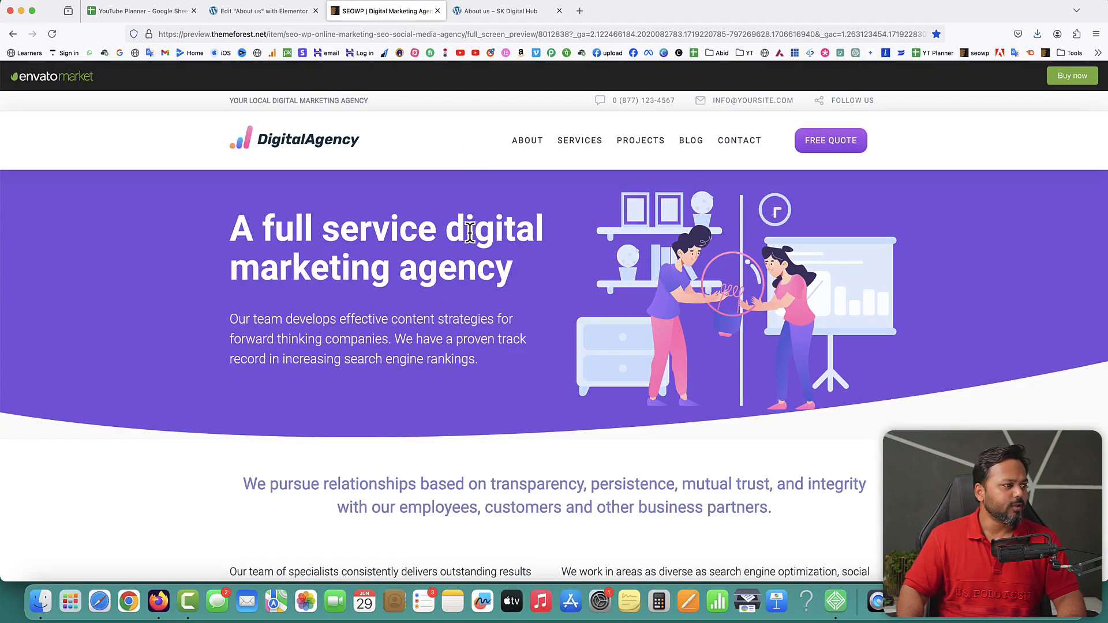
left_click(287, 14)
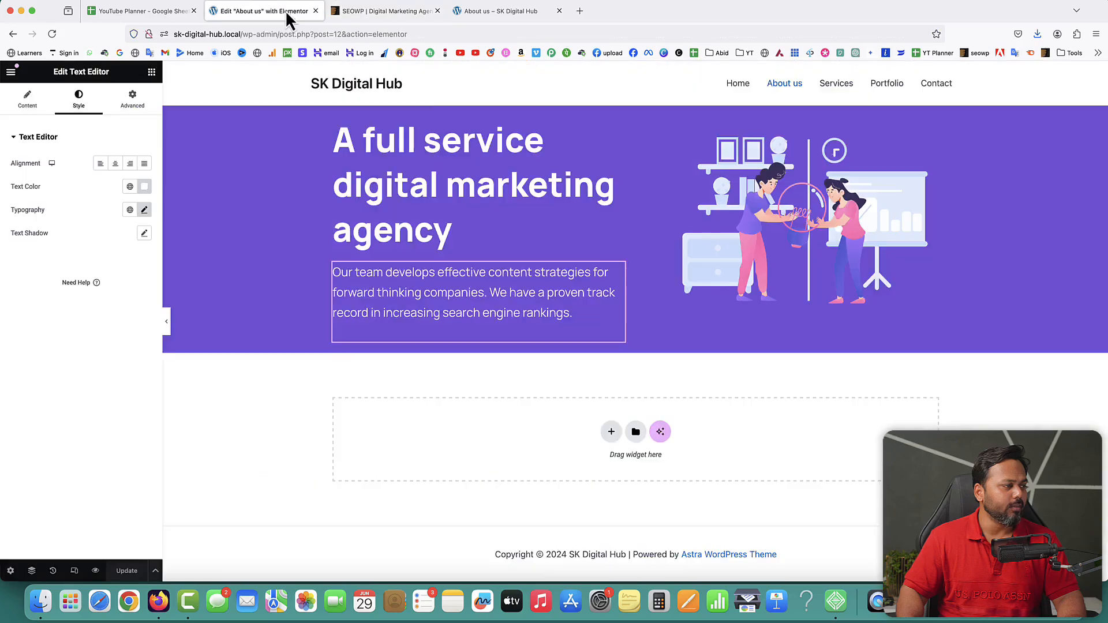
left_click(490, 13)
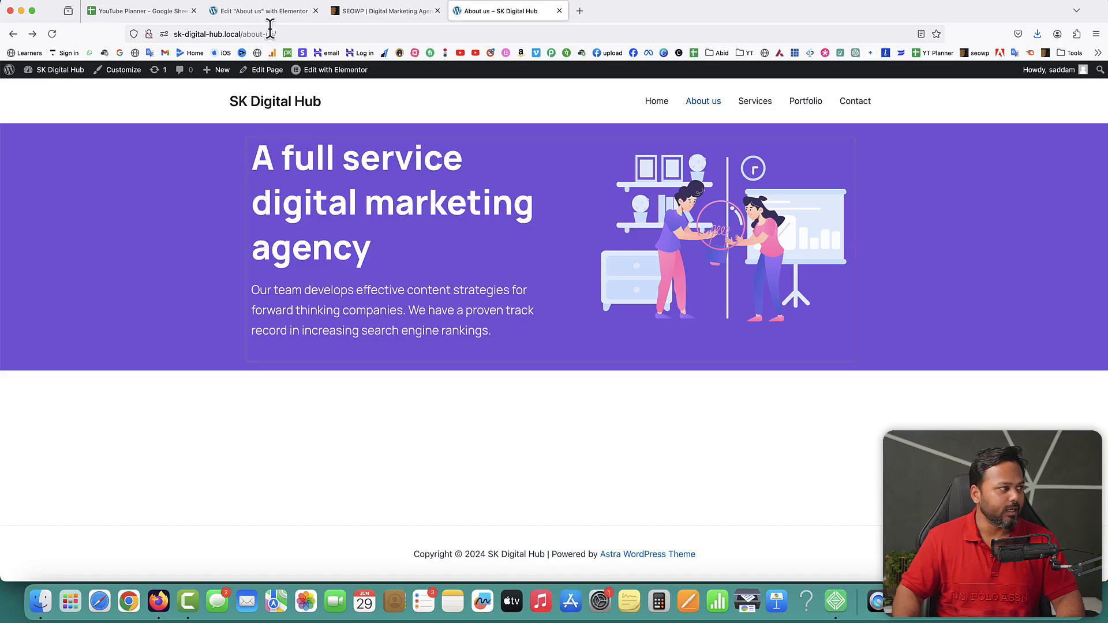
In the Elementor editor, set the boxed content width of the parent hero container to 1230 px.
left_click(258, 11)
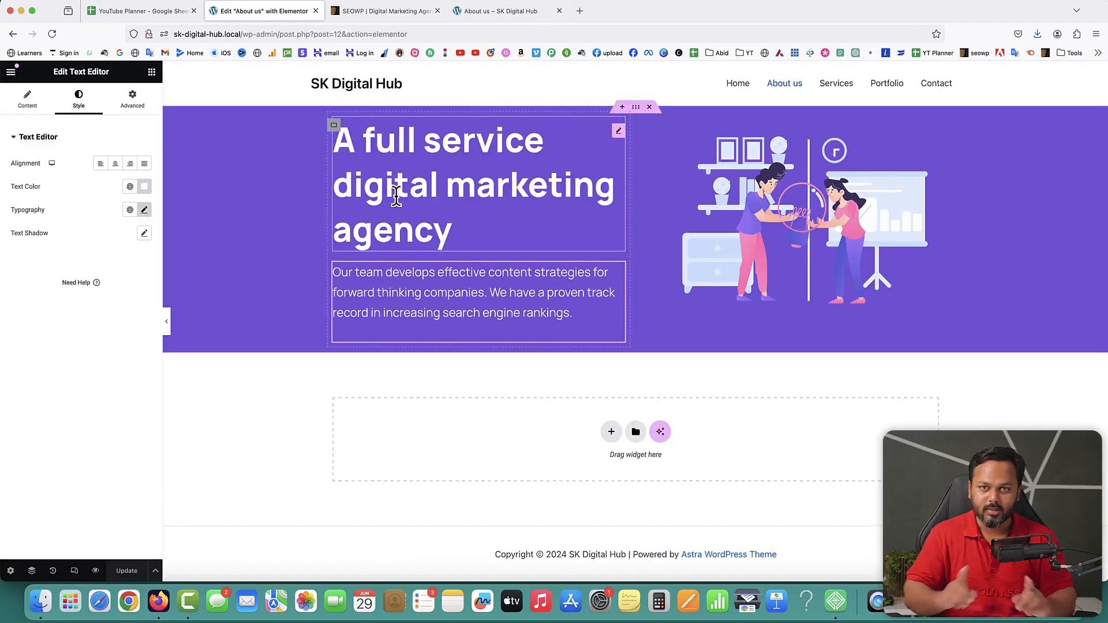
left_click(636, 109)
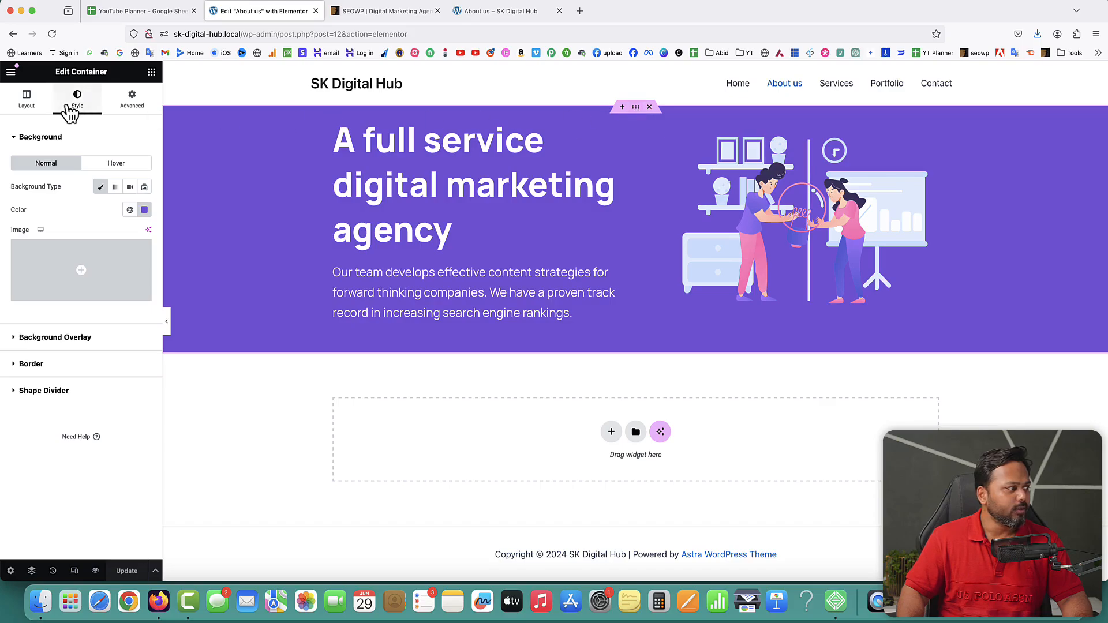
left_click(26, 99)
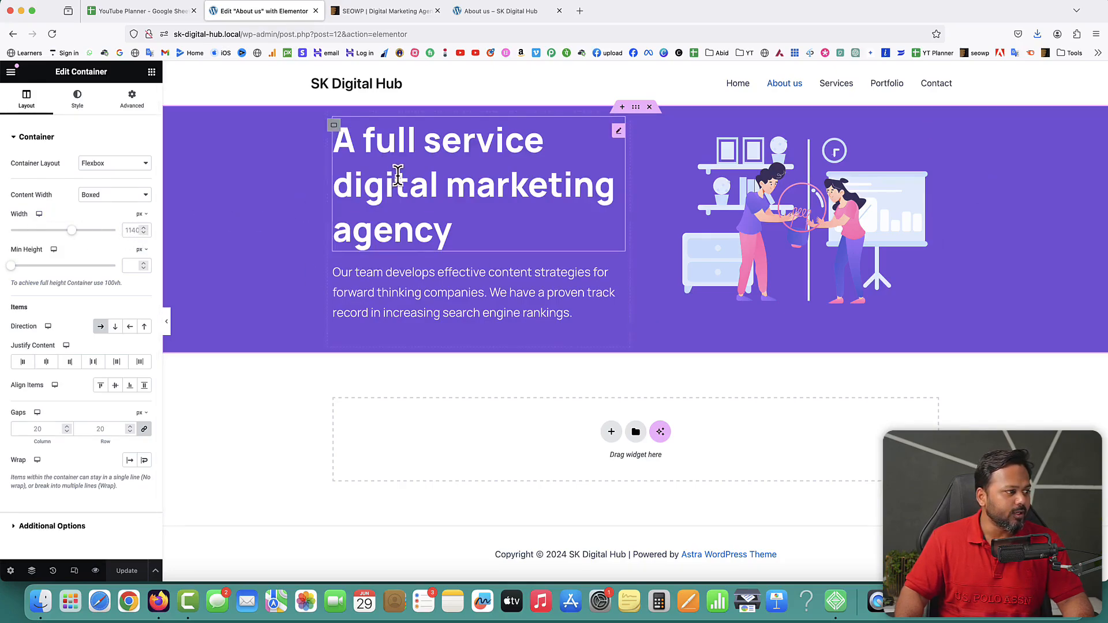
left_click(143, 228)
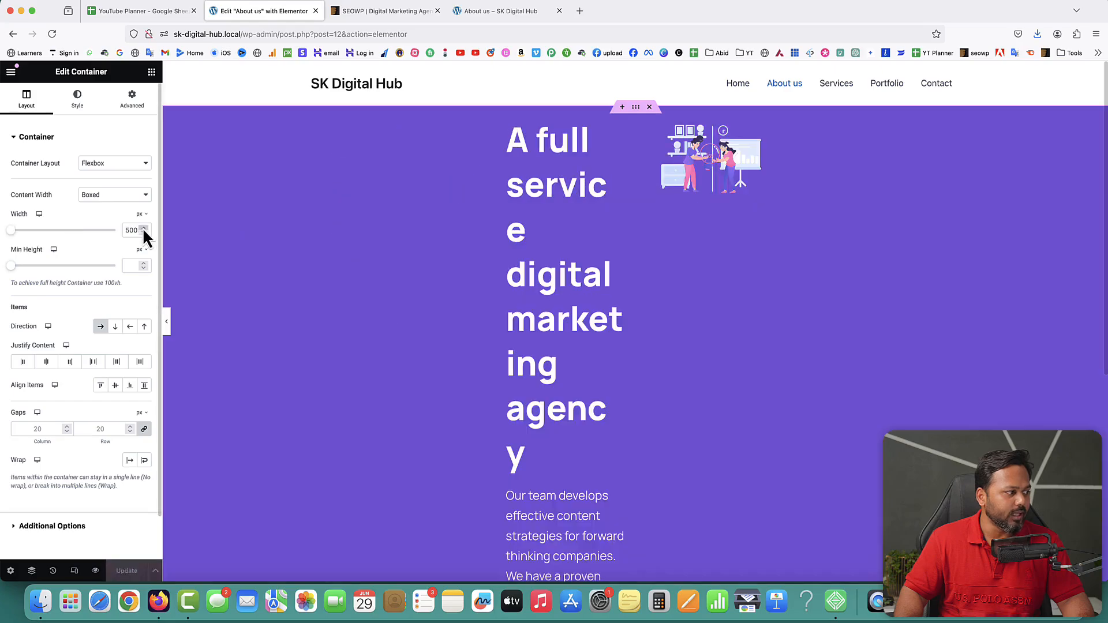
left_click_drag(143, 228, 143, 228)
left_click_drag(39, 232, 83, 233)
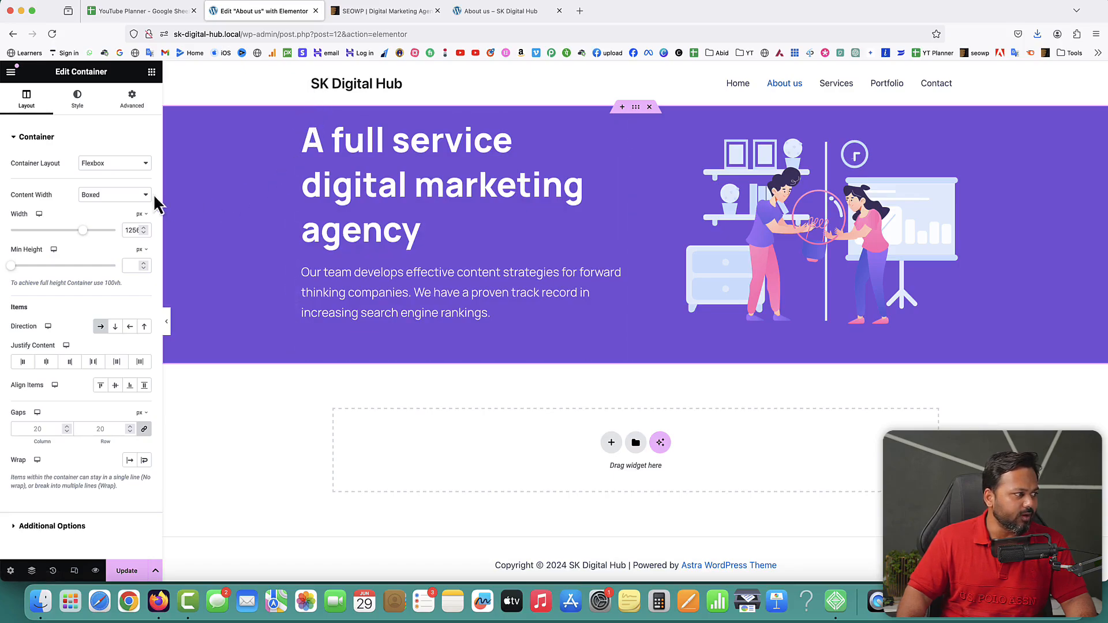
left_click_drag(143, 232, 143, 232)
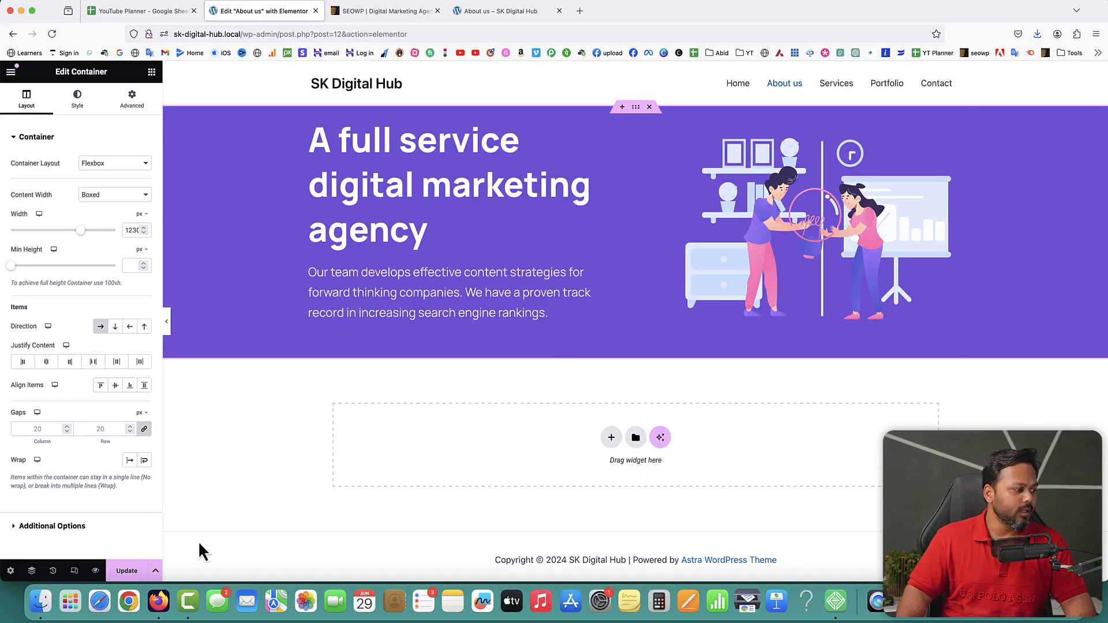
Update the page and reload the live About us page to check the wider hero content.
left_click(133, 573)
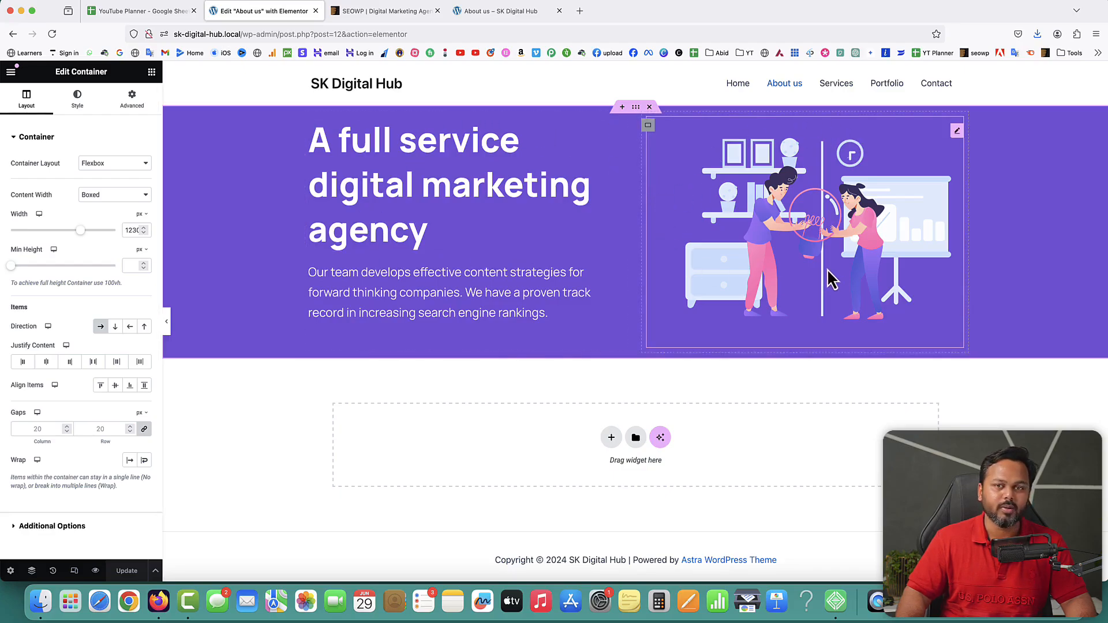
left_click(518, 12)
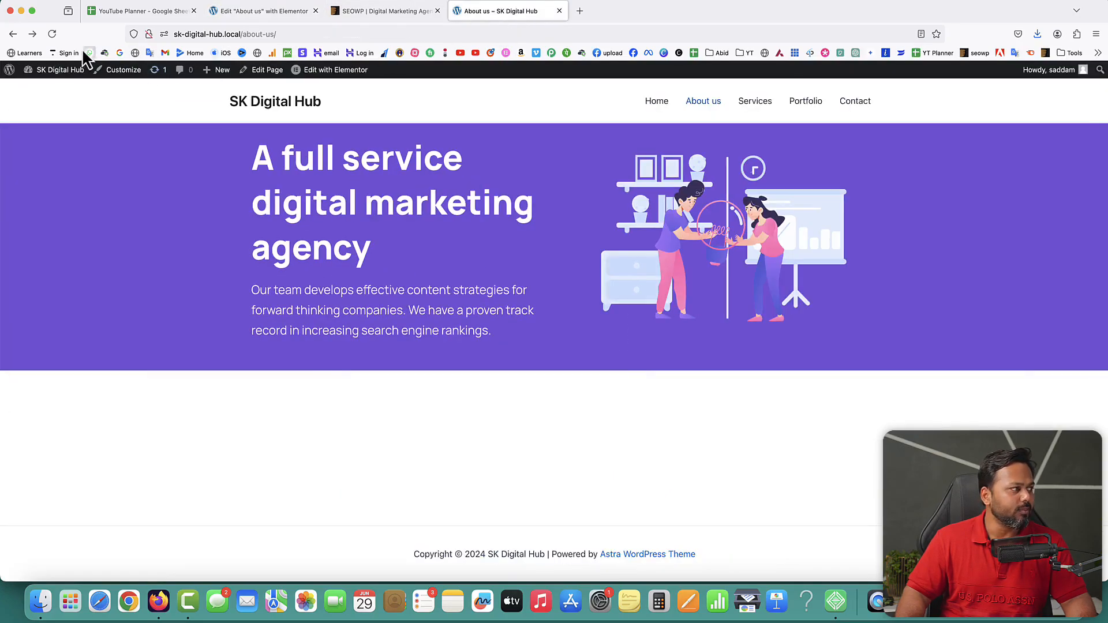
left_click(52, 34)
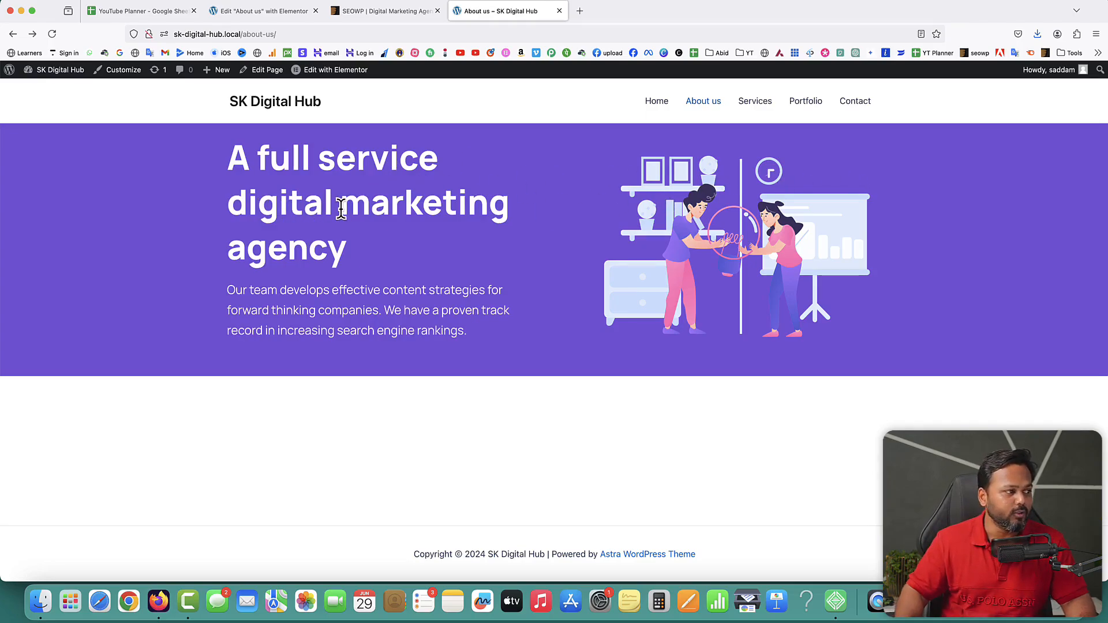
In the Elementor editor, set the width of the inner container holding the heading and paragraph to 60%.
left_click(277, 12)
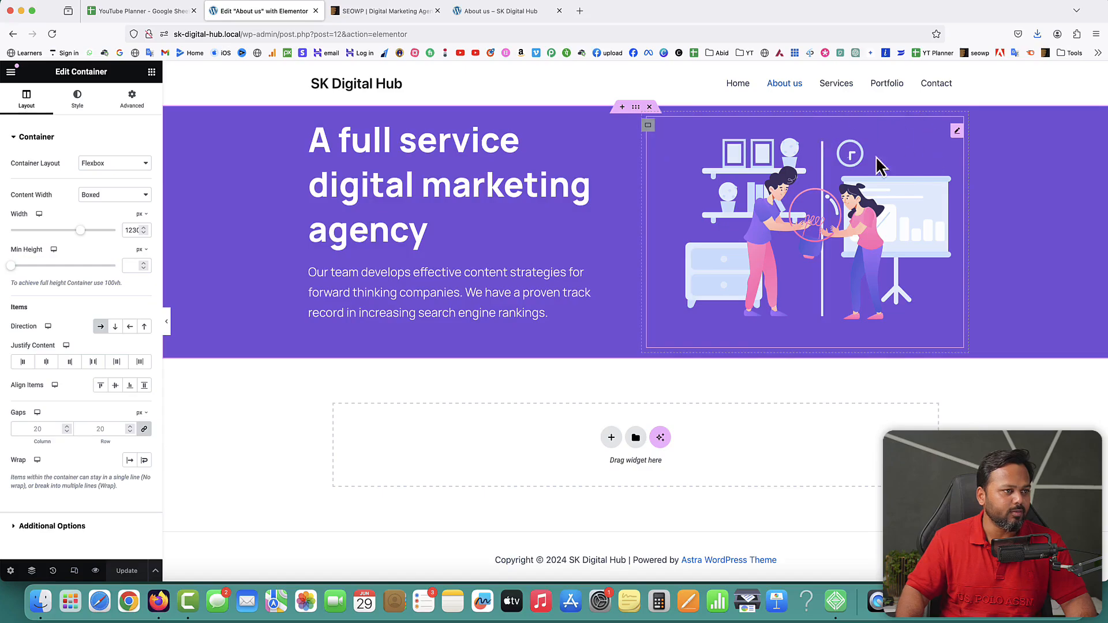
right_click(314, 130)
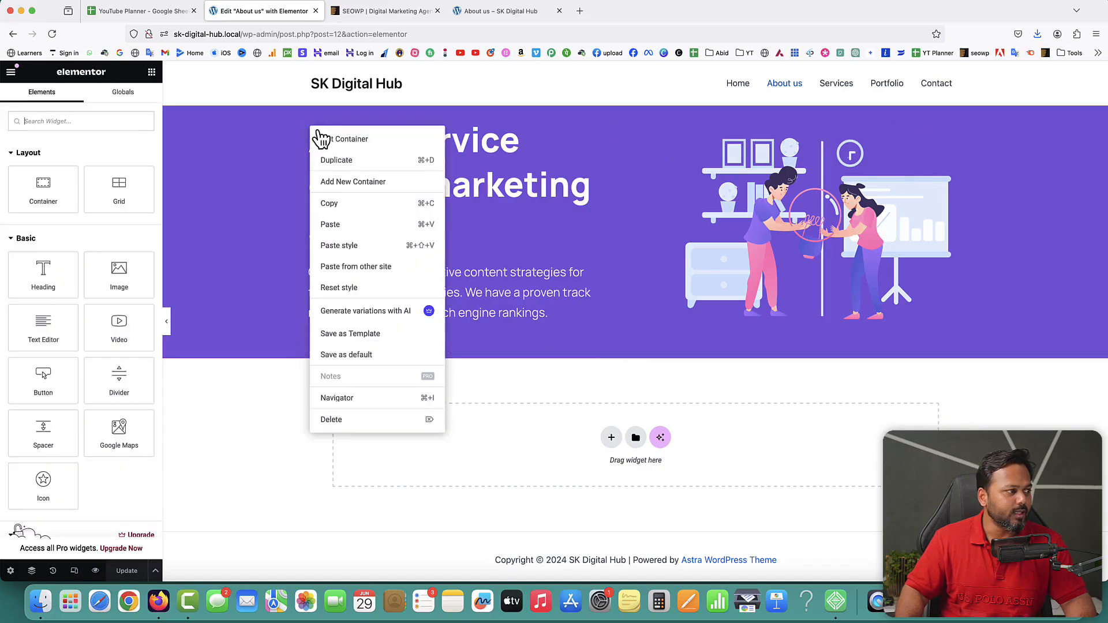
left_click(322, 140)
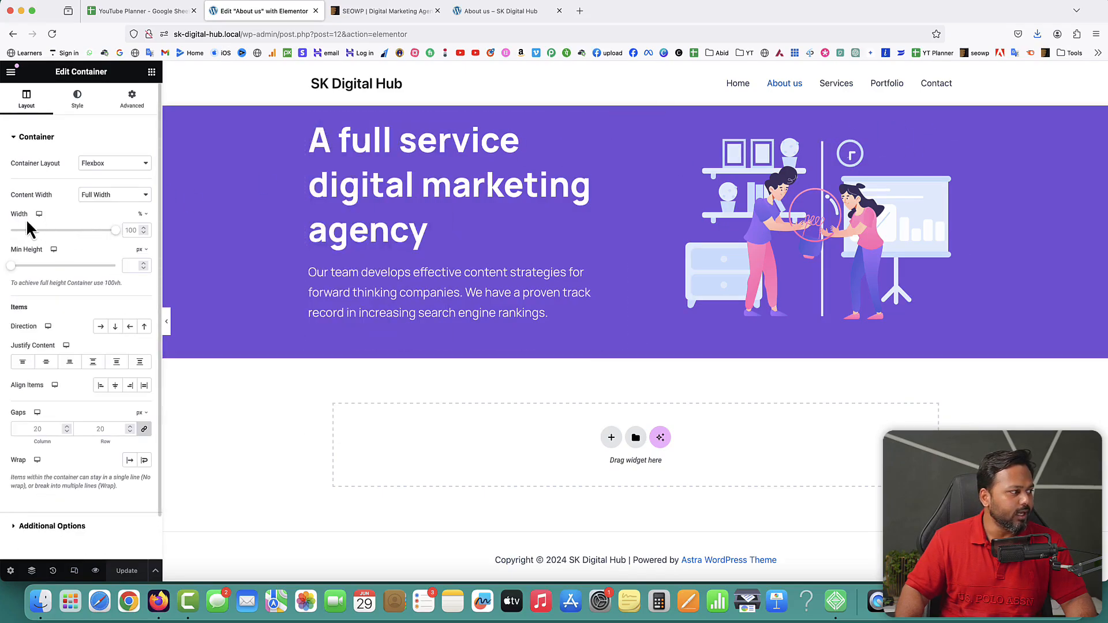
left_click(128, 229)
type("60")
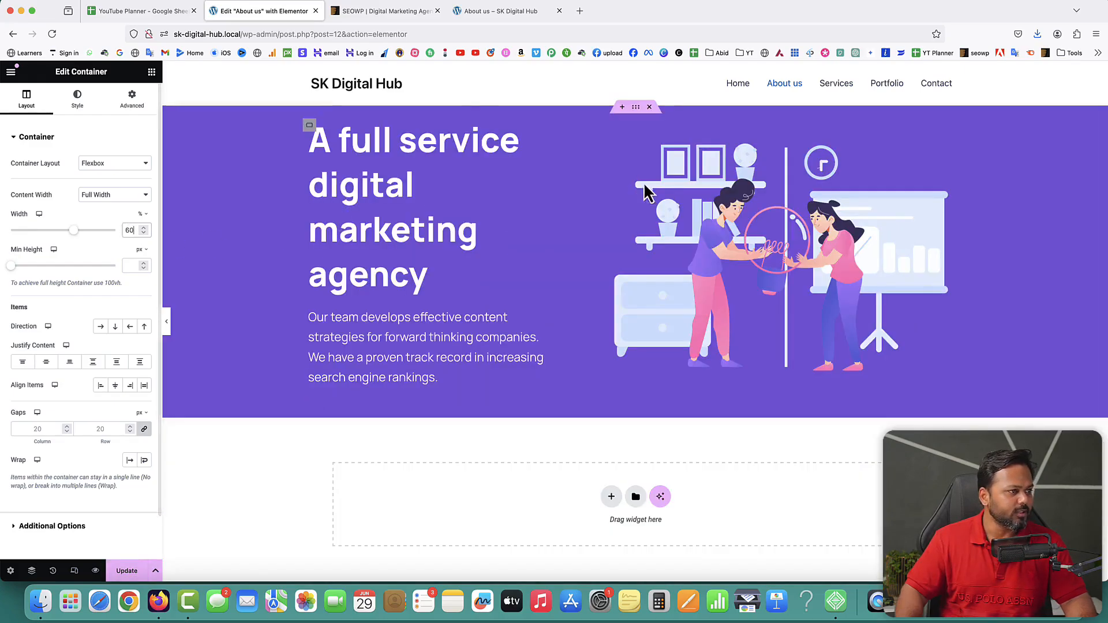
Set the width of the inner container holding the illustration to 40%.
right_click(567, 127)
left_click(583, 140)
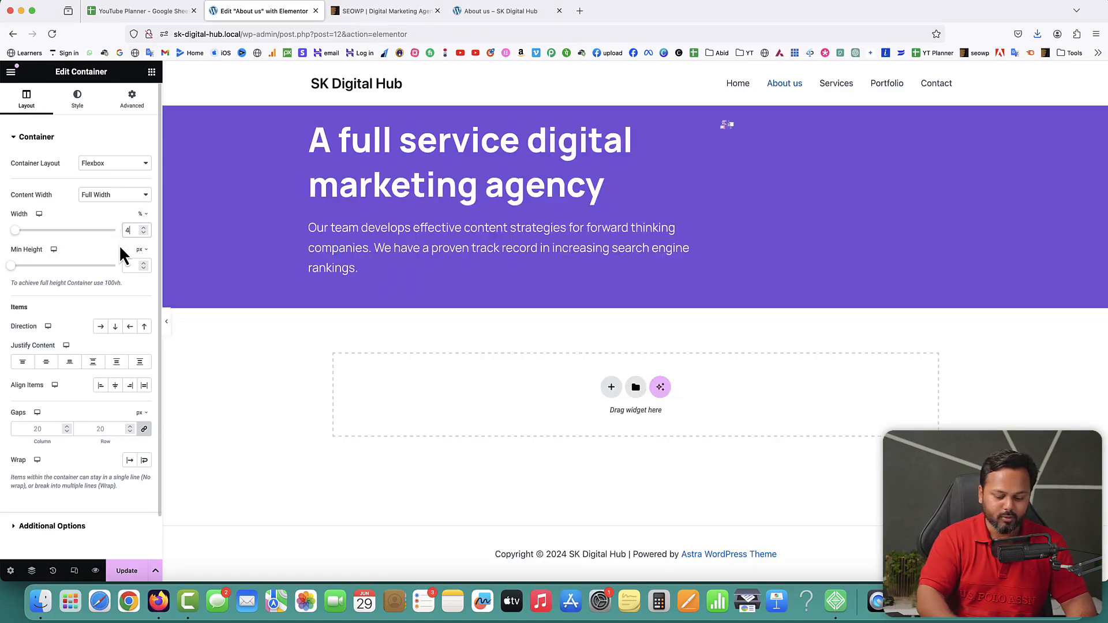
type("40")
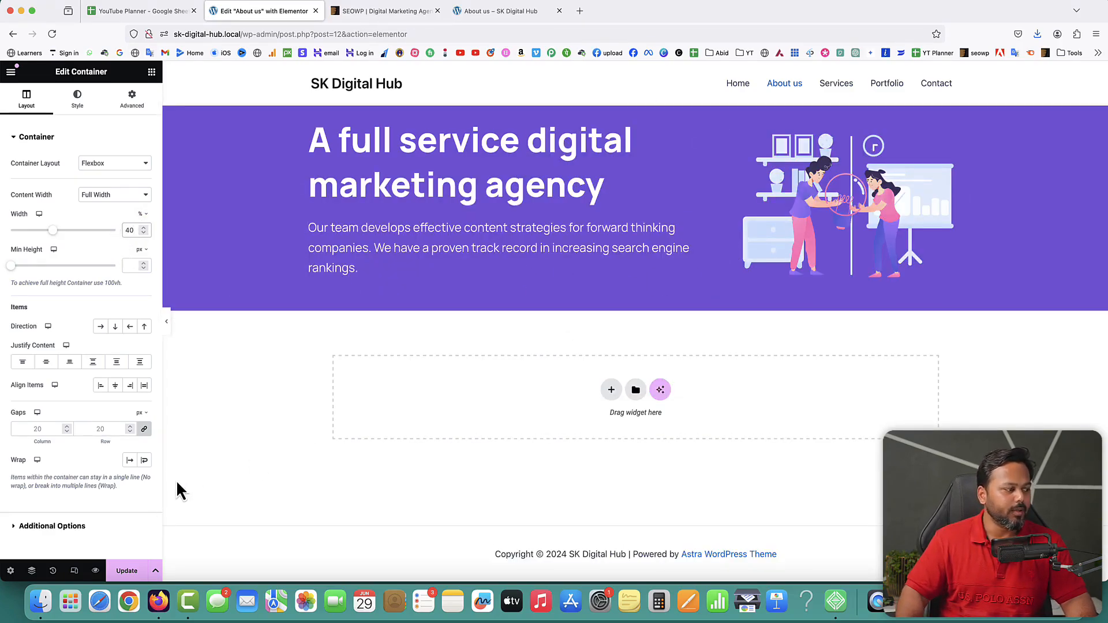
Update the page and reload the live About us page to check the 60/40 column split.
left_click(127, 571)
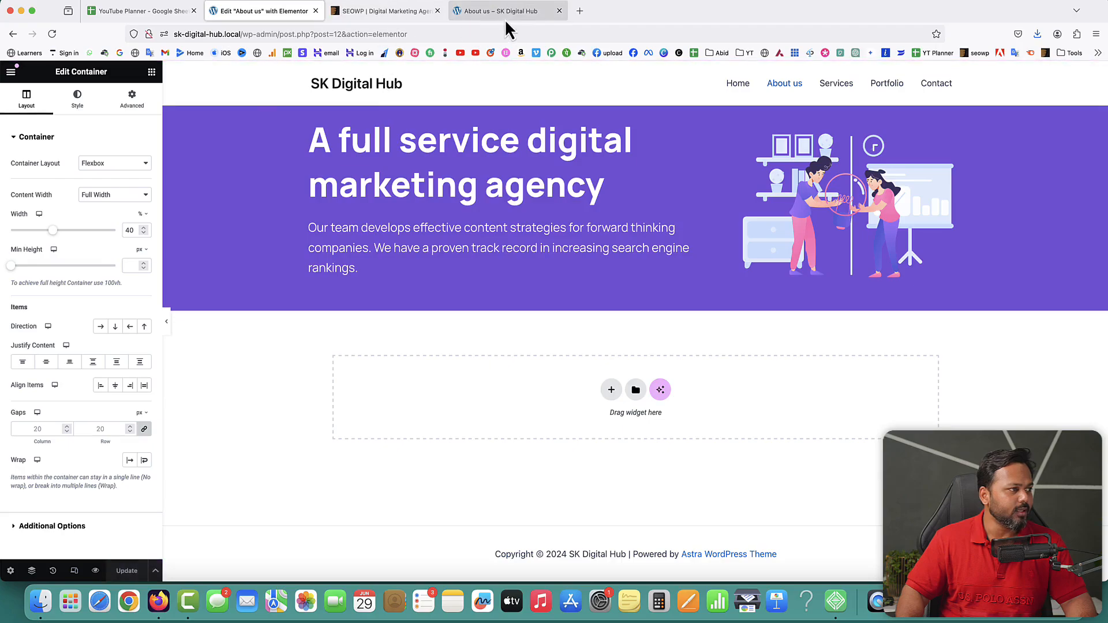
left_click(502, 12)
left_click(52, 34)
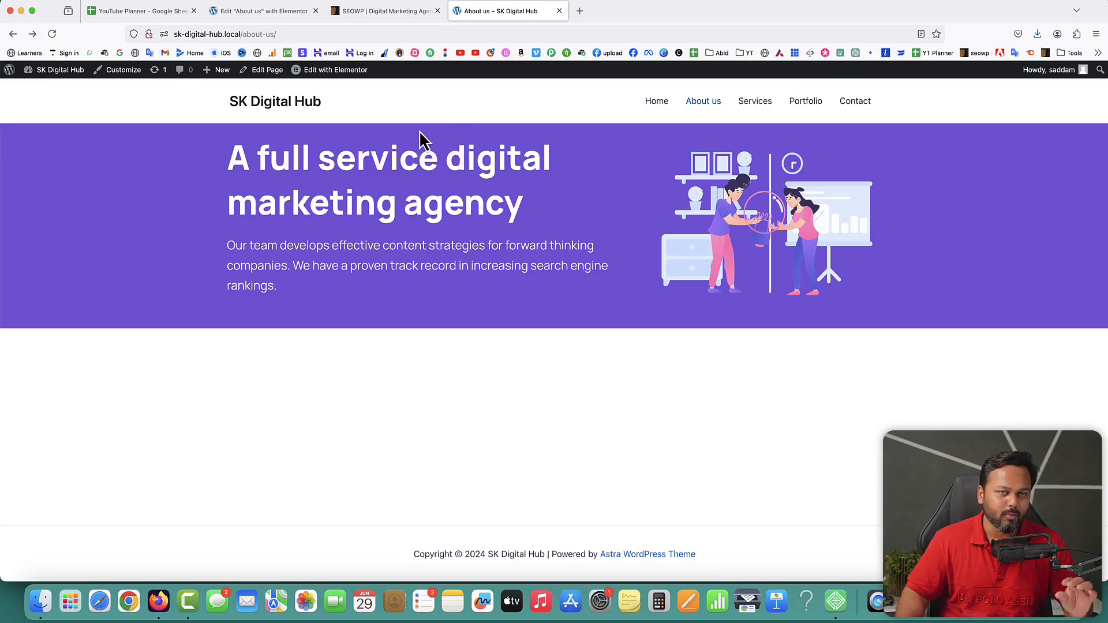
In the Elementor editor, unlink the parent hero container's padding and set it to 40 px top and 30 px bottom.
left_click(294, 12)
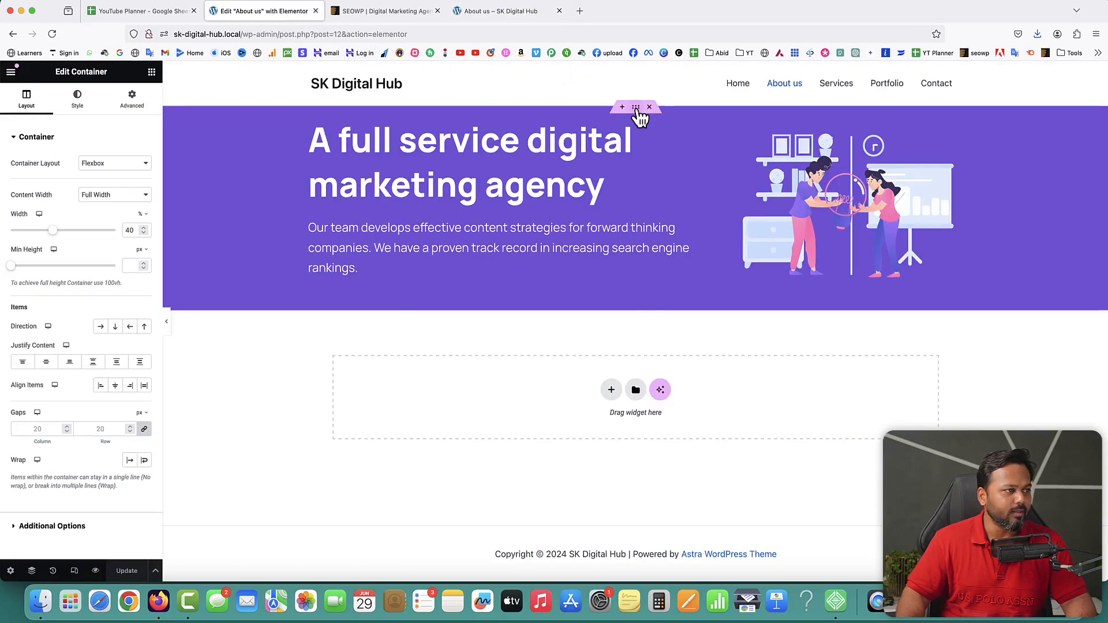
right_click(637, 110)
left_click(650, 119)
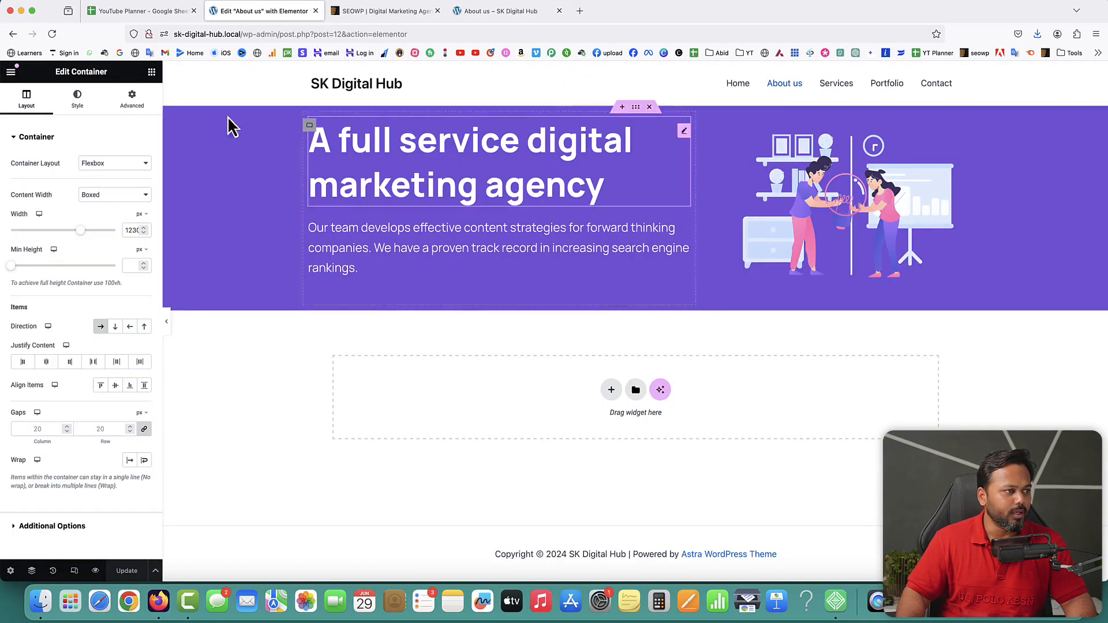
left_click(139, 107)
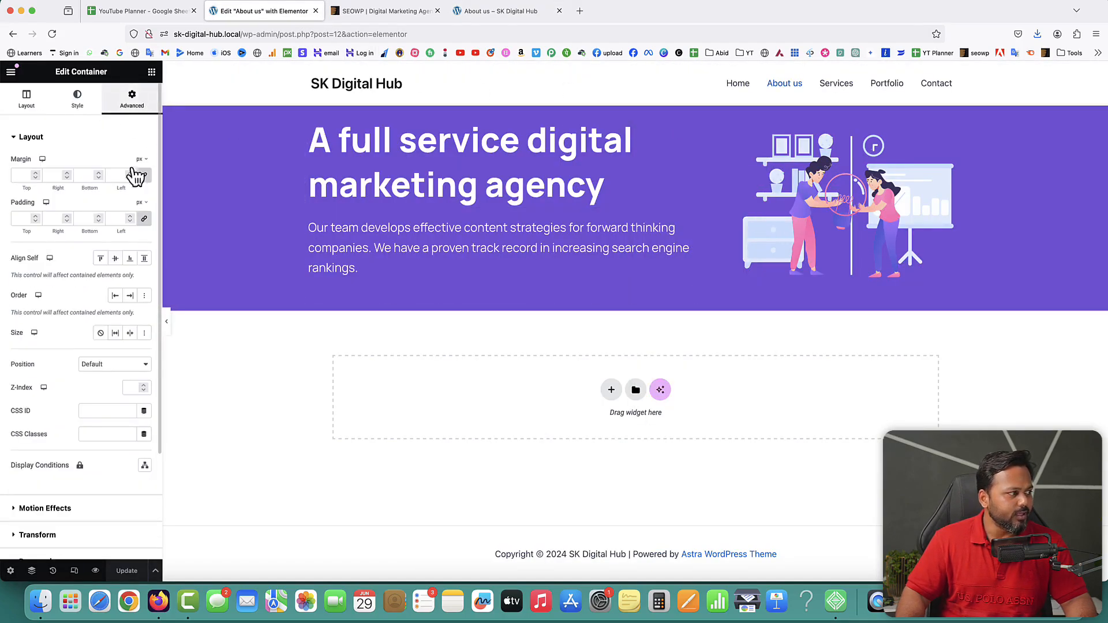
left_click(142, 221)
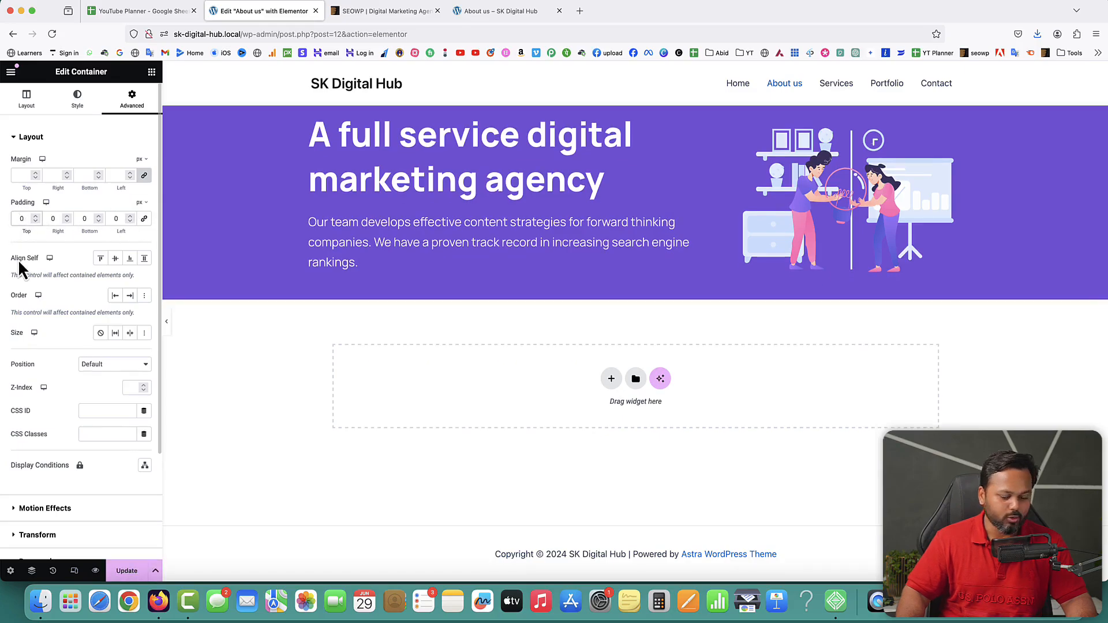
type("4")
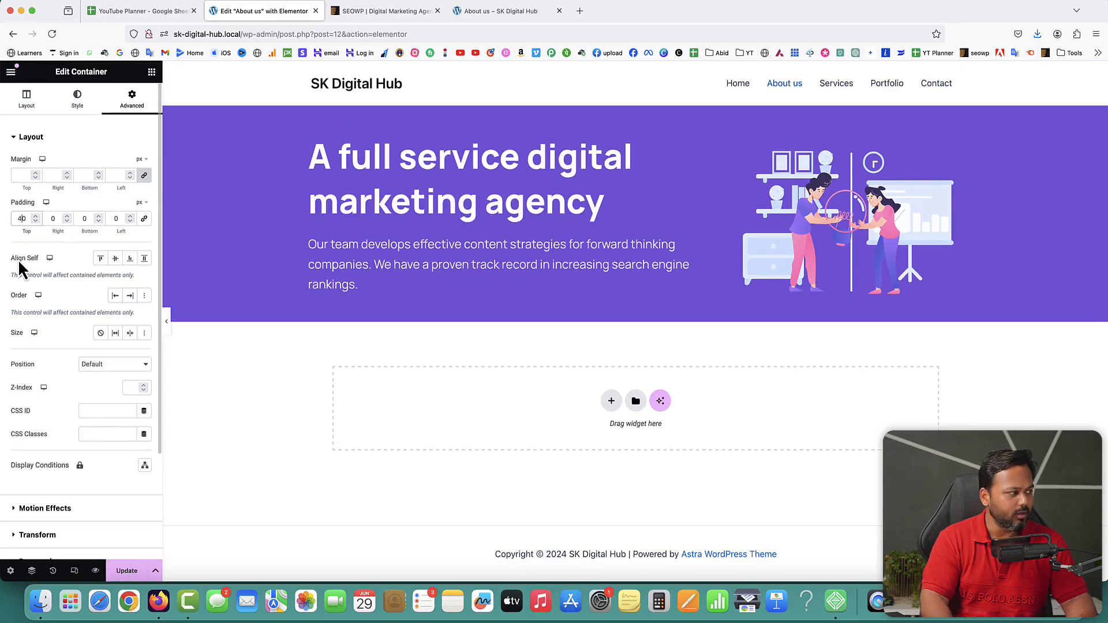
left_click(83, 220)
type("3")
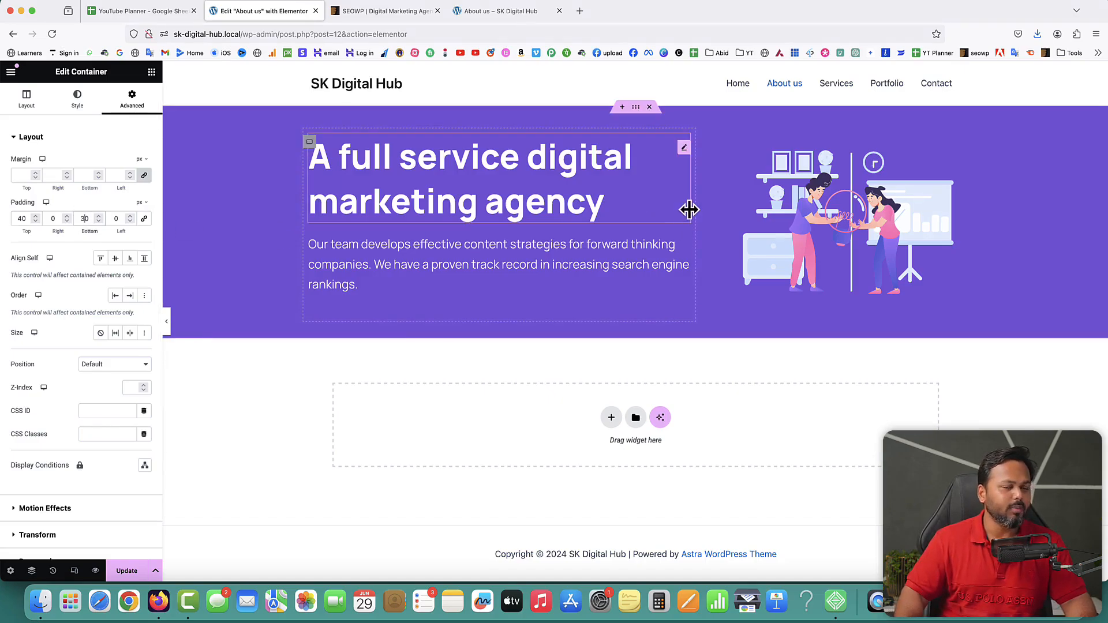
Update the page and reload the live About us page to check the hero's padding.
left_click(127, 571)
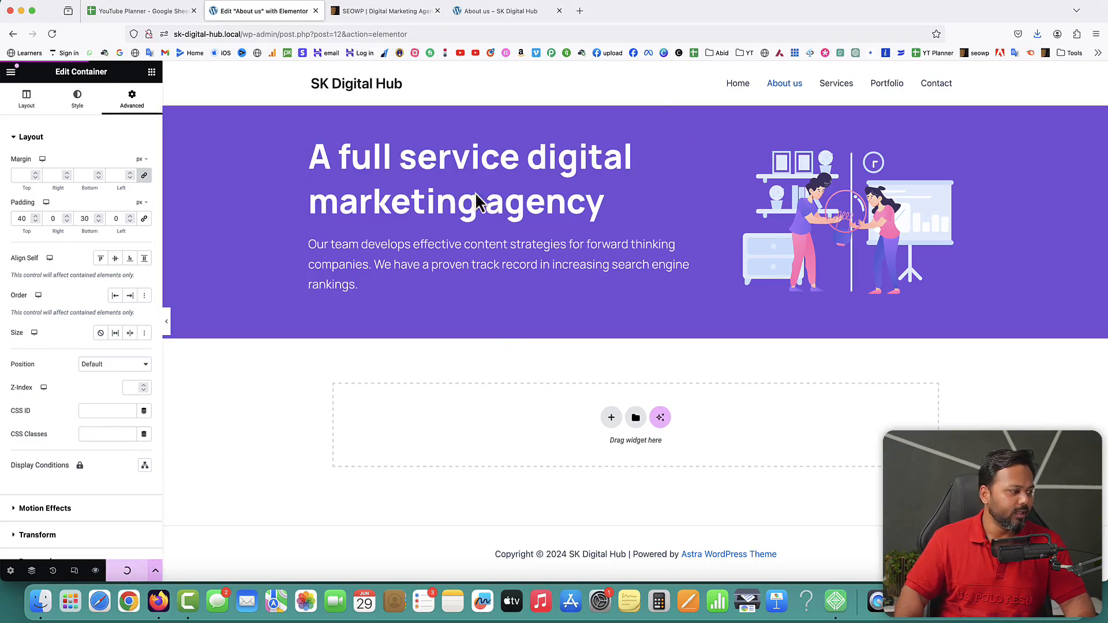
left_click(487, 12)
left_click(52, 33)
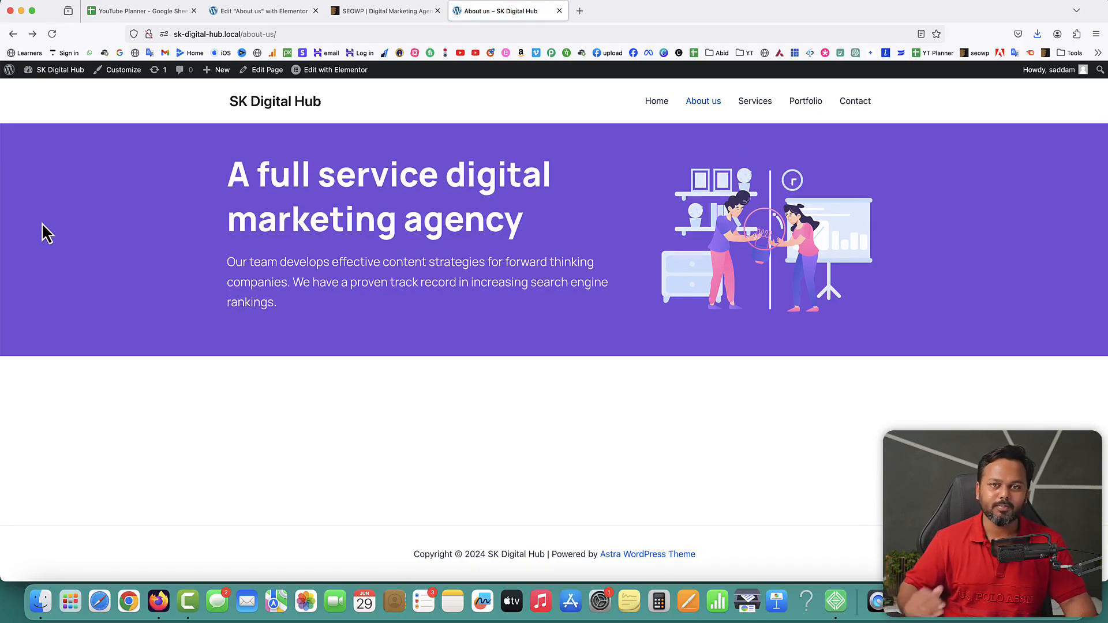
Examine the SEOWP reference section below the hero, covering its centred heading and the two text columns beneath it.
left_click(381, 11)
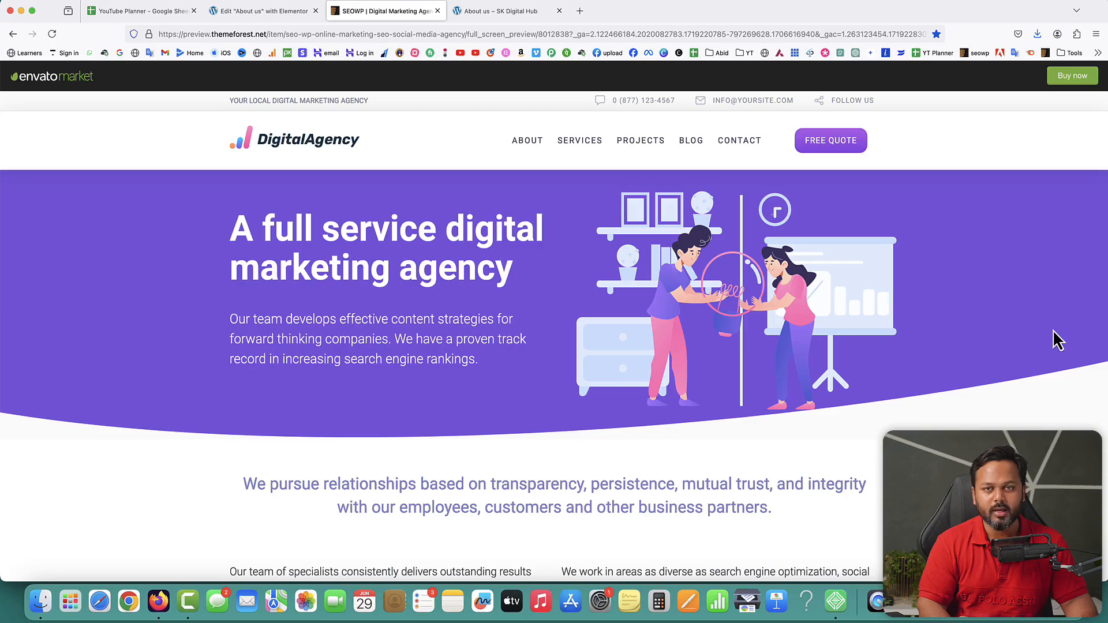
scroll(854, 391, "down", 1)
scroll(855, 391, "down", 5)
left_click_drag(241, 230, 828, 264)
left_click(828, 265)
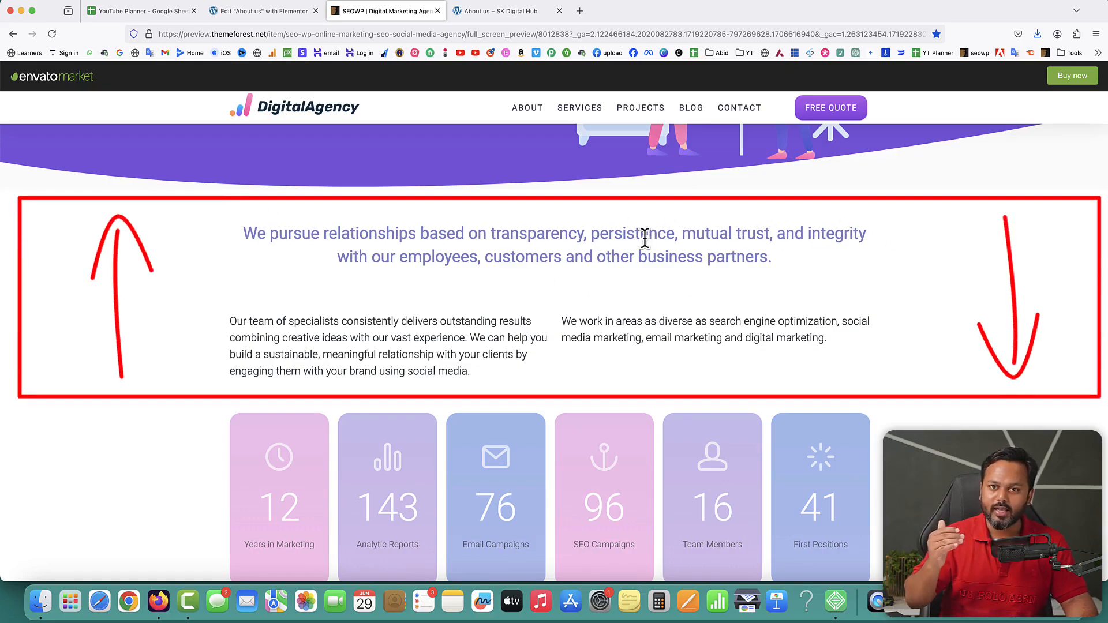
left_click_drag(258, 234, 620, 264)
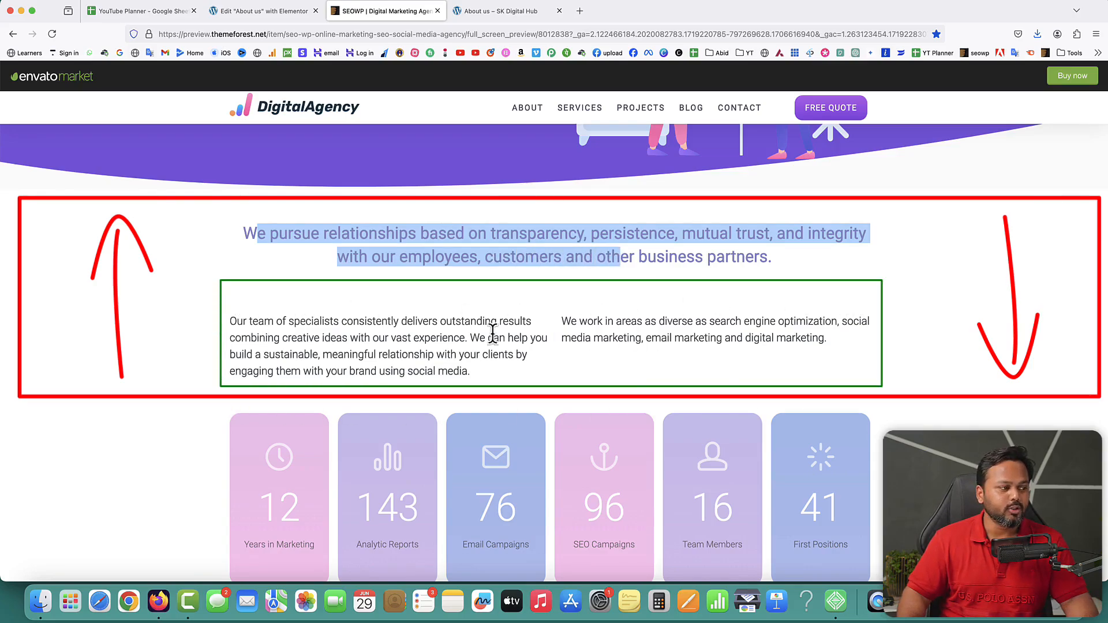
left_click(439, 337)
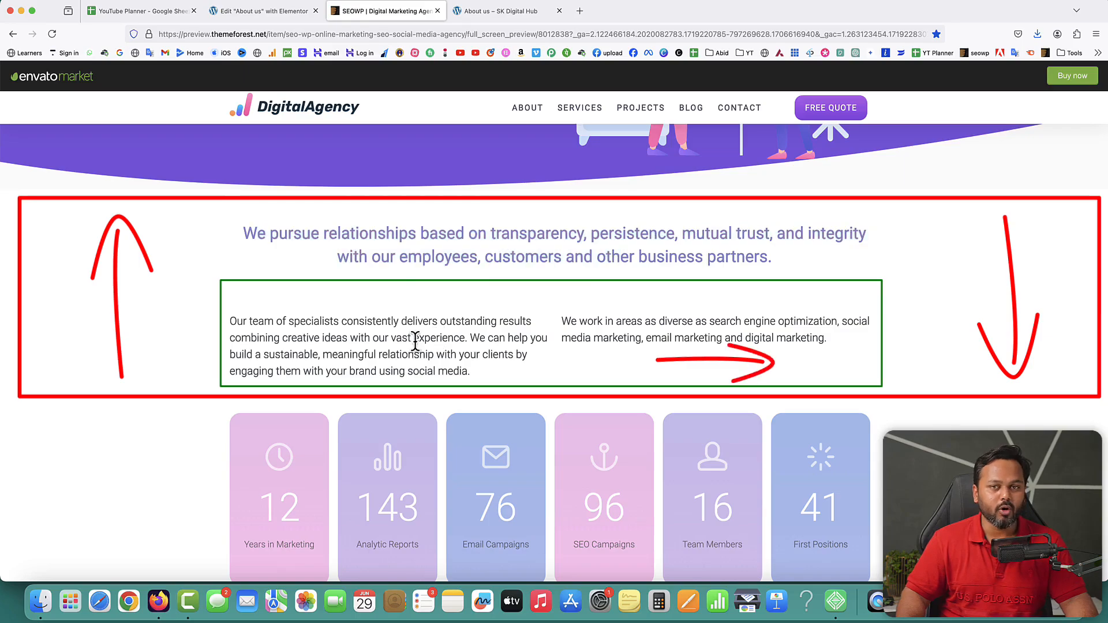
In the Elementor editor, add a new single-column container below the hero.
left_click(262, 11)
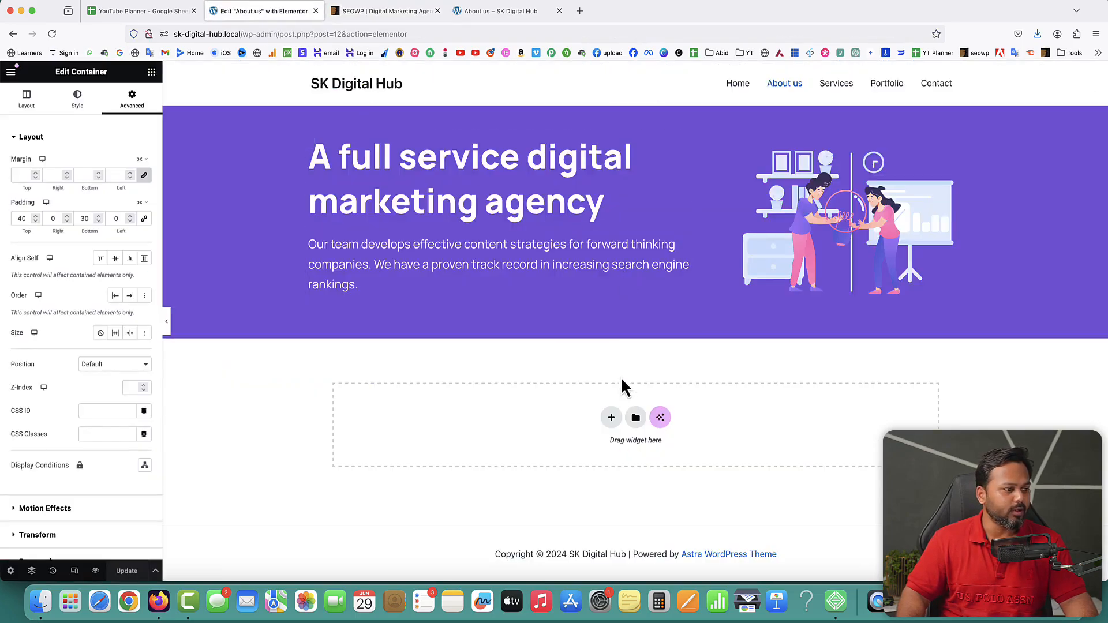
left_click(614, 419)
left_click(603, 453)
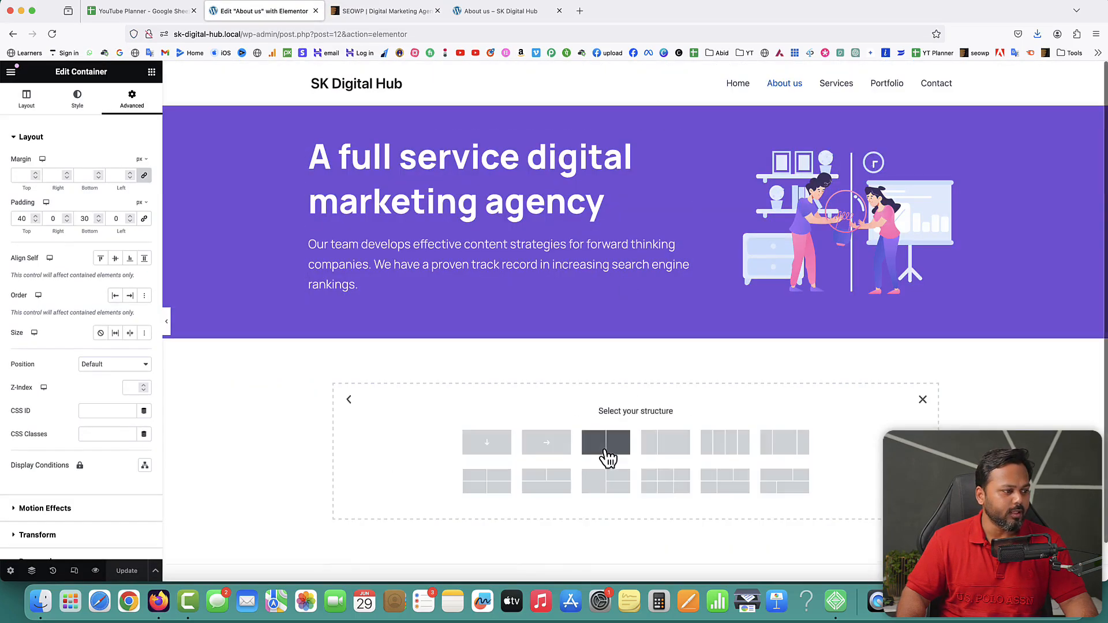
left_click(488, 445)
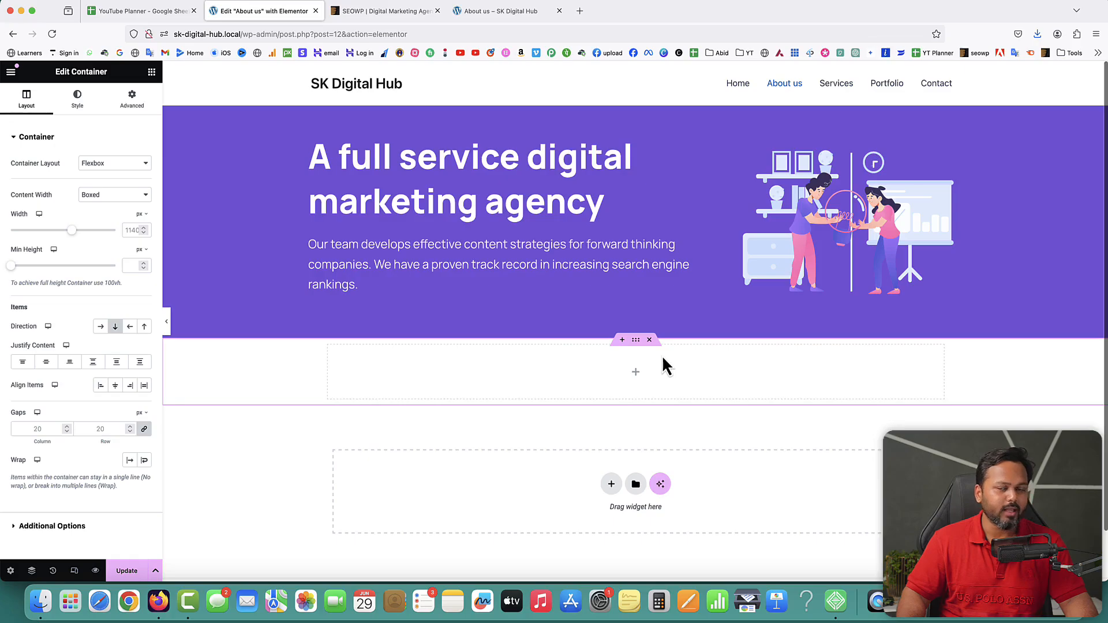
Copy the "We pursue relationships based on transparency..." heading text from the SEOWP reference page.
left_click(482, 11)
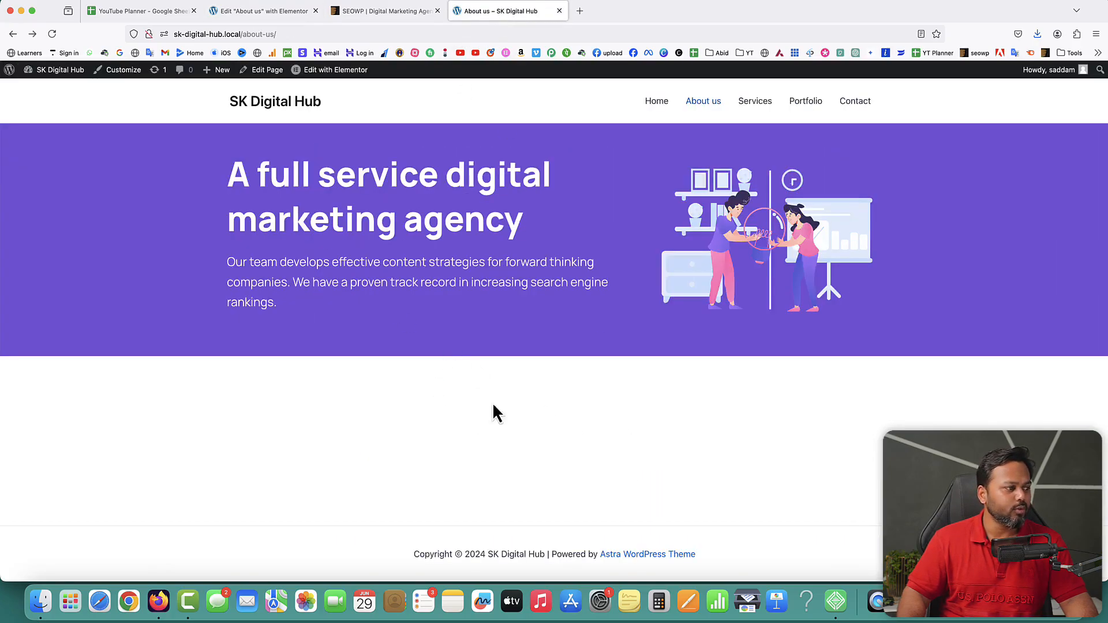
left_click(387, 11)
left_click_drag(241, 232, 760, 254)
right_click(768, 256)
left_click(776, 258)
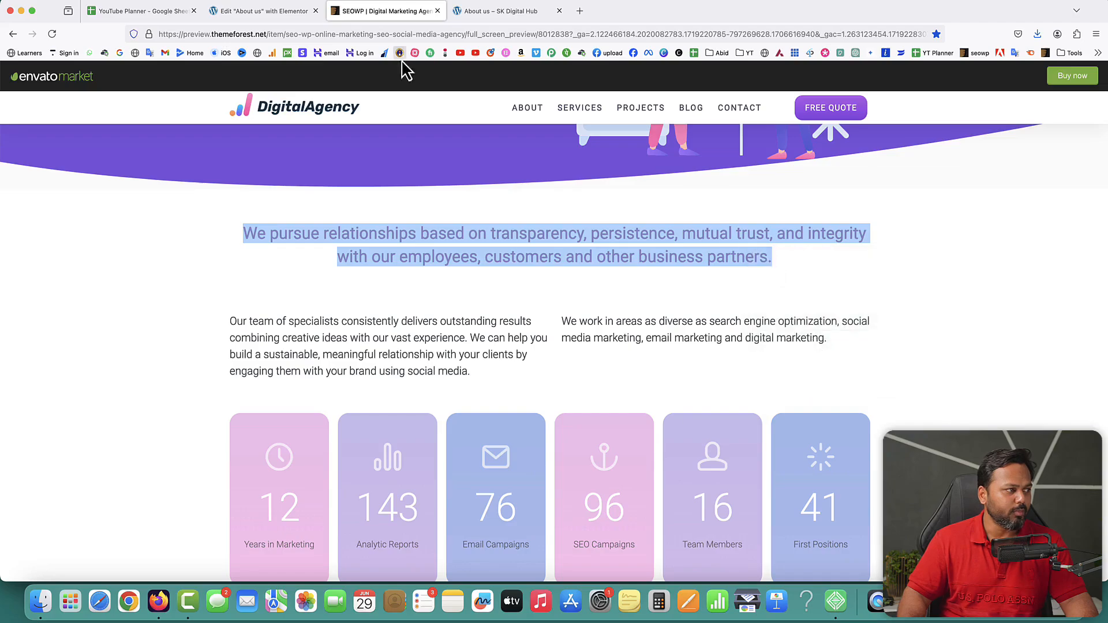
In the Elementor editor, duplicate the hero heading and move the copy into the new container below the hero.
left_click(240, 12)
right_click(438, 165)
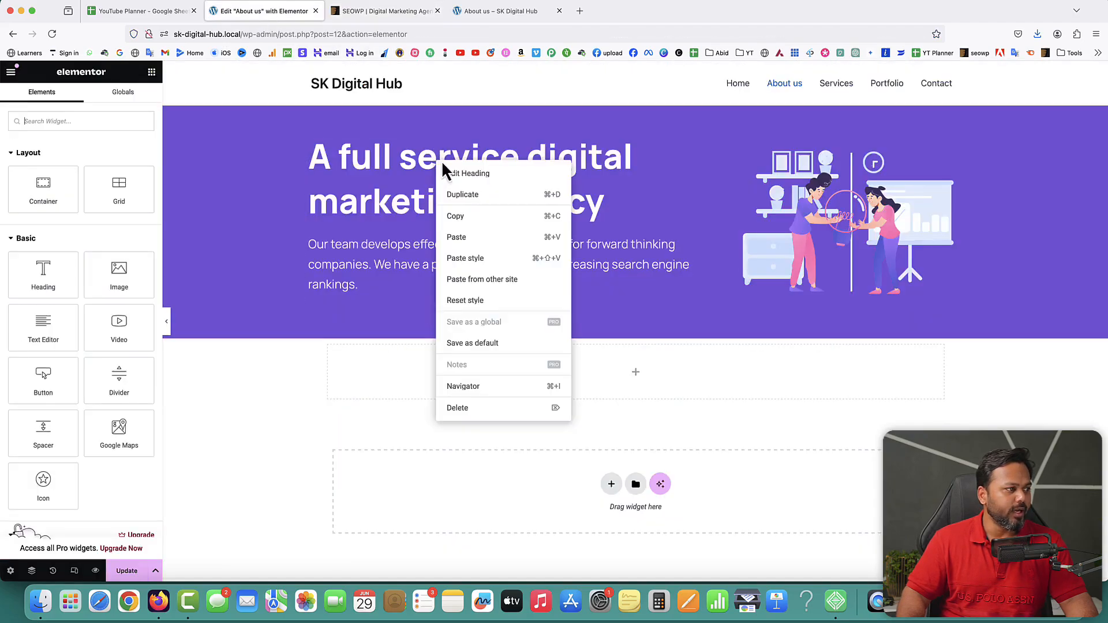
left_click(468, 196)
scroll(658, 239, "down", 4)
scroll(669, 225, "up", 2)
left_click_drag(683, 189, 618, 398)
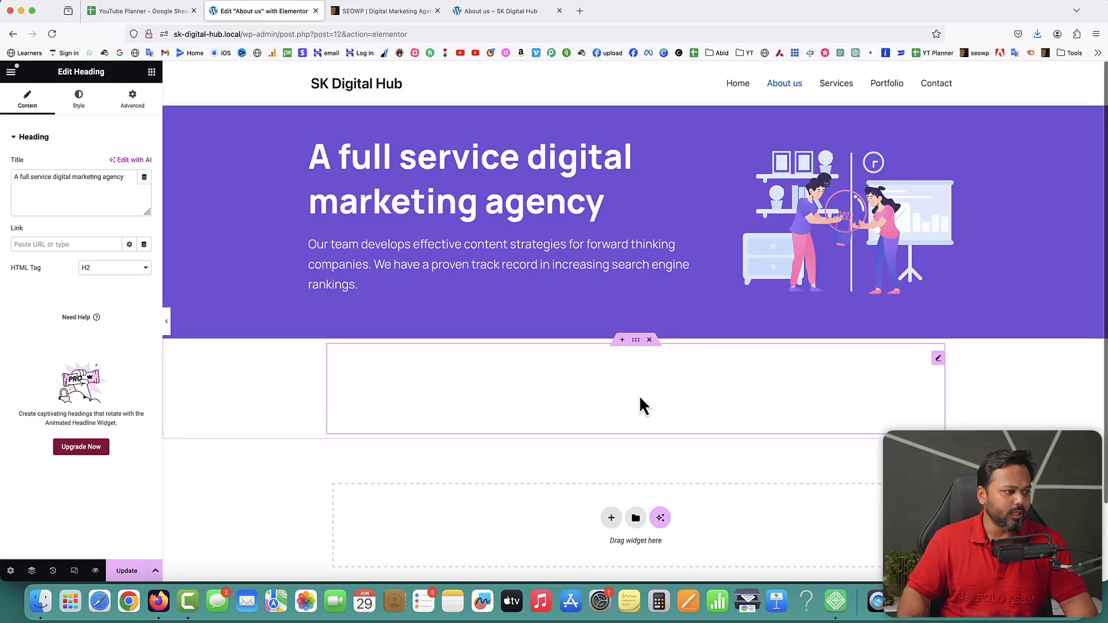
Replace the duplicated heading's title with the copied "We pursue relationships based on transparency..." text.
right_click(940, 365)
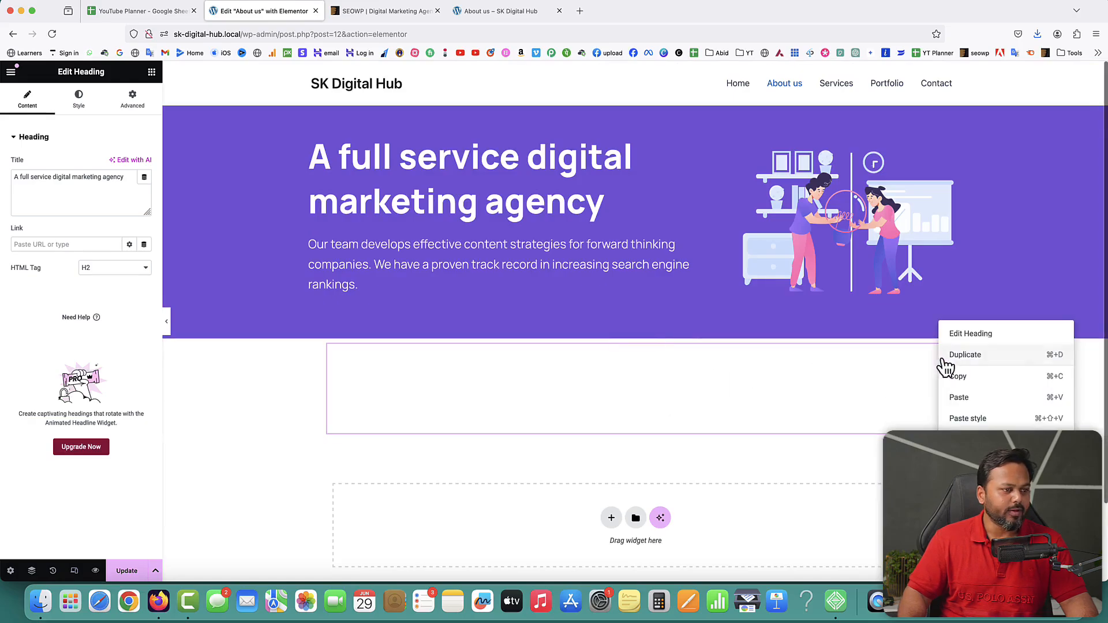
left_click(961, 338)
key("super+a")
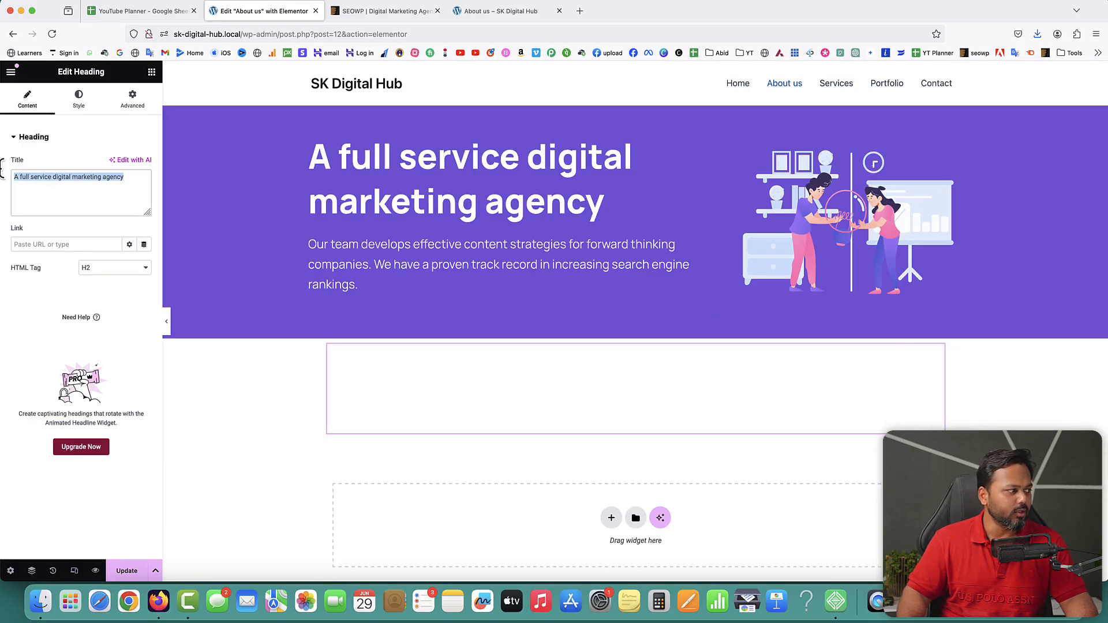
key("super+v")
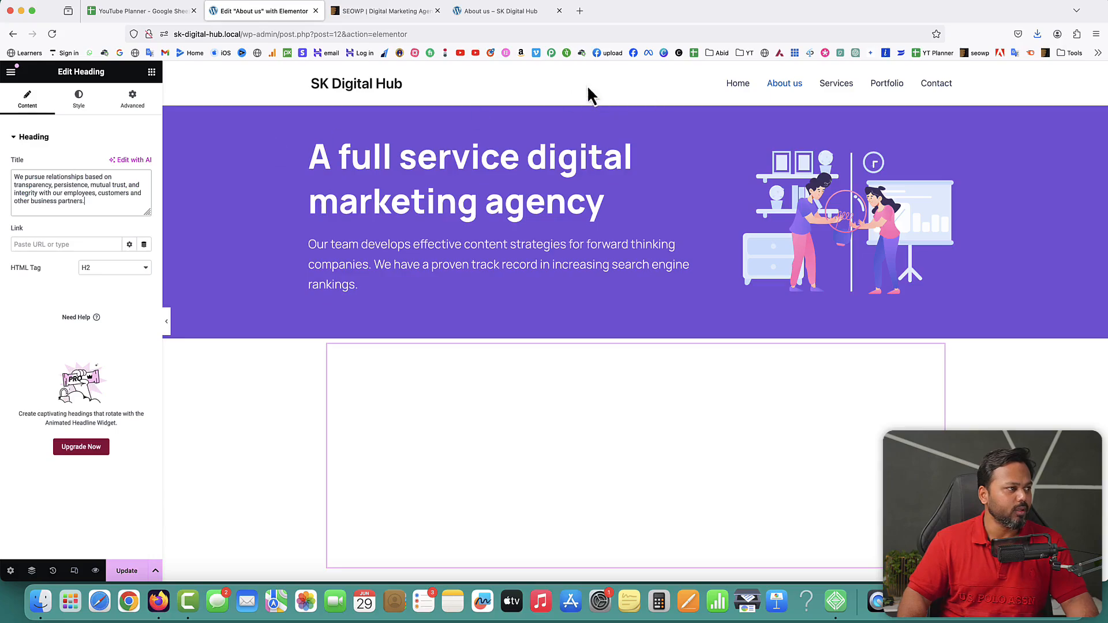
Inspect the reference page's "We pursue relationships" heading and copy its text color with the eyedropper.
left_click(396, 11)
left_click(514, 270)
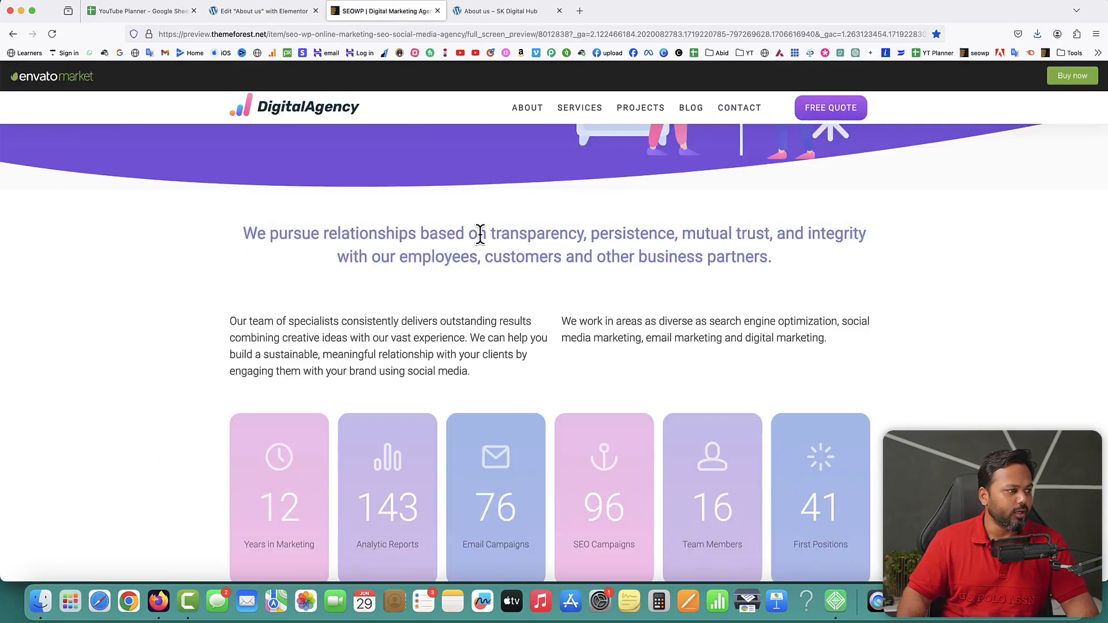
right_click(480, 234)
left_click(496, 383)
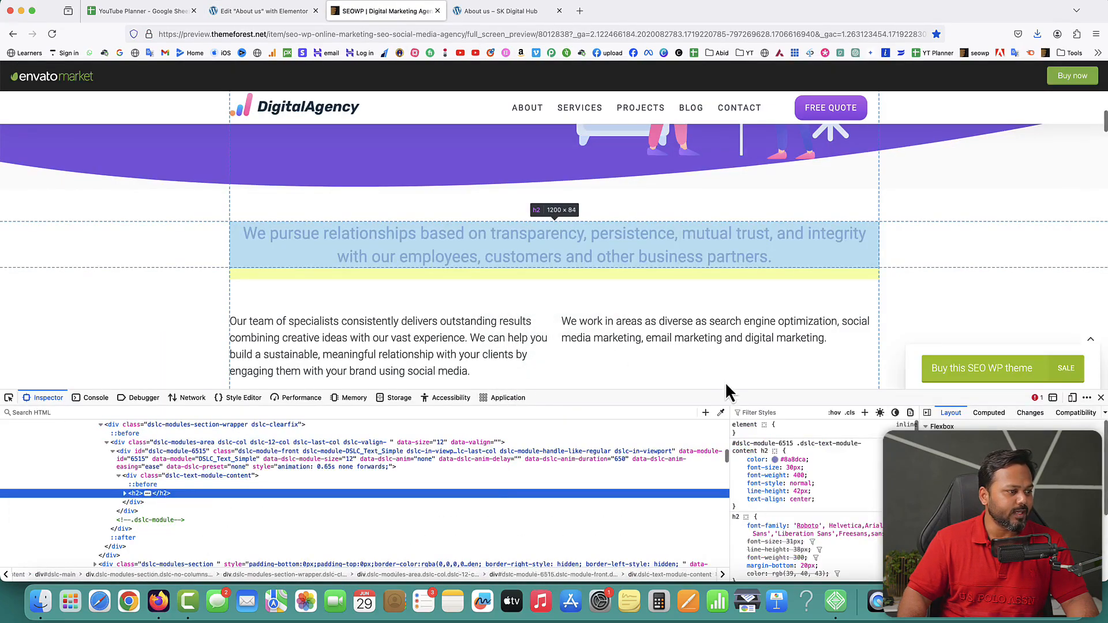
left_click(721, 413)
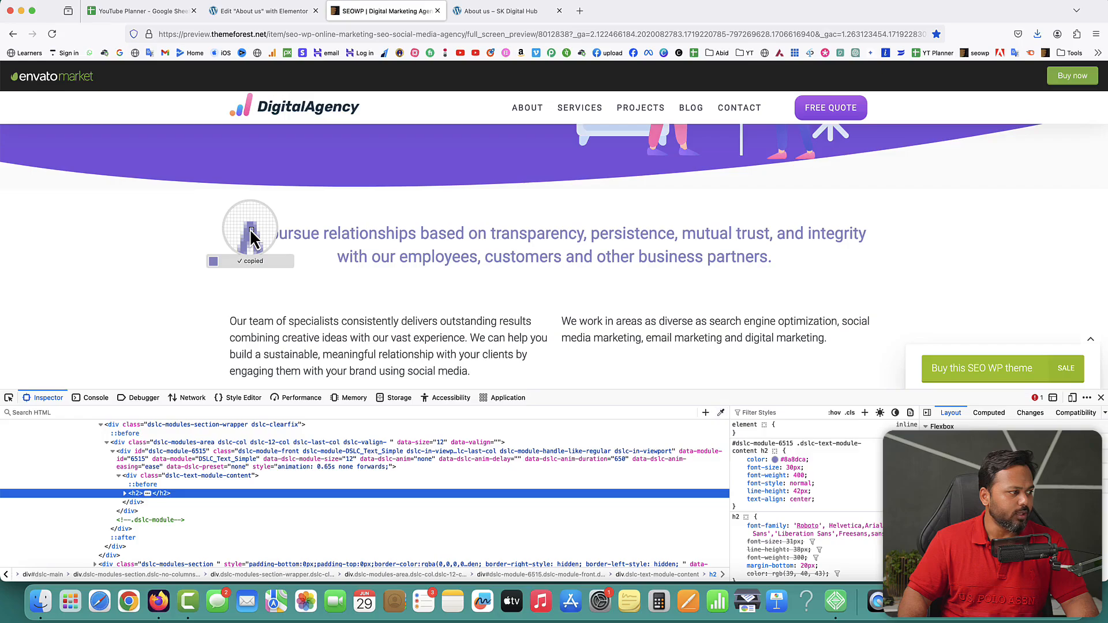
In the Elementor editor, set the new heading's text color to #8a8dca.
left_click(265, 11)
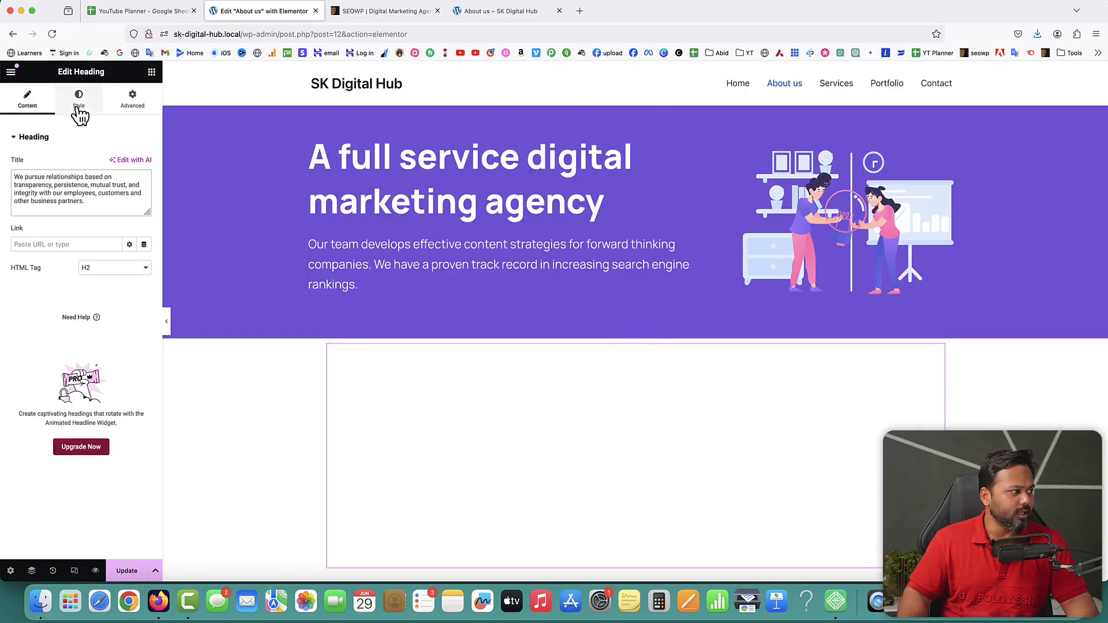
left_click(79, 99)
left_click(145, 189)
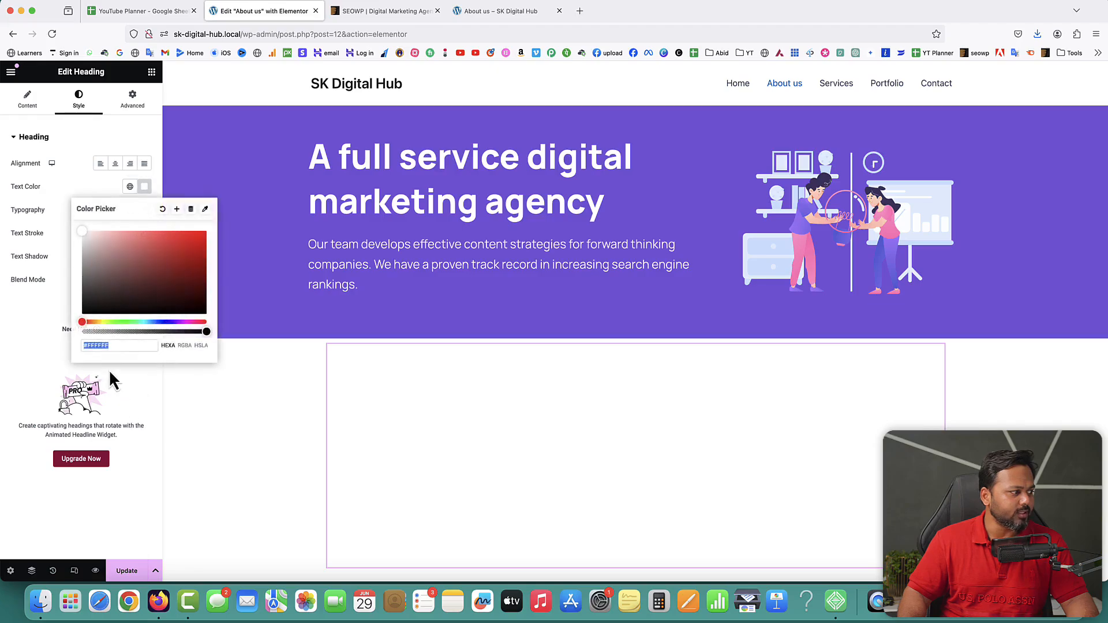
key("super+v")
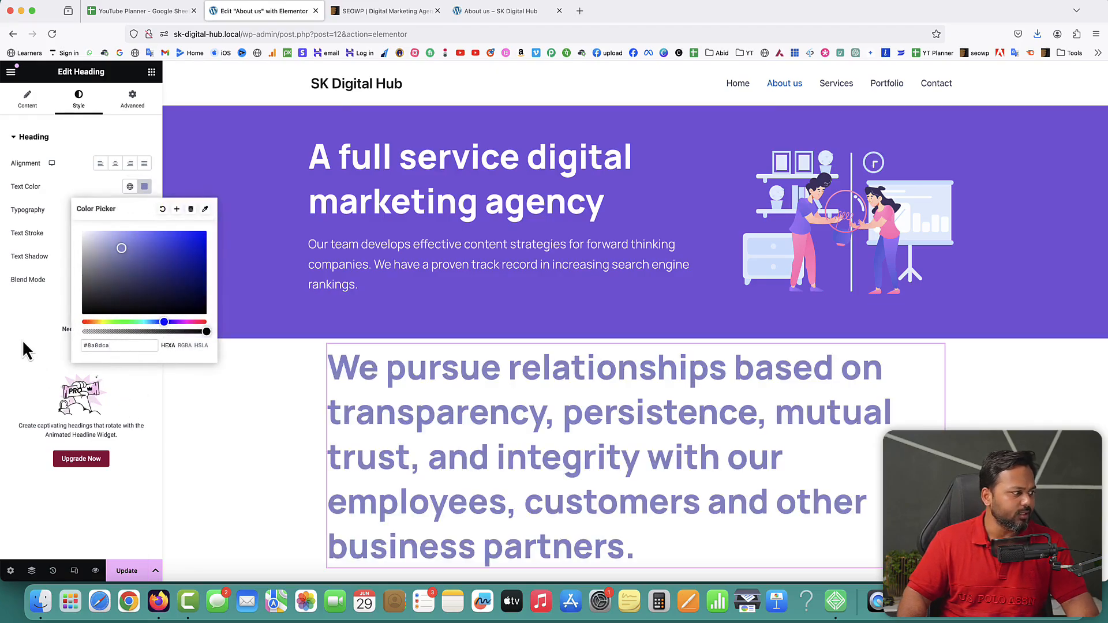
left_click(31, 323)
Set the new heading's typography to weight 600 (Semi Bold) and size 25 px.
left_click(144, 210)
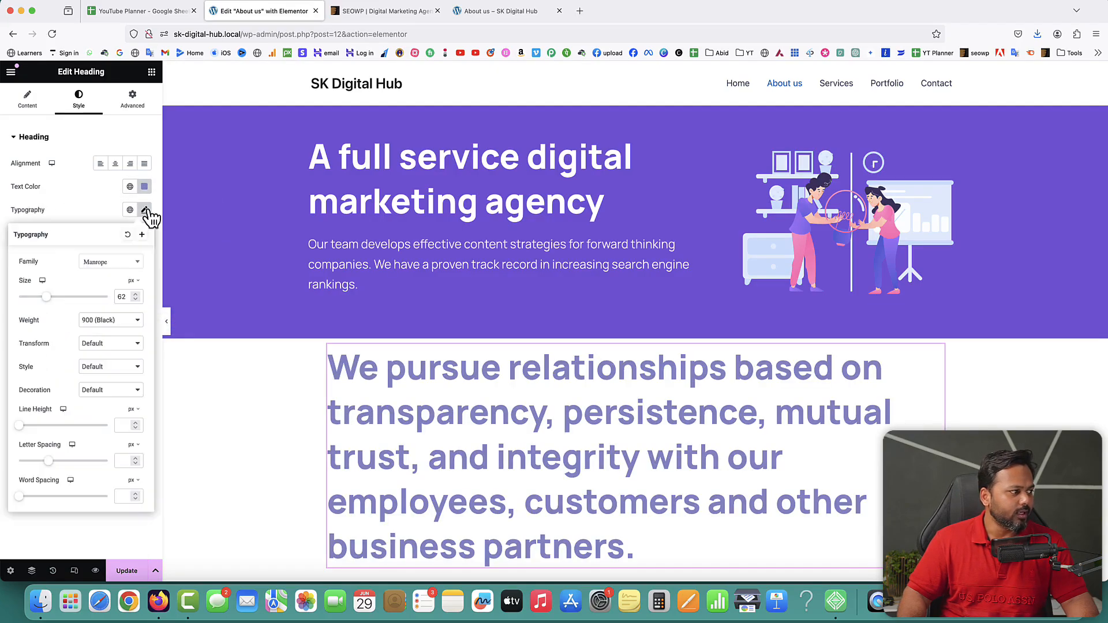
left_click(91, 326)
left_click(102, 284)
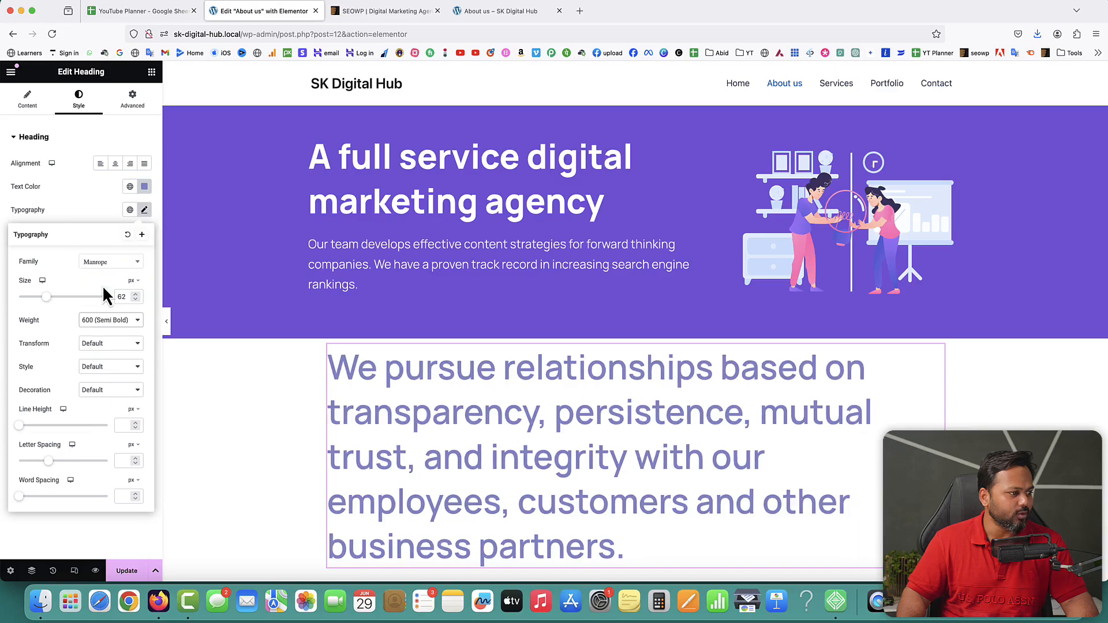
left_click_drag(135, 299, 135, 299)
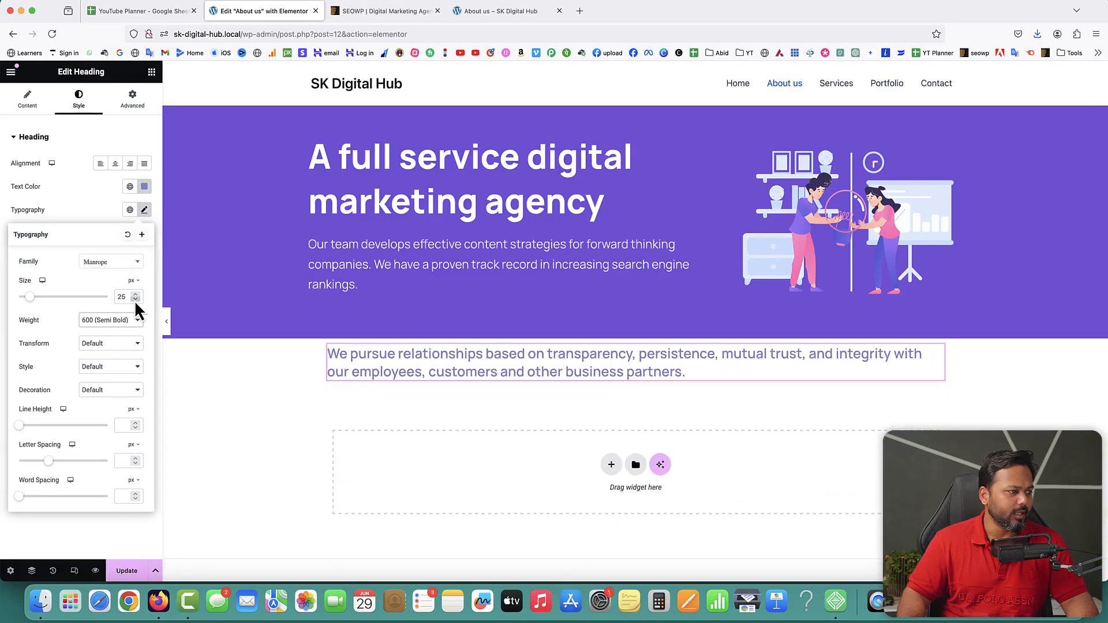
left_click(55, 190)
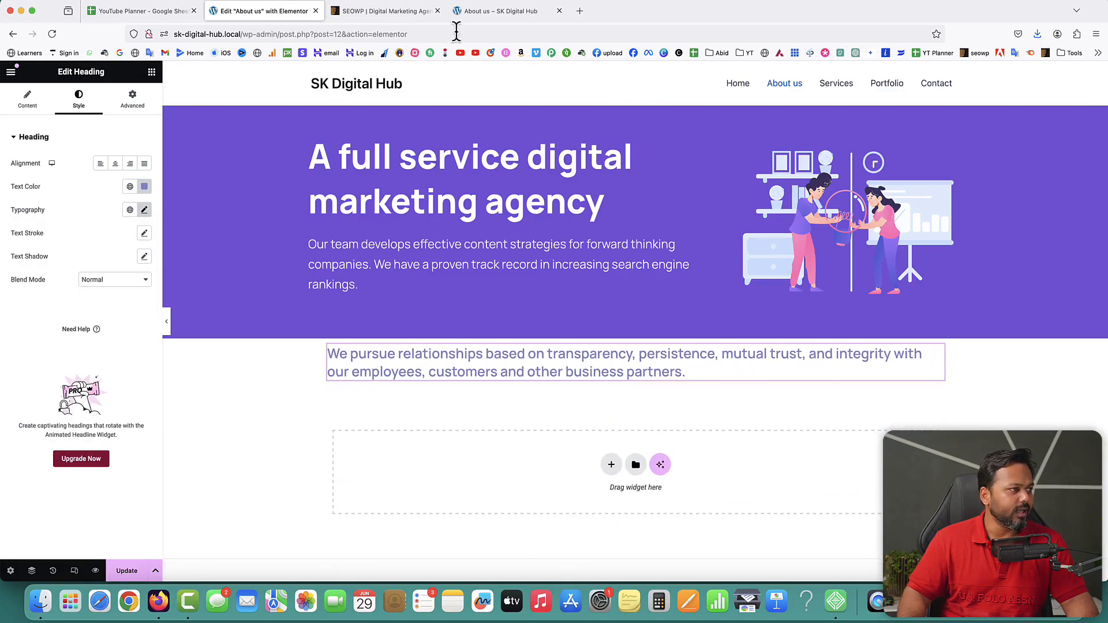
Check the heading's alignment on the SEOWP reference page and centre the new Elementor heading to match.
left_click(384, 14)
left_click_drag(248, 227, 775, 254)
left_click(266, 11)
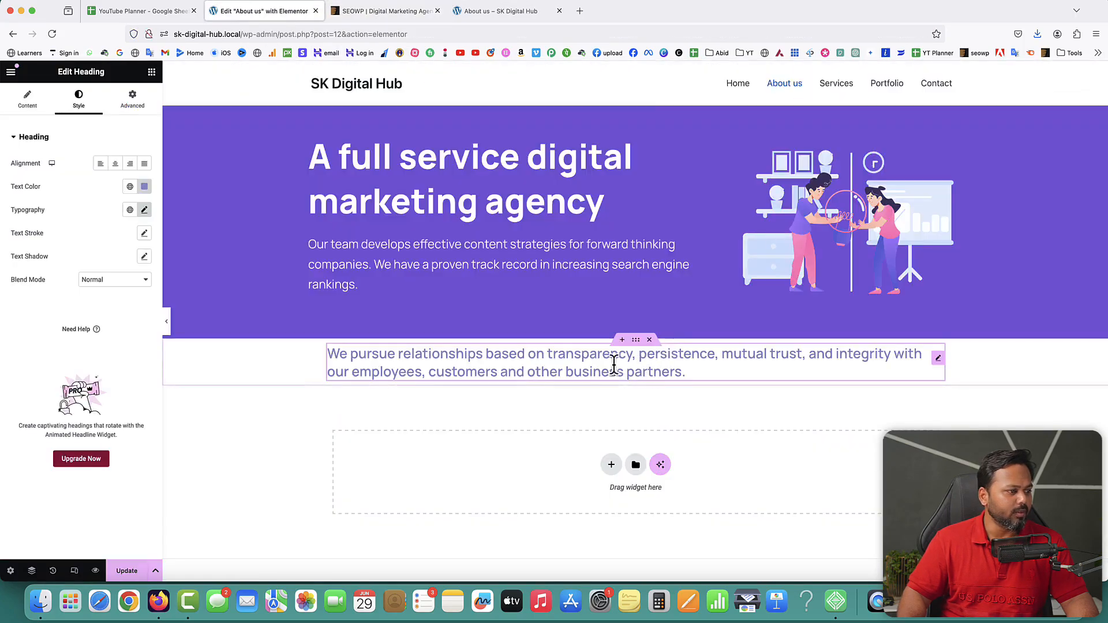
left_click(115, 165)
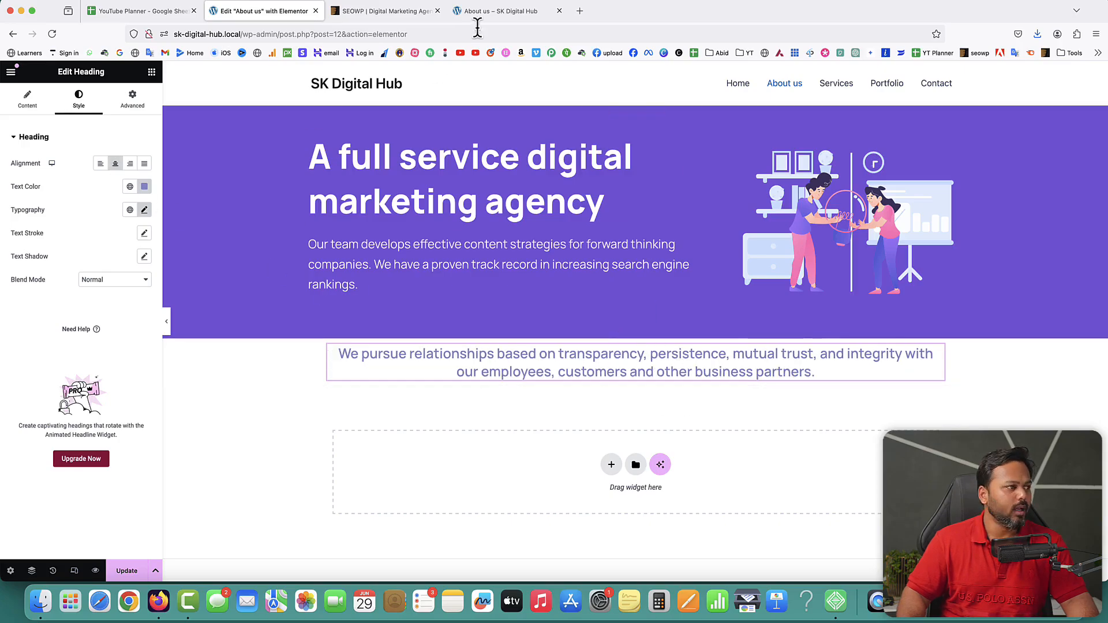
Check the reference's two-column text layout and add an inner container below the heading in the Elementor section.
left_click(380, 11)
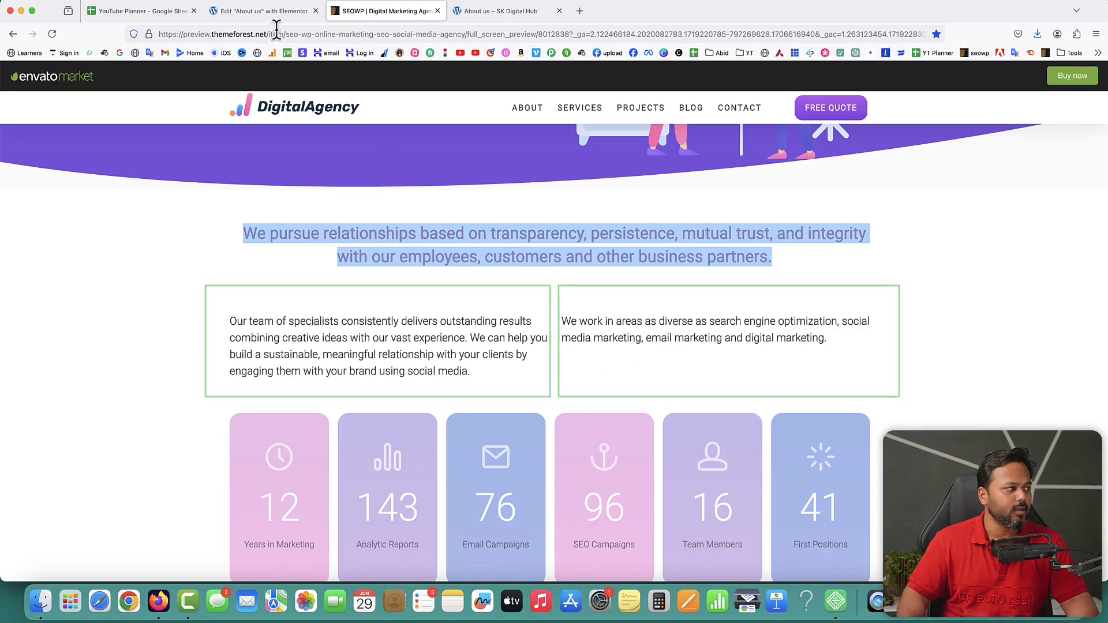
left_click(267, 13)
left_click(151, 71)
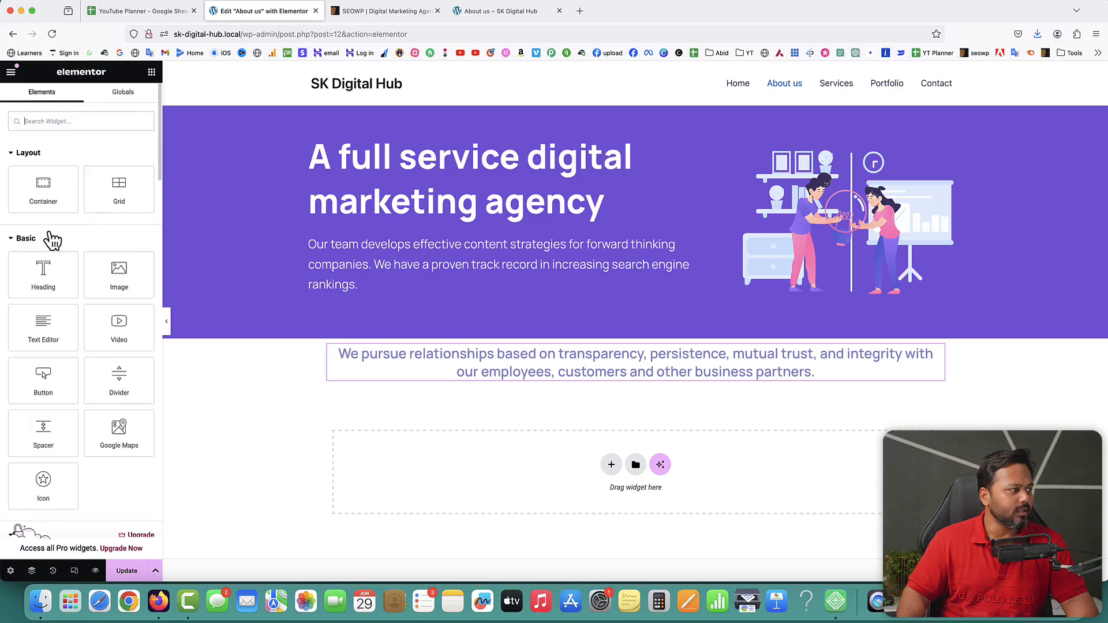
left_click_drag(38, 194, 621, 376)
scroll(342, 376, "down", 1)
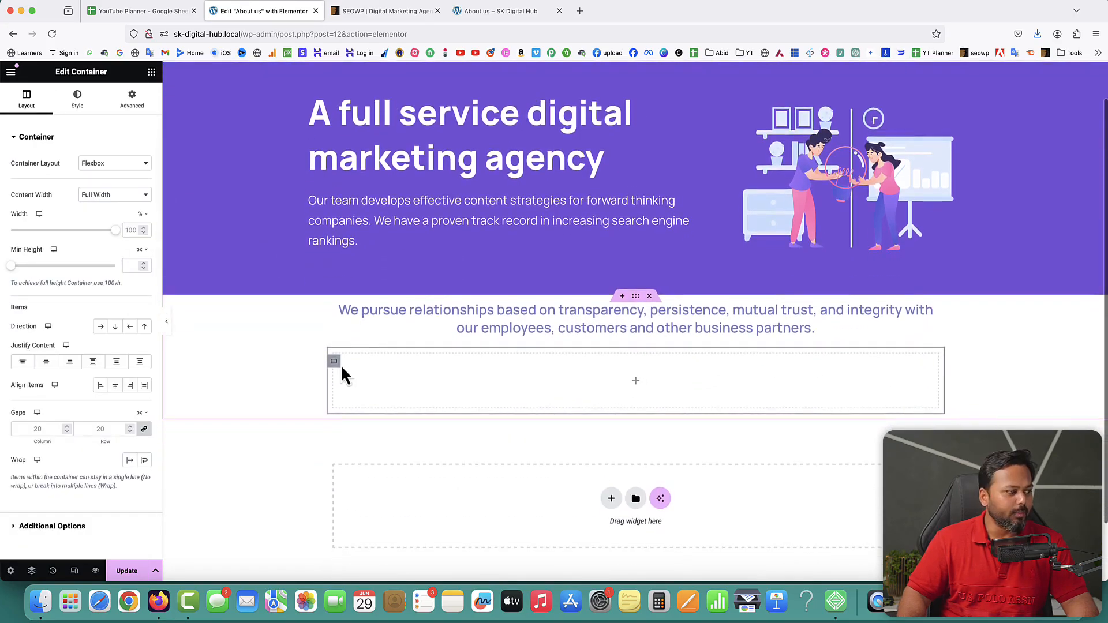
Set the new inner container's item direction to horizontal row.
right_click(334, 365)
left_click(366, 290)
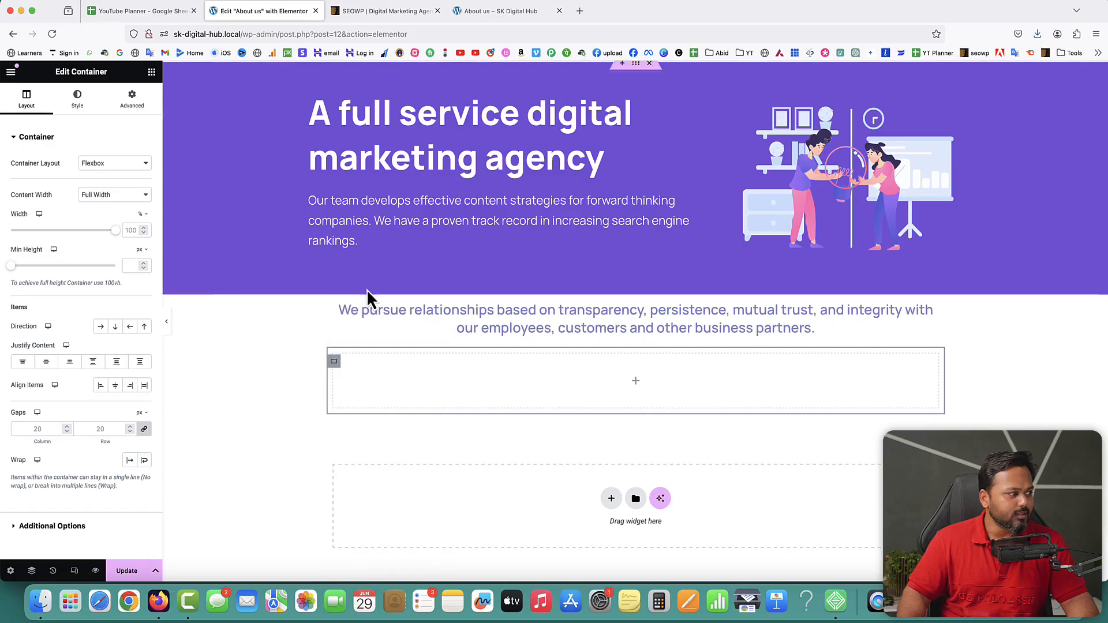
left_click(100, 327)
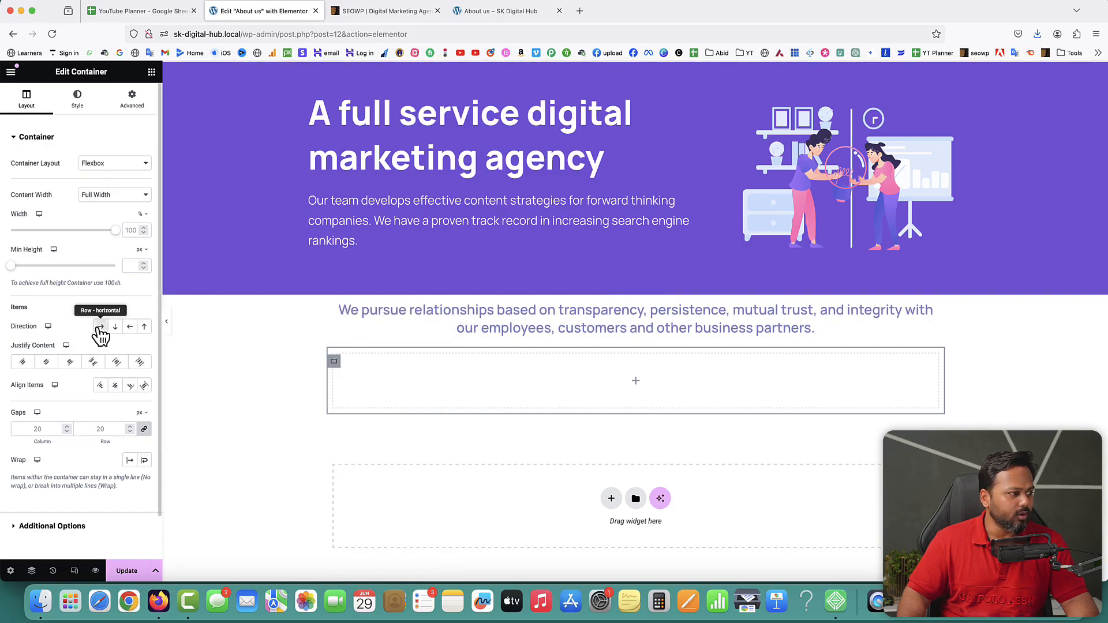
Place a Text Editor widget in the inner container and duplicate it to form two text columns.
left_click(637, 382)
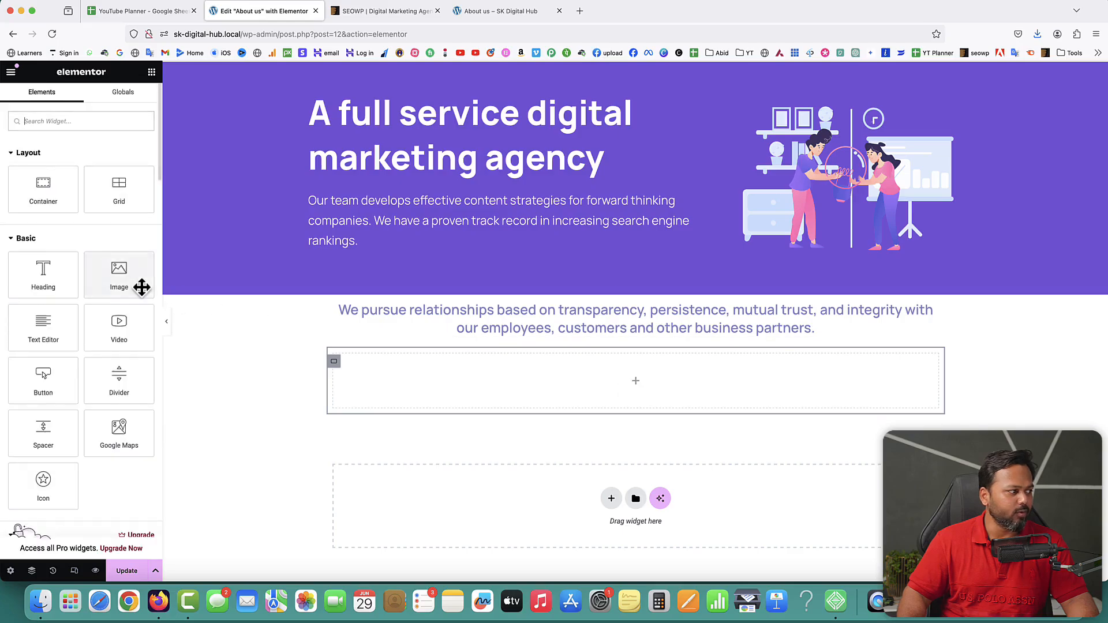
left_click_drag(47, 329, 448, 393)
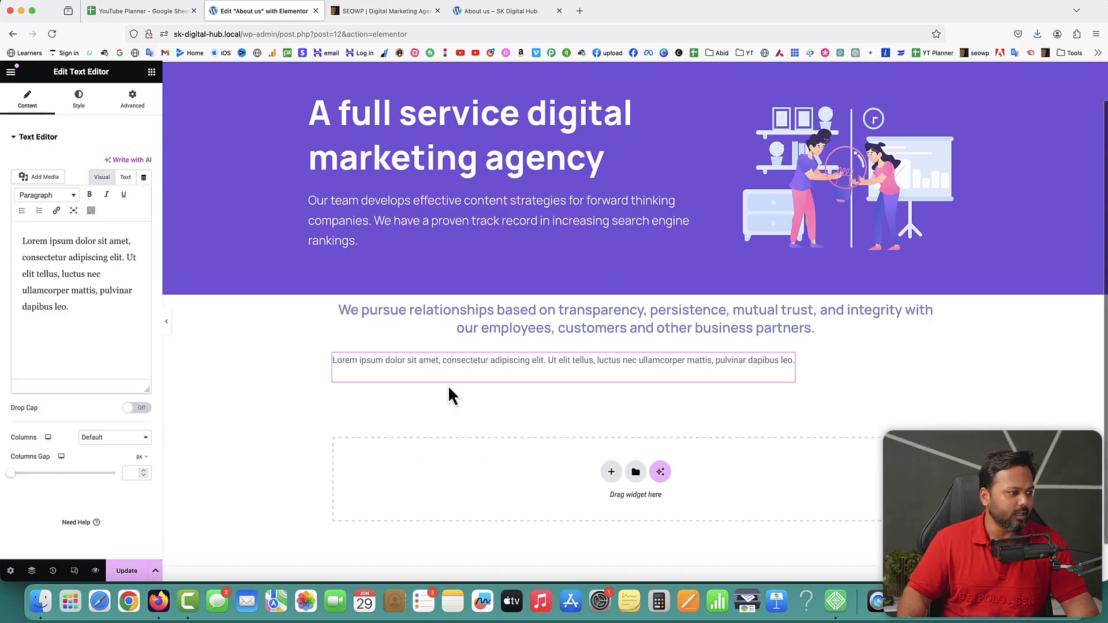
right_click(788, 373)
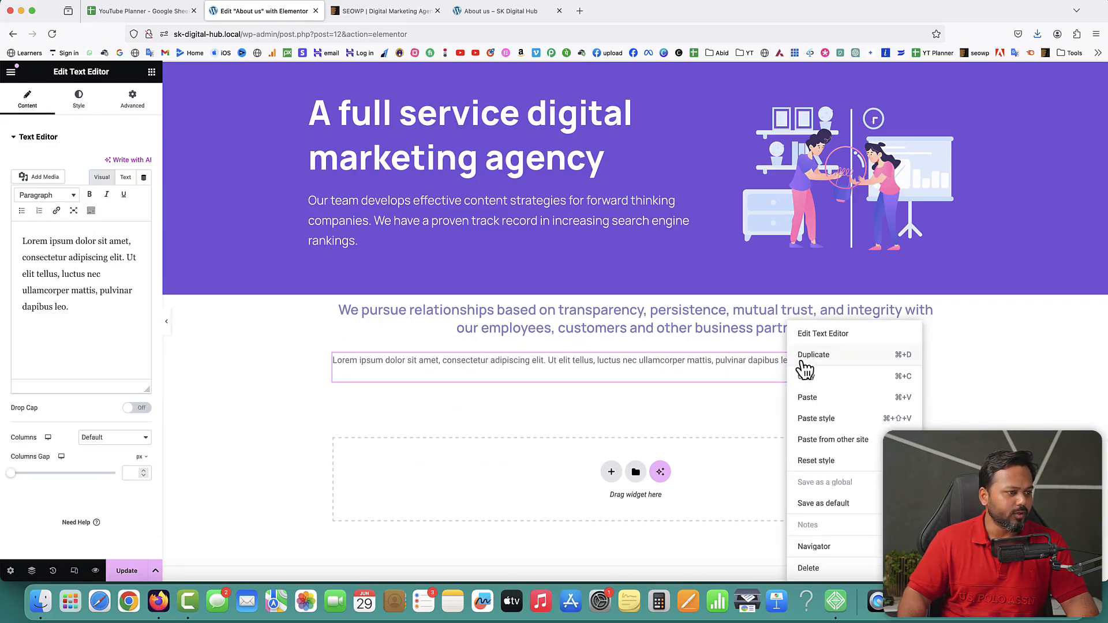
left_click(808, 356)
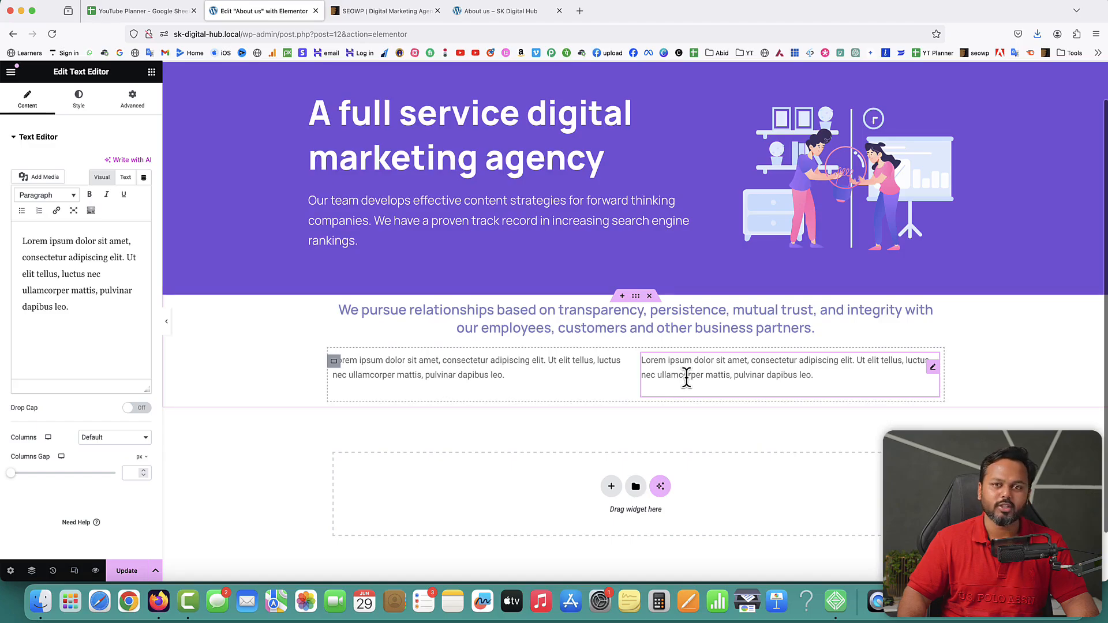
Replace the first text column's placeholder with the reference page's paragraph beginning "Our team of specialists consistently delivers outstanding results".
left_click(624, 374)
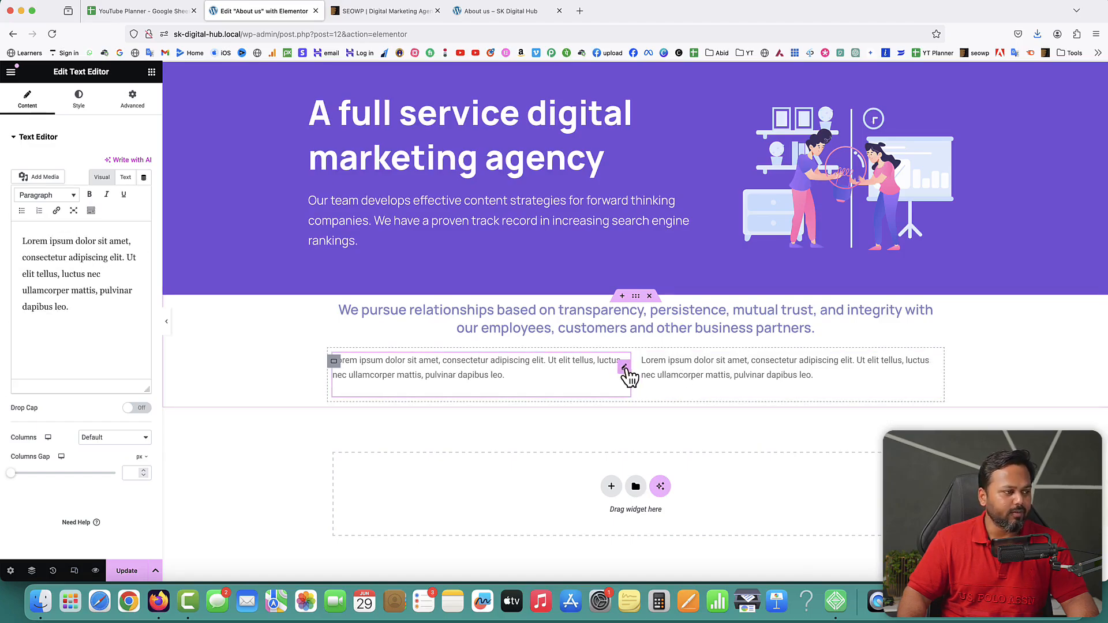
left_click(375, 13)
left_click_drag(229, 319, 471, 378)
key("super+c")
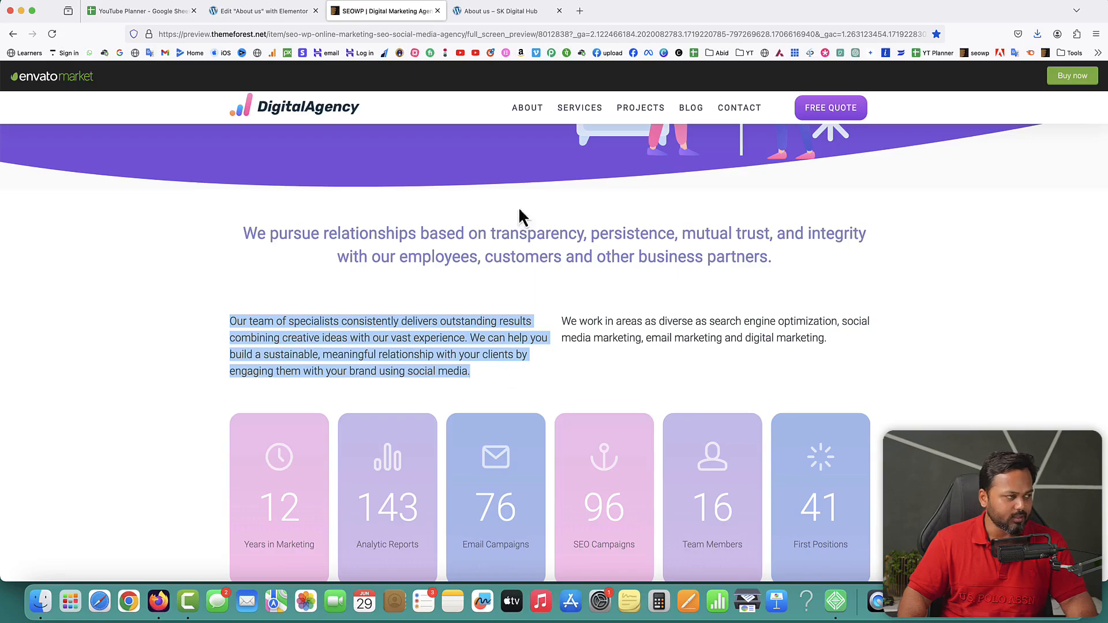
left_click(259, 11)
left_click(70, 283)
key("super+a")
key("super+v")
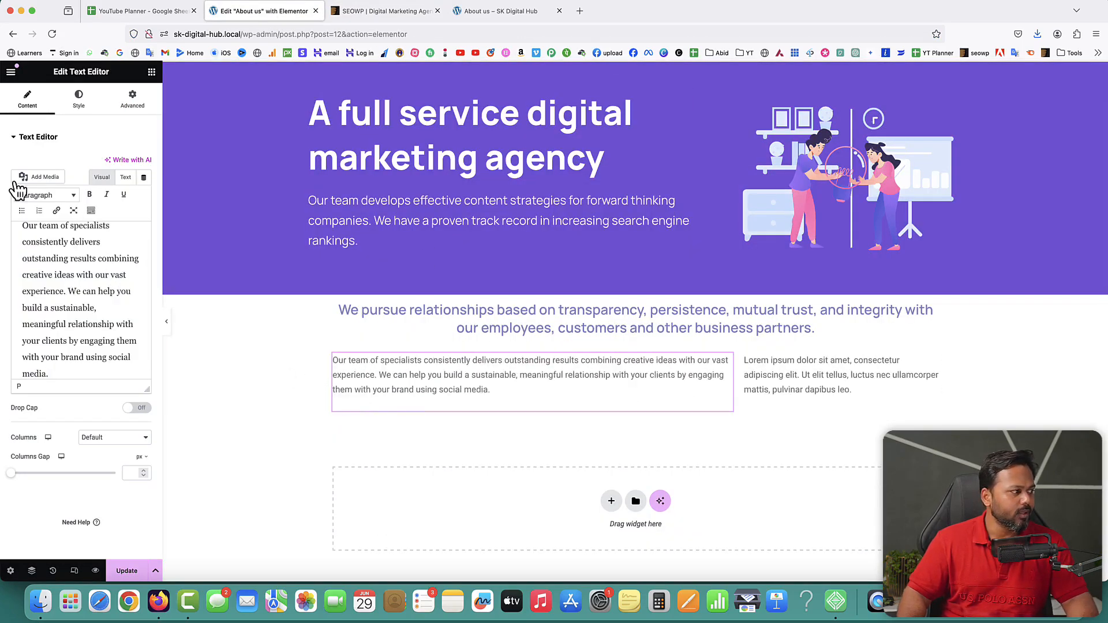
Set the first column's text colour to black.
left_click(84, 109)
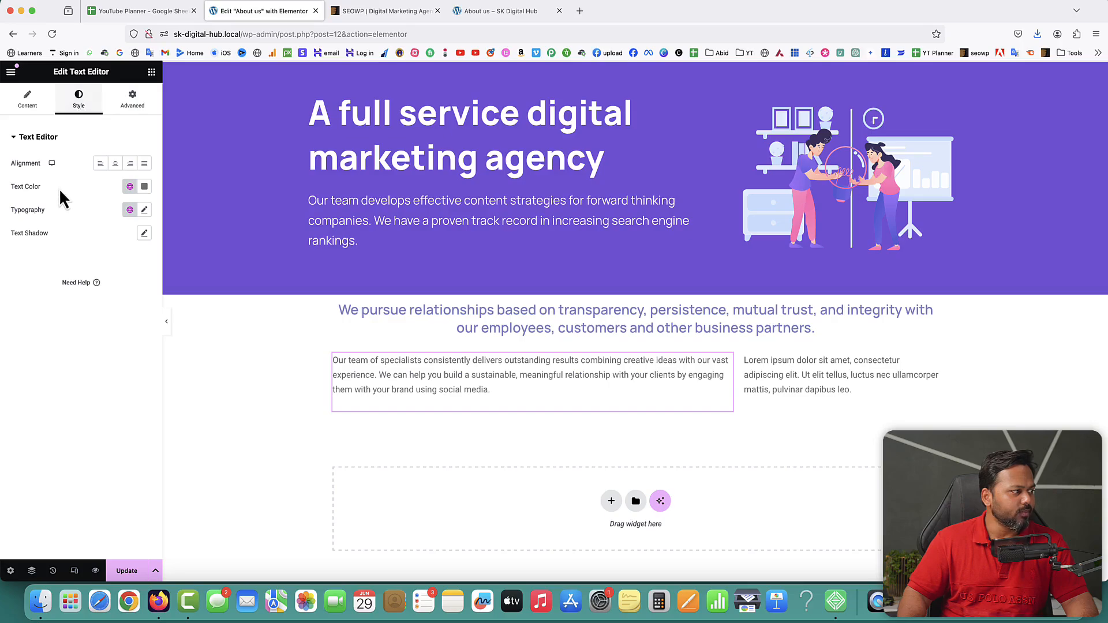
left_click(144, 187)
left_click_drag(104, 290, 74, 308)
left_click(29, 304)
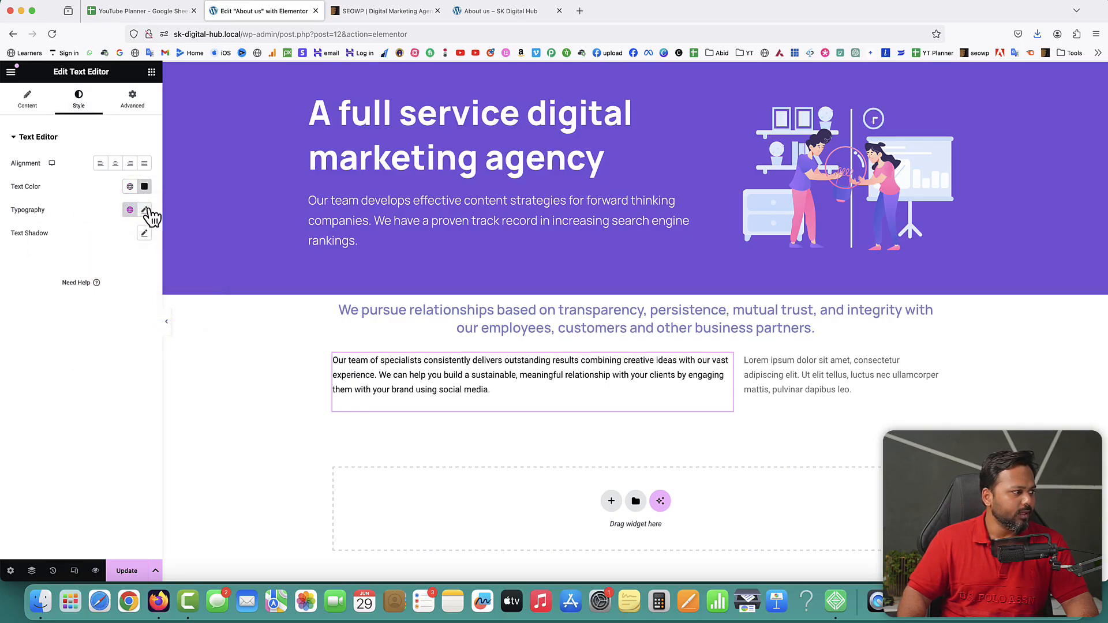
Set the first column's typography to Manrope, 18 px, weight 500 (Medium).
left_click(145, 211)
left_click(114, 264)
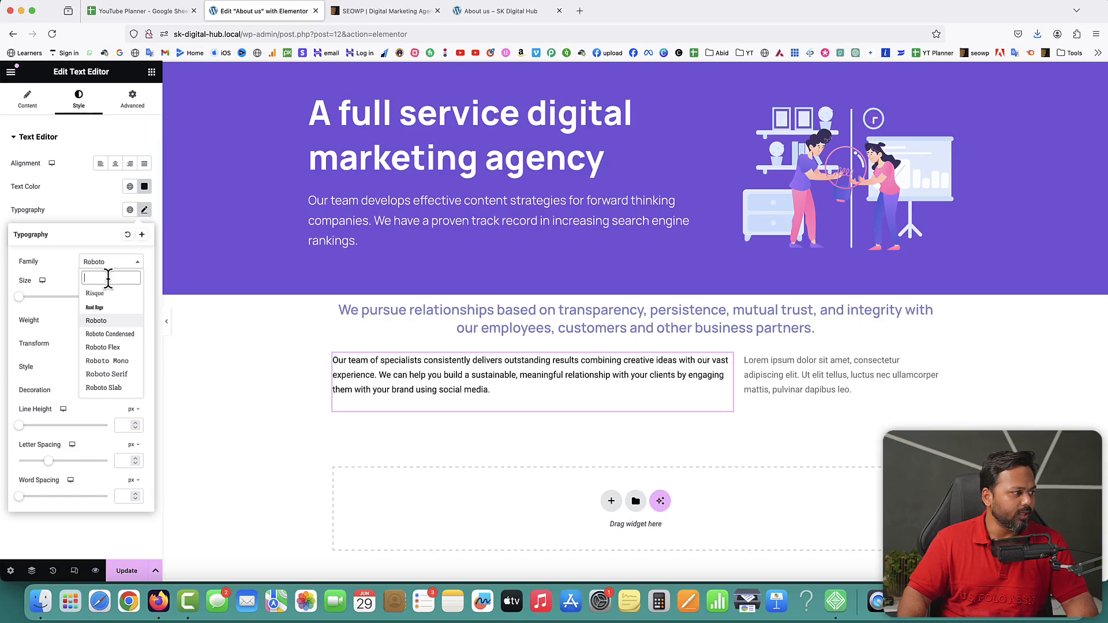
type("manrope")
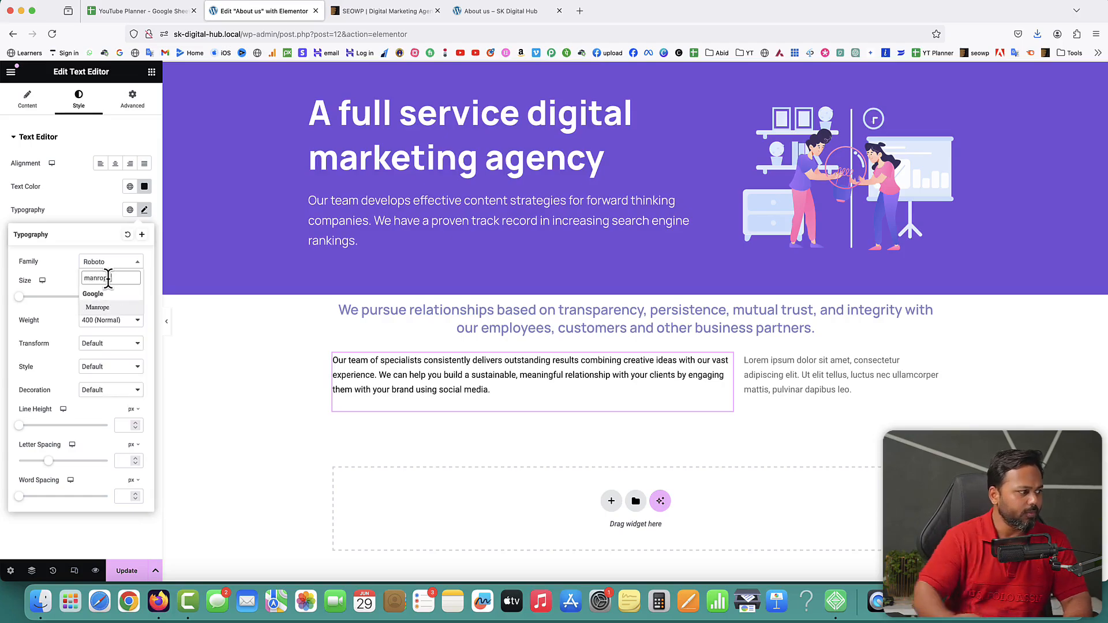
left_click(97, 307)
left_click(101, 320)
left_click(99, 328)
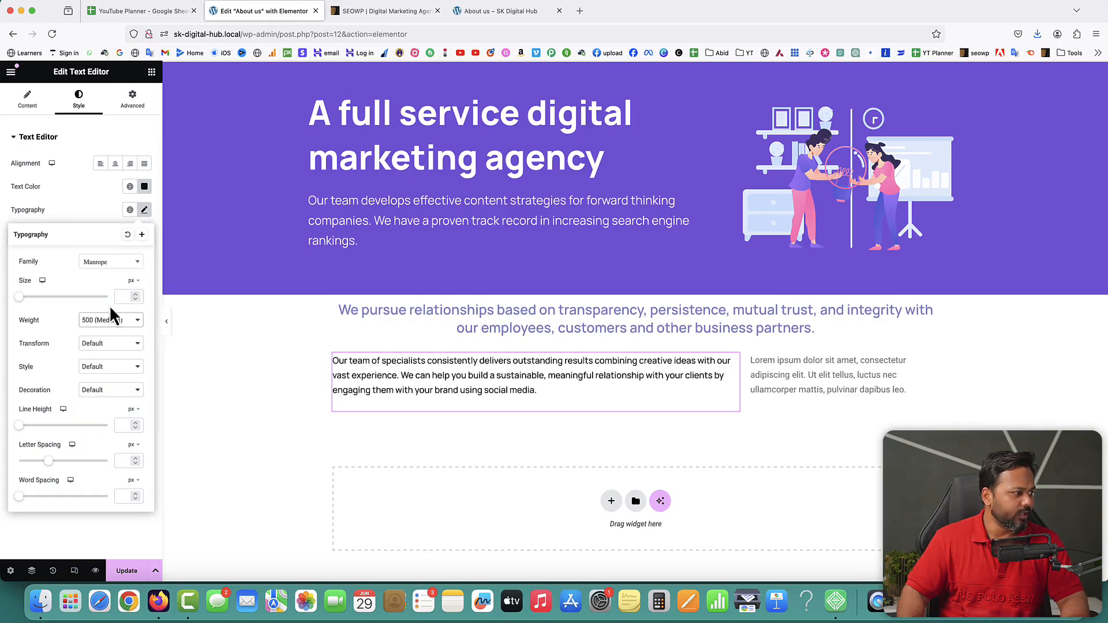
left_click_drag(136, 296, 136, 296)
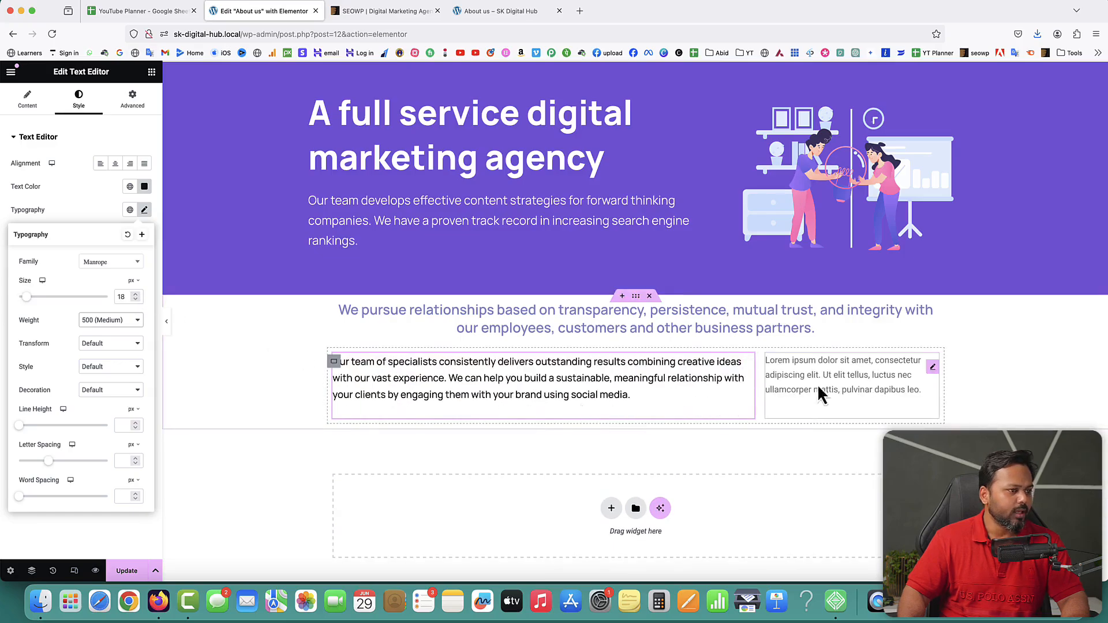
Replace the second text column's placeholder with the reference paragraph beginning "We work in areas as diverse as search engine optimization".
left_click(933, 370)
left_click(395, 13)
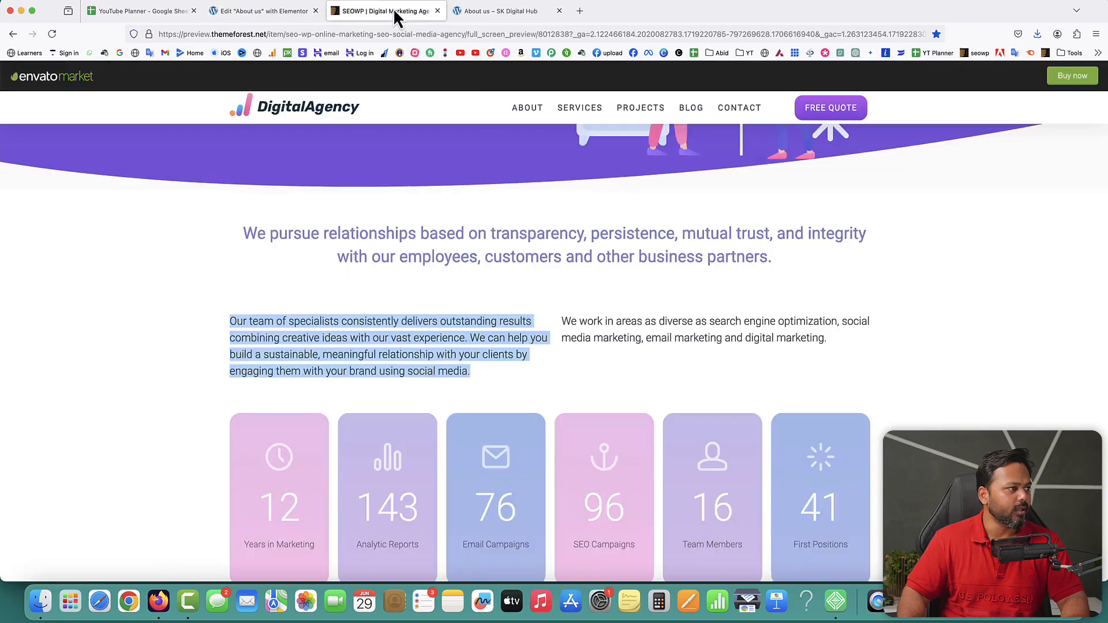
left_click_drag(564, 321, 827, 341)
key("super+c")
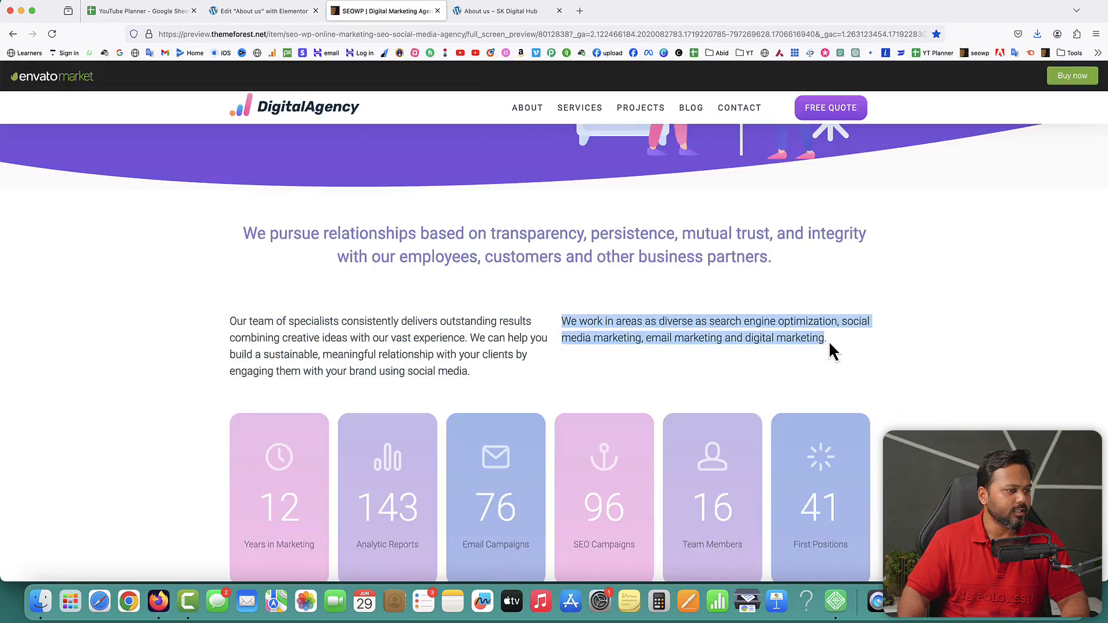
left_click(257, 12)
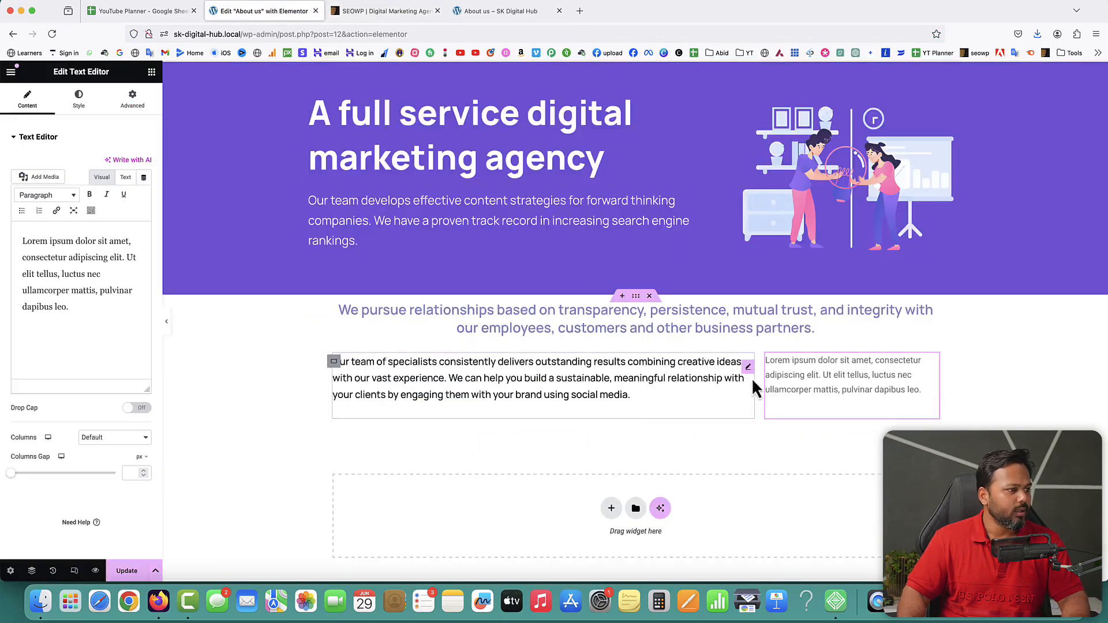
left_click(811, 385)
left_click(68, 280)
key("super+a")
key("super+v")
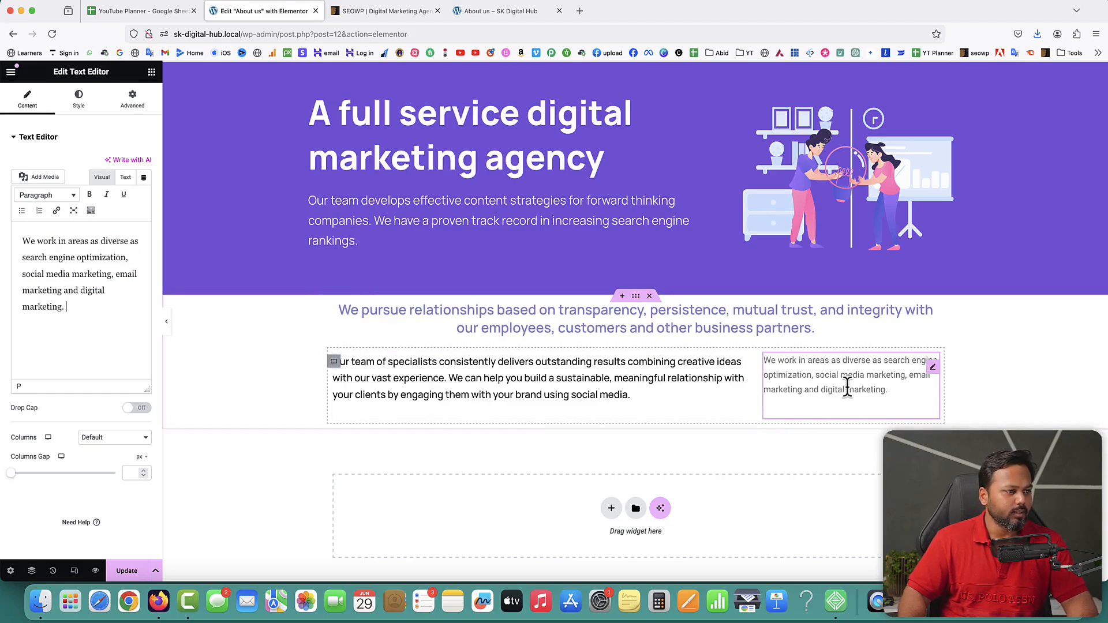
Set the second column's text colour to black.
left_click(78, 98)
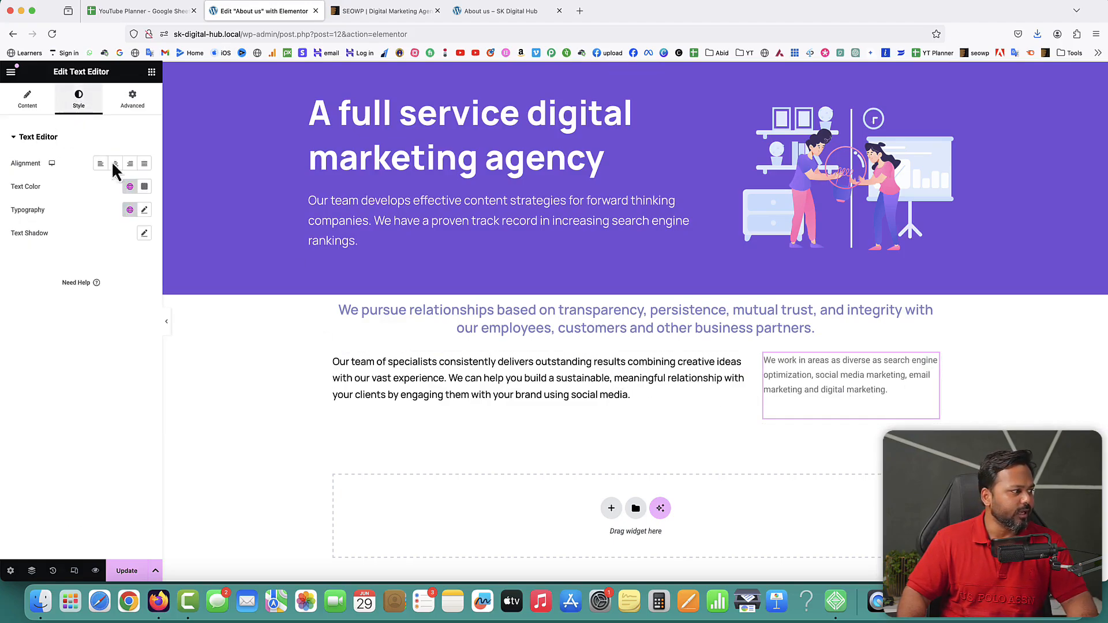
left_click(144, 187)
left_click_drag(132, 297, 74, 307)
left_click(24, 281)
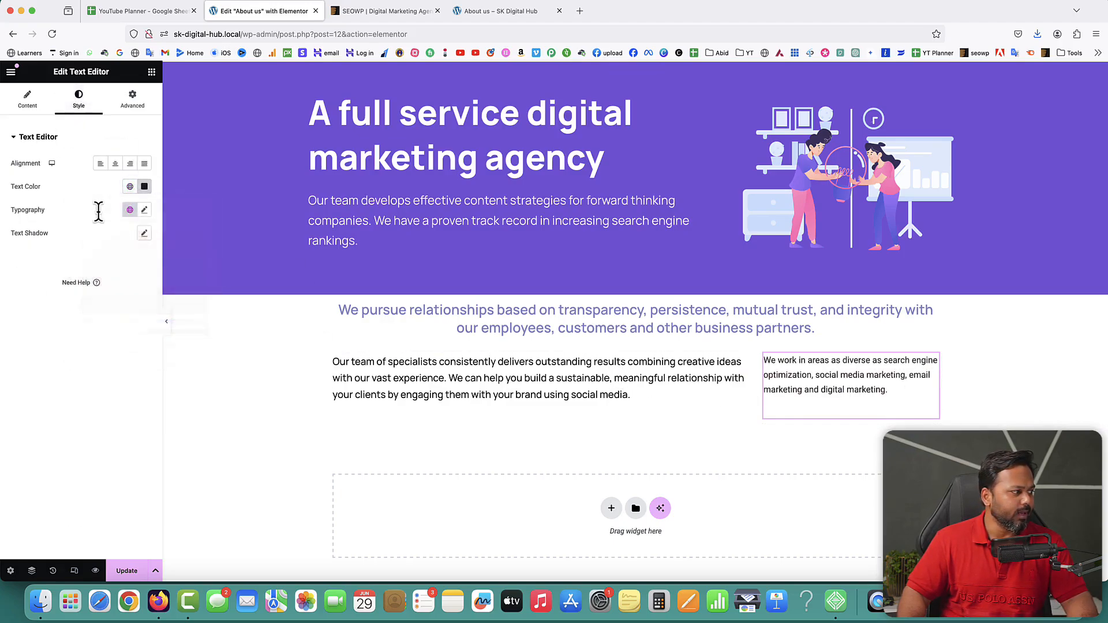
Set the second column's font family to Manrope and its weight to 500 (Medium).
left_click(144, 210)
left_click(118, 265)
type("manrope")
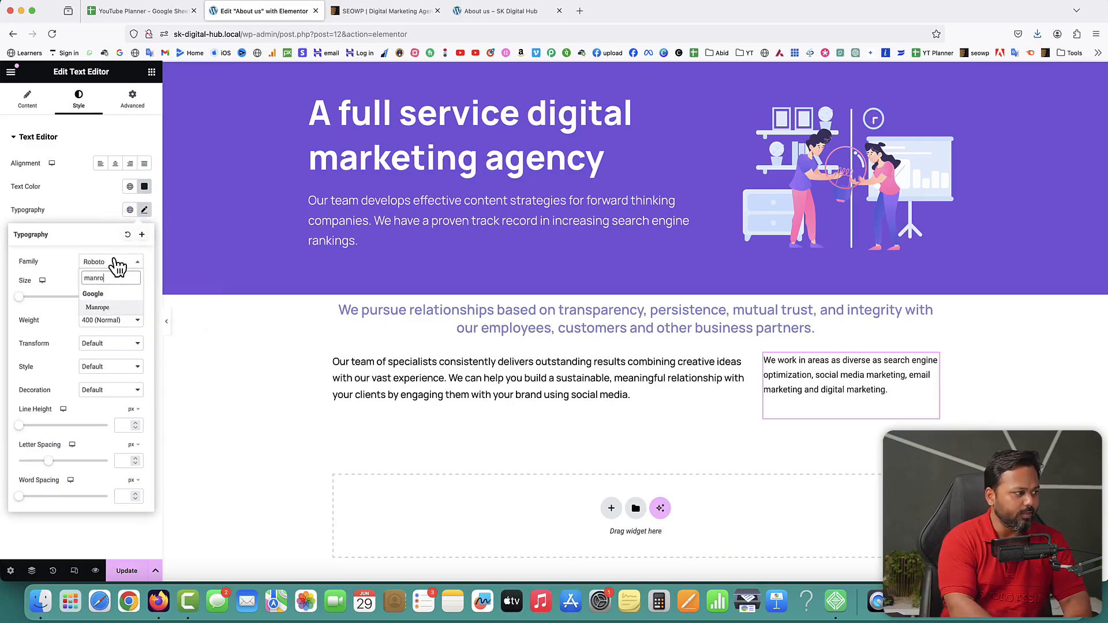
left_click(98, 308)
left_click(101, 321)
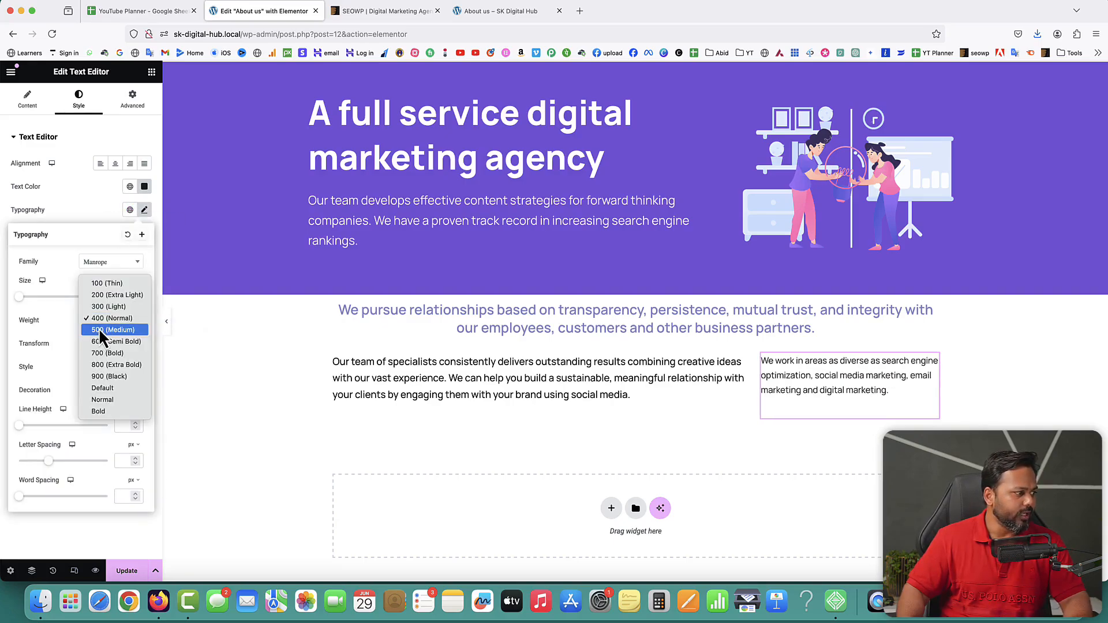
left_click(99, 330)
Set the second column's text size to 18 px, checking it against the first column's size.
left_click(136, 295)
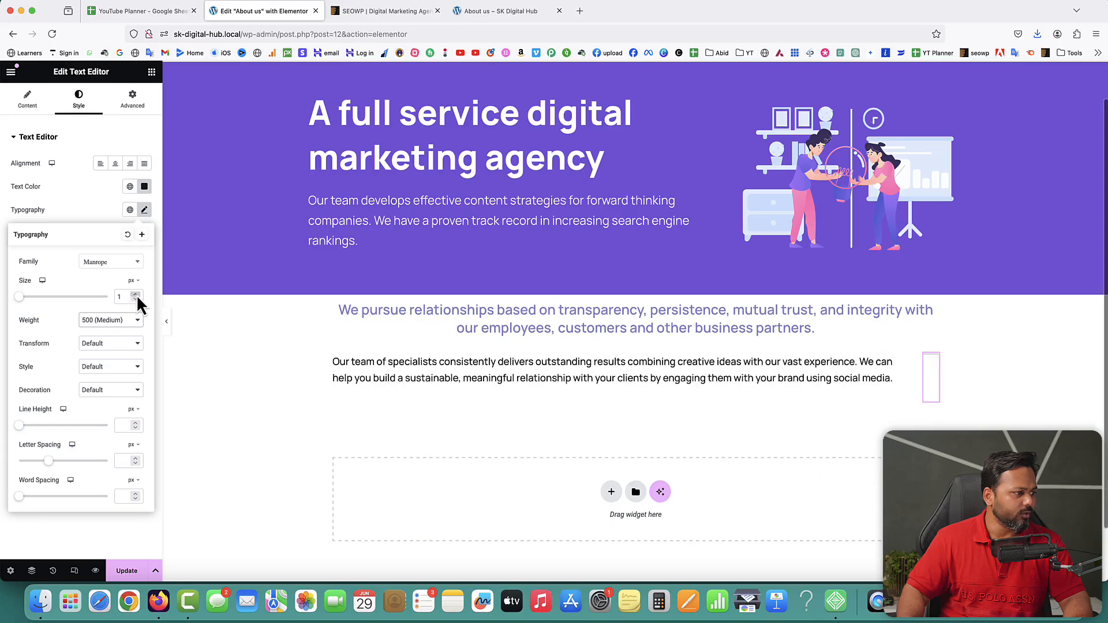
left_click(137, 294)
left_click(136, 294)
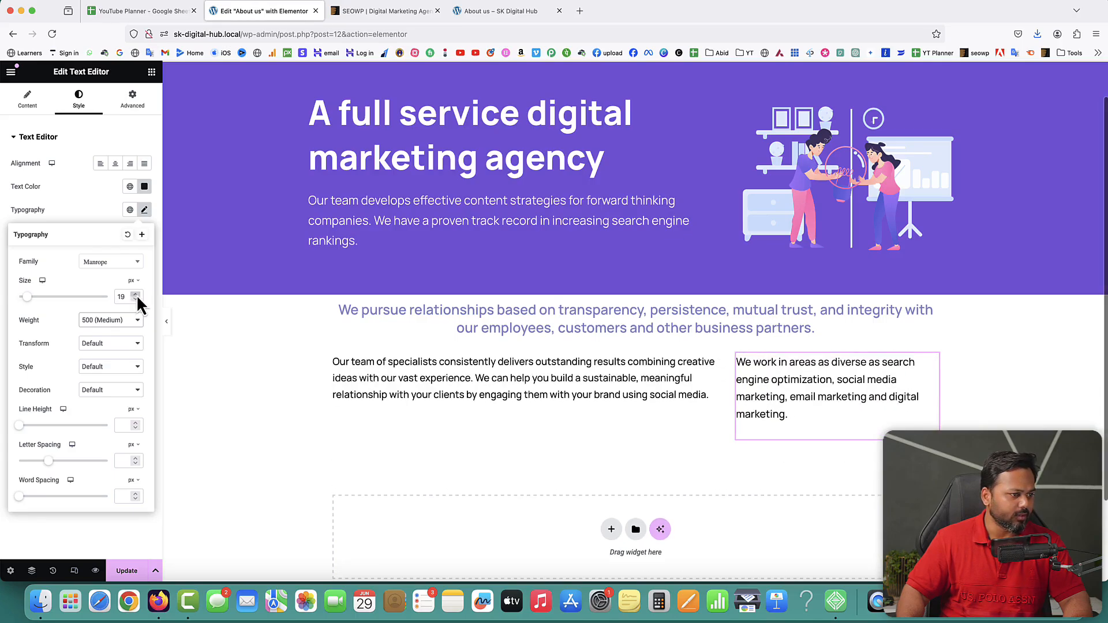
left_click(471, 362)
left_click(145, 210)
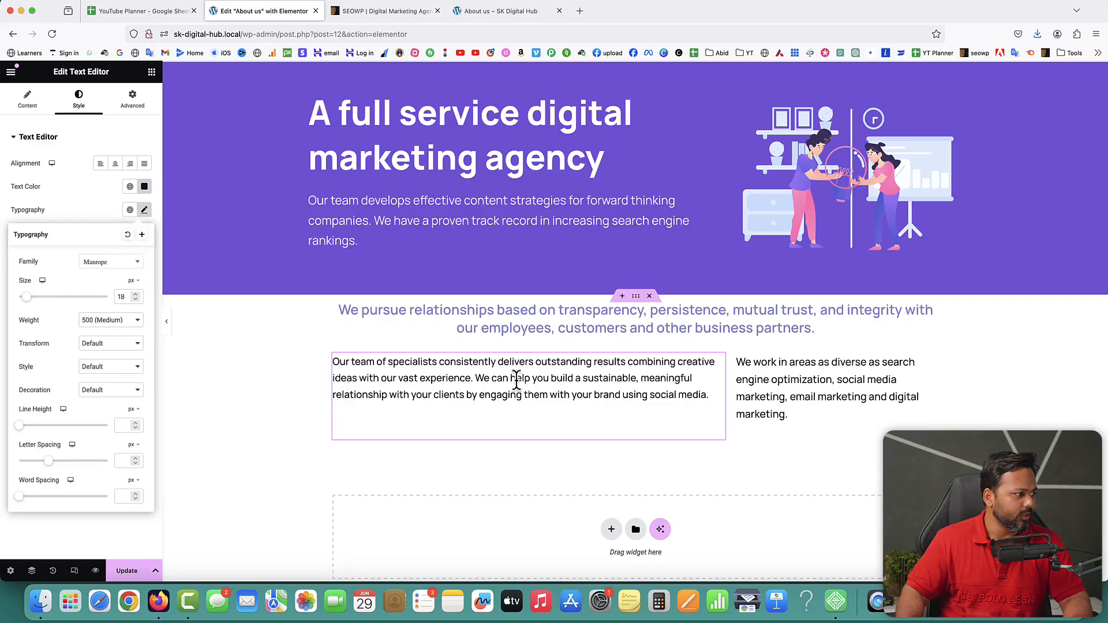
left_click(831, 381)
left_click(145, 210)
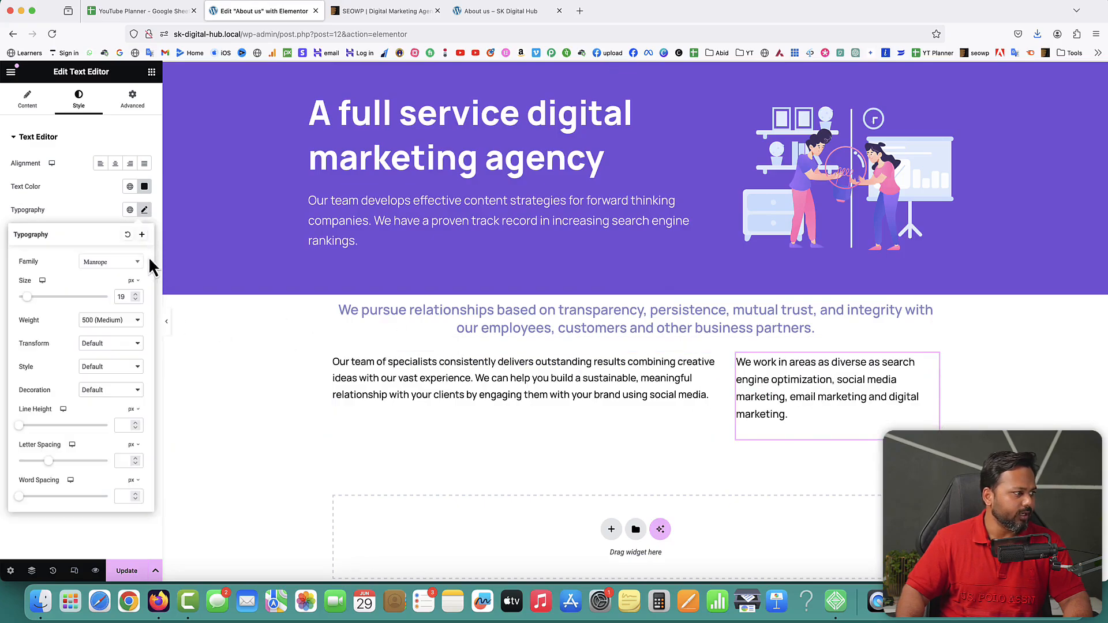
left_click(136, 300)
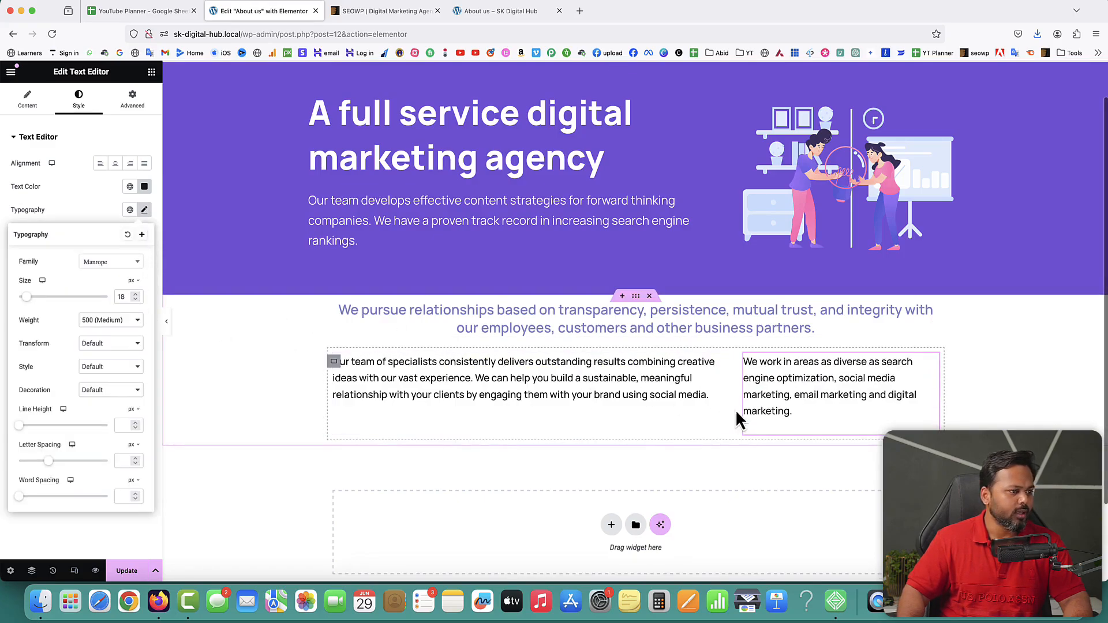
Resize the two text columns to about equal widths and compare the layout with the SEOWP reference page.
left_click_drag(731, 393, 627, 390)
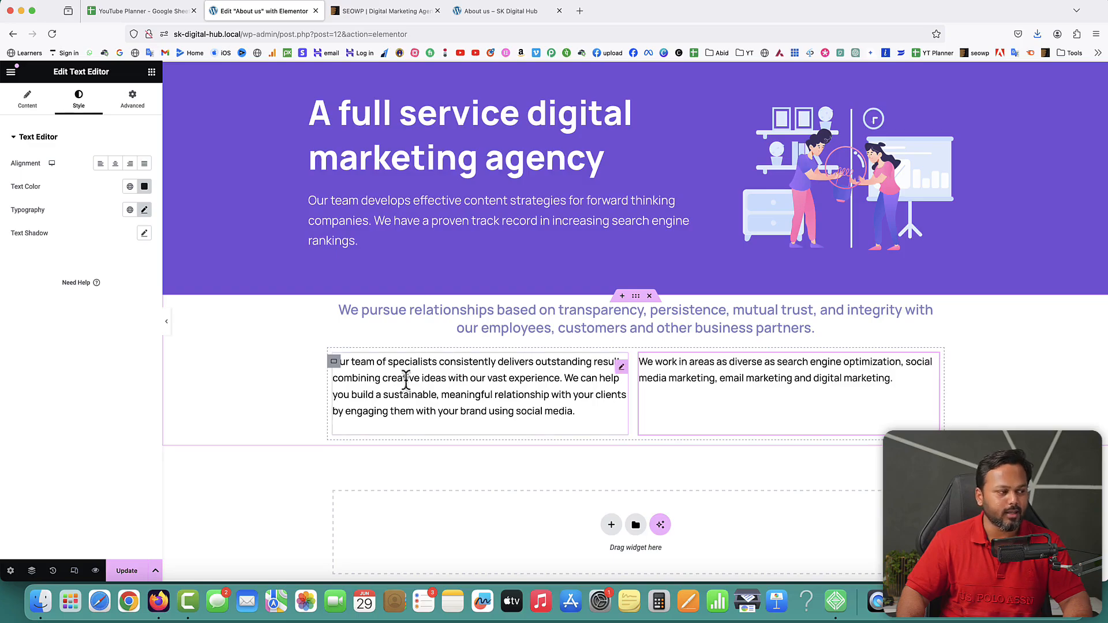
left_click(335, 363)
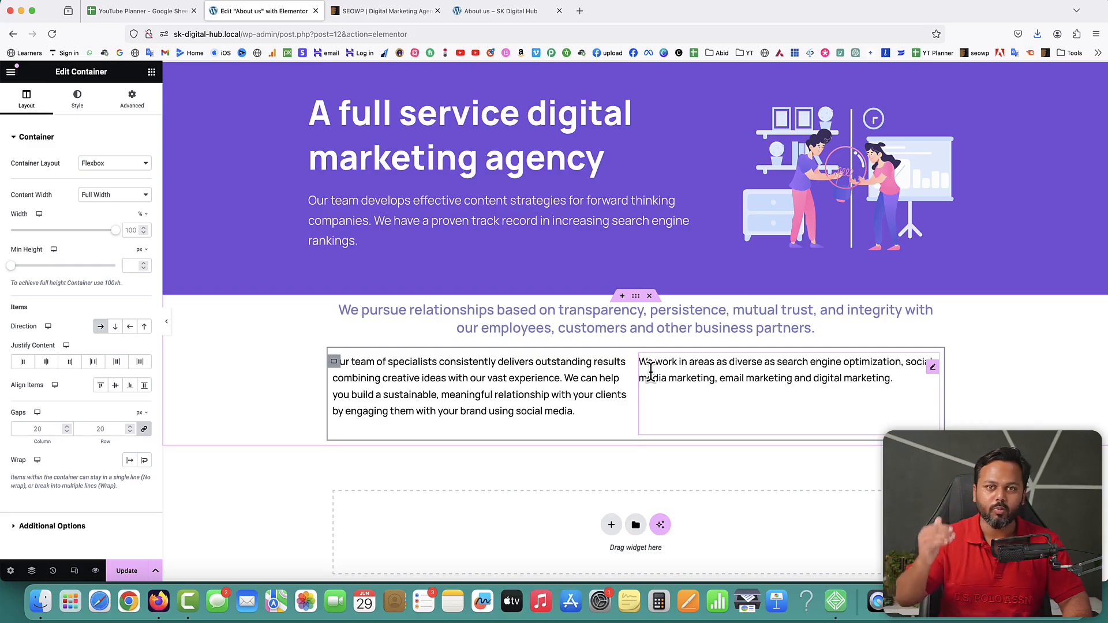
left_click(398, 17)
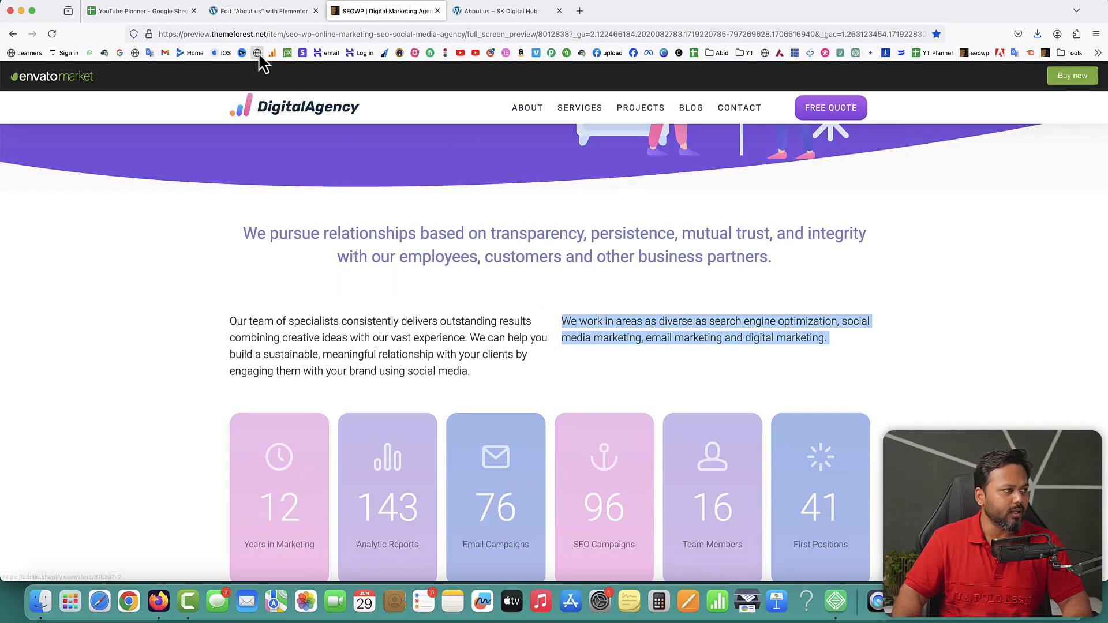
left_click(248, 11)
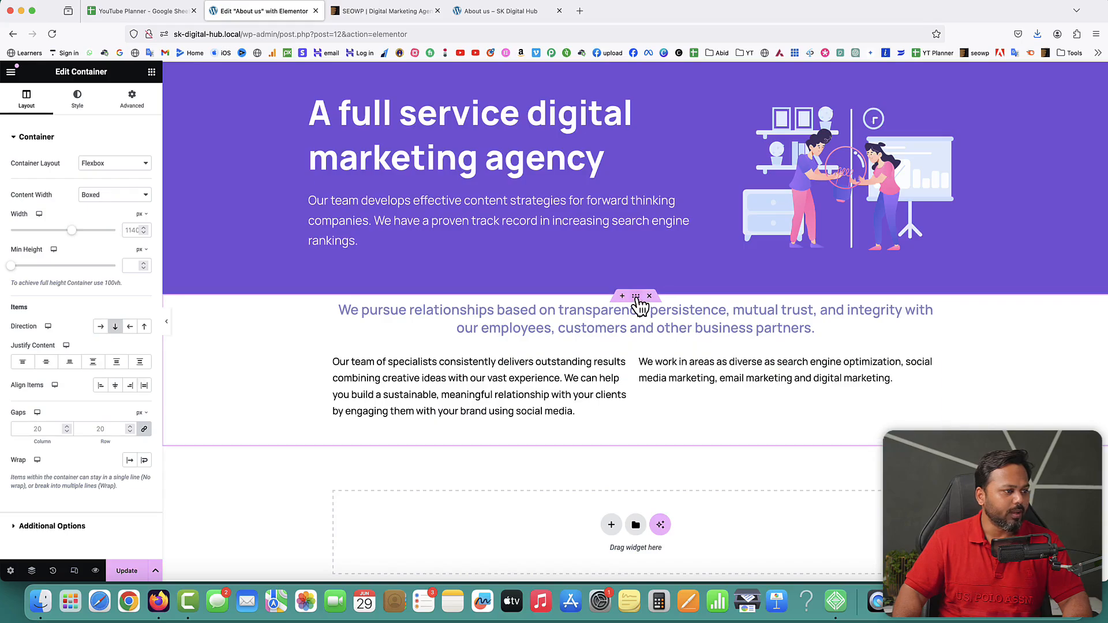
Unlink the outer section container's margins and set its top margin to 70 px.
left_click(132, 99)
left_click(144, 176)
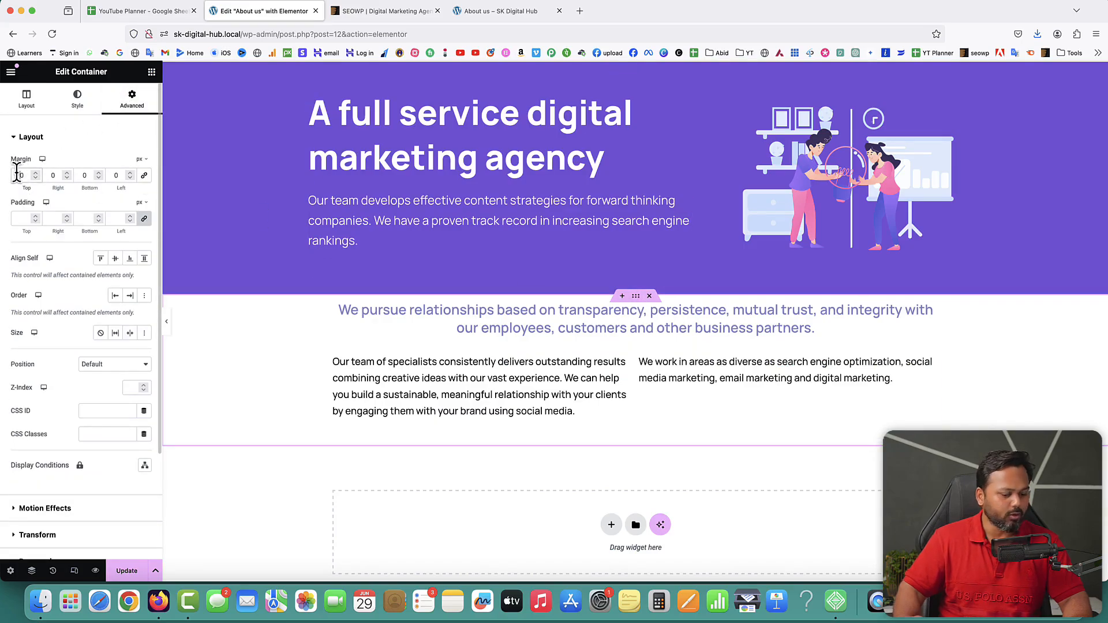
left_click(19, 175)
type("50")
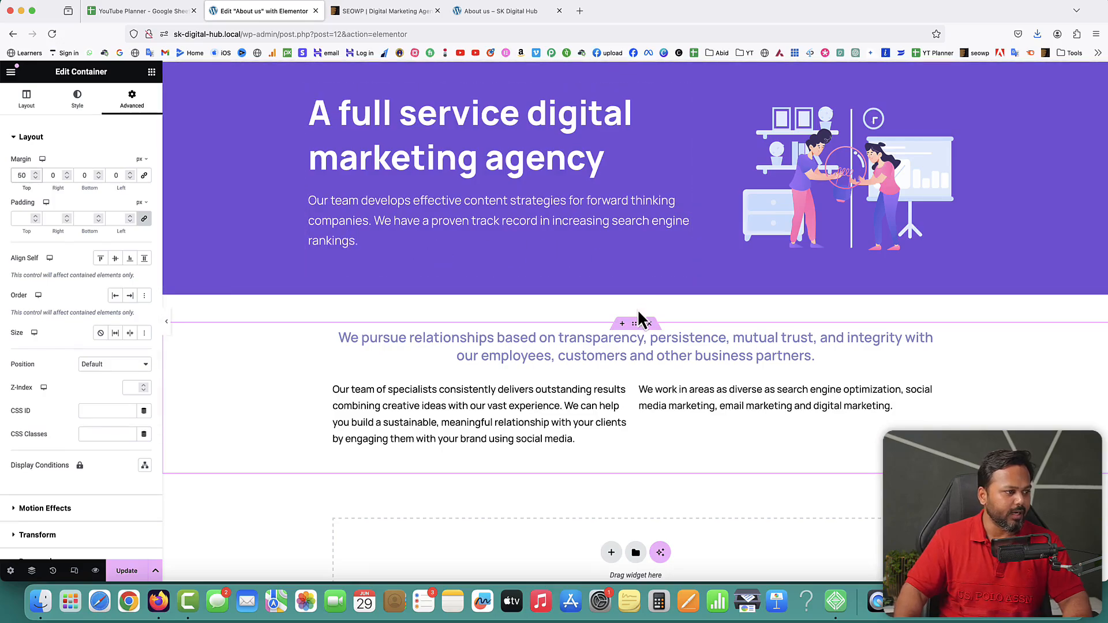
left_click(36, 173)
left_click(36, 173)
left_click(35, 174)
left_click(35, 174)
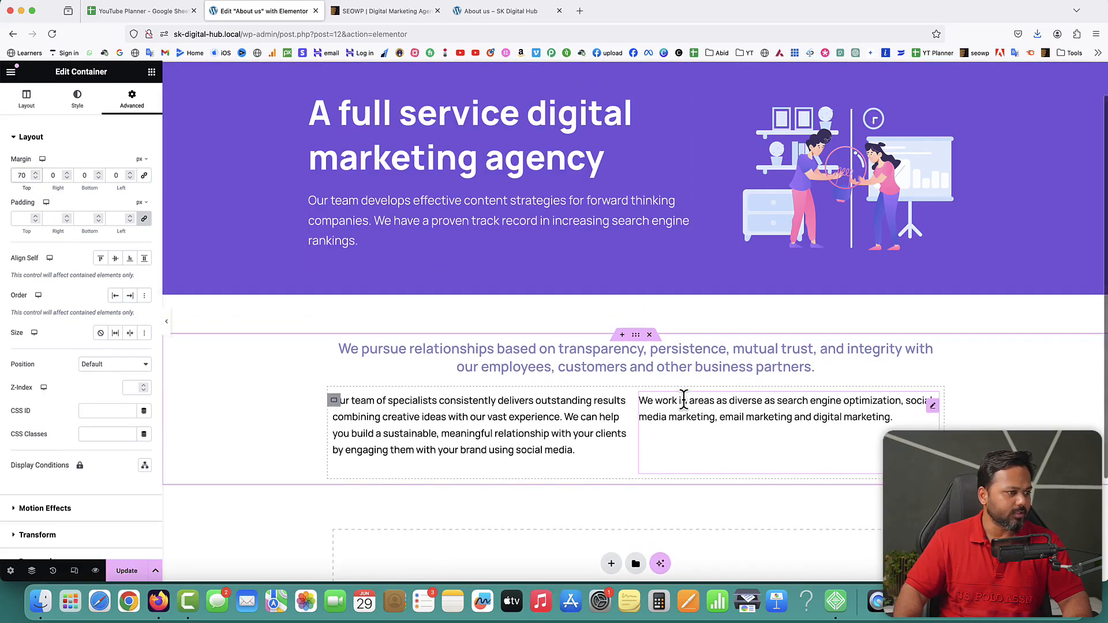
Unlink the margins of the inner container holding the two text columns and set its top margin to 40 px.
left_click(334, 402)
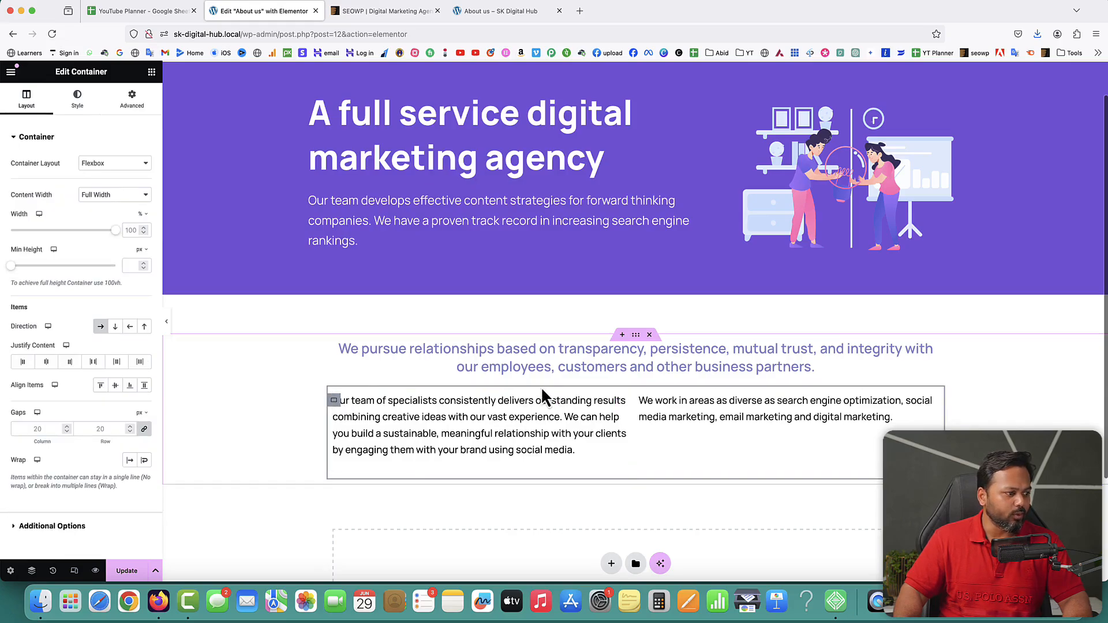
left_click(131, 102)
left_click(145, 176)
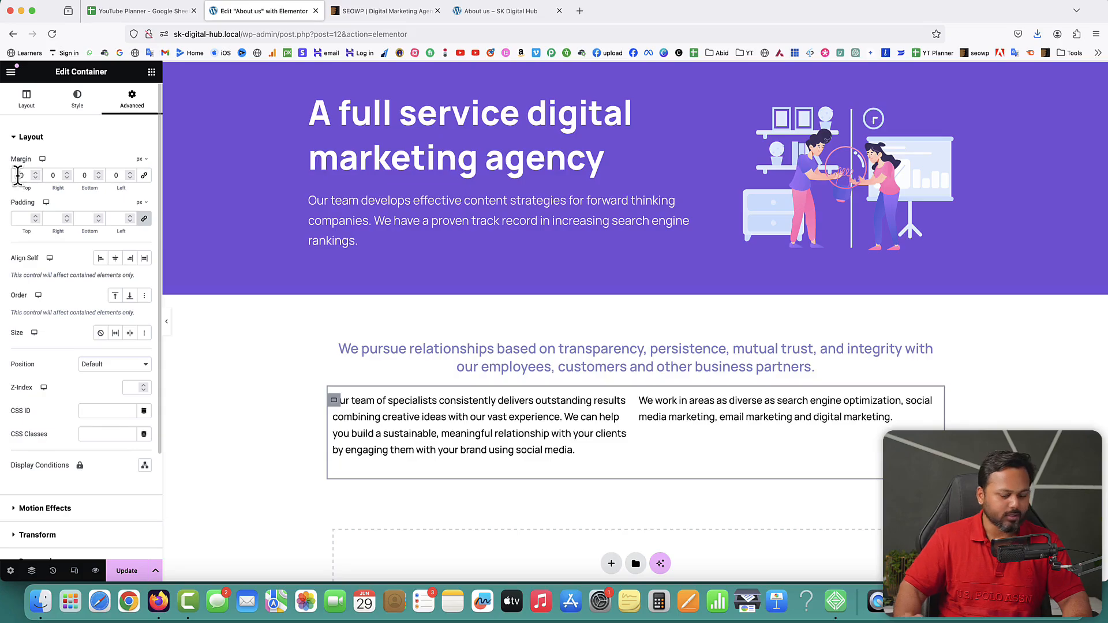
double_click(18, 176)
type("40")
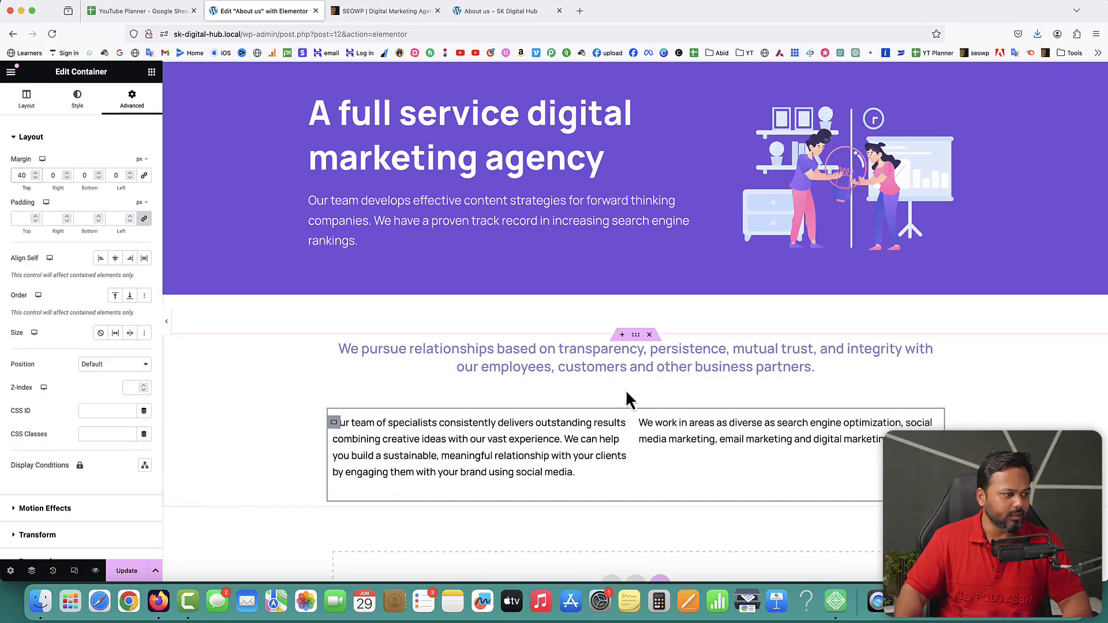
Set the outer section container's bottom margin to 70 px.
scroll(743, 437, "down", 2)
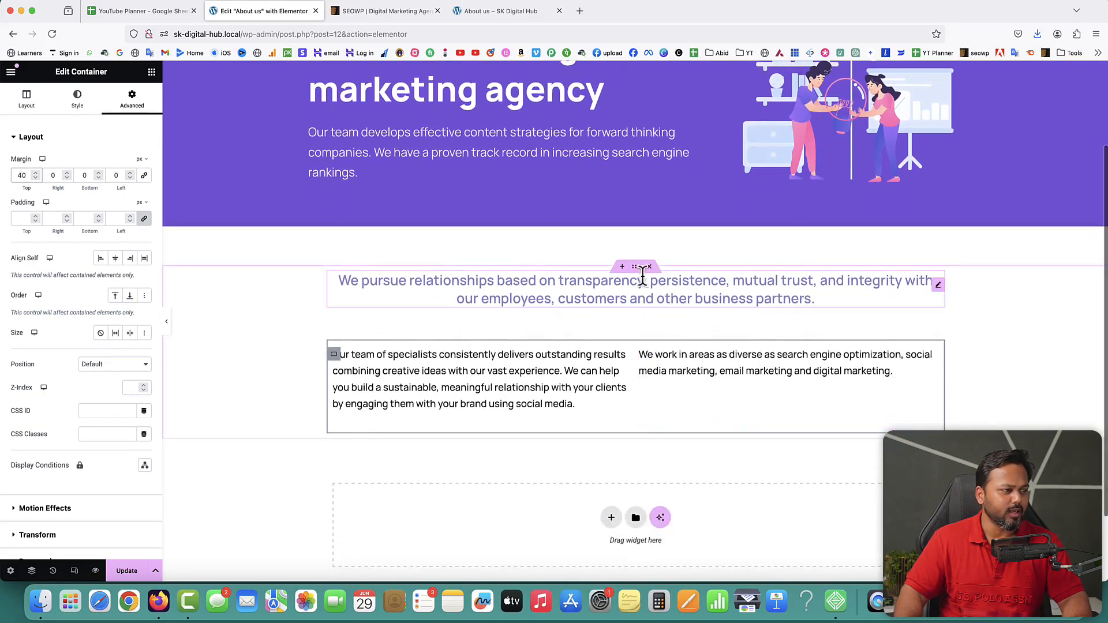
left_click(638, 268)
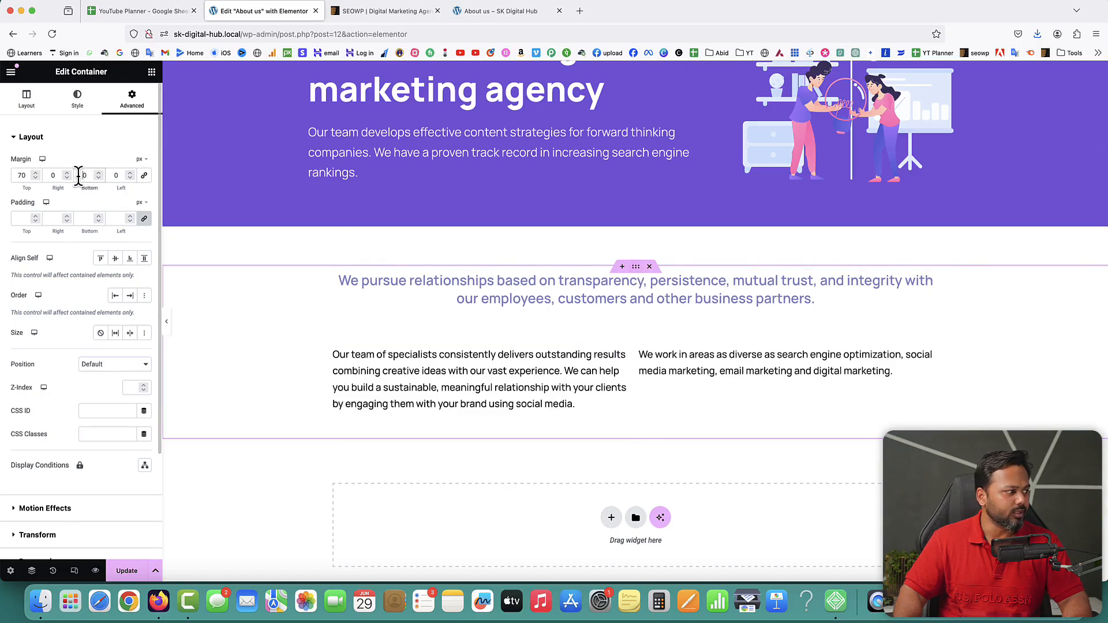
type("7")
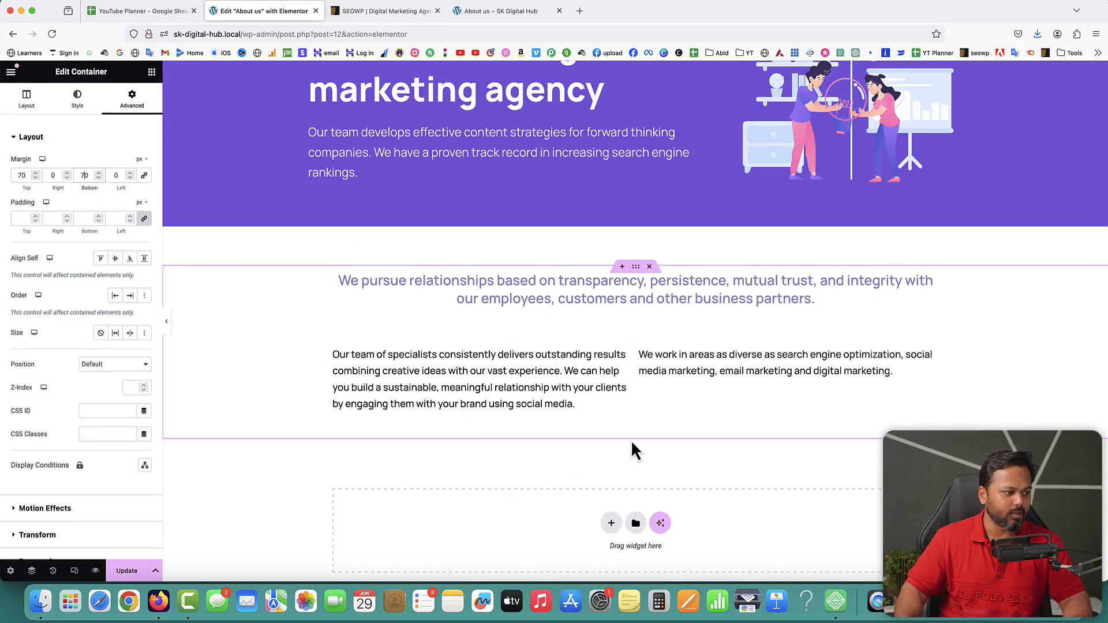
Save the About us page changes and view the coloured counter cards on the SEOWP reference page.
left_click(133, 571)
key("ctrl+Tab")
scroll(663, 252, "down", 4)
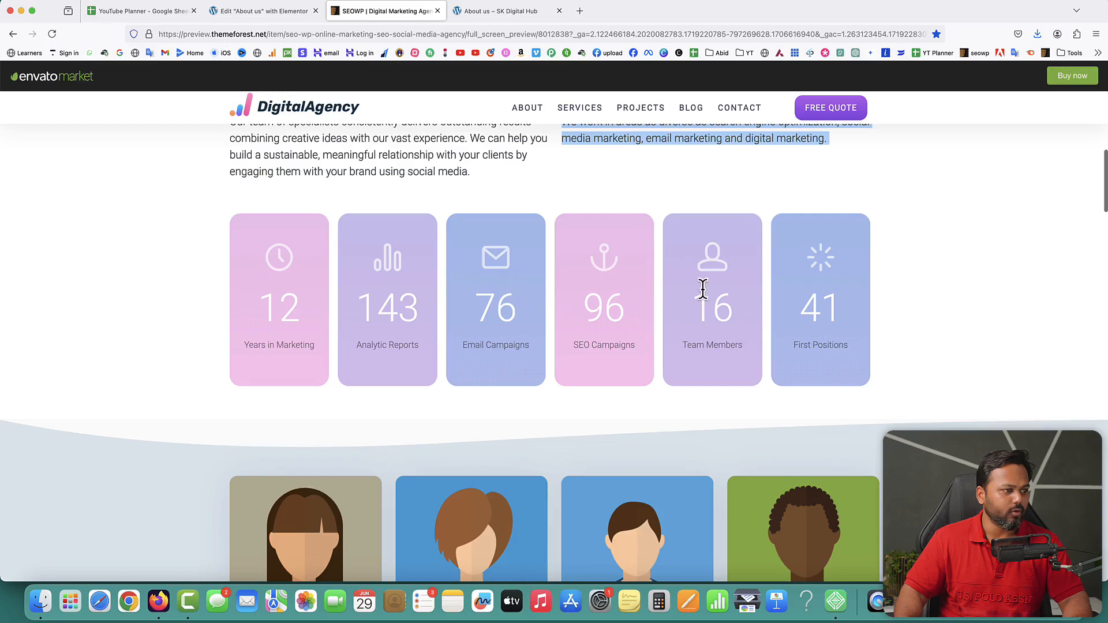
left_click(931, 295)
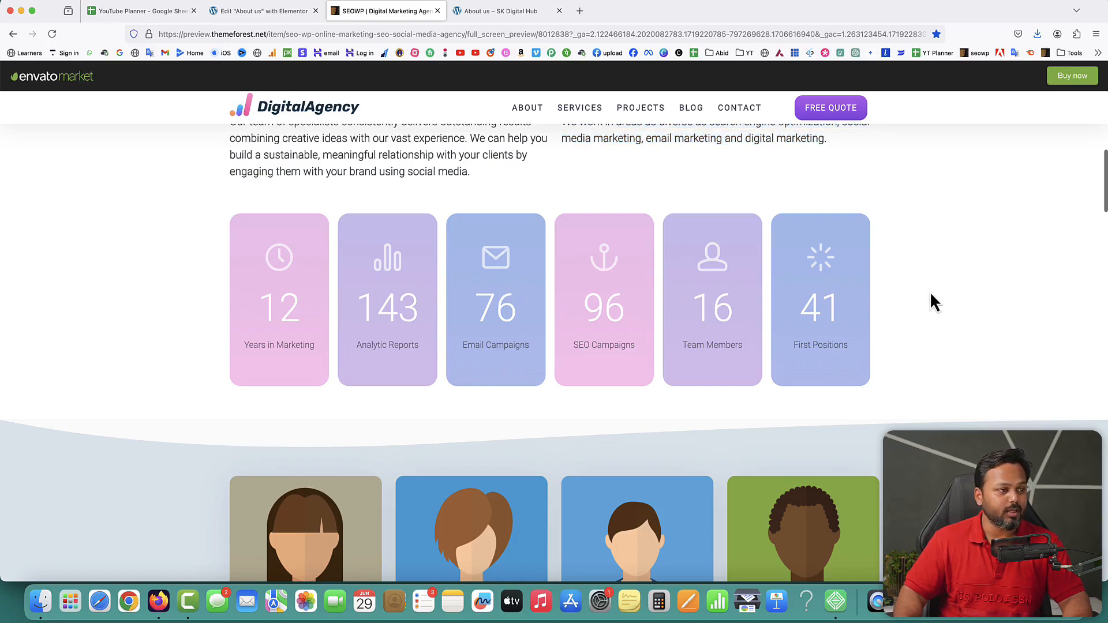
Reload the SEOWP preview, open the DigitalAgency demo's About page and bring up its row of counter cards.
left_click(52, 34)
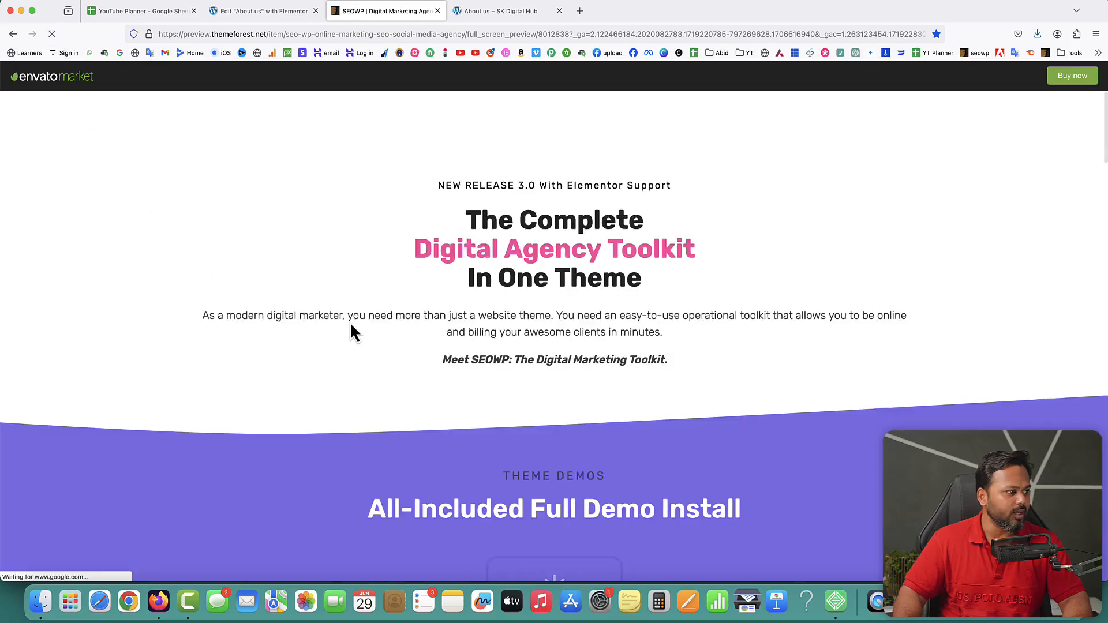
scroll(353, 332, "down", 5)
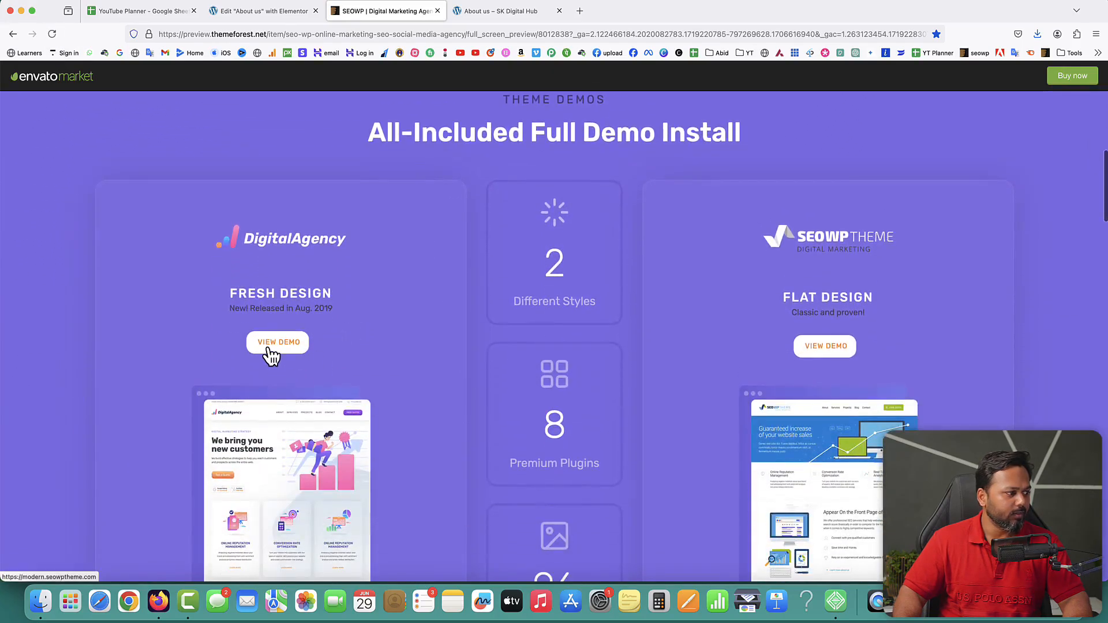
left_click(269, 349)
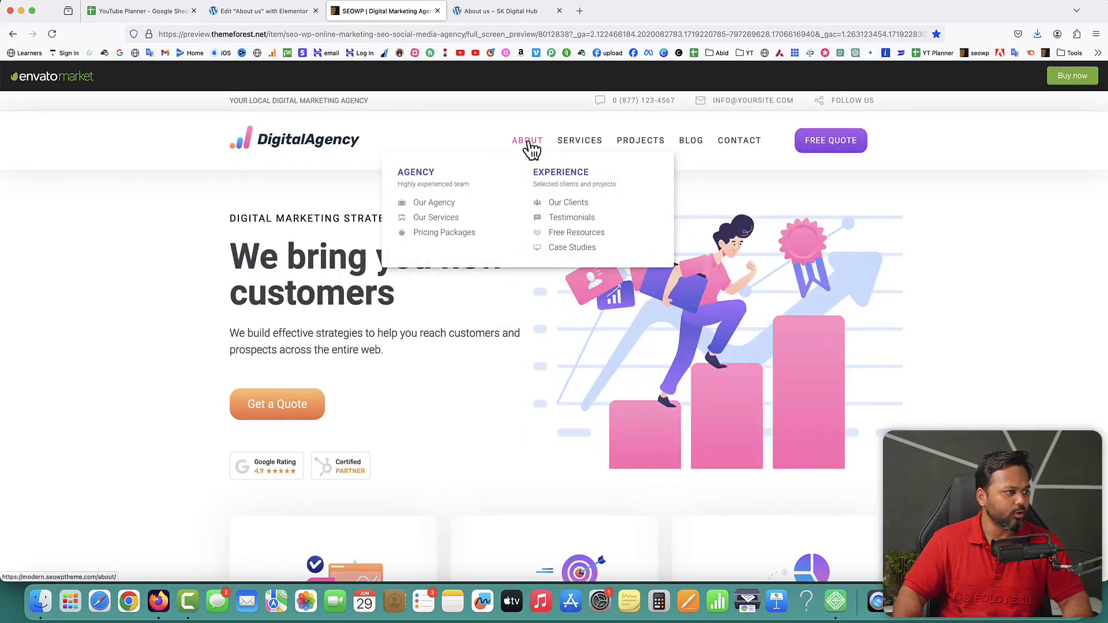
left_click(528, 142)
scroll(618, 346, "down", 6)
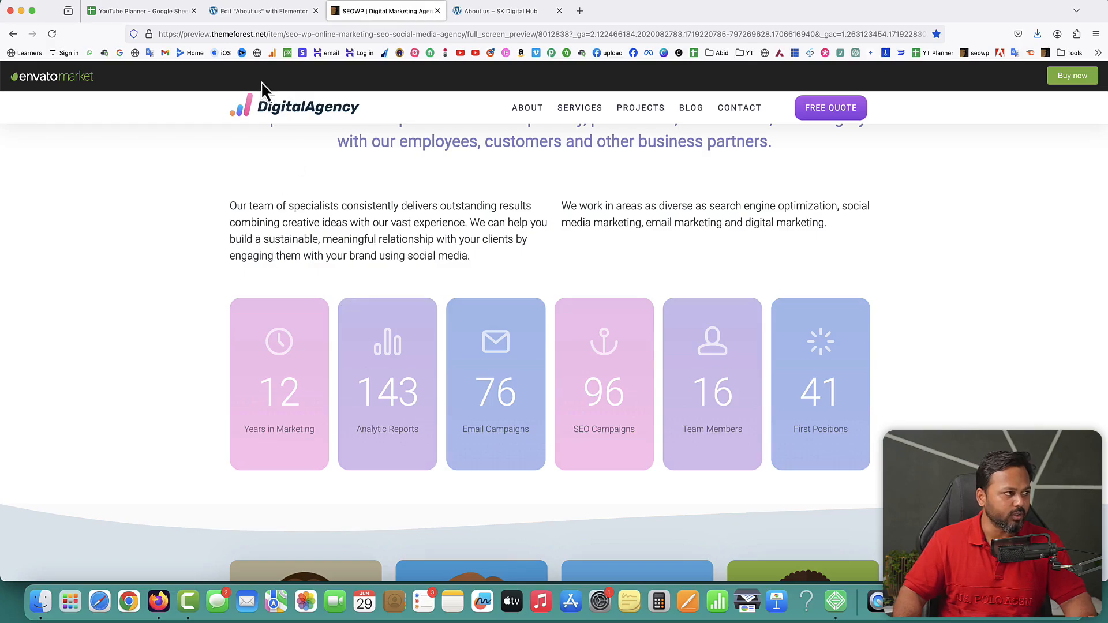
In the Elementor editor, add a two-column container below the text section and compare it with the reference's row of counter cards.
left_click(289, 11)
scroll(781, 270, "down", 3)
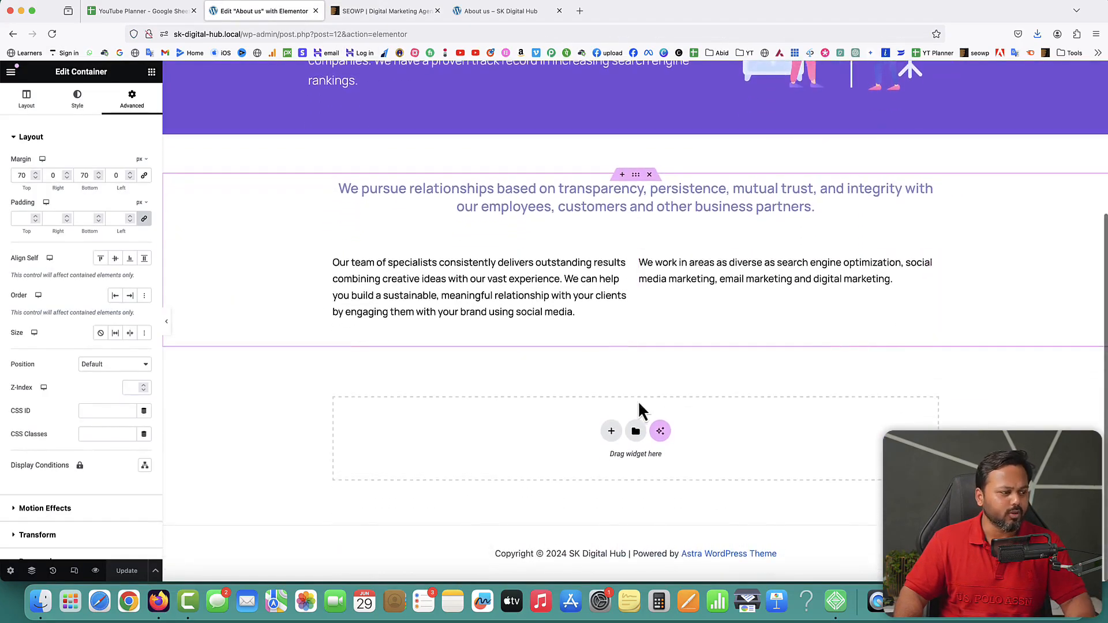
left_click(612, 432)
left_click(610, 476)
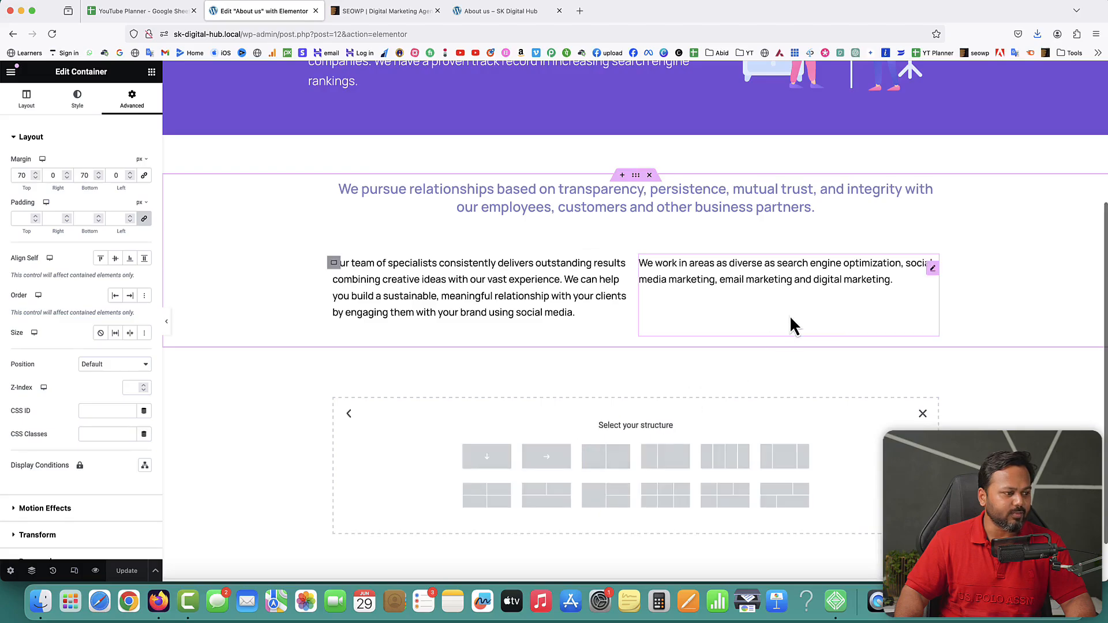
scroll(791, 316, "down", 2)
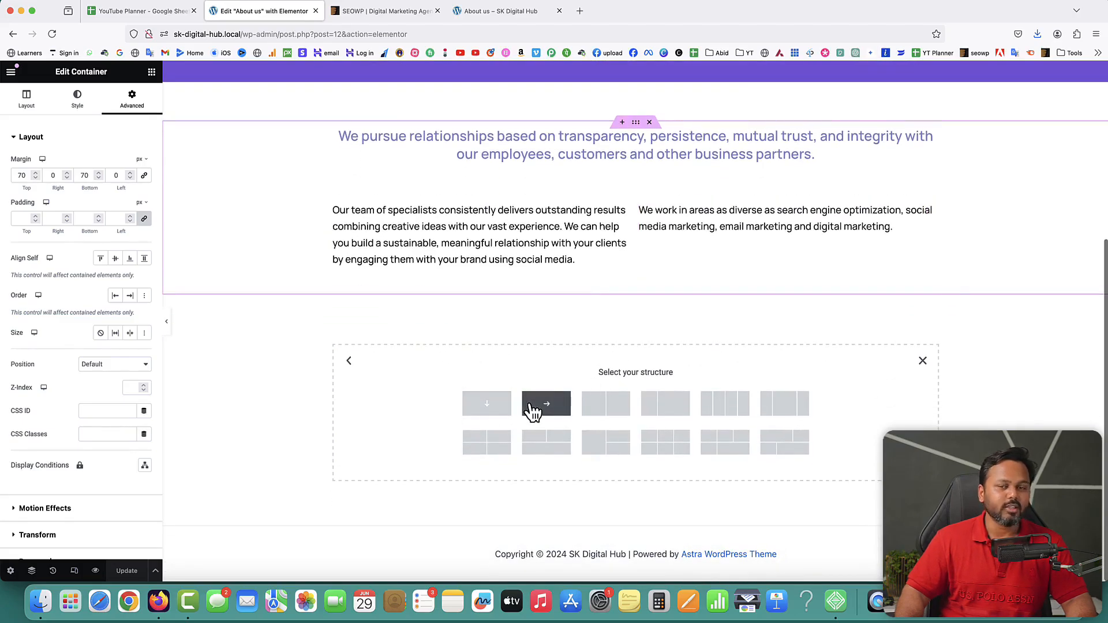
left_click(606, 404)
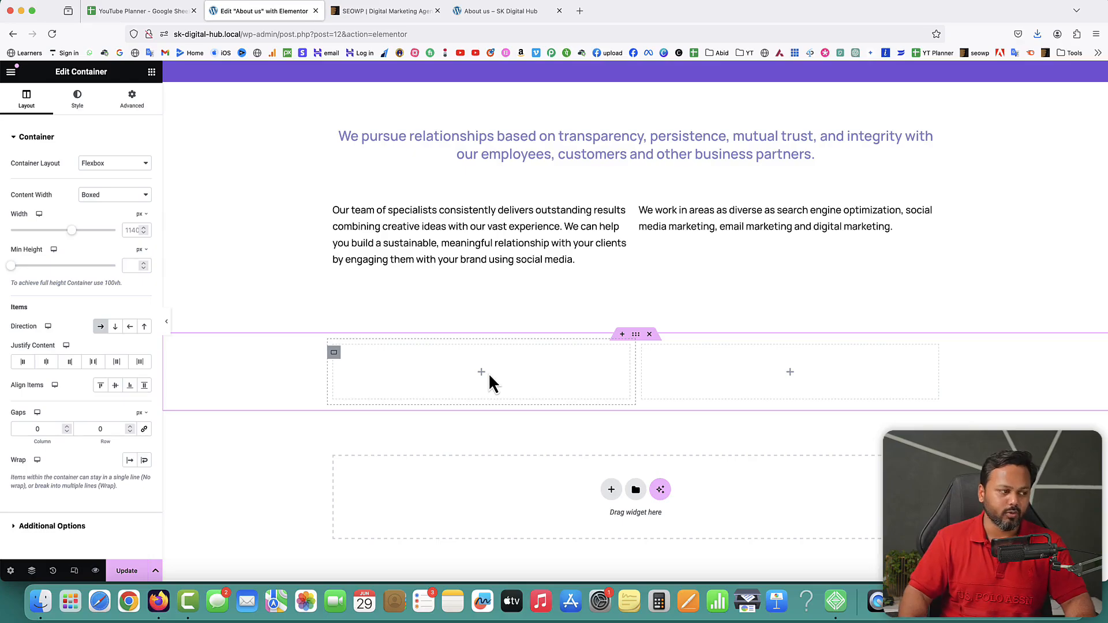
left_click(404, 12)
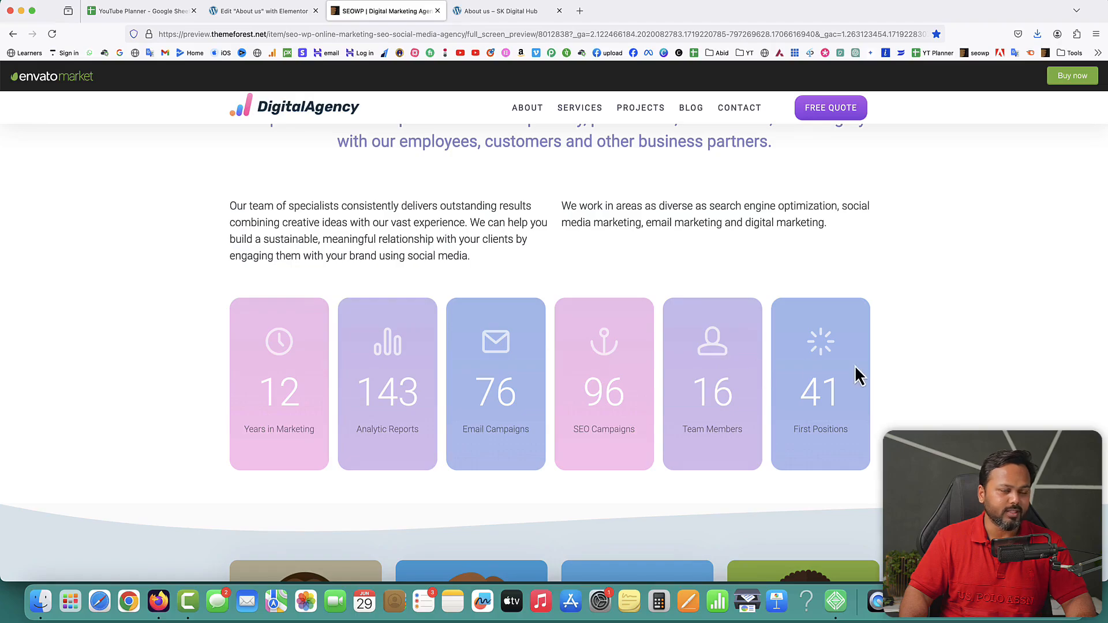
left_click(234, 12)
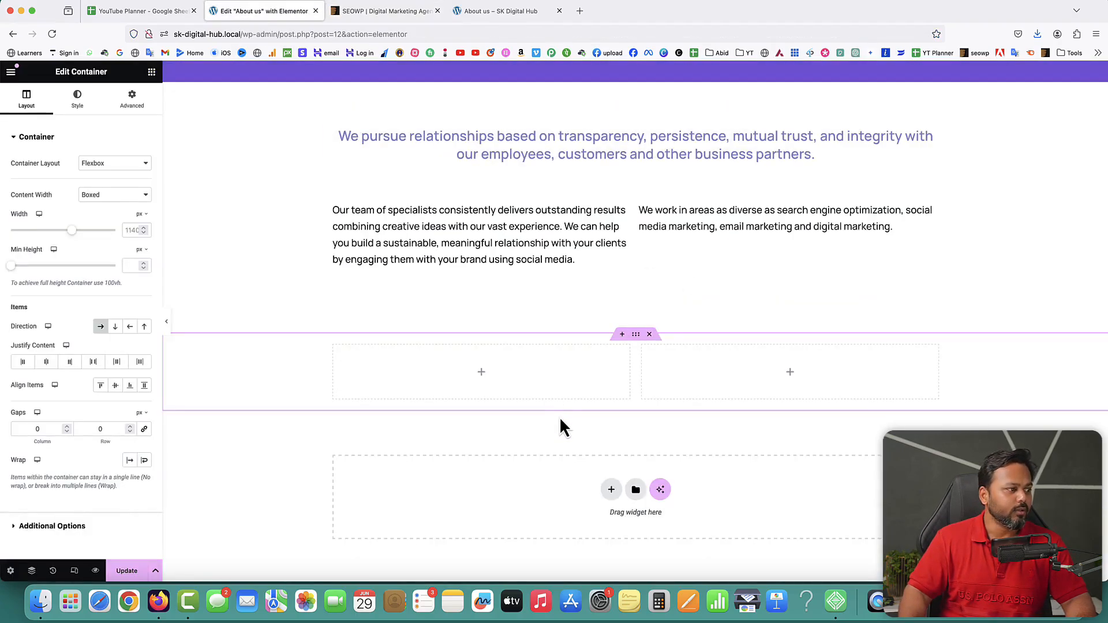
Add four new containers one after another to the two-column row for the counter cards.
right_click(642, 353)
left_click(680, 334)
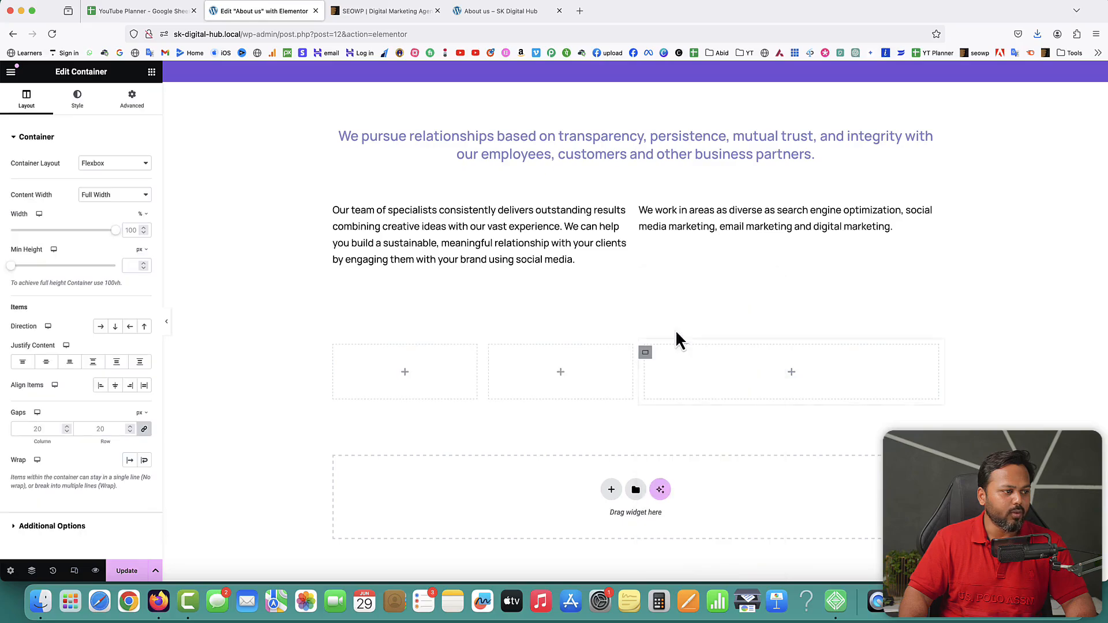
right_click(651, 355)
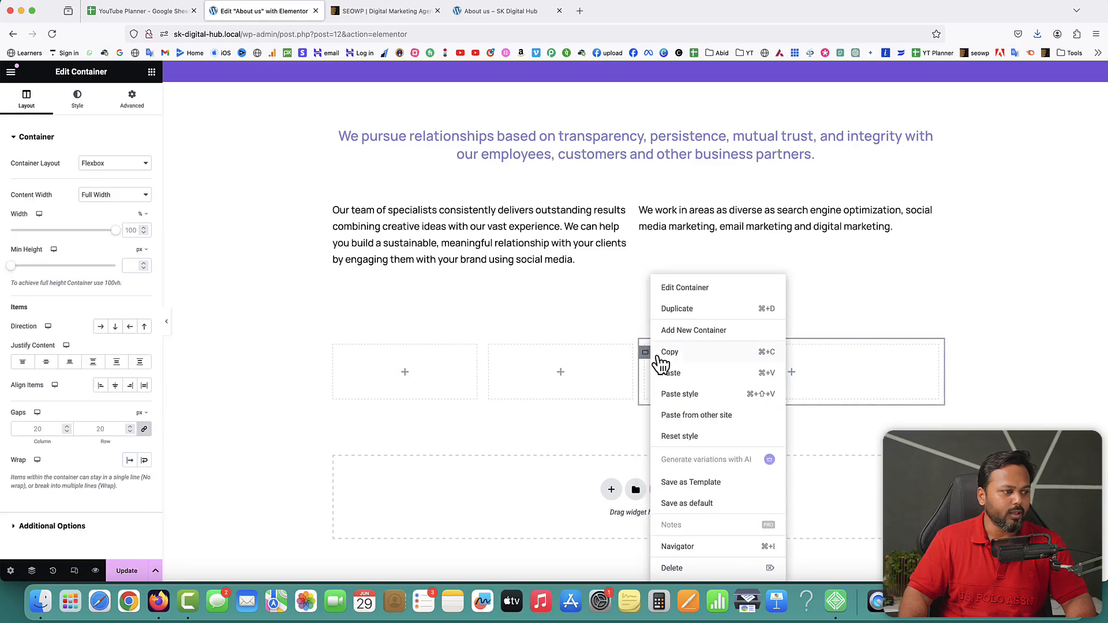
left_click(687, 334)
right_click(748, 355)
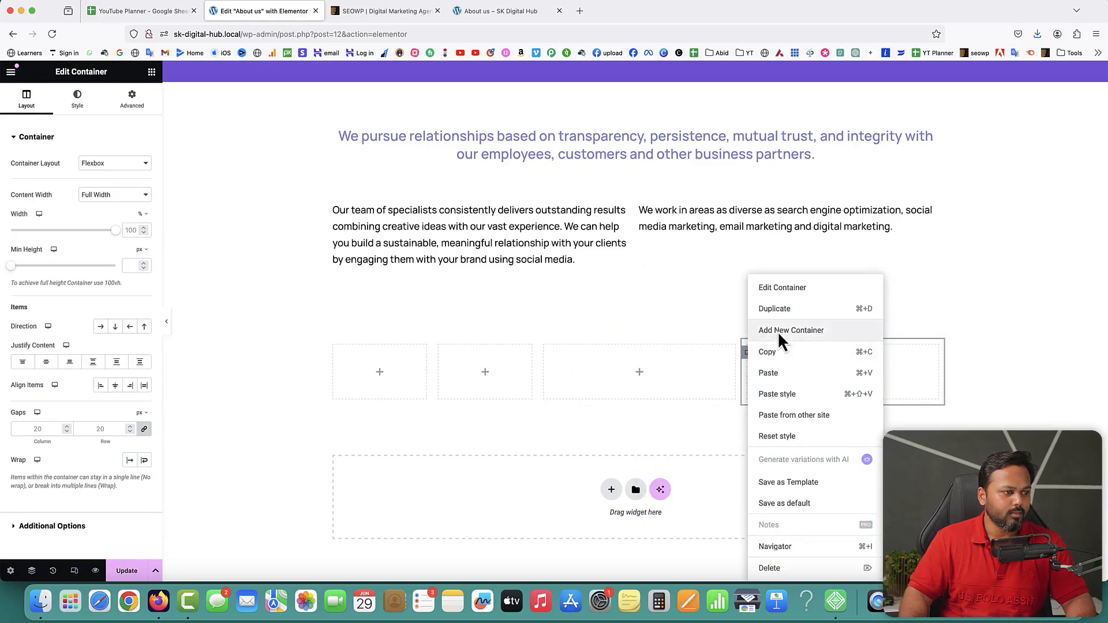
left_click(781, 333)
right_click(799, 354)
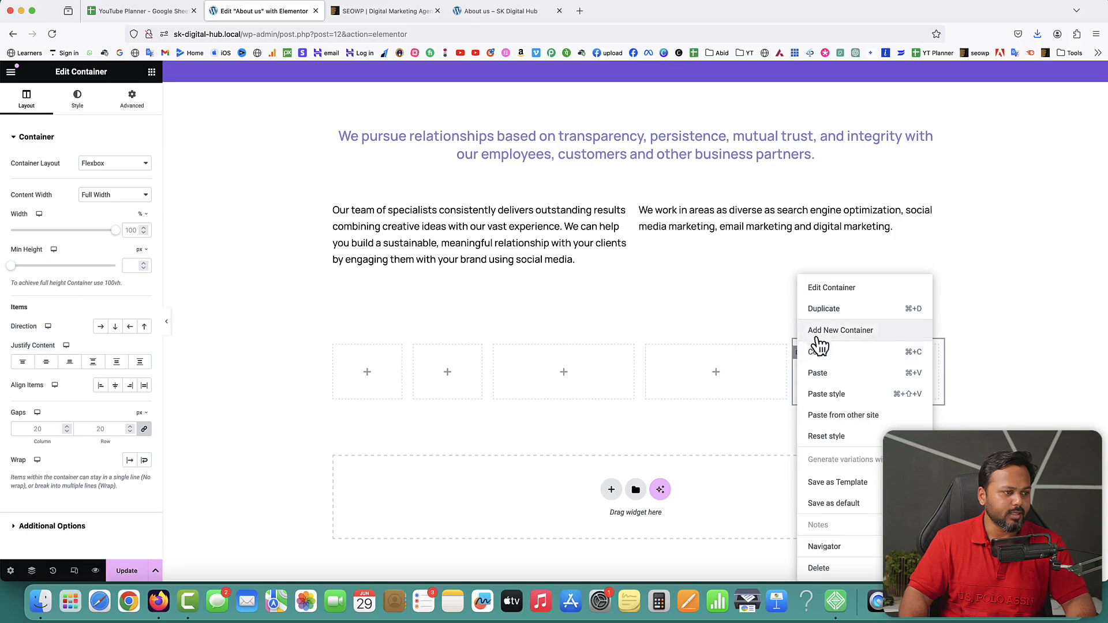
left_click(814, 334)
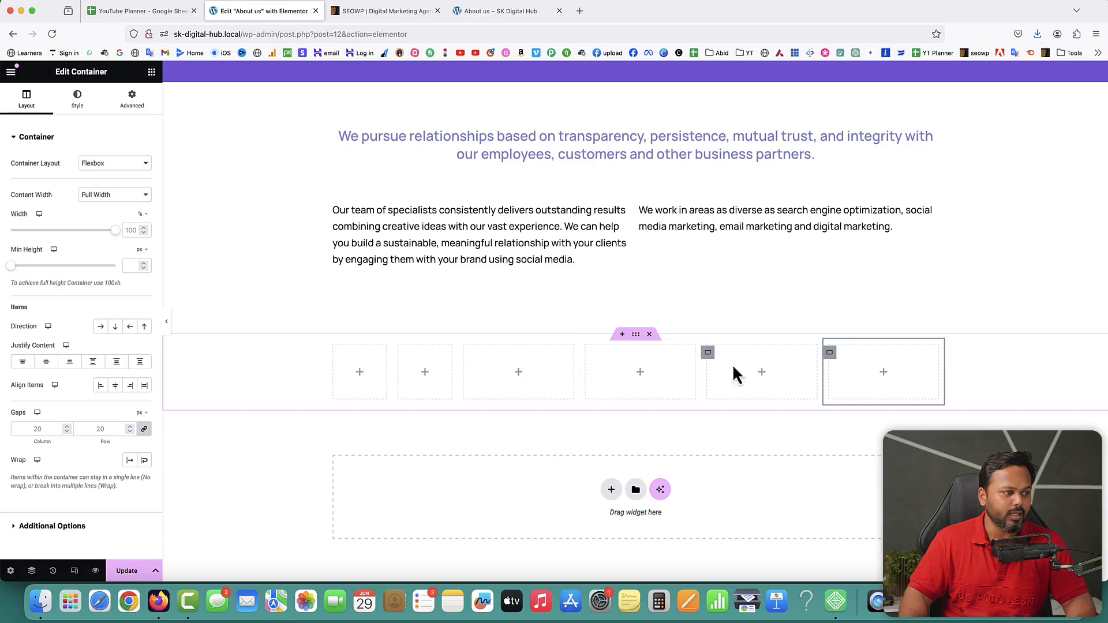
Delete the two narrow original columns and add two new containers at the end of the row.
right_click(339, 364)
left_click(382, 569)
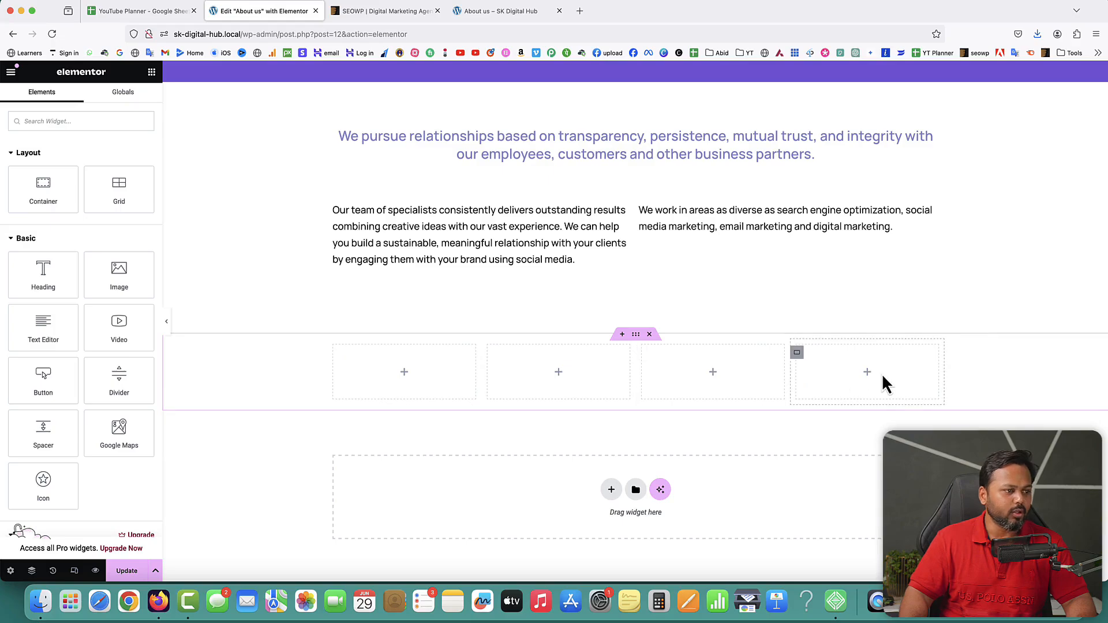
right_click(802, 355)
left_click(823, 329)
right_click(827, 353)
left_click(862, 331)
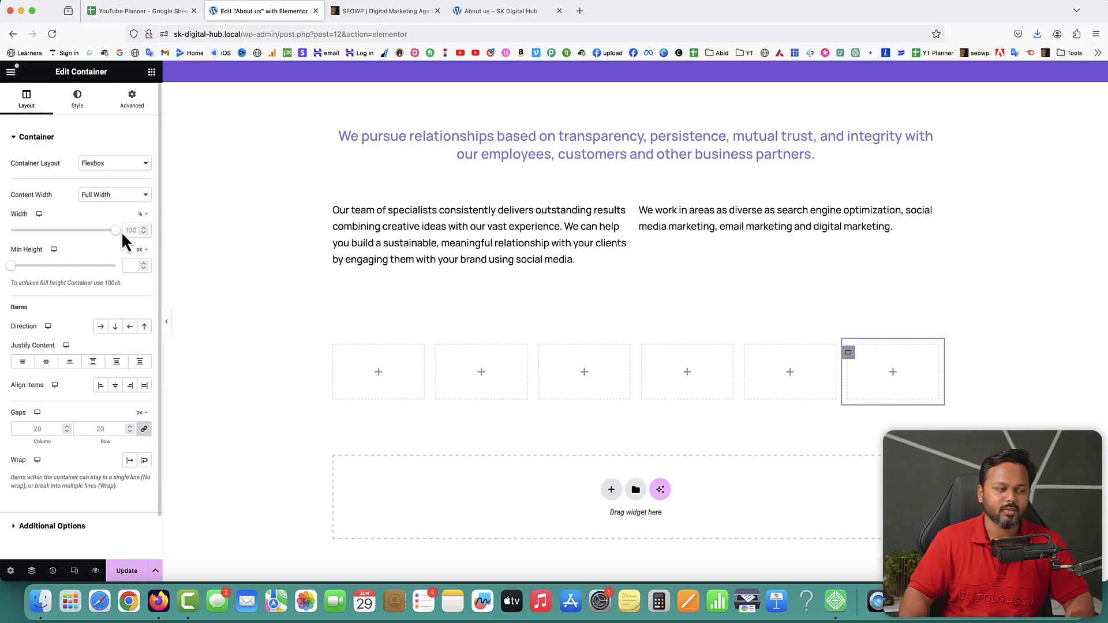
Inspect the "Years in Marketing" card on the SEOWP reference page and sample its pink background with the eyedropper.
left_click(396, 11)
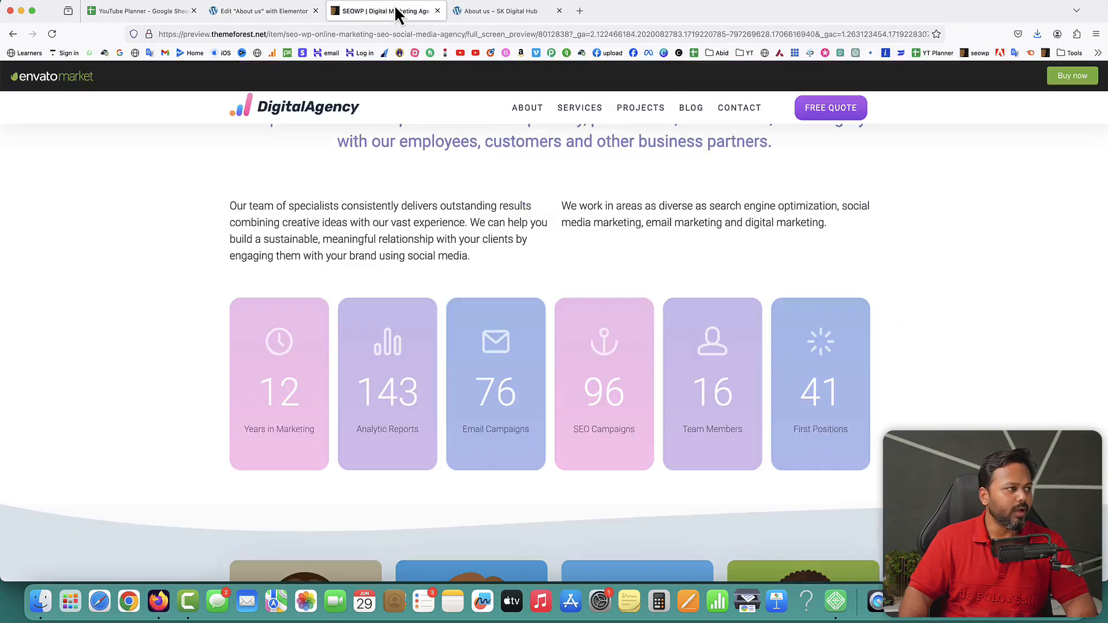
scroll(262, 321, "down", 2)
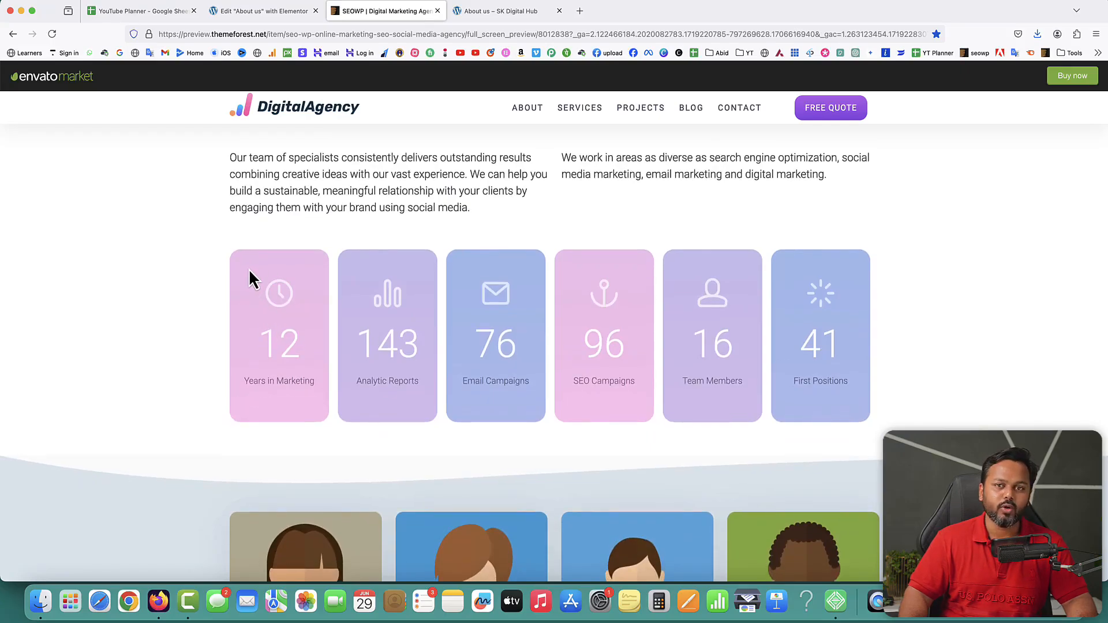
scroll(250, 271, "down", 1)
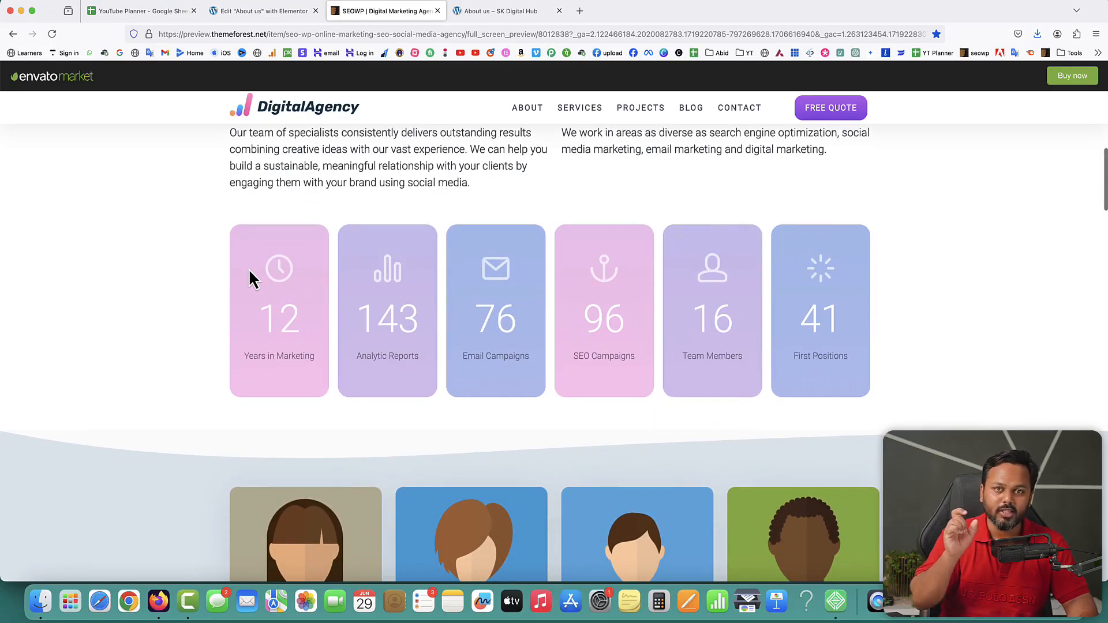
right_click(244, 246)
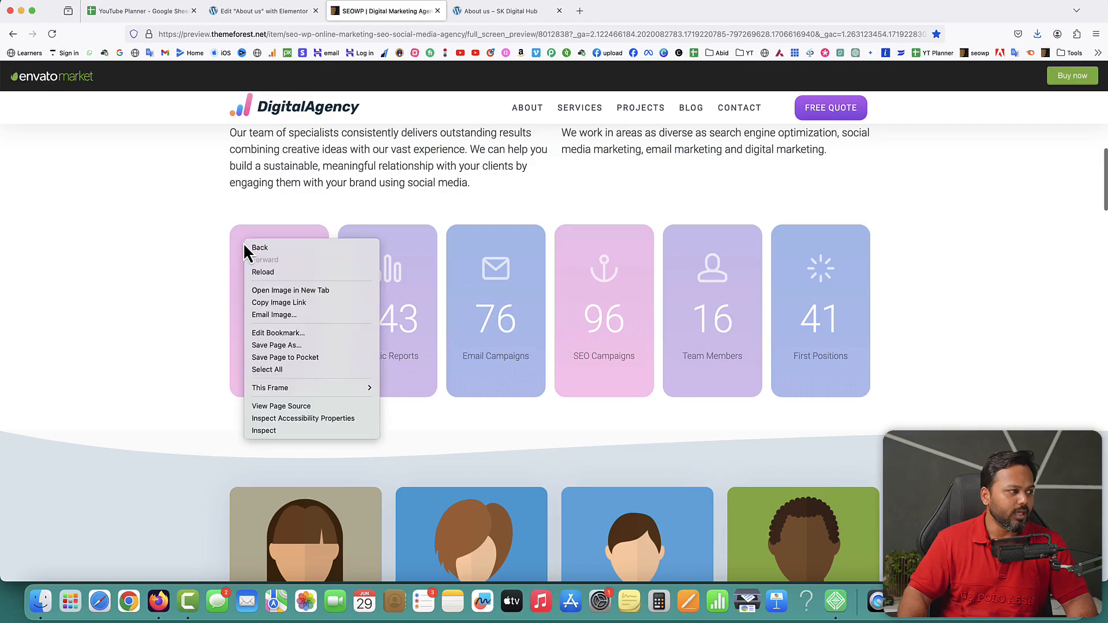
left_click(263, 431)
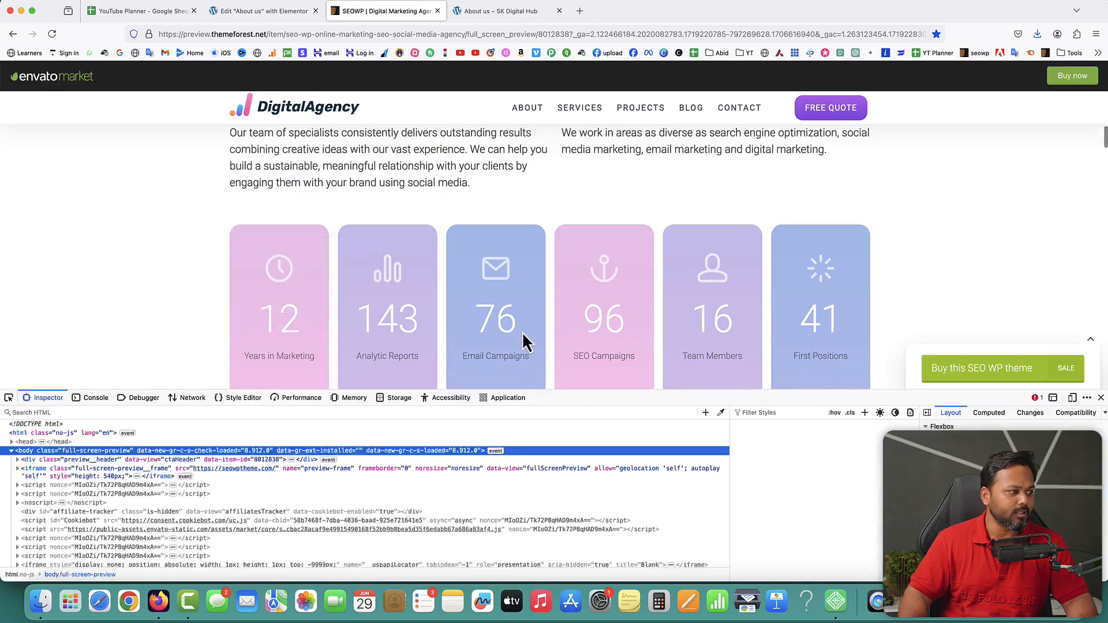
left_click(721, 413)
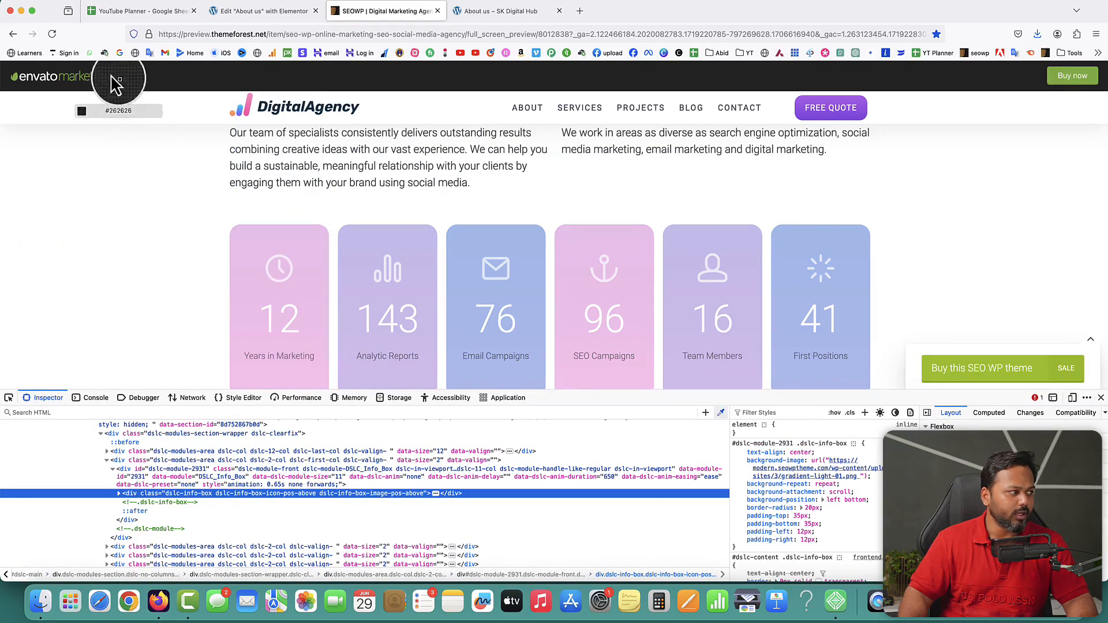
left_click(256, 244)
In the Elementor editor, give the first column of the six-column row a classic background in colour #f0c5ed.
left_click(246, 12)
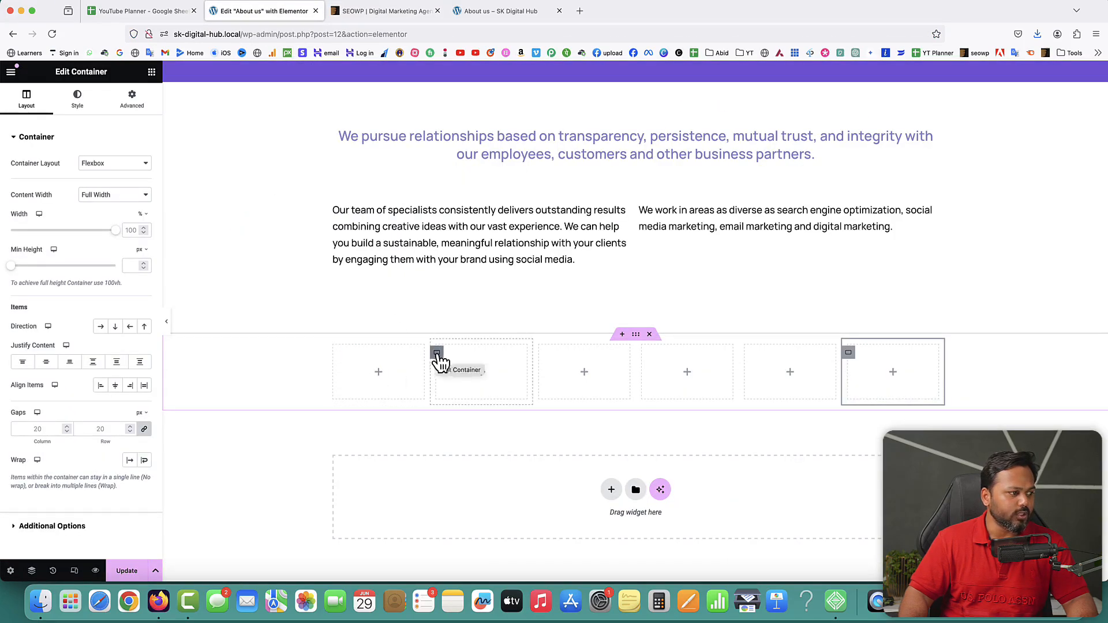
right_click(335, 354)
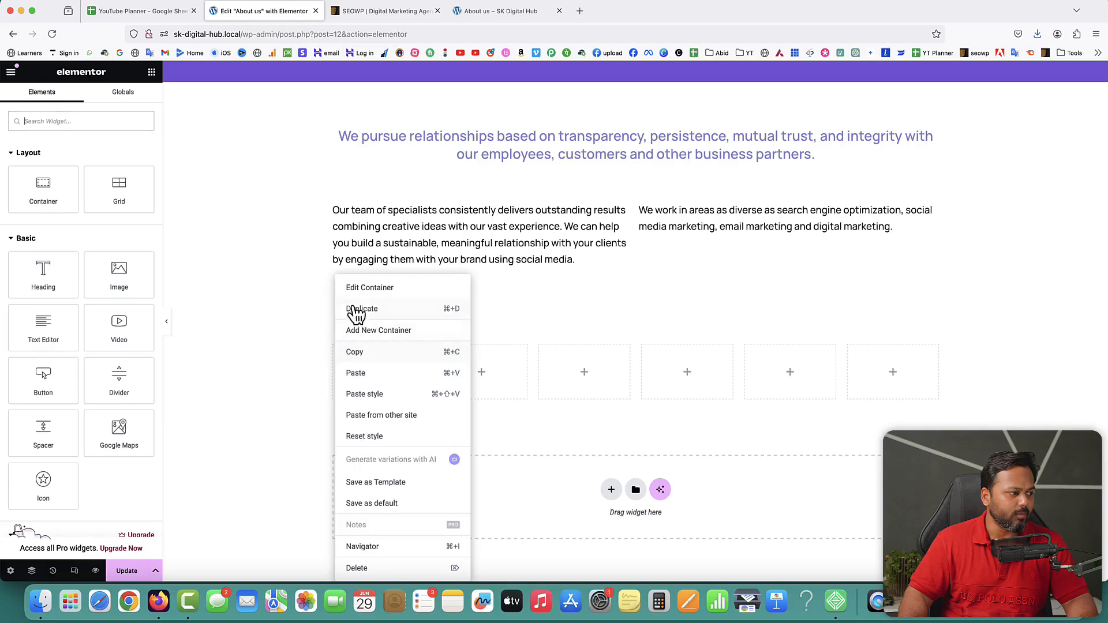
left_click(354, 287)
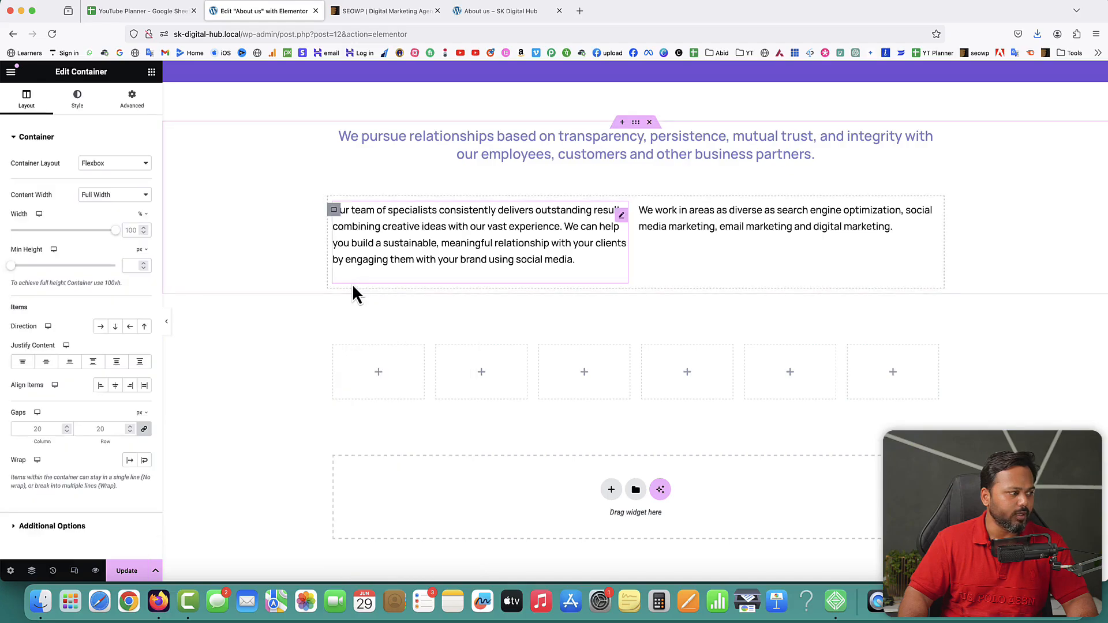
left_click(77, 100)
left_click(101, 187)
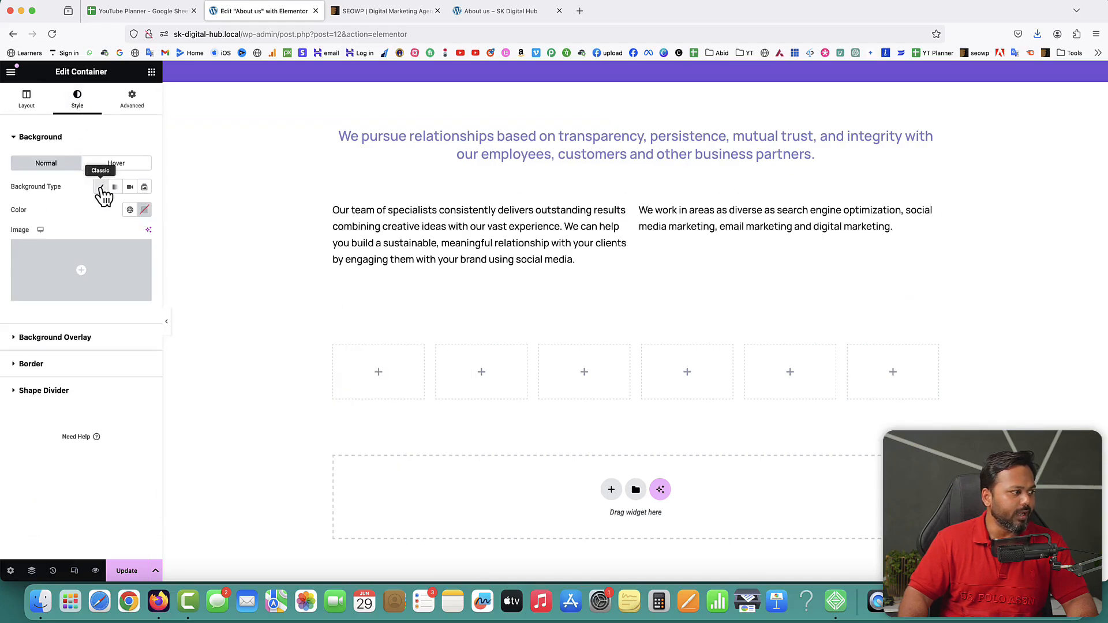
left_click(144, 211)
type("#f0c5ed")
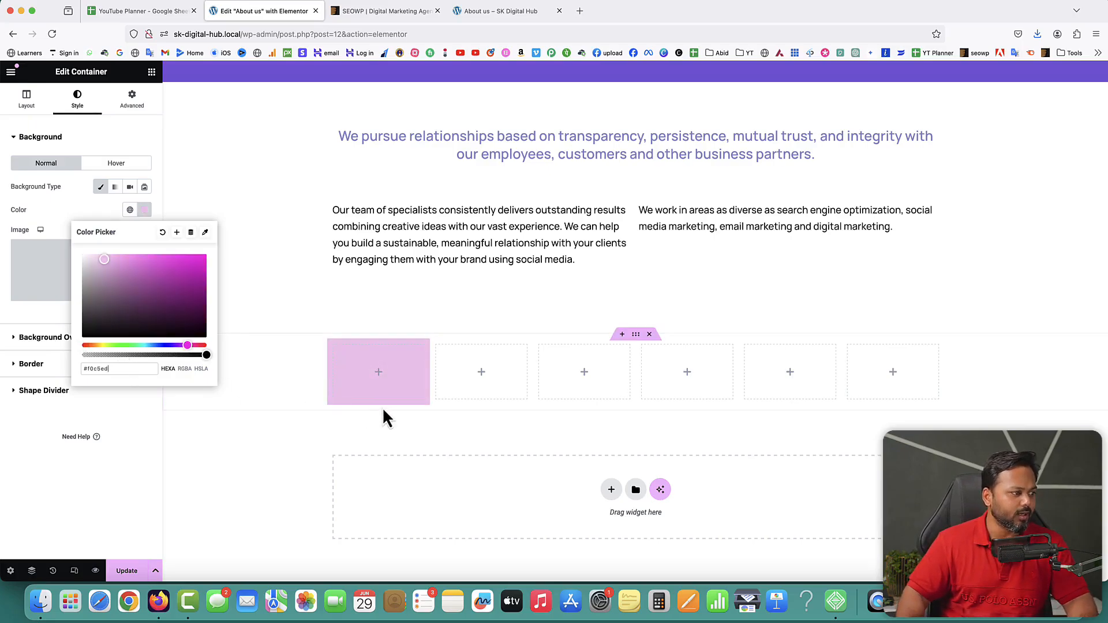
left_click(94, 474)
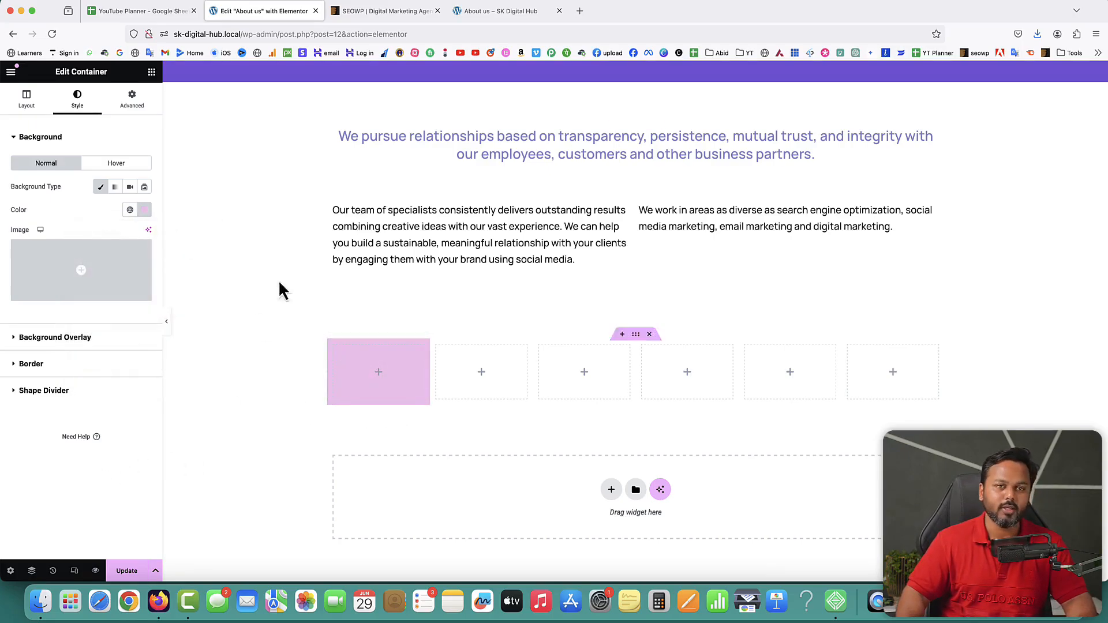
Check the first counter card on the SEOWP reference page, and add an Icon widget to the pink first column in Elementor.
left_click(402, 23)
scroll(271, 283, "down", 2)
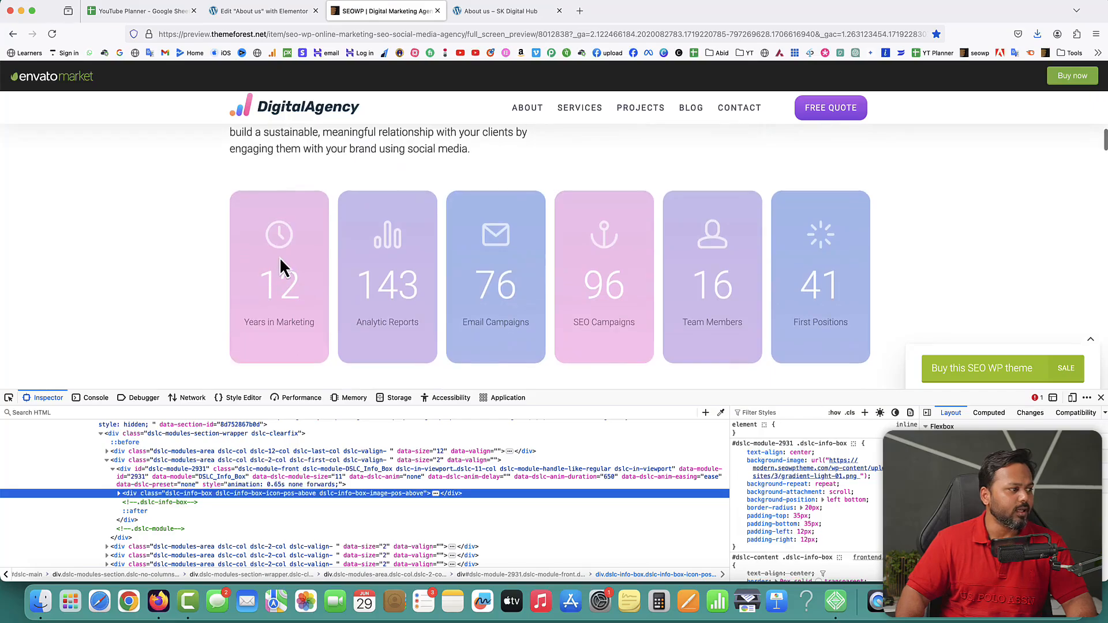
left_click(273, 23)
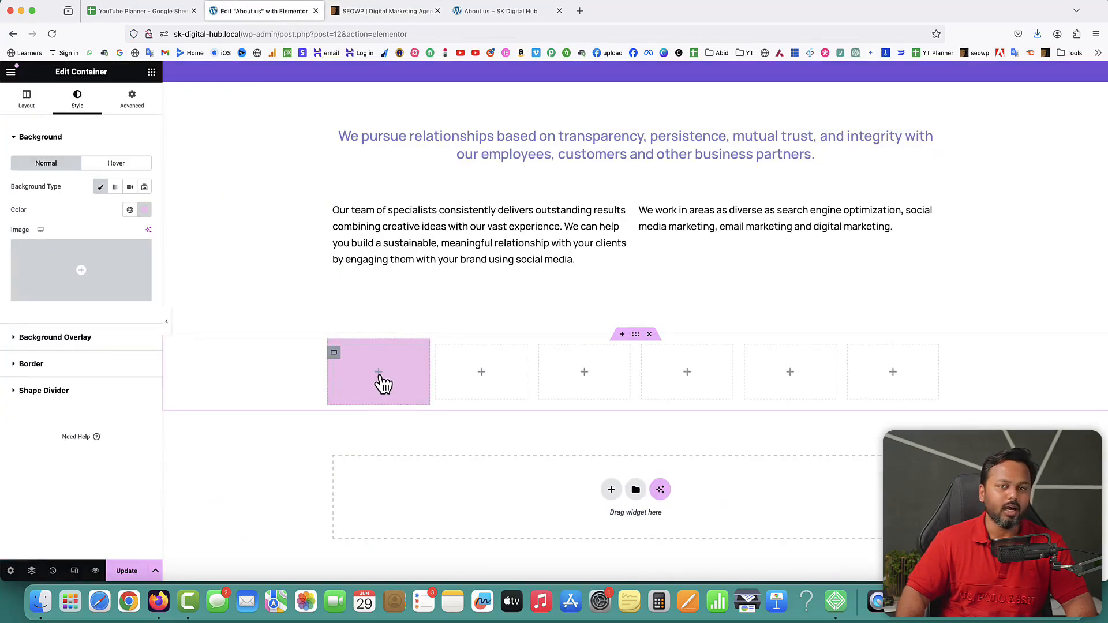
left_click(380, 373)
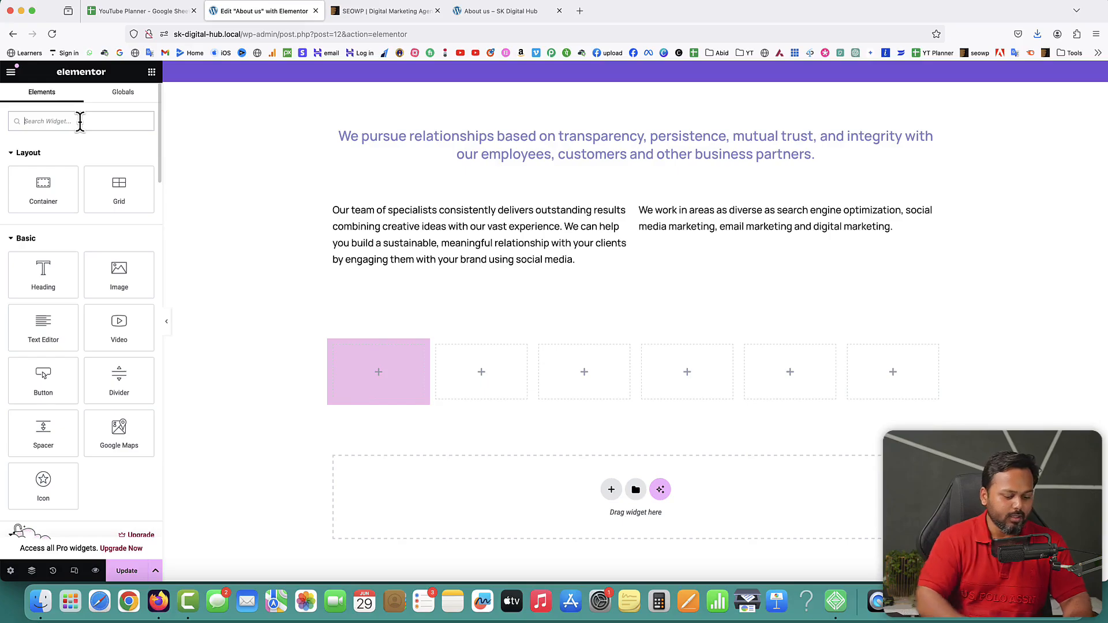
type("icon")
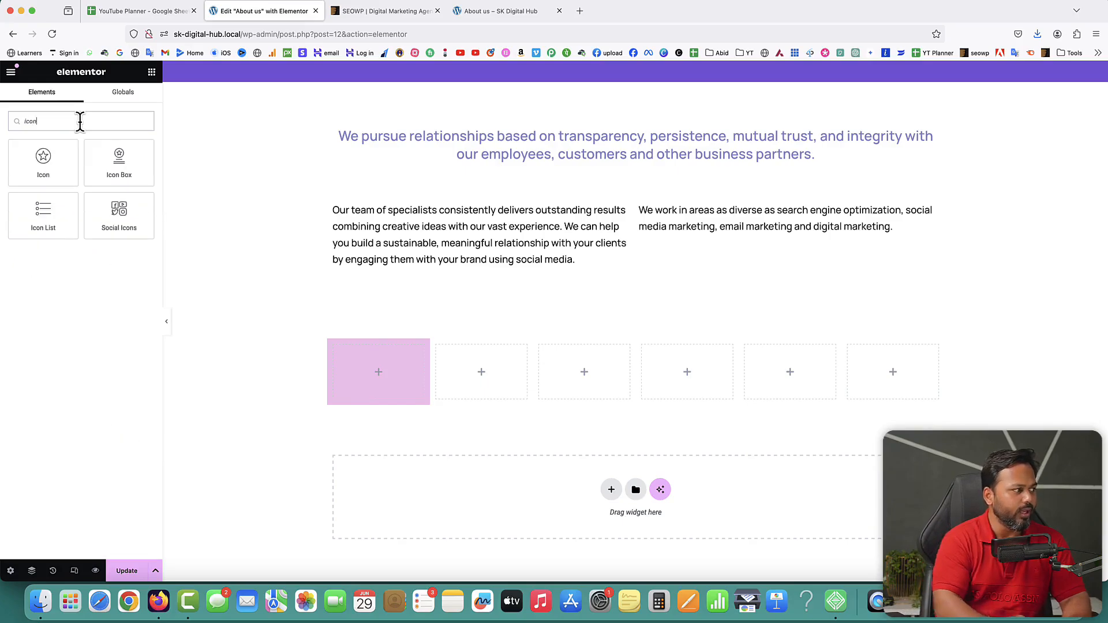
left_click_drag(38, 161, 365, 376)
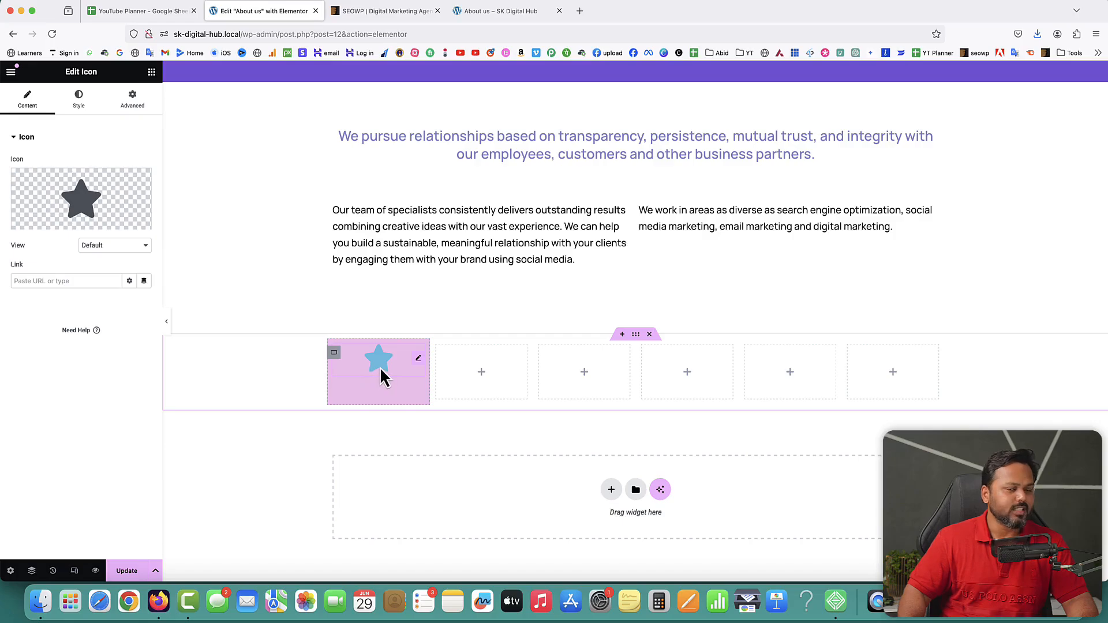
Replace the star icon in the first column with the outlined Clock icon from the icon library.
mouse_move(47, 203)
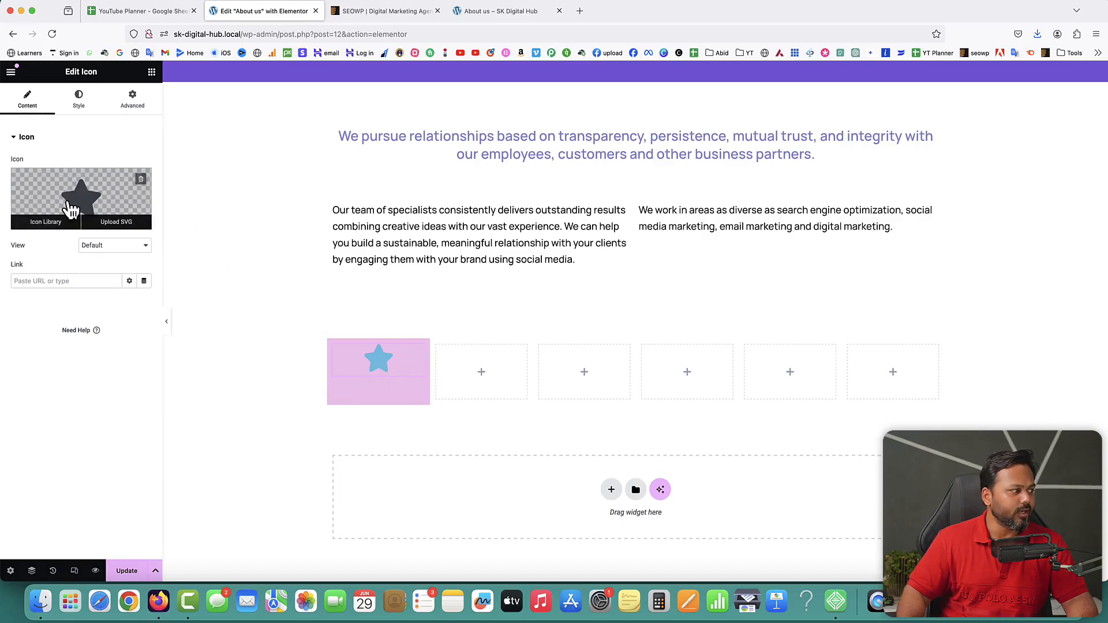
left_click(42, 223)
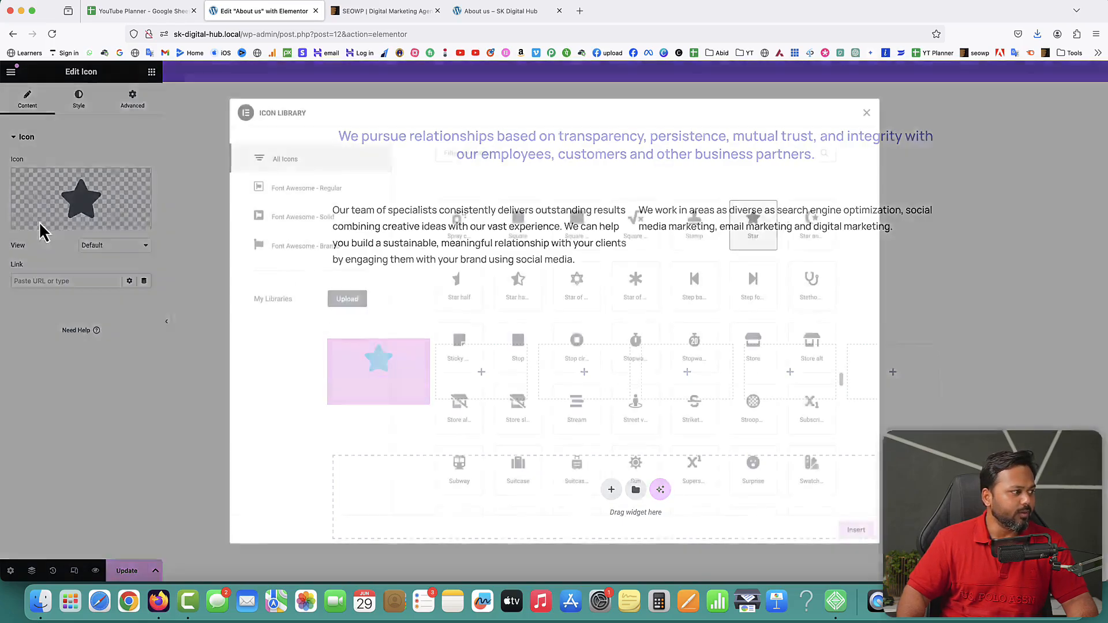
left_click(456, 150)
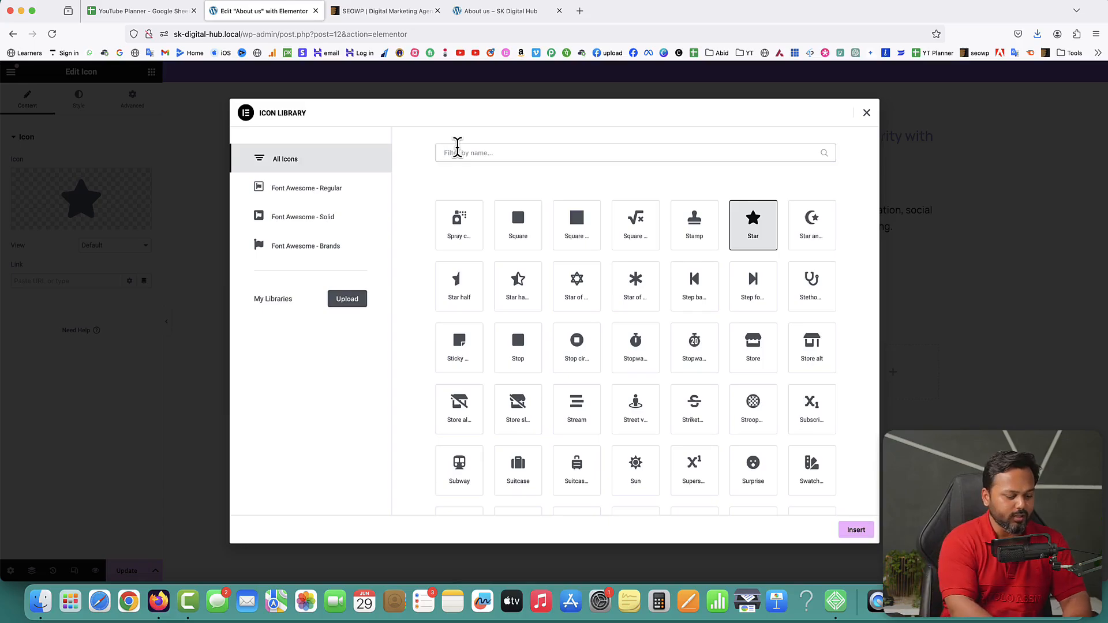
type("clock")
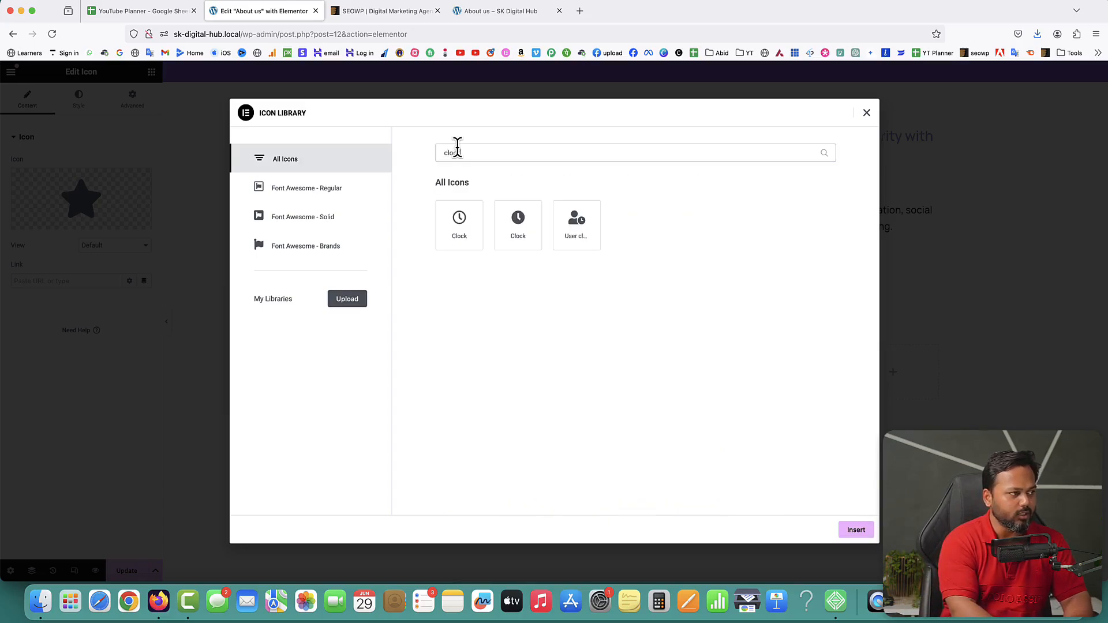
left_click(465, 227)
left_click(856, 529)
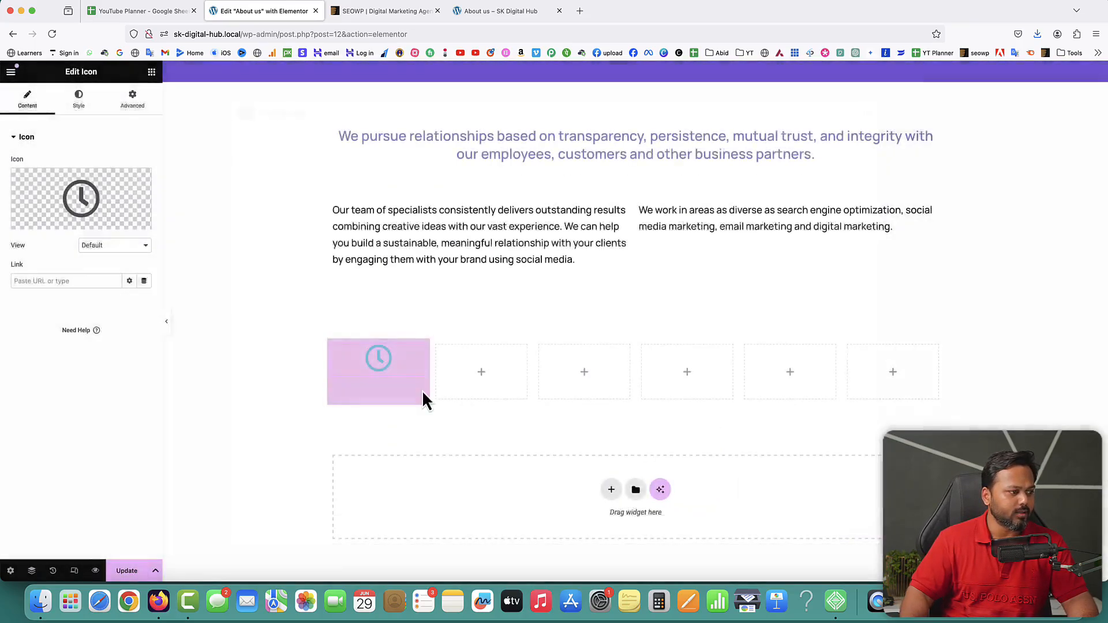
Compare with the reference card, and set the clock icon's primary colour to light grey #E6E6E6 and its size to 74 px.
left_click(386, 17)
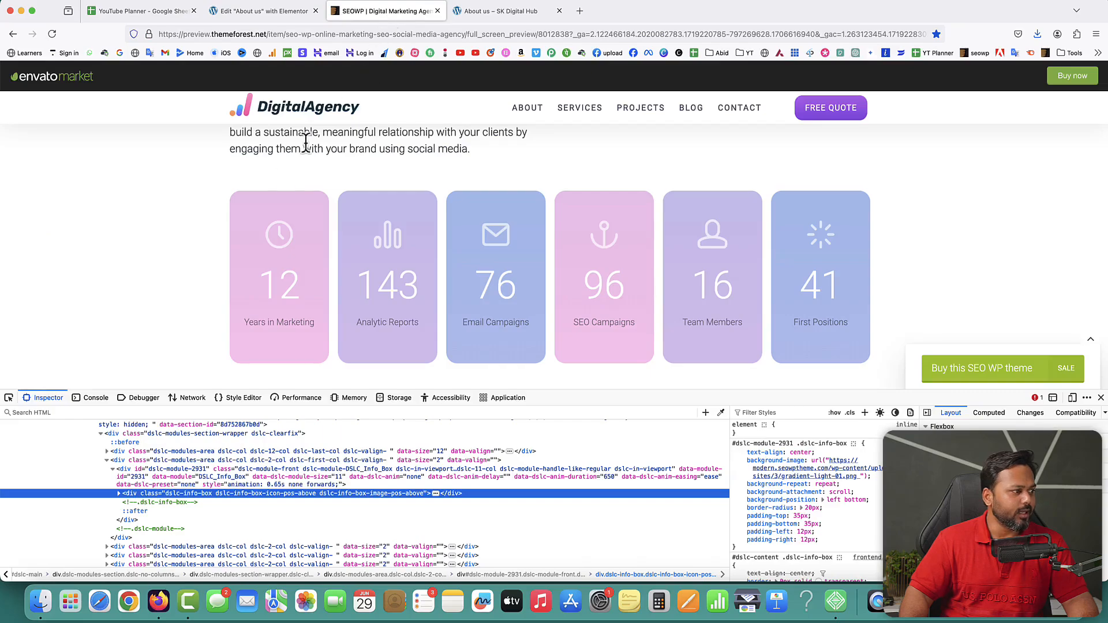
left_click(238, 12)
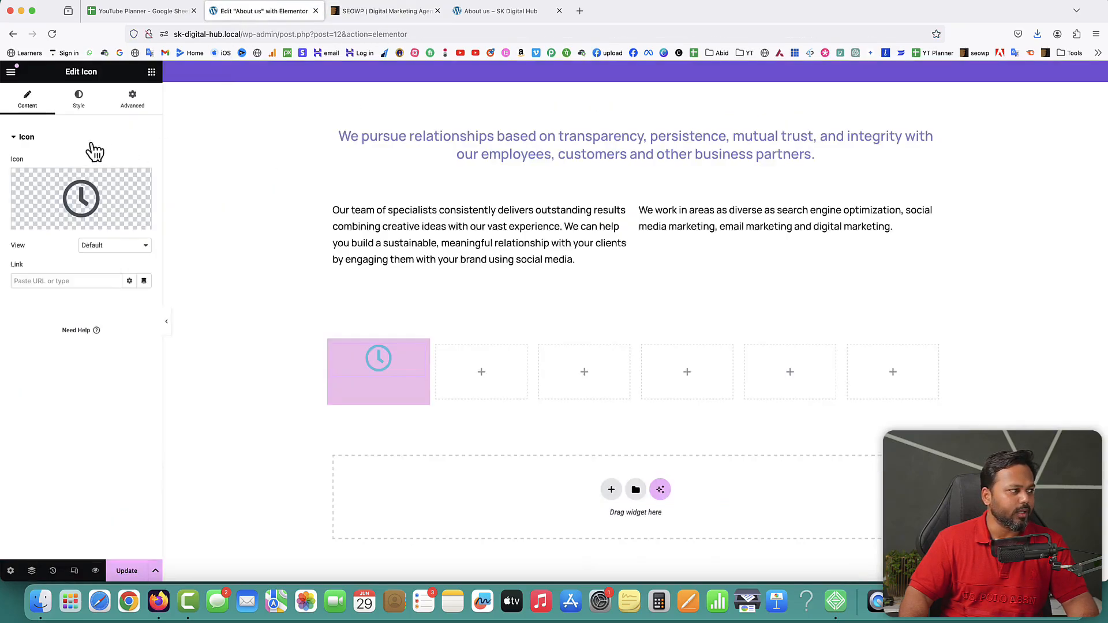
left_click(81, 106)
left_click(144, 209)
left_click_drag(116, 295, 87, 269)
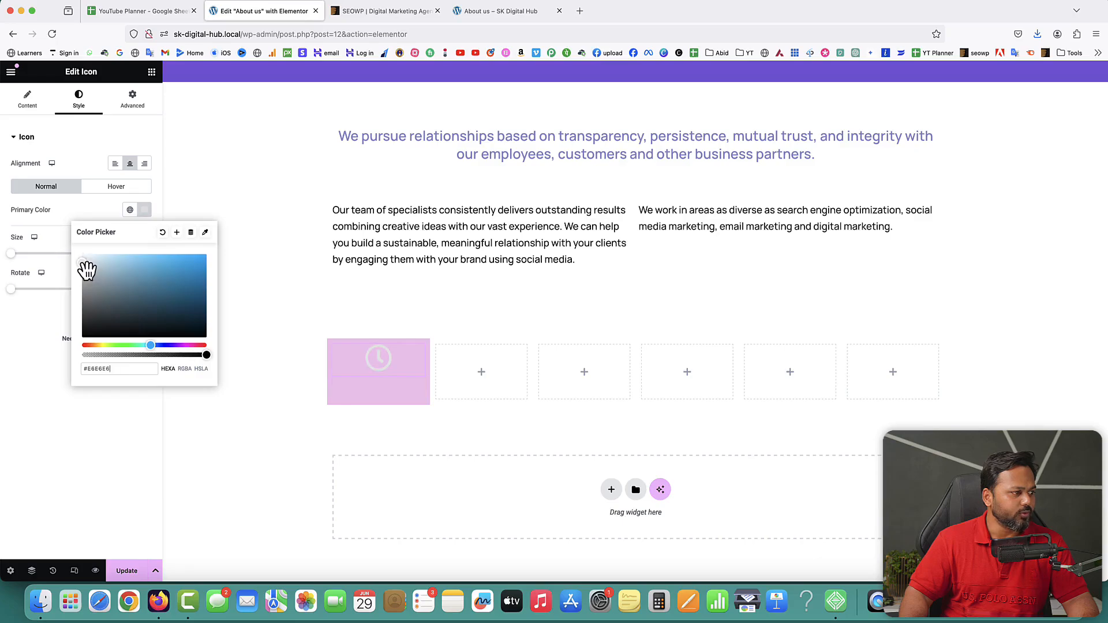
left_click(54, 214)
left_click_drag(13, 255, 41, 261)
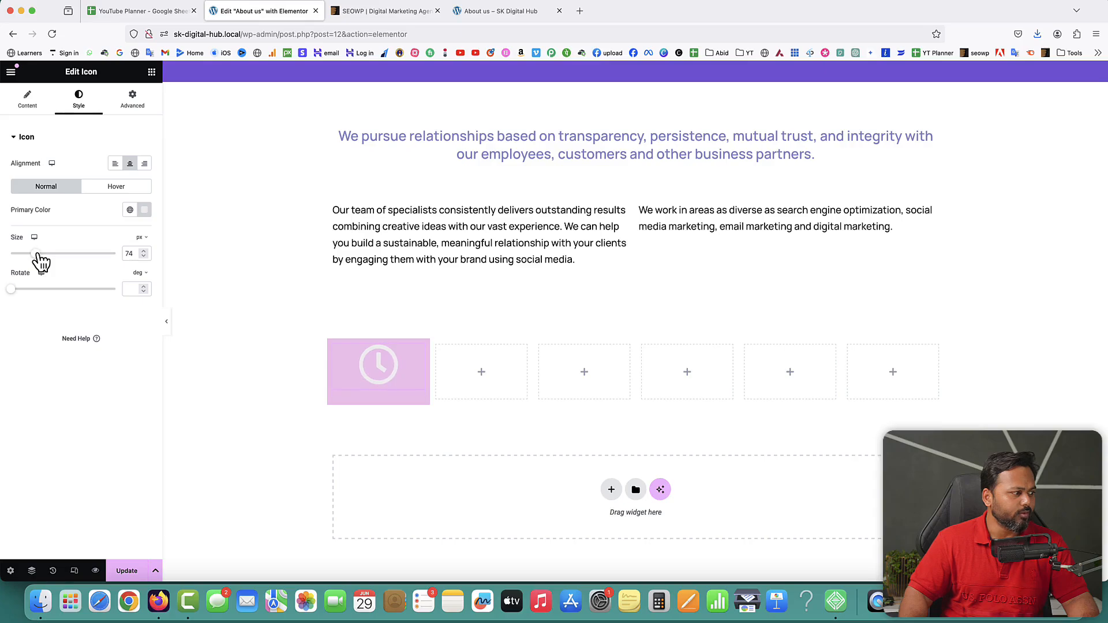
Check the number on the reference page's first card, and add a Counter widget below the clock icon in Elementor.
left_click(505, 18)
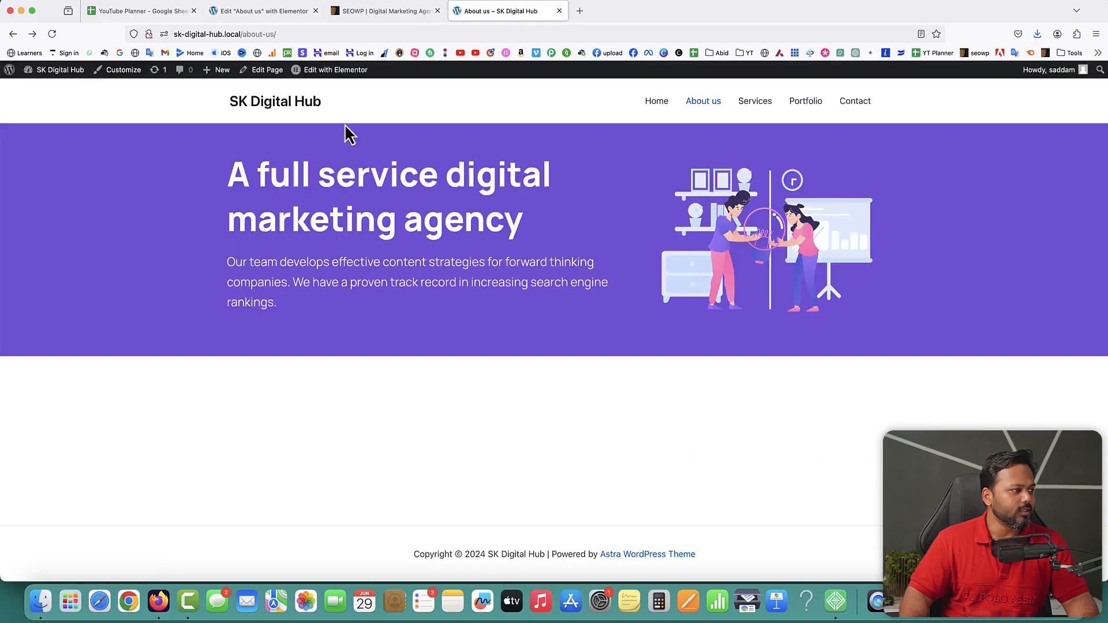
left_click(390, 11)
left_click_drag(262, 282, 296, 283)
left_click(296, 283)
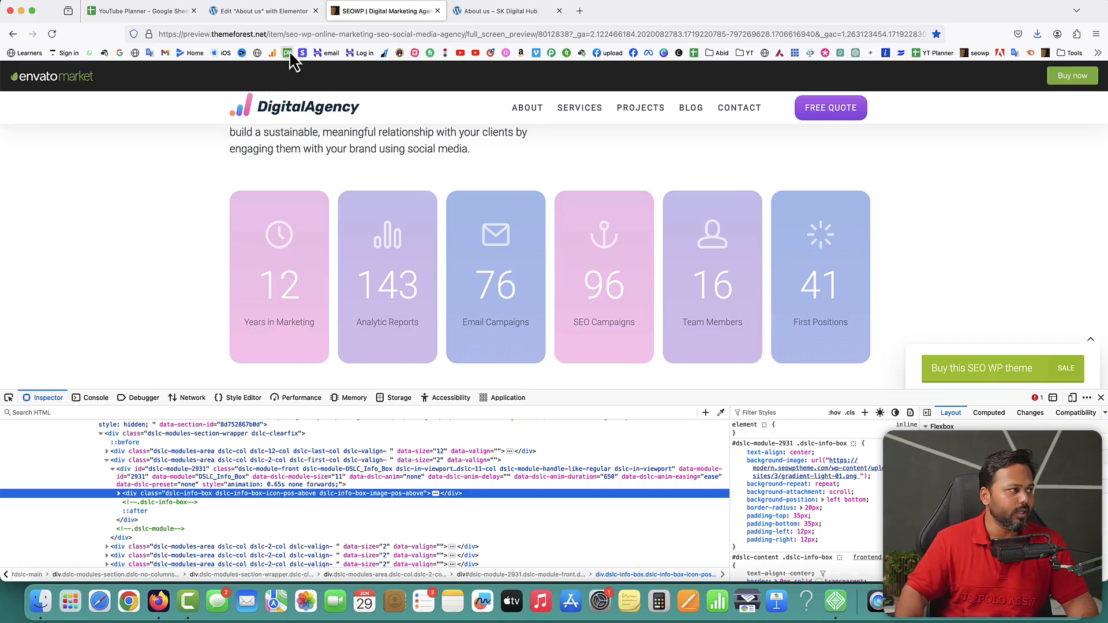
left_click(257, 13)
left_click(151, 72)
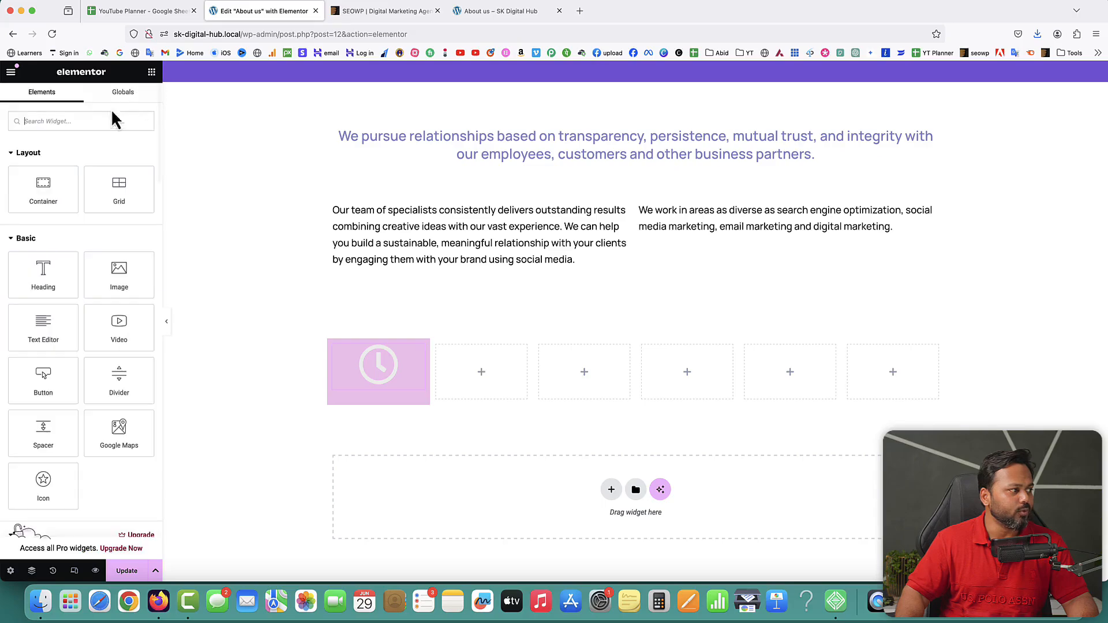
type("counter")
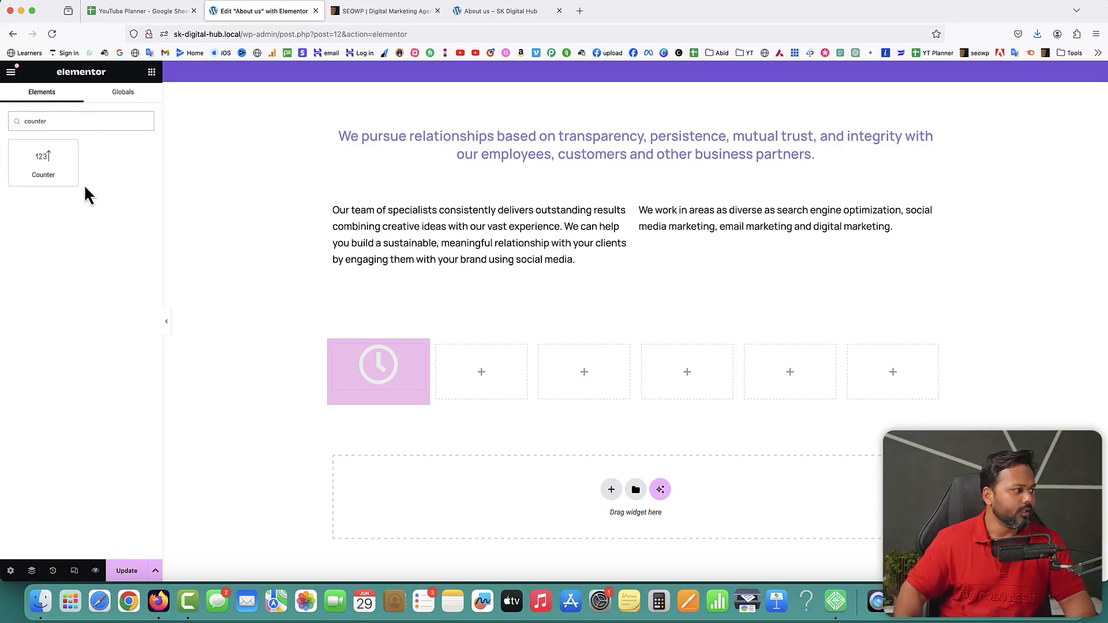
left_click_drag(41, 163, 376, 385)
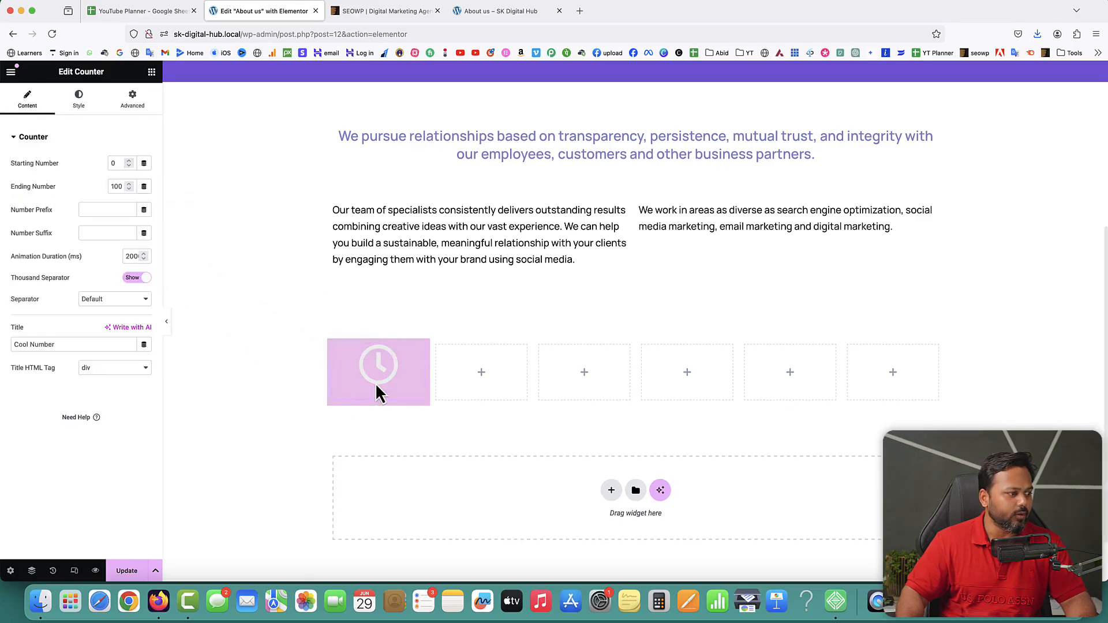
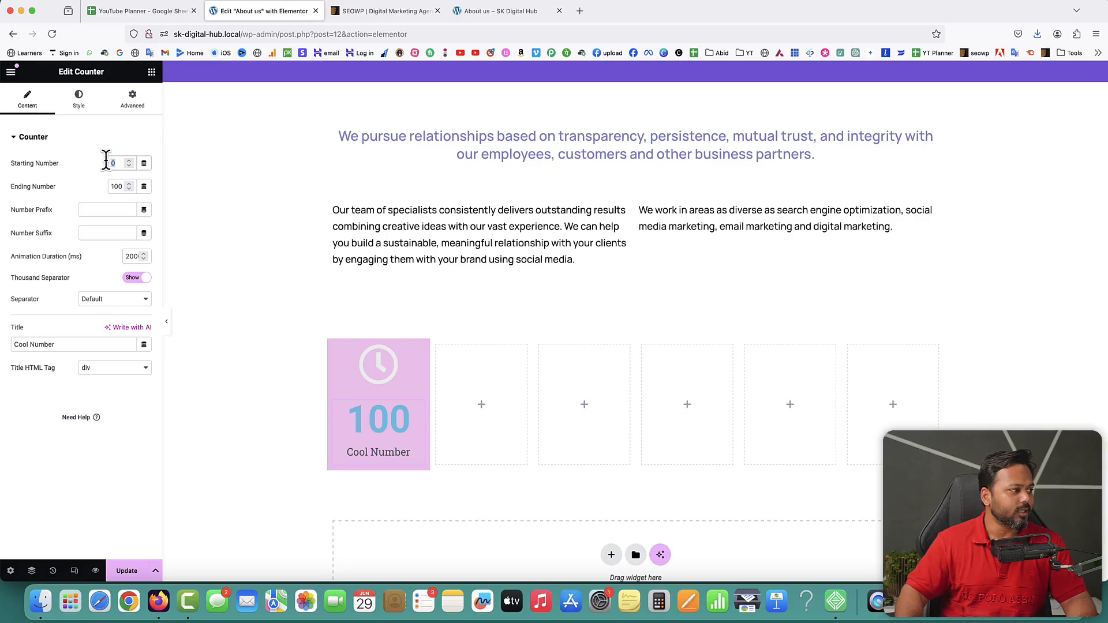
Set the counter's starting number to 0 and its ending number to 12.
type("12")
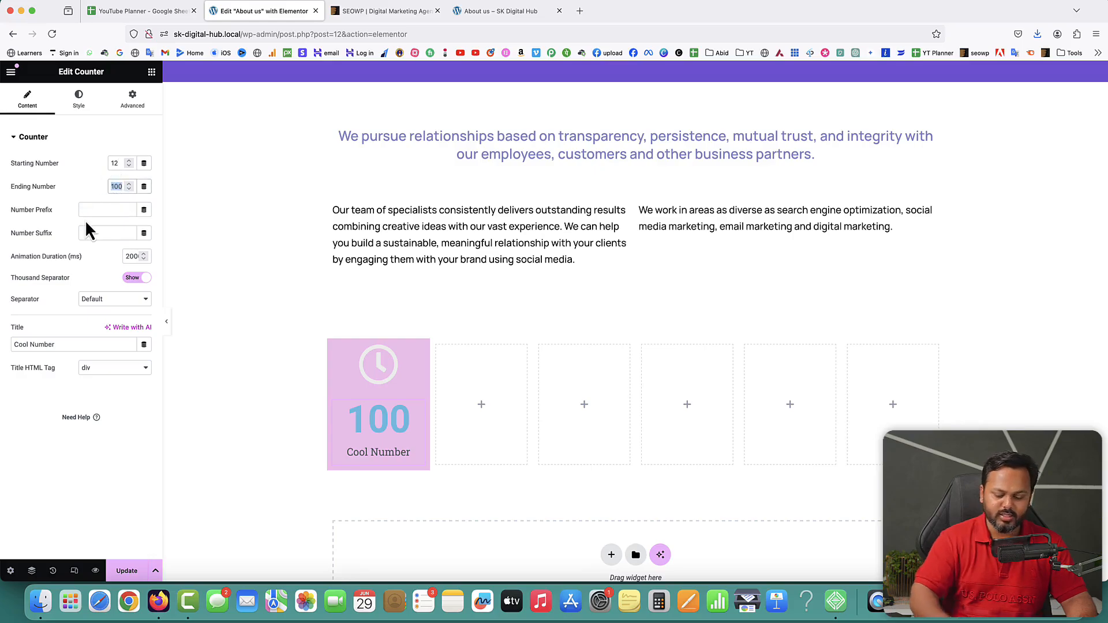
type("99")
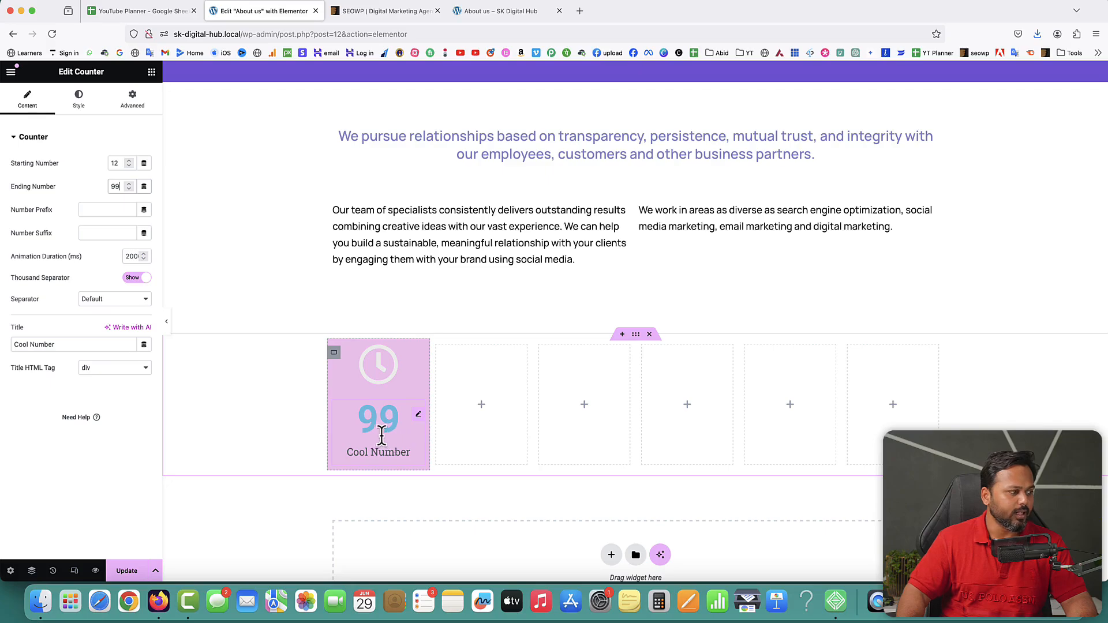
scroll(383, 437, "down", 1)
left_click(118, 165)
type("0")
double_click(115, 187)
type("12")
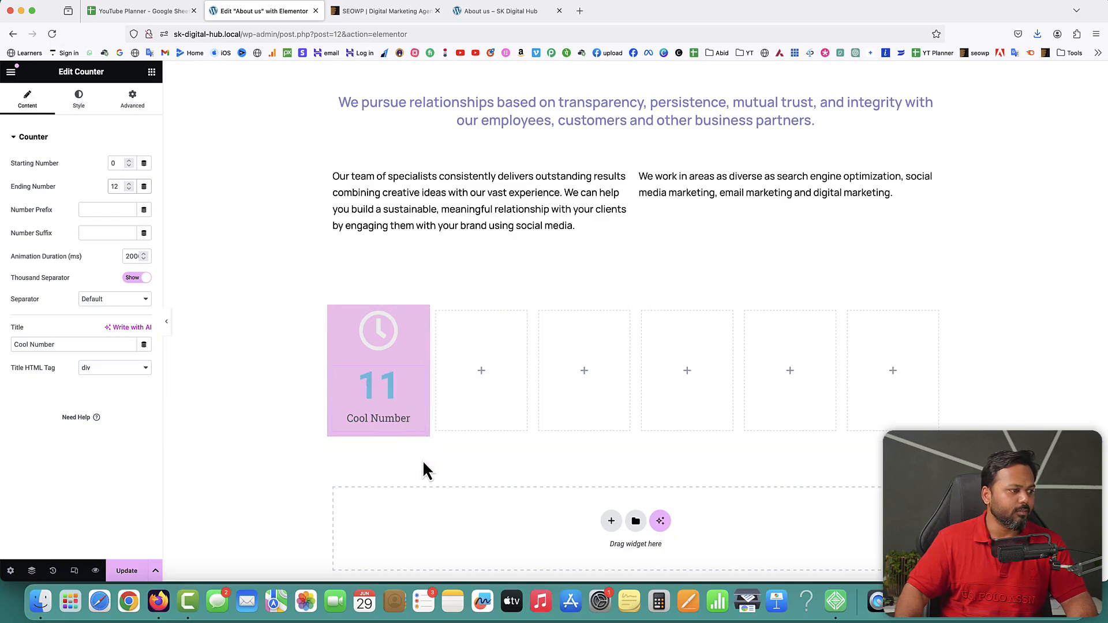
Look up the first card's label on the SEOWP reference page and set the counter title to "Years in Marketing".
left_click(385, 11)
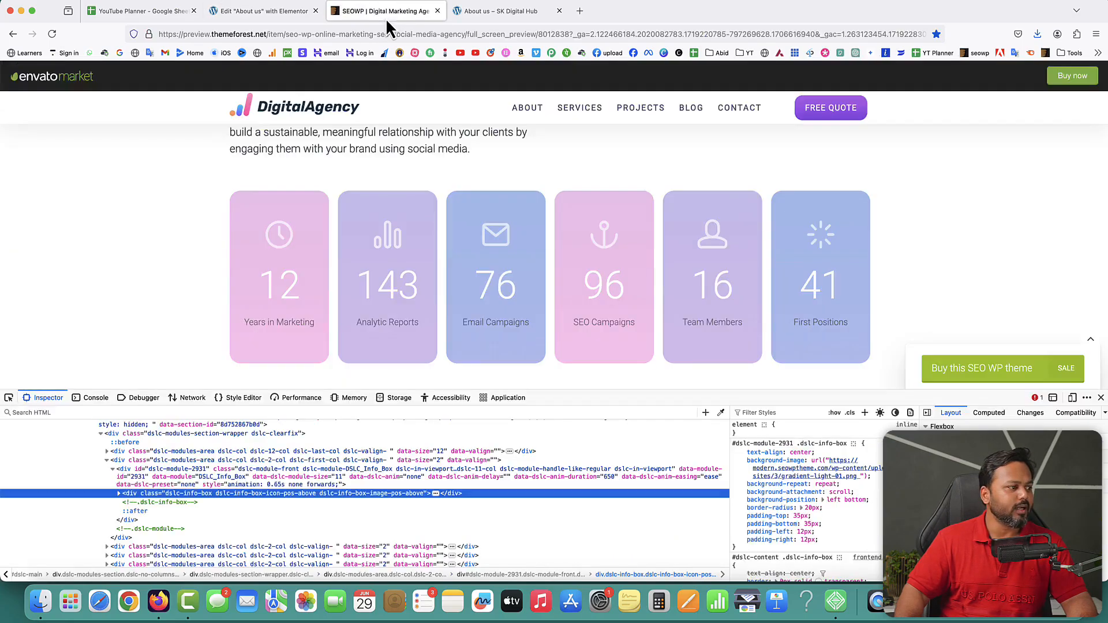
left_click_drag(264, 321, 310, 322)
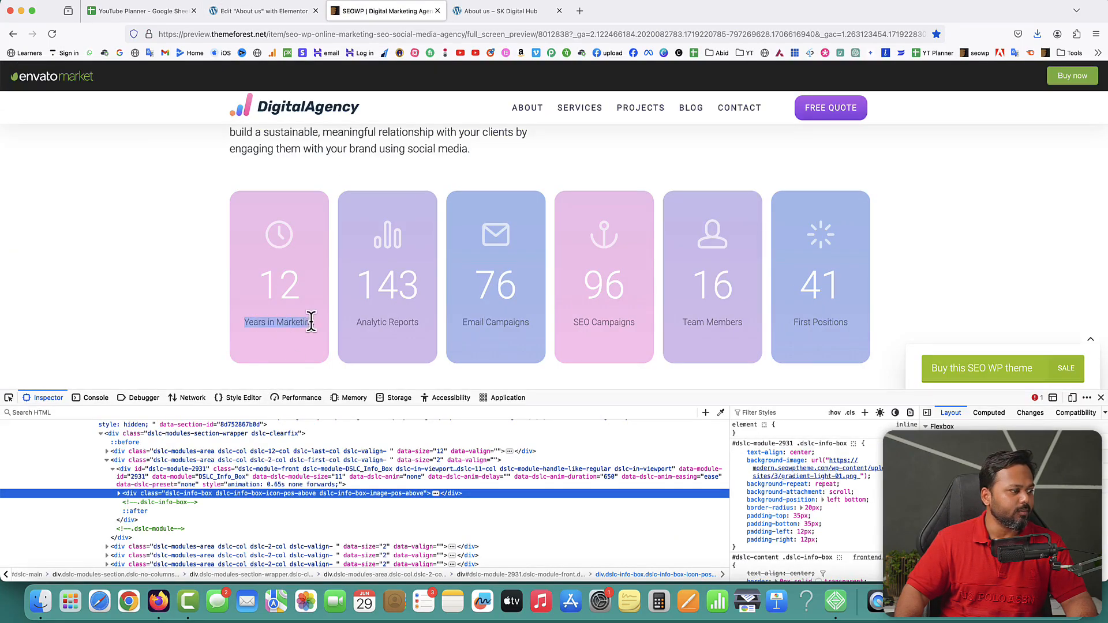
left_click(240, 11)
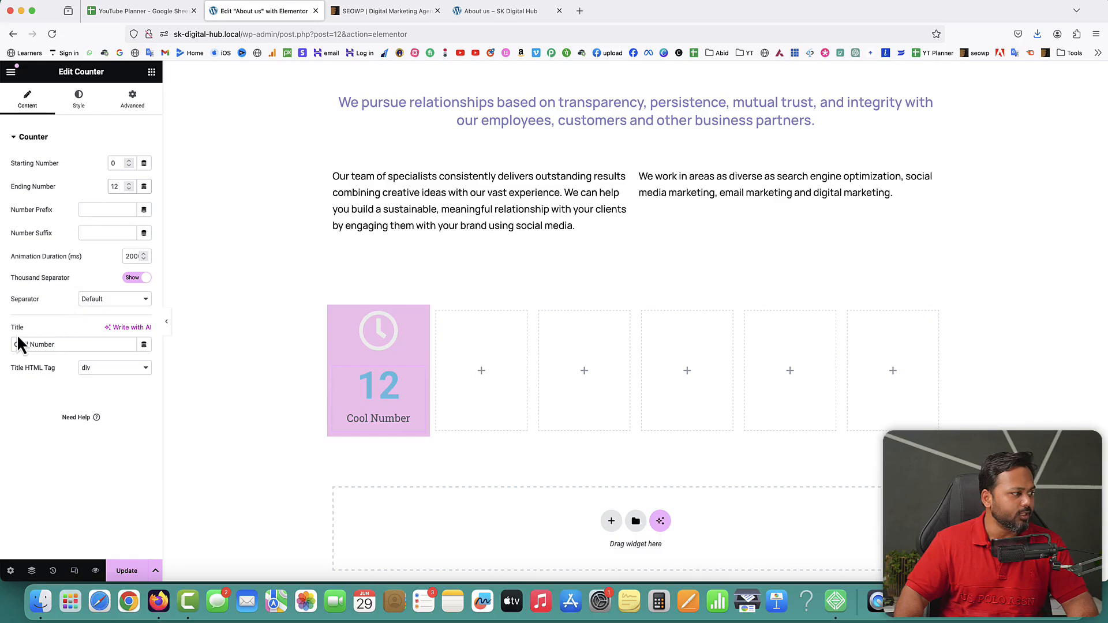
left_click_drag(62, 344, 24, 340)
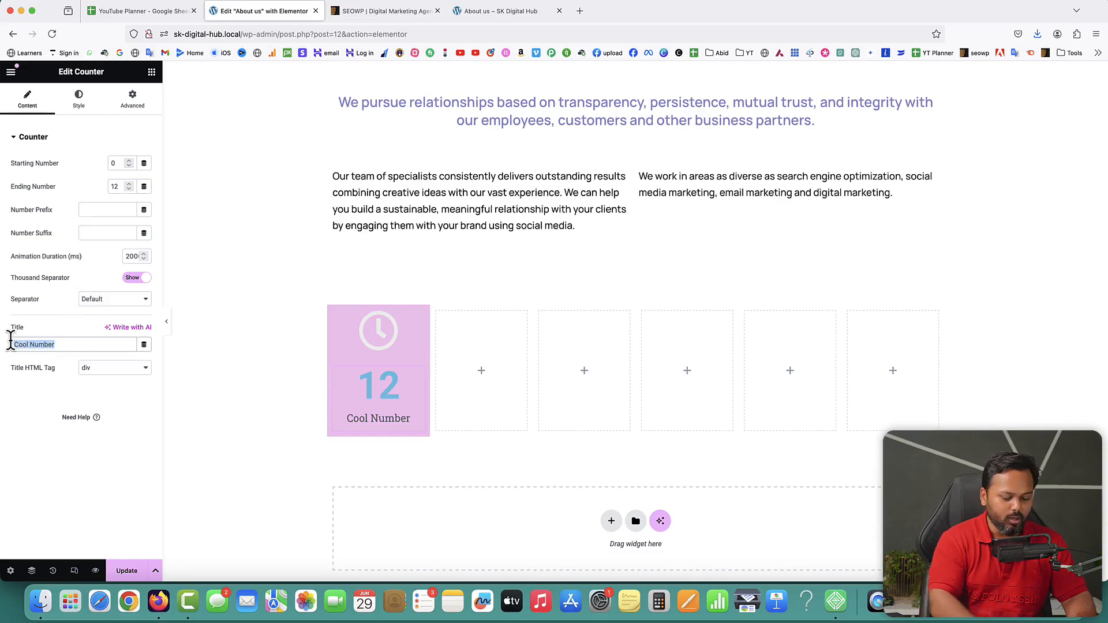
key("BackSpace")
type("Years in Marketing")
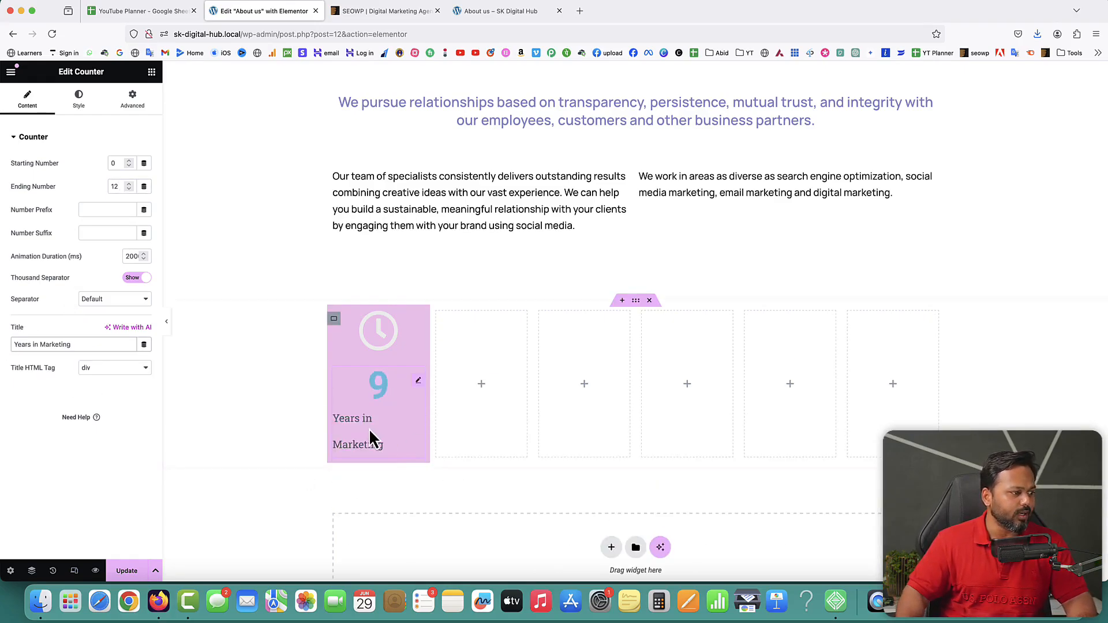
Try the title position options for the counter, place the title below the number, and set its horizontal alignment to centre.
left_click(80, 106)
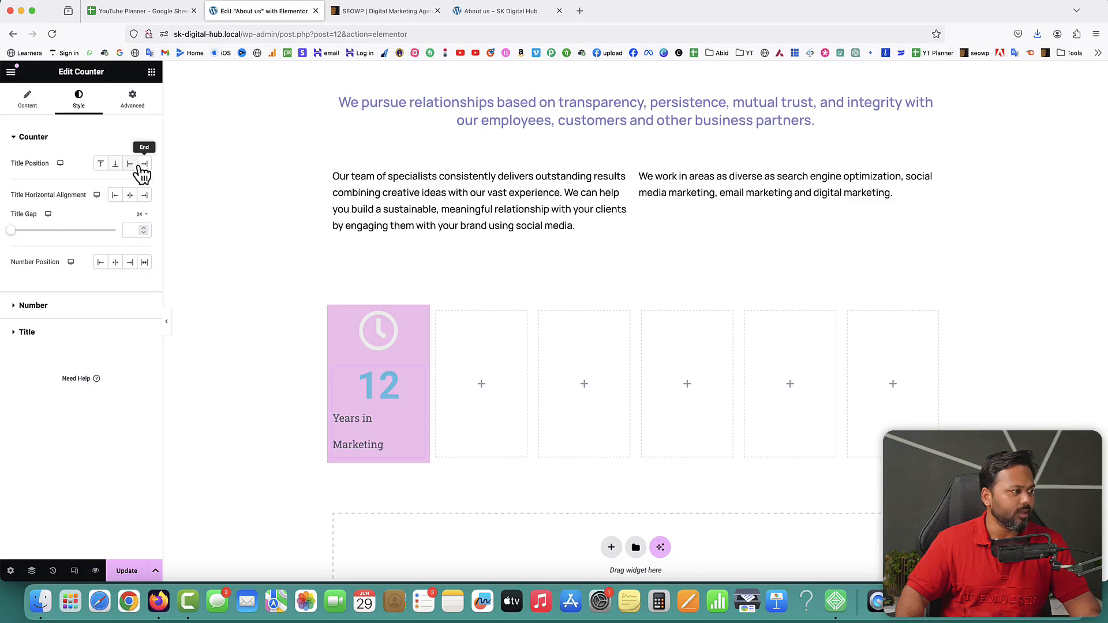
left_click(102, 165)
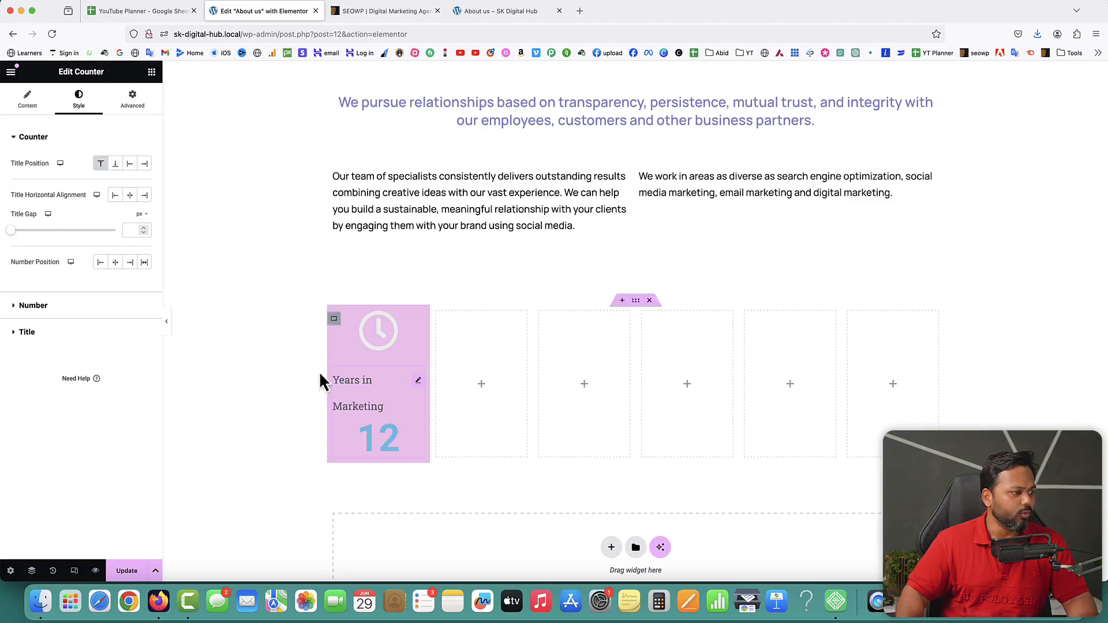
left_click(116, 164)
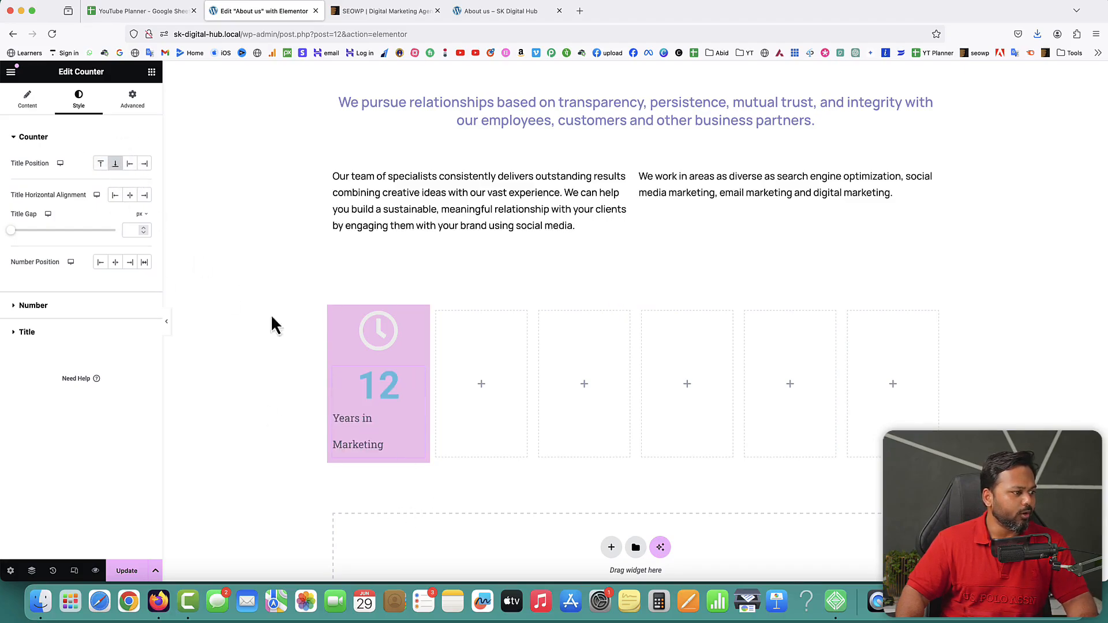
left_click(130, 164)
left_click(144, 164)
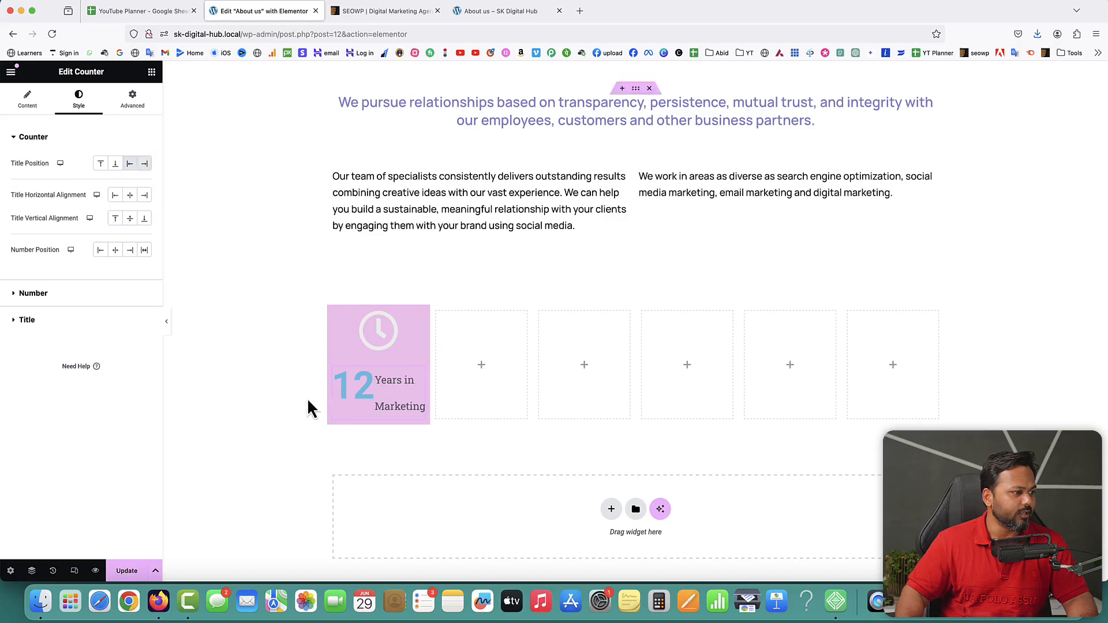
left_click(116, 164)
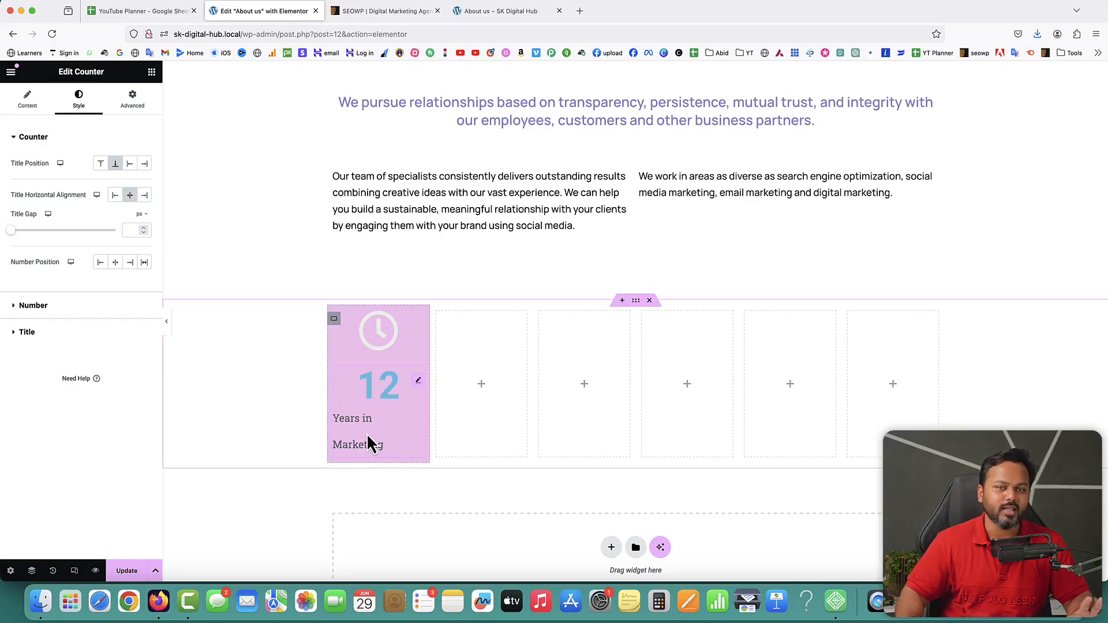
Change the font family of the "Years in Marketing" counter title to Manrope.
left_click(23, 333)
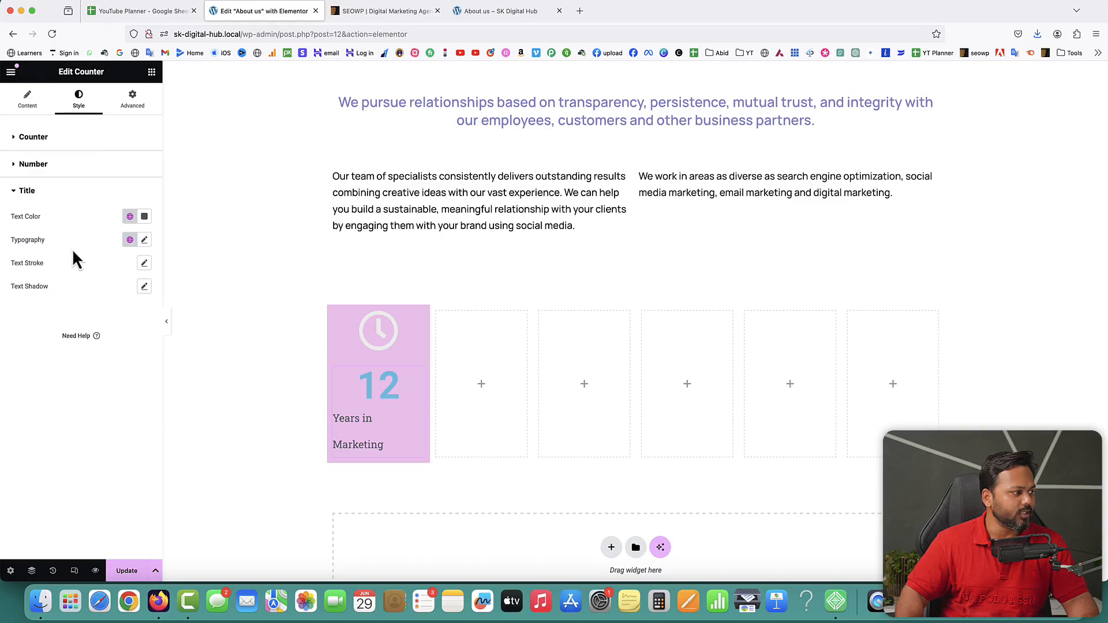
left_click(144, 240)
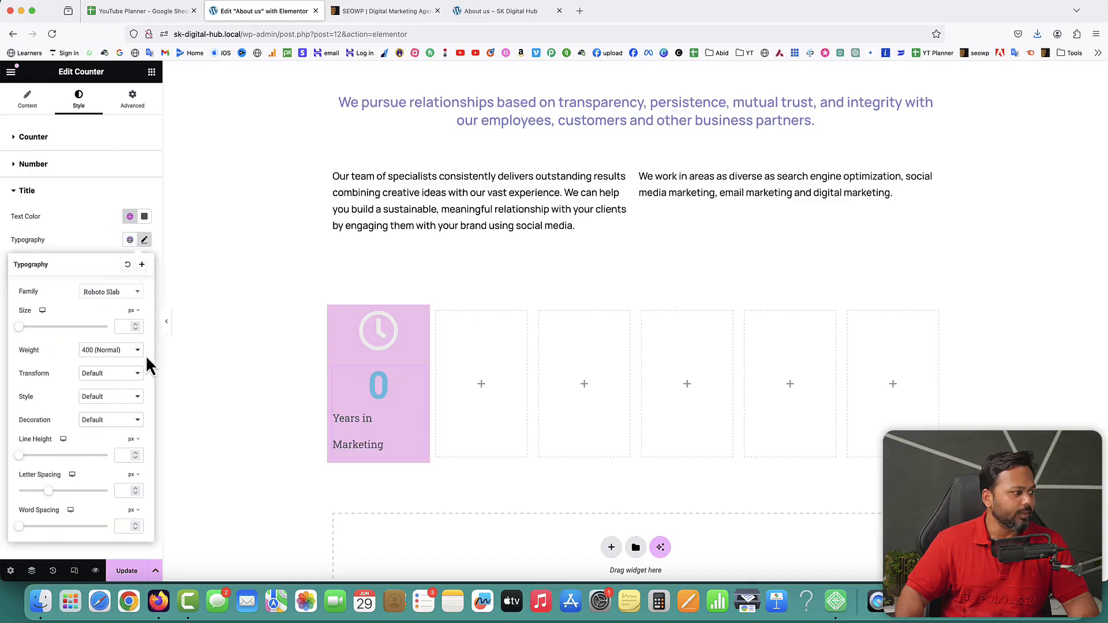
left_click(111, 292)
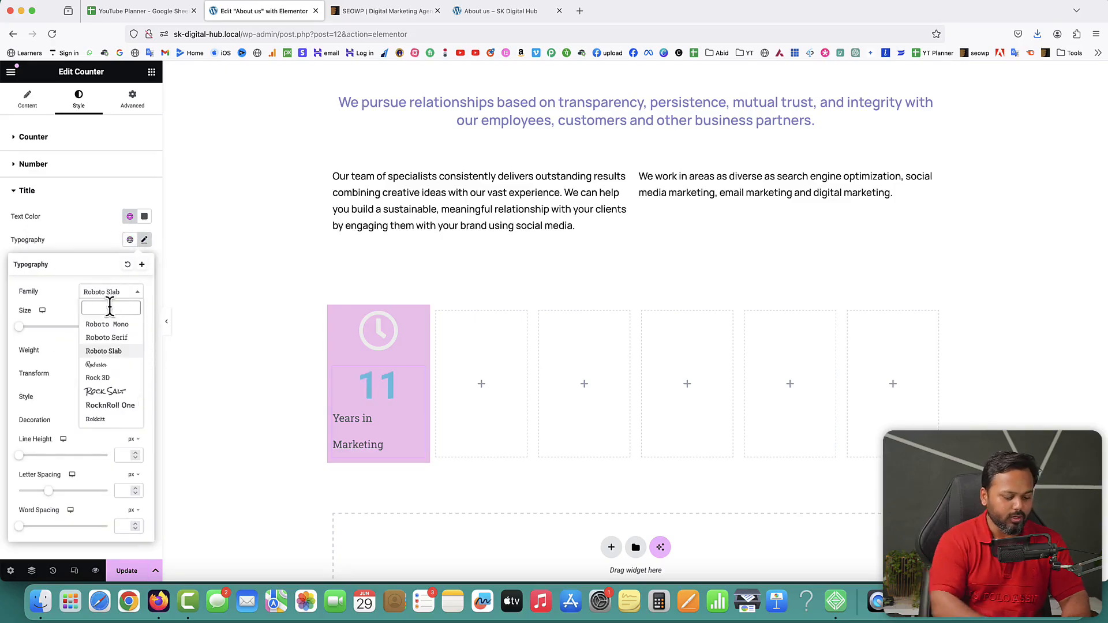
type("manrope")
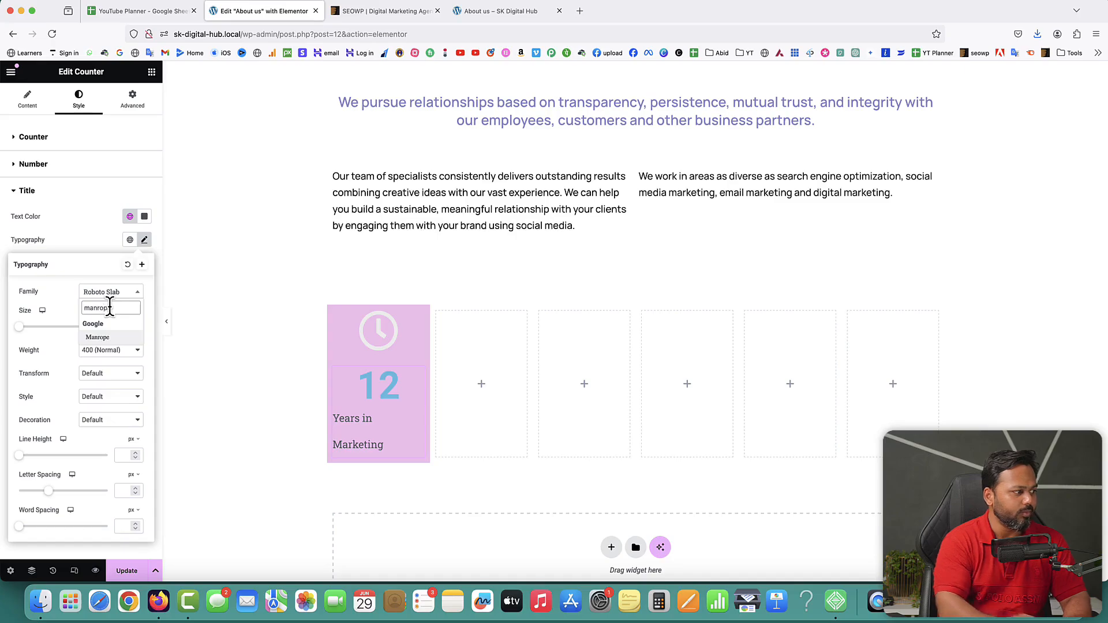
left_click(100, 338)
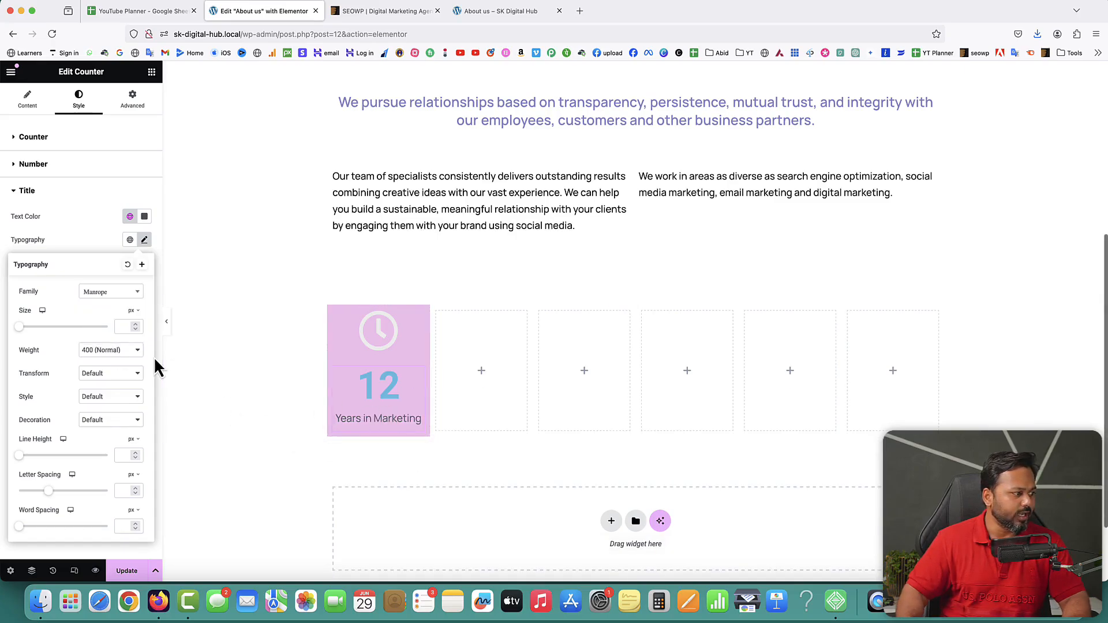
Set the counter title's font size to 15 px.
left_click(135, 325)
left_click(136, 325)
left_click(135, 325)
left_click(136, 325)
left_click(135, 325)
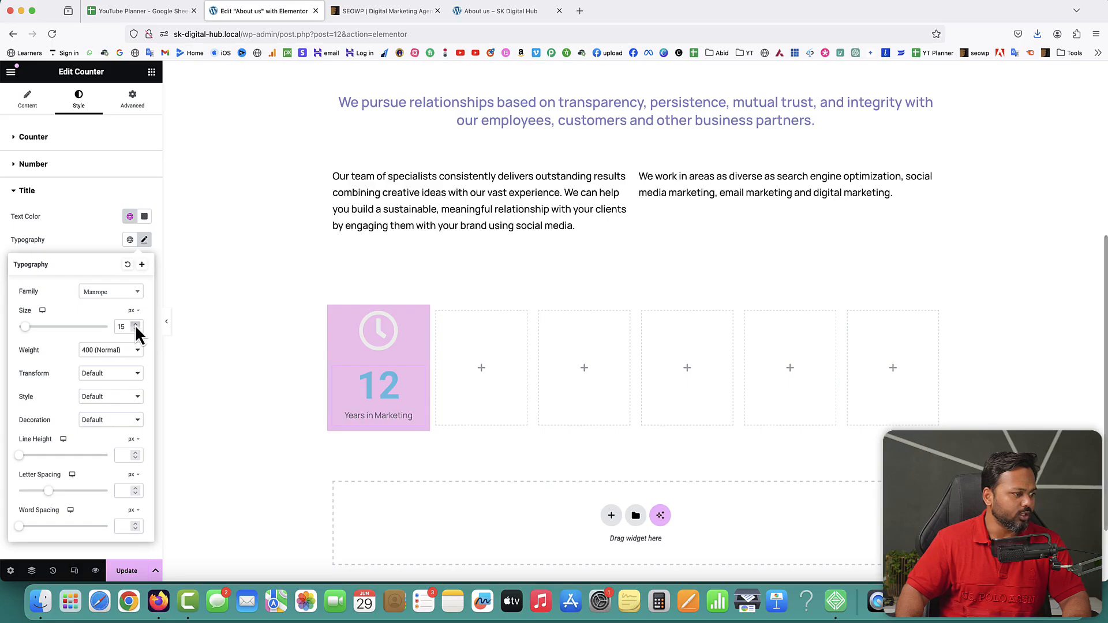
left_click(113, 242)
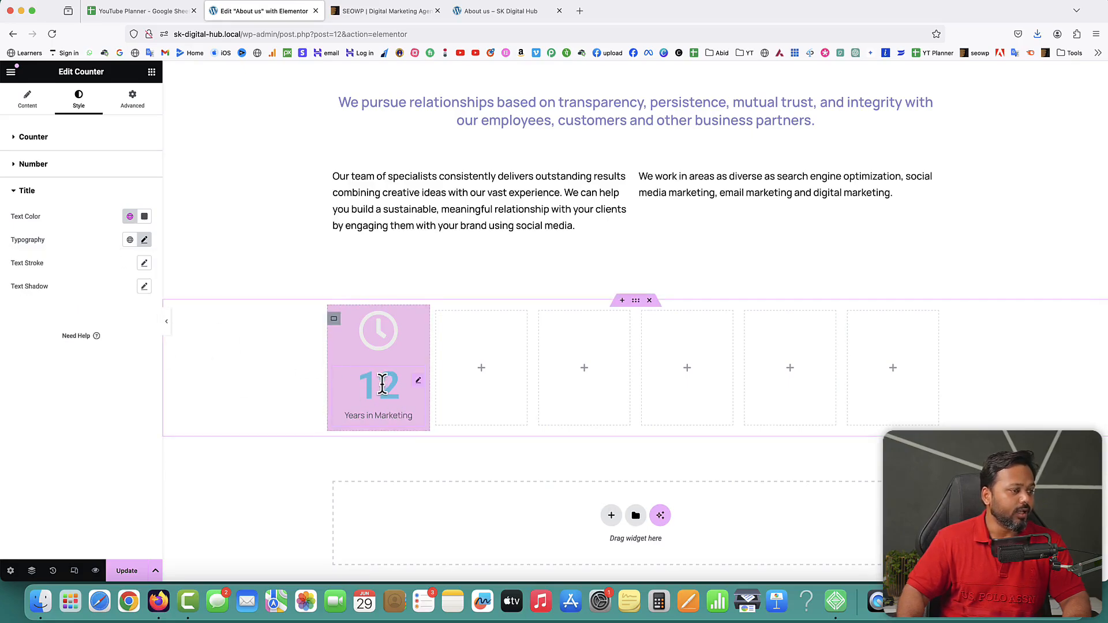
Change the text color of the counter's number to white.
left_click(17, 168)
left_click(145, 190)
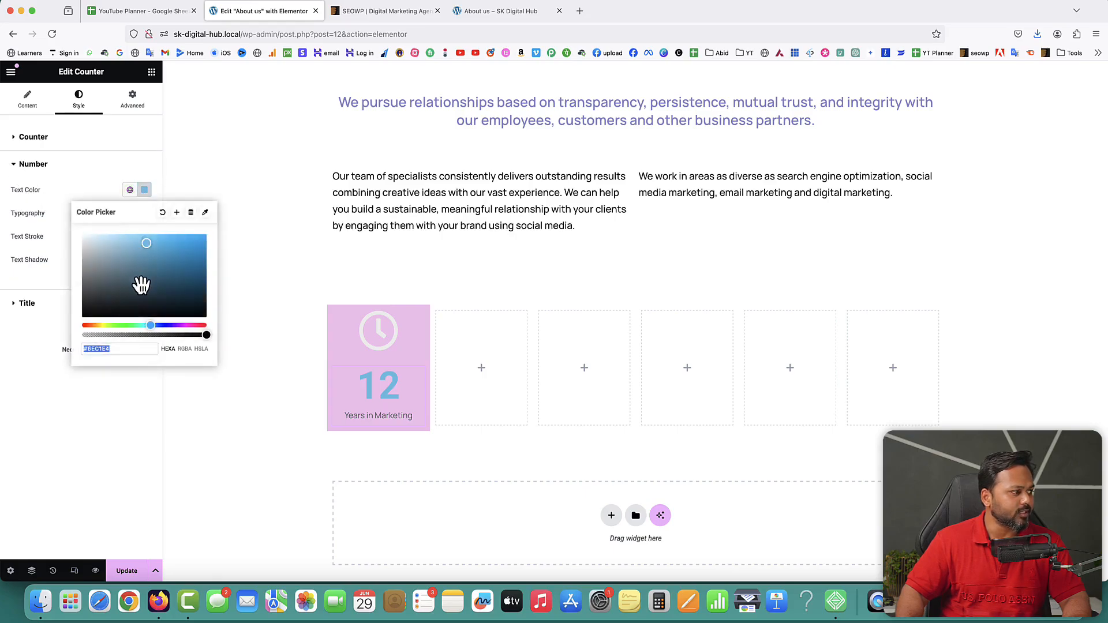
left_click(81, 238)
left_click(37, 401)
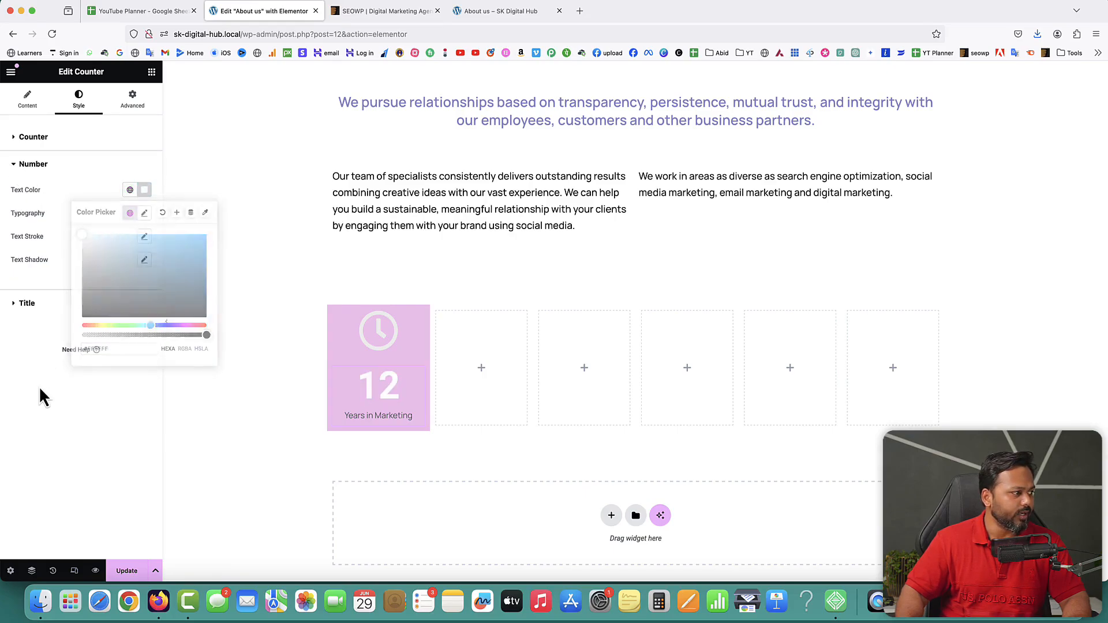
Check the number style on the SEOWP reference cards, and set the counter number's font family to Manrope in Elementor.
left_click(407, 16)
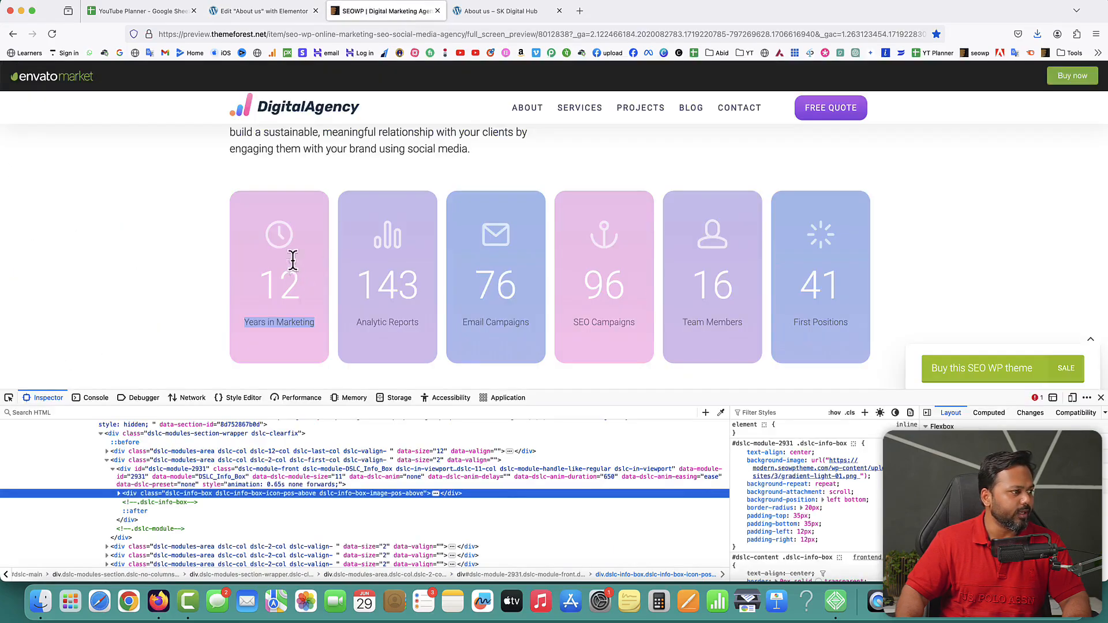
left_click(265, 11)
left_click(145, 213)
left_click(111, 267)
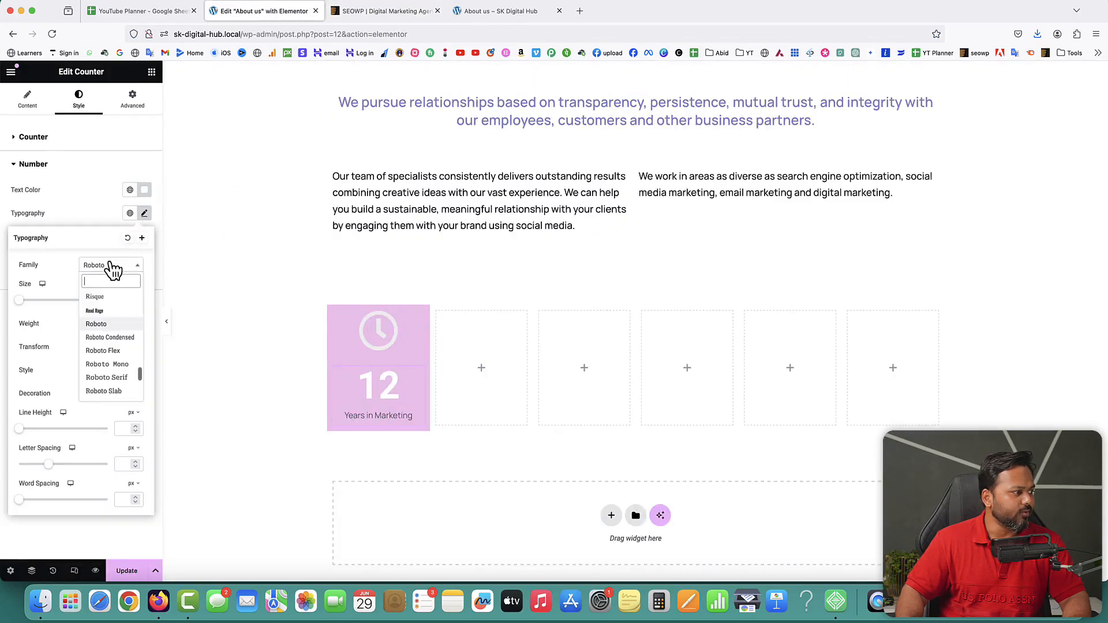
type("manrop")
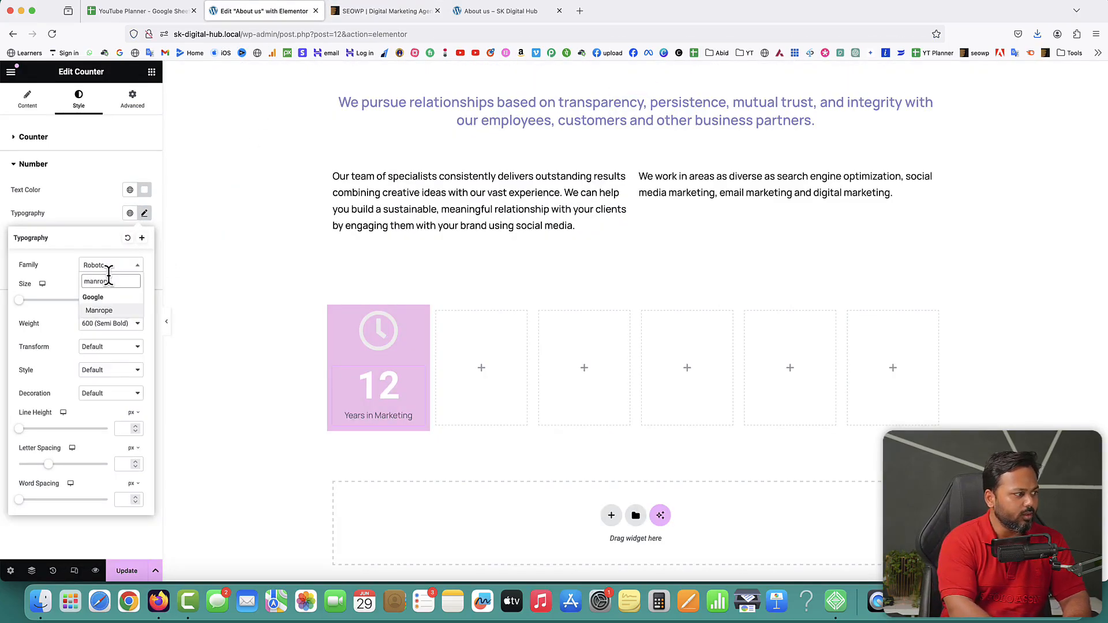
type("e")
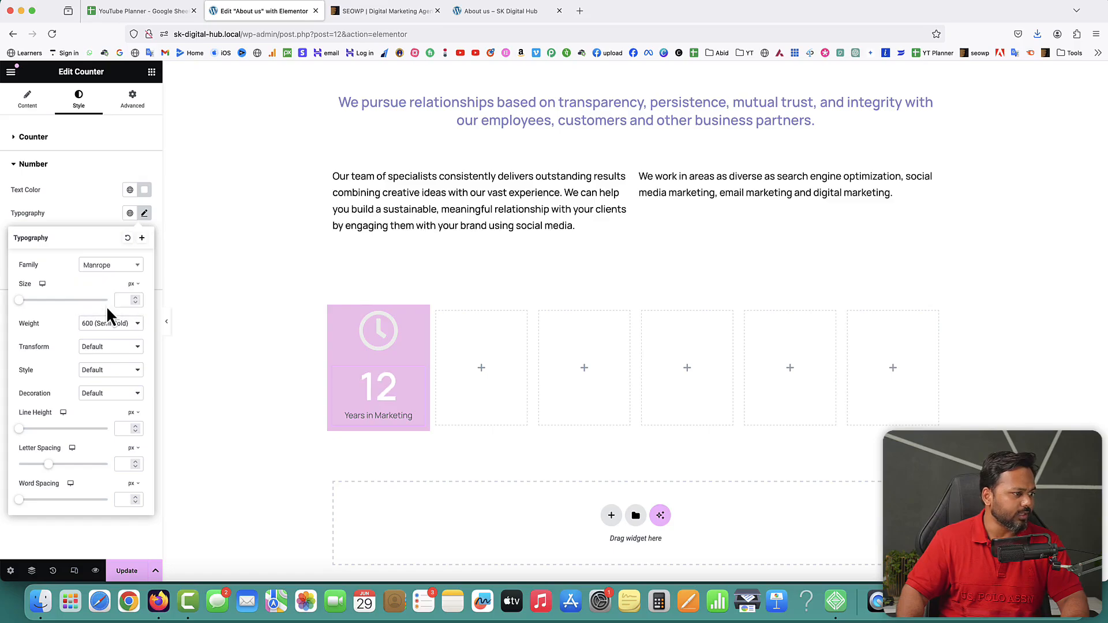
Set the counter number's font weight to 400 (Normal) and its size to 90 px.
left_click(103, 324)
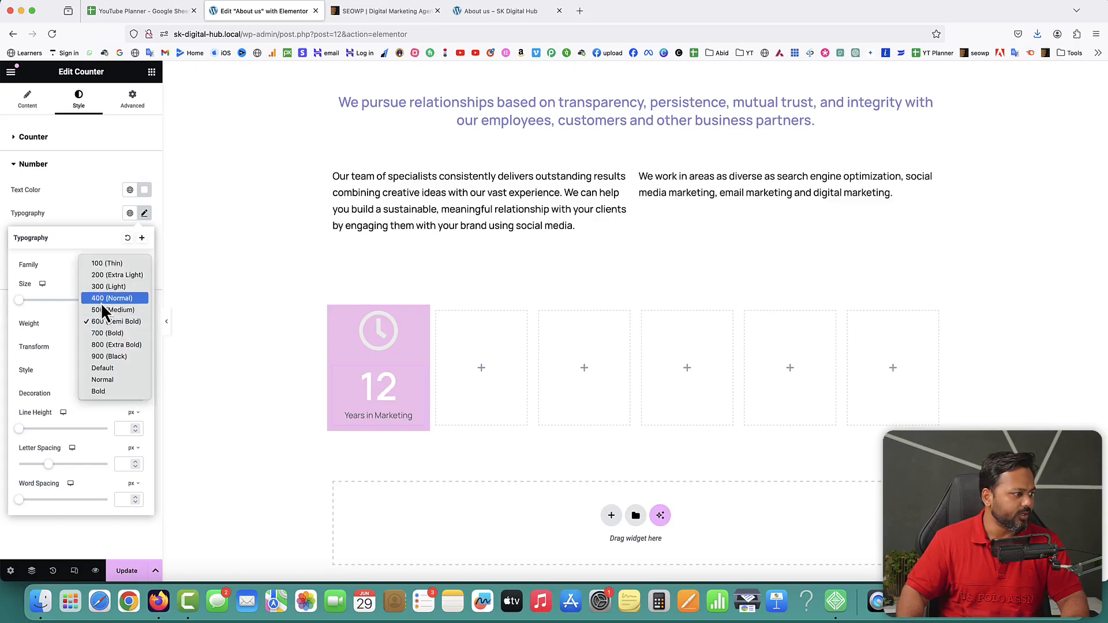
left_click(101, 302)
left_click(136, 298)
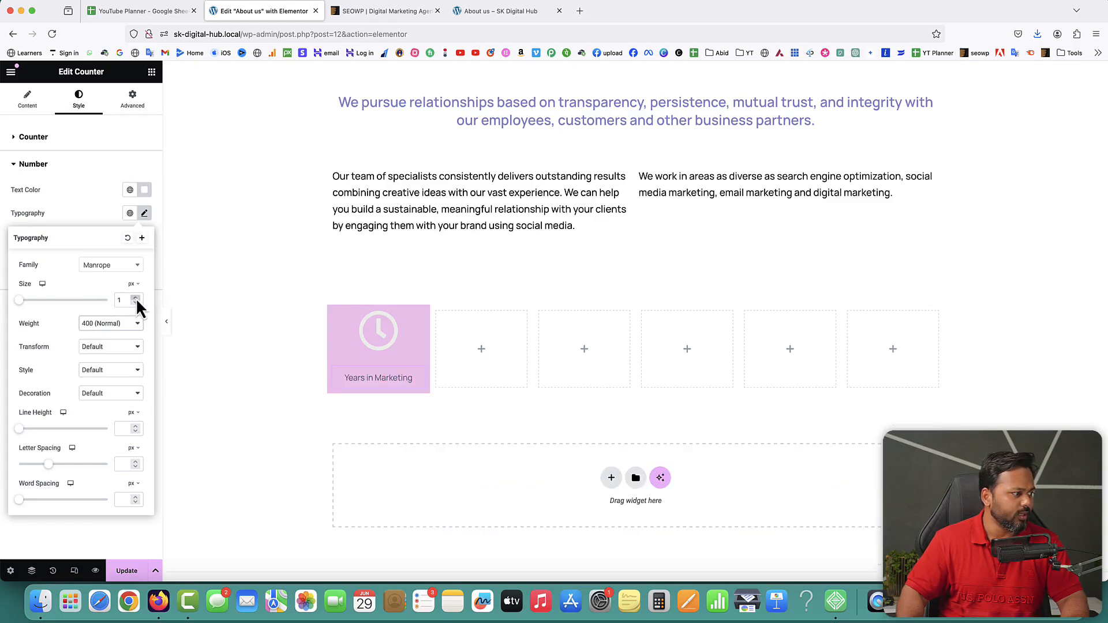
left_click_drag(137, 298, 136, 298)
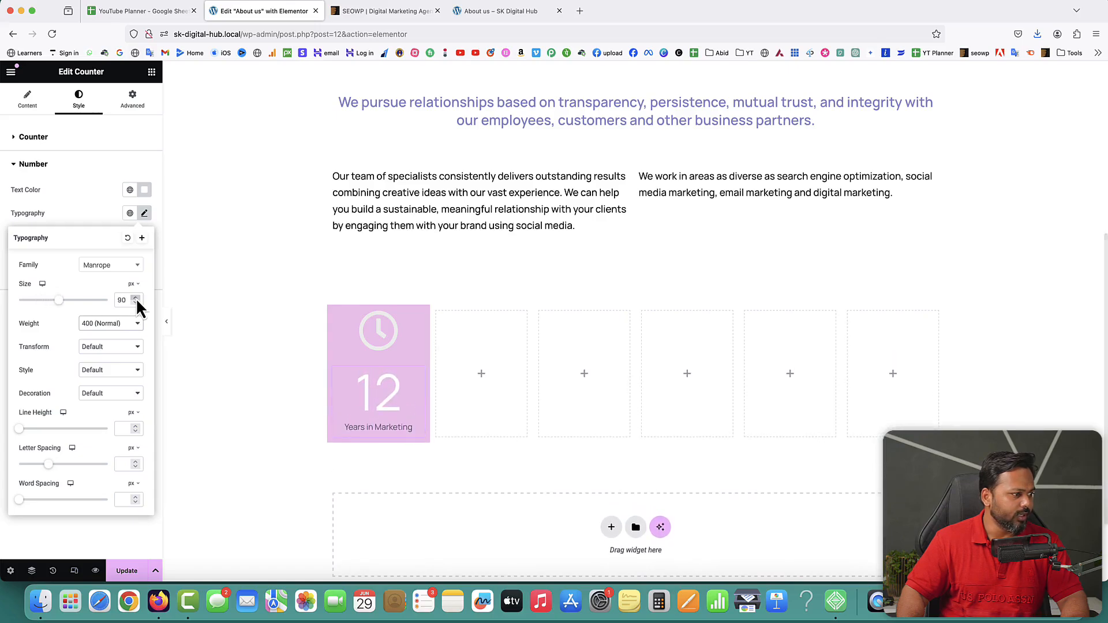
Compare with the SEOWP reference cards, and give the first card's container in Elementor a border radius of 10 px on all corners.
left_click(390, 10)
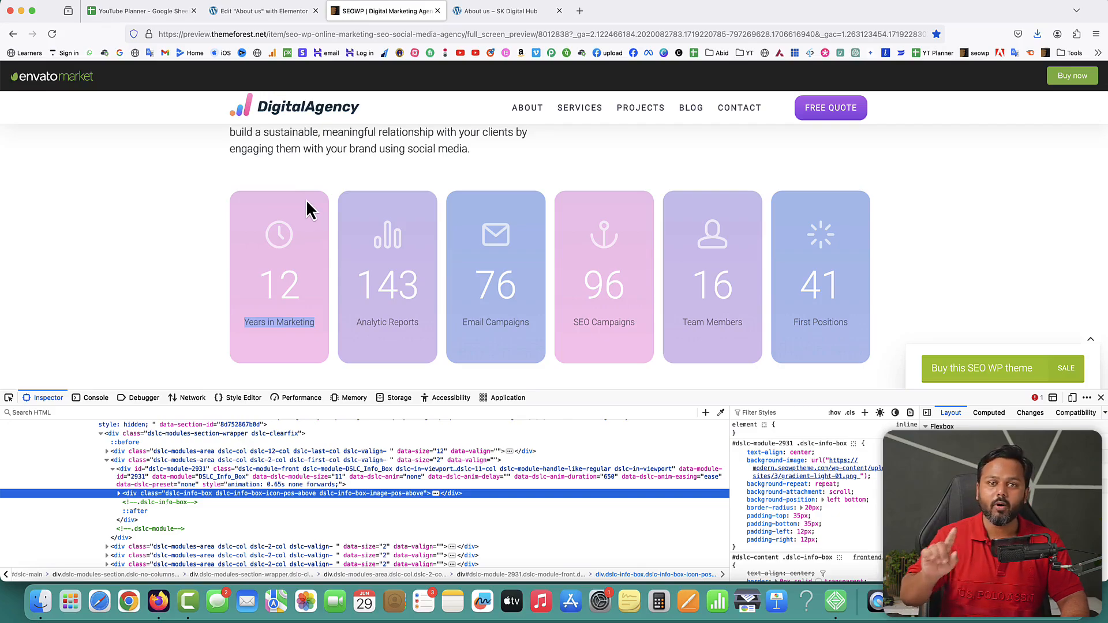
left_click(237, 13)
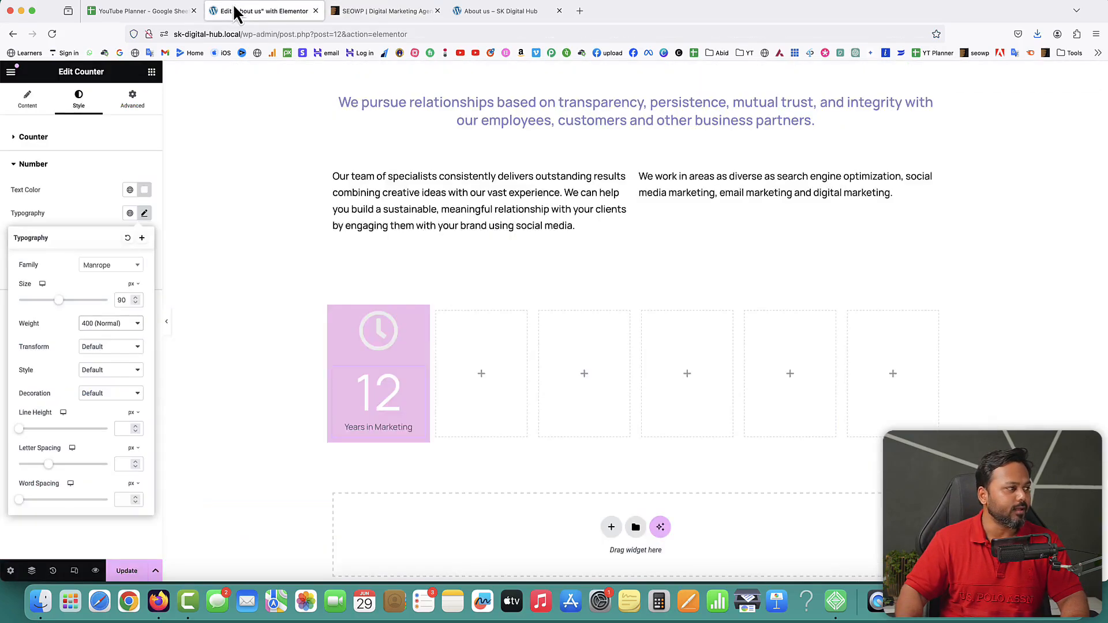
right_click(335, 321)
left_click(362, 288)
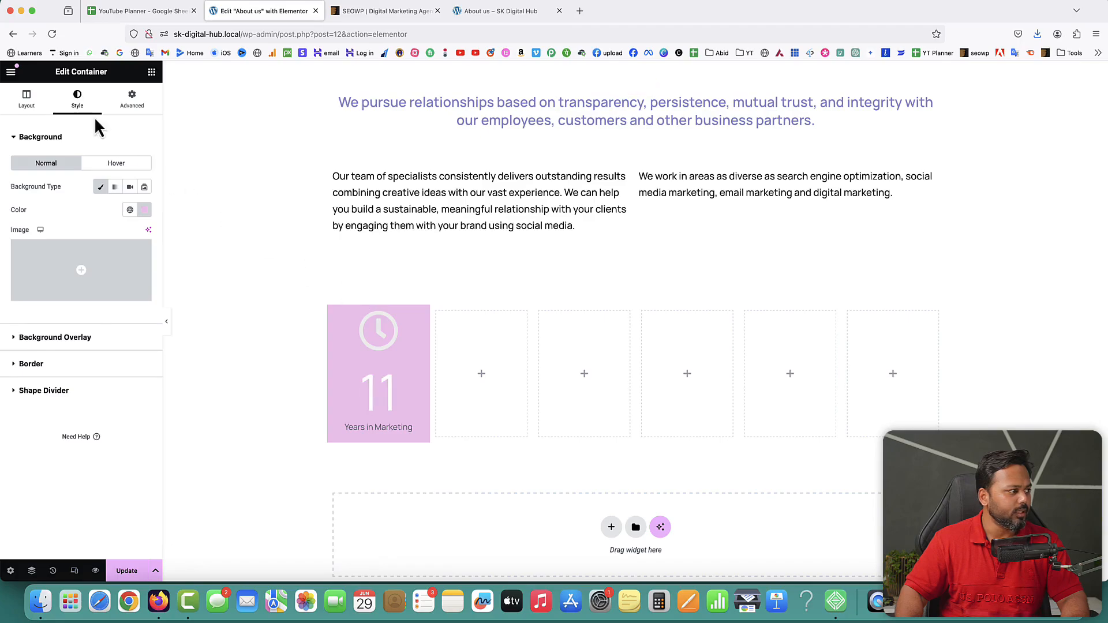
left_click(31, 365)
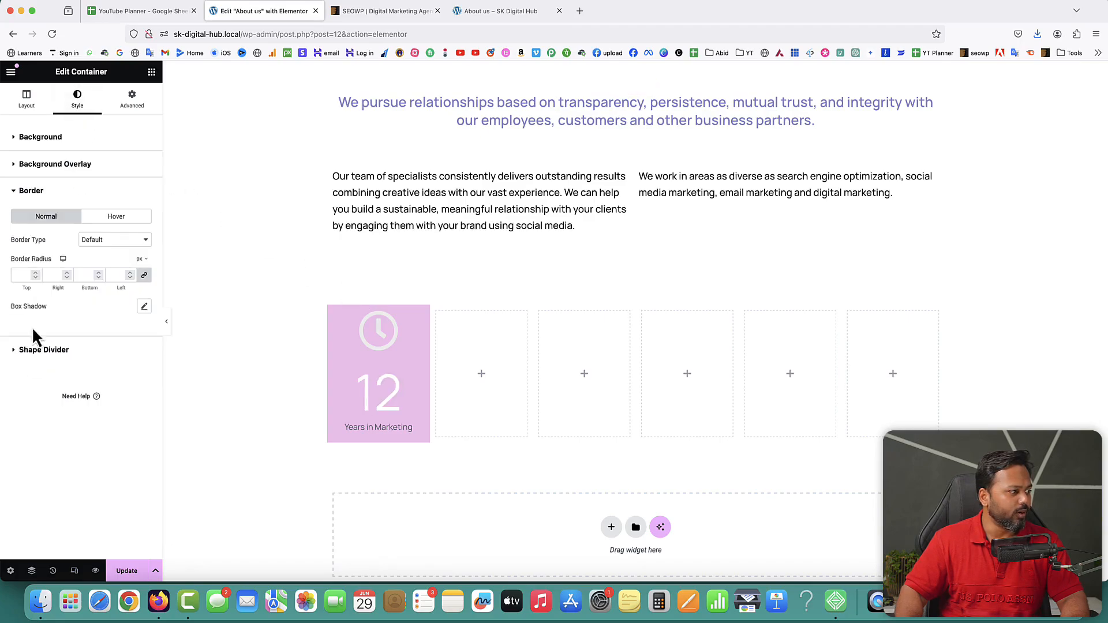
left_click(23, 275)
type("10")
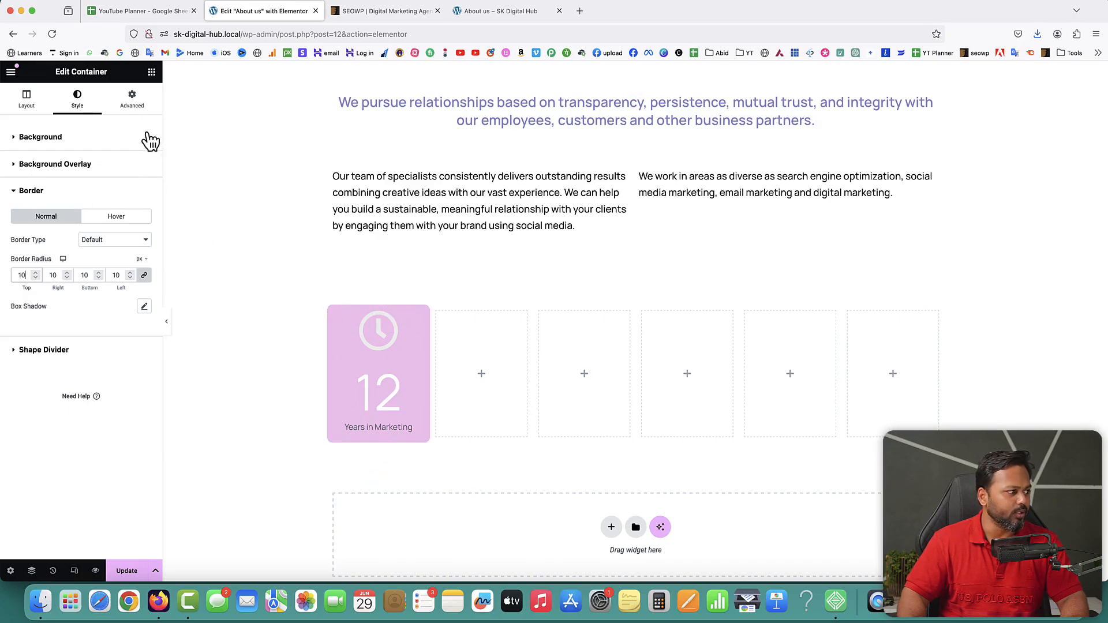
Unlink the first card container's padding and set it to 30 px top, 30 px bottom and 10 px left.
left_click(133, 99)
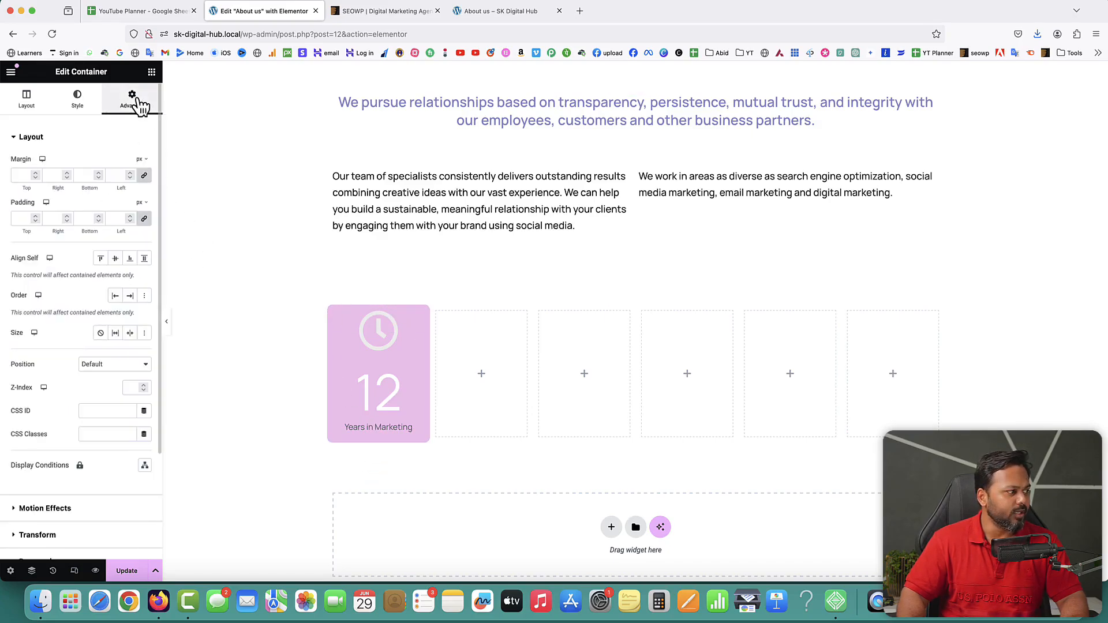
left_click(18, 219)
type("2")
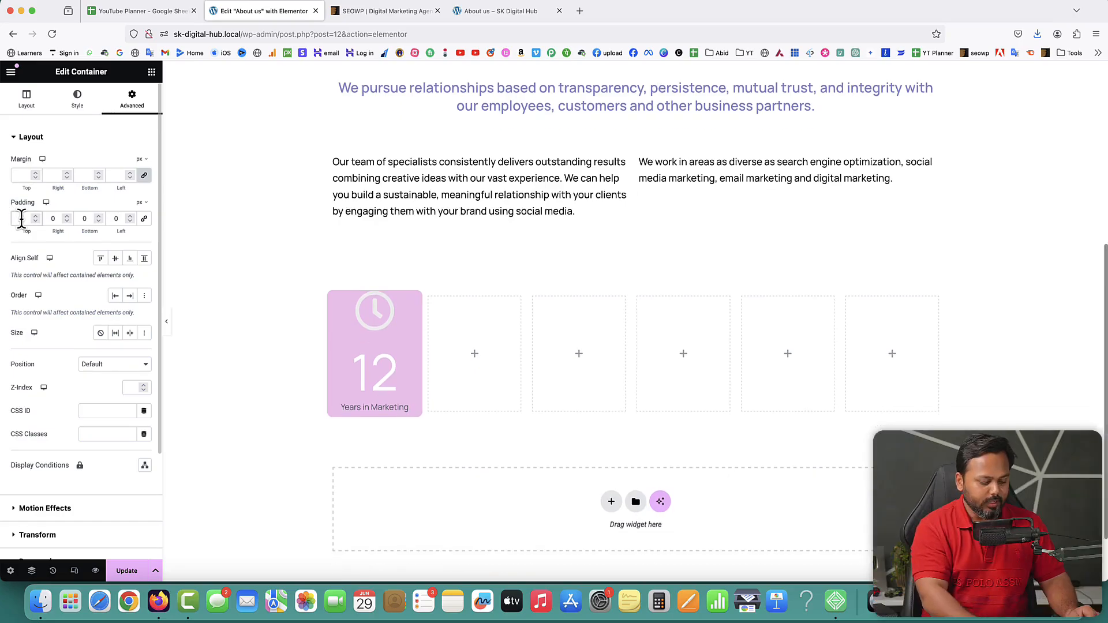
type("30")
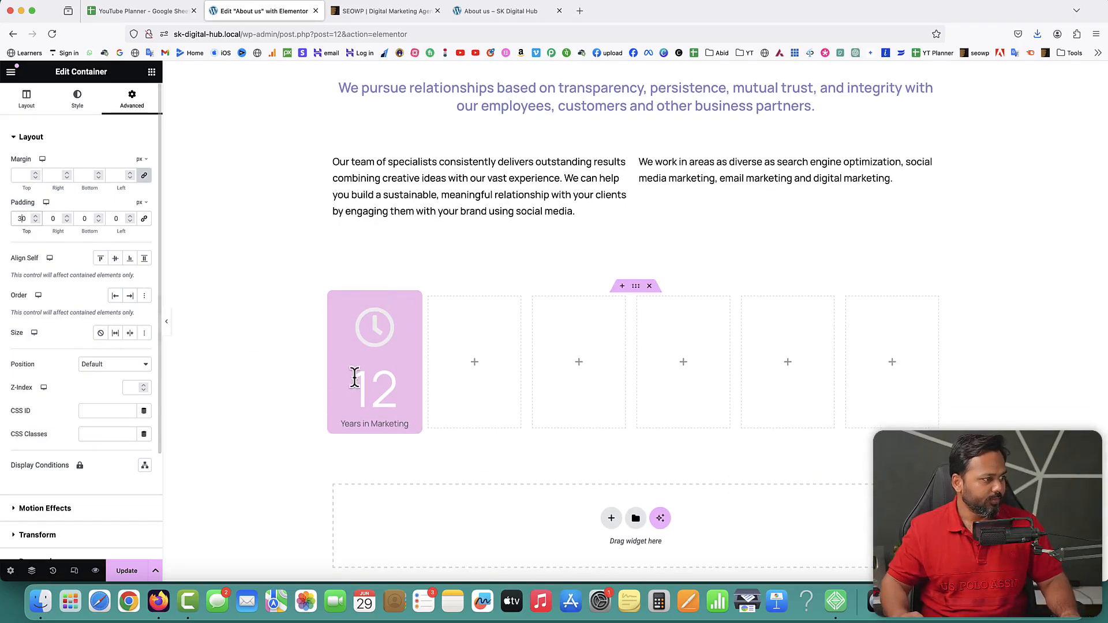
left_click(81, 217)
type("3")
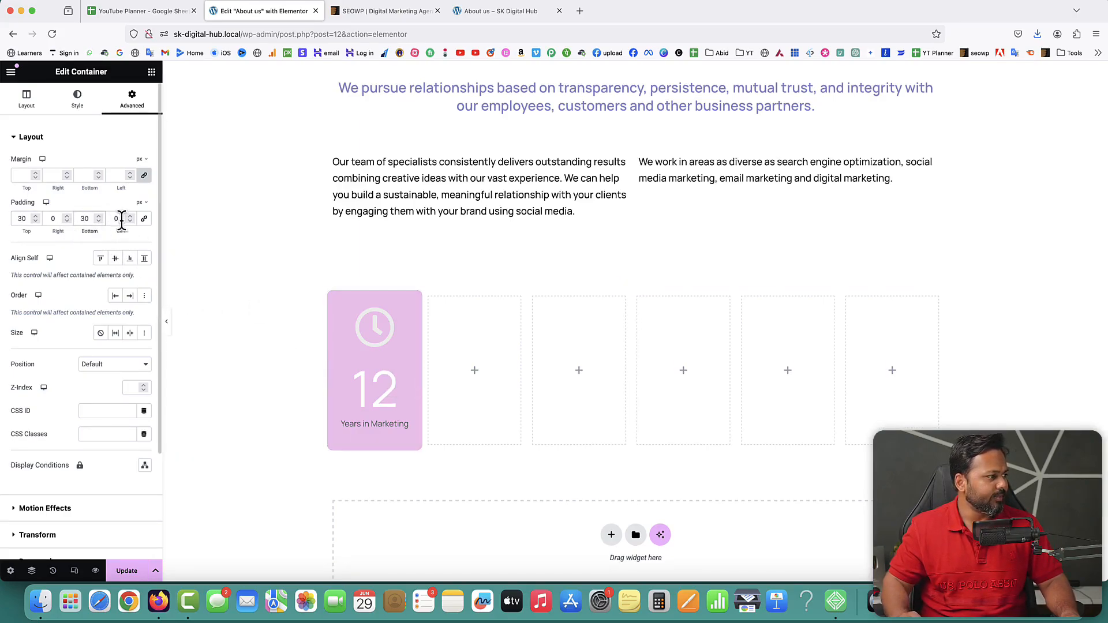
type("10")
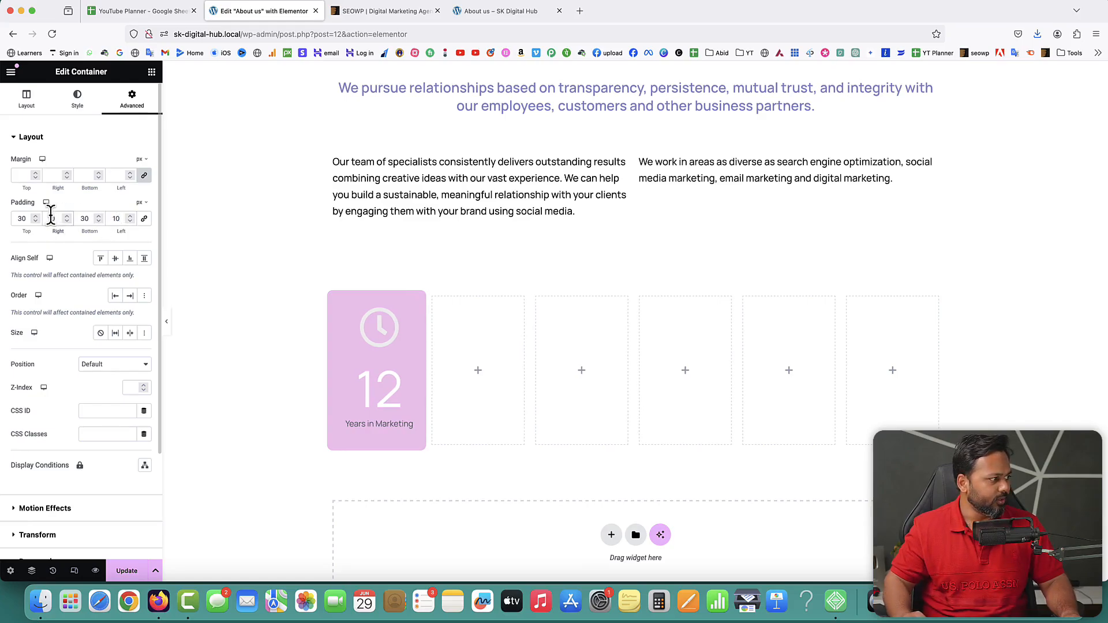
Set the Years in Marketing card's right padding to 10 px, save the page and check it on the reloaded live page.
type("10")
left_click(128, 572)
left_click(486, 17)
left_click(52, 34)
scroll(631, 316, "down", 5)
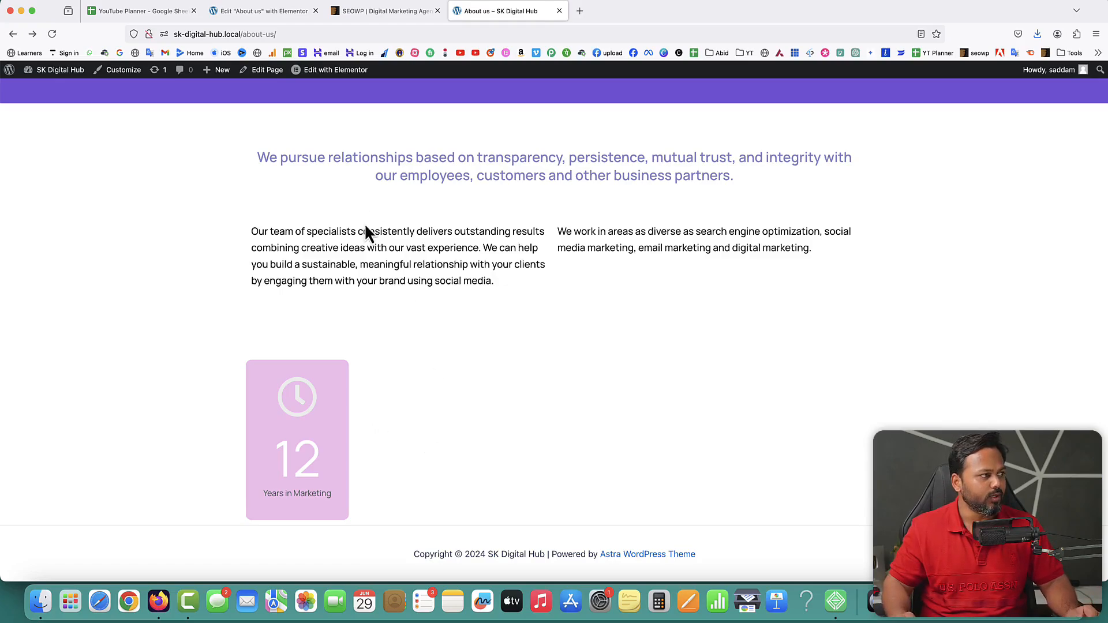
Back in the Elementor editor, delete the five empty containers beside the Years in Marketing card.
left_click(262, 12)
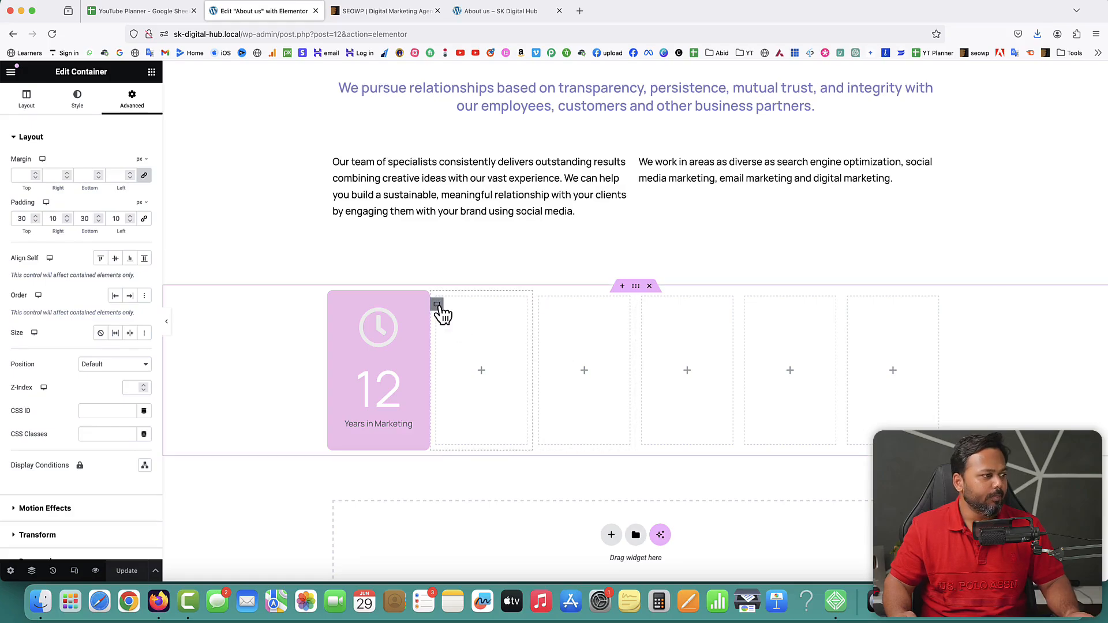
right_click(440, 309)
left_click(482, 567)
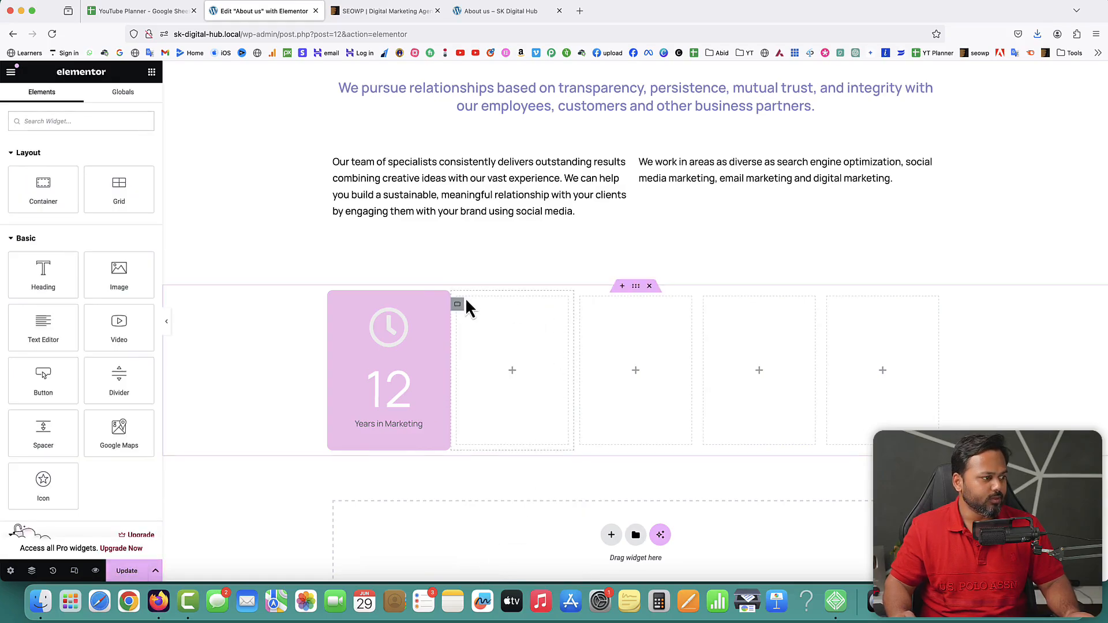
right_click(457, 310)
left_click(495, 569)
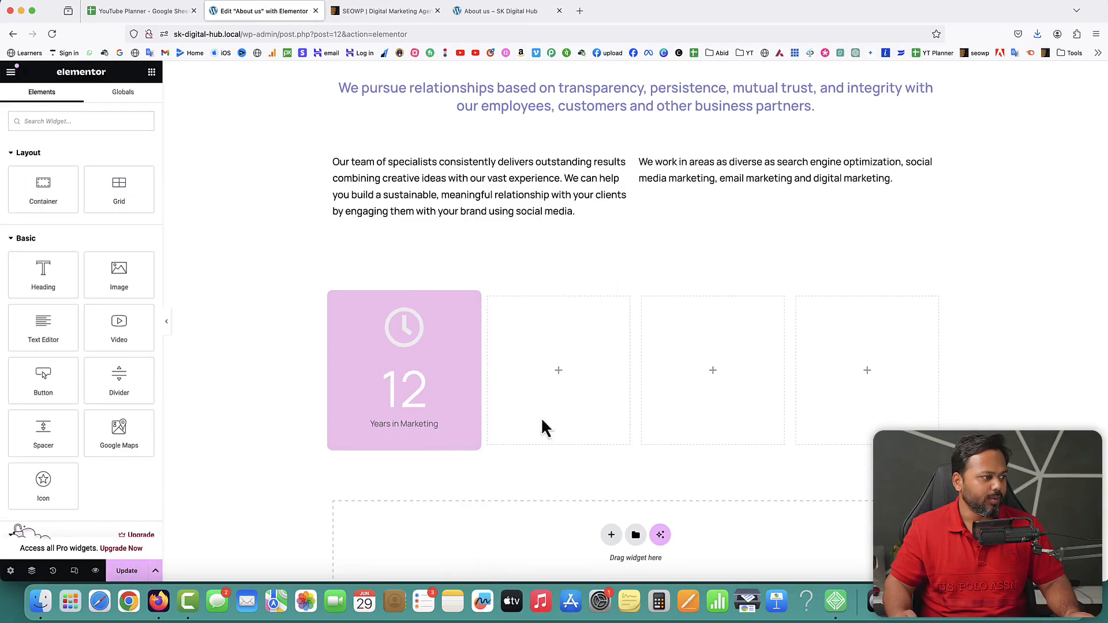
right_click(489, 309)
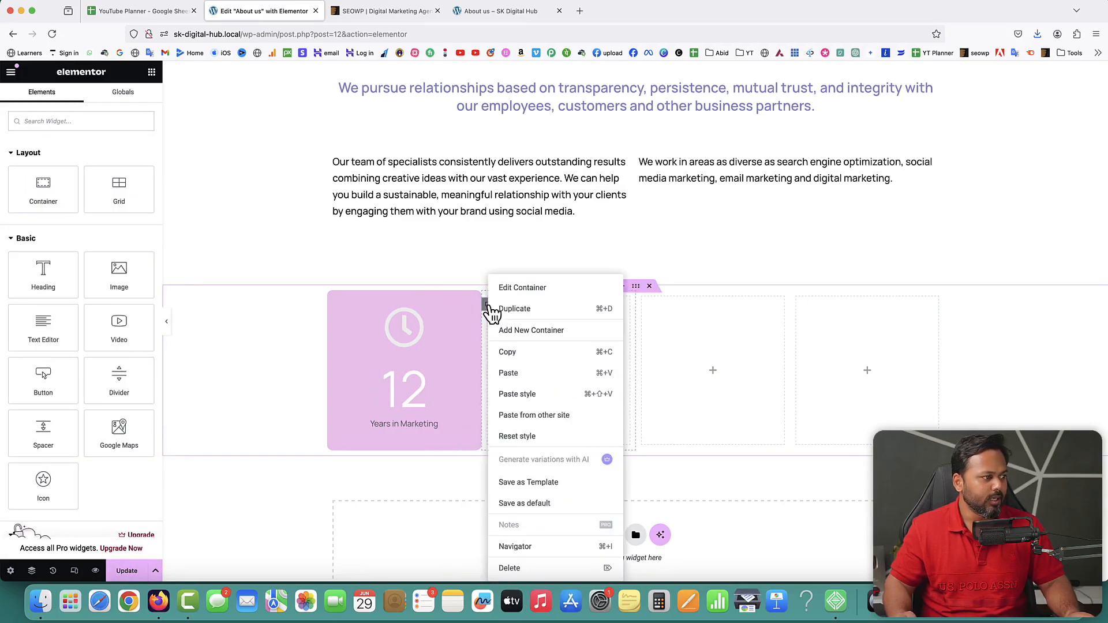
left_click(523, 569)
right_click(541, 306)
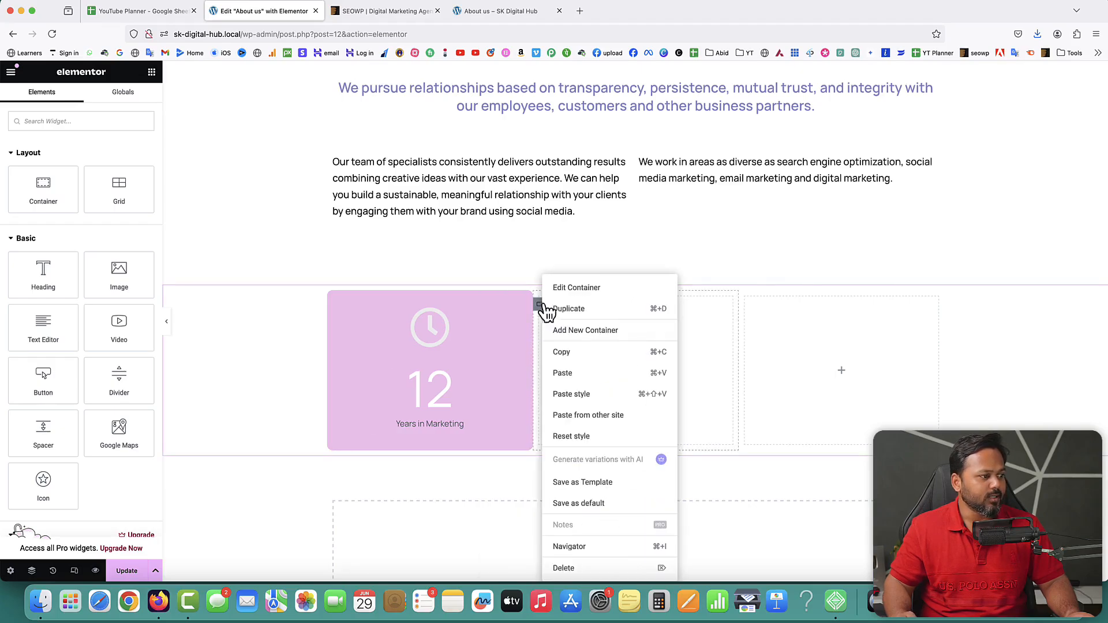
left_click(590, 568)
right_click(644, 306)
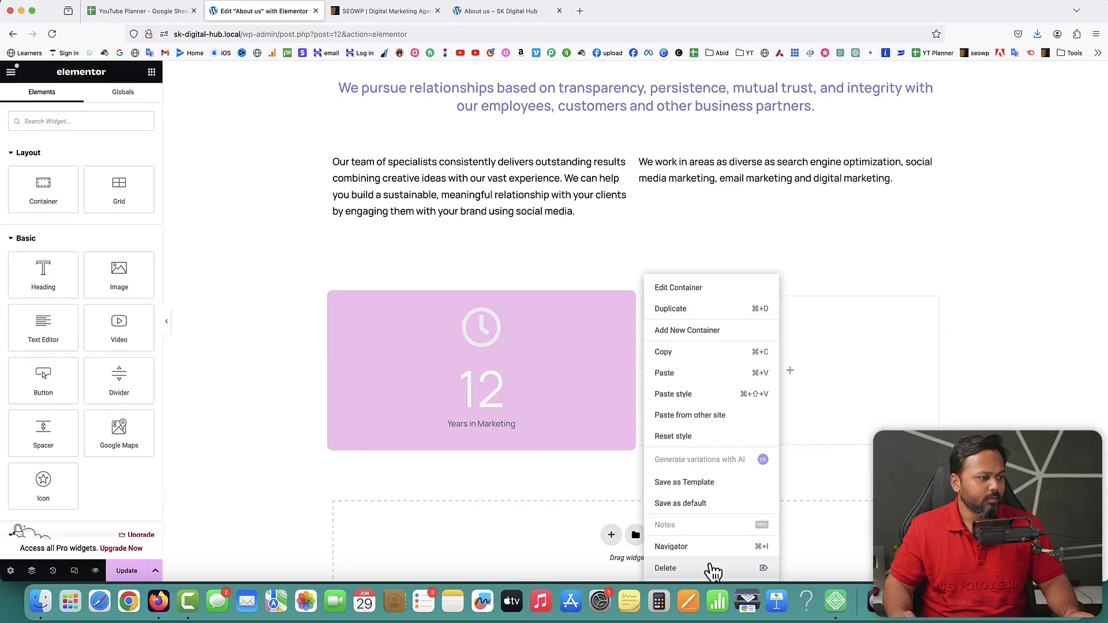
left_click(712, 568)
Duplicate the Years in Marketing card five times to fill the row with six cards.
right_click(335, 312)
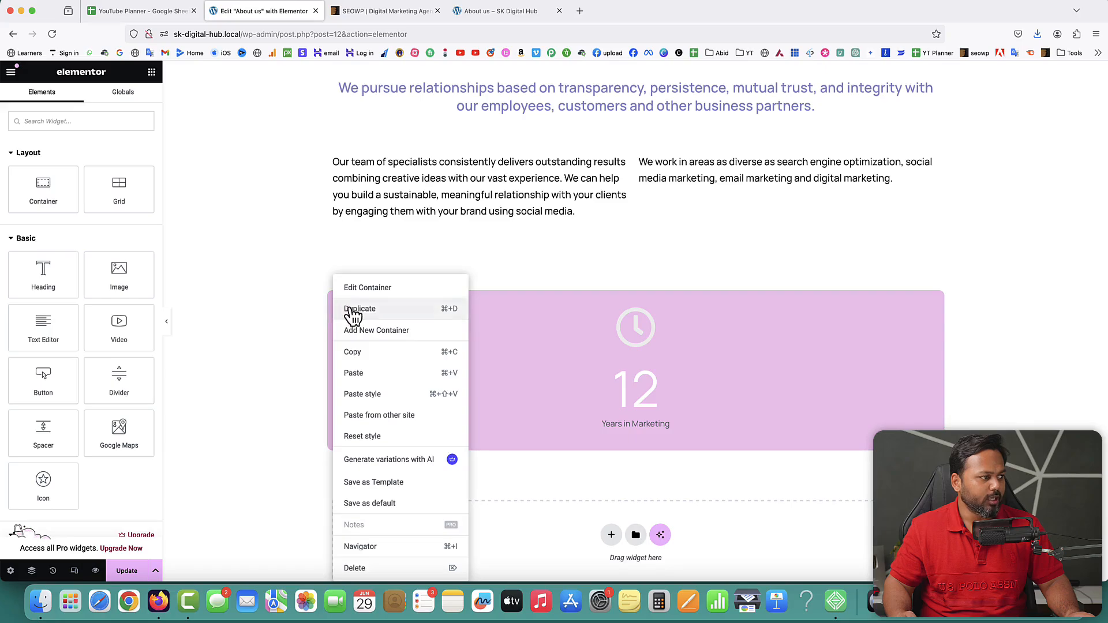
left_click(353, 308)
right_click(644, 306)
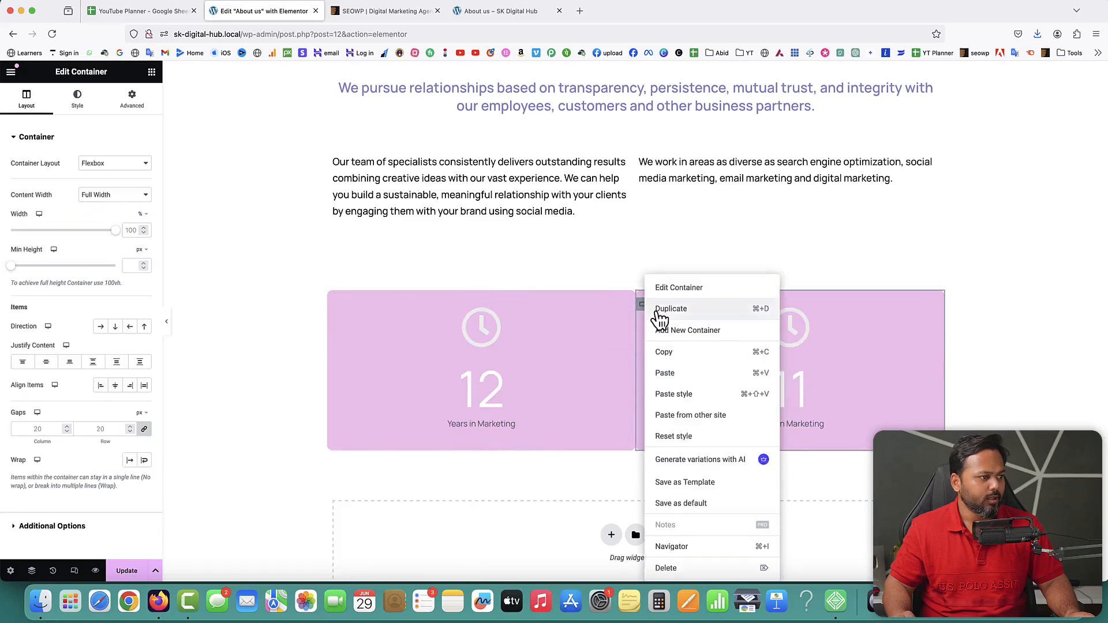
left_click(658, 310)
right_click(744, 307)
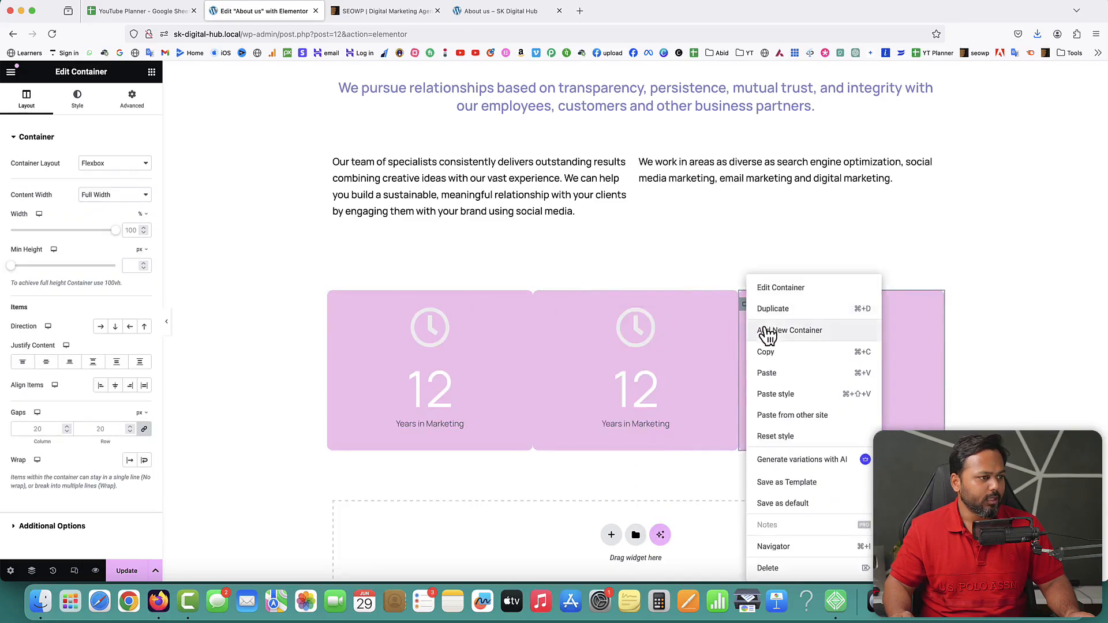
left_click(771, 311)
right_click(801, 315)
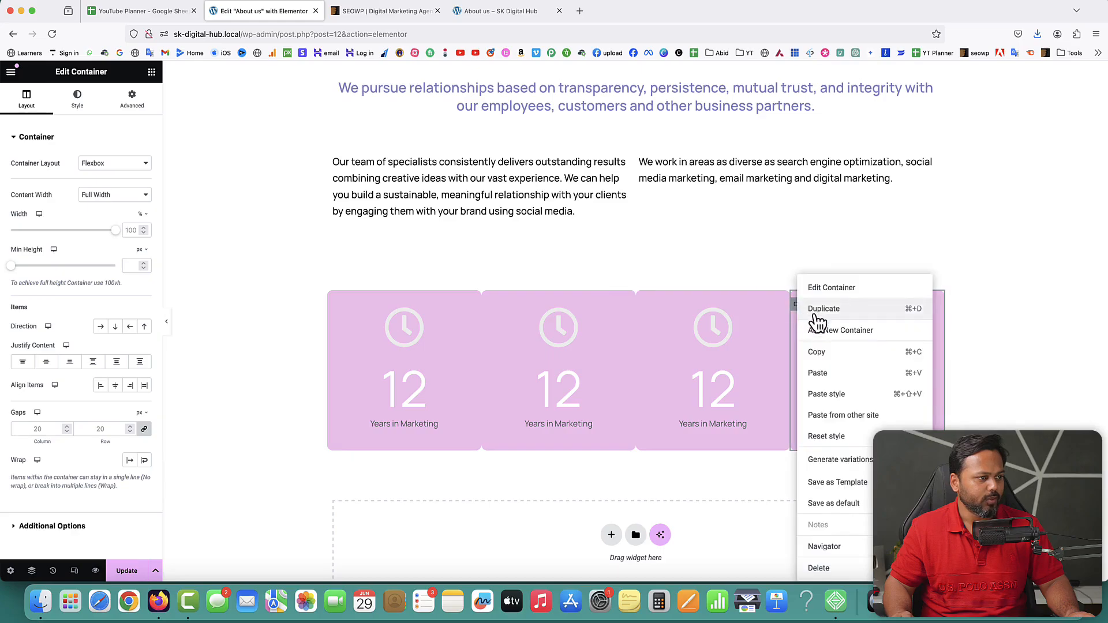
left_click(834, 308)
right_click(829, 306)
left_click(843, 314)
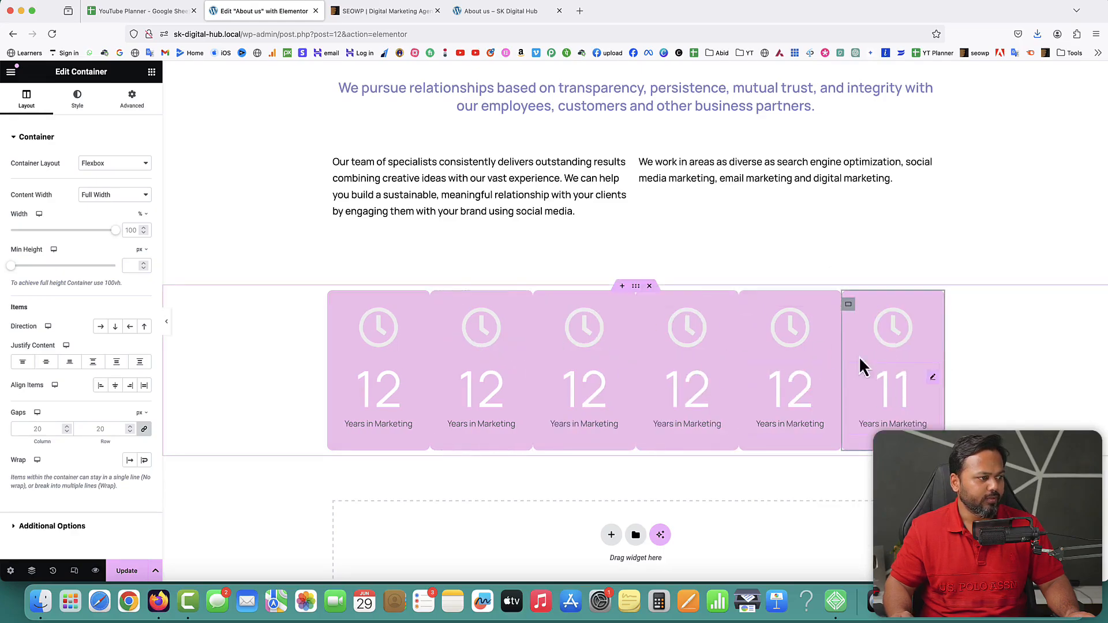
Save the page and check the row of six cards on the reloaded live About us page.
left_click(121, 570)
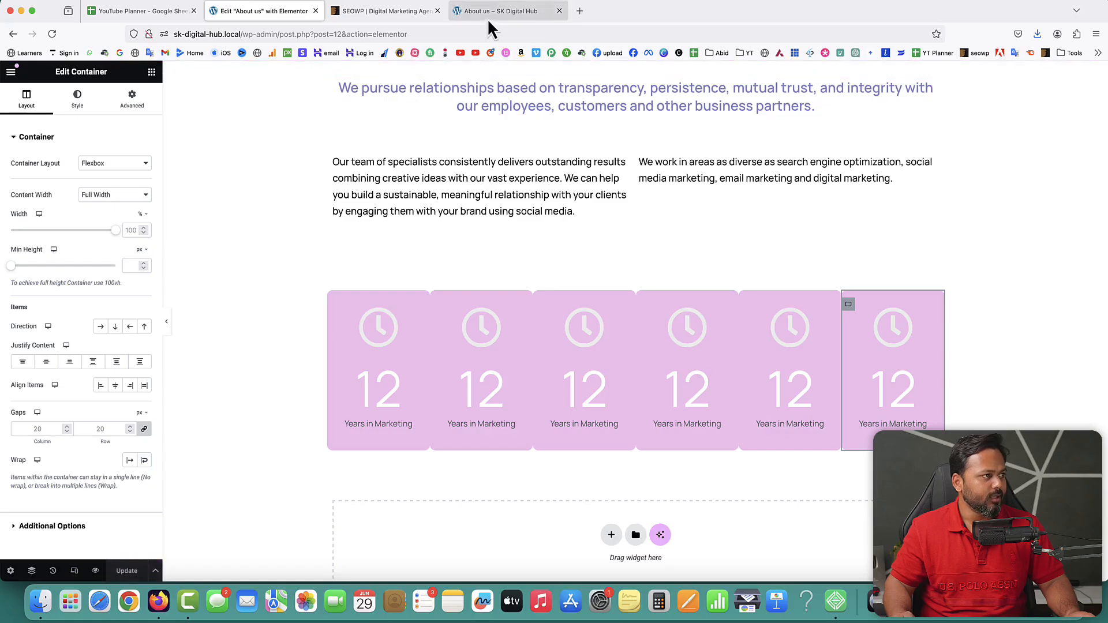
left_click(487, 19)
left_click(52, 35)
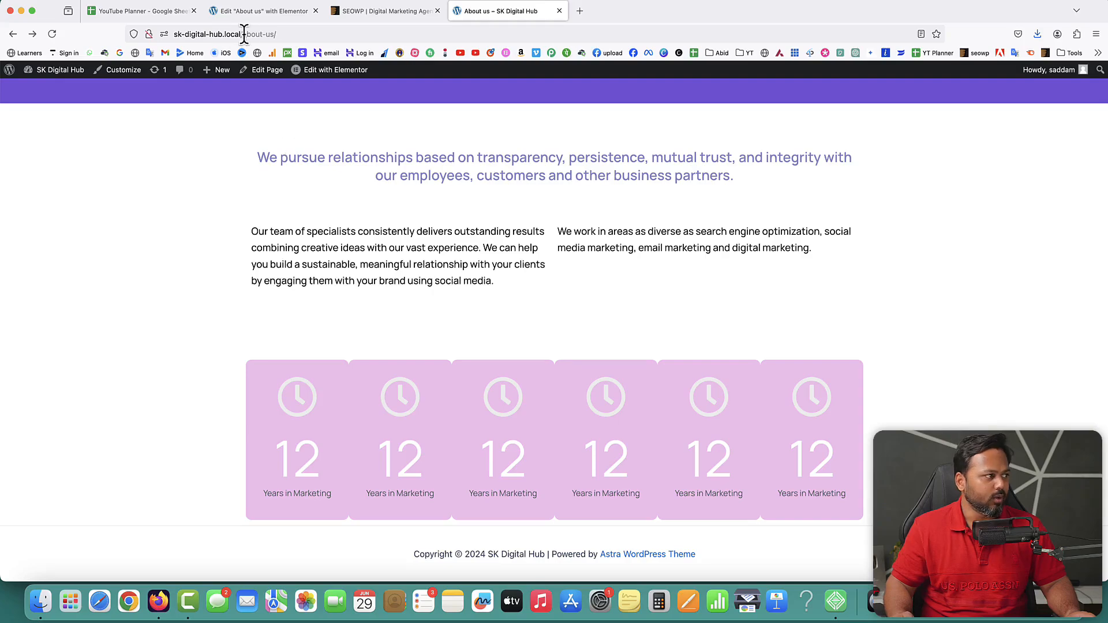
In the editor, set the column gap of the parent container holding the six cards to 15 px.
left_click(260, 11)
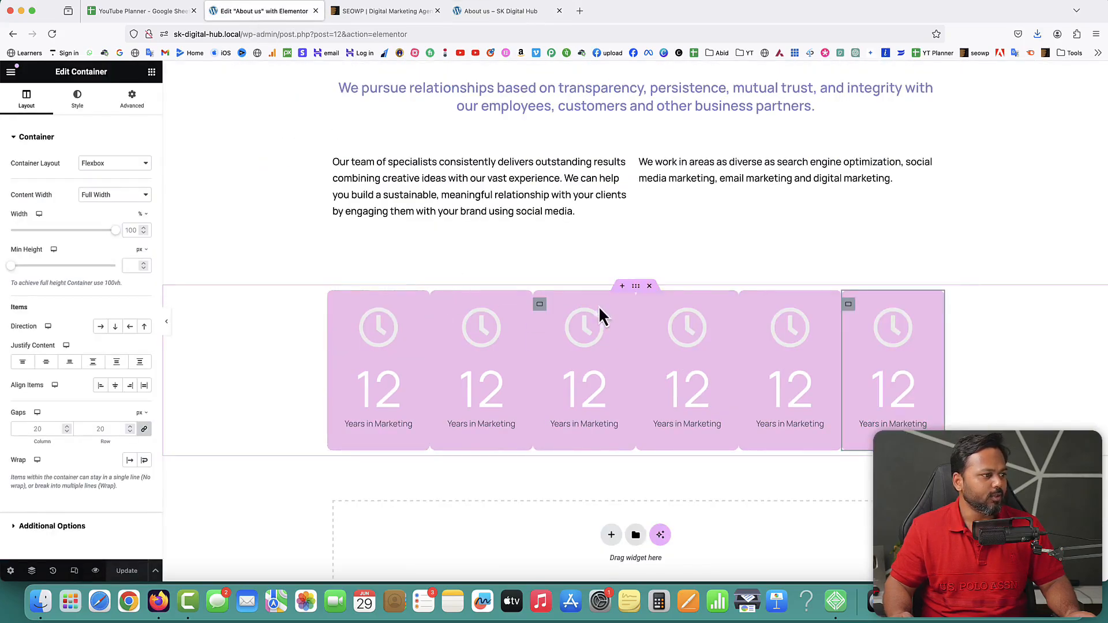
right_click(637, 288)
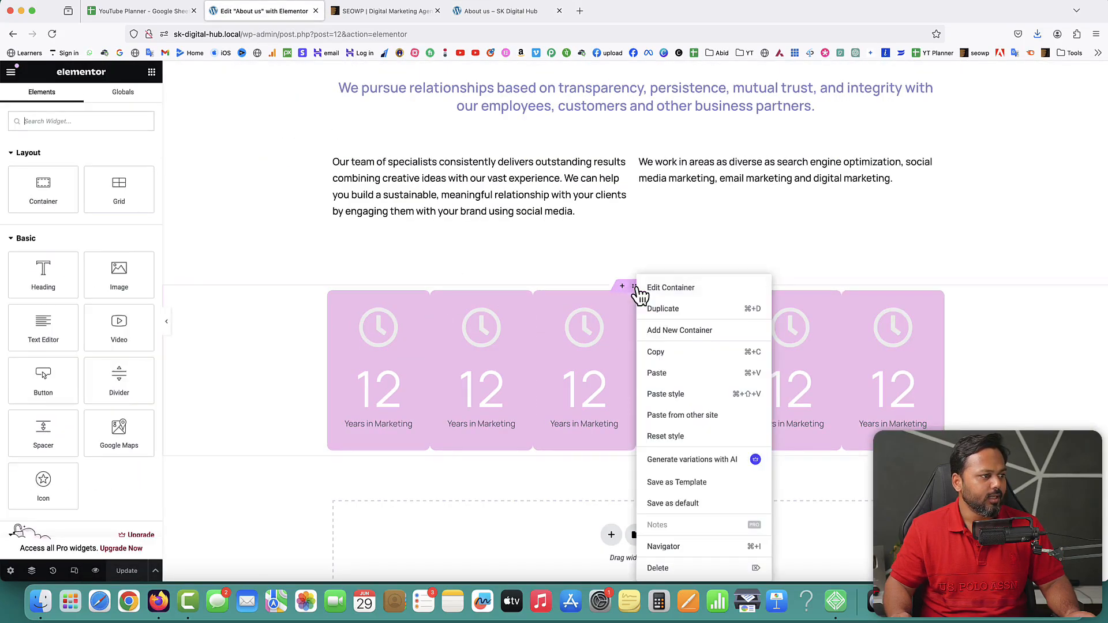
left_click(650, 290)
scroll(71, 390, "down", 2)
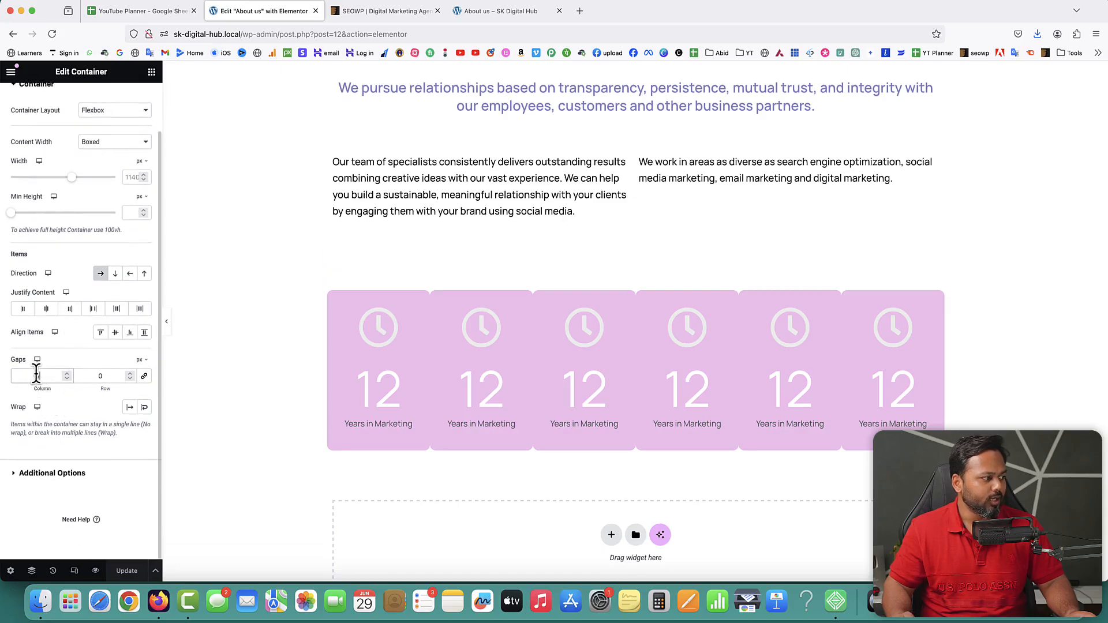
type("20")
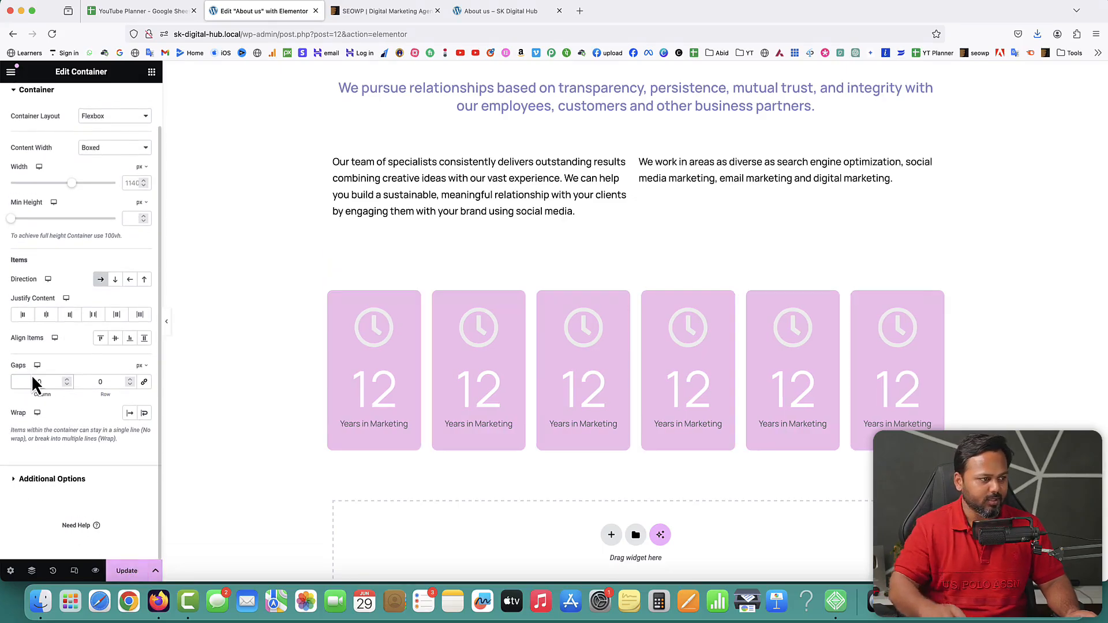
left_click_drag(43, 380, 26, 380)
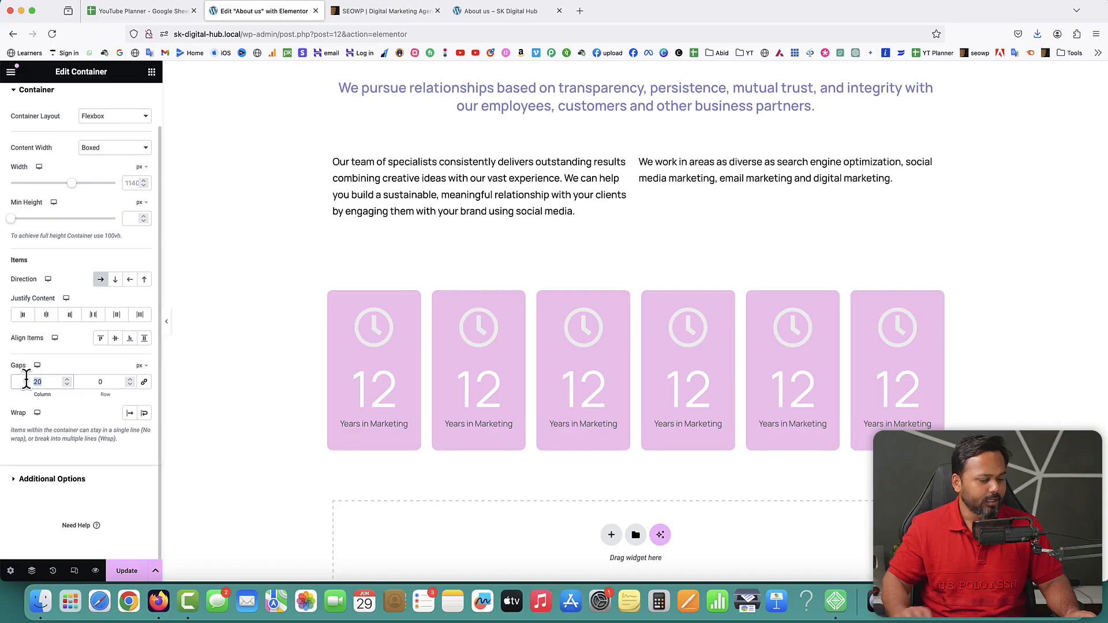
type("15")
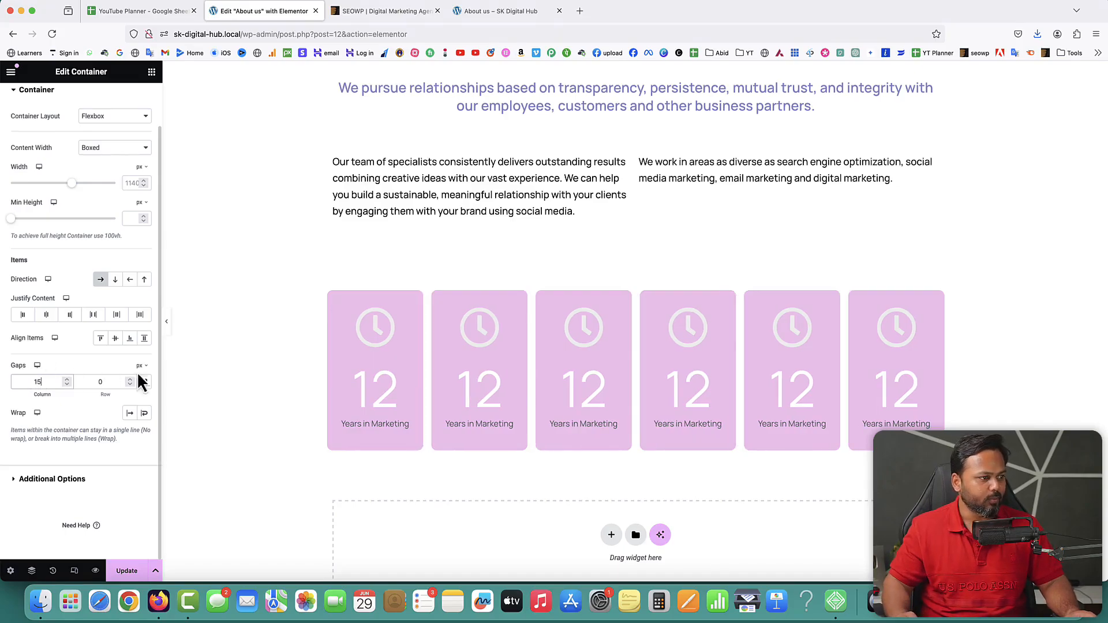
Save the page and check the card spacing on the reloaded live About us page.
left_click(124, 571)
left_click(502, 11)
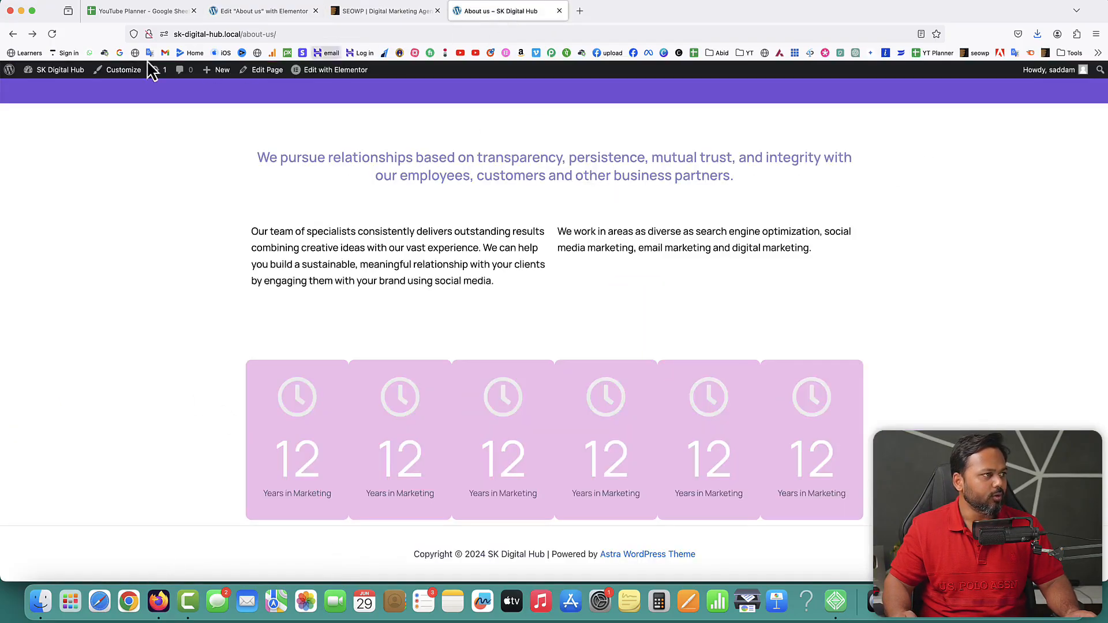
left_click(52, 33)
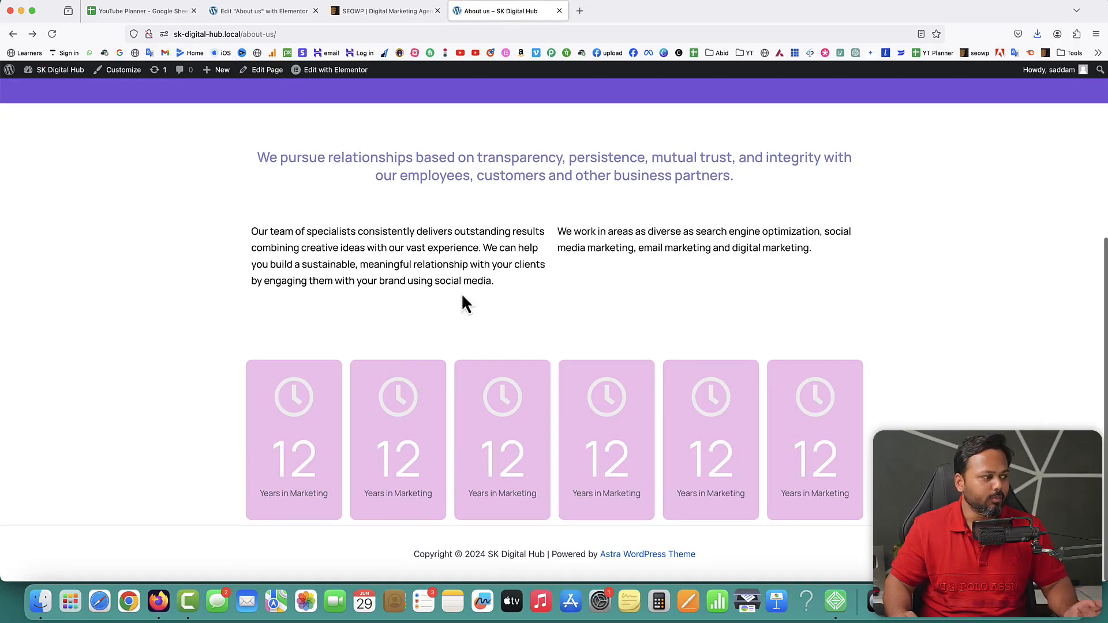
Sample the background colour of the Analytic Reports card on the SEOWP reference page with the eyedropper.
left_click(358, 13)
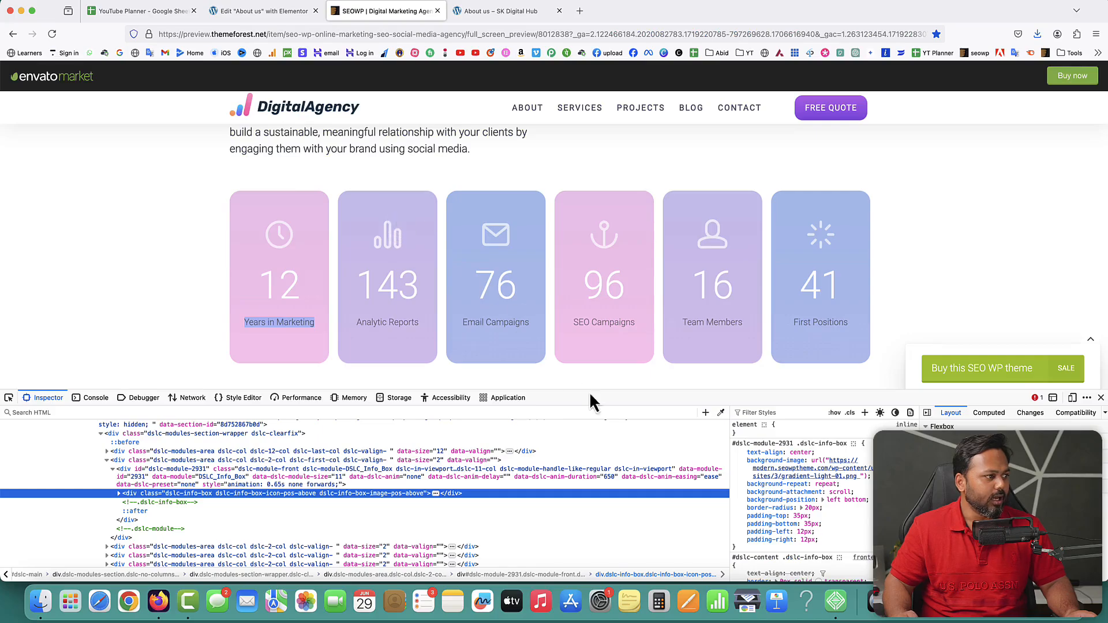
left_click(721, 412)
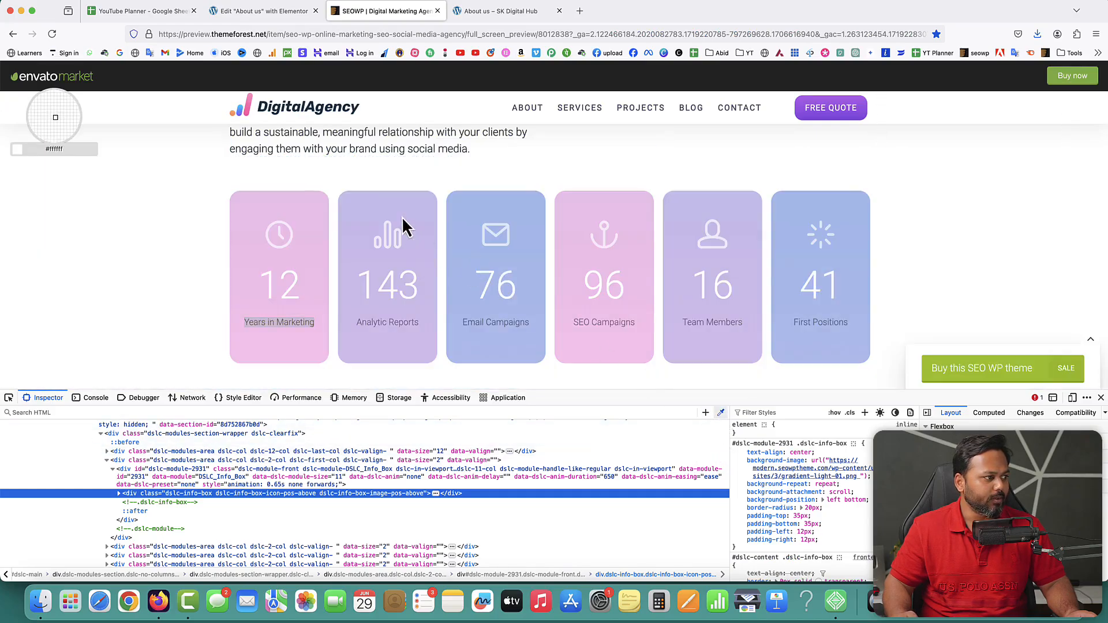
left_click(367, 220)
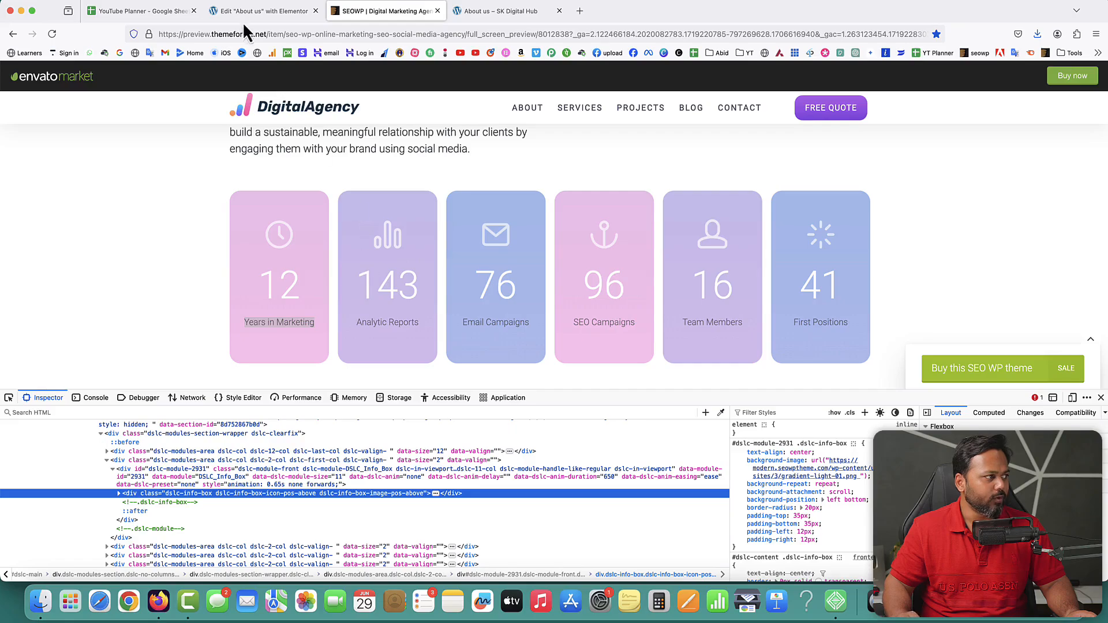
In the Elementor editor, set the second card's background colour to the sampled #cbc3ee.
left_click(243, 12)
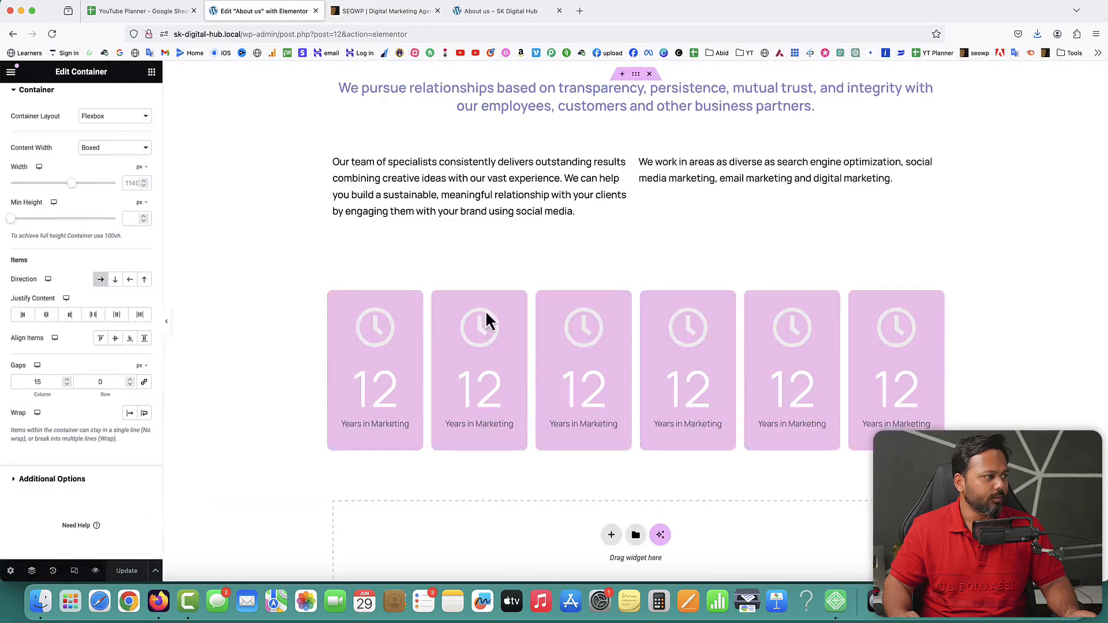
left_click(438, 309)
left_click(81, 101)
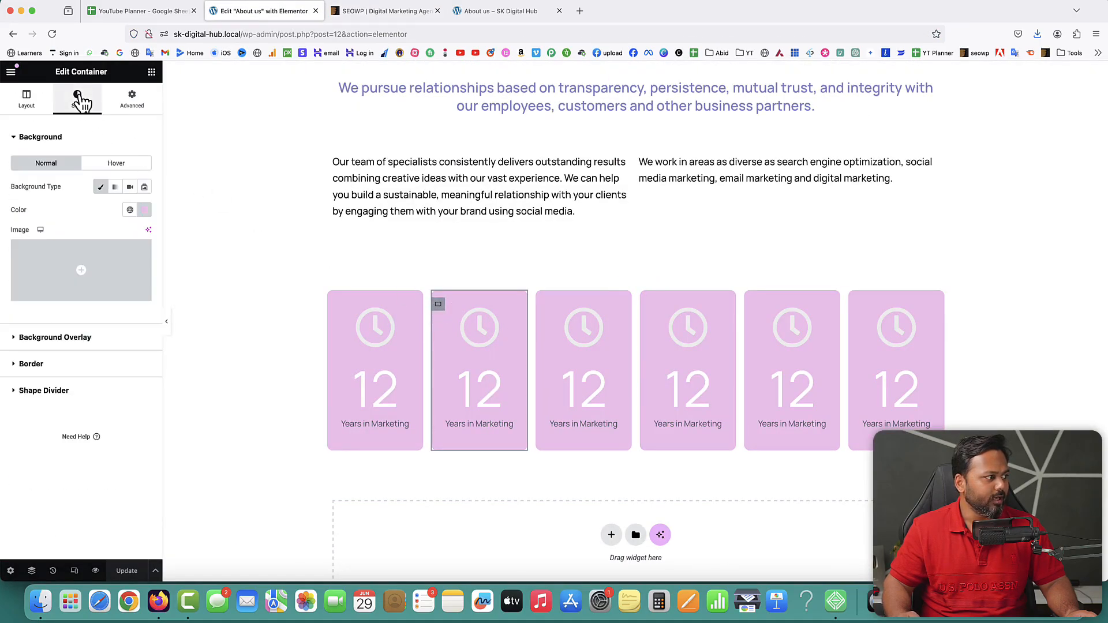
left_click(144, 209)
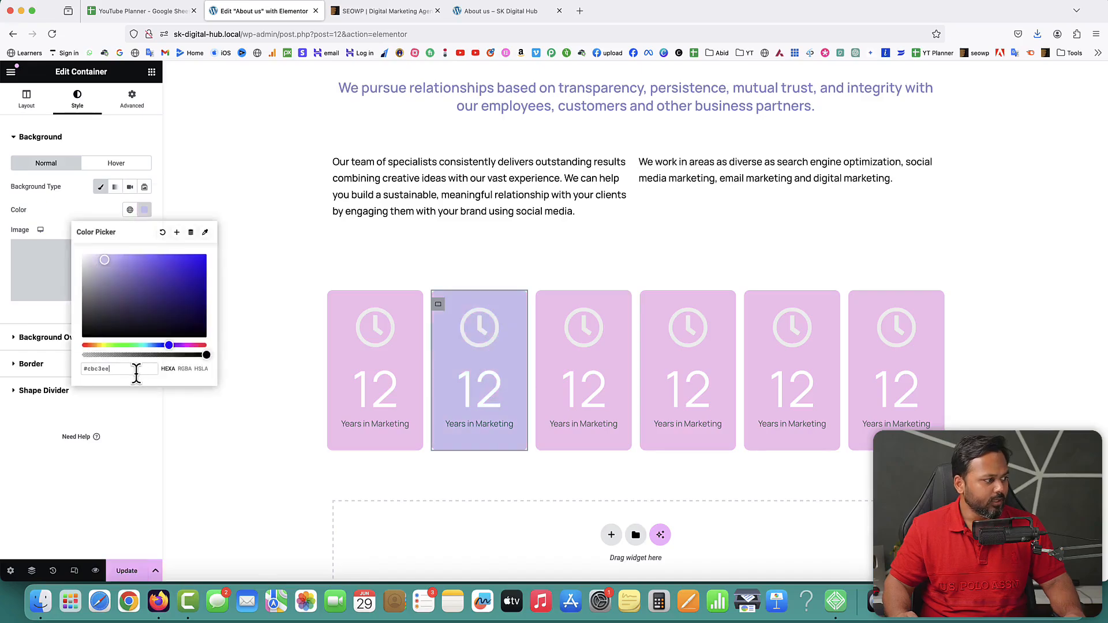
left_click(123, 483)
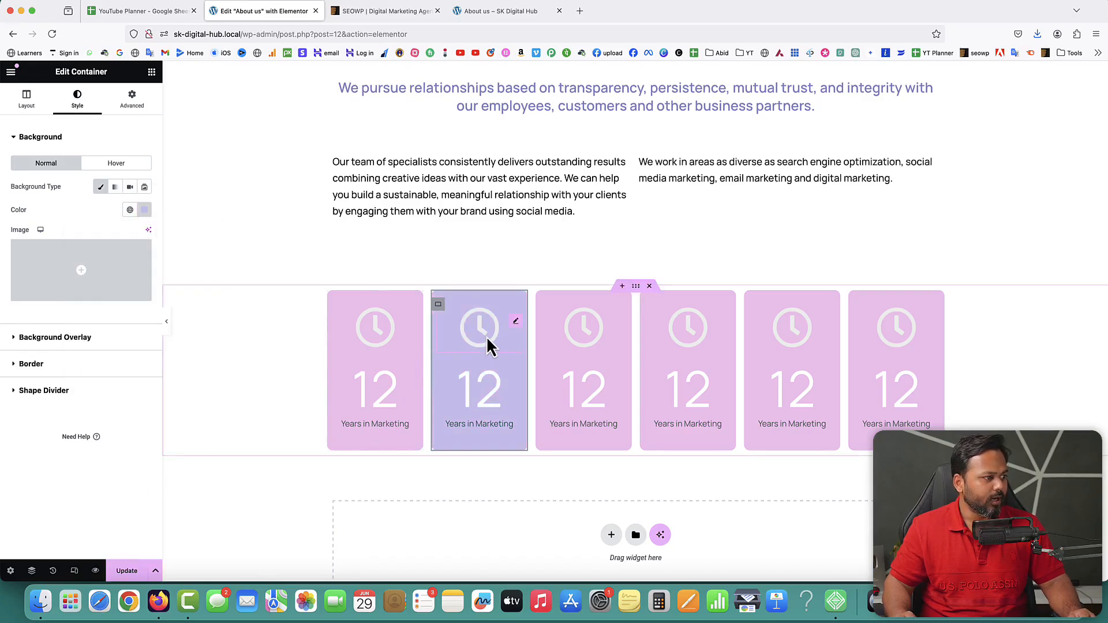
Replace the second card's clock icon with the solid bar chart icon, searching the icon library for "chart".
left_click(488, 341)
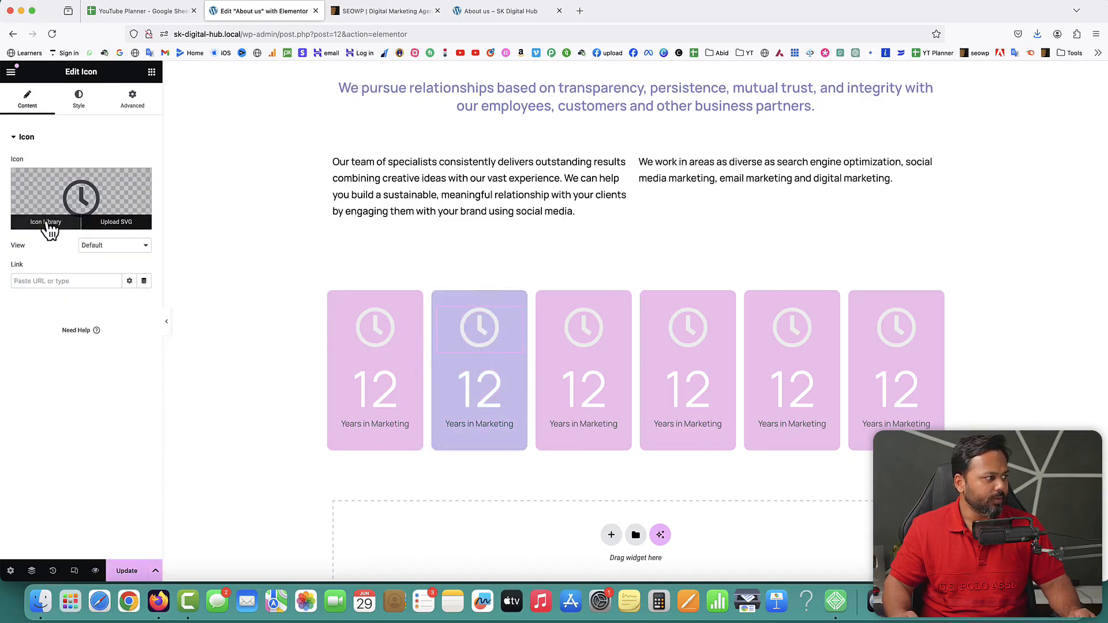
left_click(46, 222)
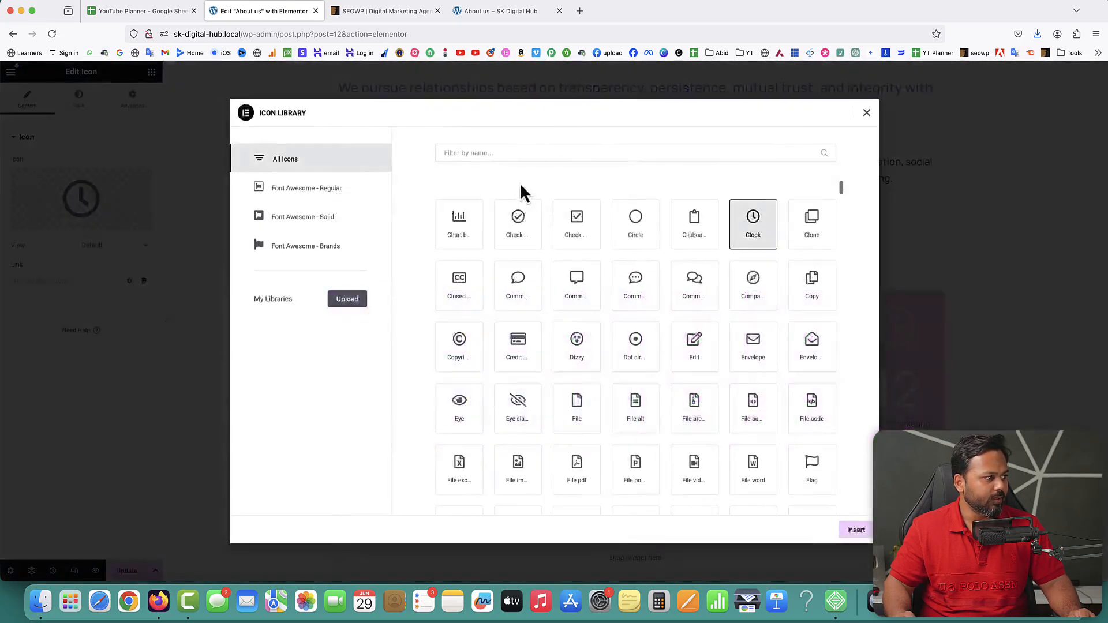
left_click(508, 153)
type("chart")
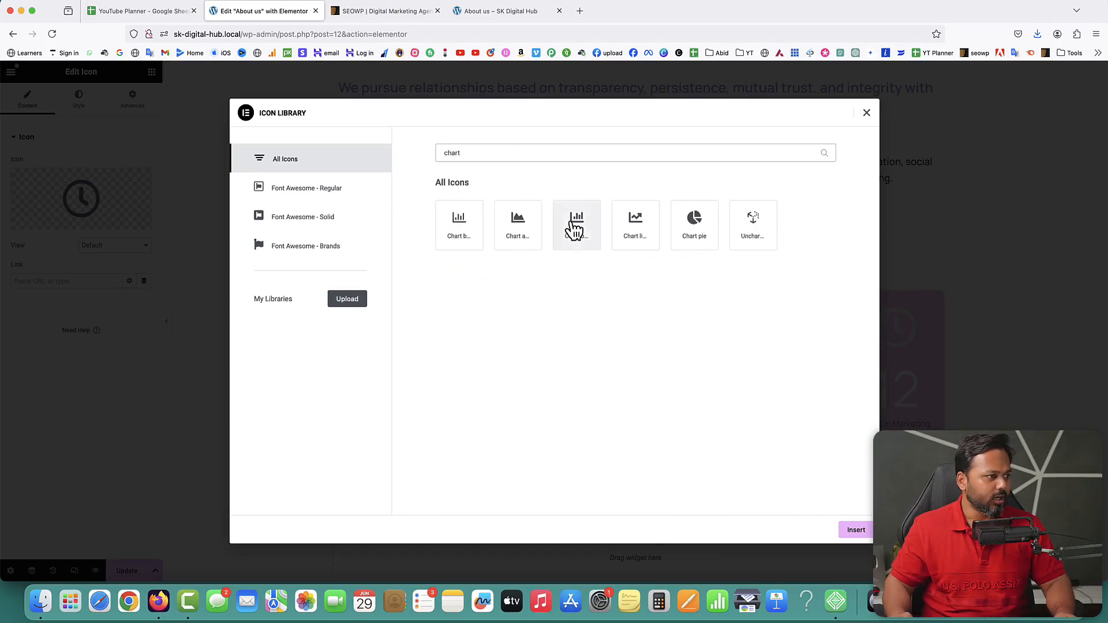
left_click(575, 230)
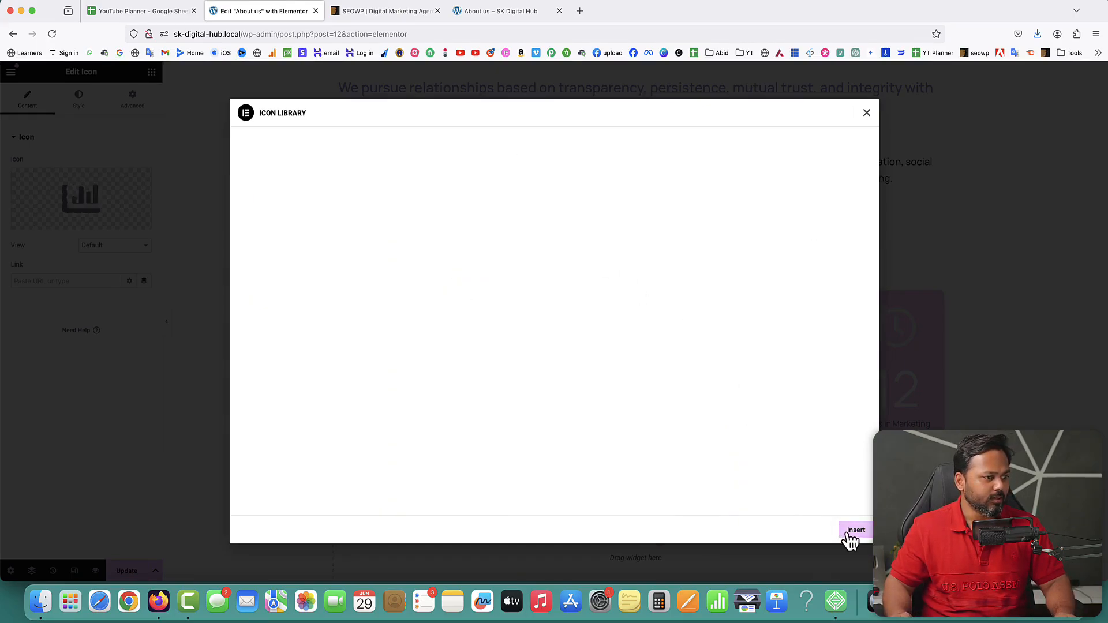
left_click(854, 531)
Set the ending number of the second card's counter to 143.
left_click(518, 381)
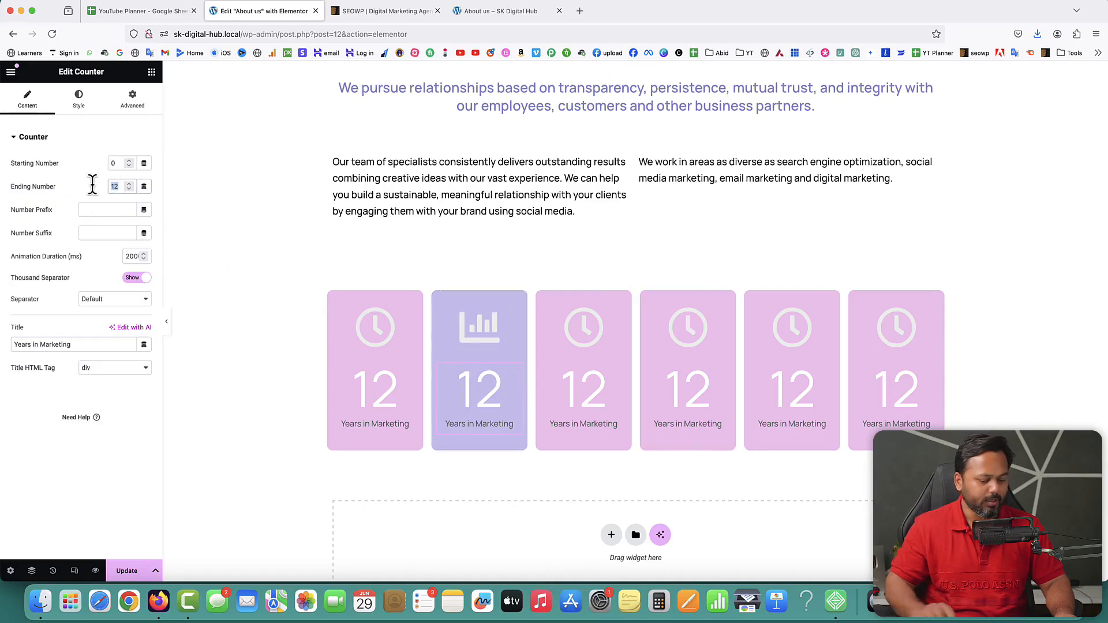
type("3")
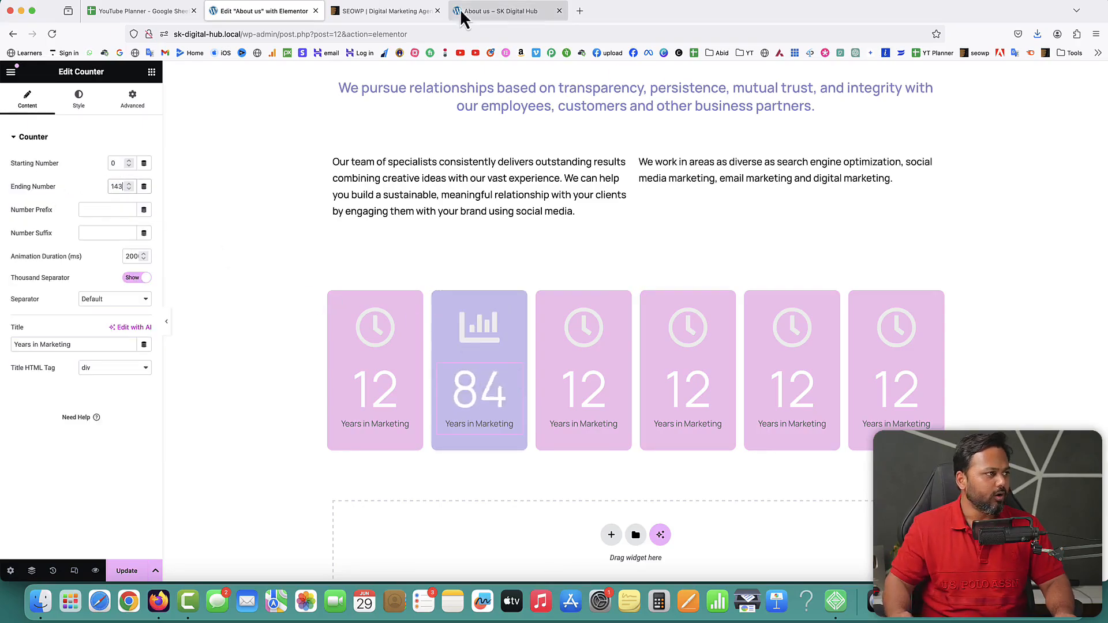
Copy the "Analytic Reports" label from the SEOWP reference page and set it as the second counter's title in the Elementor editor.
left_click(400, 15)
left_click_drag(354, 323, 421, 333)
key("super+c")
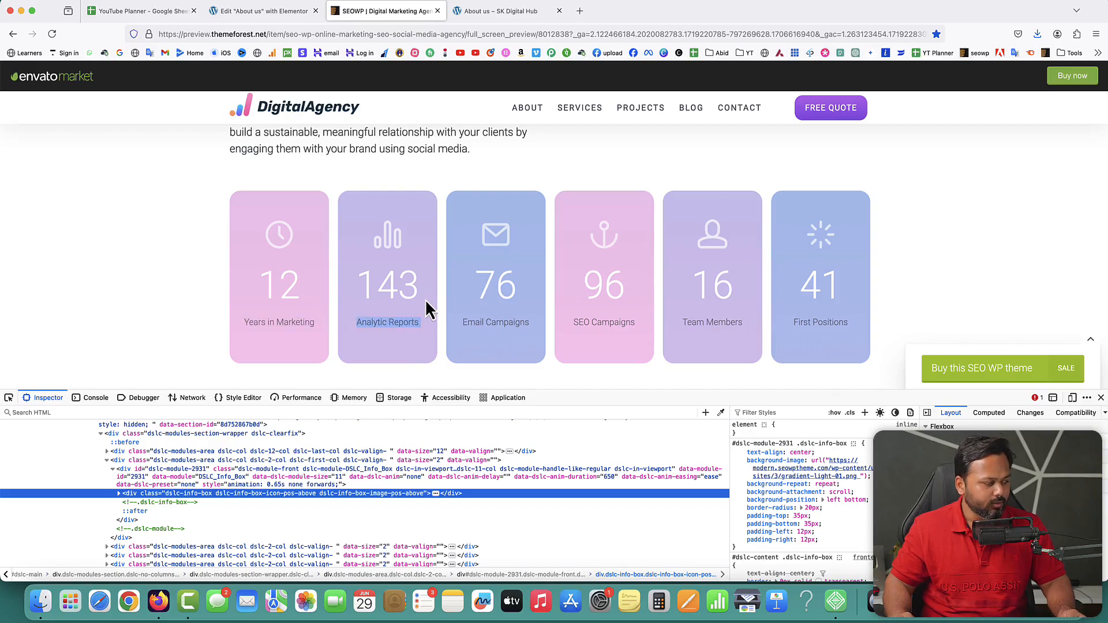
left_click(272, 10)
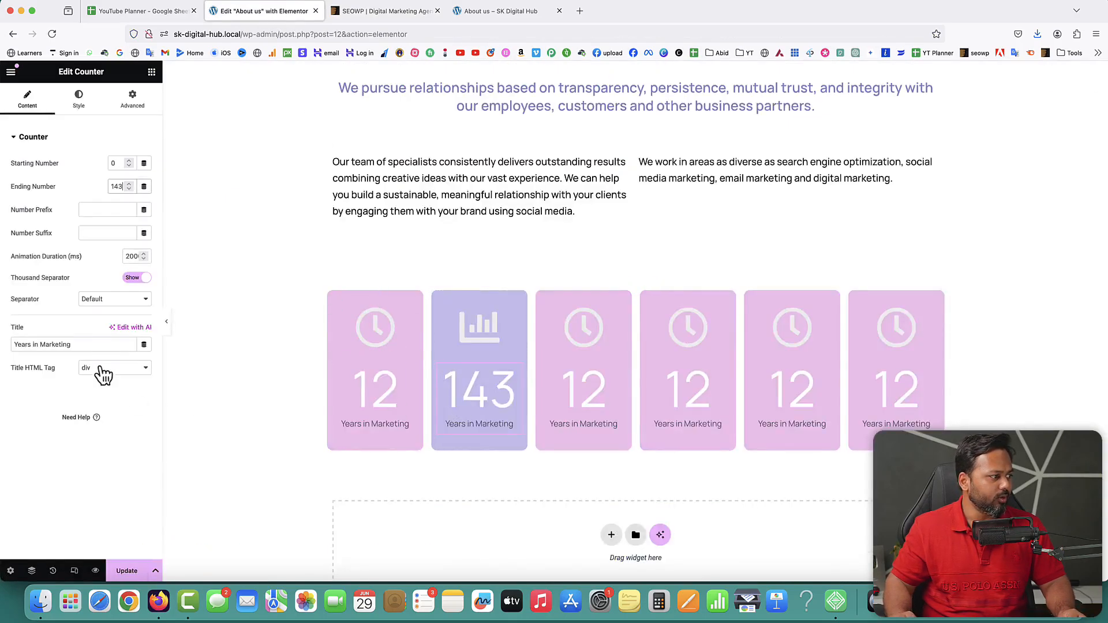
key("super+v")
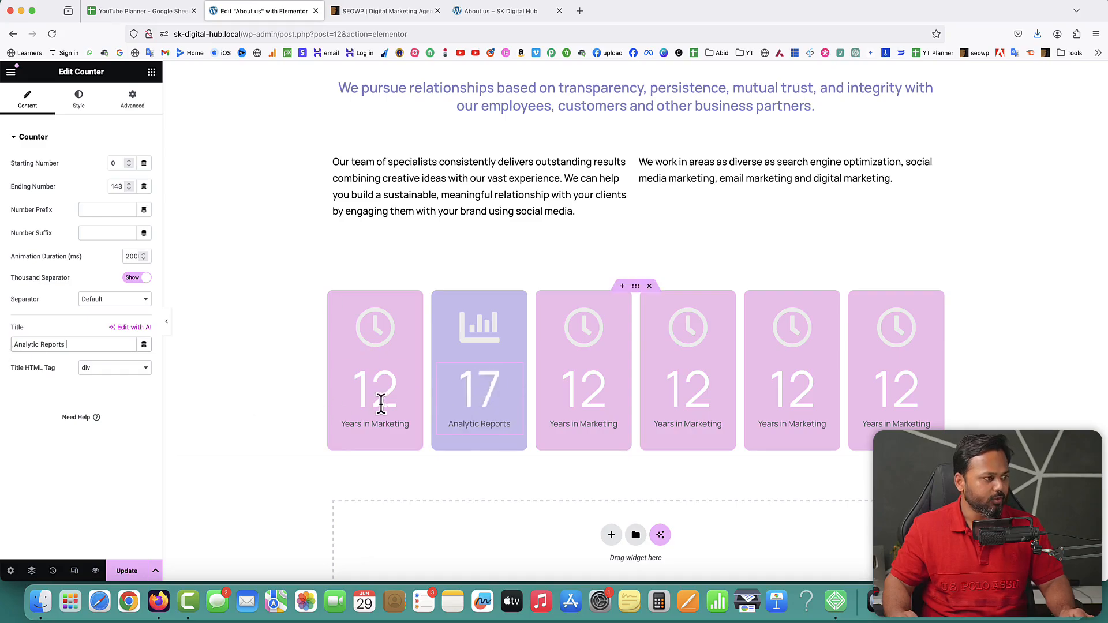
Save the page changes and reload the live About us page to check the second card.
left_click(127, 571)
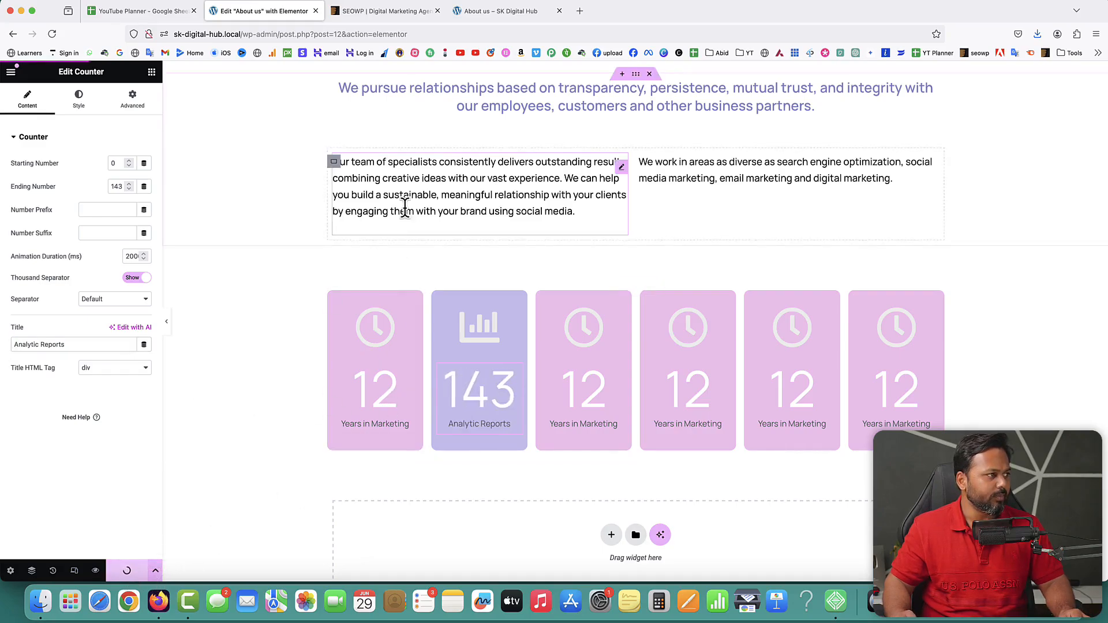
left_click(504, 11)
left_click(51, 35)
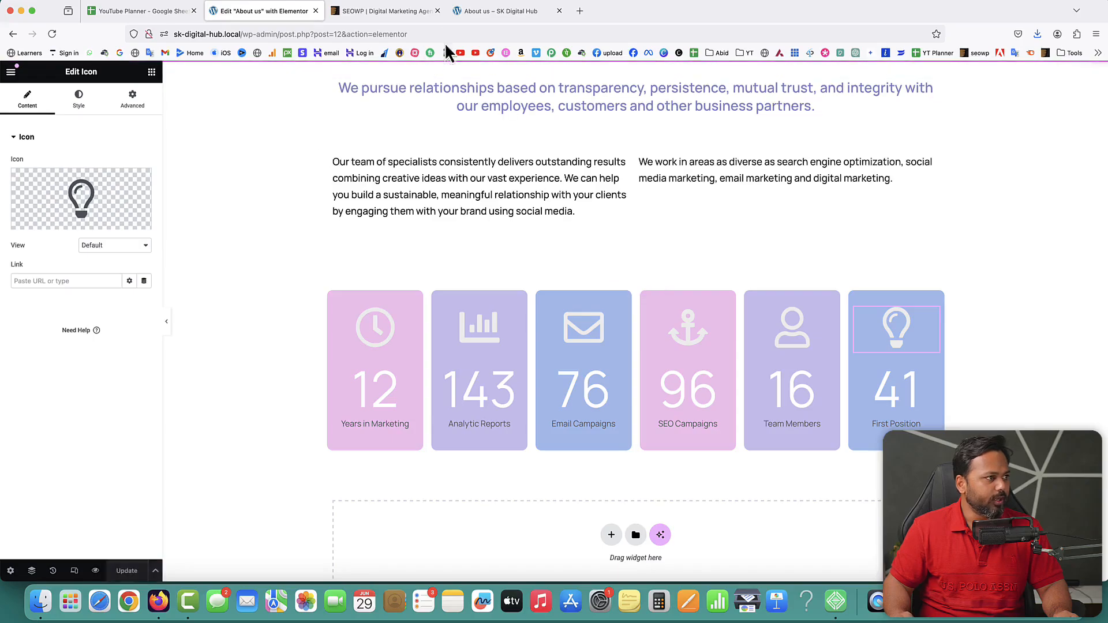
Reload the live About us page and review the hero, text sections and complete row of six counter cards.
left_click(469, 14)
left_click(59, 39)
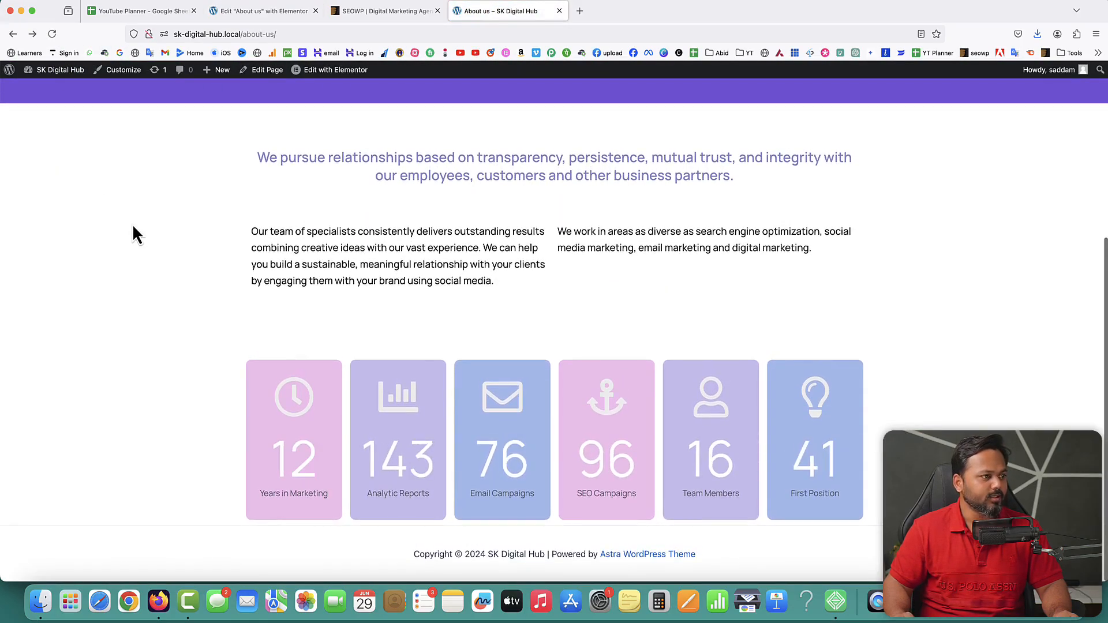
scroll(133, 223, "up", 5)
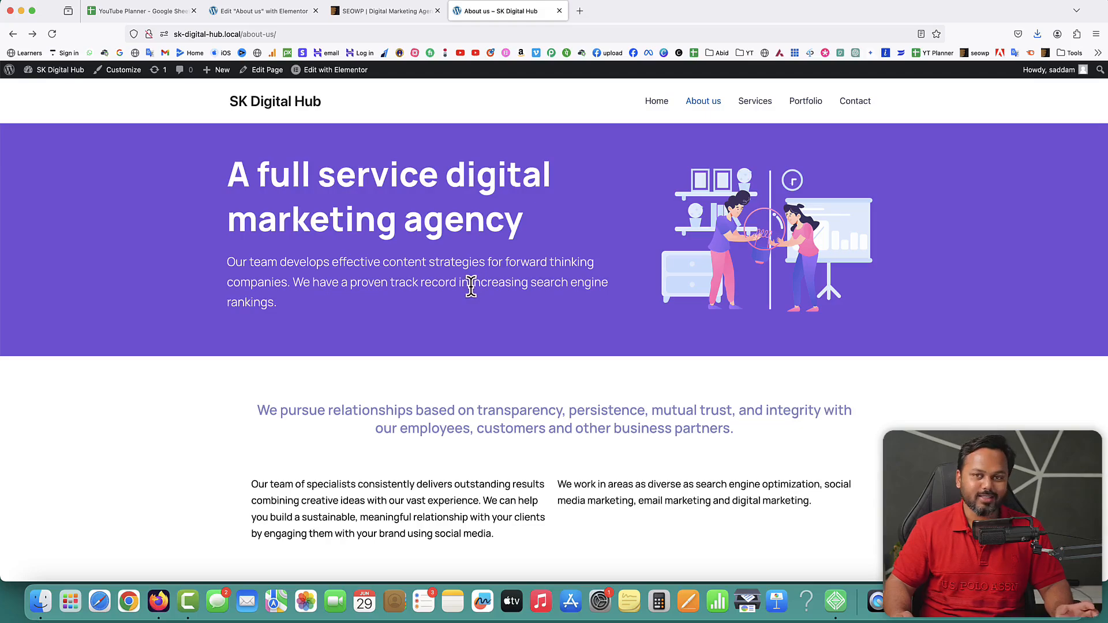
scroll(471, 287, "down", 5)
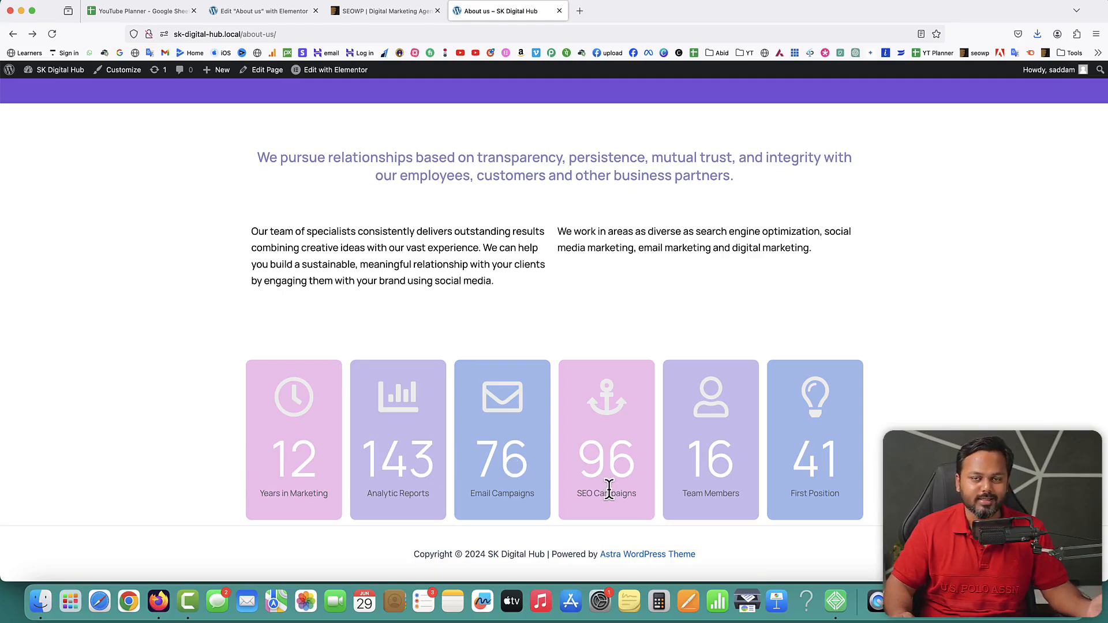
On the SEOWP reference page, save the first two portraits of the team section's top row as image files.
left_click(361, 17)
scroll(657, 267, "down", 5)
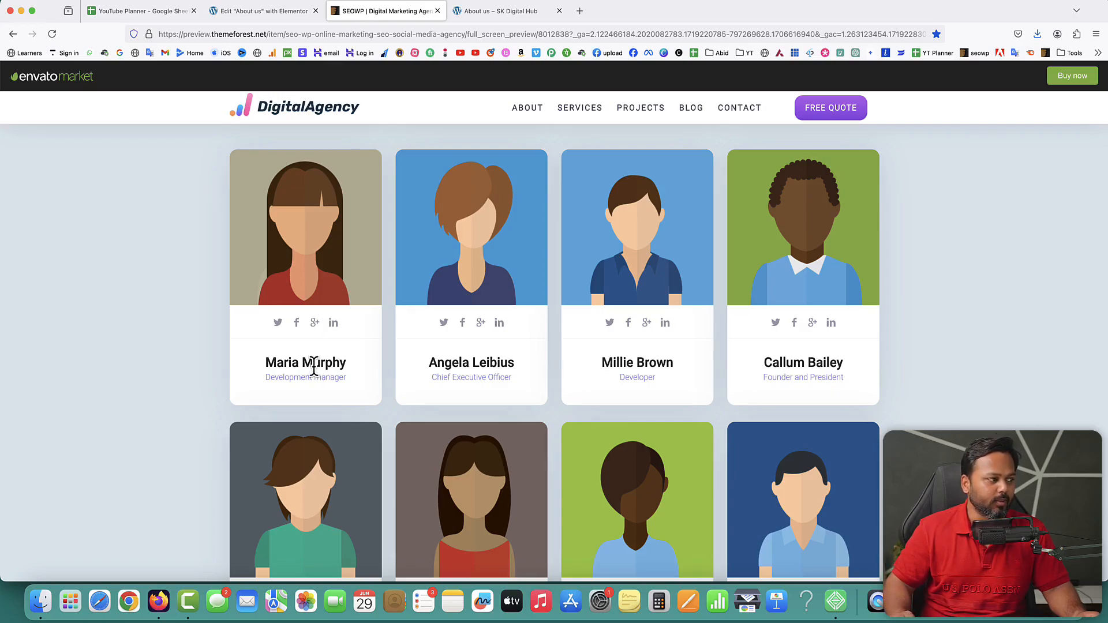
left_click_drag(276, 379, 330, 381)
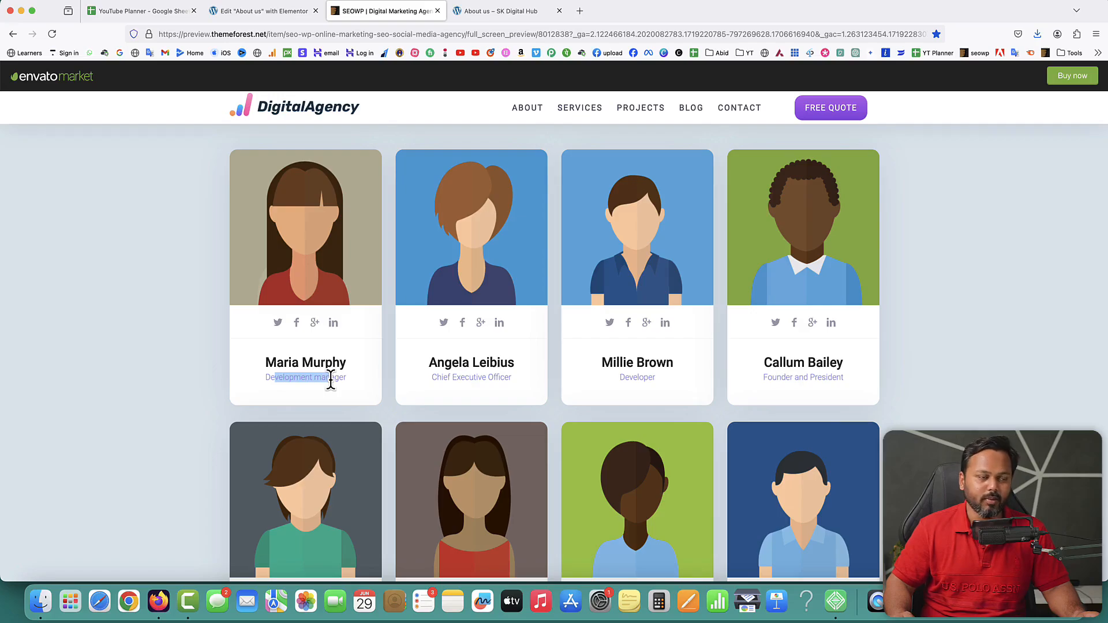
right_click(283, 238)
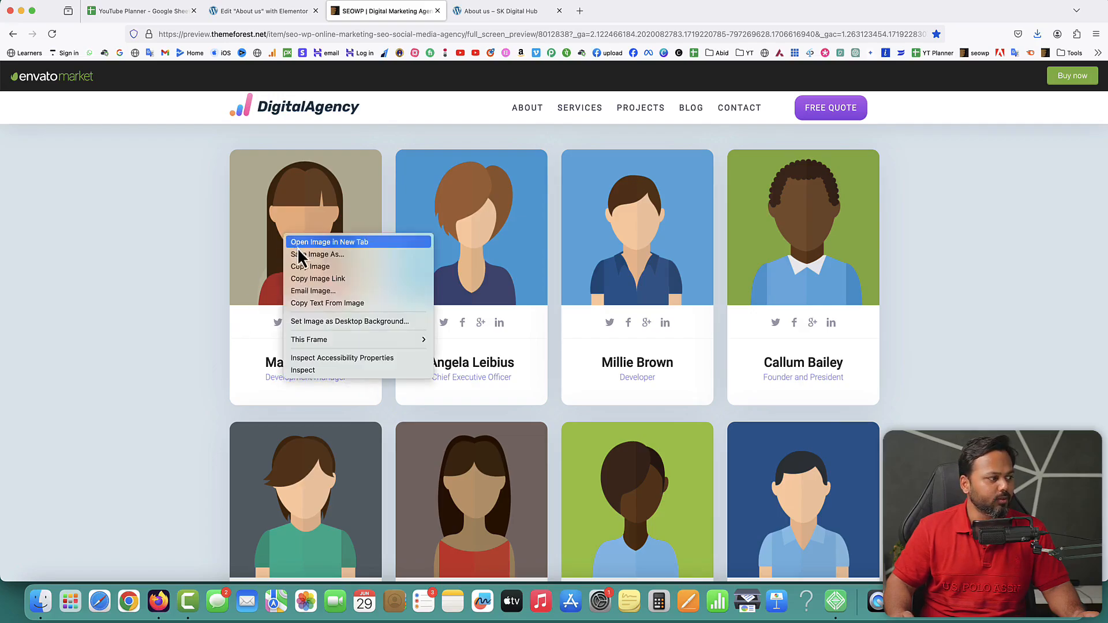
left_click(301, 253)
key("Return")
right_click(470, 212)
left_click(484, 231)
key("Return")
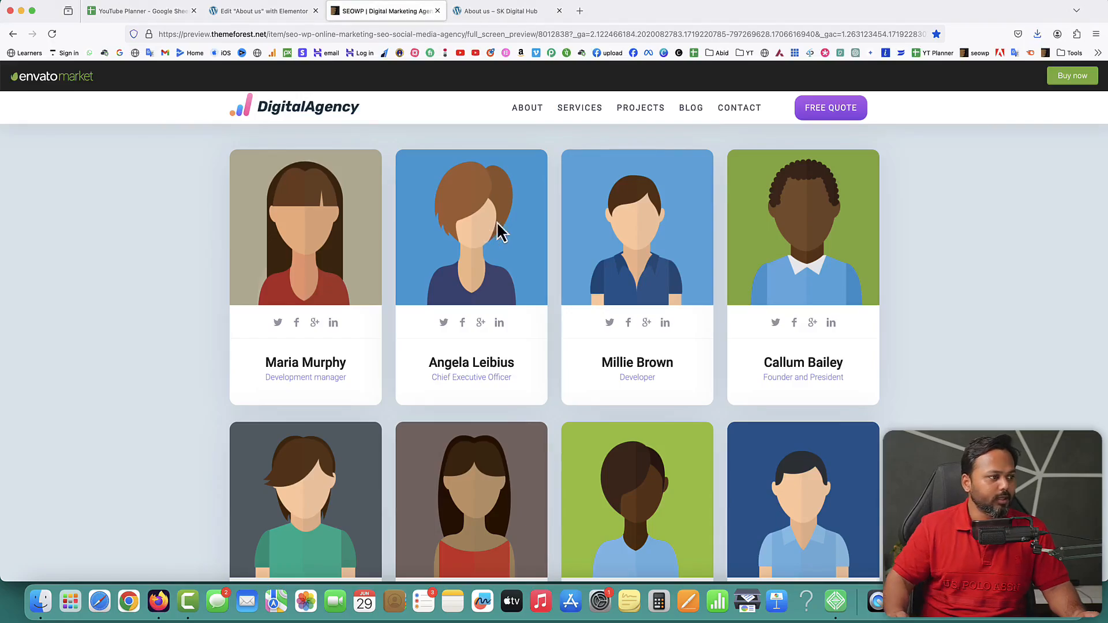
Save the third and fourth portraits of the team section's top row as image files.
right_click(608, 218)
left_click(621, 243)
key("Return")
right_click(812, 240)
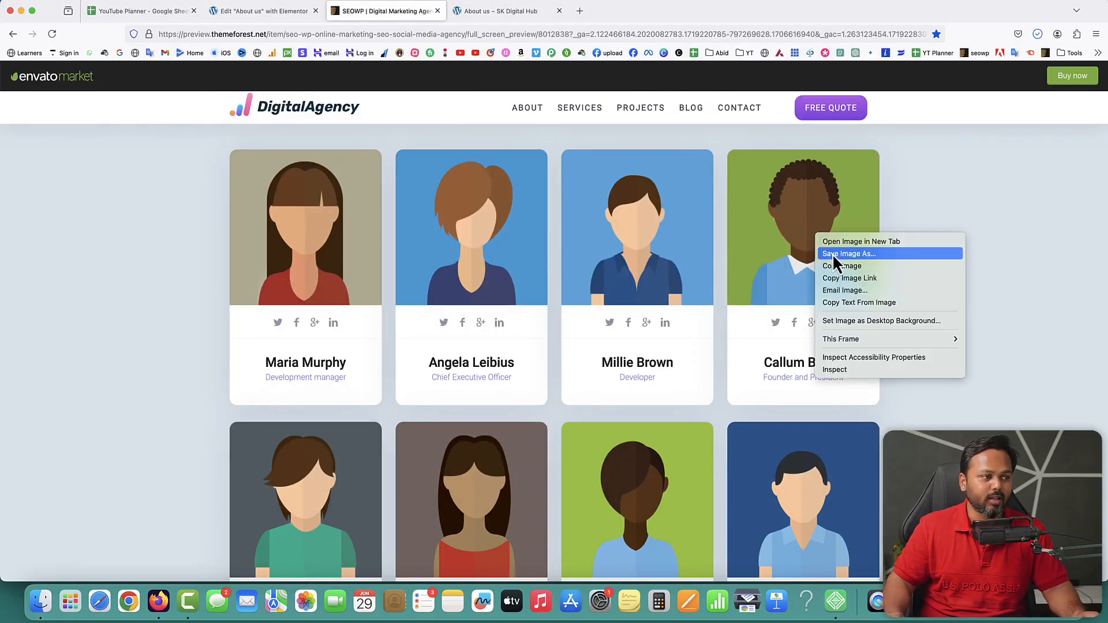
left_click(832, 254)
key("Return")
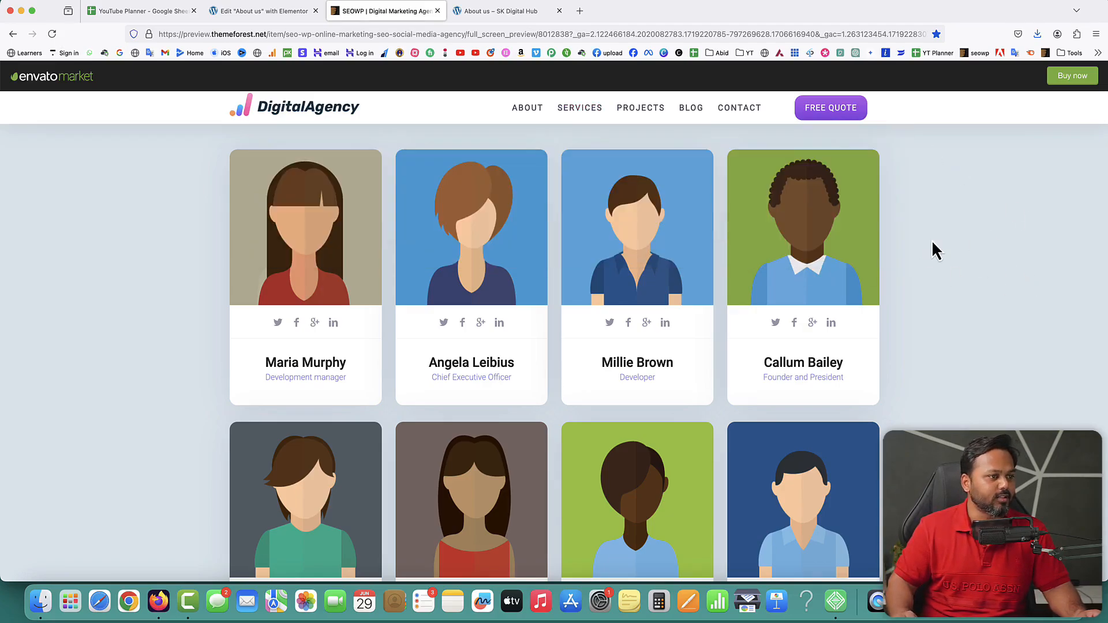
Inspect the team section on the reference page and sample its light blue-grey background colour with the eyedropper.
scroll(933, 243, "up", 2)
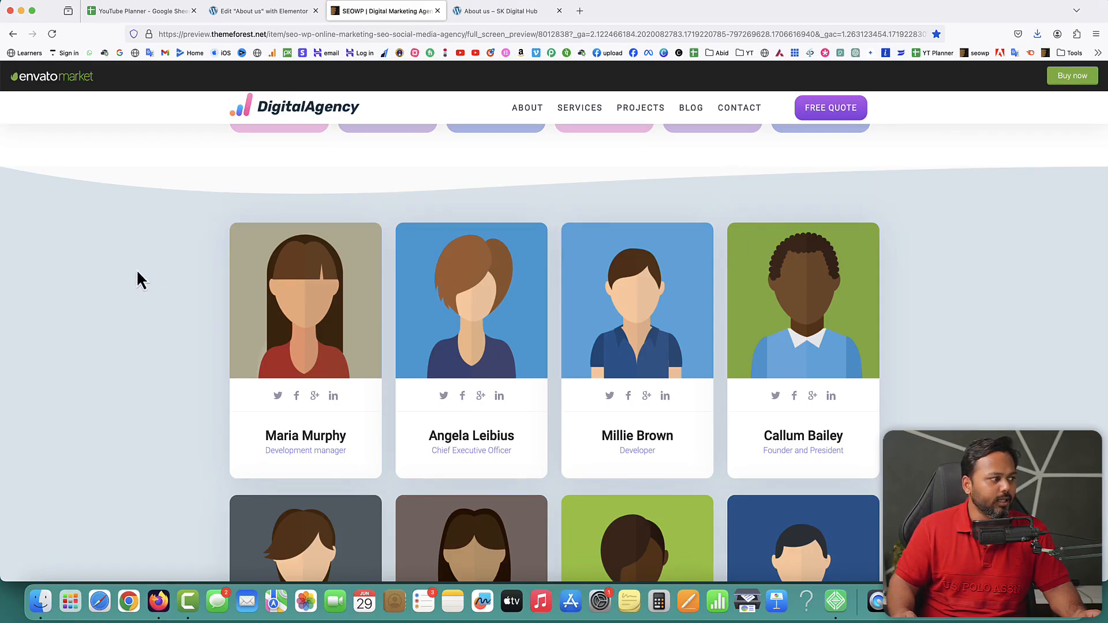
right_click(108, 230)
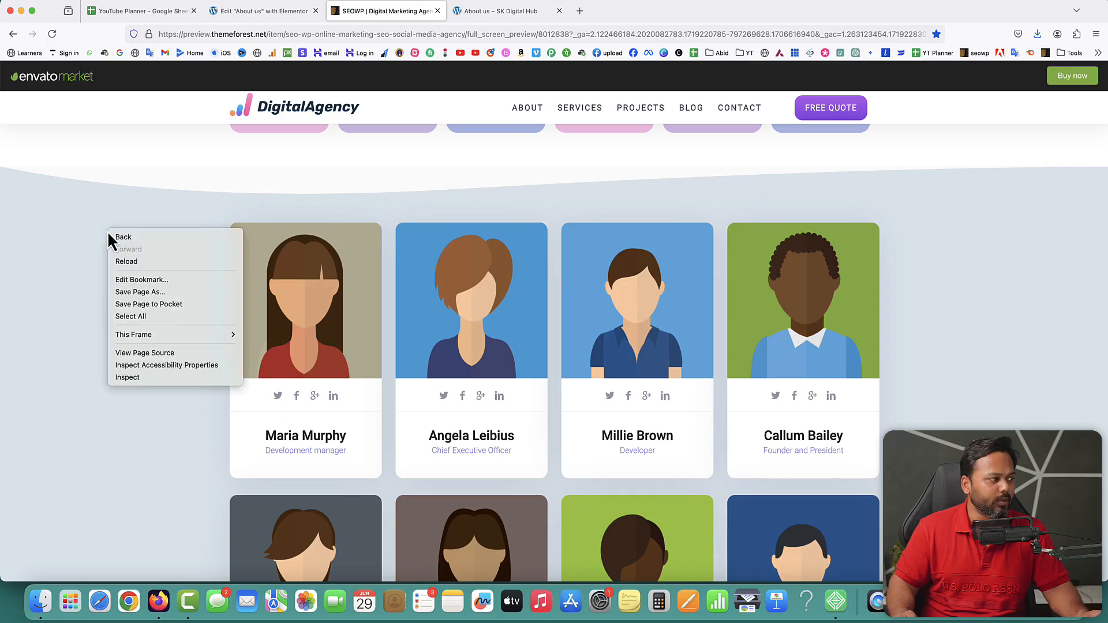
left_click(146, 378)
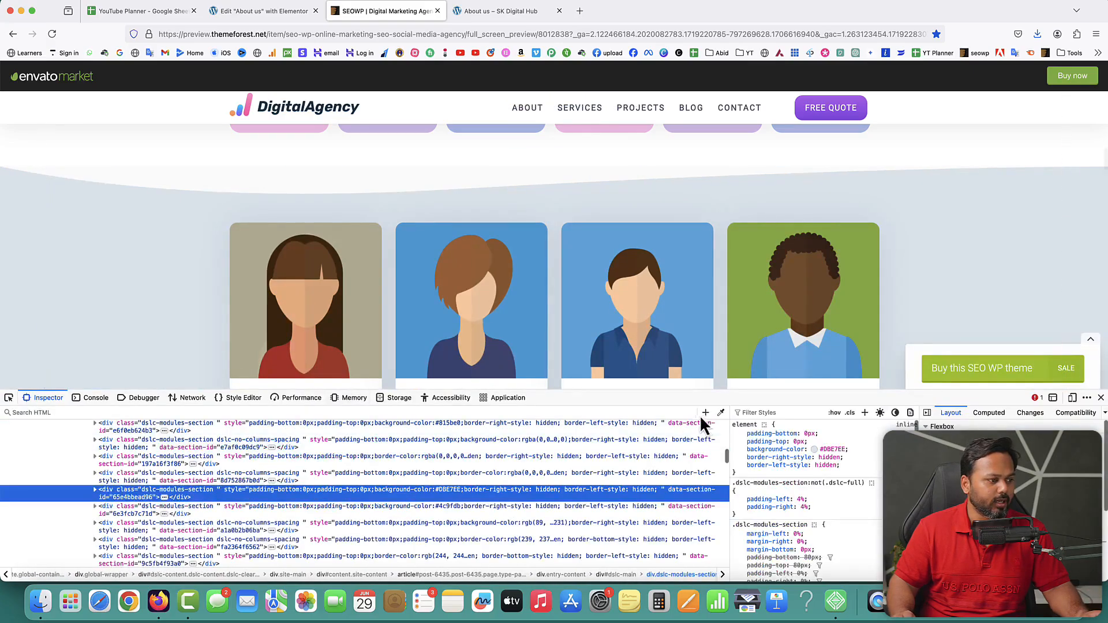
left_click(721, 413)
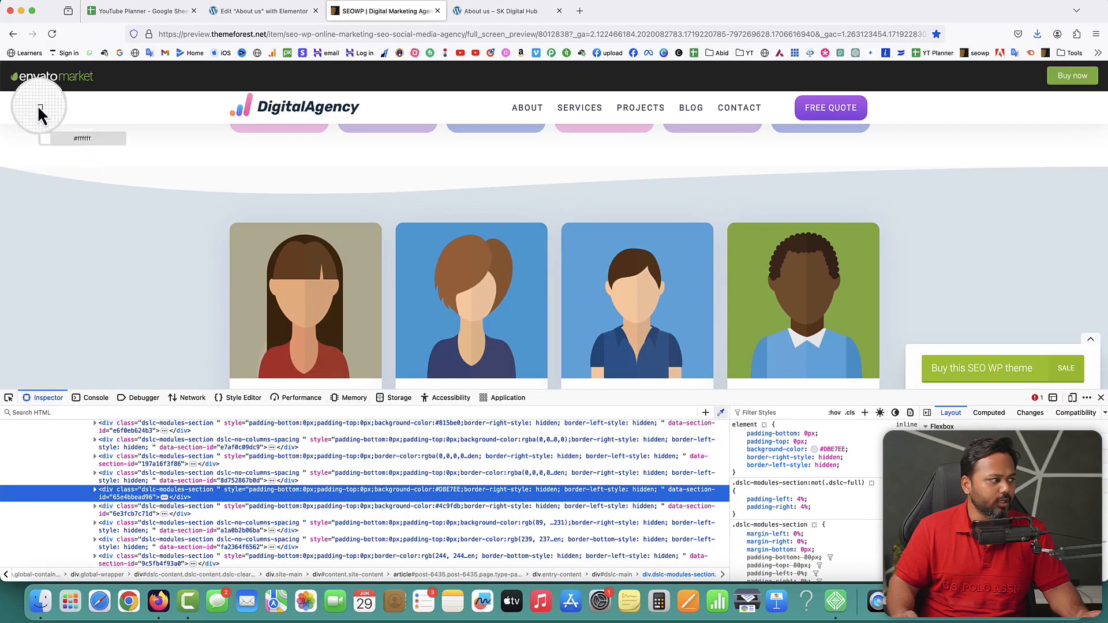
left_click(87, 218)
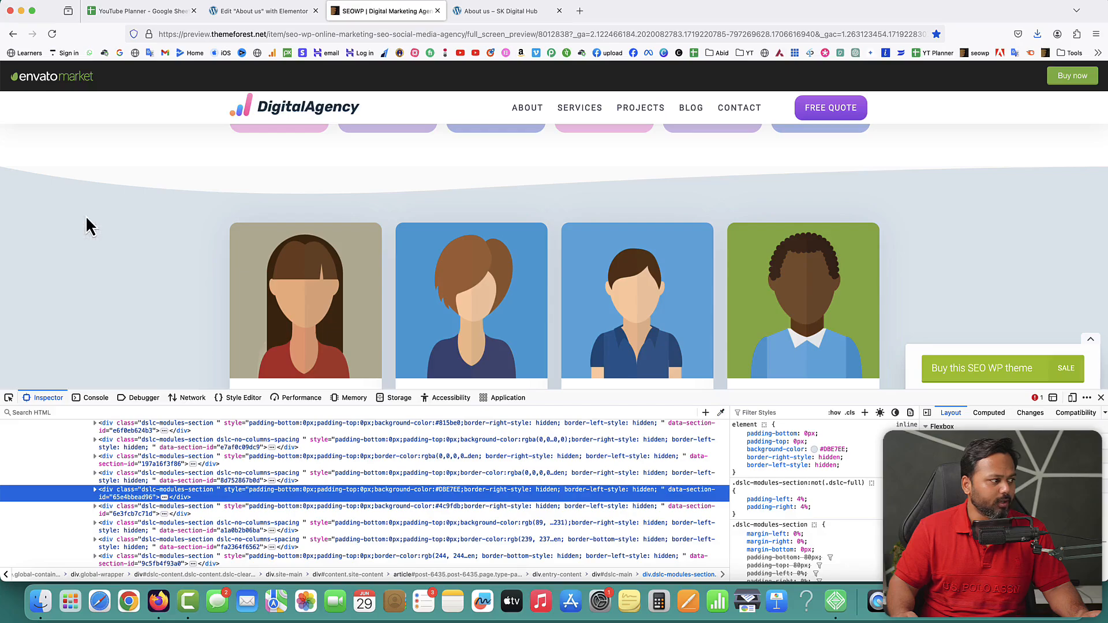
left_click(722, 413)
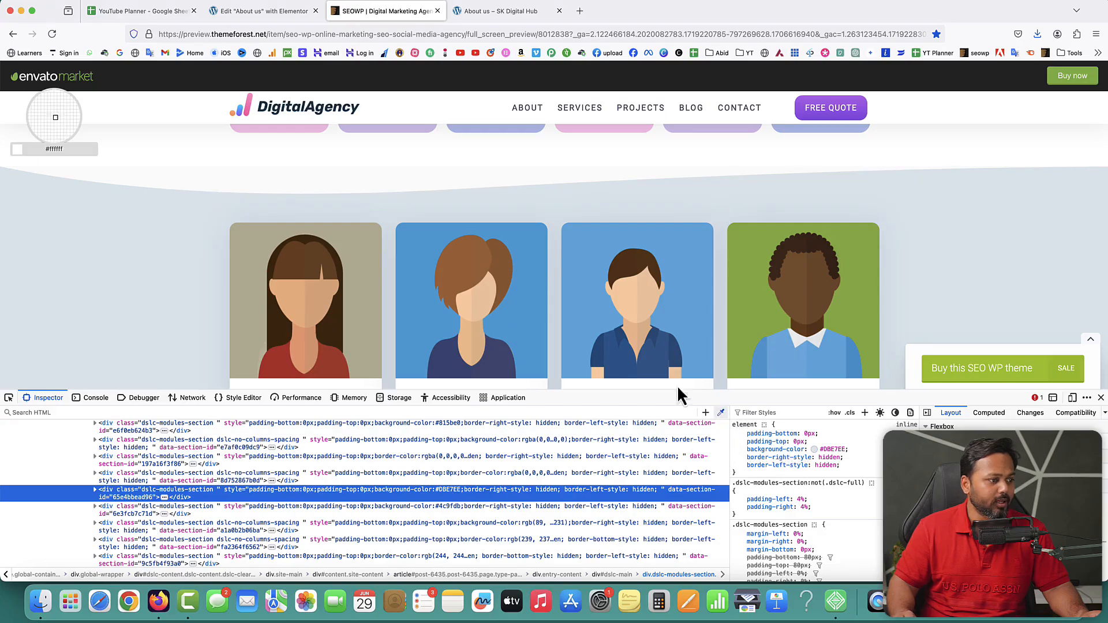
left_click(95, 227)
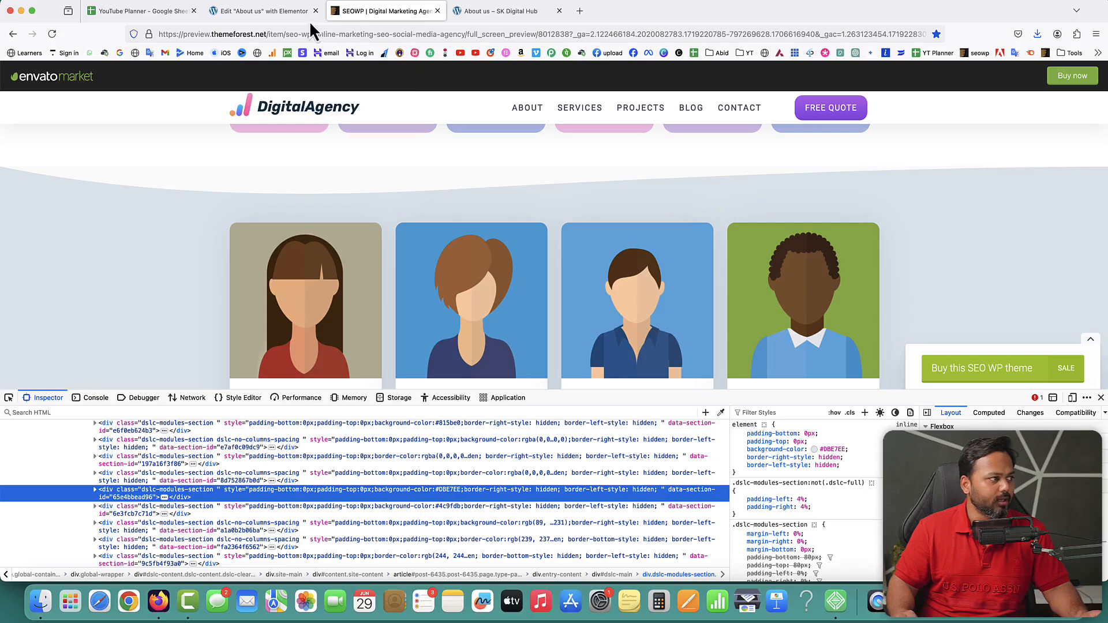
In the Elementor editor, add a Flexbox container with two equal columns below the counter cards, checking the reference team layout.
left_click(280, 13)
scroll(631, 462, "down", 3)
left_click(611, 432)
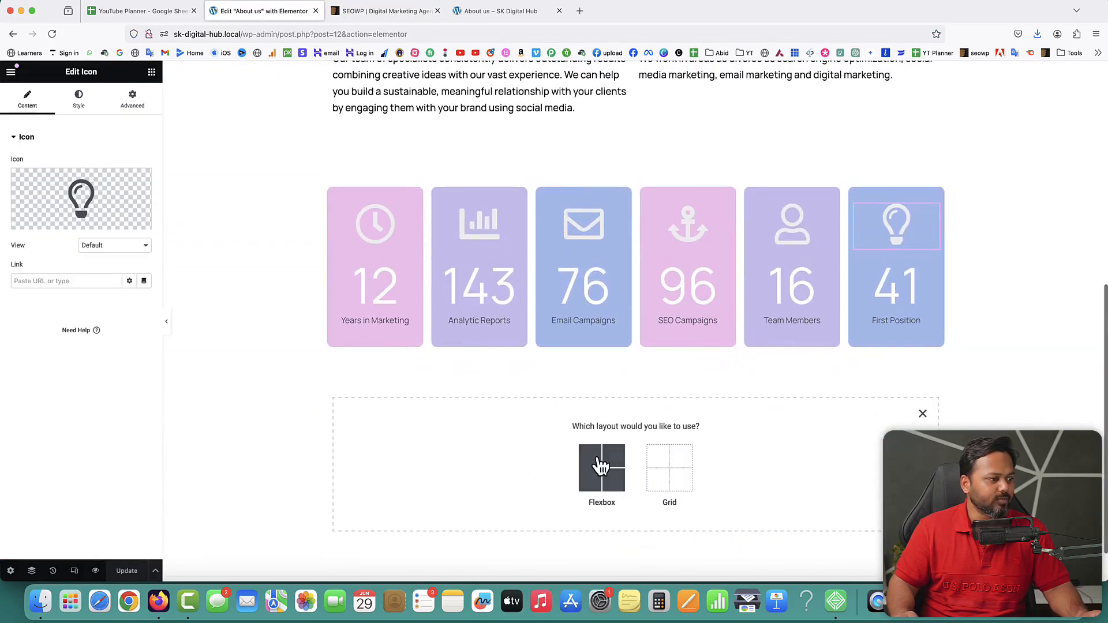
left_click(601, 462)
left_click(399, 11)
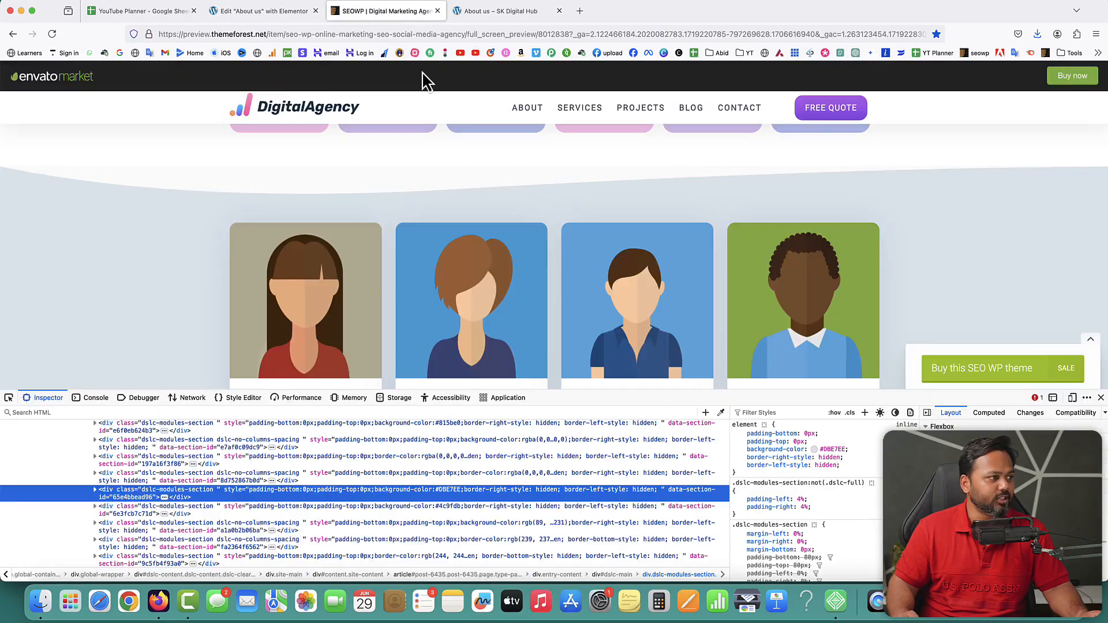
scroll(926, 257, "down", 2)
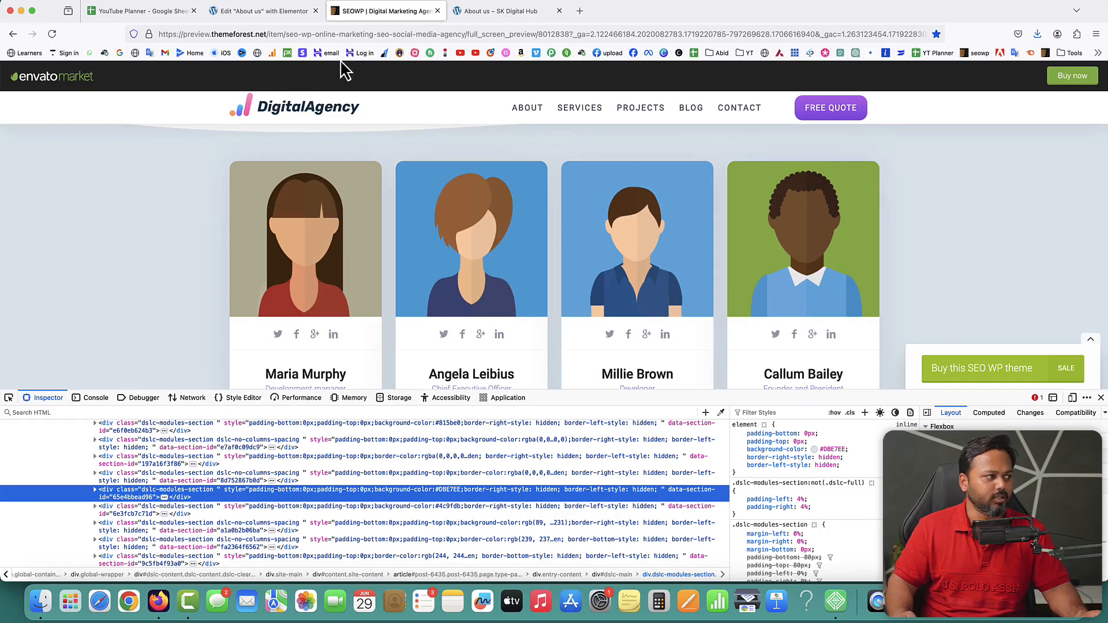
left_click(271, 9)
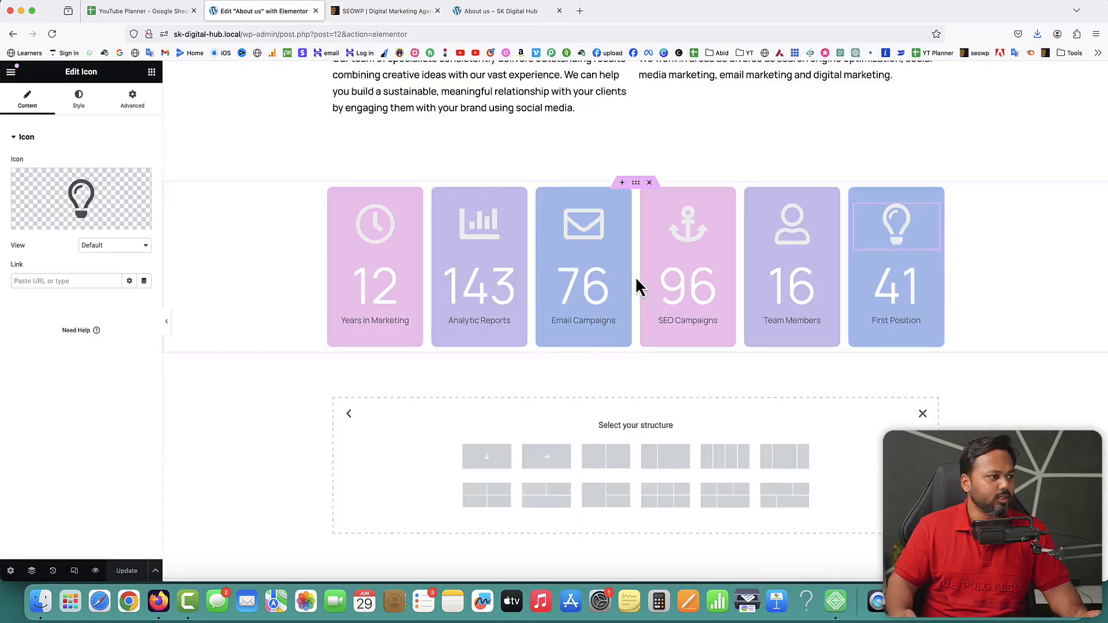
left_click(603, 457)
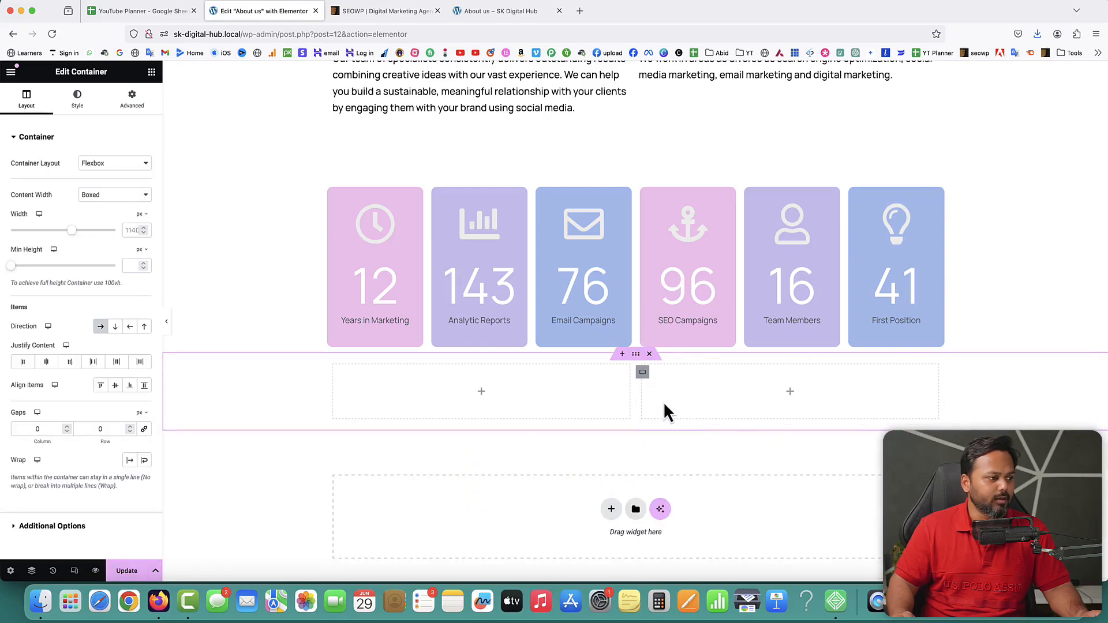
Add two more inner containers to the new row to make four columns.
right_click(643, 372)
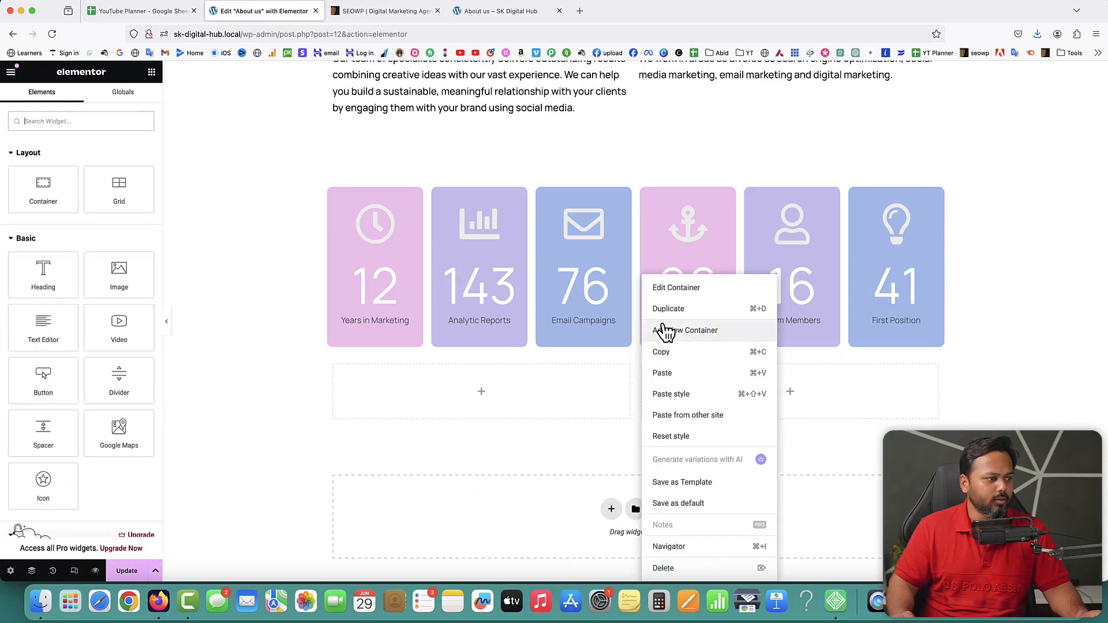
left_click(665, 330)
right_click(645, 372)
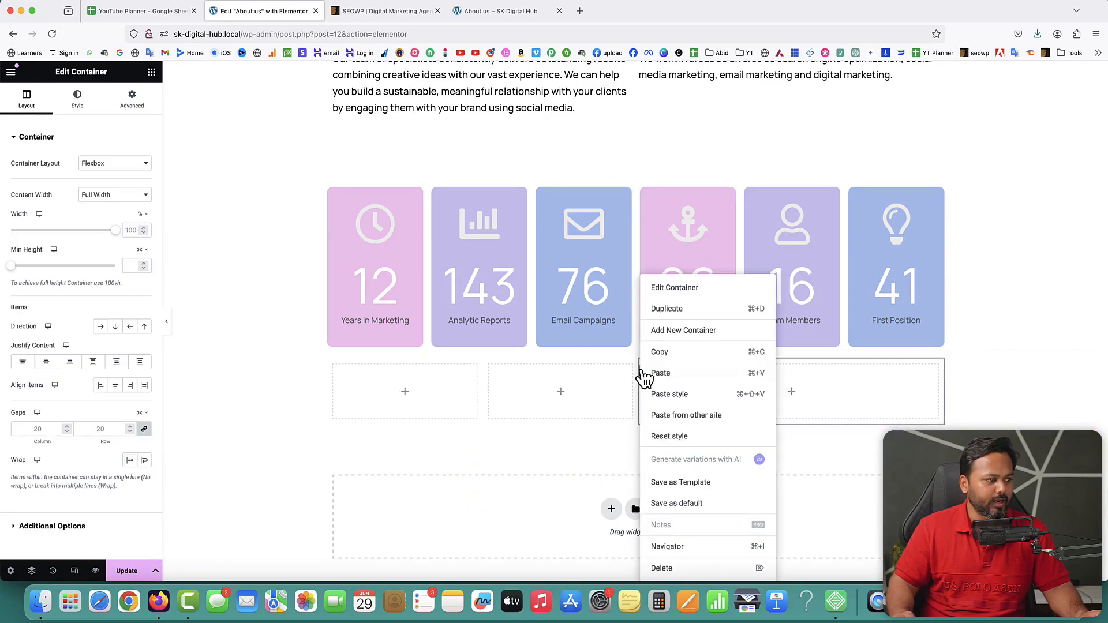
left_click(668, 329)
Set the width of each of the four inner containers in the new row to 25%.
left_click(336, 375)
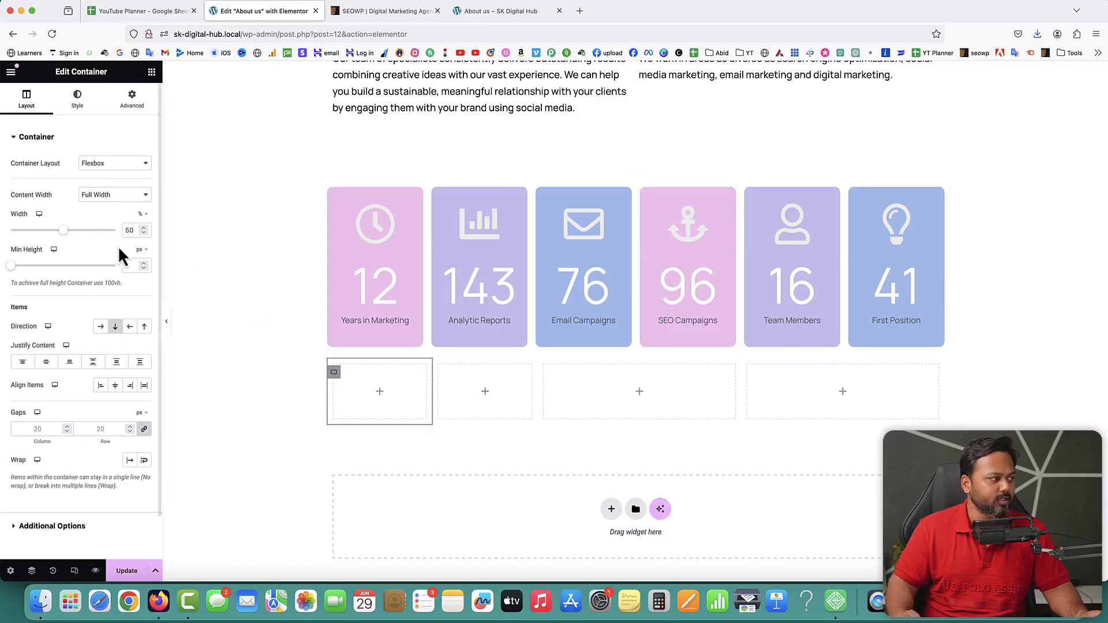
double_click(129, 230)
type("25")
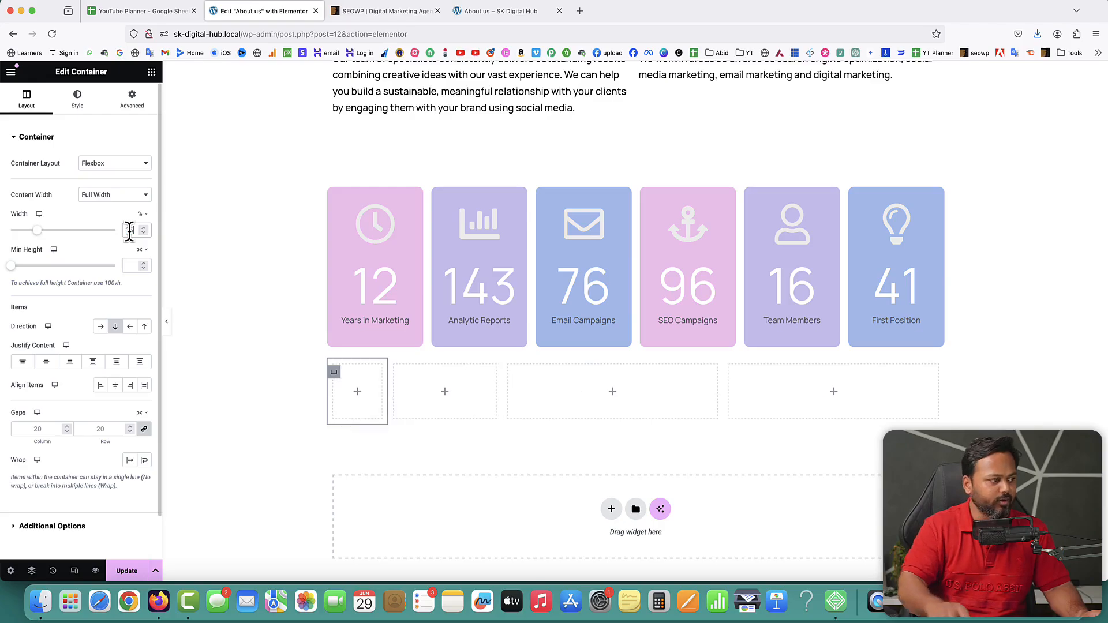
left_click(397, 381)
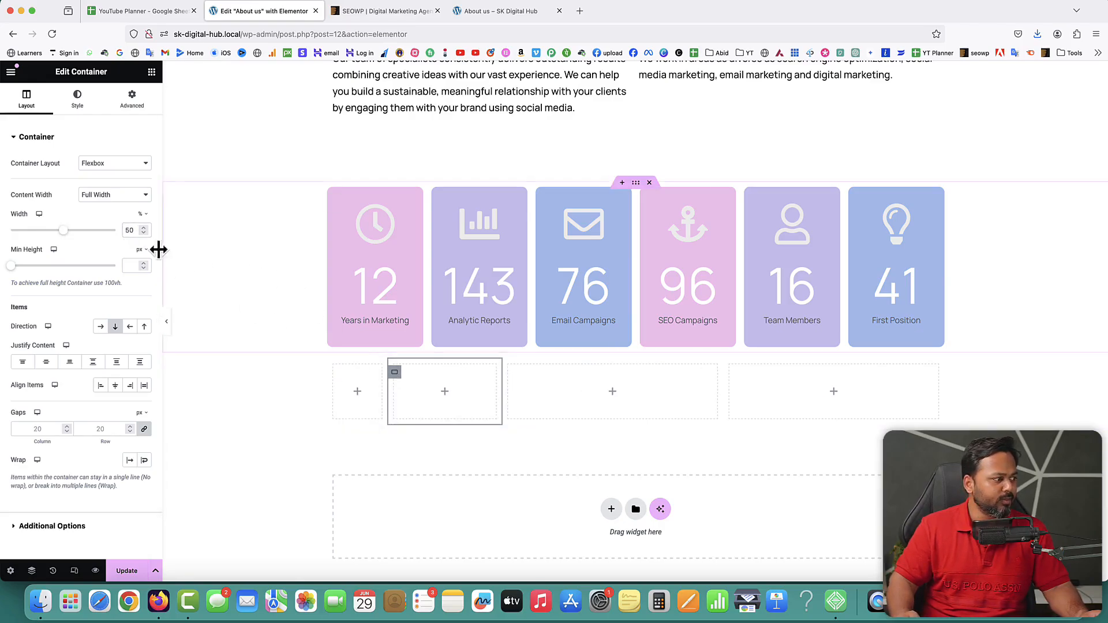
double_click(129, 230)
type("25")
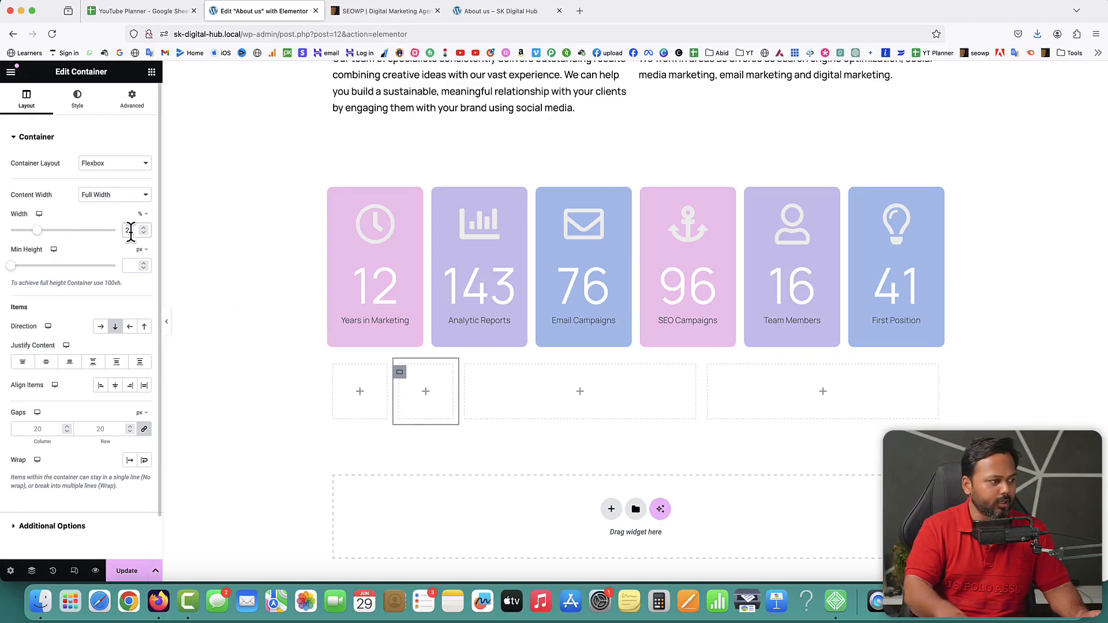
left_click(470, 379)
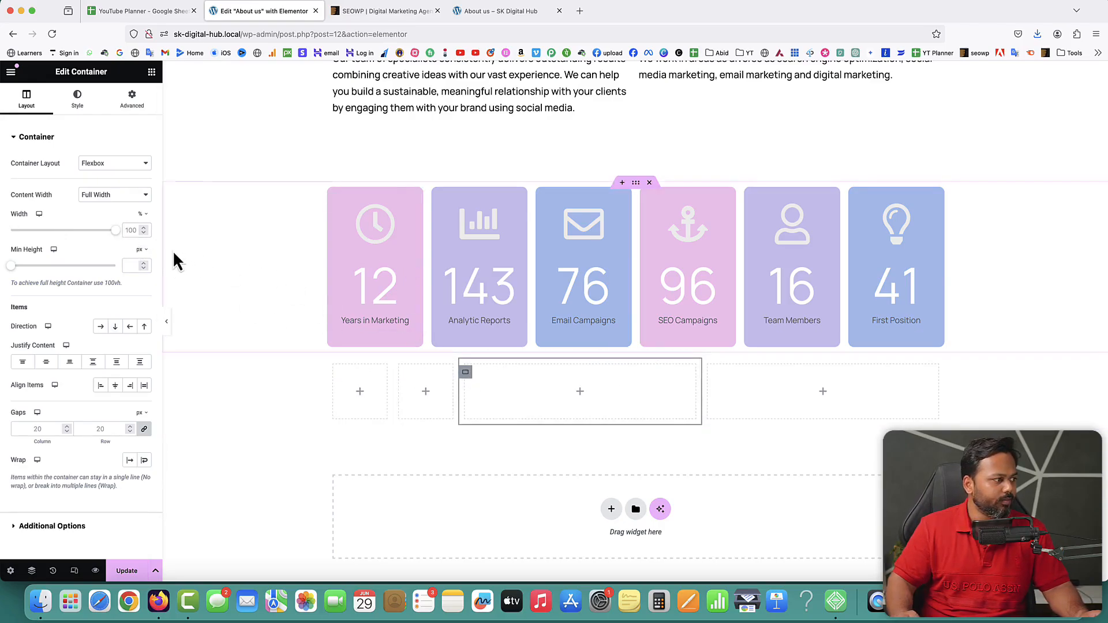
double_click(127, 231)
type("25")
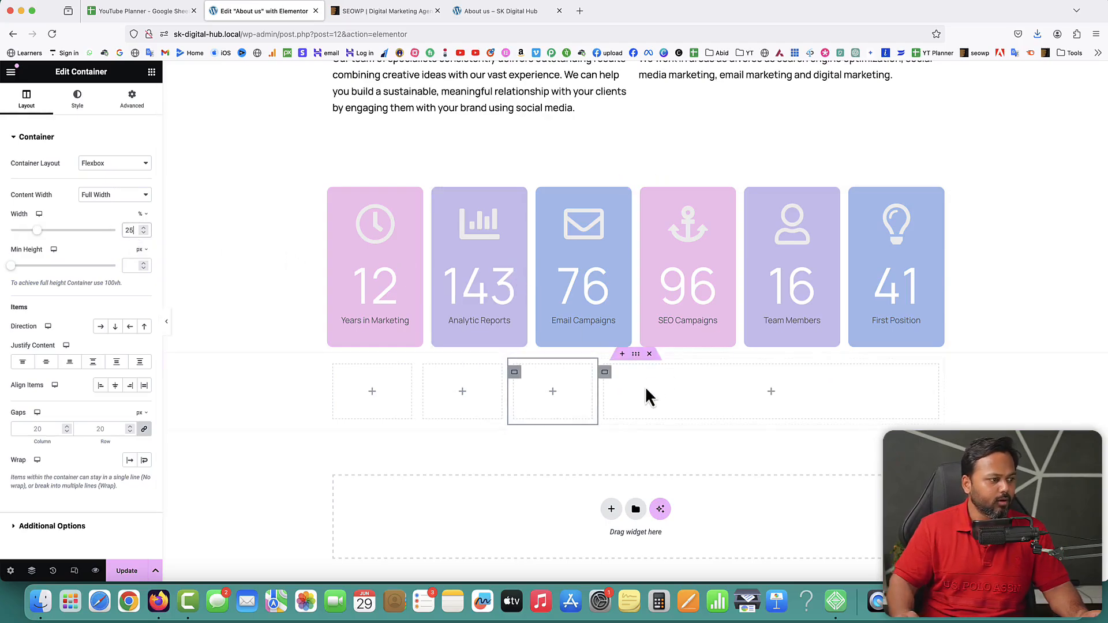
left_click(607, 378)
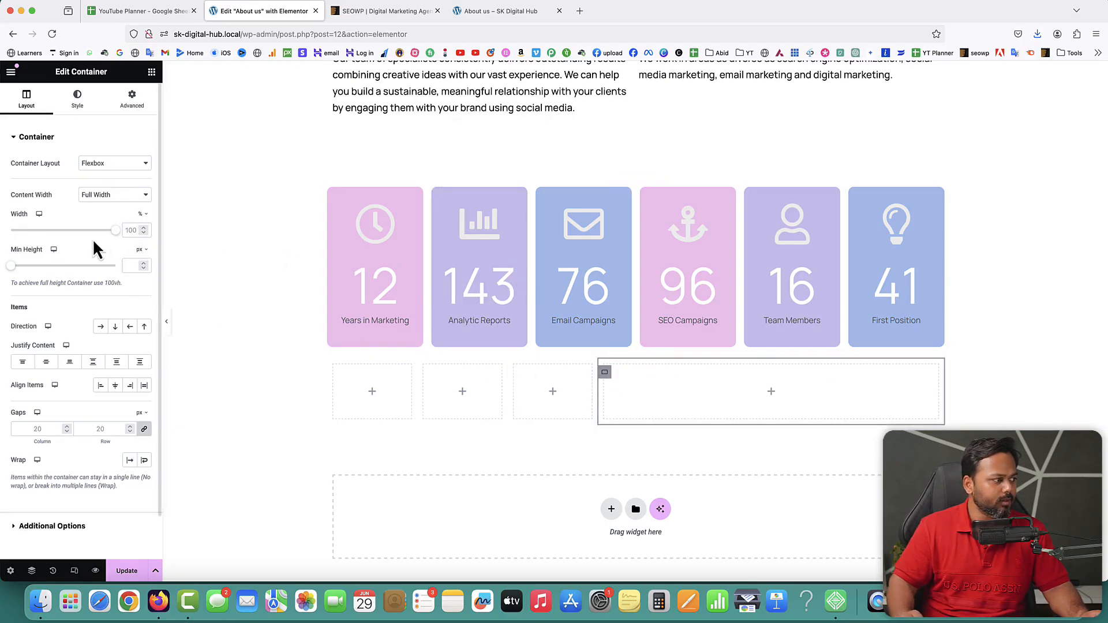
double_click(130, 230)
type("25")
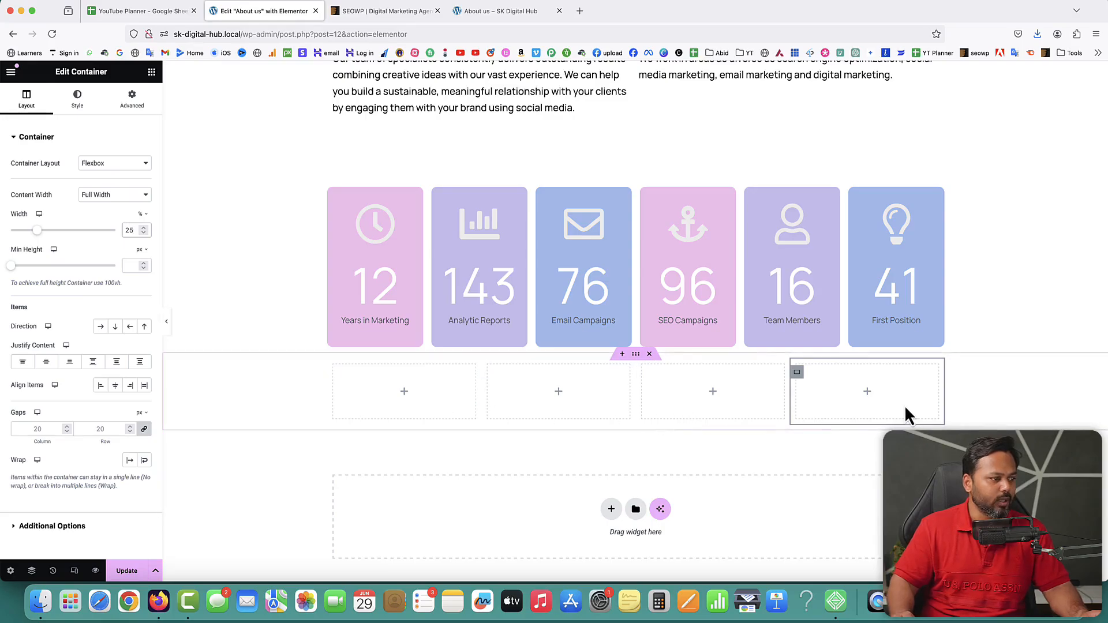
Give the four-column parent container a classic background with the sampled light blue-grey colour #dbe7ee.
right_click(638, 348)
left_click(659, 288)
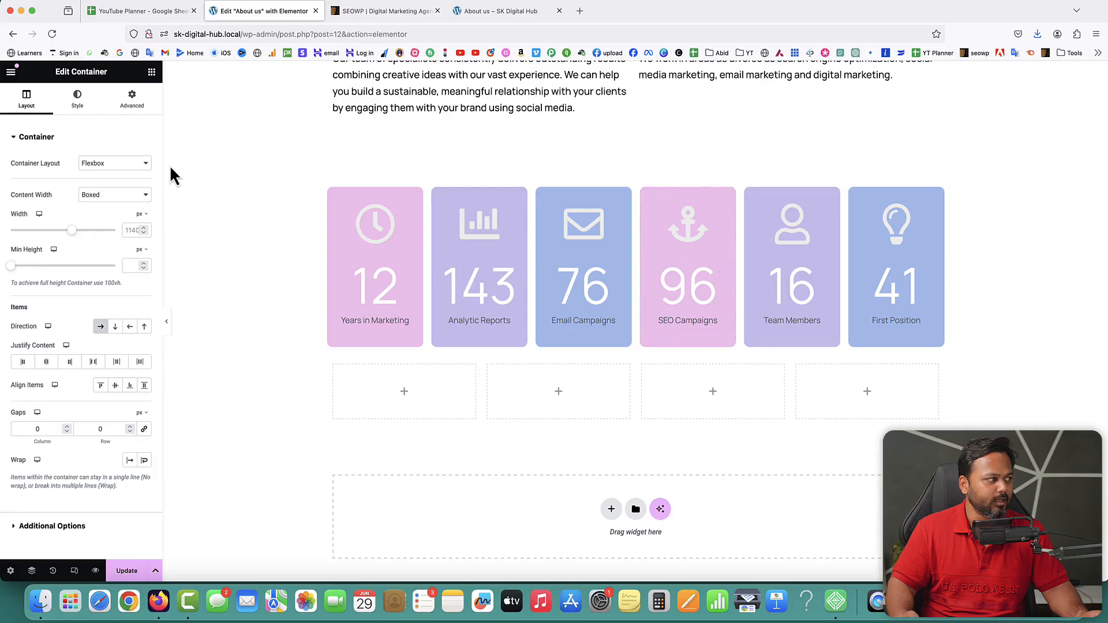
left_click(77, 99)
left_click(102, 188)
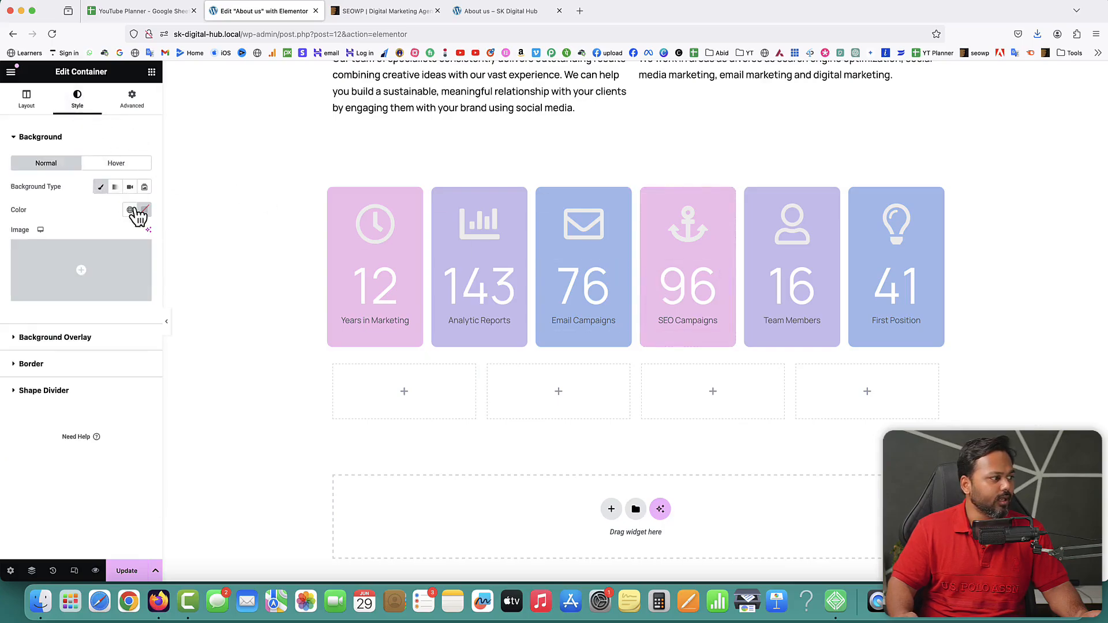
left_click(145, 210)
left_click(112, 369)
key("super+v")
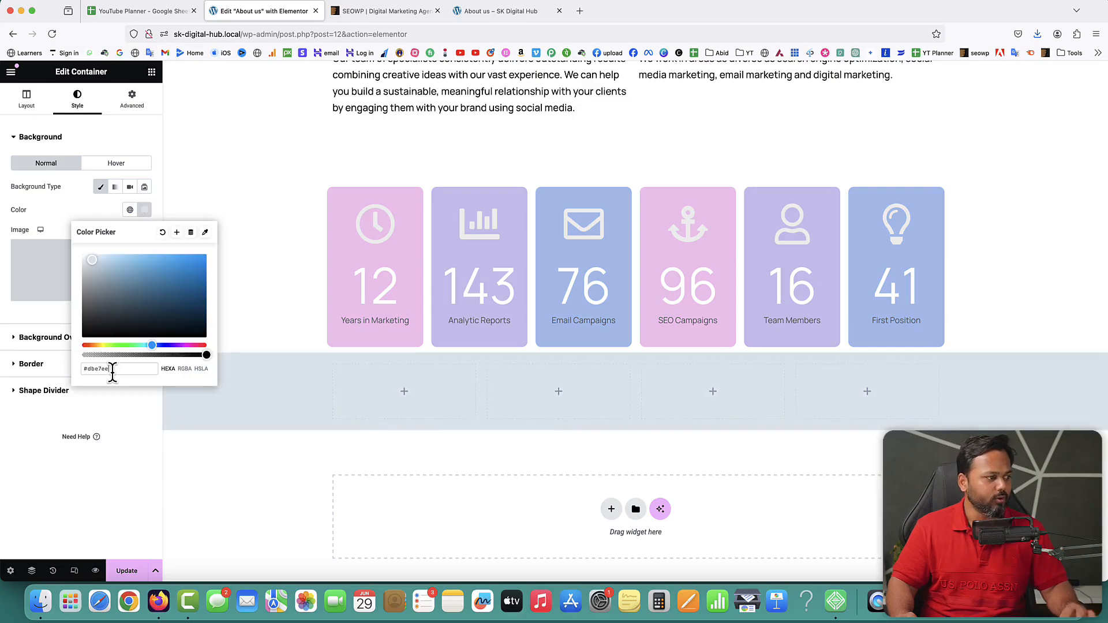
left_click(901, 456)
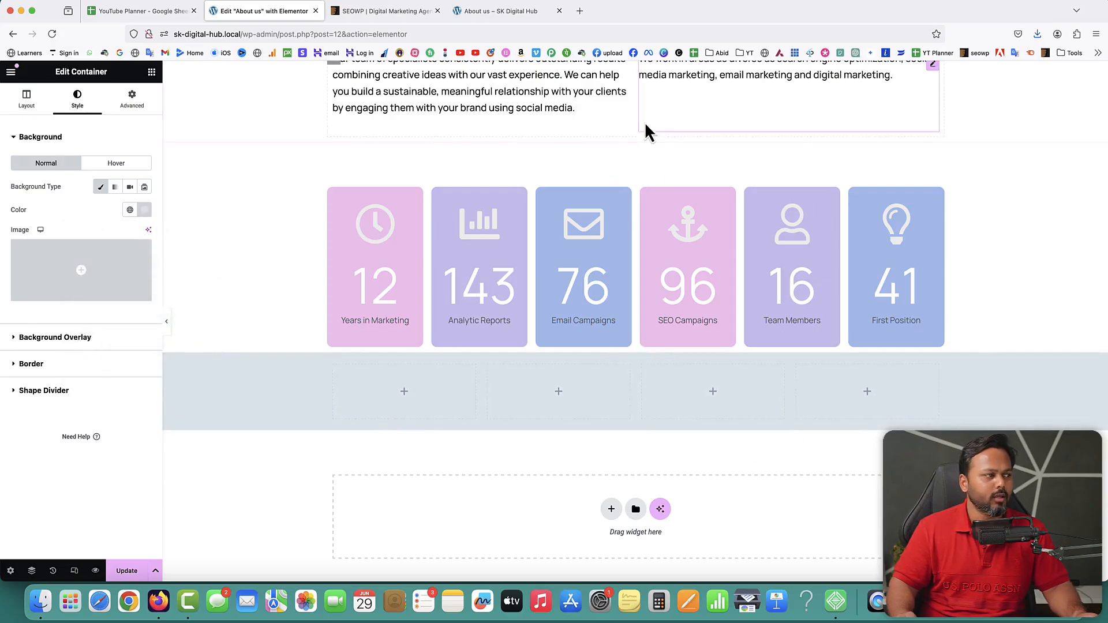
Check the reference team cards, and add an Image widget to the first column of the new row.
left_click(384, 11)
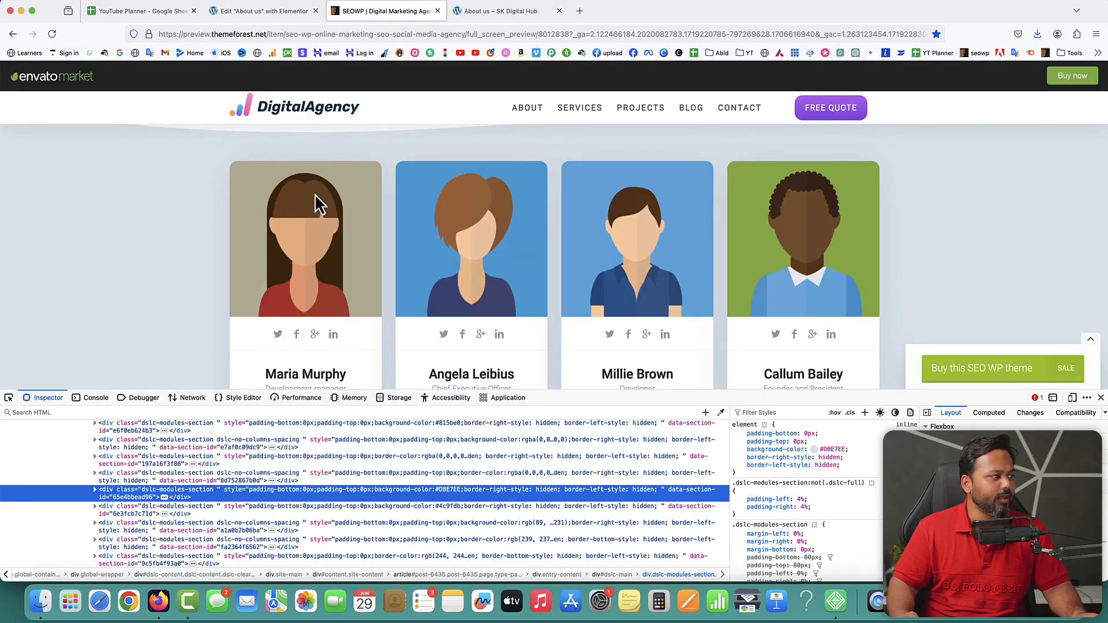
left_click(251, 12)
left_click(405, 395)
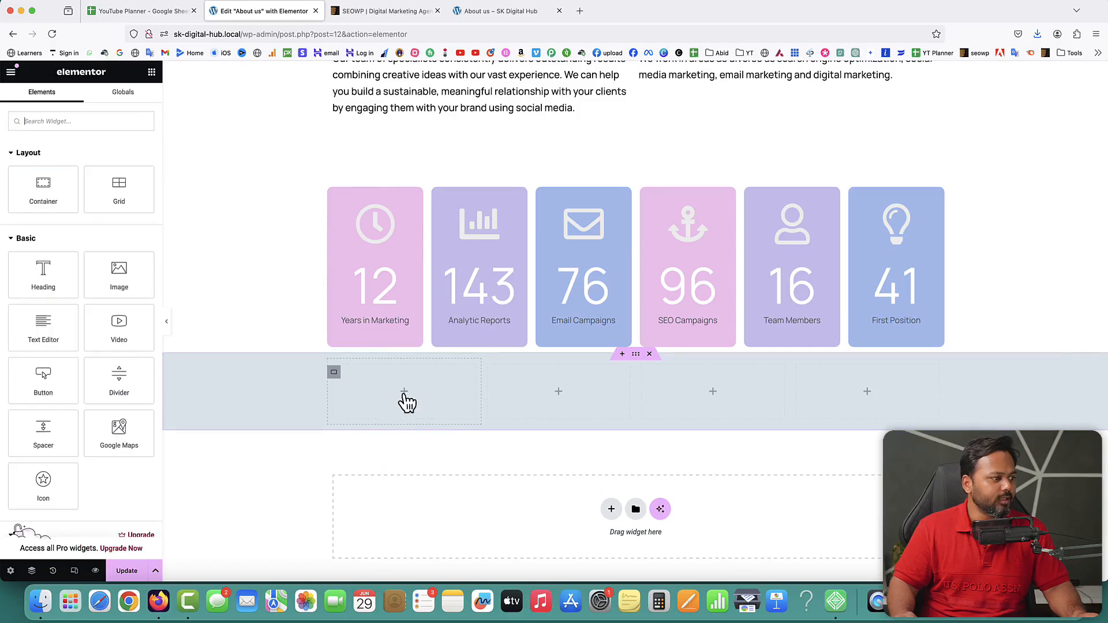
left_click_drag(102, 275, 385, 395)
Upload avatar-2.png, avatar-4.png, avatar-5.png and avatar-6.png to the media library and insert avatar-6.png in the first column's Image widget.
left_click(70, 228)
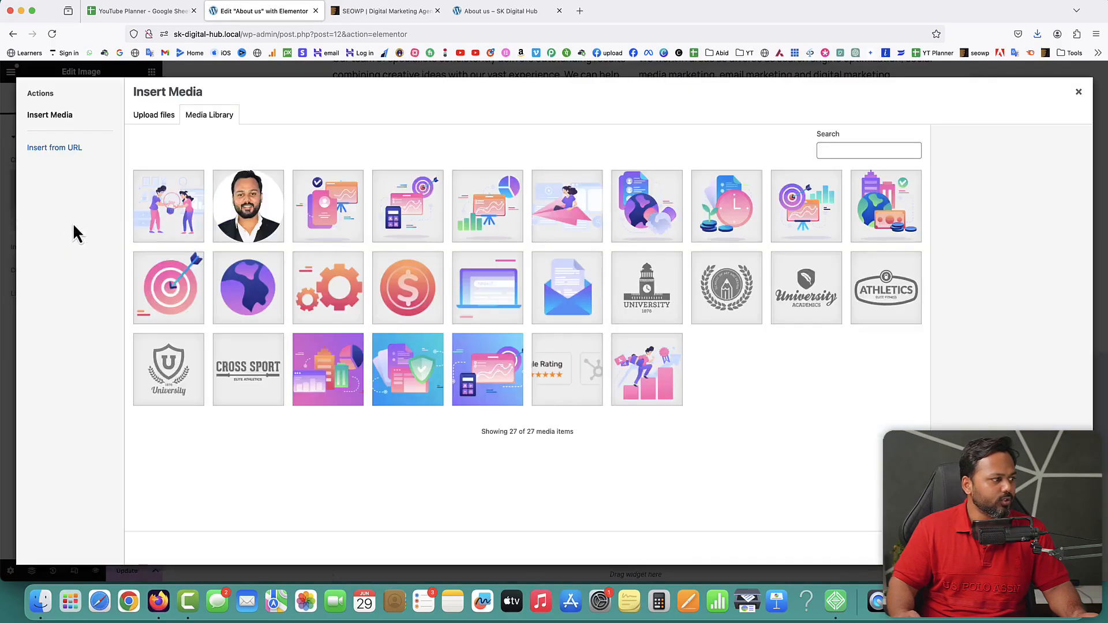
left_click(154, 117)
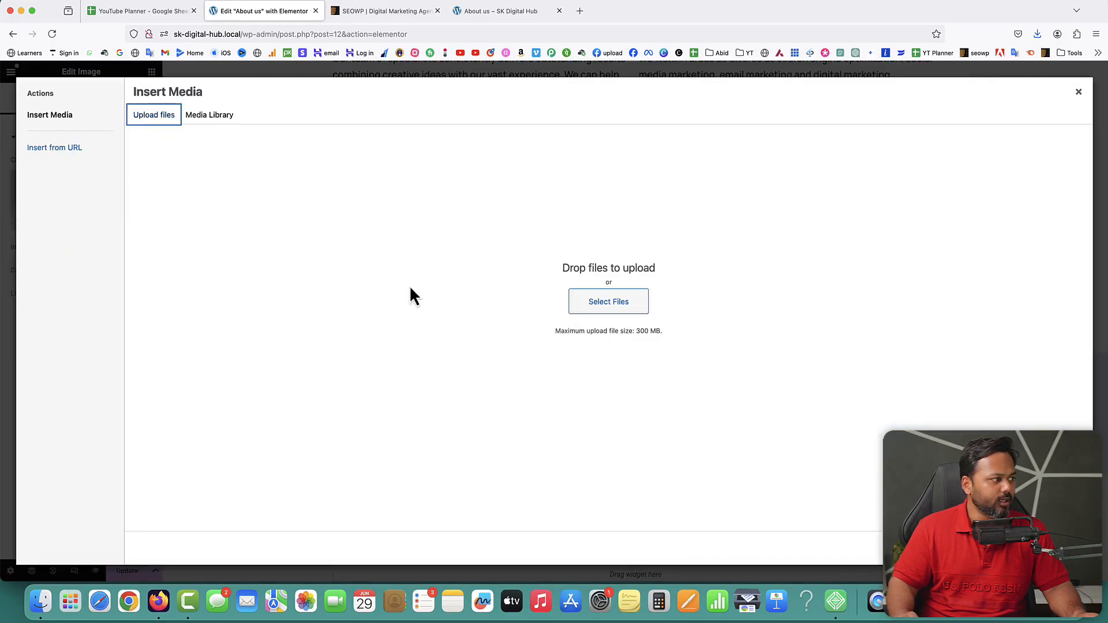
left_click(589, 309)
left_click_drag(476, 96, 281, 101)
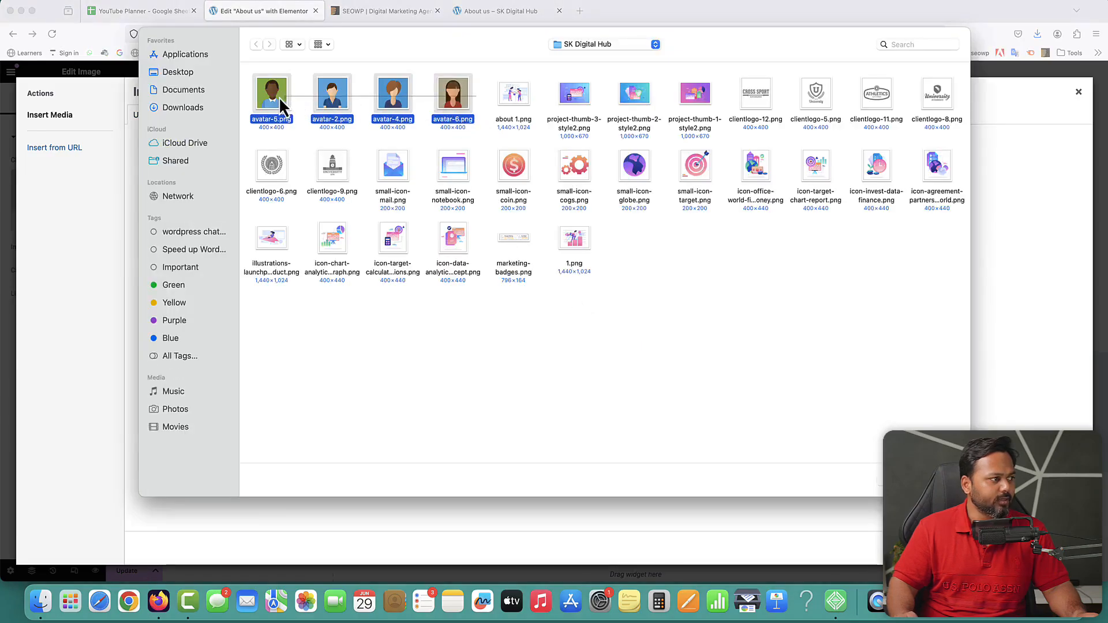
key("Return")
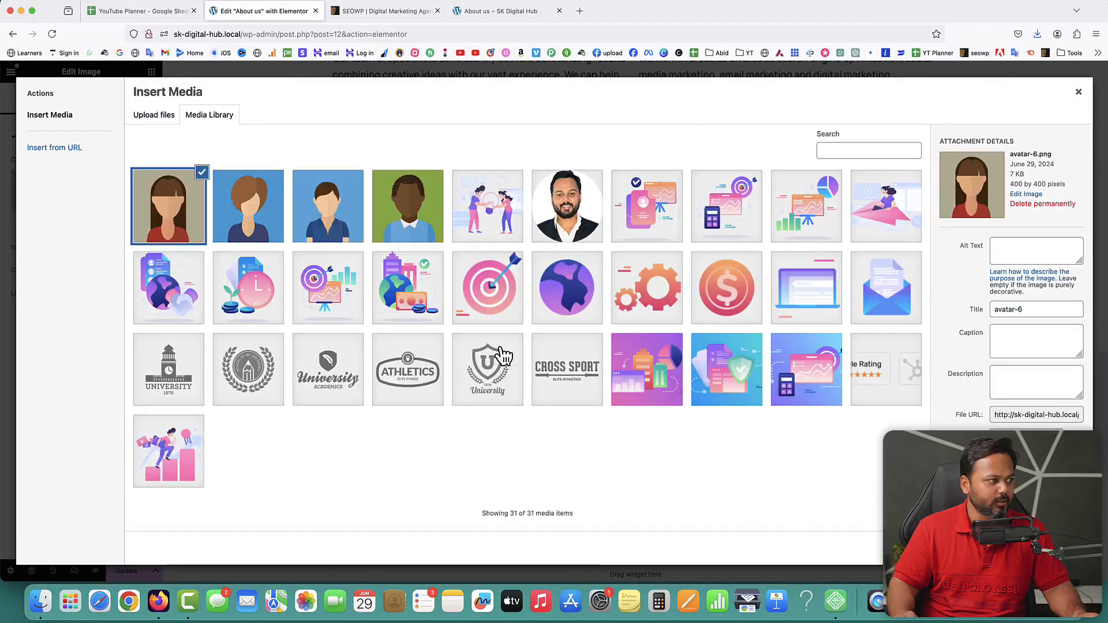
left_click(1067, 549)
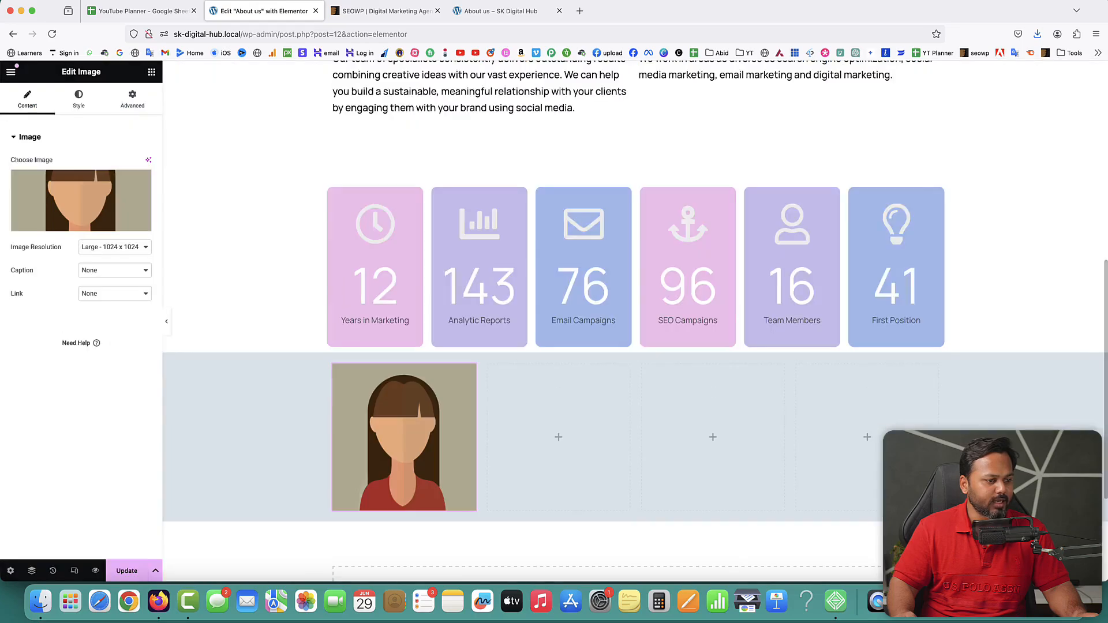
Add a Social Icons widget below the portrait in the first column, after checking the reference card layout.
scroll(523, 437, "down", 1)
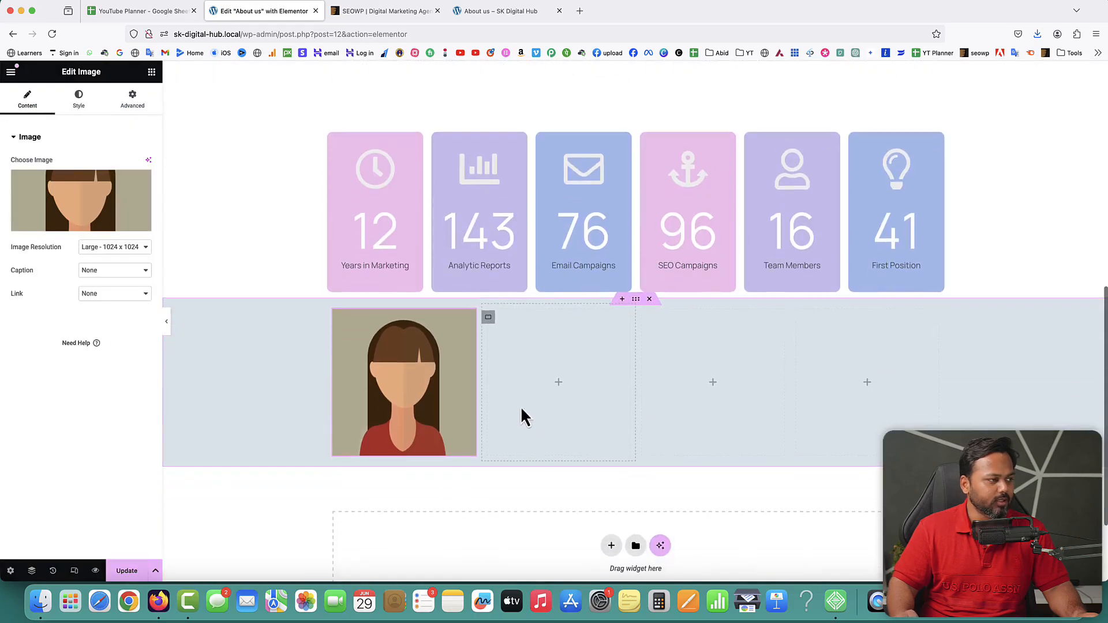
left_click(404, 11)
scroll(356, 274, "down", 2)
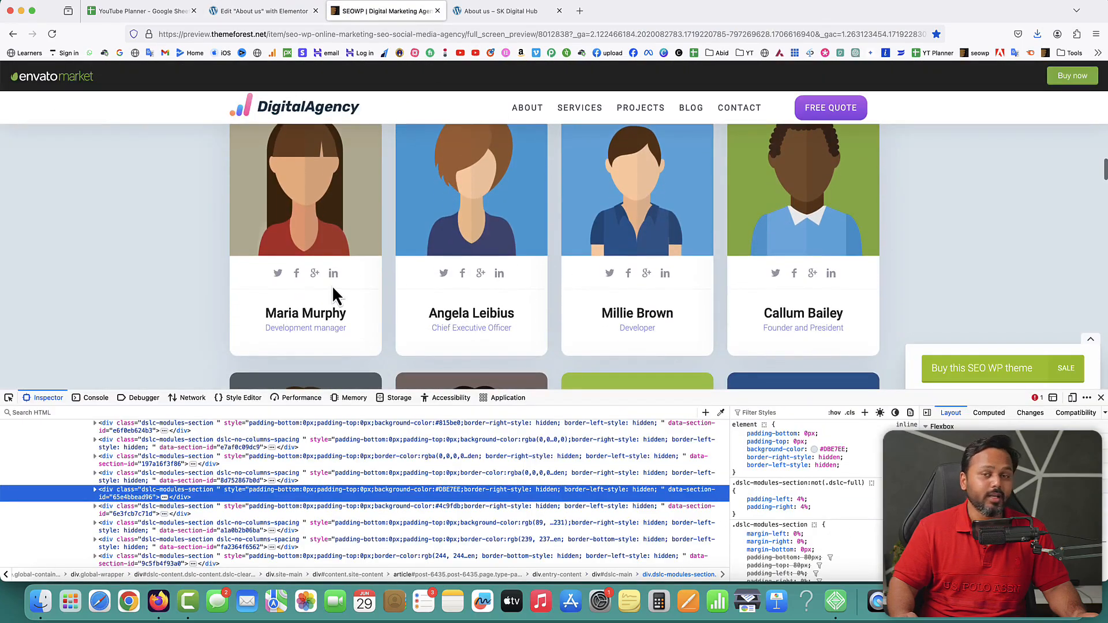
left_click(249, 12)
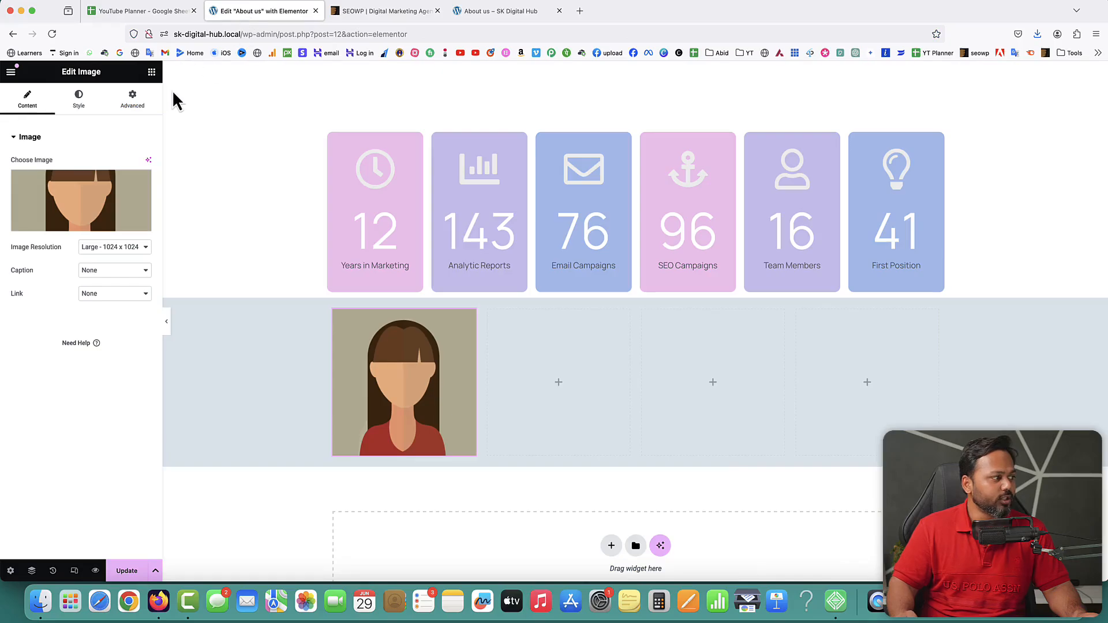
left_click(151, 72)
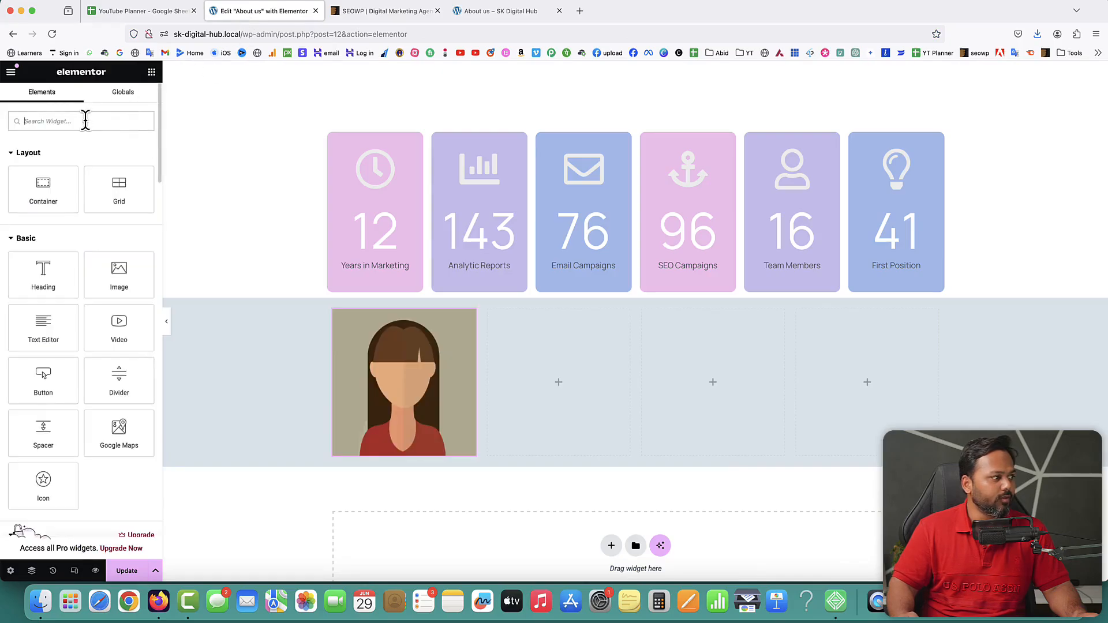
type("social")
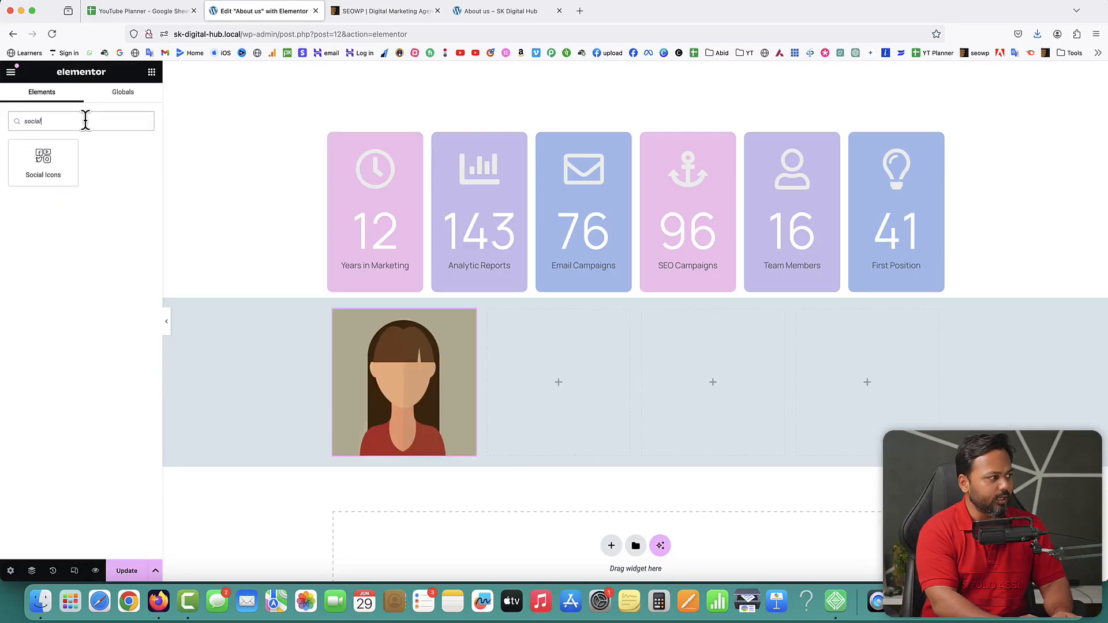
left_click_drag(41, 165, 392, 454)
scroll(549, 470, "down", 2)
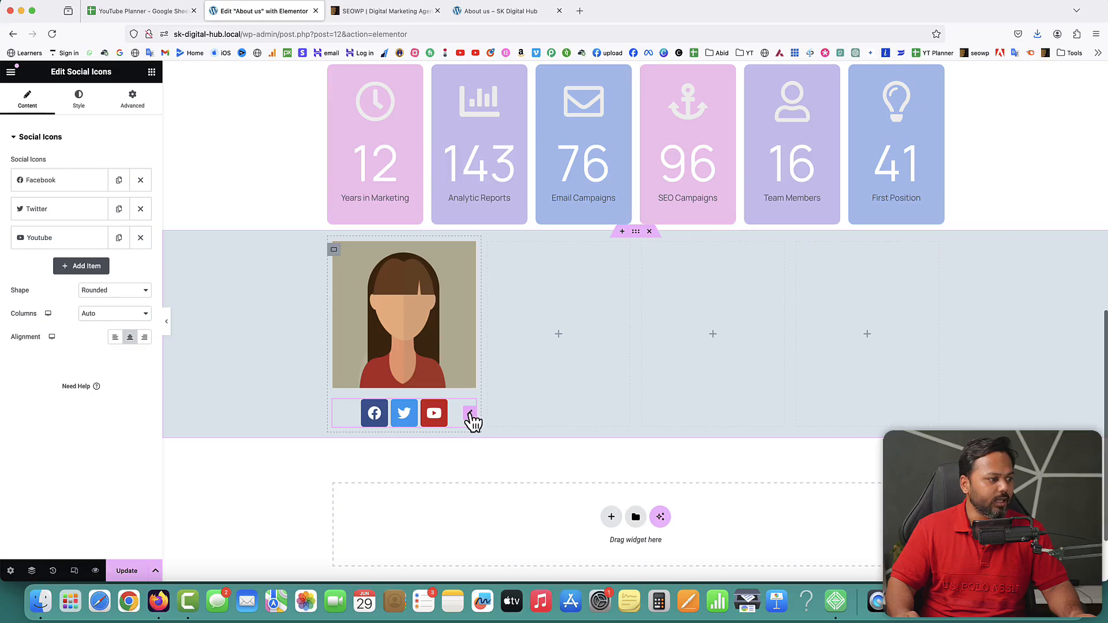
left_click(81, 102)
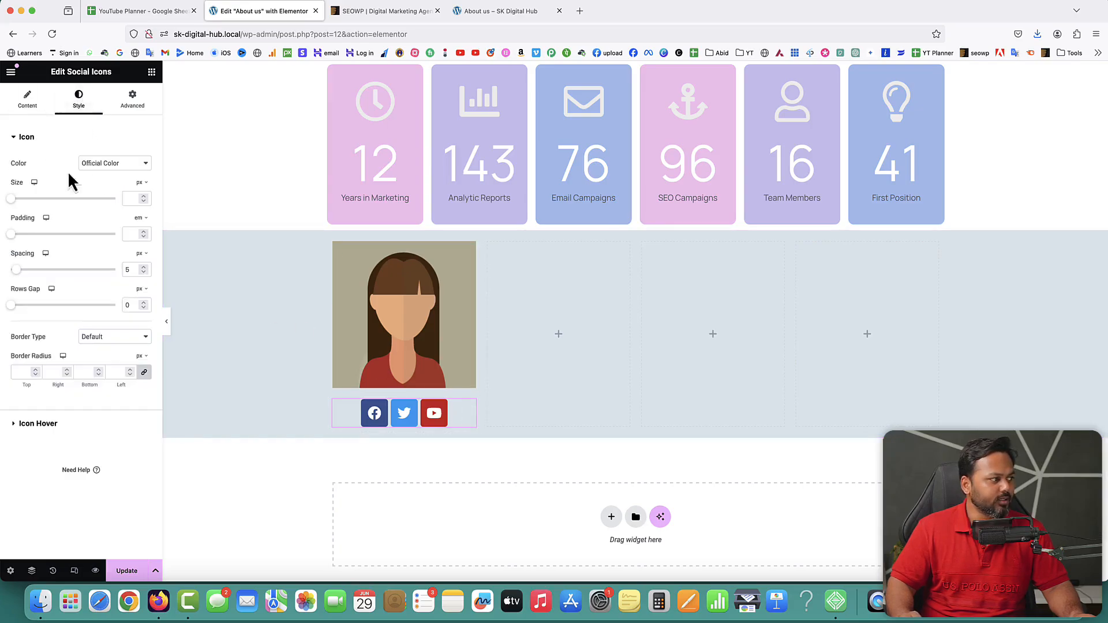
left_click(28, 100)
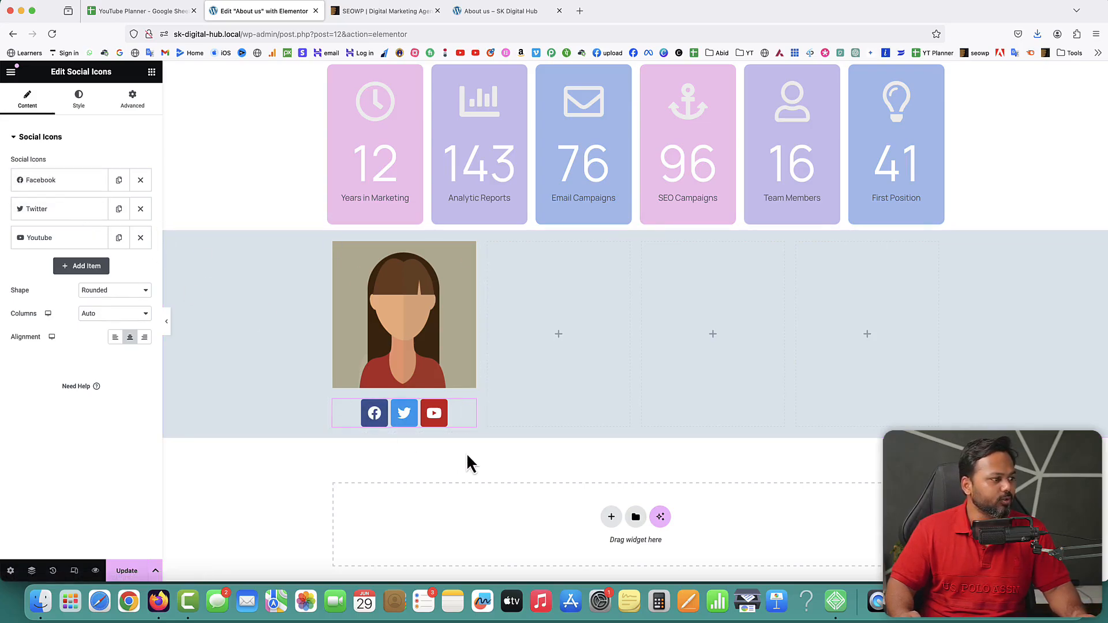
right_click(468, 415)
left_click(502, 334)
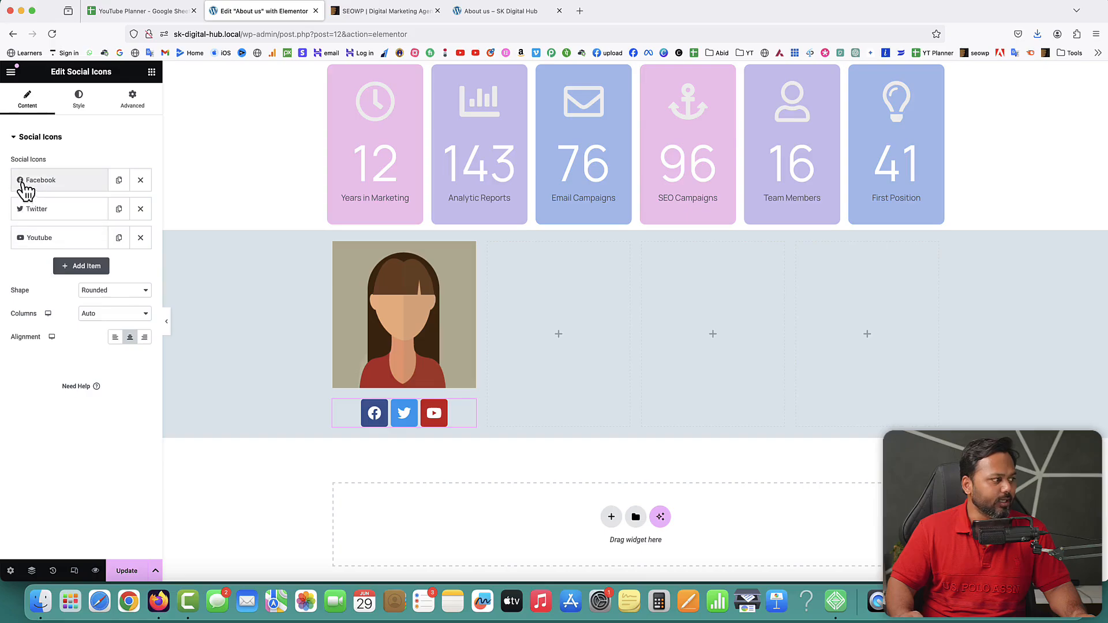
Set the Facebook icon's link to the site owner's profile address on facebook.com.
left_click(73, 183)
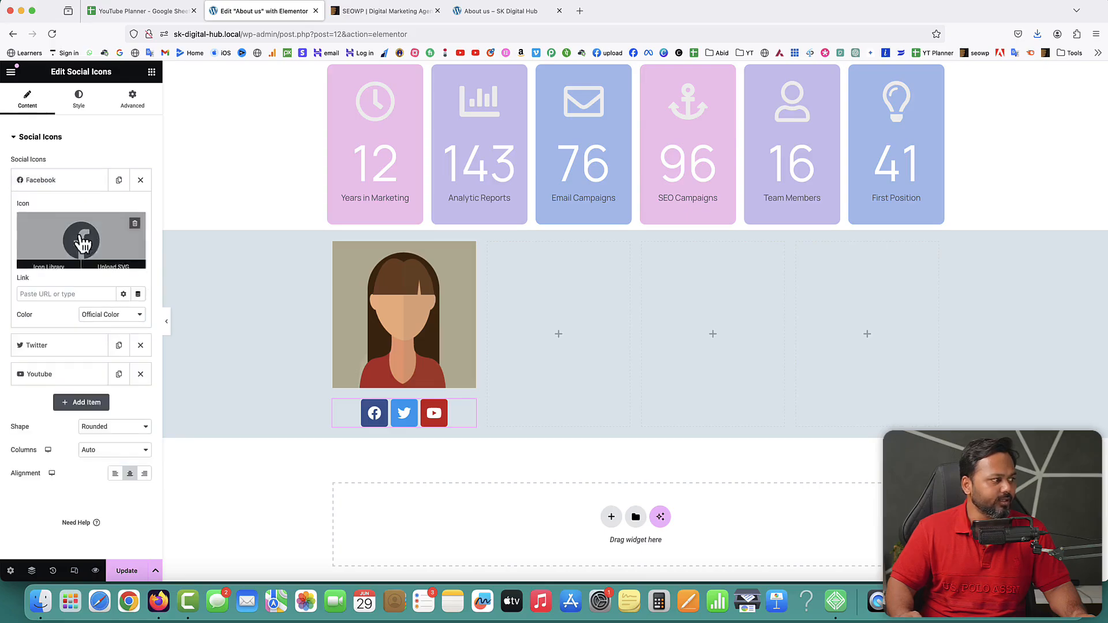
mouse_move(47, 268)
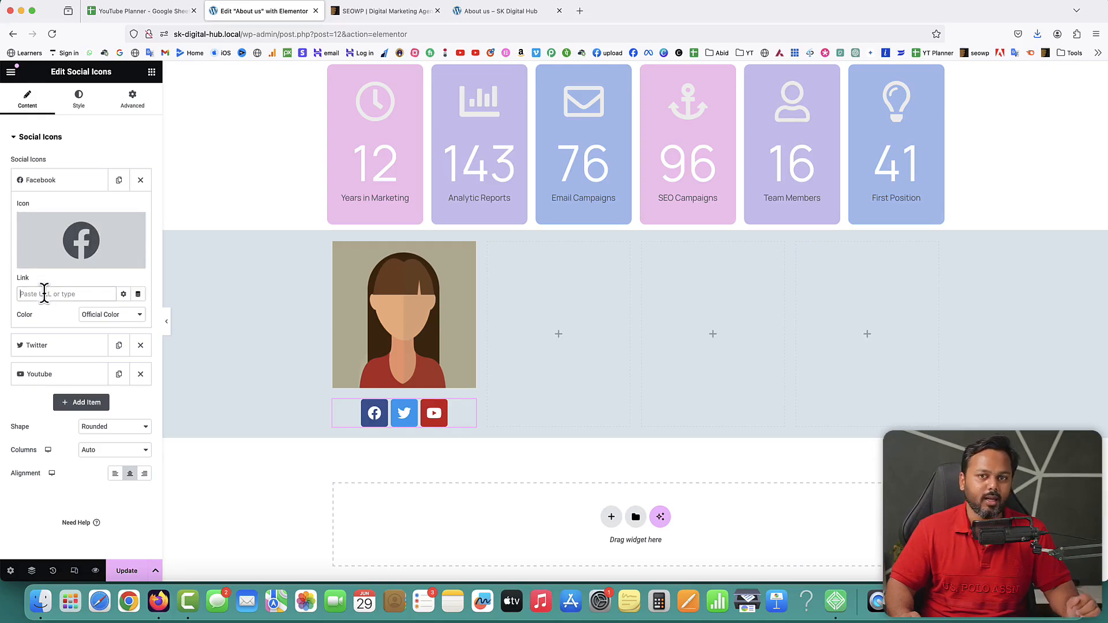
type("http://facebook.com")
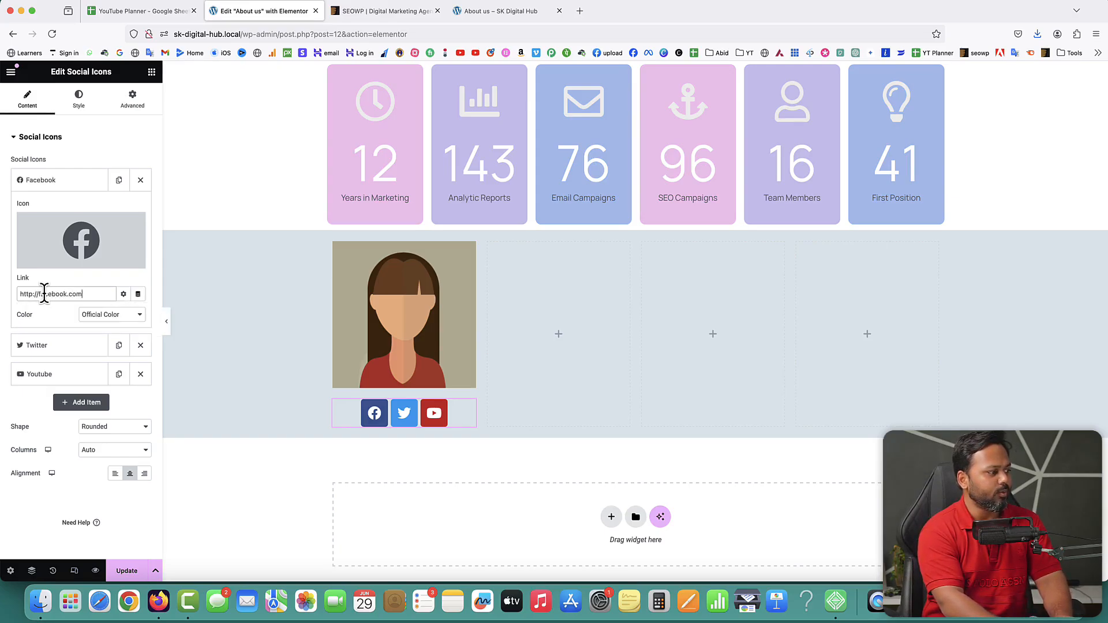
type("/webgurusaddam")
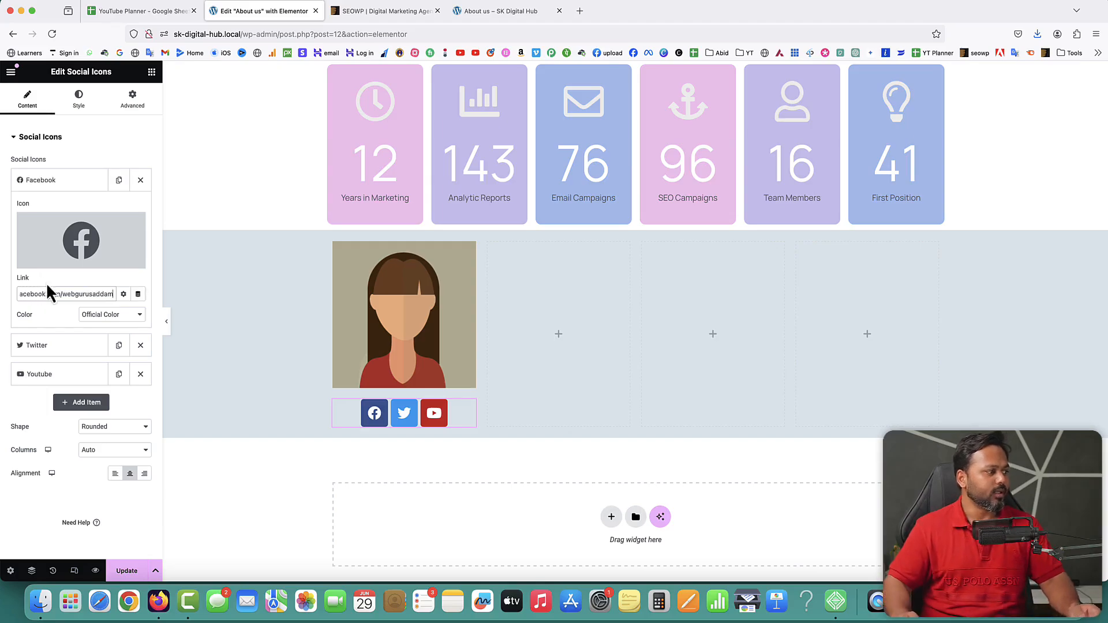
left_click(44, 183)
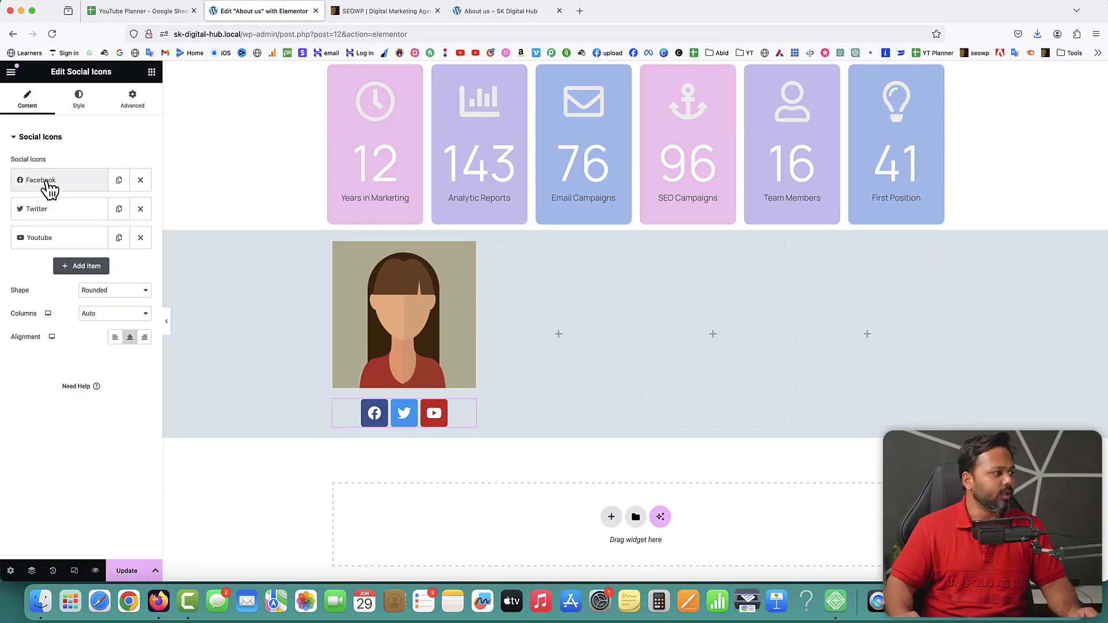
Open the Twitter and YouTube entries of the Social Icons widget to view their link fields.
left_click(69, 215)
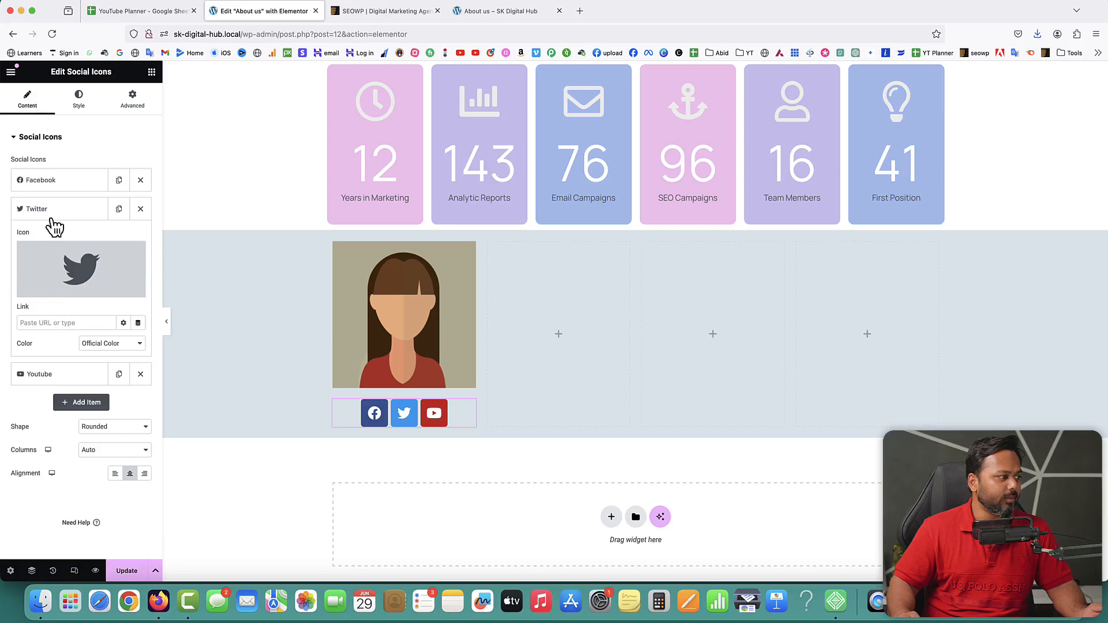
left_click(50, 214)
left_click(55, 240)
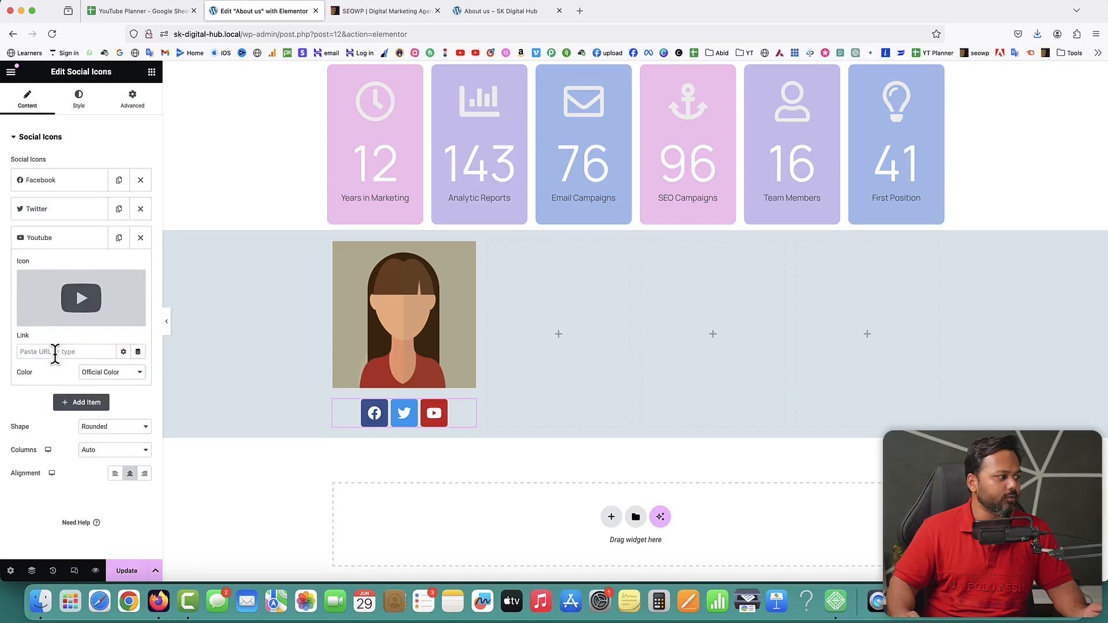
Set the YouTube icon's link to the site owner's channel address on youtube.com.
left_click(50, 239)
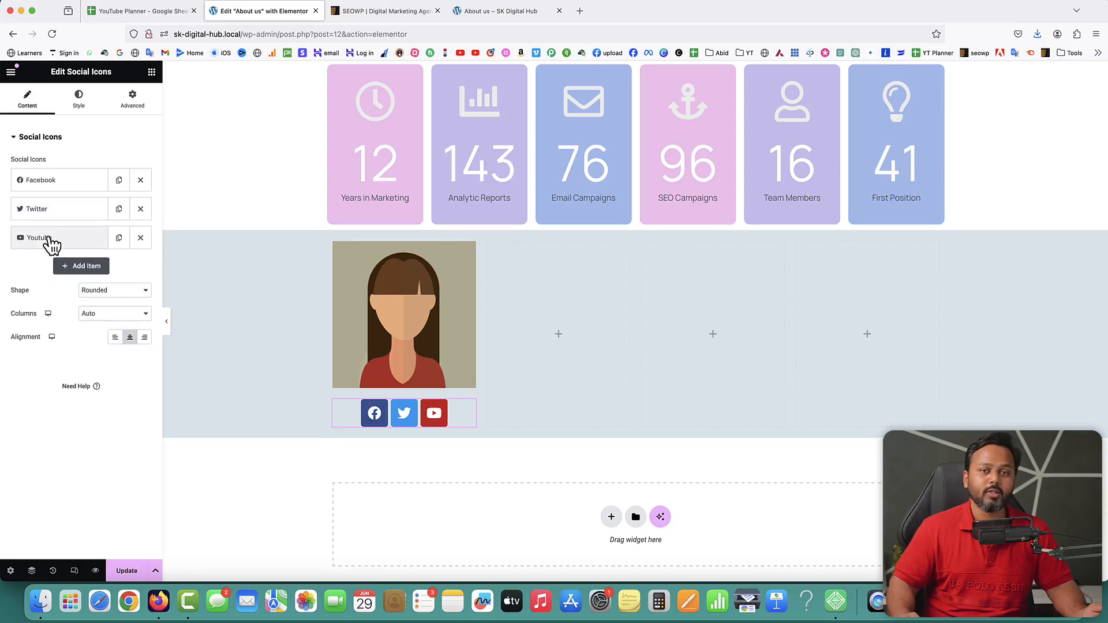
left_click(51, 239)
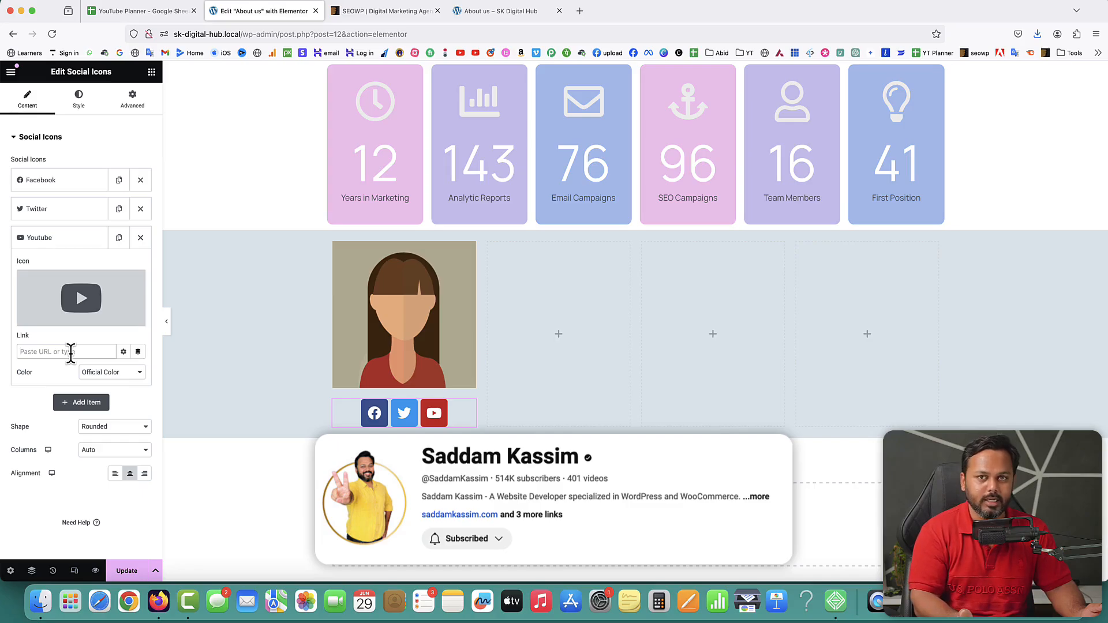
left_click(71, 352)
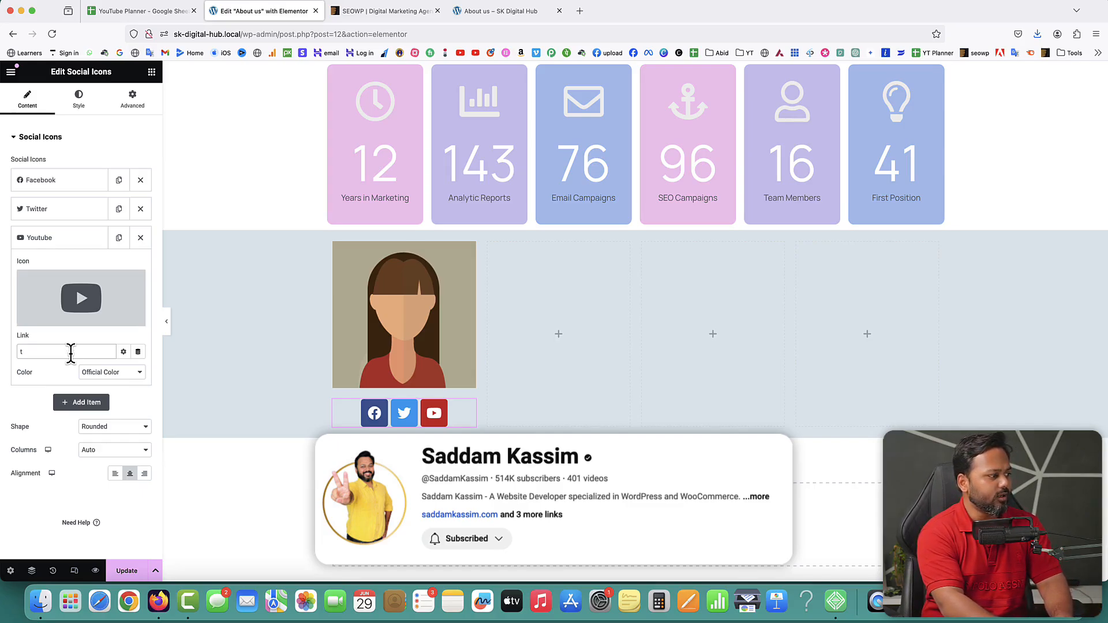
type("https://youtube.com/")
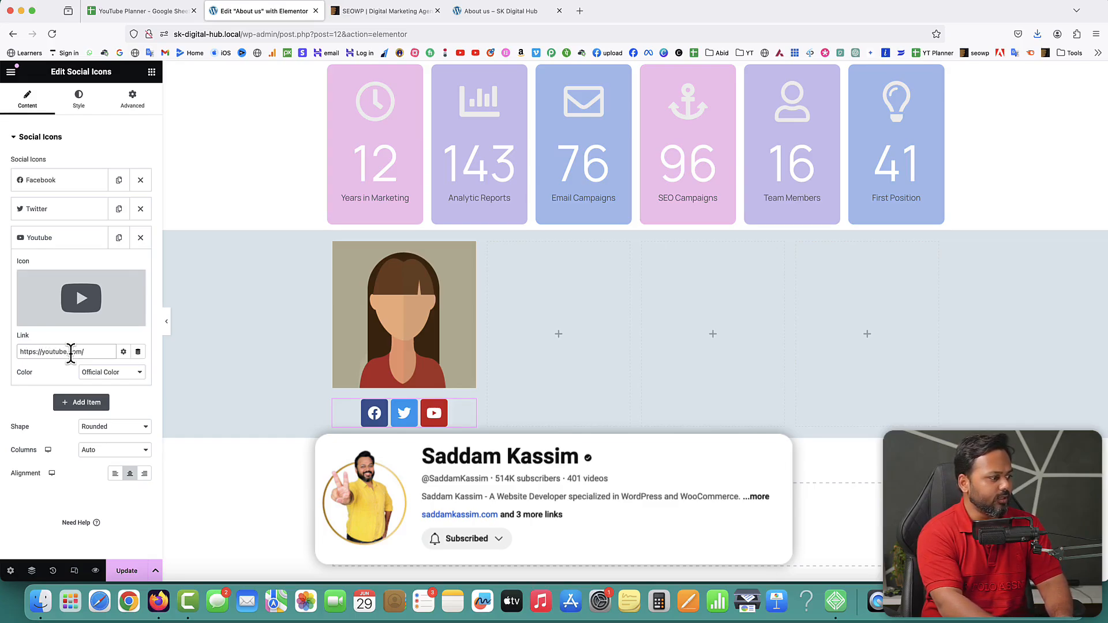
type("@saddamkassim")
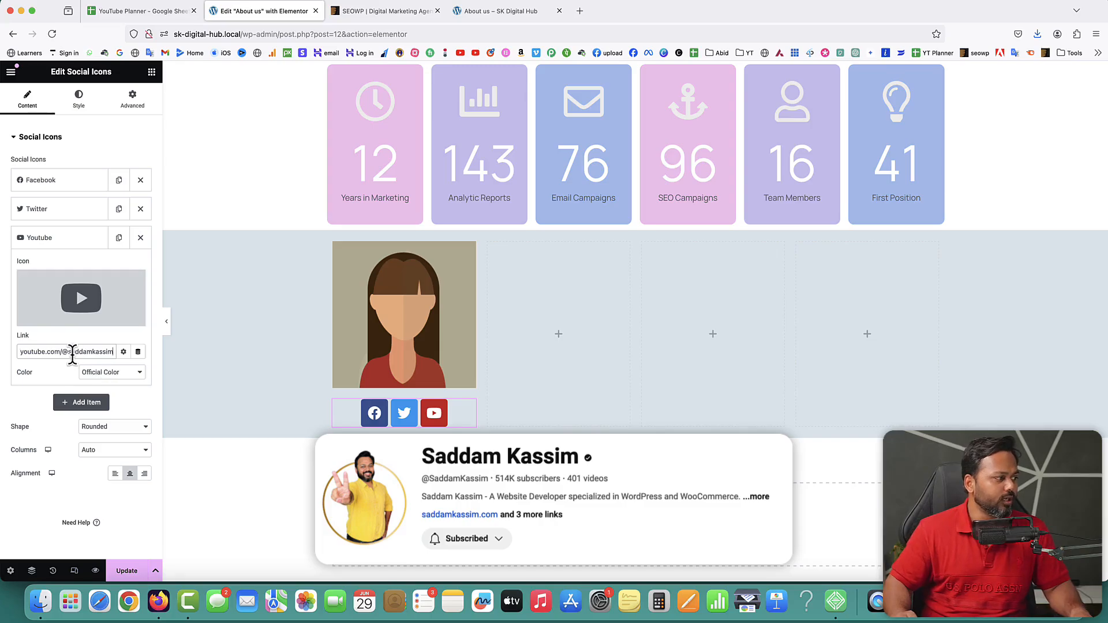
left_click(74, 238)
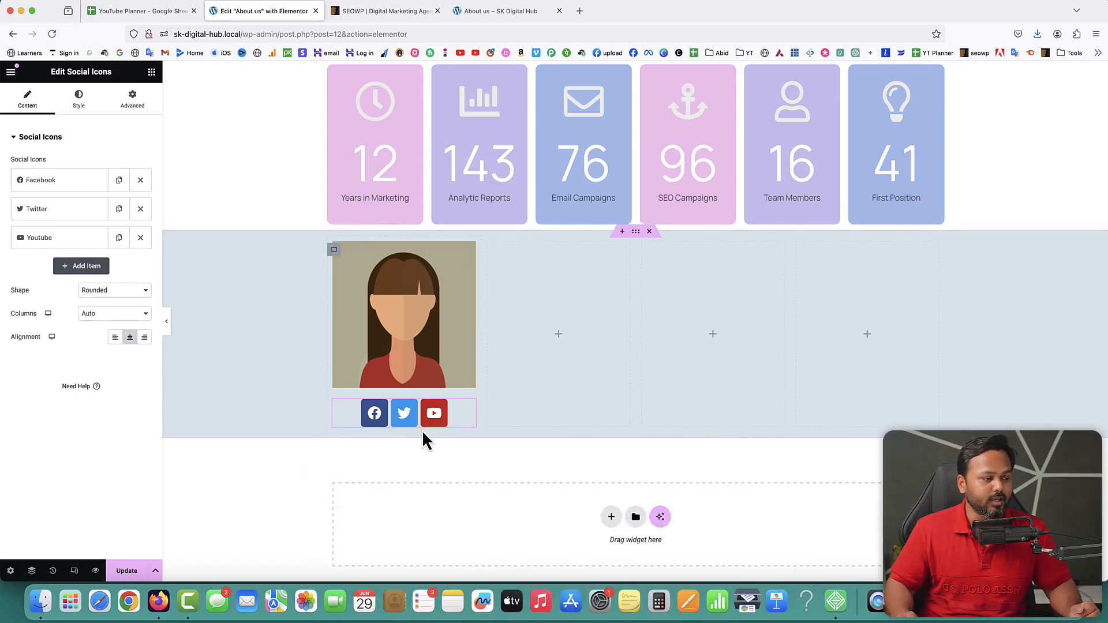
Add a fourth item to the Social Icons widget and give it the Instagram icon from the icon library.
left_click(81, 268)
mouse_move(130, 315)
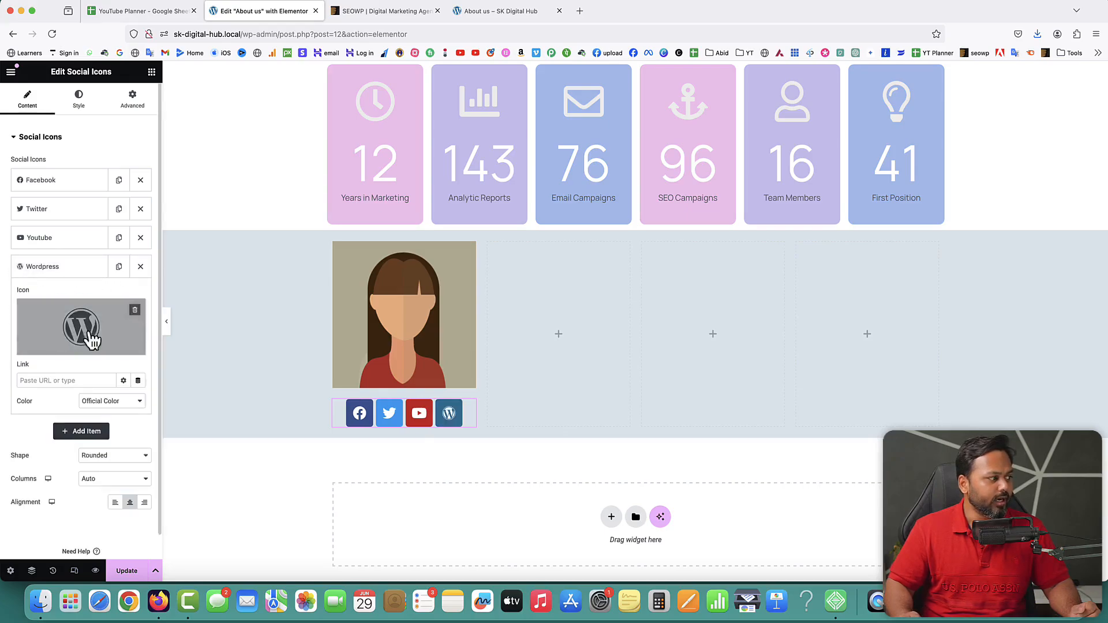
left_click(45, 351)
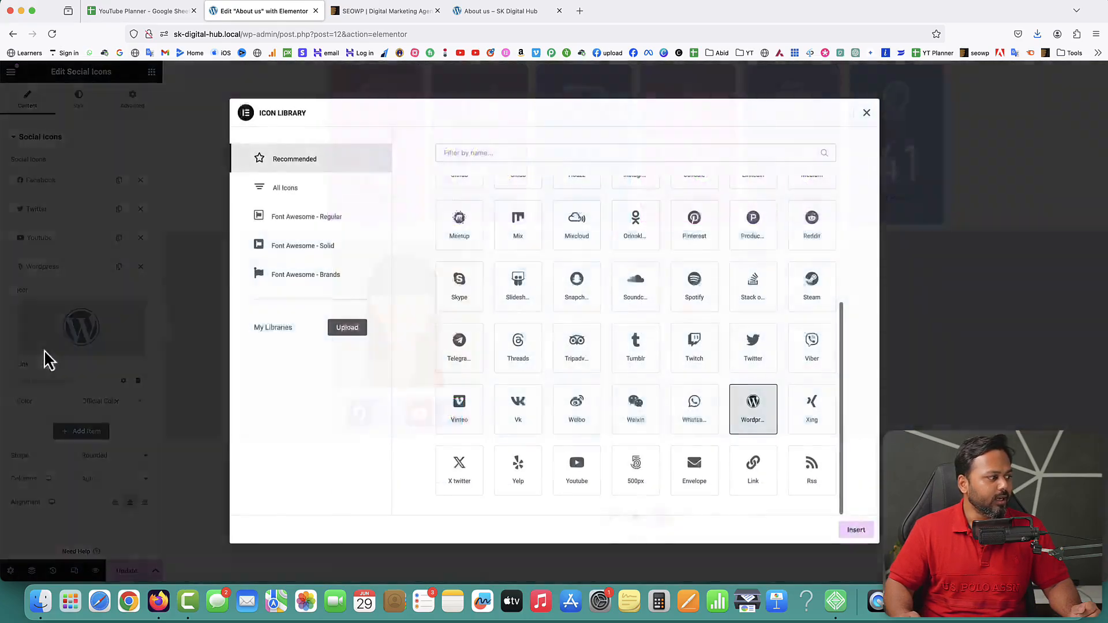
left_click(491, 154)
type("insta")
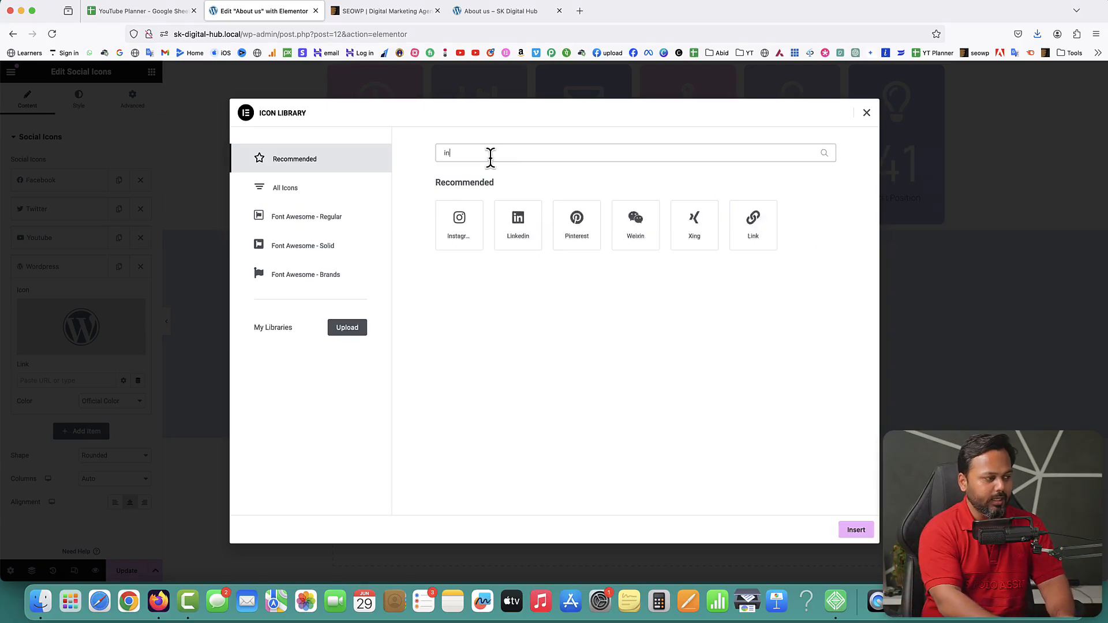
left_click(458, 230)
left_click(855, 531)
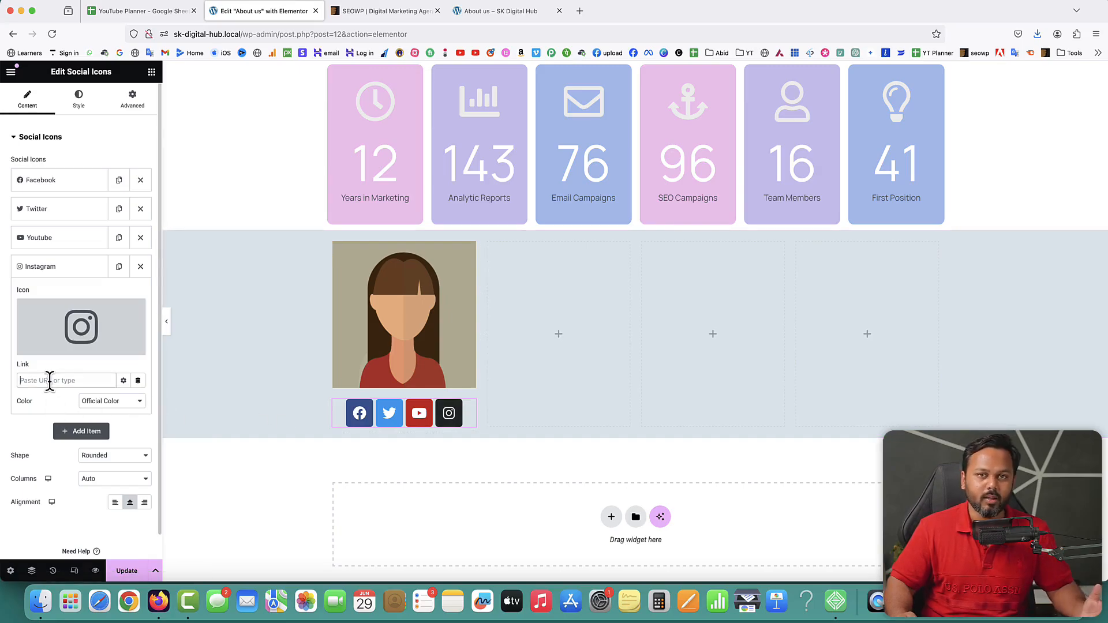
Set the Instagram icon's link to the site owner's profile address on instagram.com.
type("https://instag")
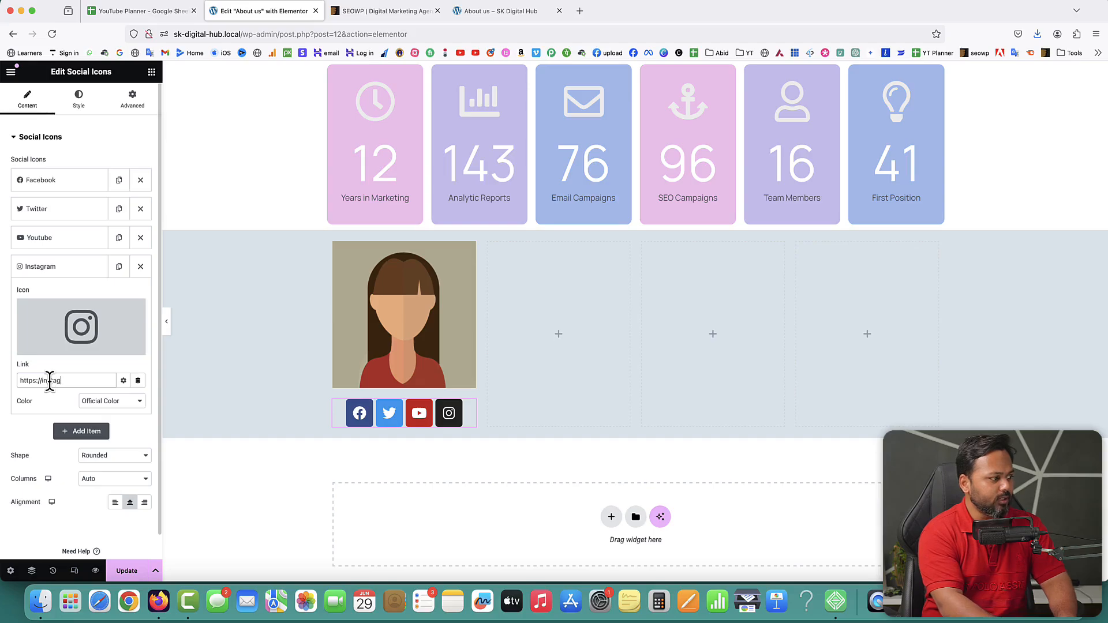
type("ram.com/onlysaddam")
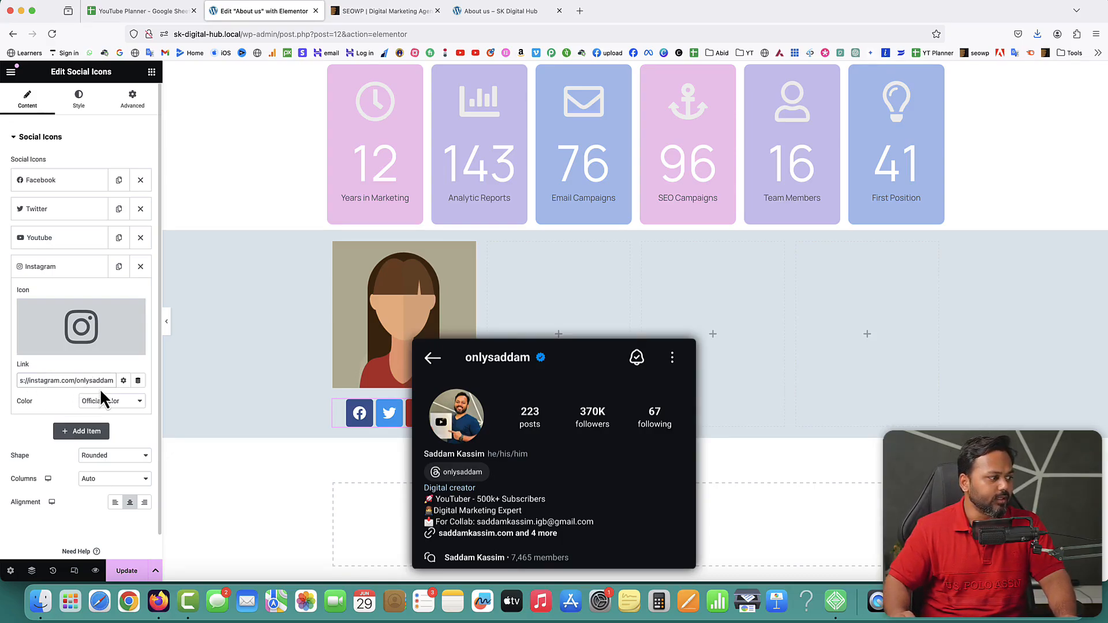
left_click(74, 272)
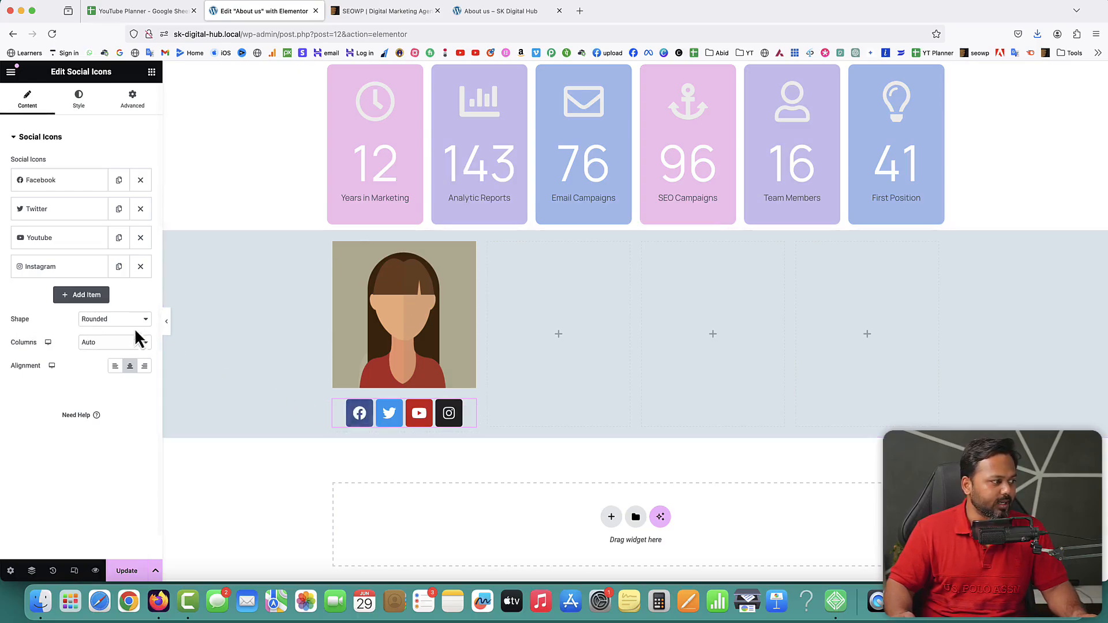
Try the Square shape on the social icons and return the shape to Rounded.
left_click(112, 319)
left_click(111, 330)
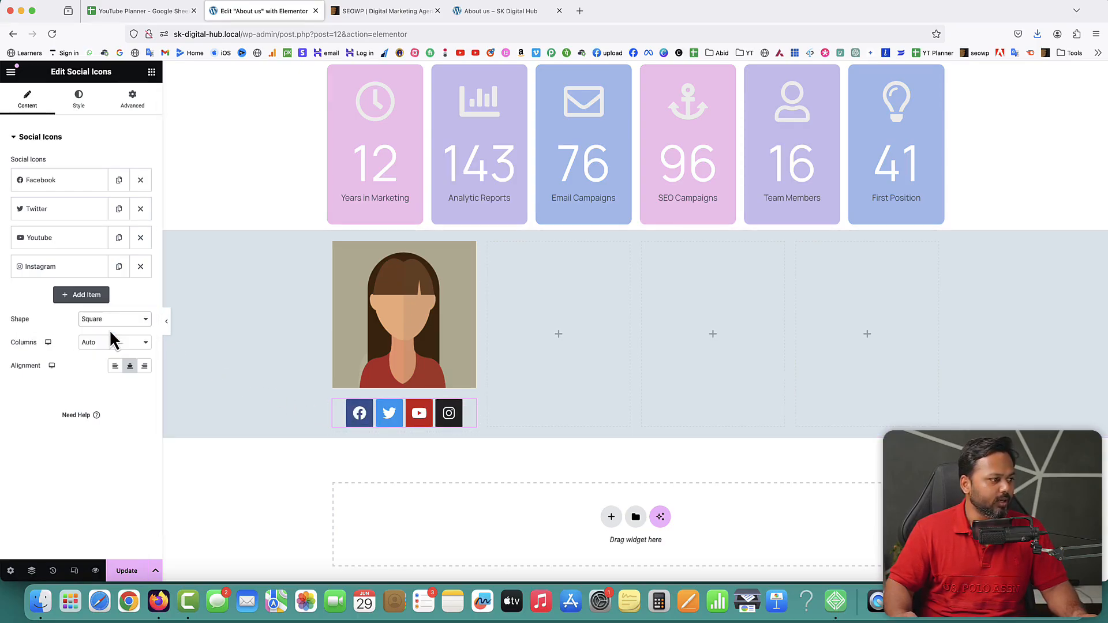
left_click(95, 321)
left_click(92, 329)
left_click(95, 321)
left_click(100, 294)
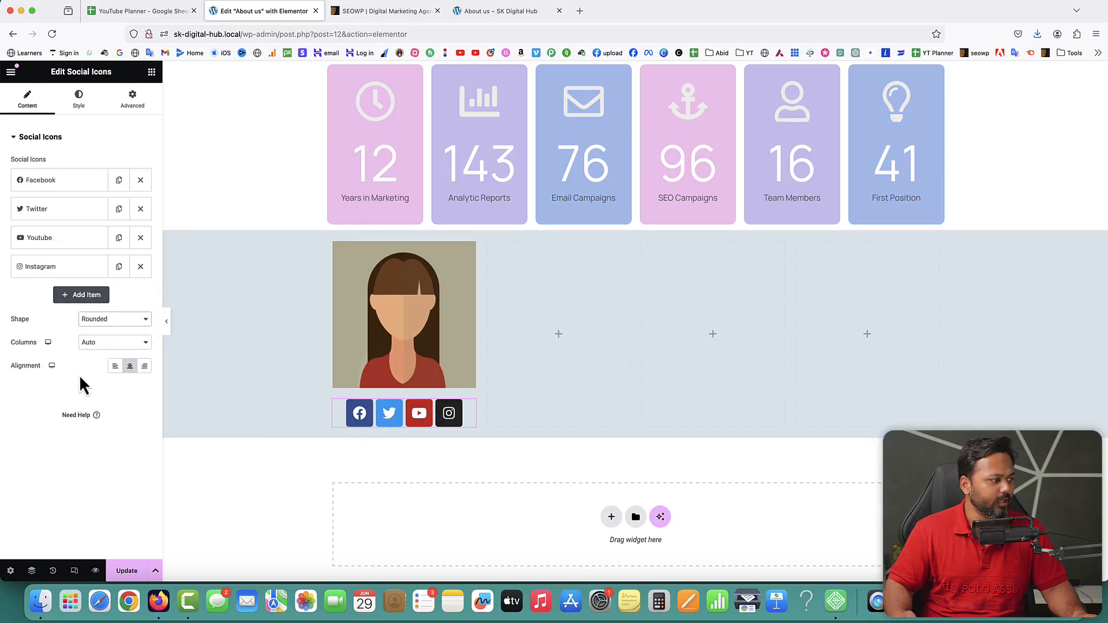
Try left and right alignment for the social icons and return them to Center.
left_click(115, 367)
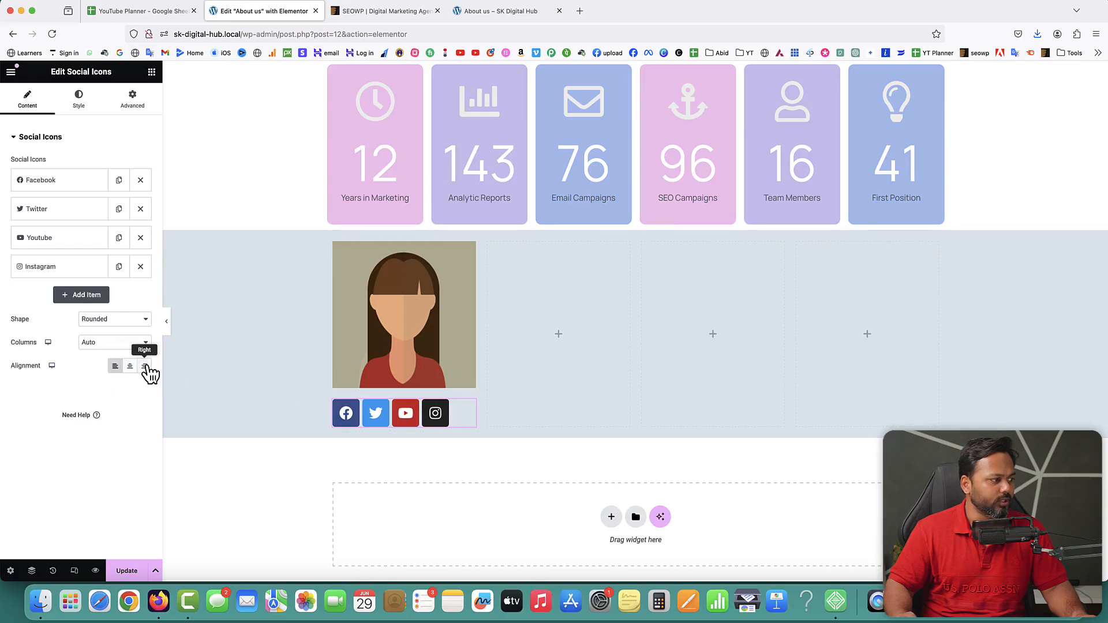
left_click(144, 367)
left_click(129, 367)
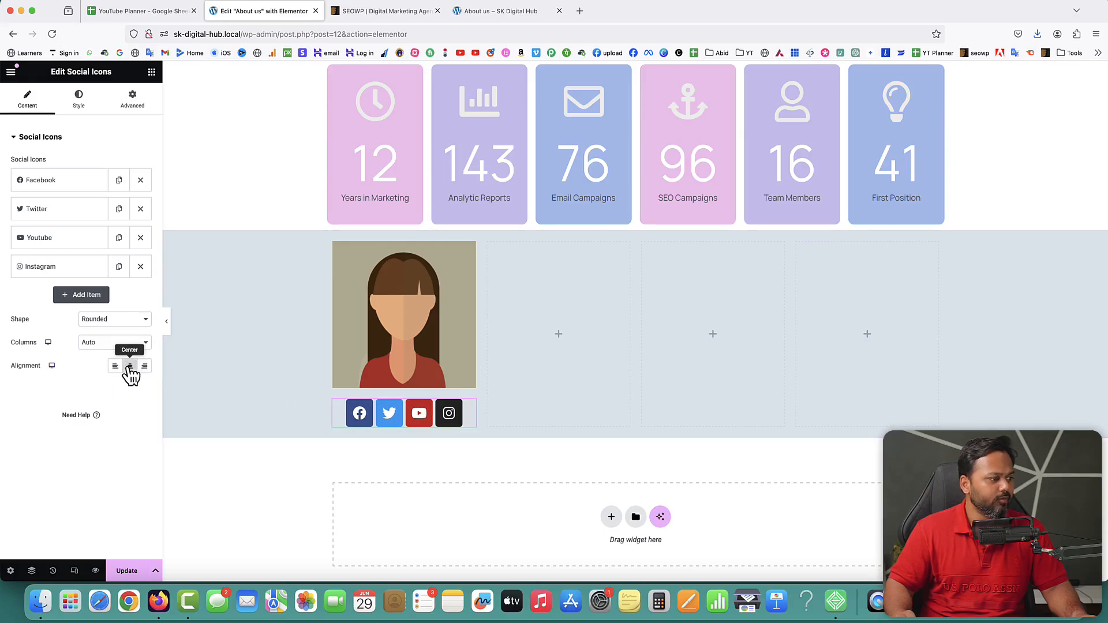
Switch the social icons to Custom color and set the primary color to red #F01818.
left_click(82, 99)
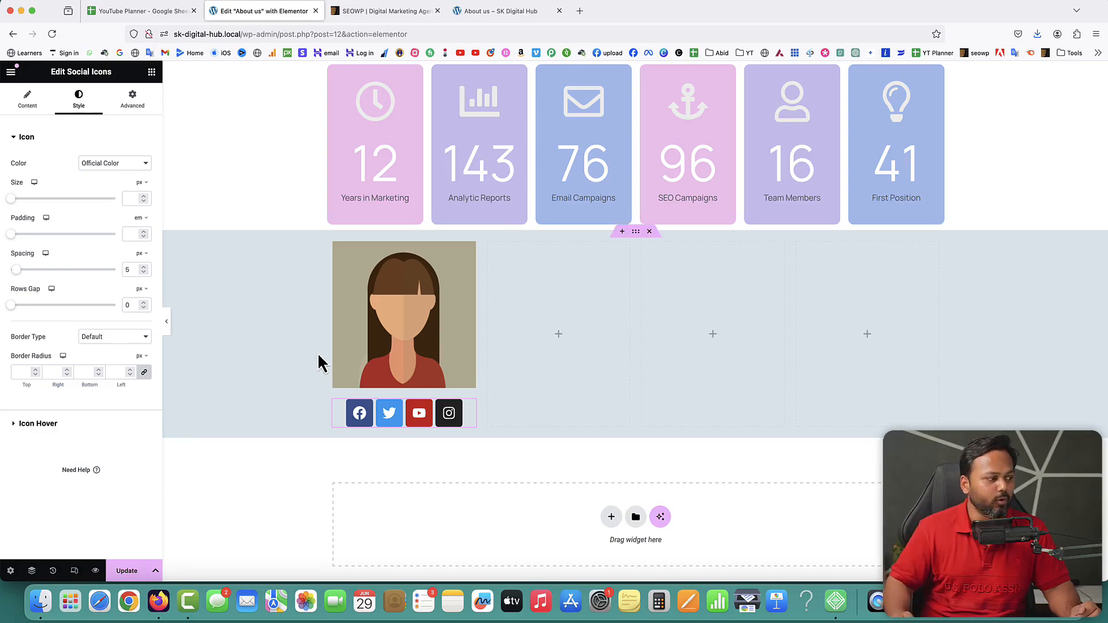
left_click(94, 164)
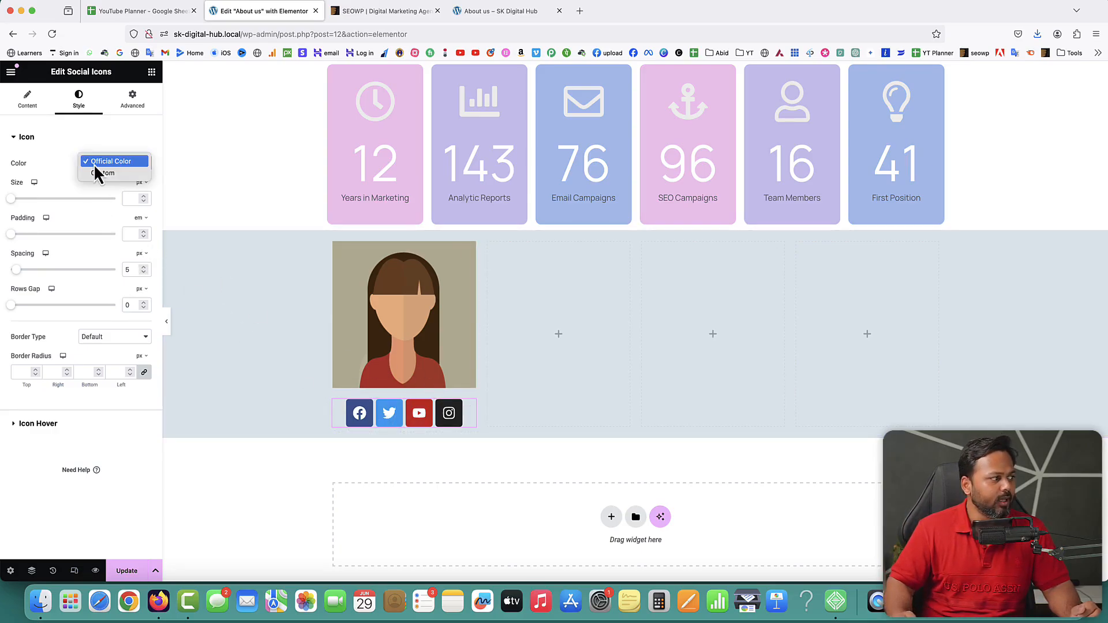
left_click(104, 173)
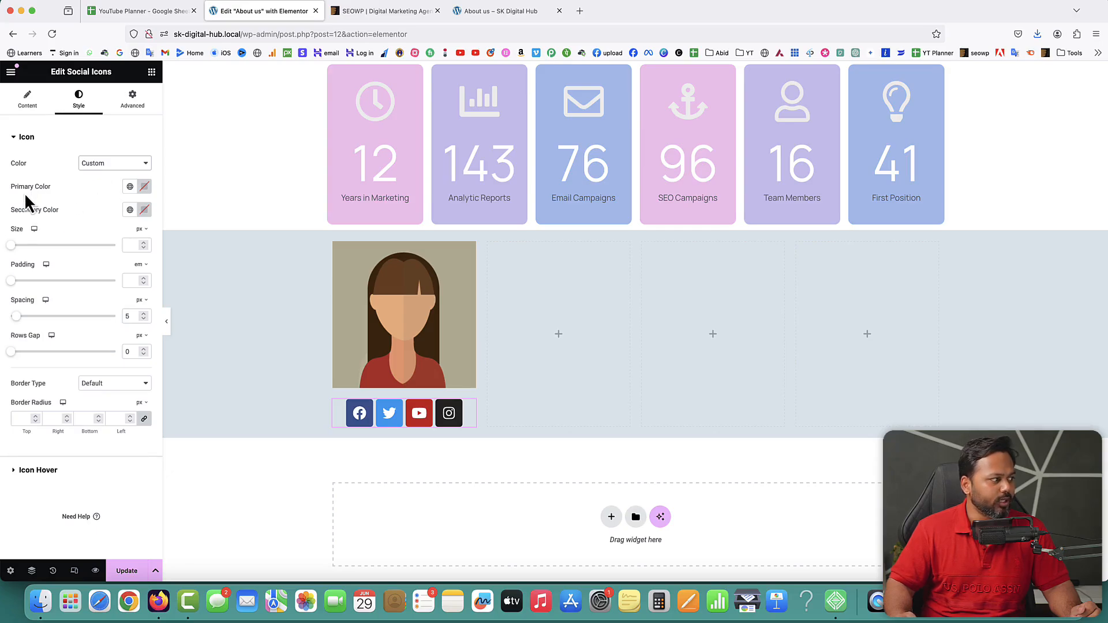
left_click(144, 186)
left_click_drag(158, 267, 195, 237)
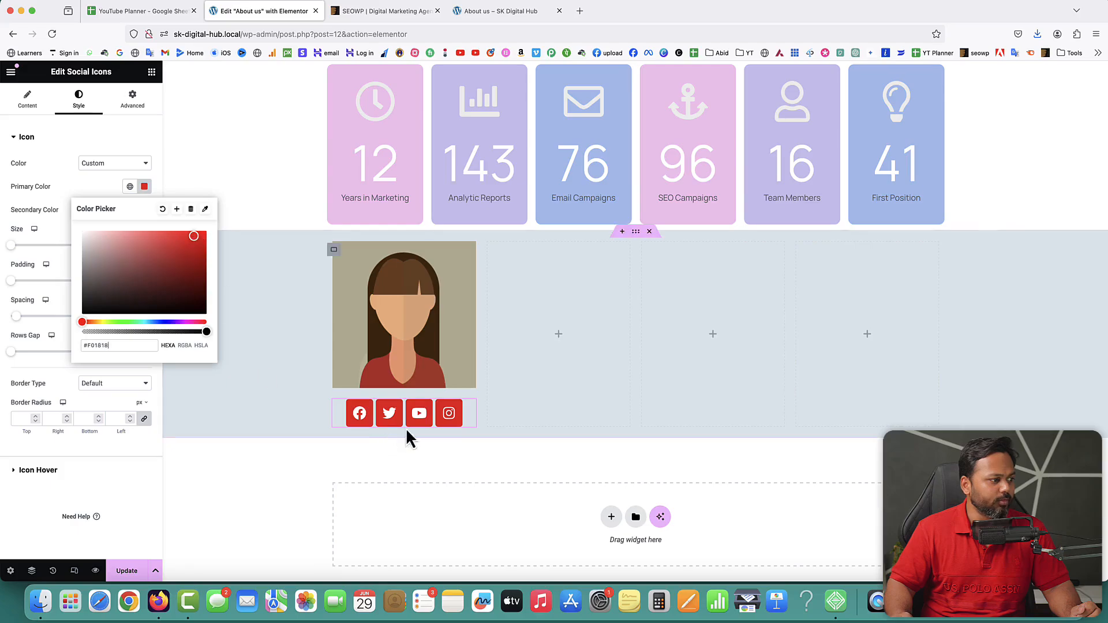
left_click(49, 223)
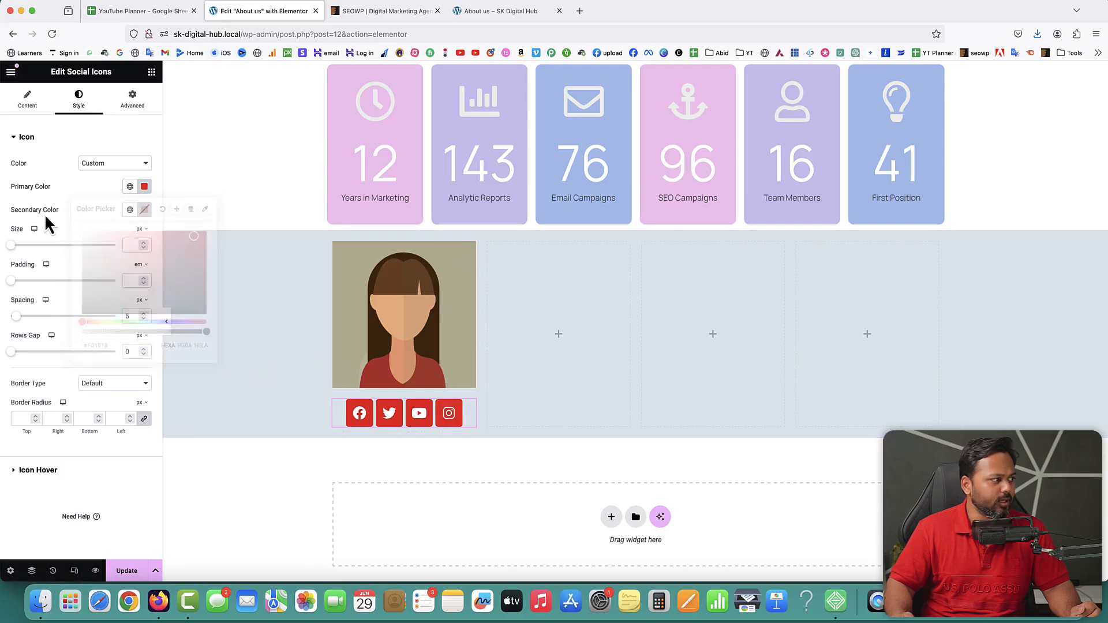
Set the social icons' secondary color to gray #9B9B9B to match the icons on the reference team cards.
left_click(143, 211)
left_click_drag(124, 272, 77, 253)
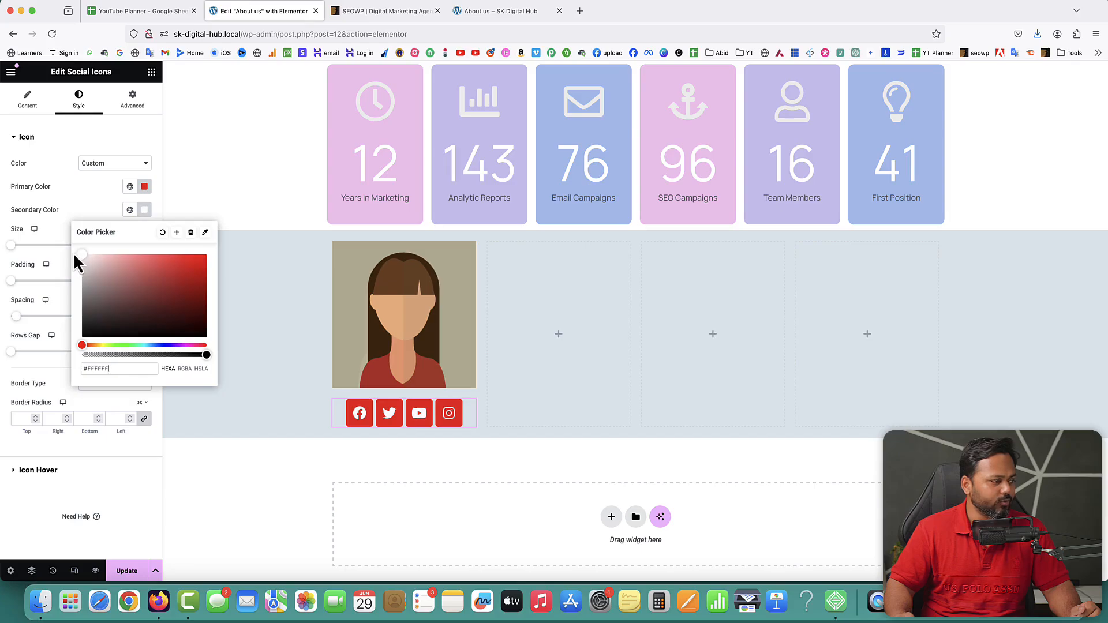
left_click(416, 11)
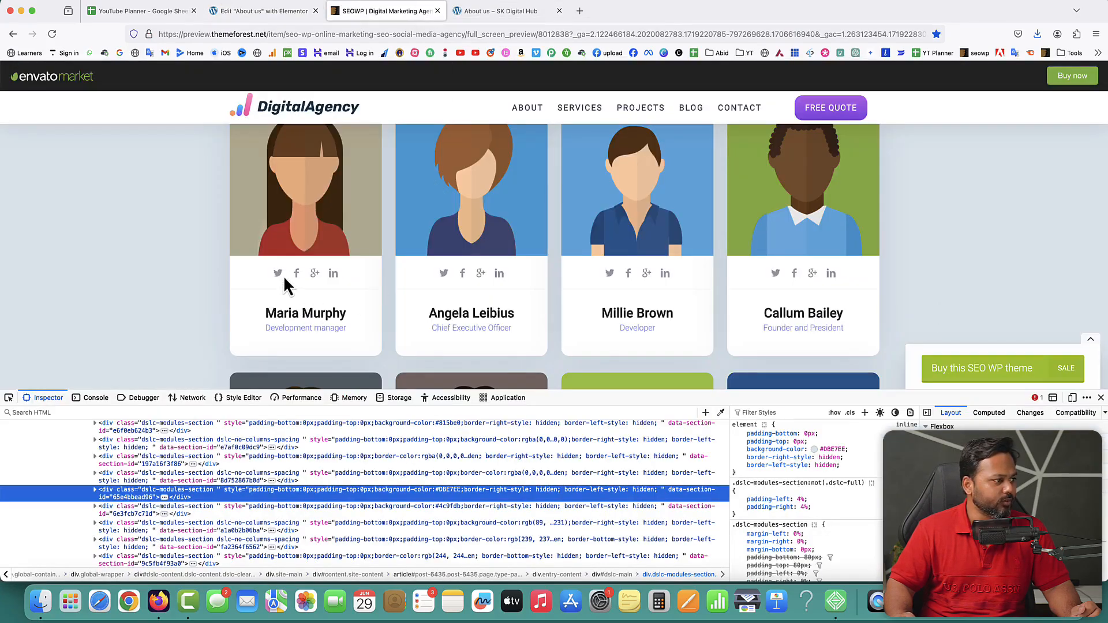
left_click(282, 13)
left_click_drag(77, 257, 69, 287)
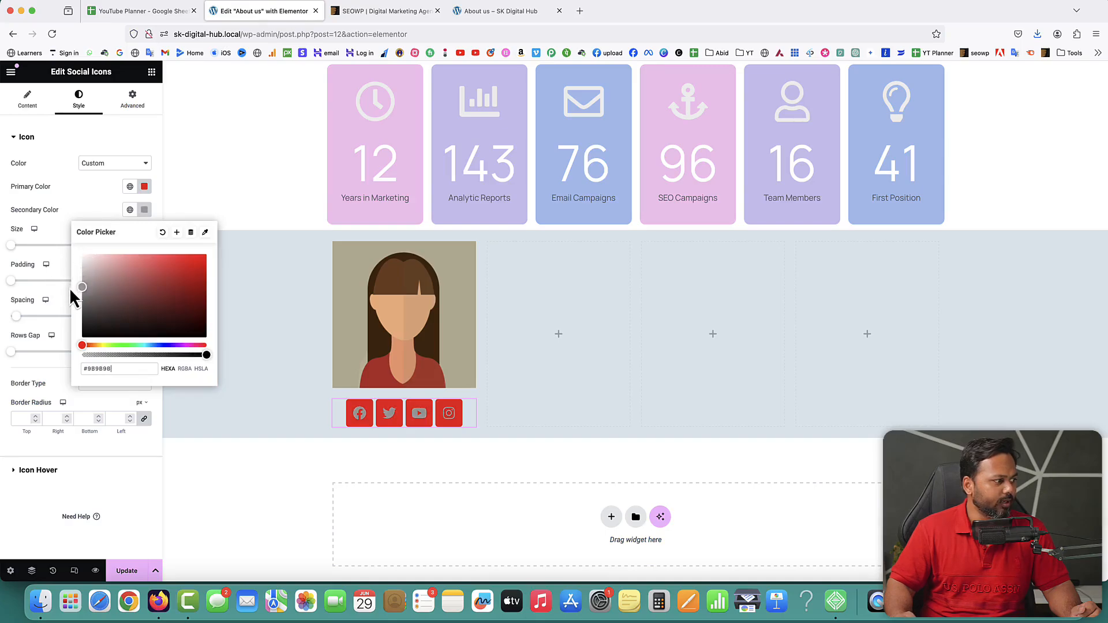
left_click(48, 203)
Try a fully transparent primary color on the social icons and restore the opaque red.
left_click(144, 187)
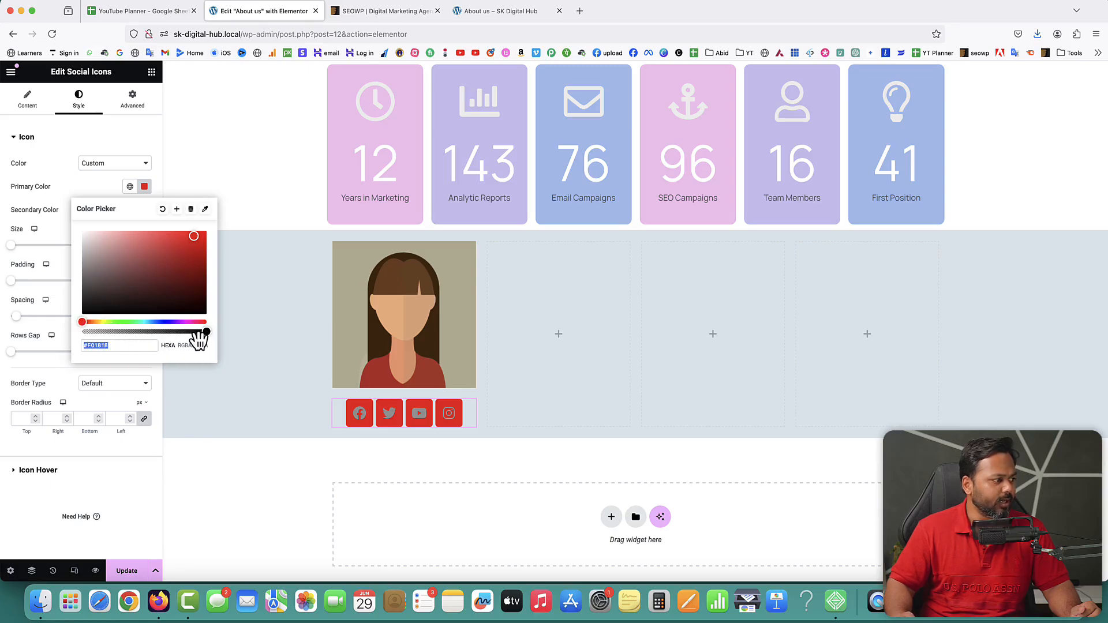
left_click_drag(206, 334, 68, 334)
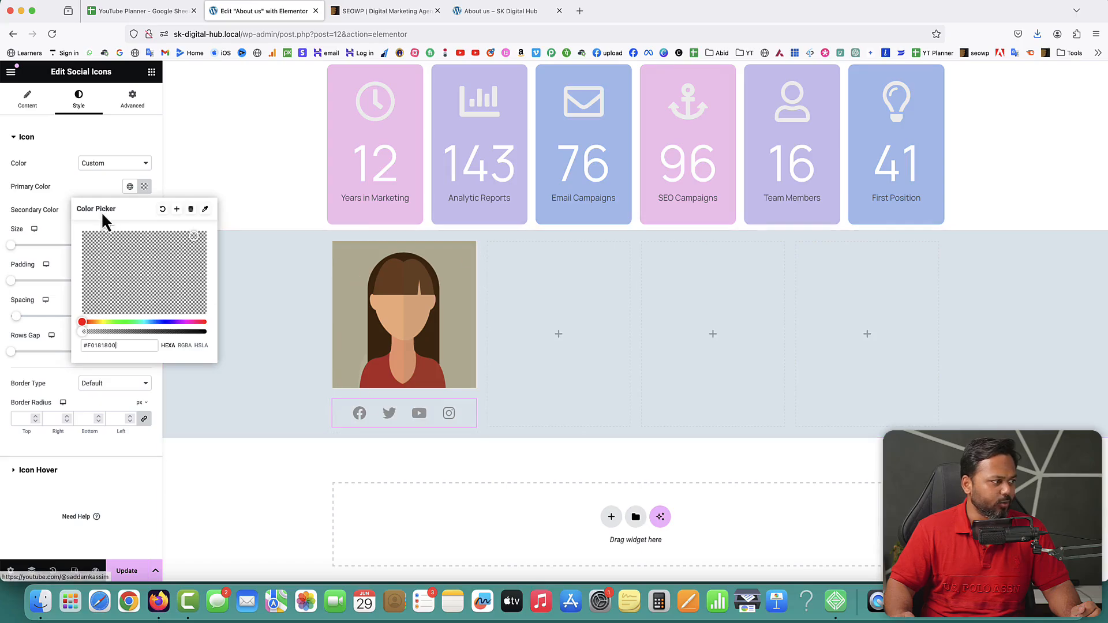
left_click(77, 184)
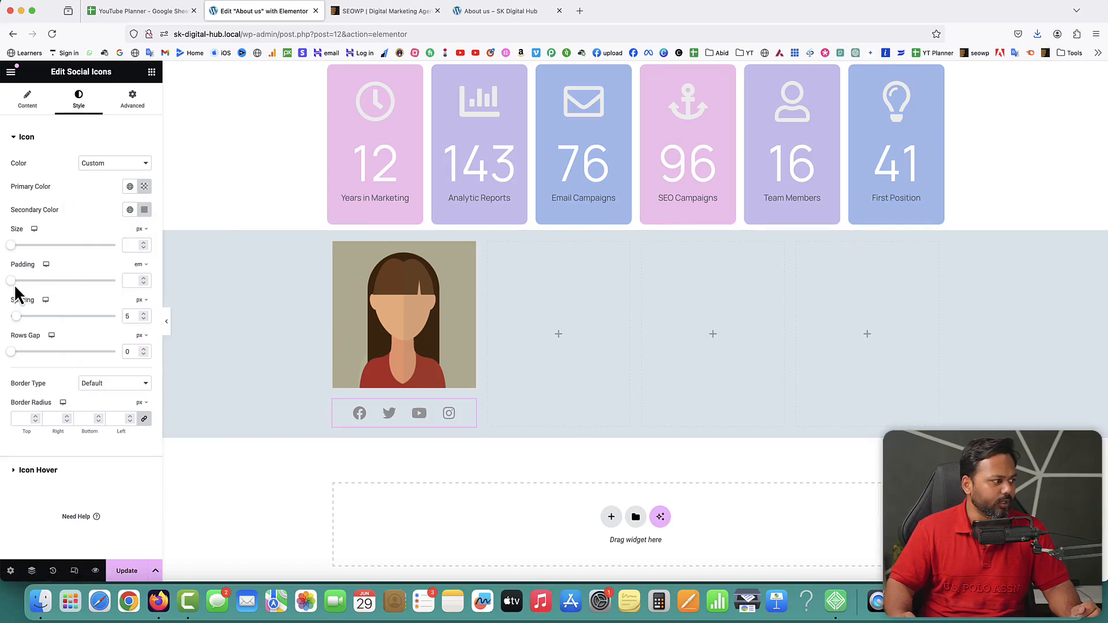
left_click(145, 186)
left_click_drag(88, 334, 206, 332)
left_click(54, 258)
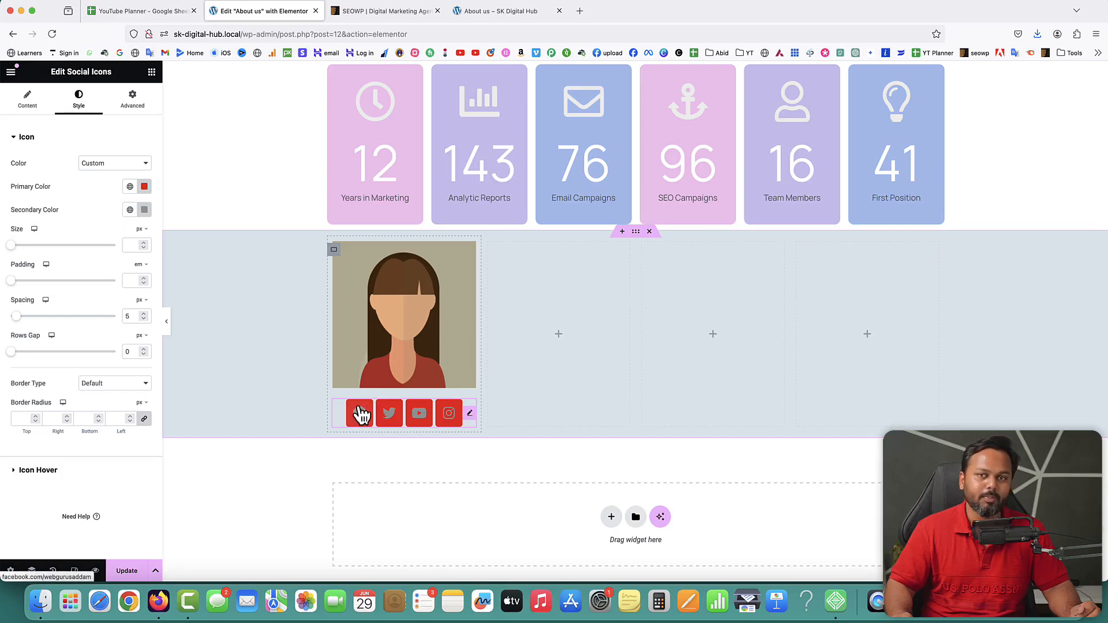
Set the social icons' padding to 0 em and make their primary color fully transparent (#F0181800).
left_click(144, 278)
left_click(144, 283)
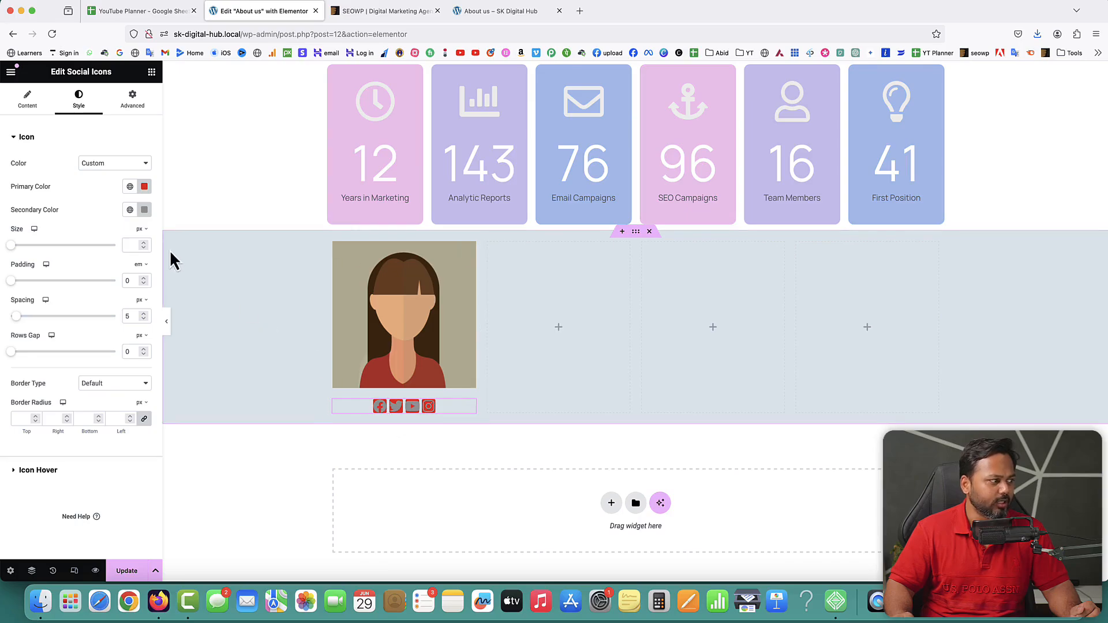
left_click(145, 186)
left_click_drag(179, 334, 3, 334)
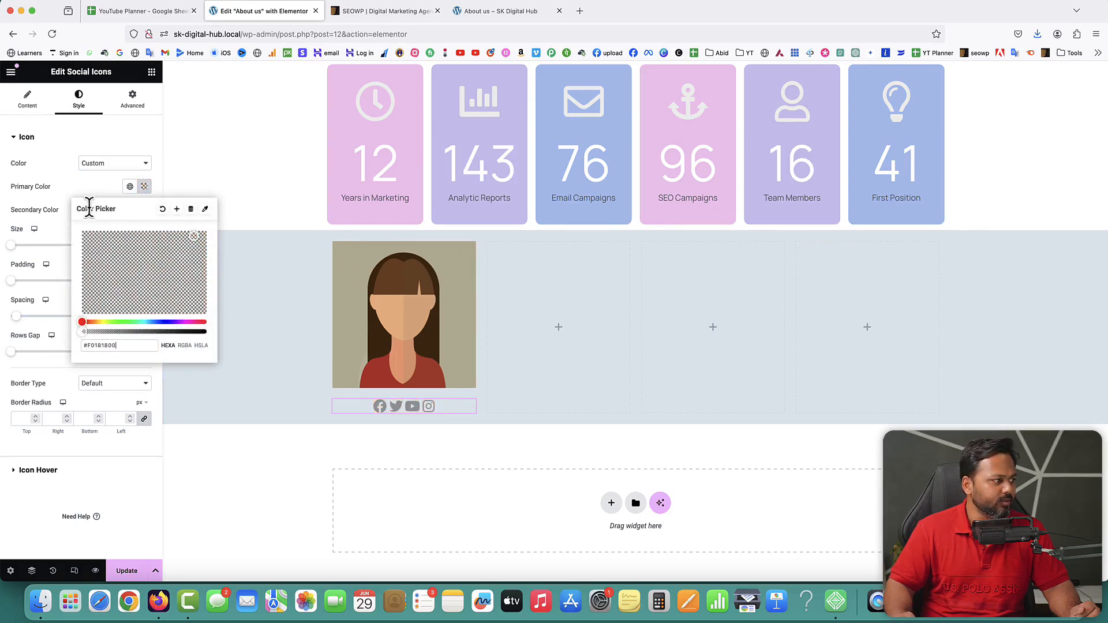
left_click(57, 217)
Set the social icons' size to 27 px and their spacing to 19 px, checking against the reference cards.
mouse_move(11, 245)
left_mouse_down()
mouse_move(39, 247)
mouse_move(18, 247)
left_mouse_up()
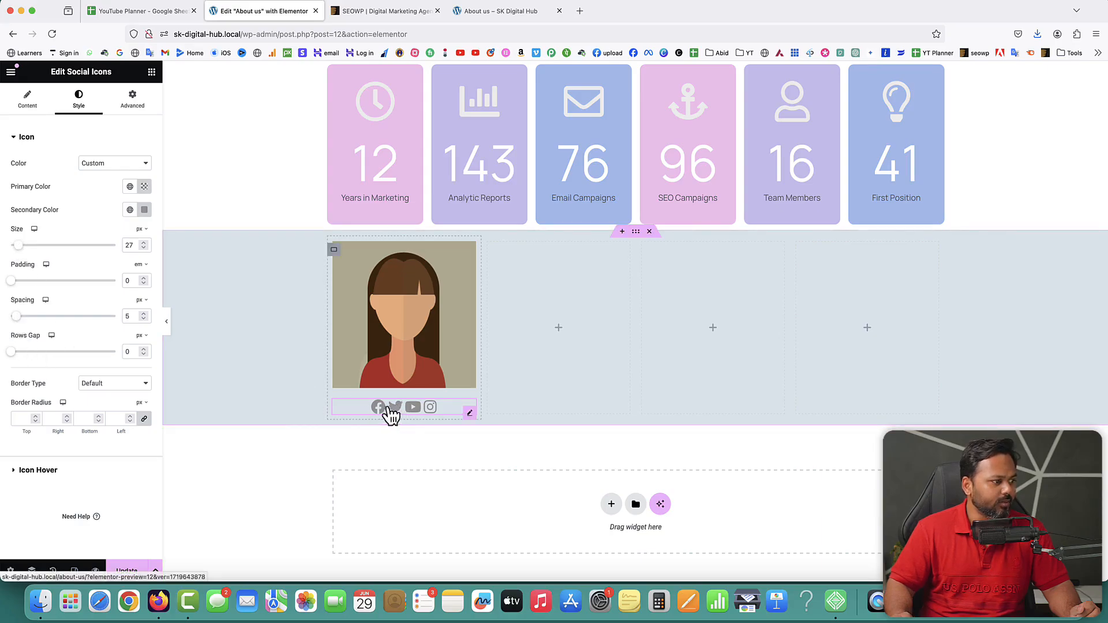
left_click_drag(15, 316, 27, 318)
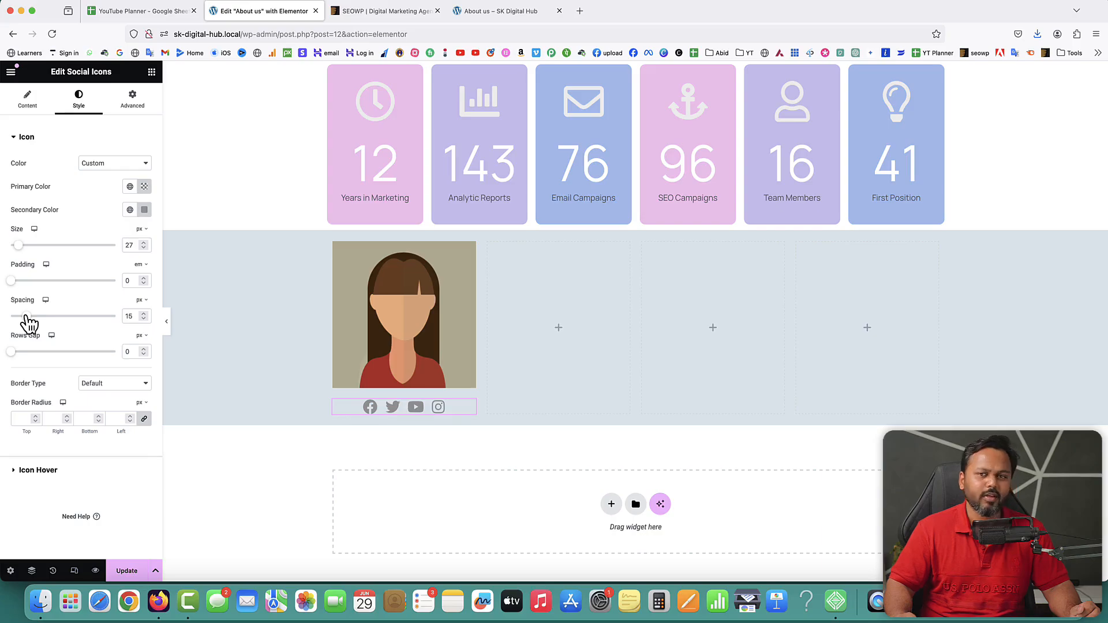
left_click(393, 12)
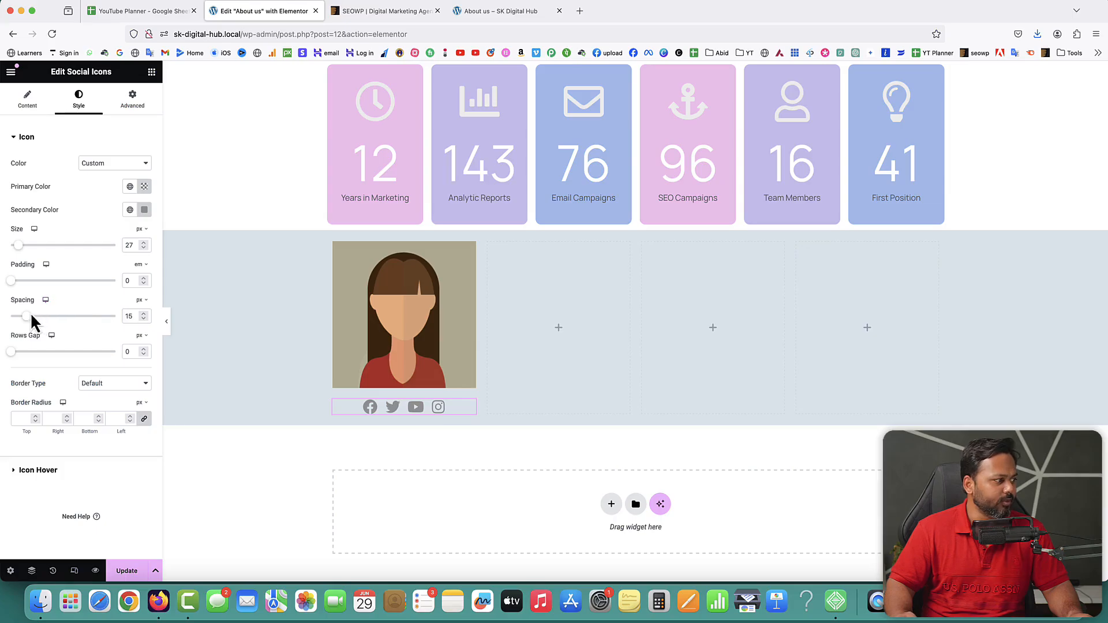
left_click_drag(32, 321, 37, 322)
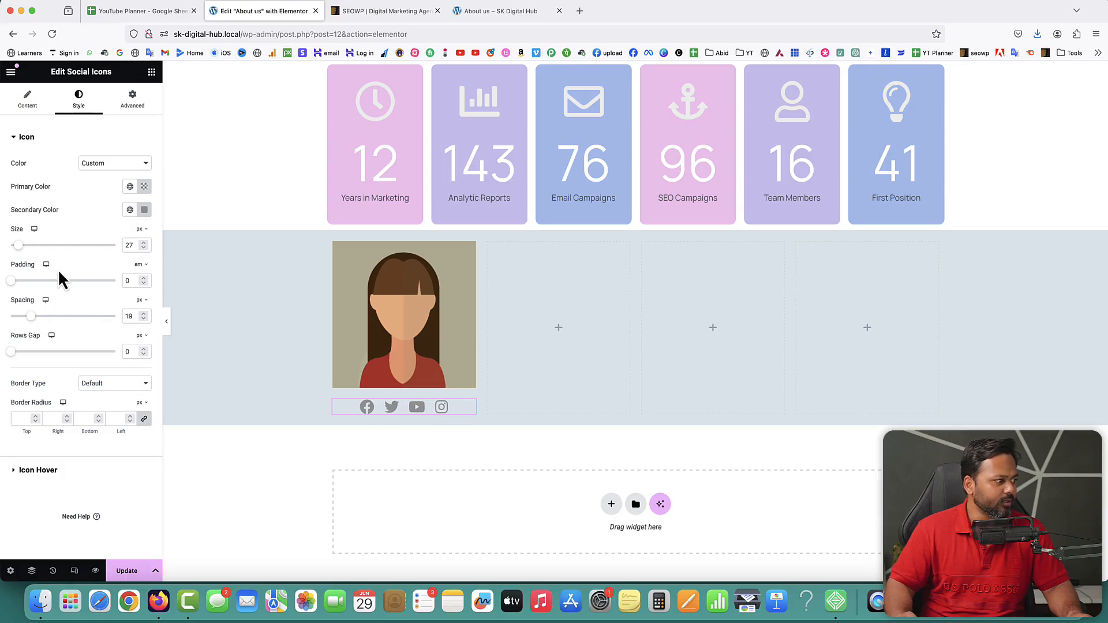
Reduce the social icons' size to 21 px and compare them with the icons on the reference team cards.
left_click(144, 248)
left_click(144, 248)
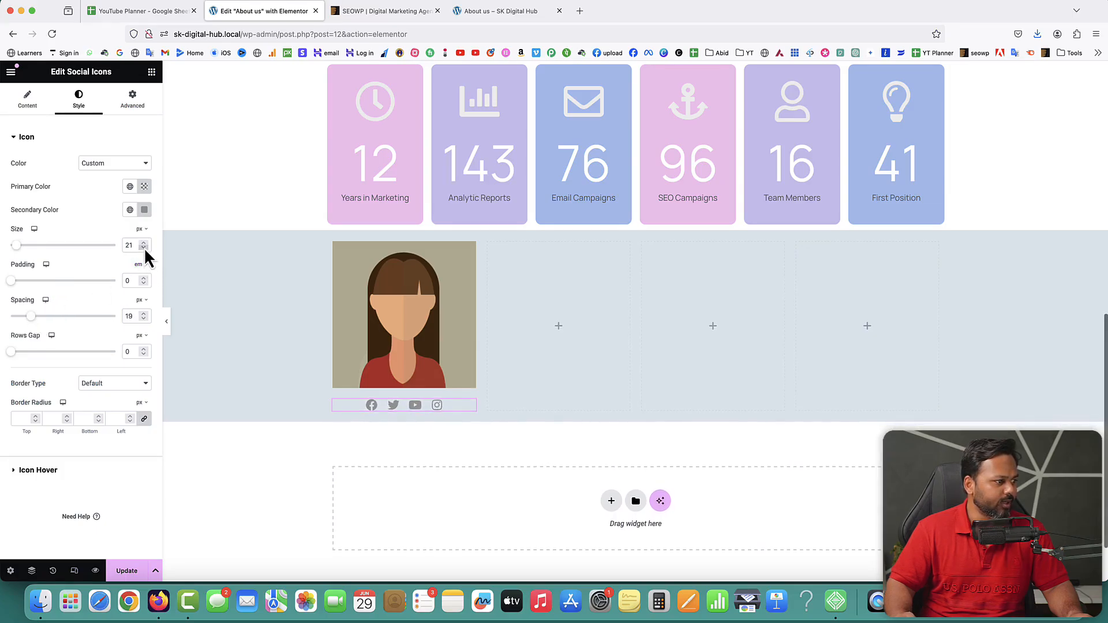
left_click(403, 11)
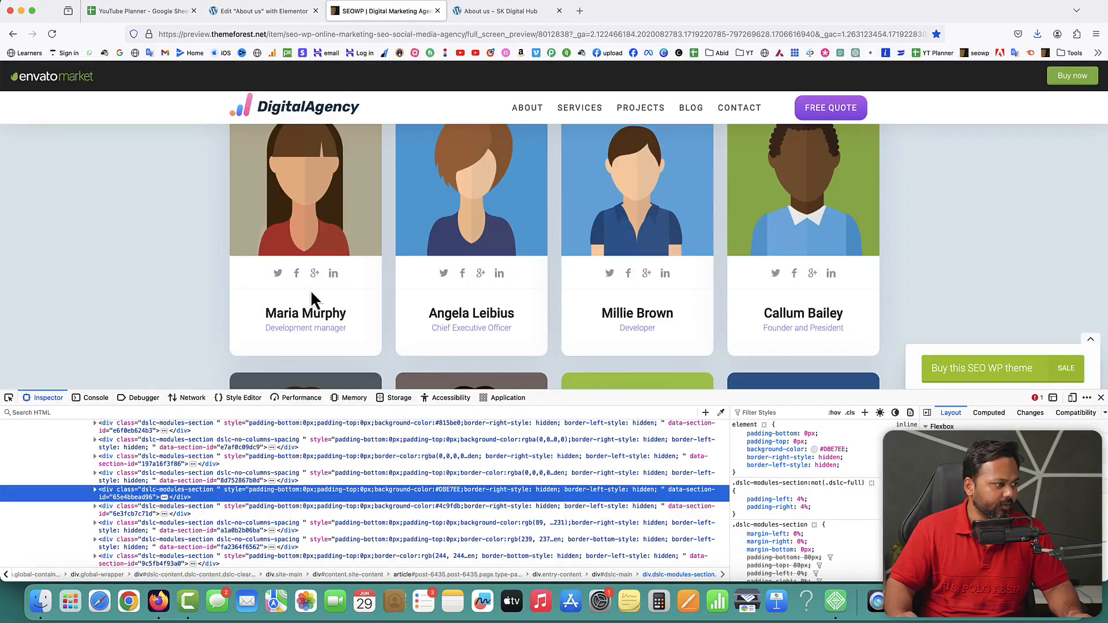
left_click(259, 11)
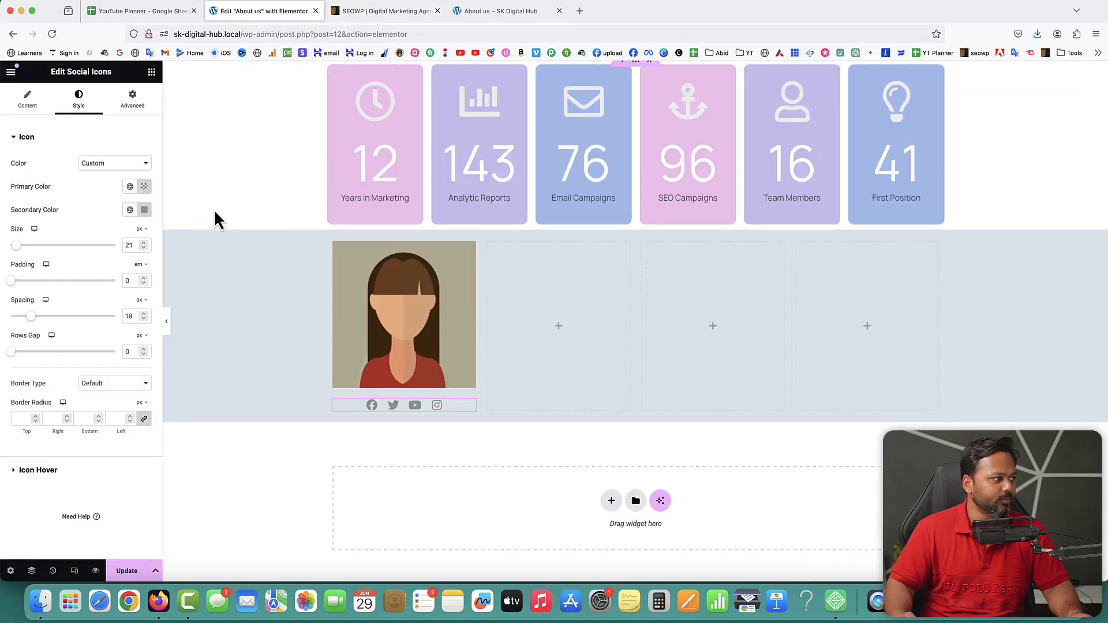
Add a divider below the social icons in the first team column and color it gray #AFAFAF.
left_click(151, 73)
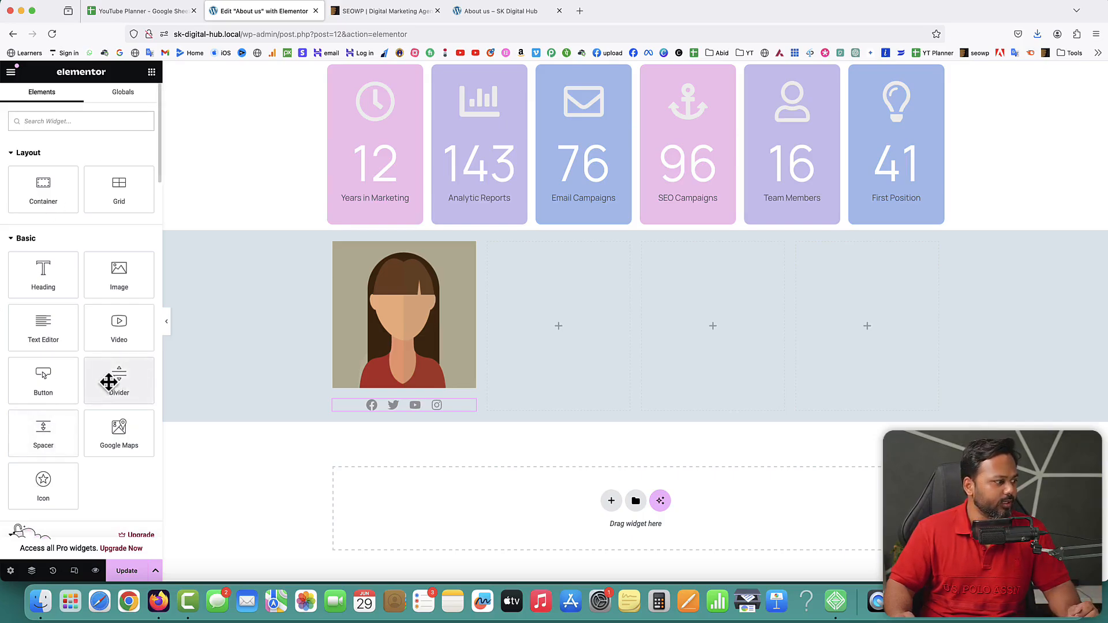
left_click_drag(109, 380, 390, 415)
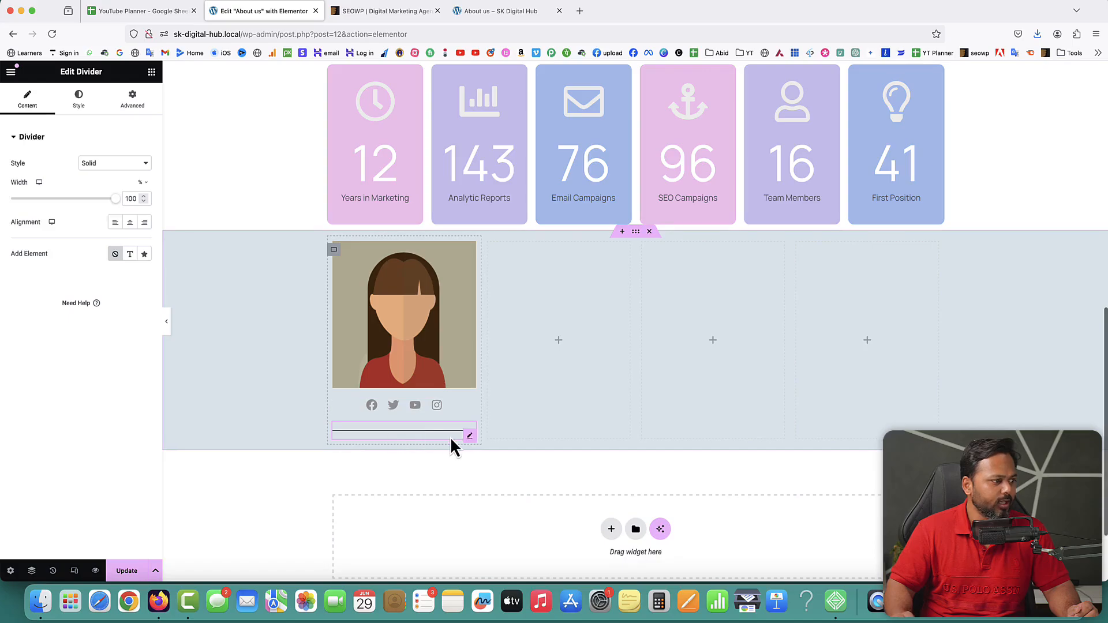
left_click(81, 99)
left_click(144, 164)
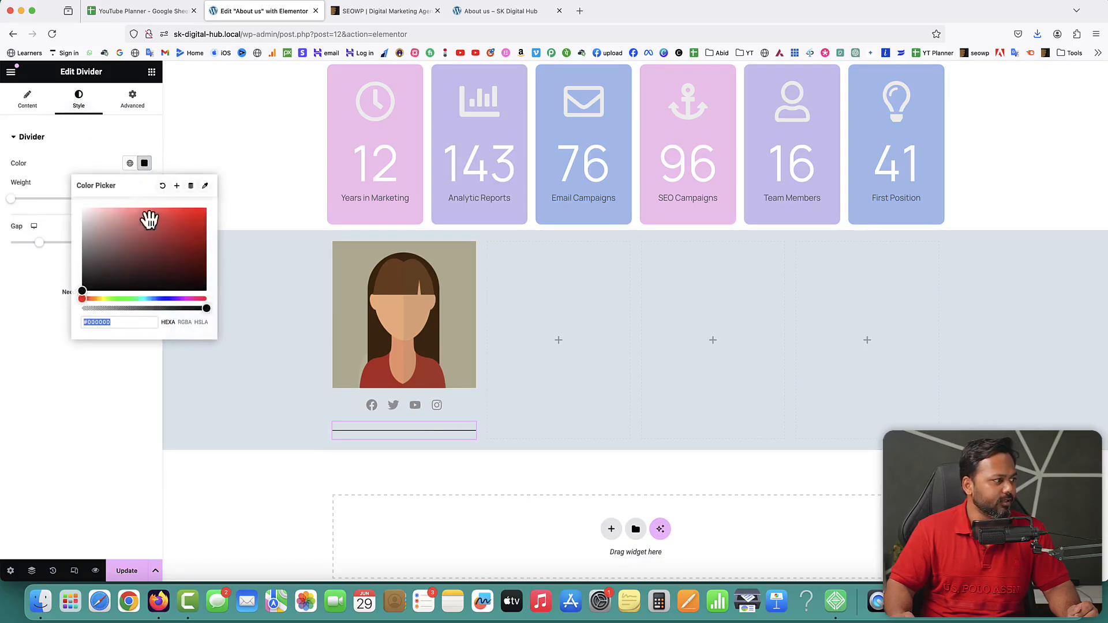
left_click_drag(95, 289, 84, 242)
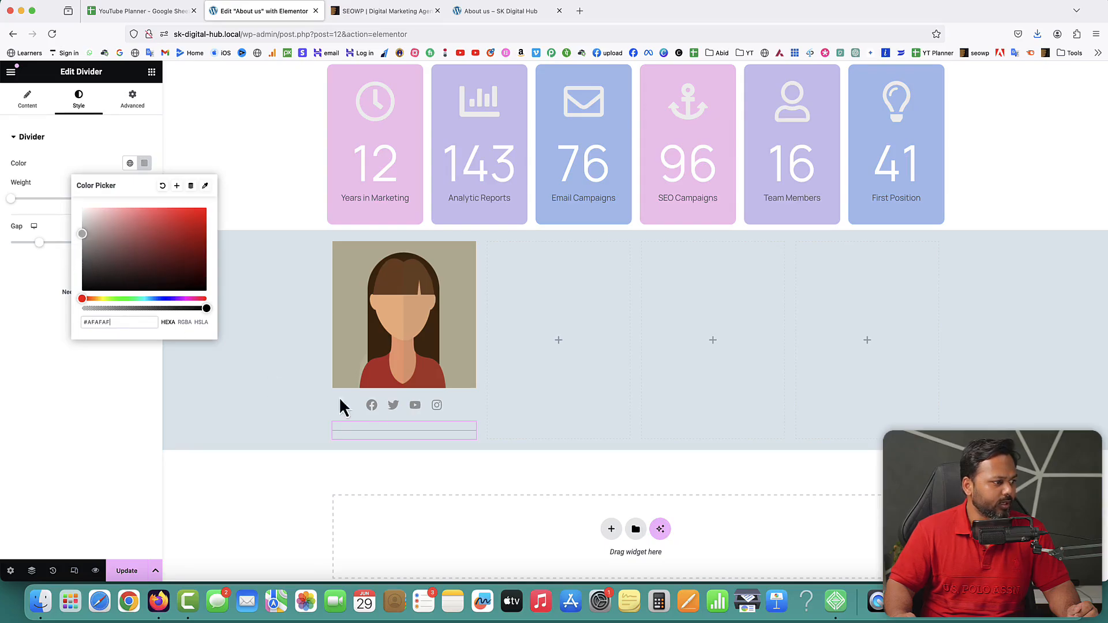
left_click(54, 370)
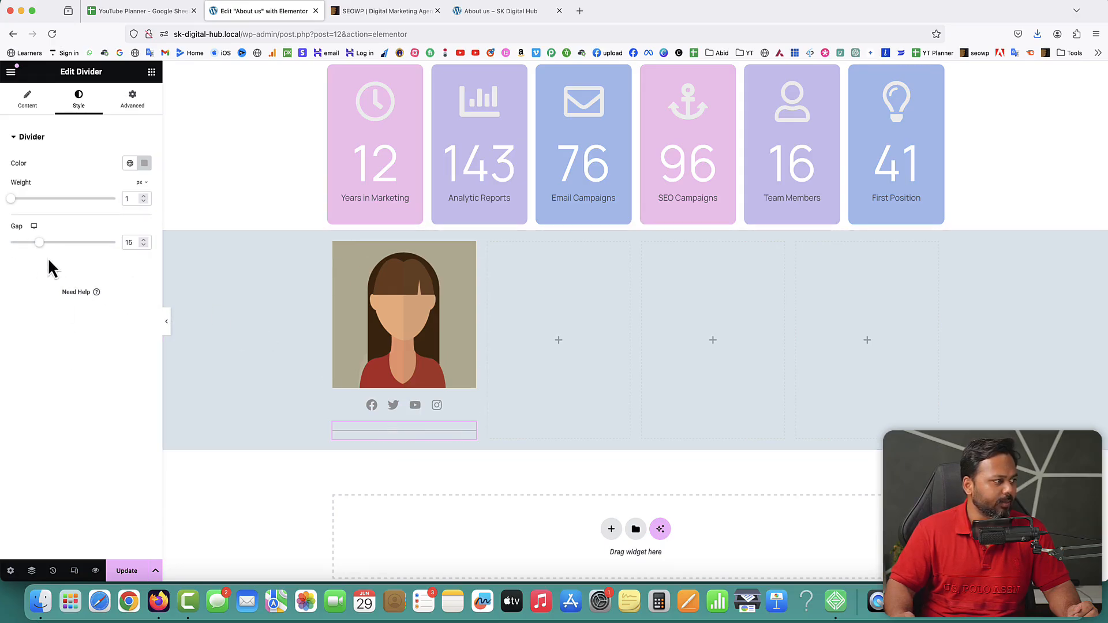
Set the divider's gap to 12, with a weight of 1 px and a width of 100%.
mouse_move(36, 247)
left_mouse_down()
mouse_move(5, 246)
mouse_move(124, 244)
mouse_move(20, 243)
mouse_move(32, 244)
left_mouse_up()
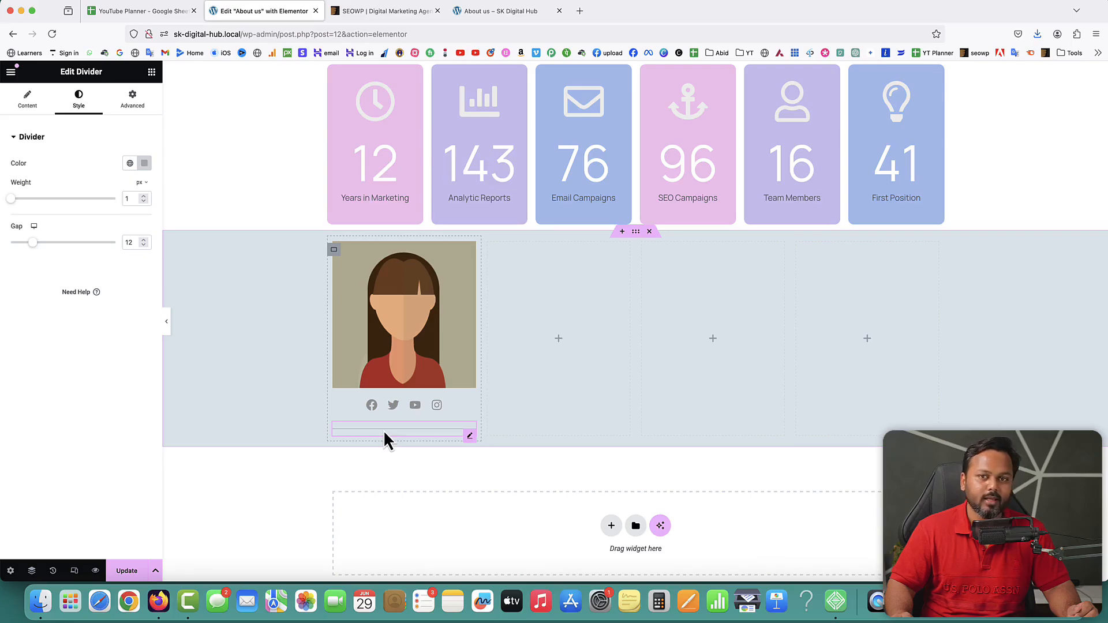
mouse_move(11, 199)
left_mouse_down()
mouse_move(53, 205)
mouse_move(10, 199)
left_mouse_up()
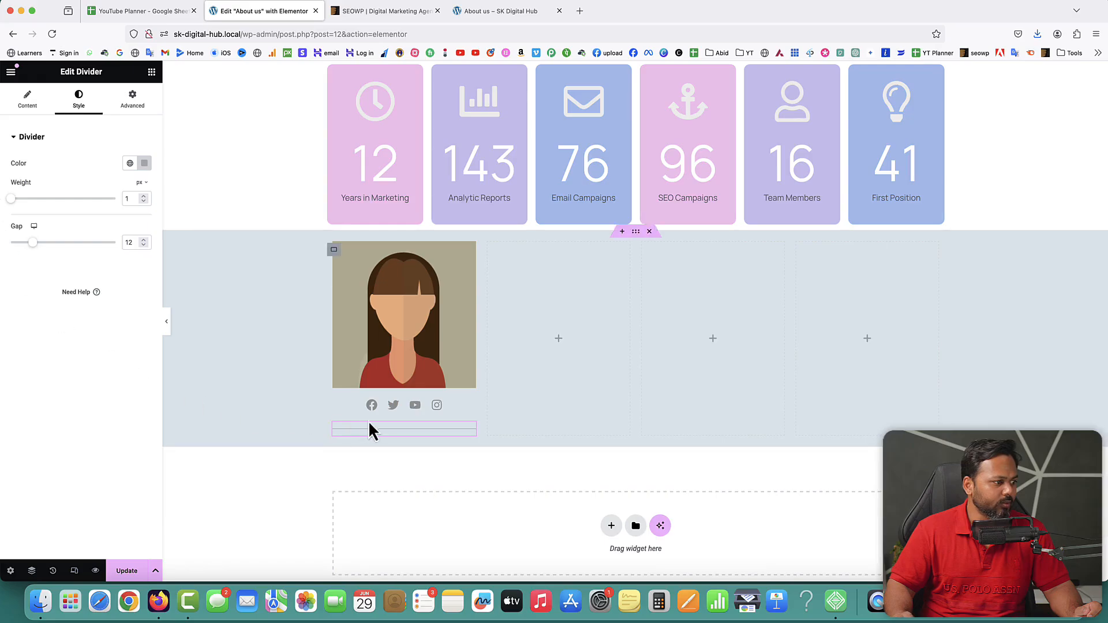
left_click(27, 98)
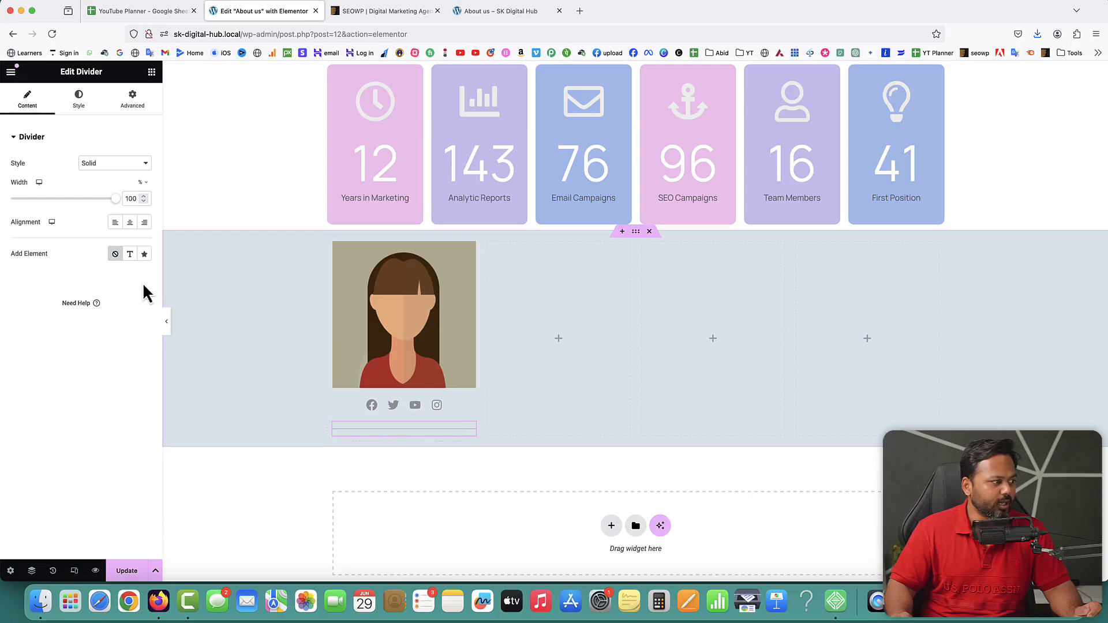
mouse_move(116, 199)
left_mouse_down()
mouse_move(32, 199)
mouse_move(119, 209)
left_mouse_up()
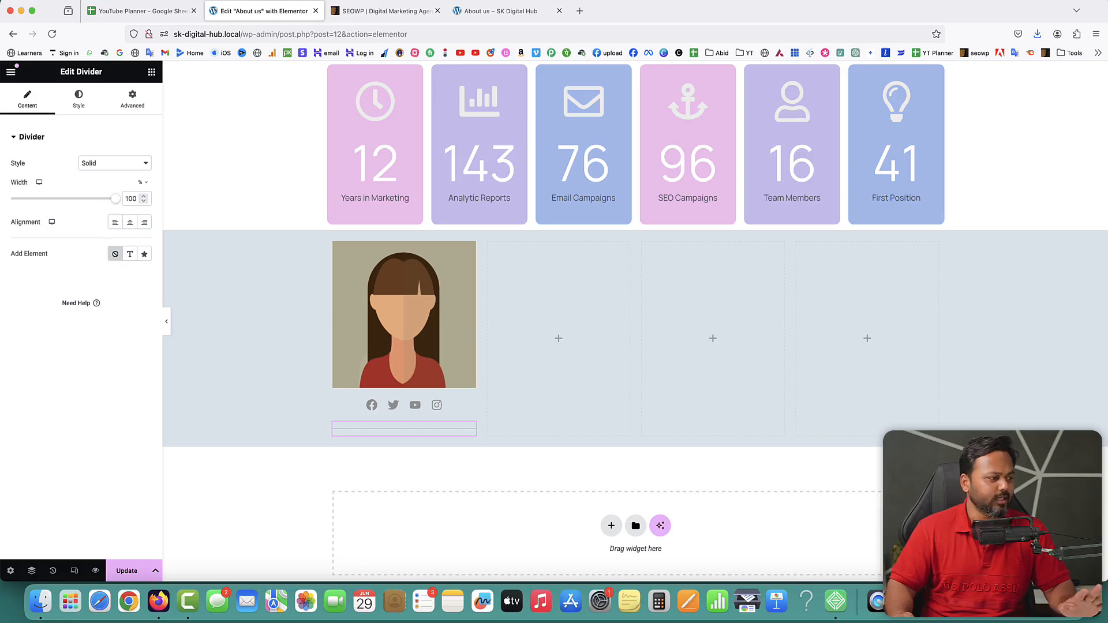
Update the page and reload the live About us page to check the first team card.
left_click(122, 572)
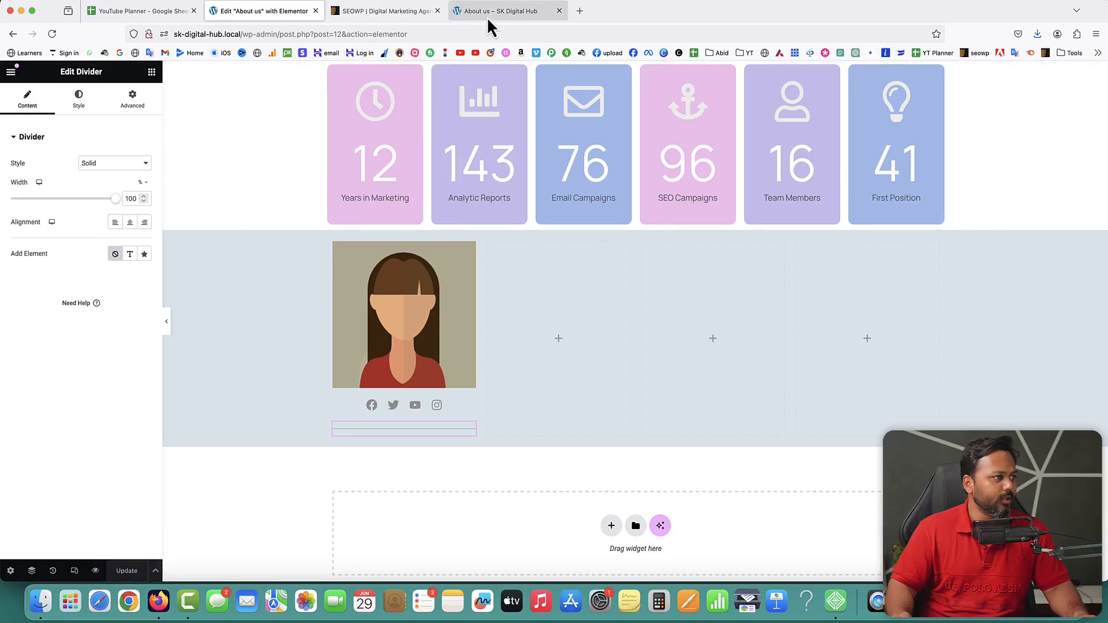
left_click(487, 13)
left_click(52, 34)
scroll(426, 219, "down", 5)
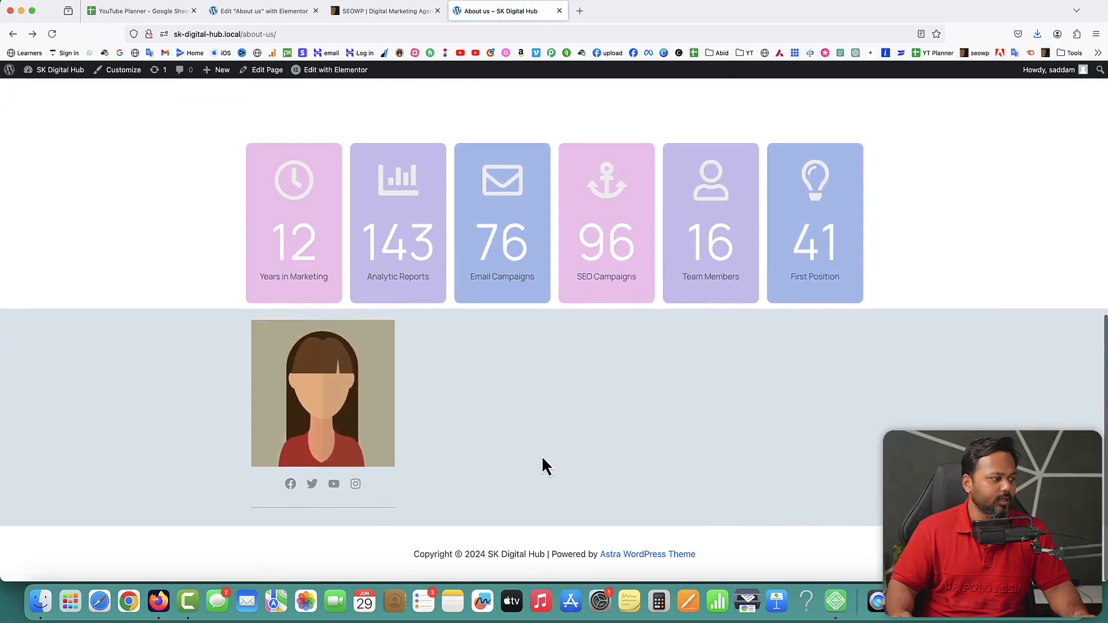
Add a heading below the divider, titled with the team member's name copied from the first reference card.
left_click(383, 11)
left_click_drag(265, 312, 340, 313)
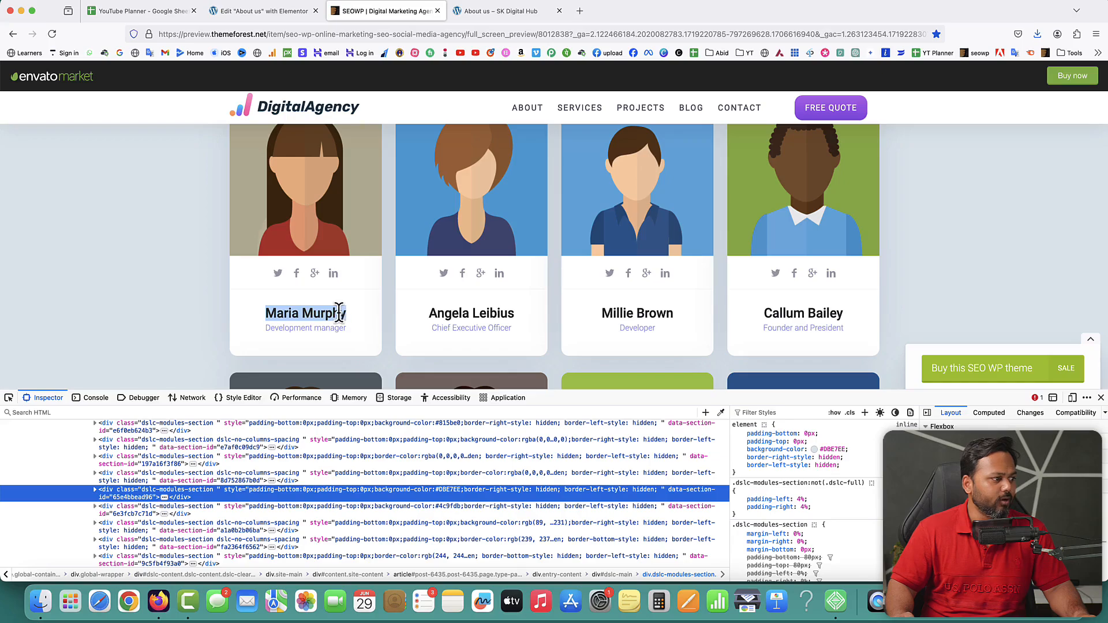
right_click(339, 312)
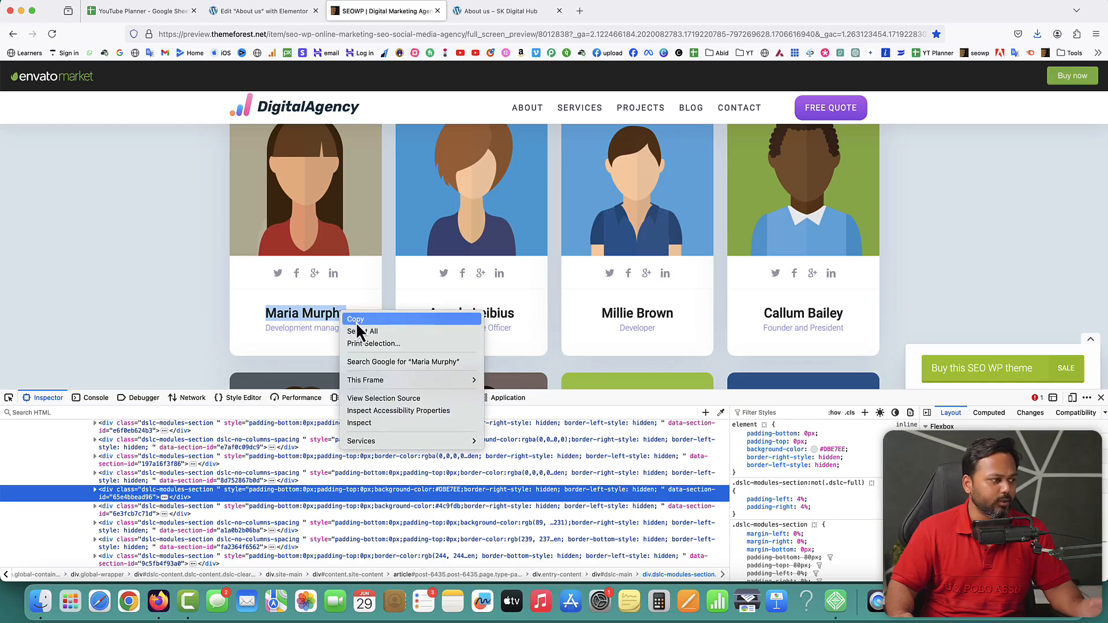
left_click(357, 322)
left_click(252, 16)
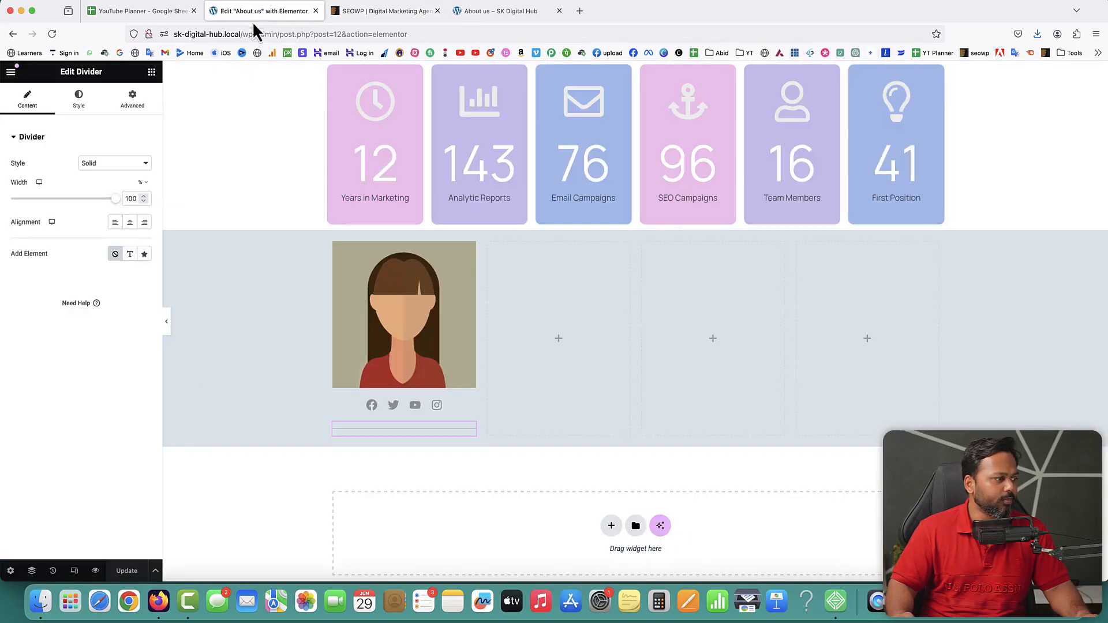
left_click(151, 72)
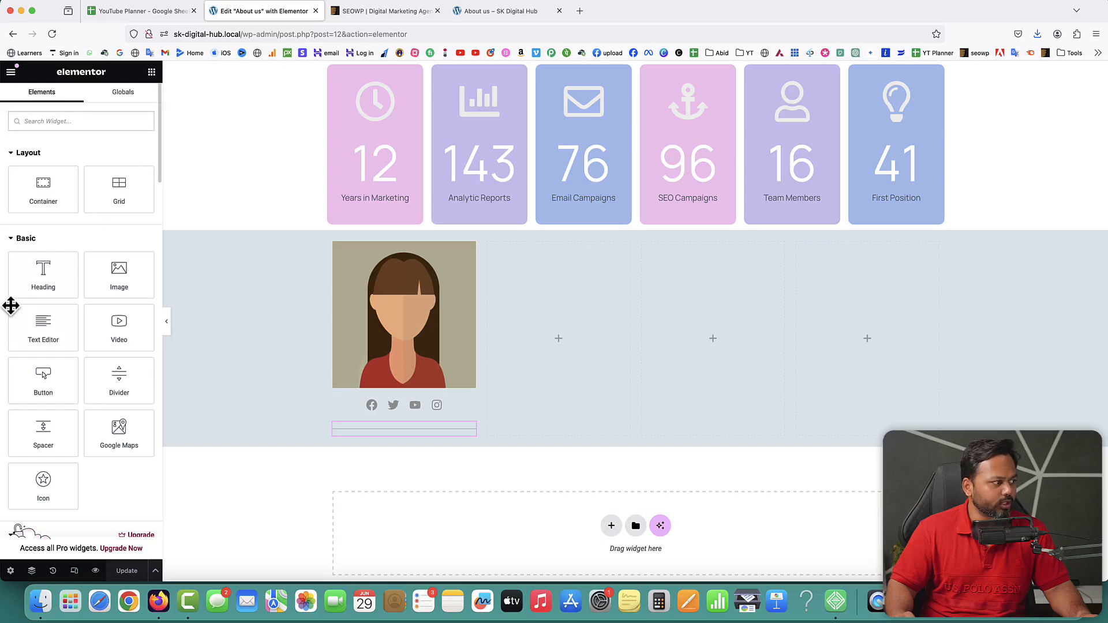
left_click_drag(32, 274, 383, 434)
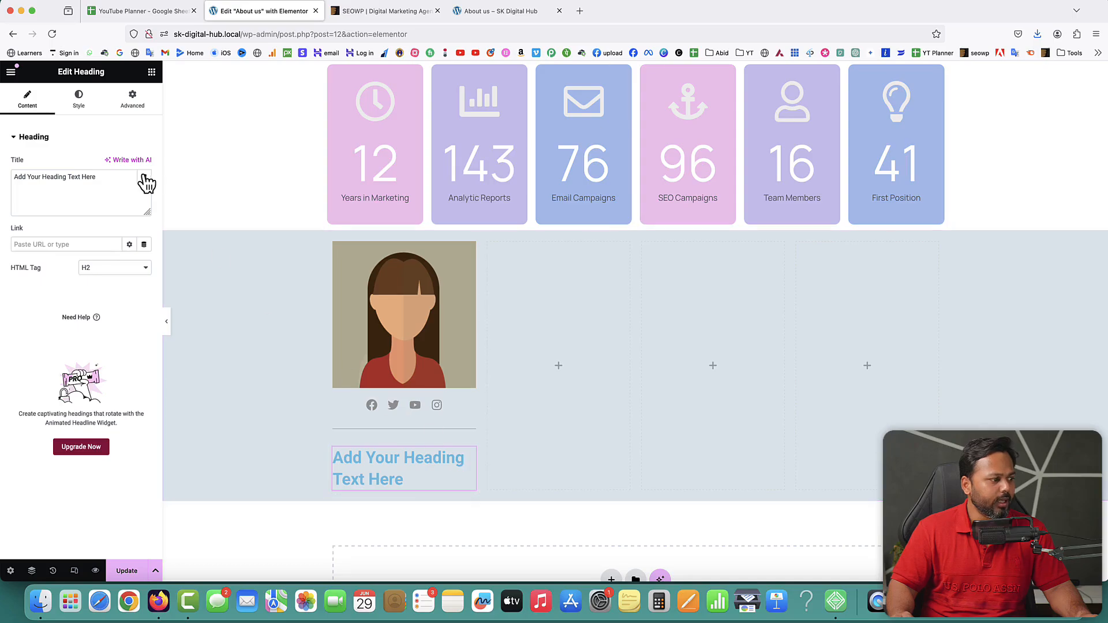
left_click_drag(99, 177, 13, 175)
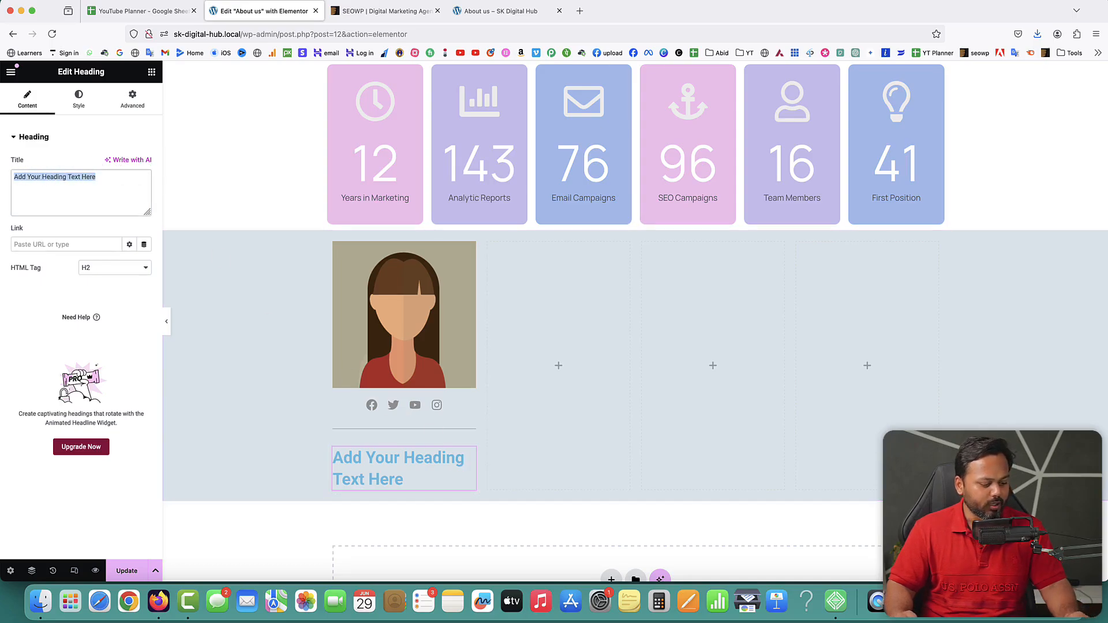
type("Maria Murphy")
Center the name heading and set its text color to near-black.
left_click(79, 98)
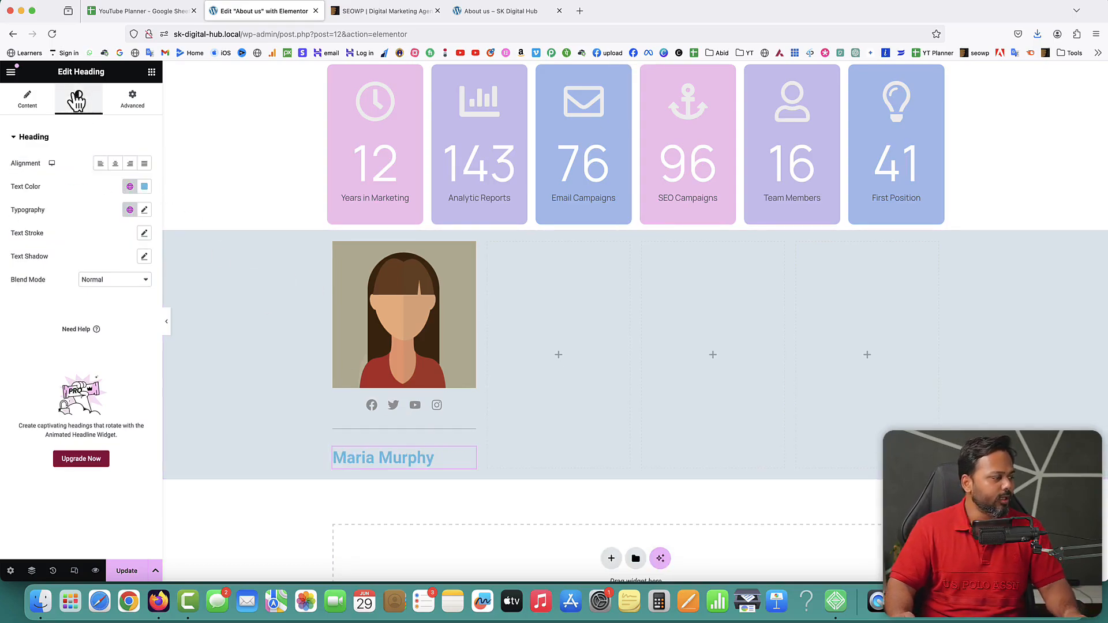
left_click(116, 165)
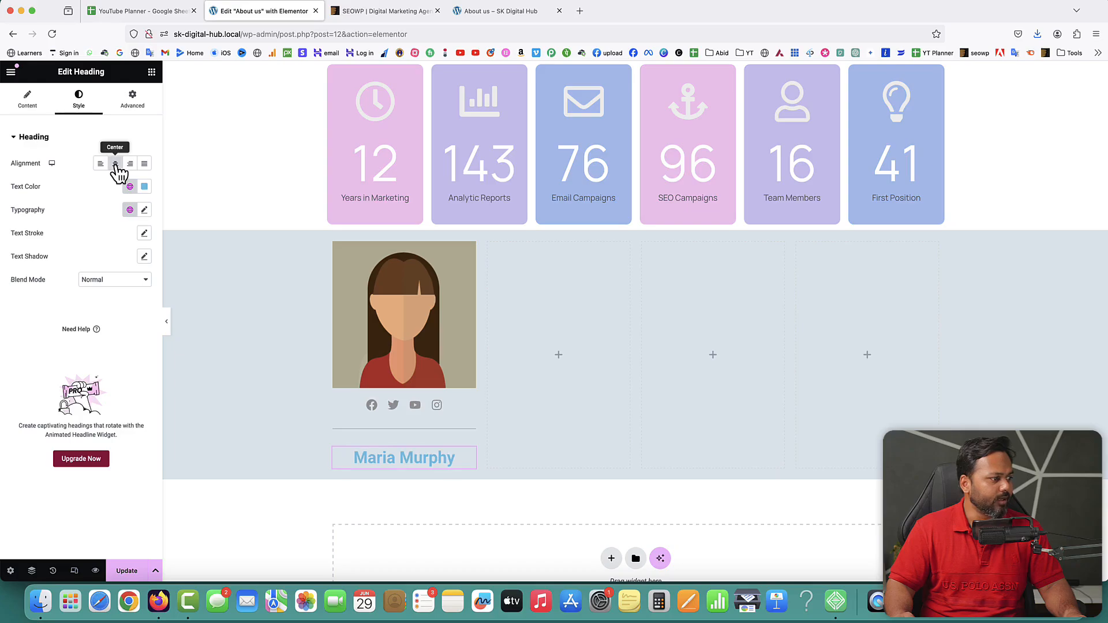
left_click(142, 191)
left_click_drag(105, 258, 70, 307)
left_click(19, 311)
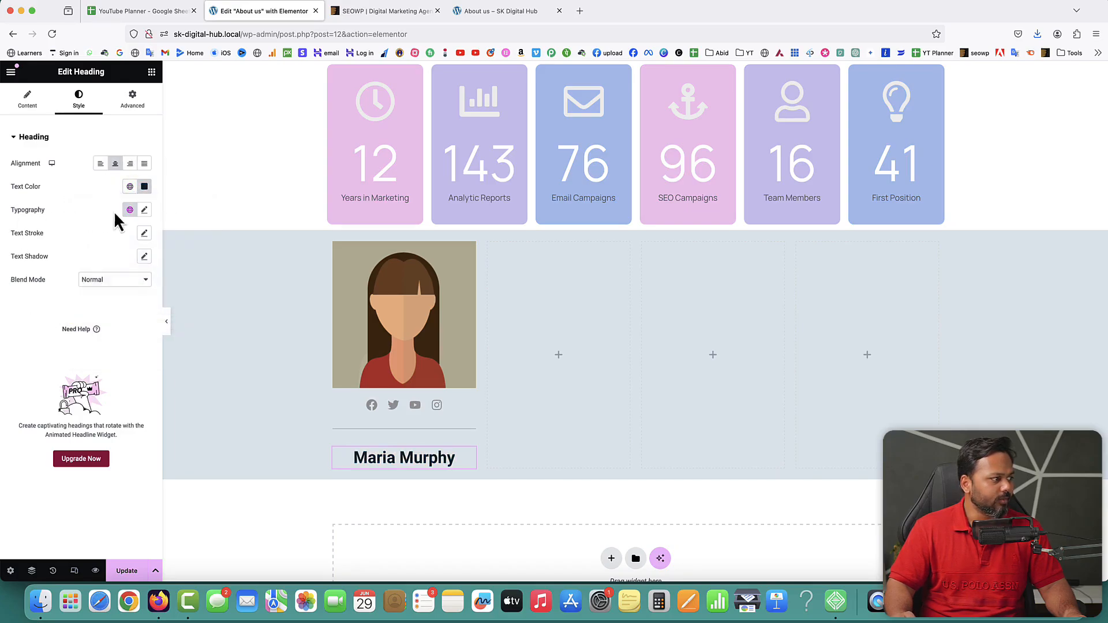
Set the name heading's font family to Manrope and its weight to 800 (Extra Bold).
left_click(145, 209)
left_click(113, 263)
type("manrope")
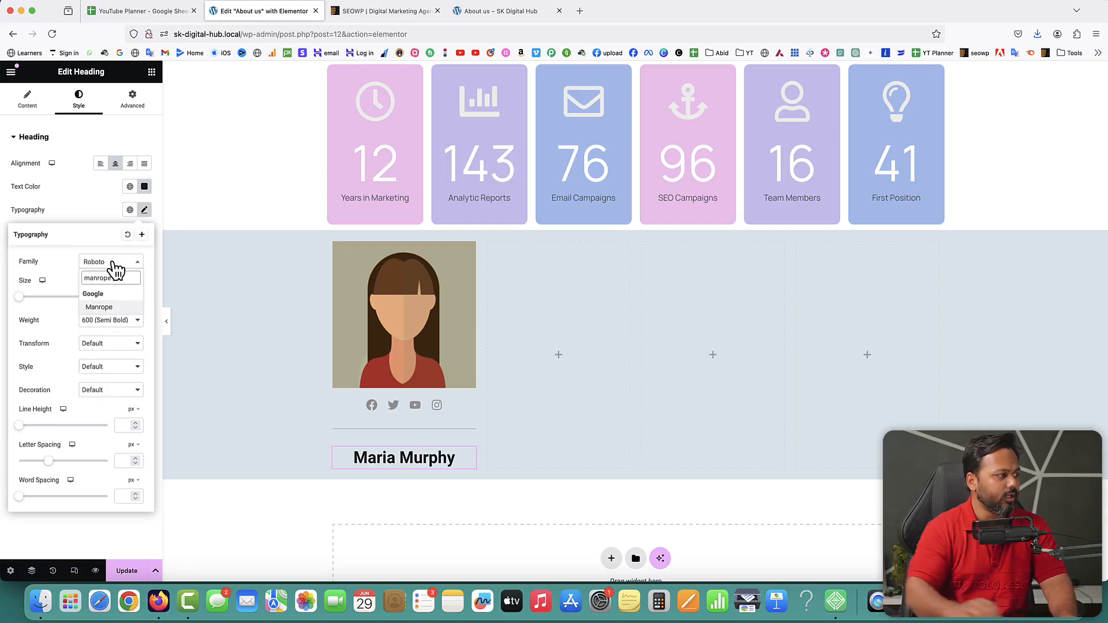
key("Return")
left_click(95, 321)
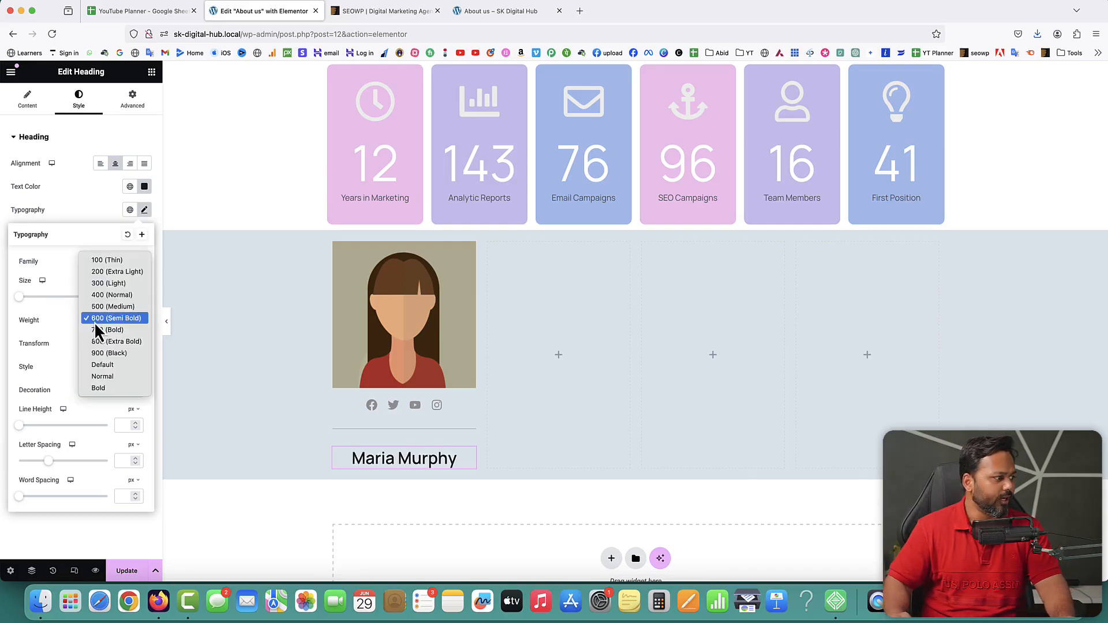
left_click(99, 341)
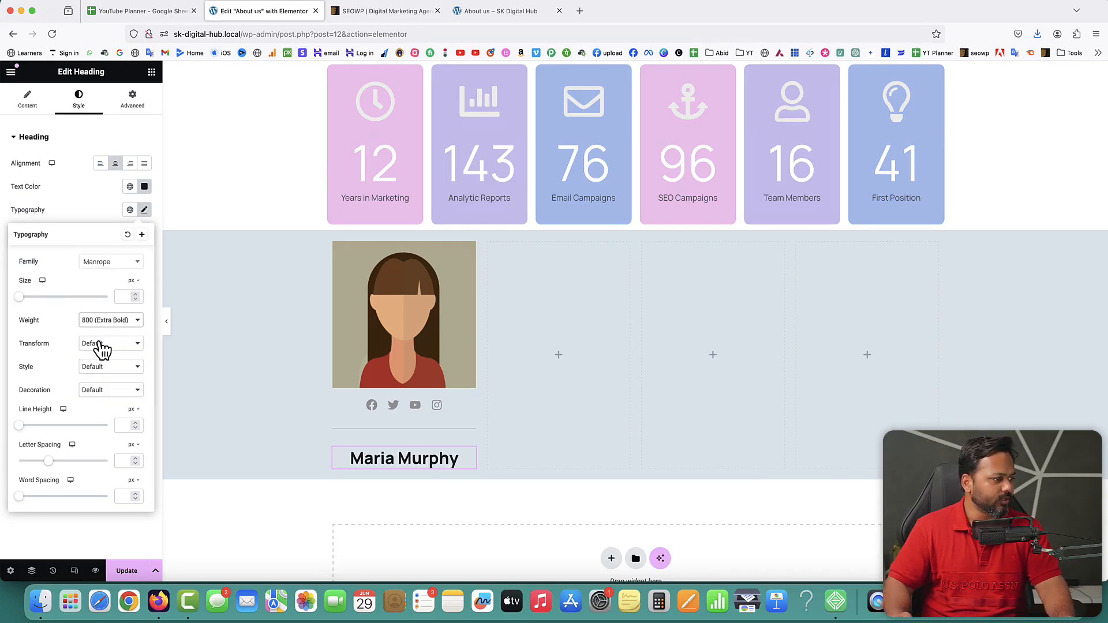
Set the name heading's font size to 21 px and compare it with the reference card.
left_click(134, 295)
left_click(135, 294)
left_click(135, 294)
left_click(135, 294)
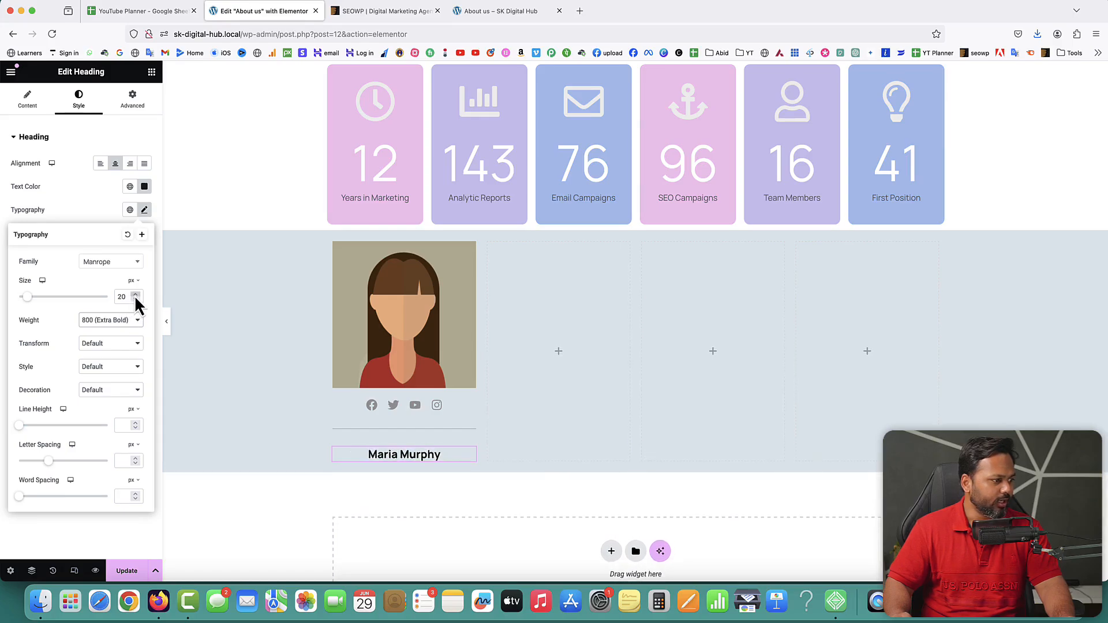
left_click(382, 12)
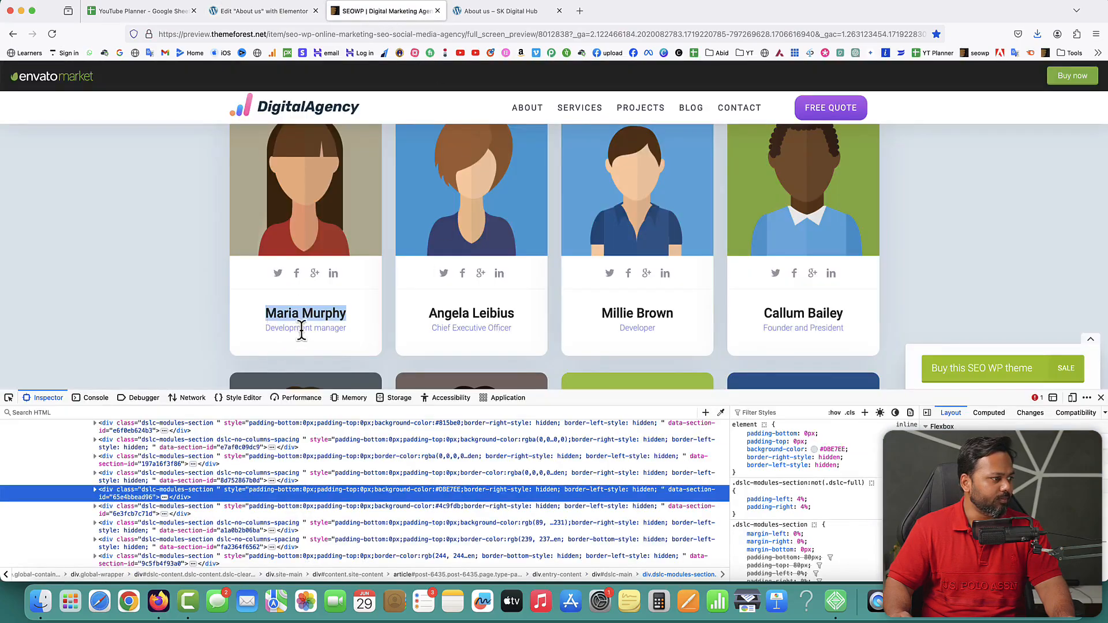
left_click(272, 12)
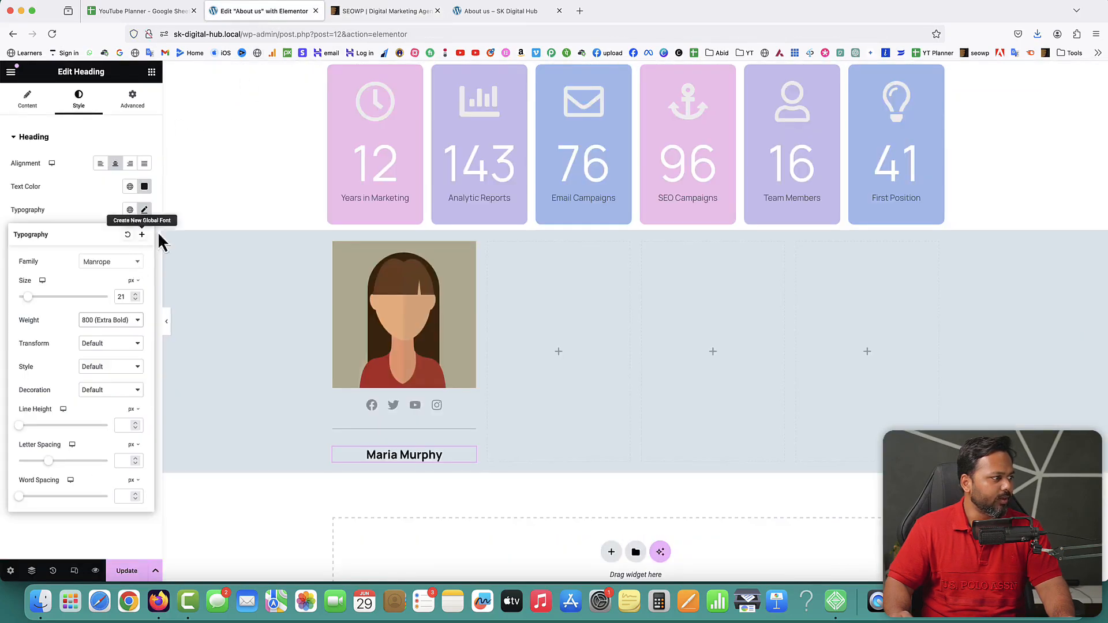
Duplicate the name heading and change the copy's title to "Development Manager".
right_click(404, 456)
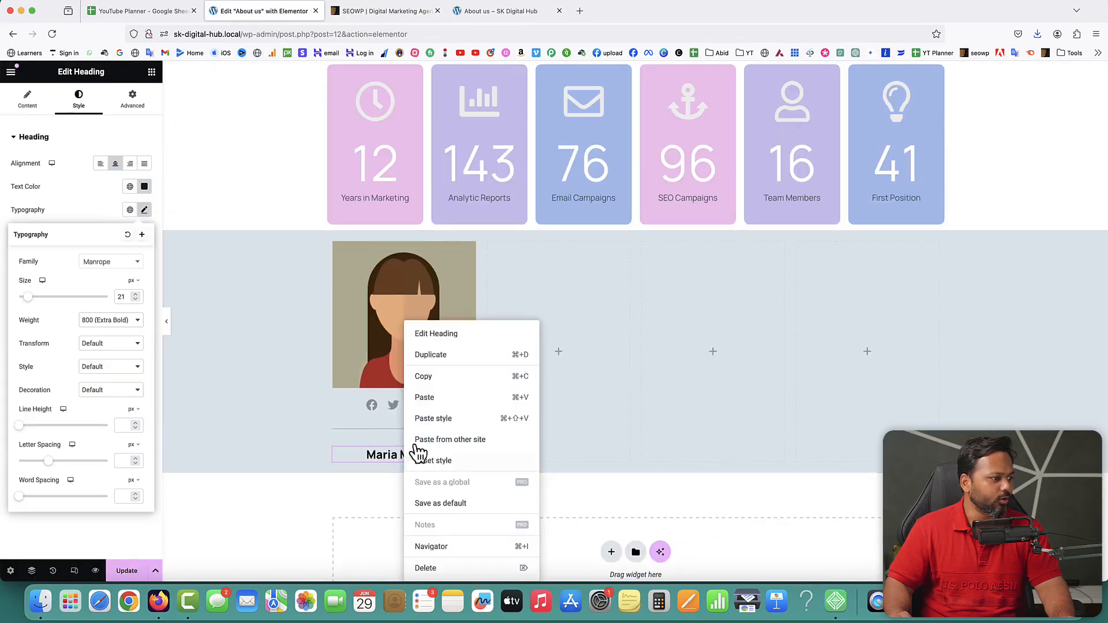
left_click(433, 355)
left_click(61, 180)
key("super+a")
type("Development")
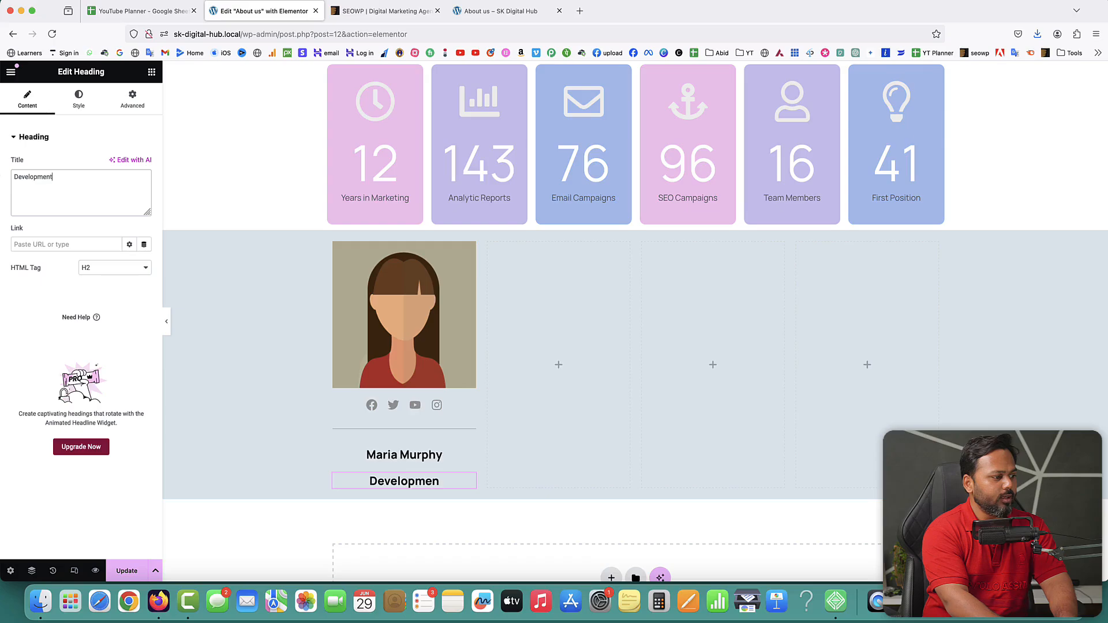
type(" Manager")
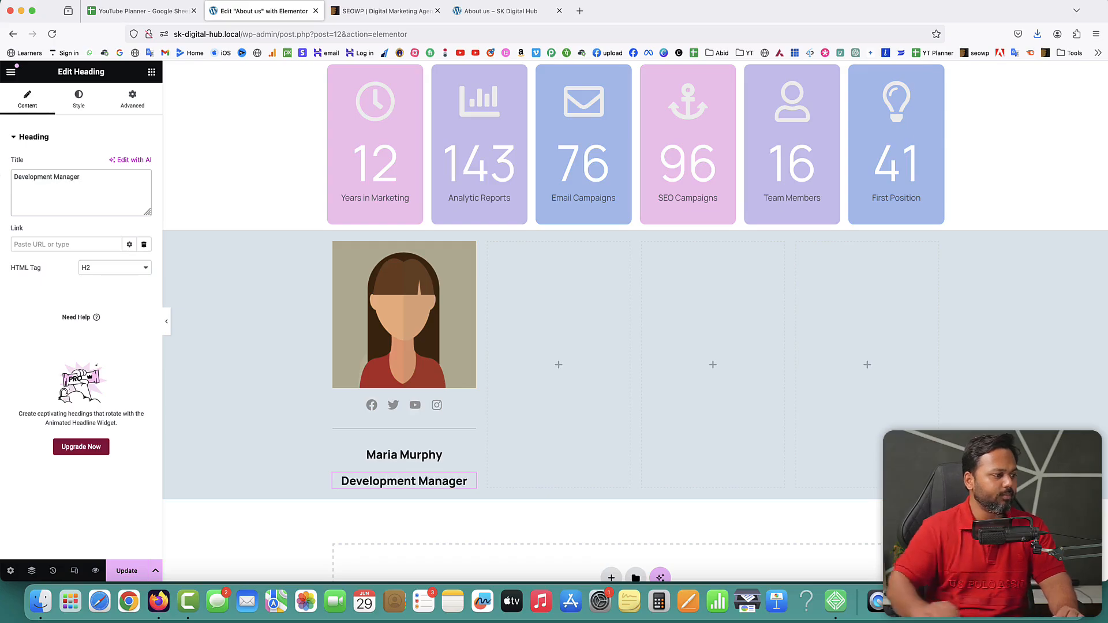
Set the job title heading's text color to blue #4969FF.
left_click(79, 97)
left_click(144, 187)
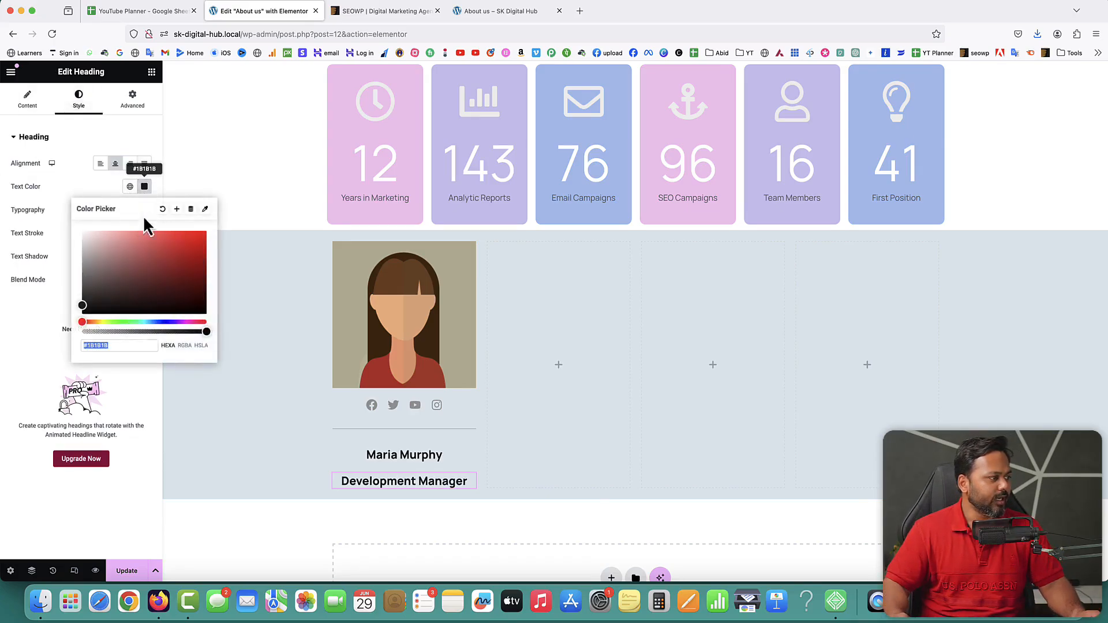
left_click_drag(133, 329, 163, 322)
mouse_move(163, 251)
left_mouse_down()
mouse_move(156, 233)
mouse_move(176, 235)
left_mouse_up()
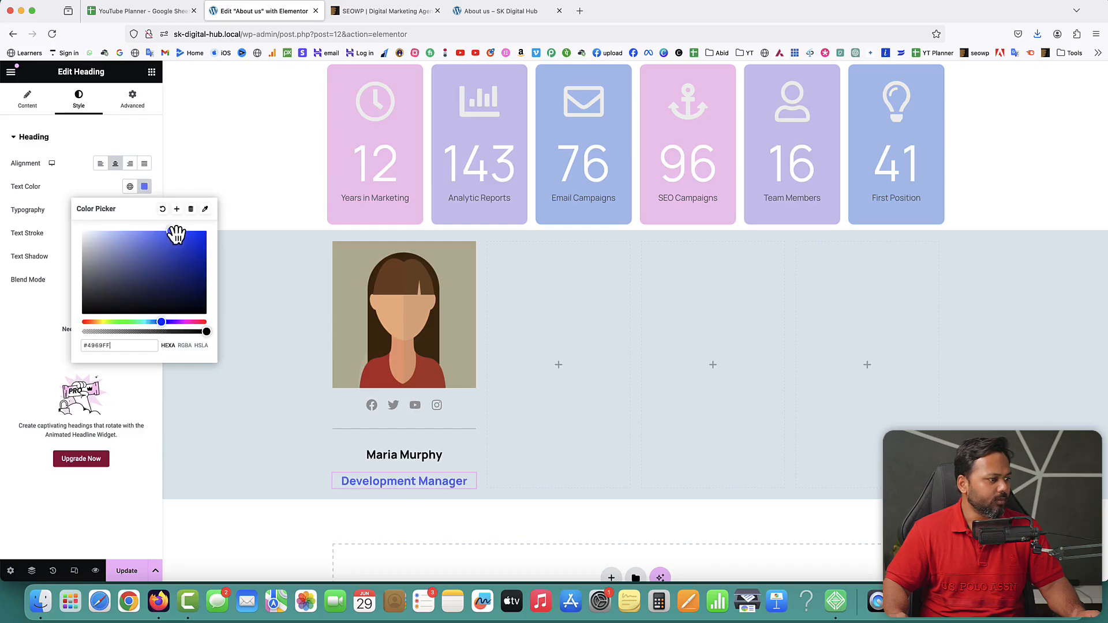
left_click(49, 213)
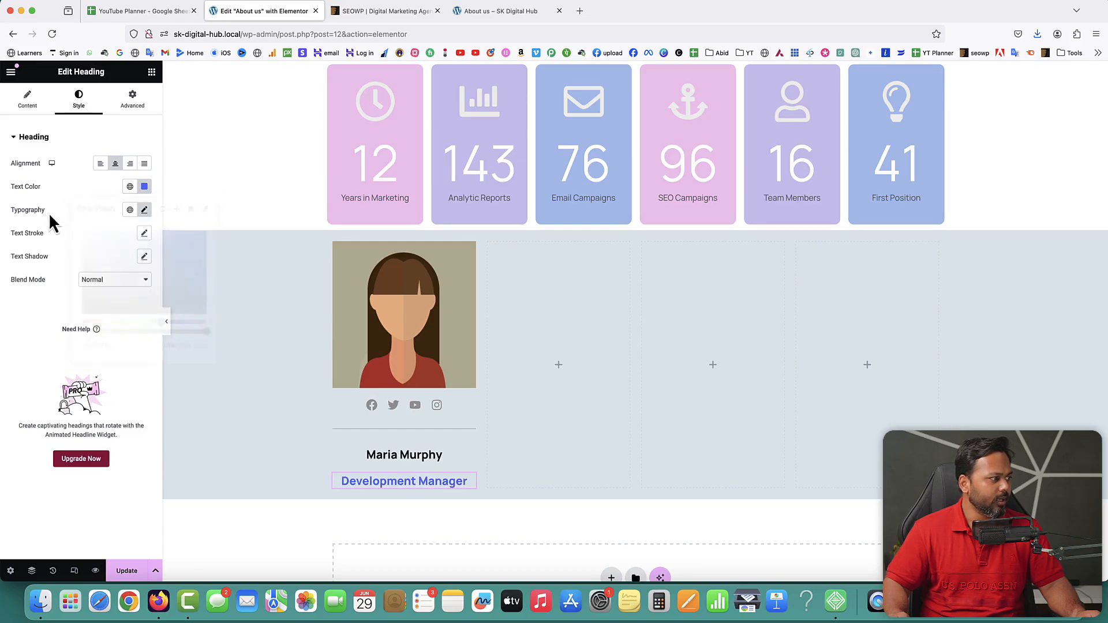
Set the job title heading's font weight to 300 (Light) and its size to 14 px.
left_click(144, 209)
left_click(114, 321)
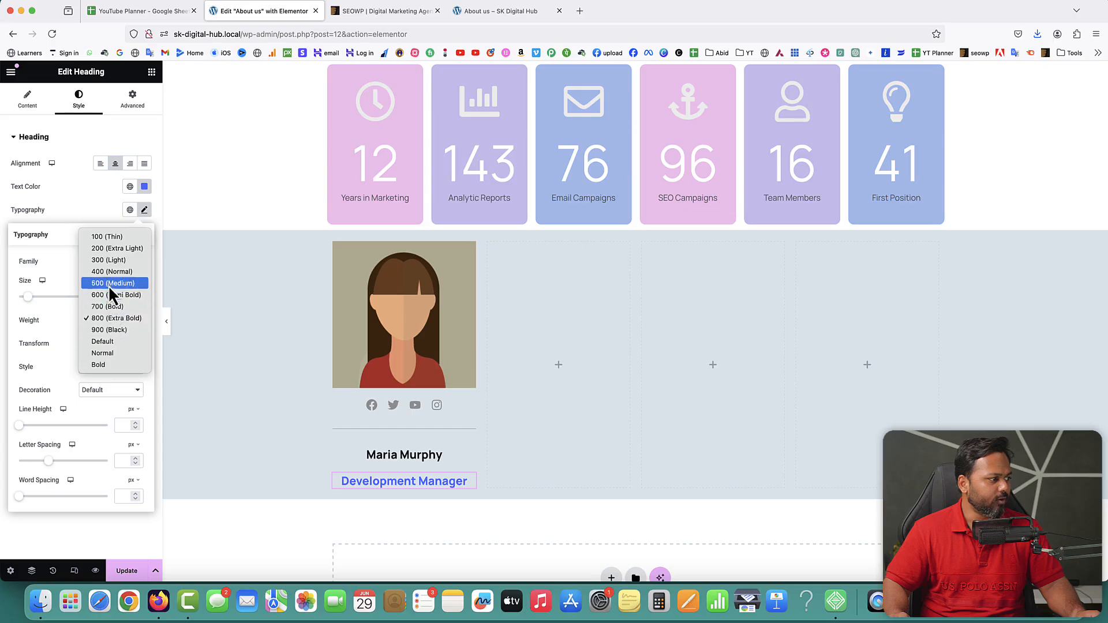
left_click(104, 260)
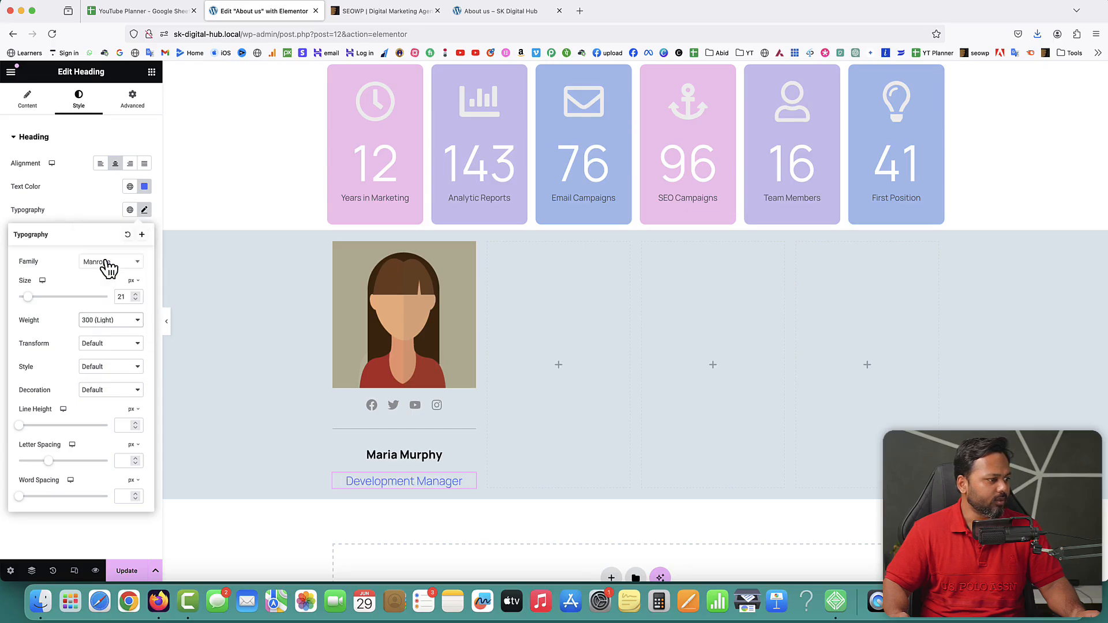
left_click(136, 299)
left_click(136, 299)
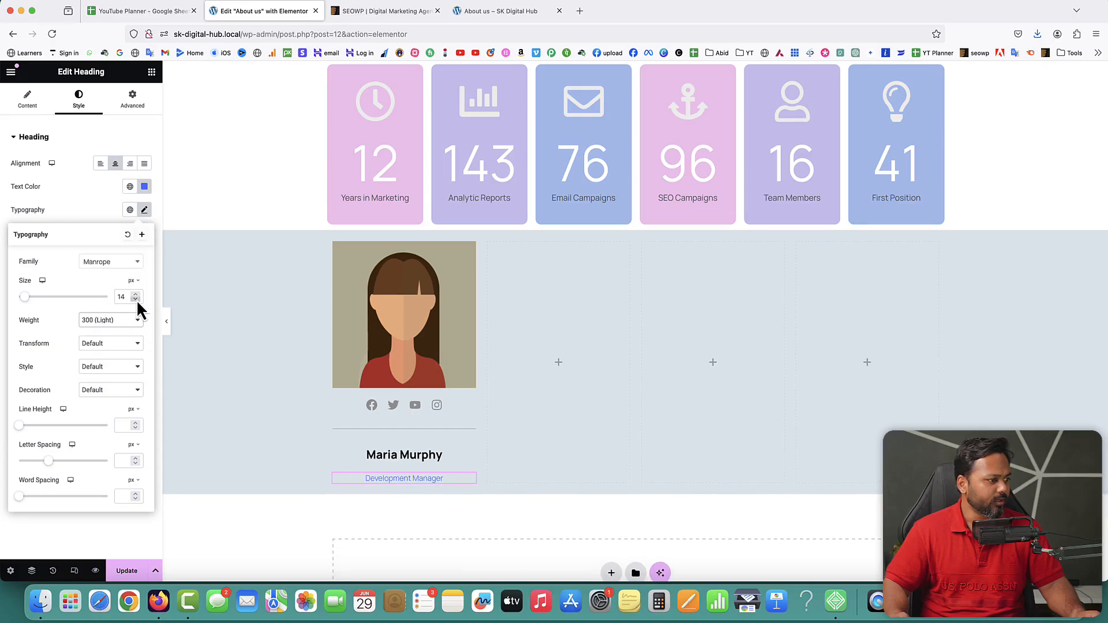
left_click(85, 216)
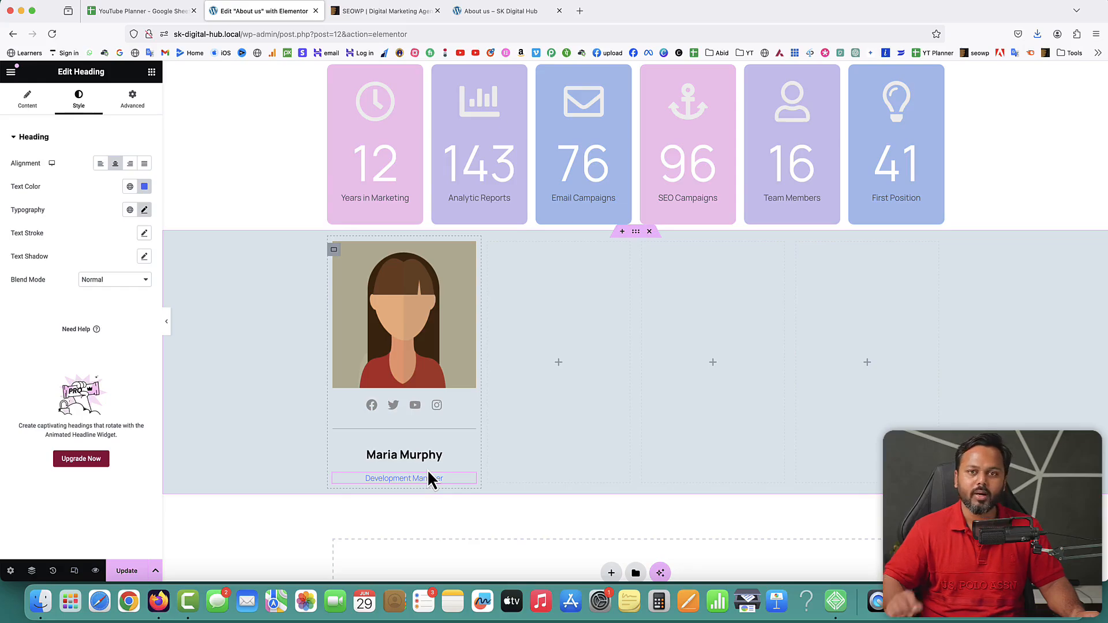
Set the job title heading's top margin alone to -16 px and compare the spacing with the reference team card.
left_click(137, 103)
left_click(144, 176)
left_click(36, 178)
left_click(35, 179)
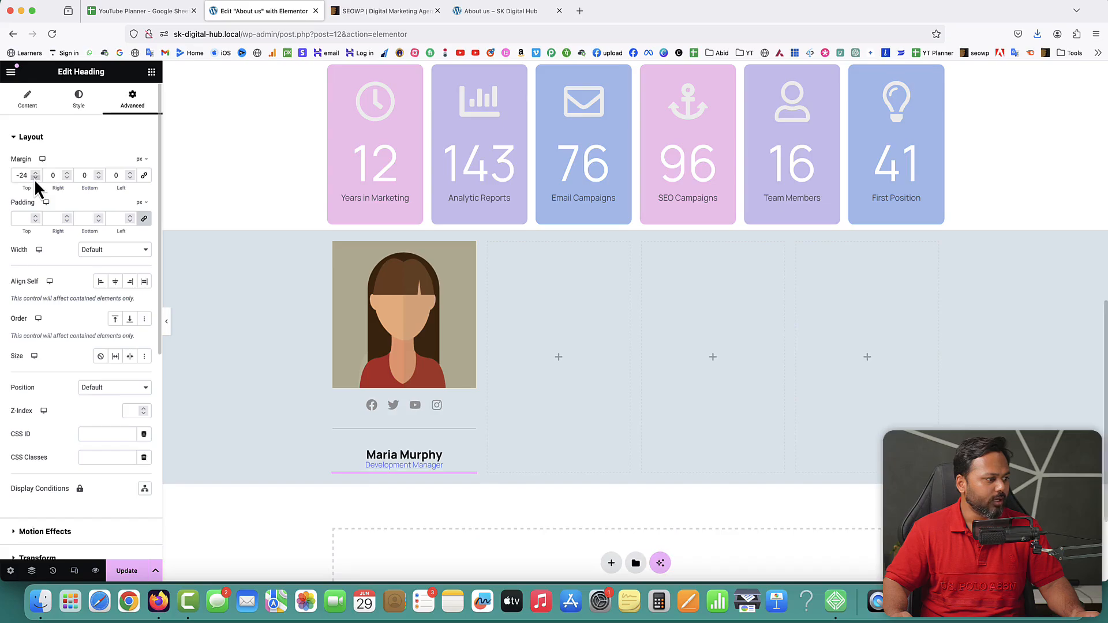
left_click(35, 172)
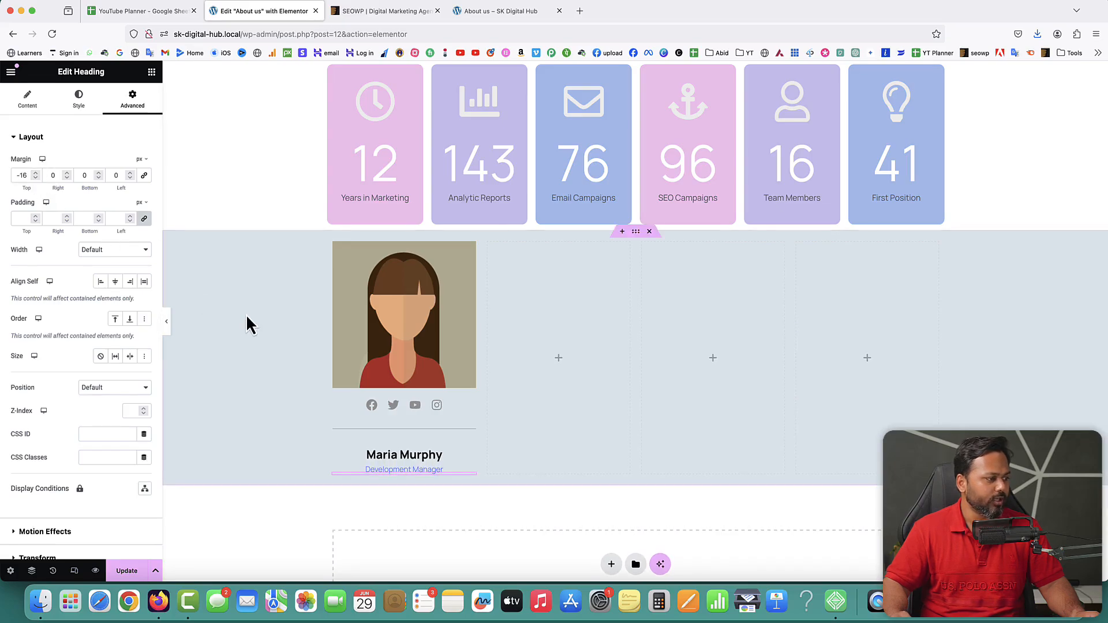
left_click(385, 13)
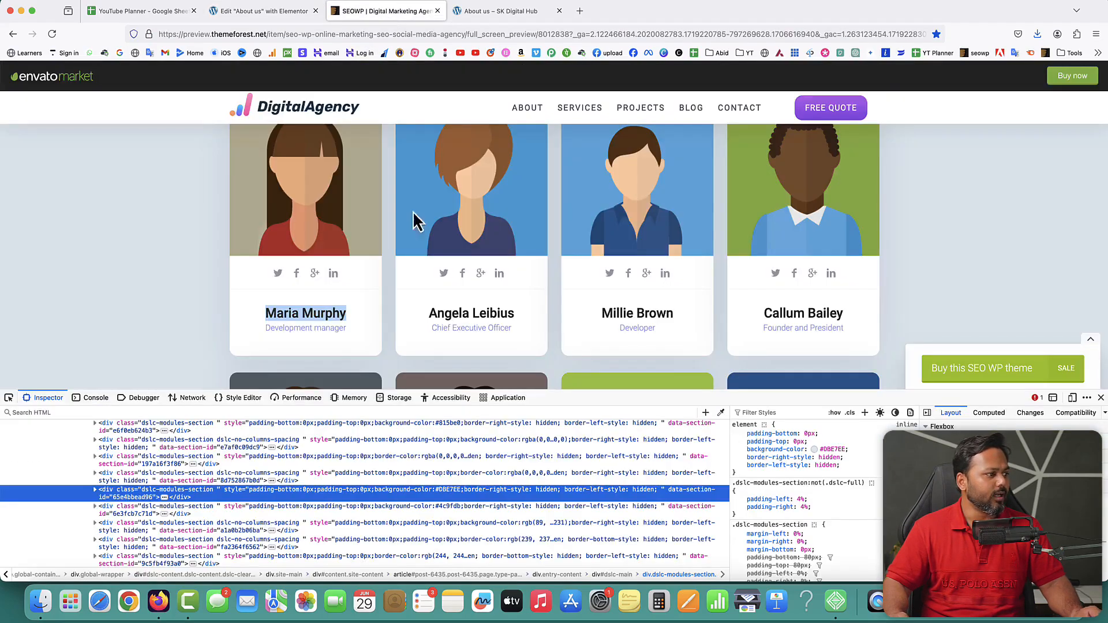
left_click(351, 282)
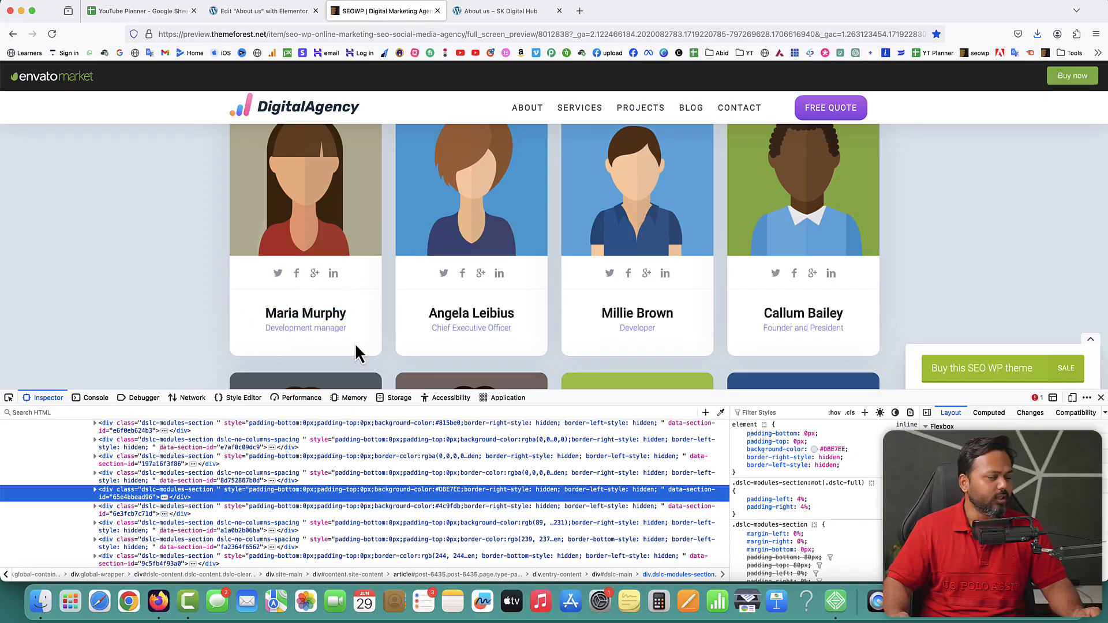
left_click(264, 12)
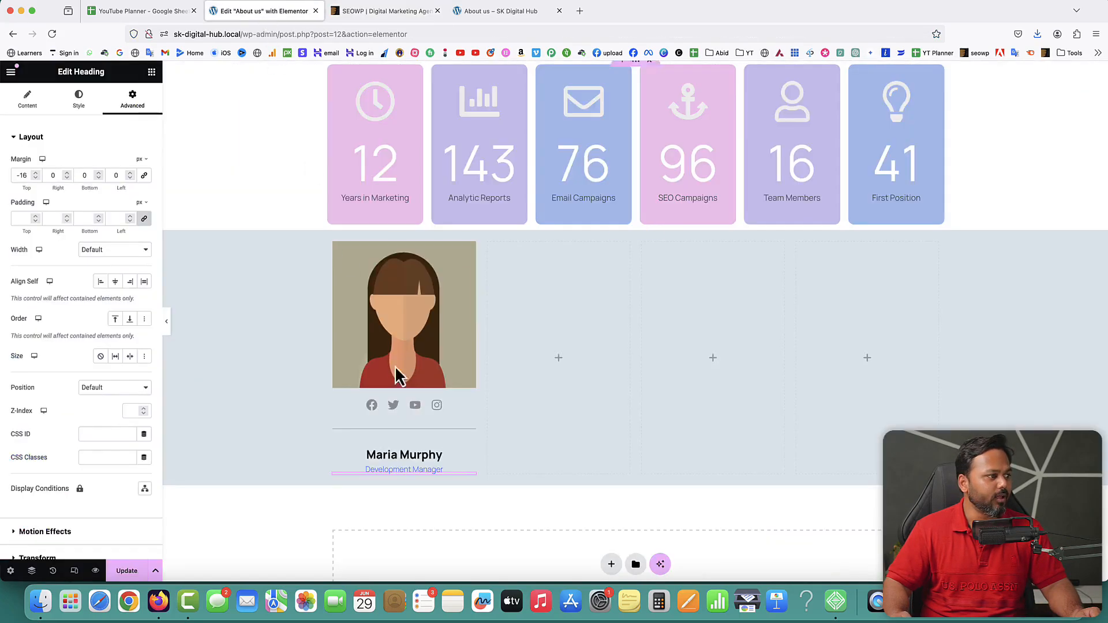
Give the first team card's container a classic background in white #FFFFFF.
right_click(338, 258)
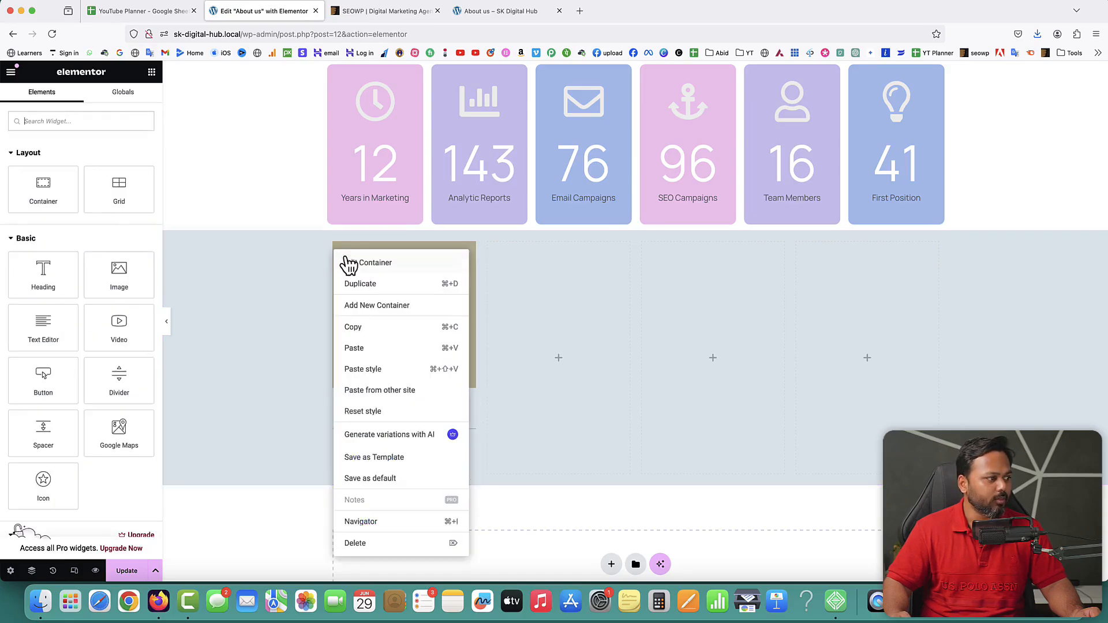
left_click(345, 257)
left_click(78, 99)
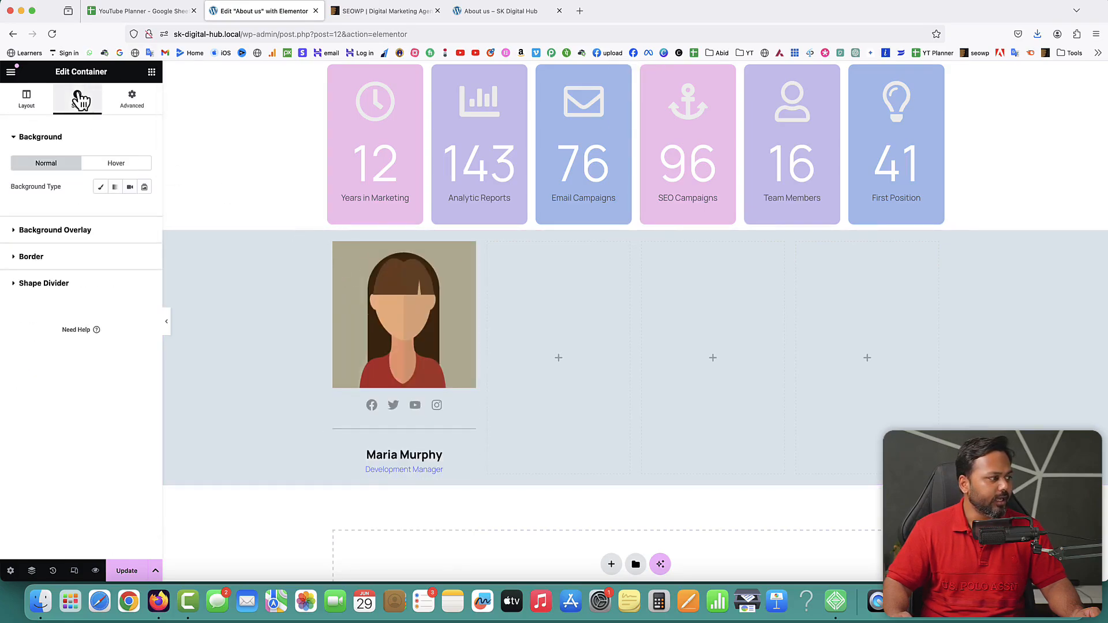
left_click(100, 187)
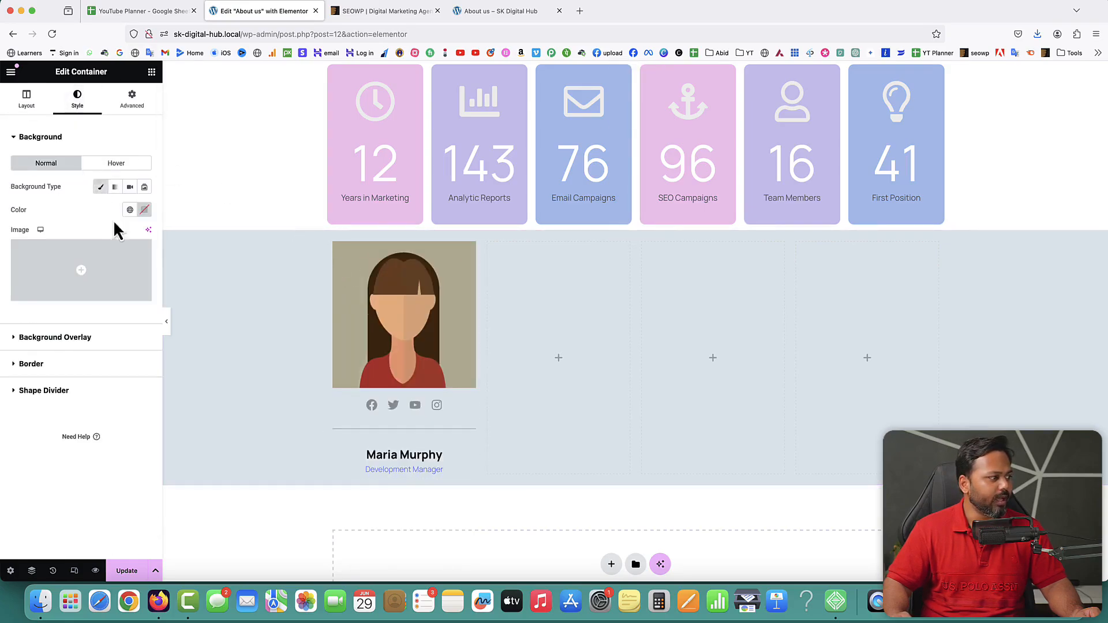
left_click(144, 210)
left_click_drag(138, 277, 67, 238)
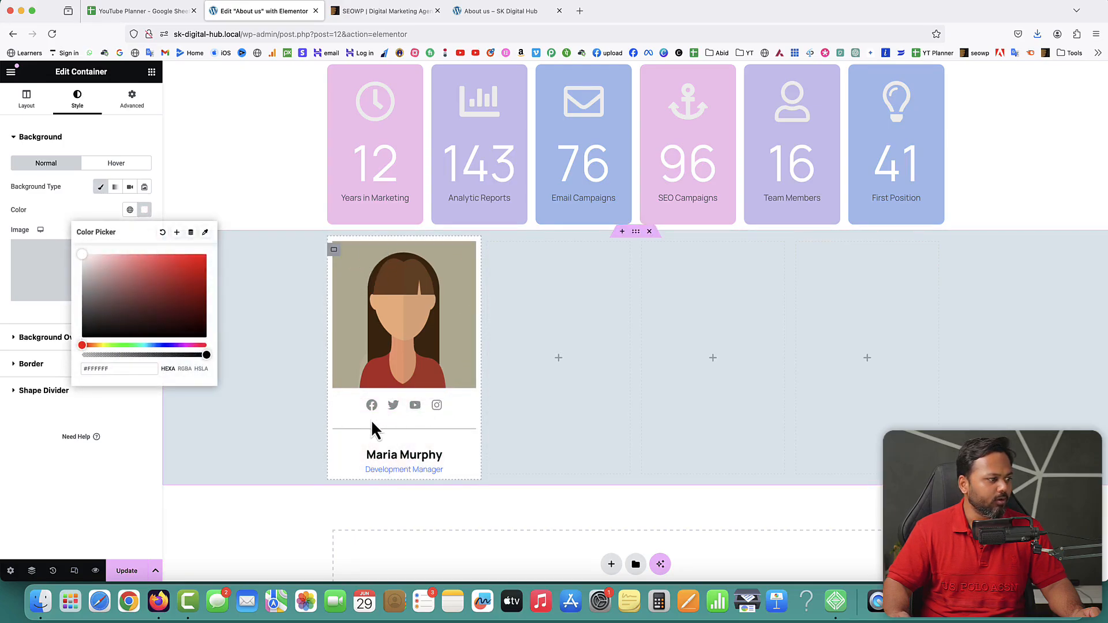
left_click(342, 441)
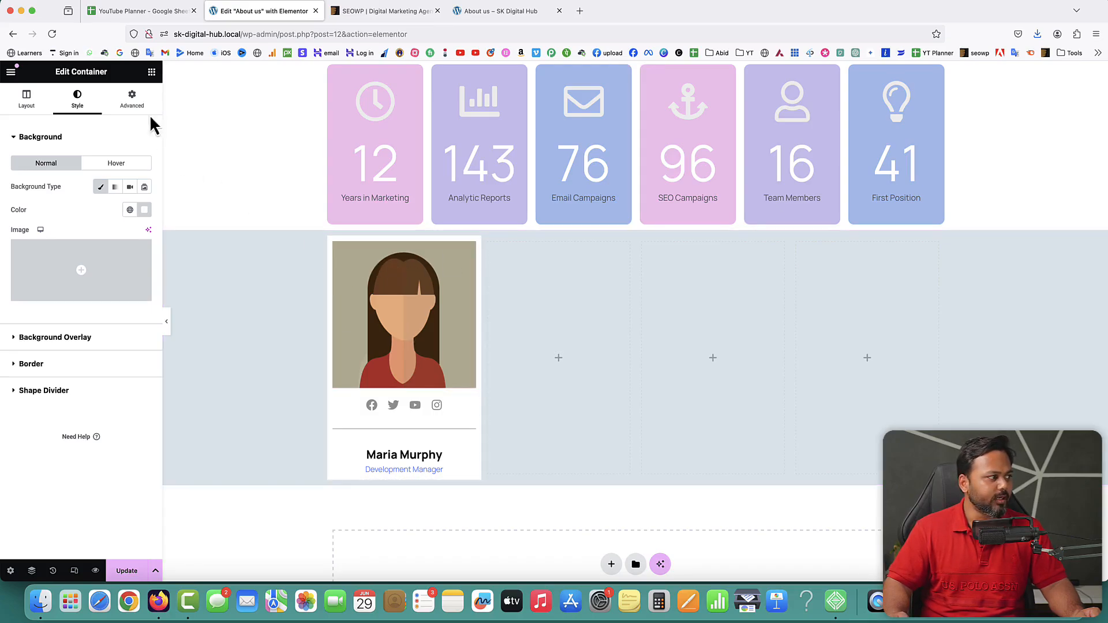
Set the card container's padding to 0 px on the top, right and left and 22 px on the bottom.
left_click(134, 102)
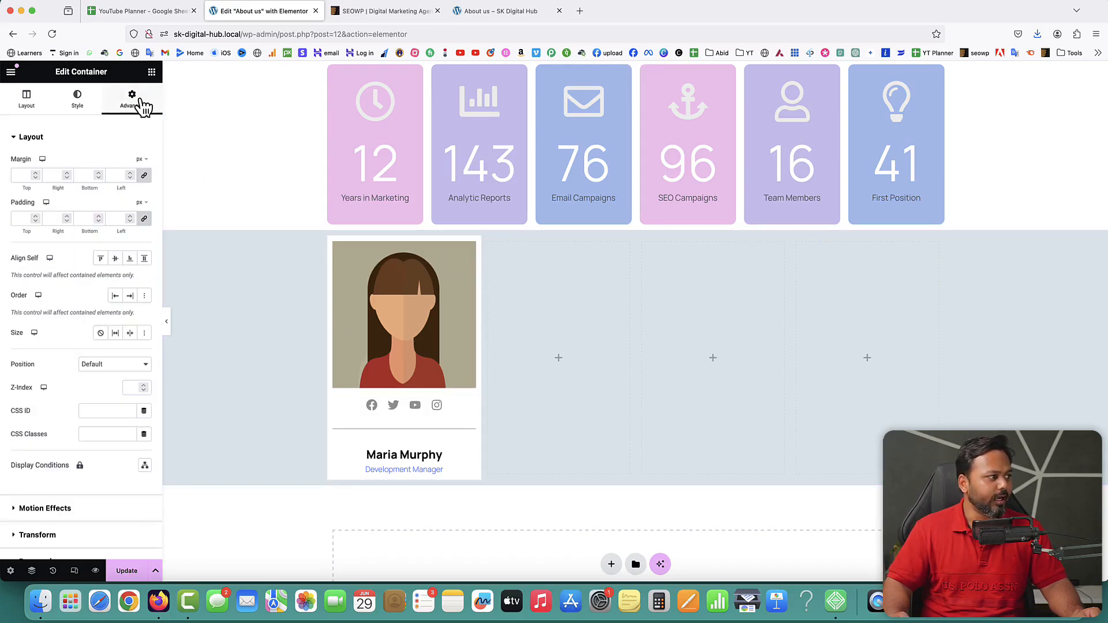
left_click(20, 218)
type("0")
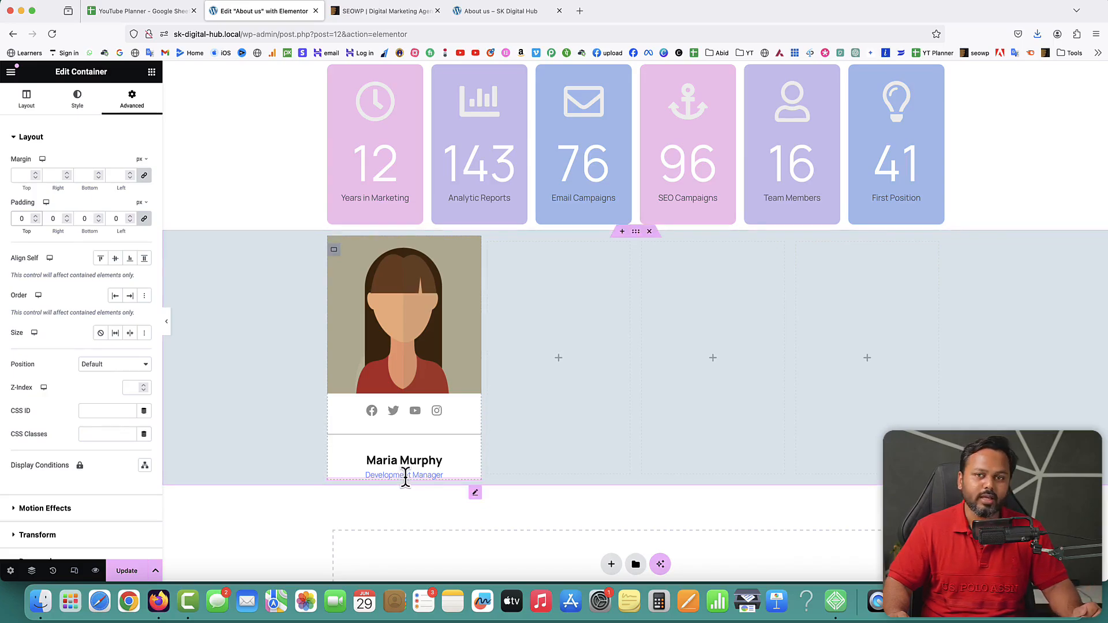
left_click(144, 220)
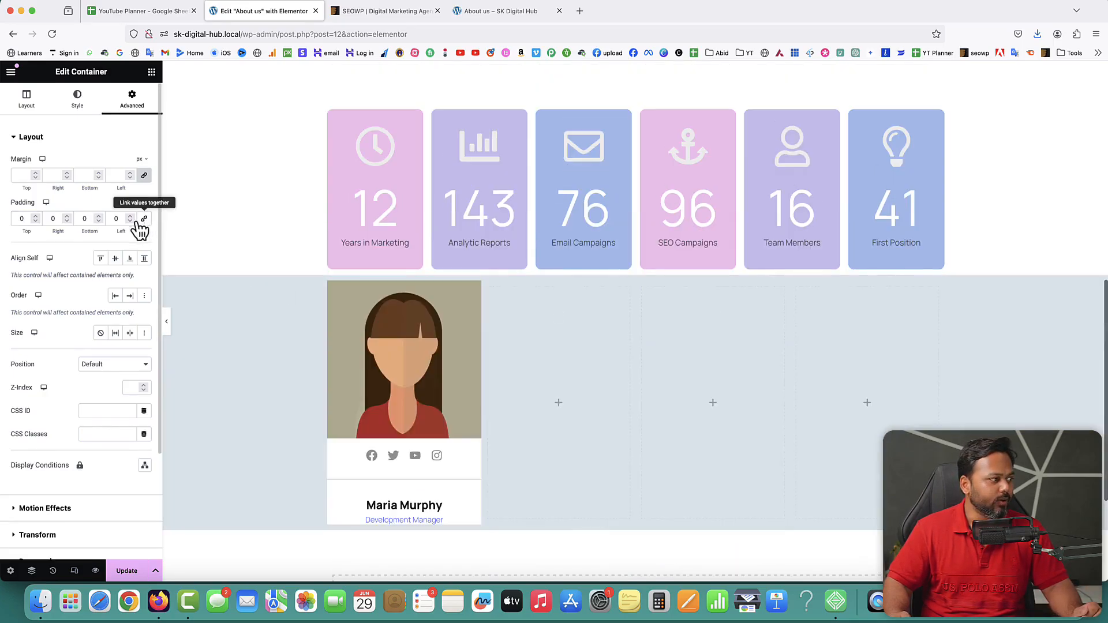
left_click_drag(99, 217, 99, 217)
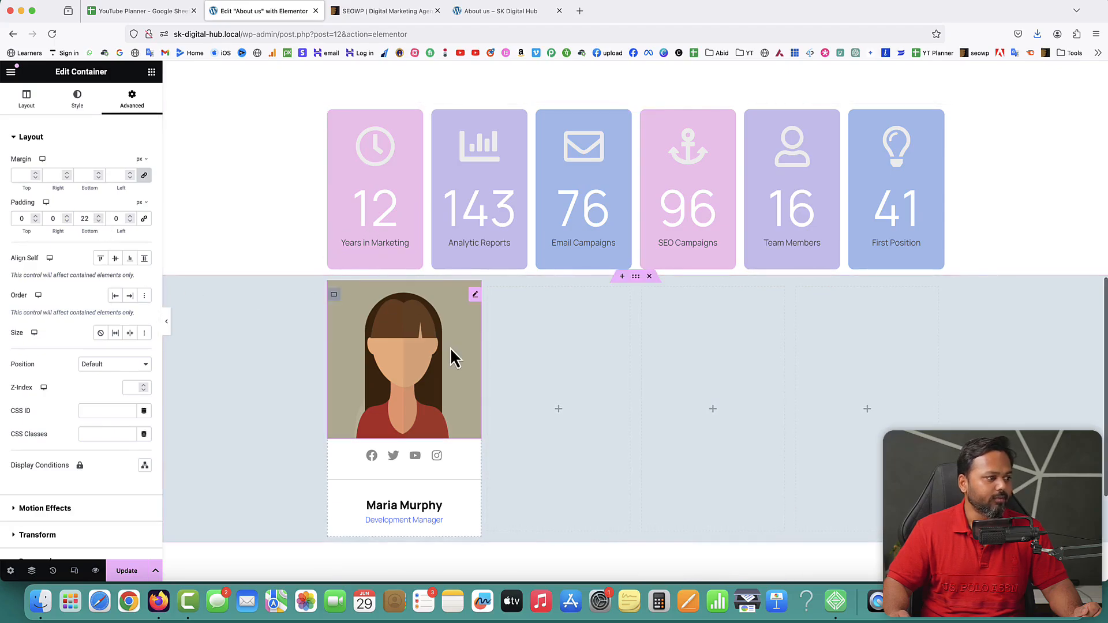
Check the reference card's rounded corners and set the card container's border radius to 10 px on all corners.
left_click(376, 12)
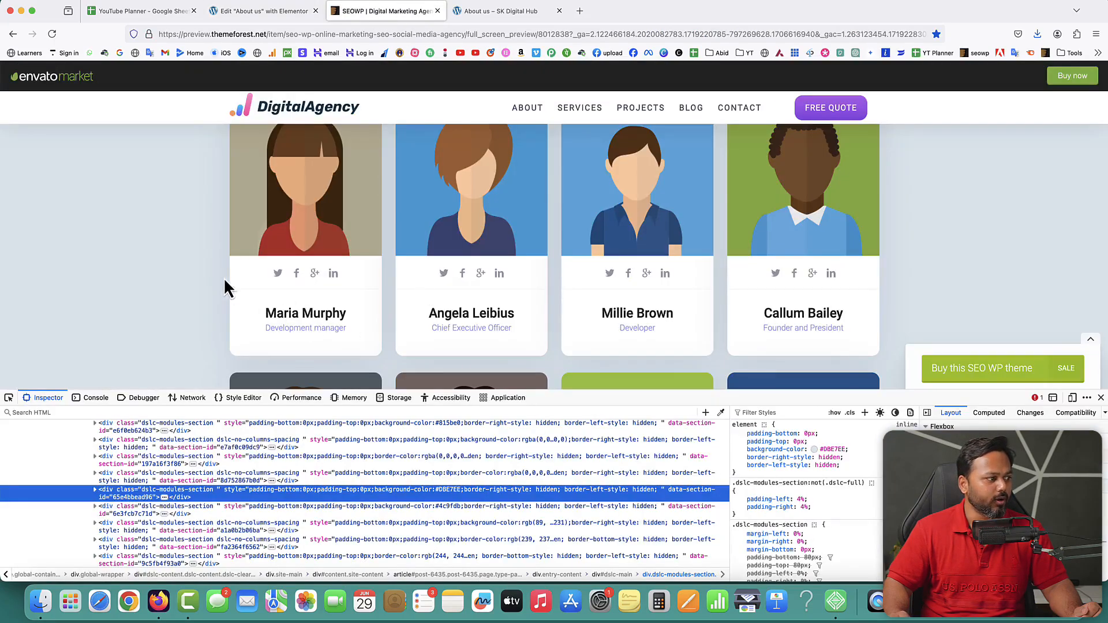
scroll(226, 199, "up", 2)
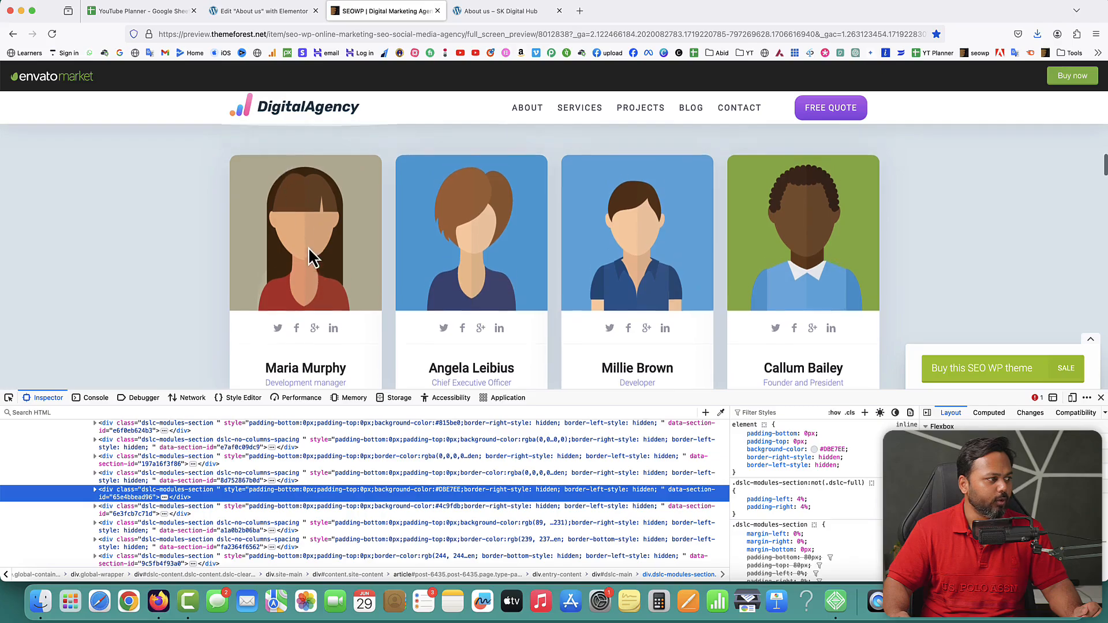
scroll(271, 289, "down", 2)
left_click(269, 12)
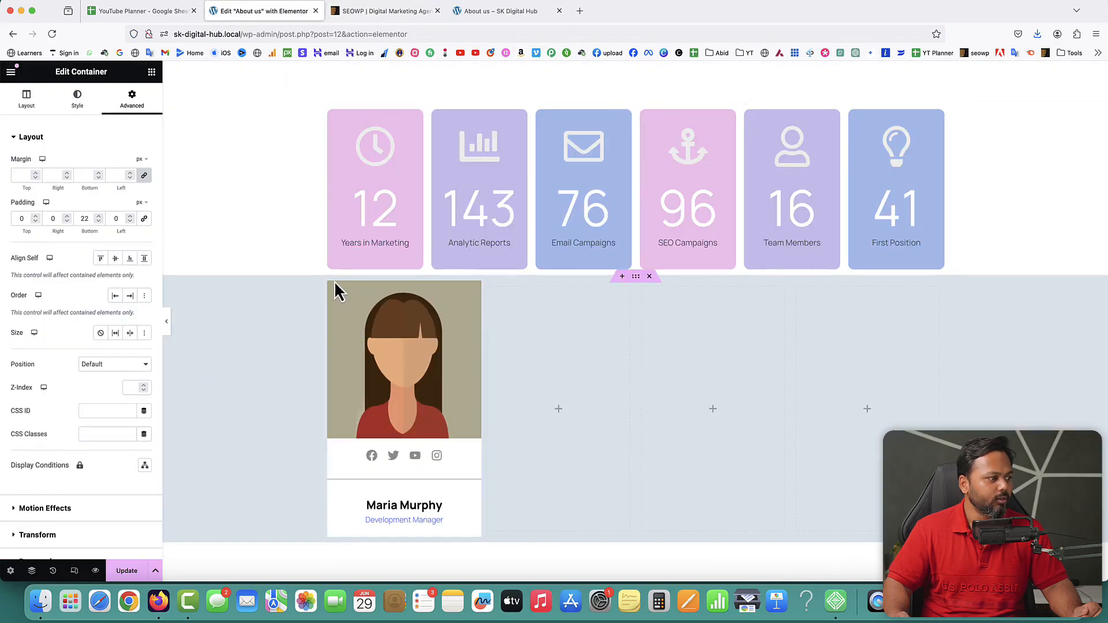
left_click(84, 107)
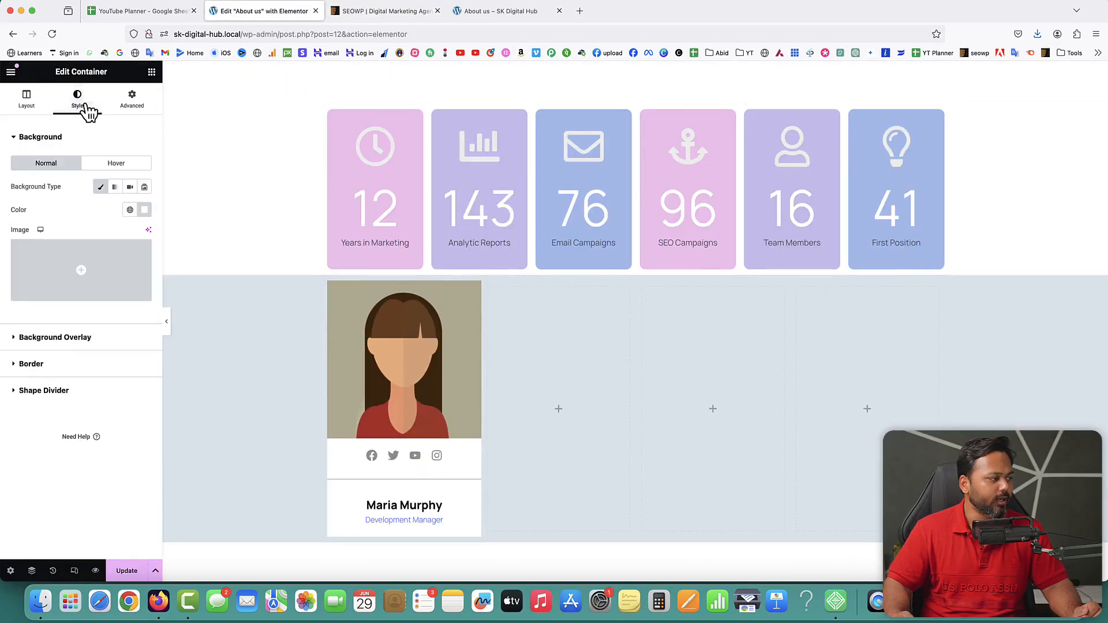
left_click(32, 364)
left_click(19, 276)
type("10")
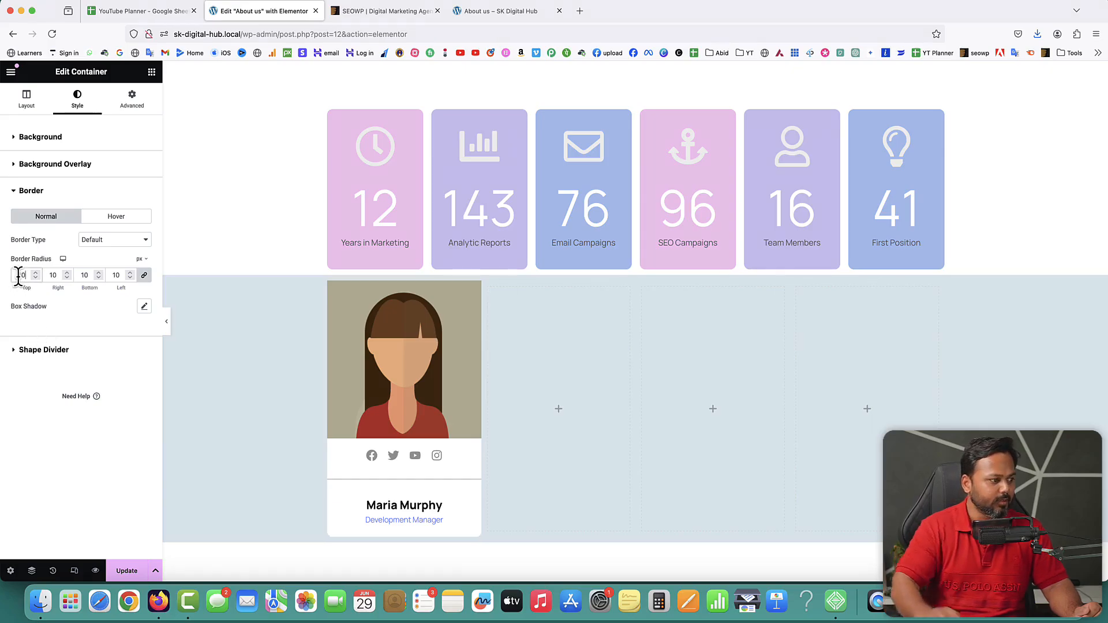
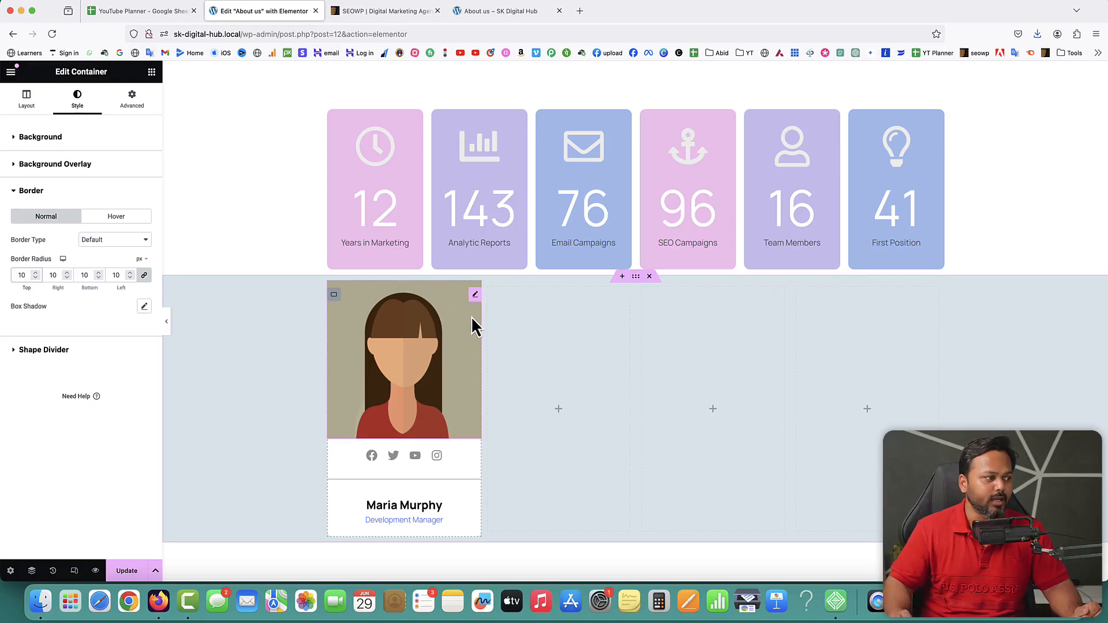
Set the portrait image's resolution to Full and its border radius to 10 px for the two upper corners and 0 for the lower ones.
left_click(476, 297)
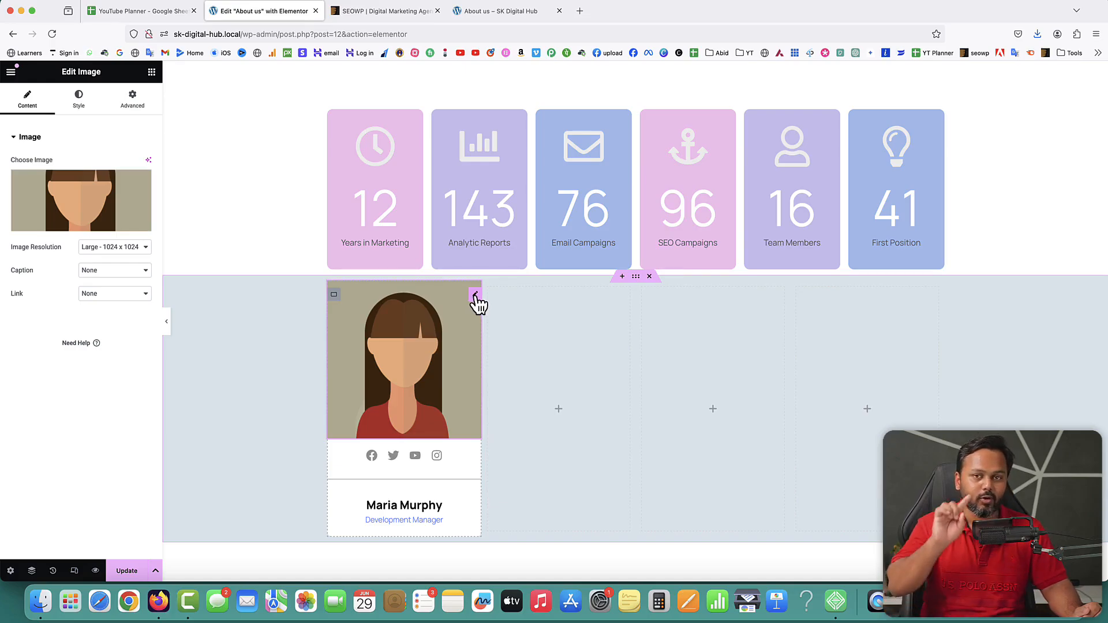
left_click(92, 249)
left_click(104, 283)
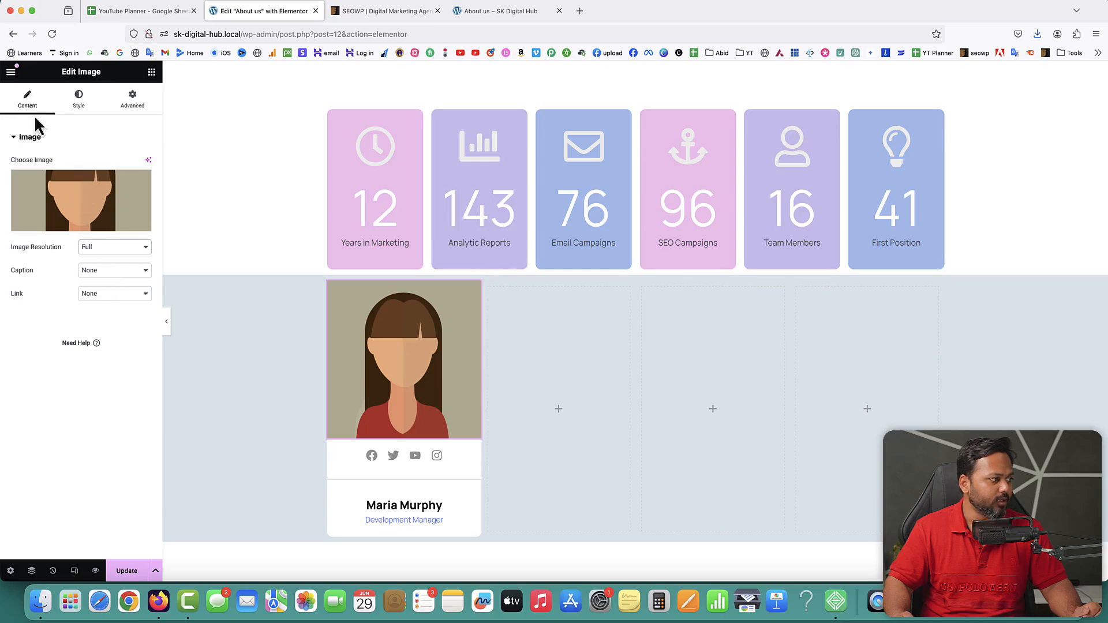
left_click(79, 99)
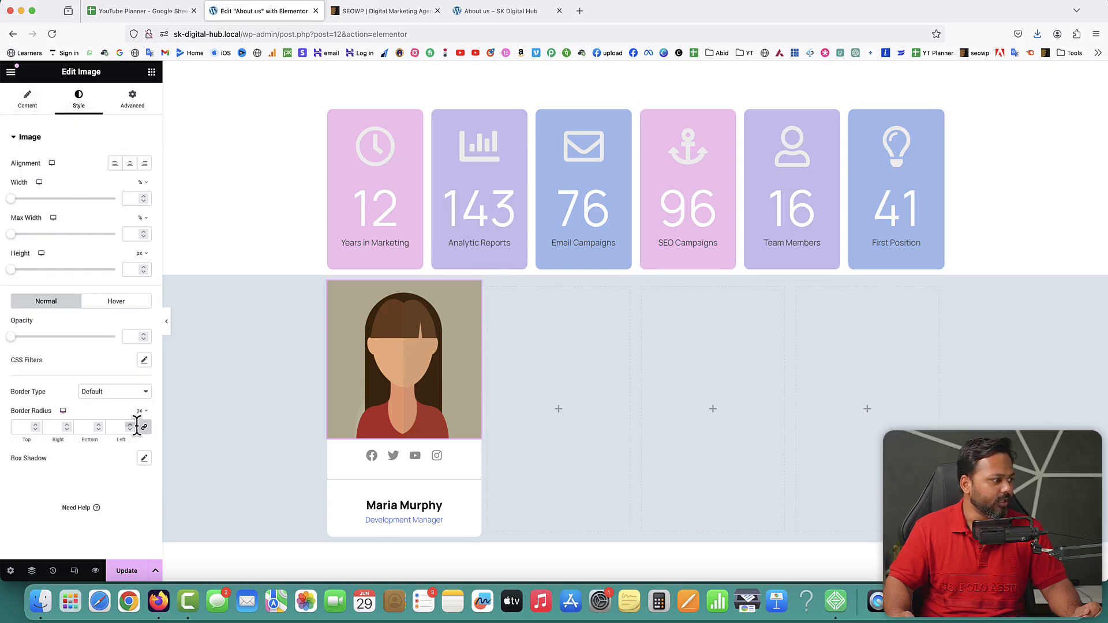
left_click(23, 427)
type("0")
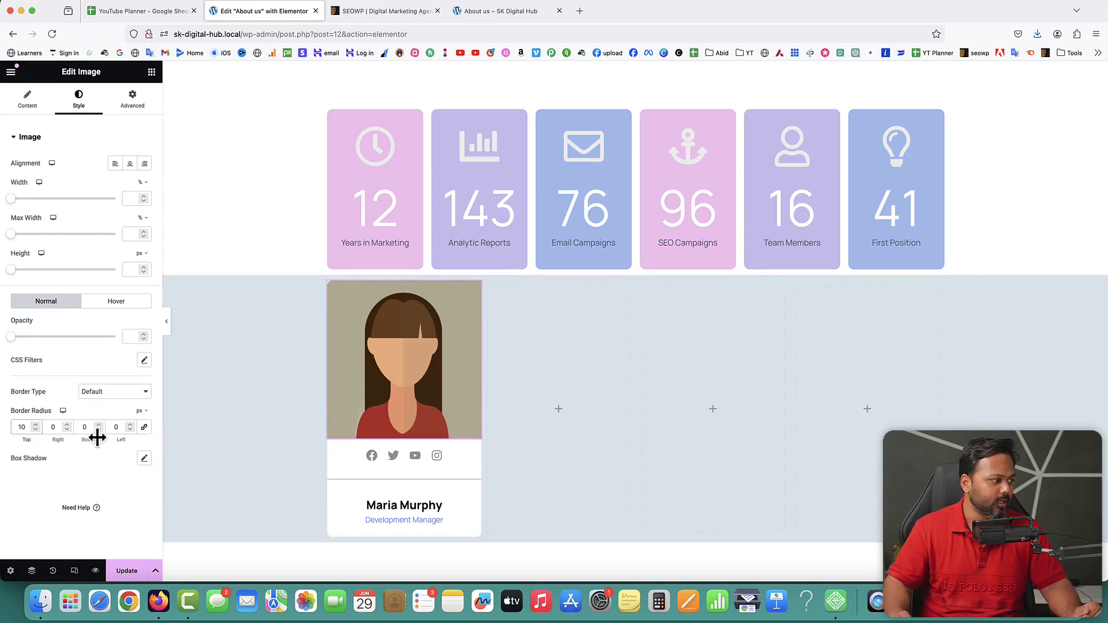
type("1")
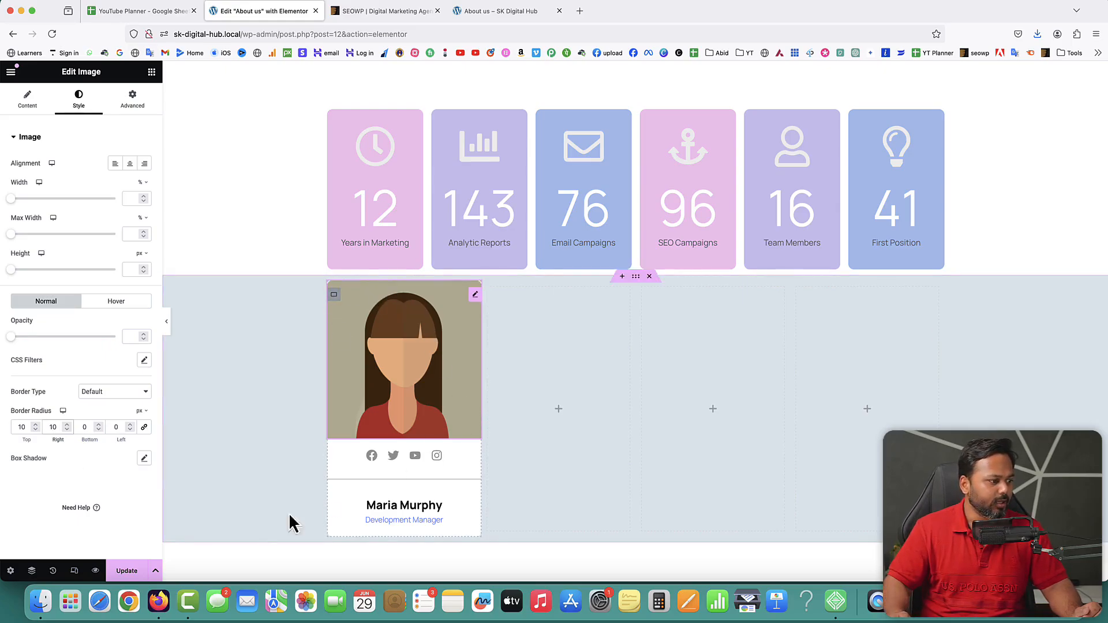
Save the page update and reload the published About us page to check the card.
left_click(127, 571)
left_click(508, 12)
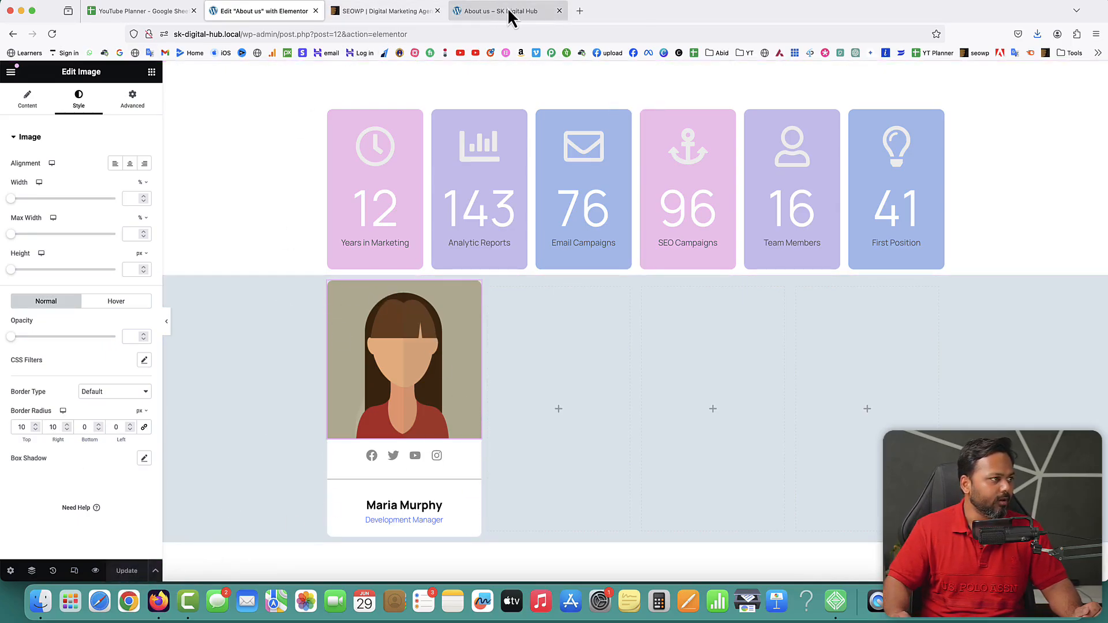
left_click(56, 34)
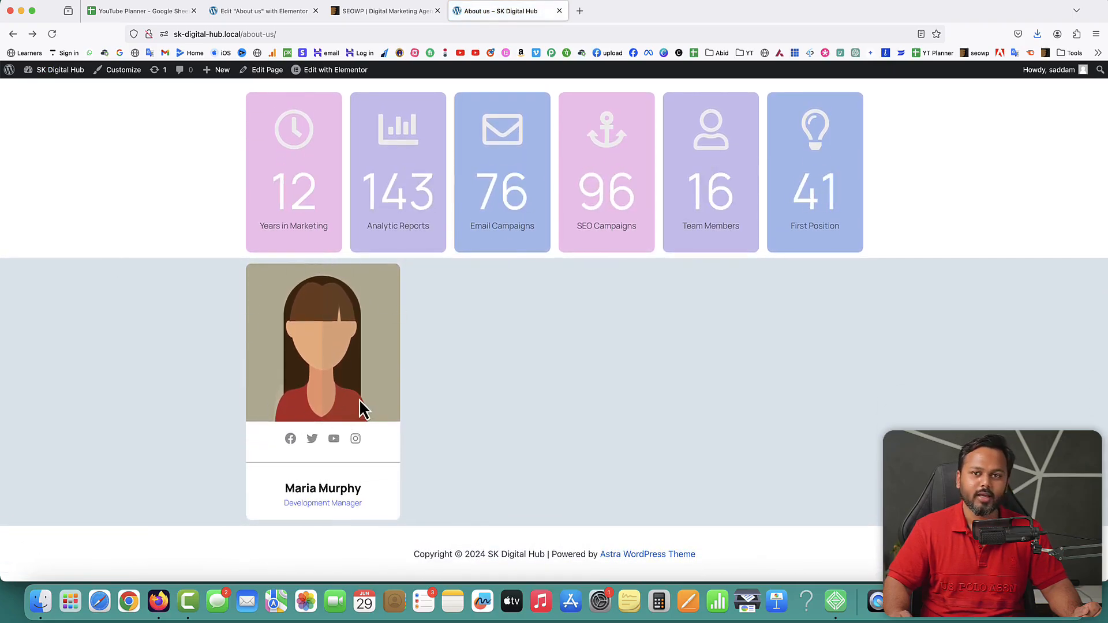
Return to the Elementor editor and duplicate the finished team card container three times to make four cards.
left_click(275, 11)
right_click(334, 306)
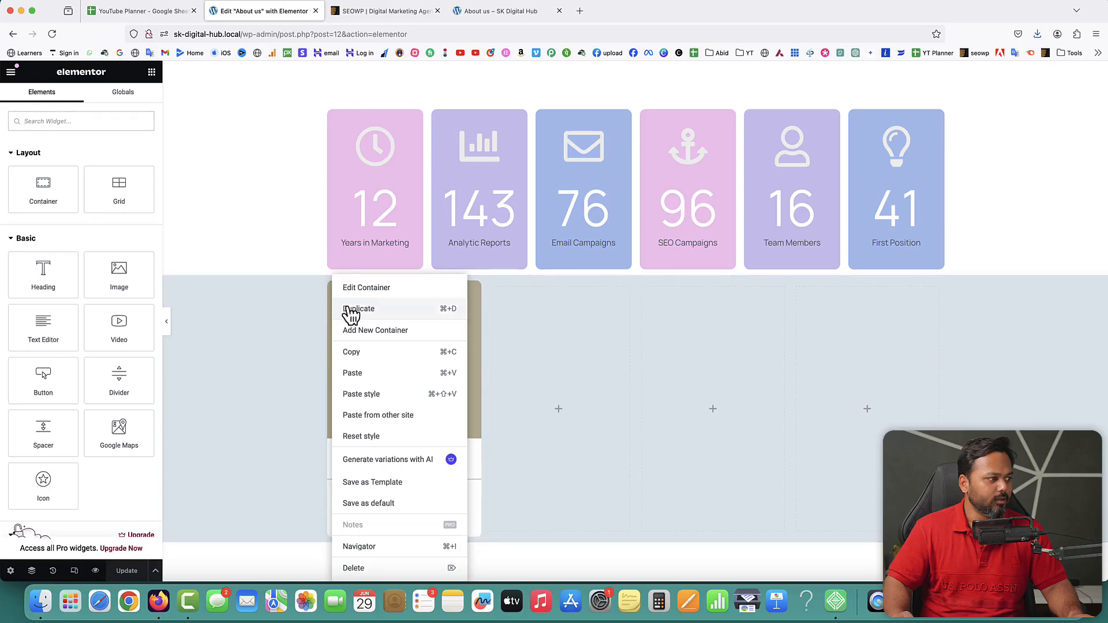
left_click(349, 308)
right_click(459, 306)
left_click(475, 311)
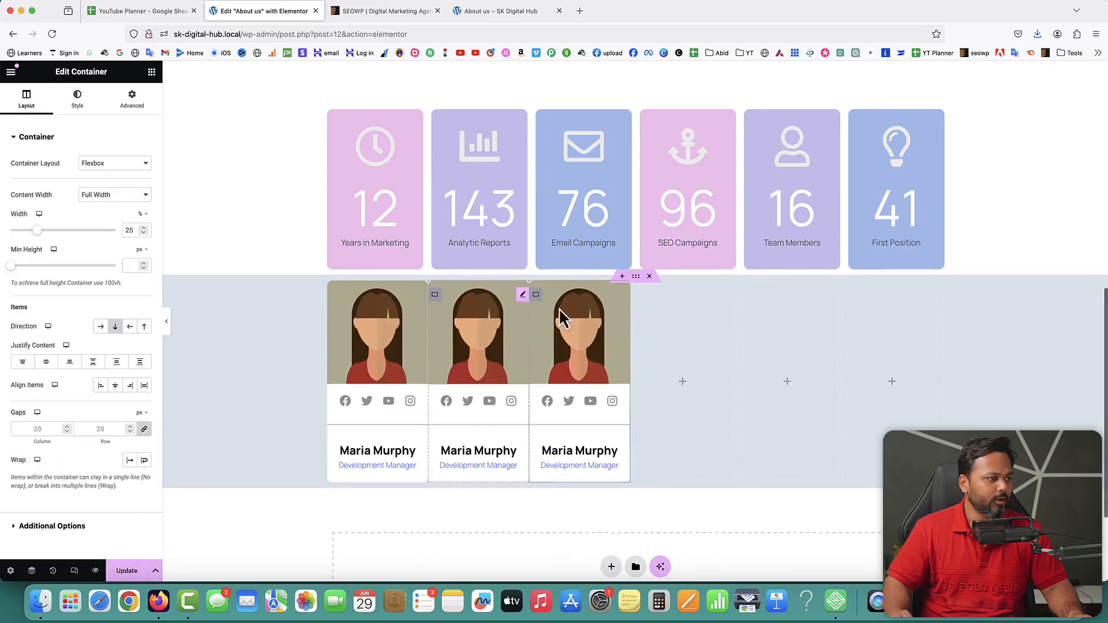
right_click(538, 305)
left_click(559, 312)
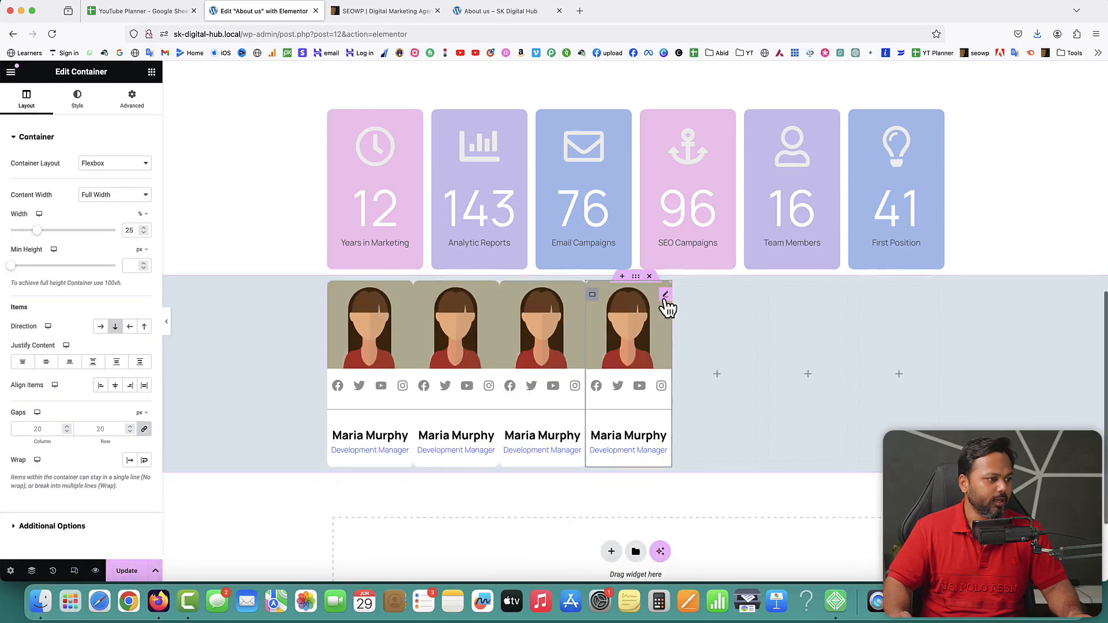
Delete the three empty containers beside the four team cards so the cards fill the row.
right_click(685, 301)
left_click(722, 566)
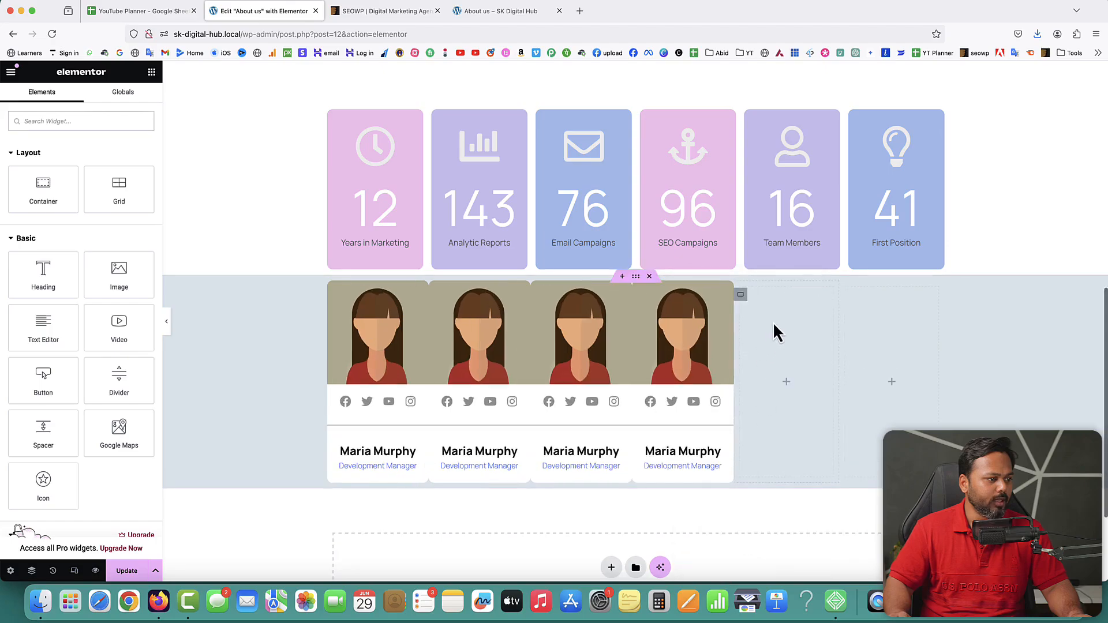
right_click(742, 301)
left_click(771, 572)
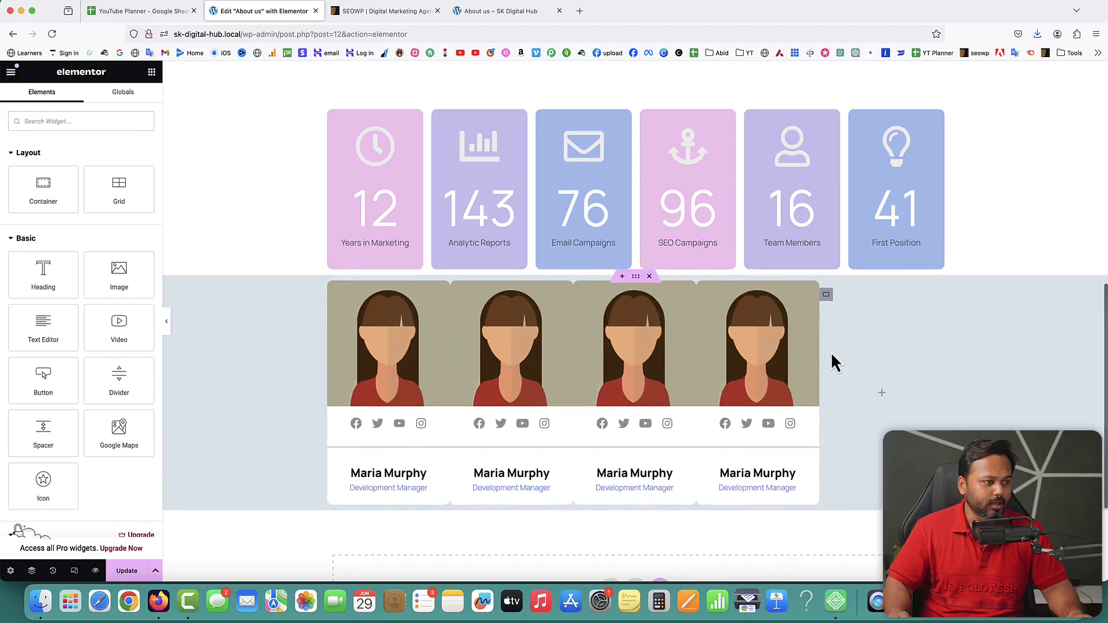
right_click(833, 310)
left_click(872, 567)
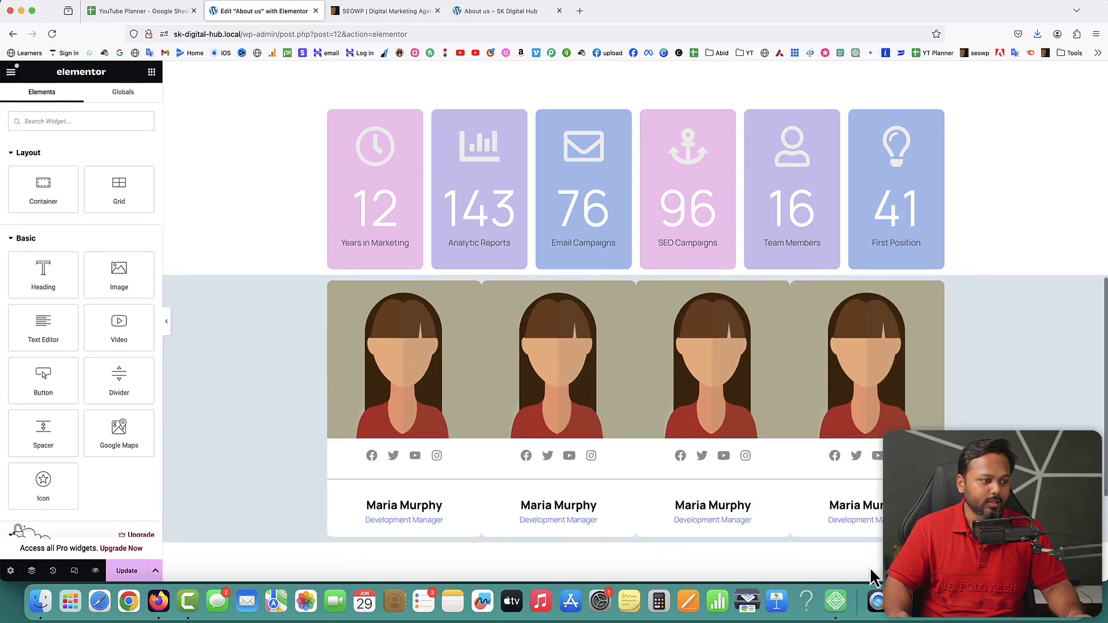
Save the page update and compare the published four-card row with the SEOWP reference design.
left_click(134, 572)
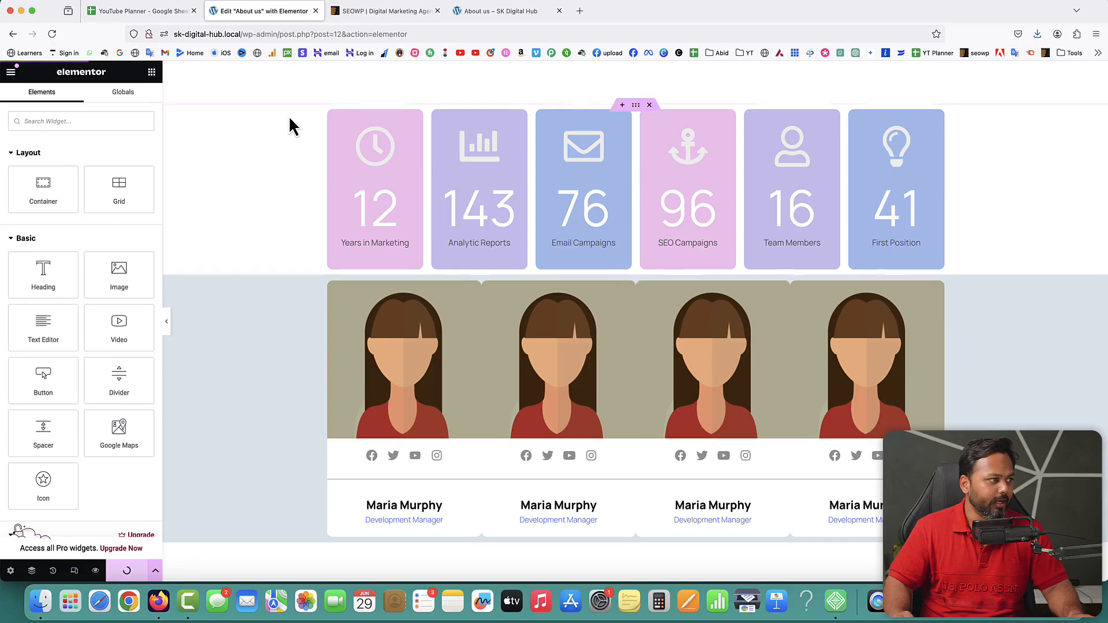
left_click(472, 17)
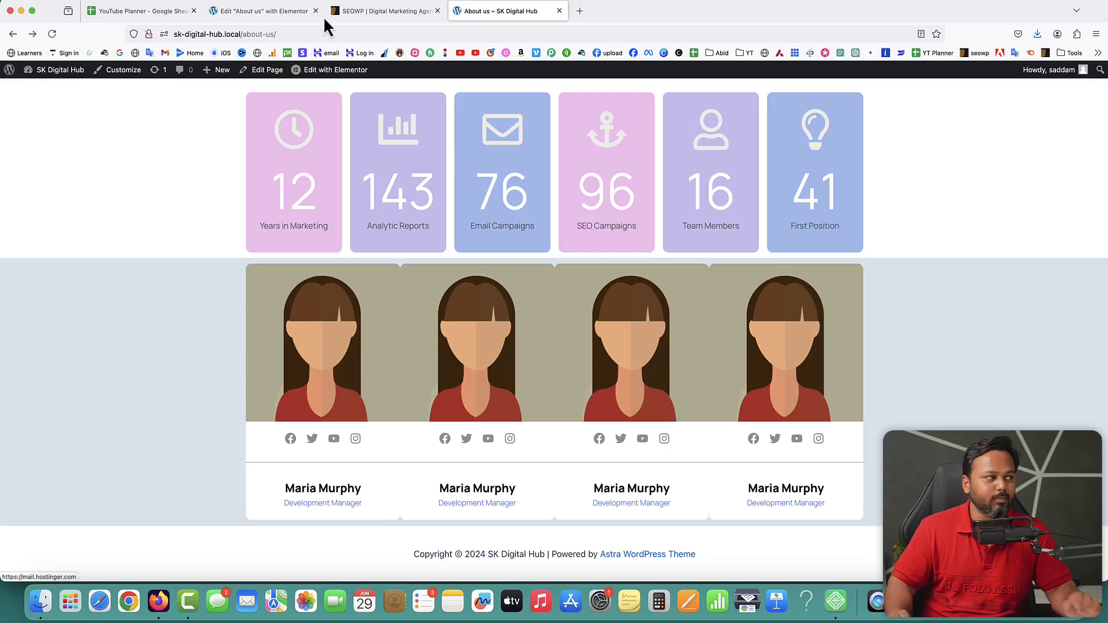
left_click(360, 11)
left_click(271, 11)
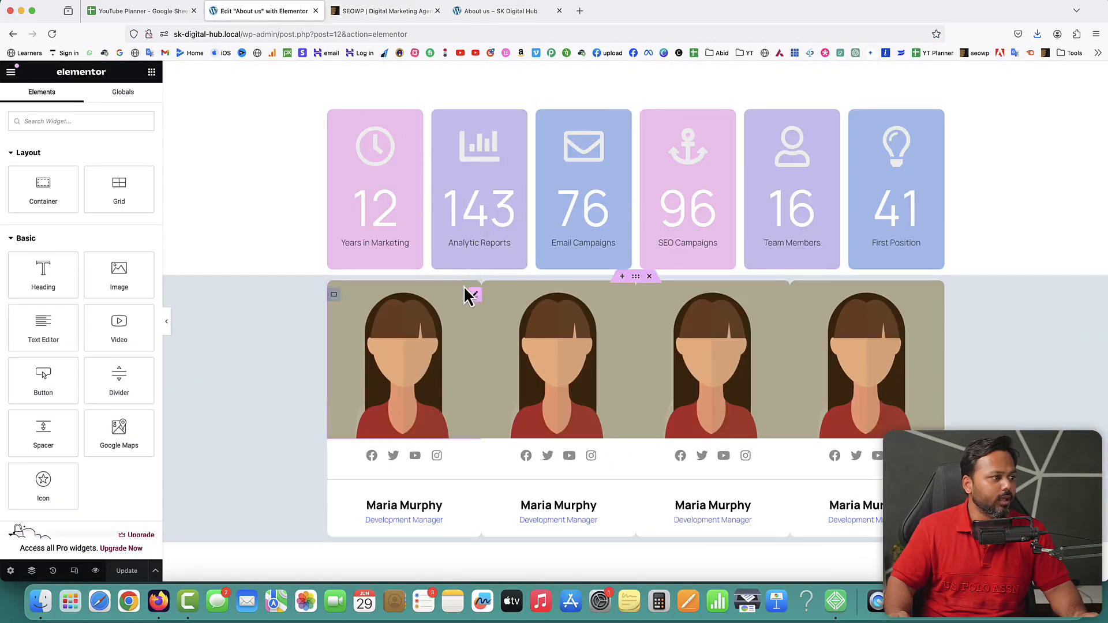
Set the team row container's column gap to 15 px and check the spacing on the reloaded published page.
right_click(639, 283)
left_click(647, 288)
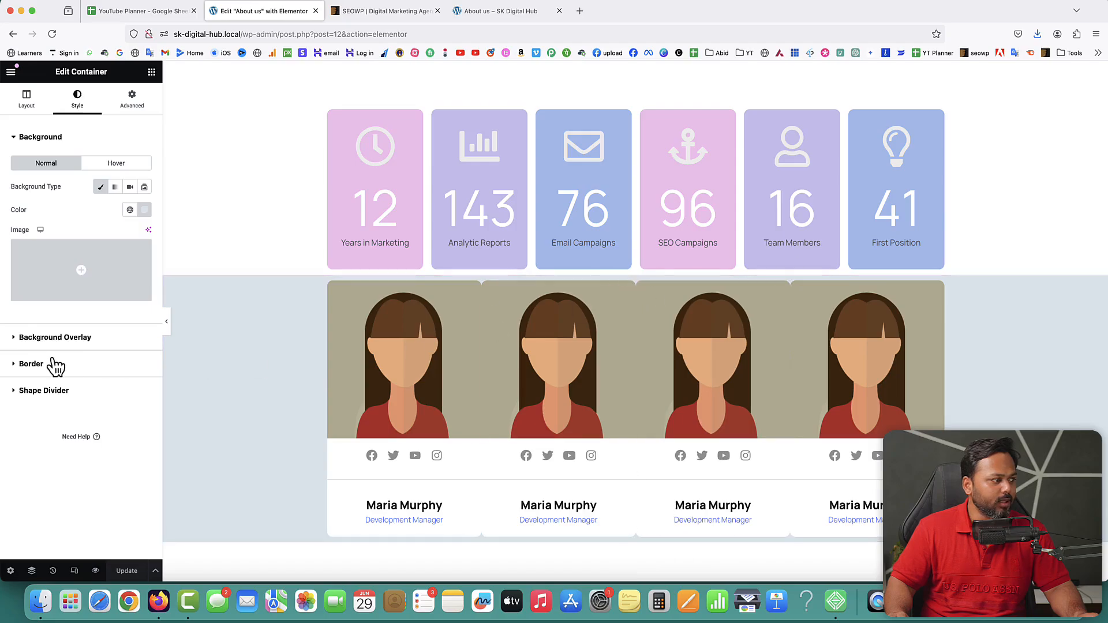
left_click(26, 97)
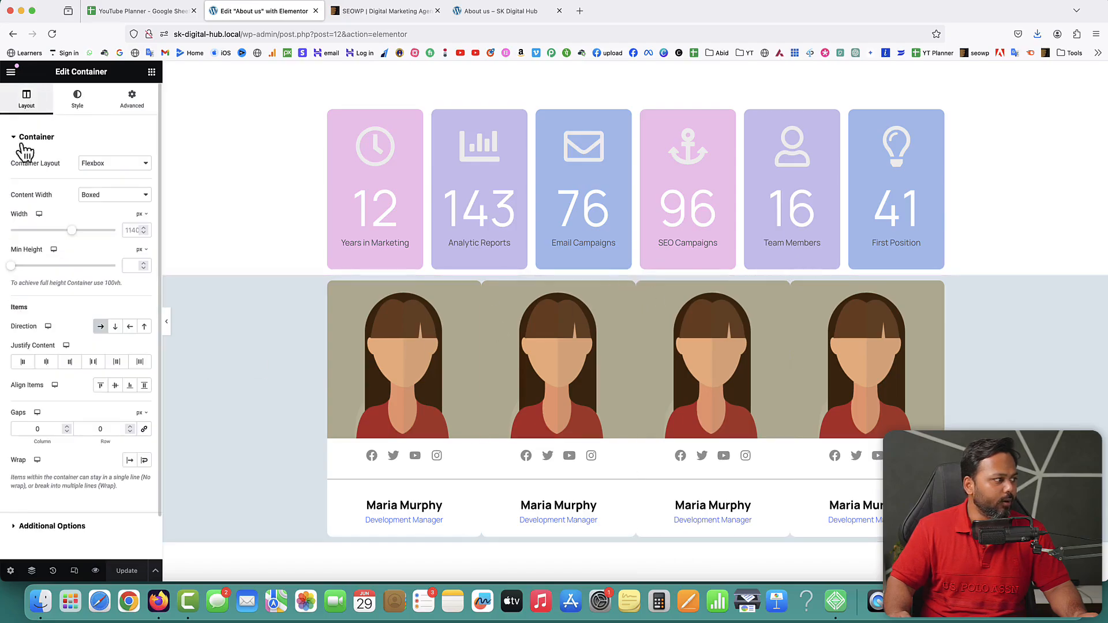
left_click(25, 429)
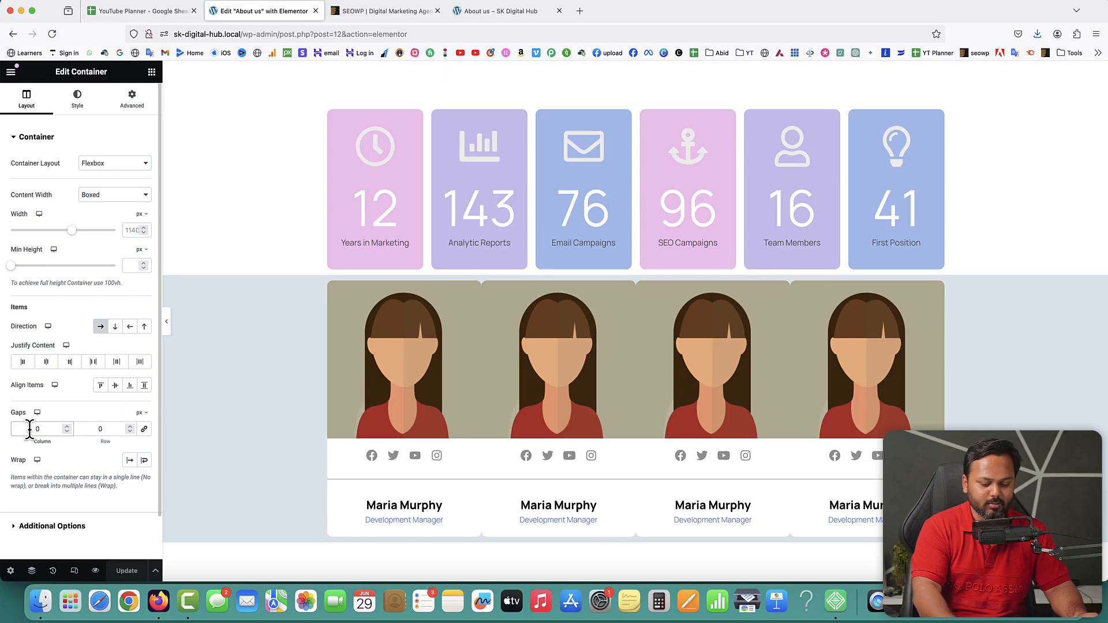
type("15")
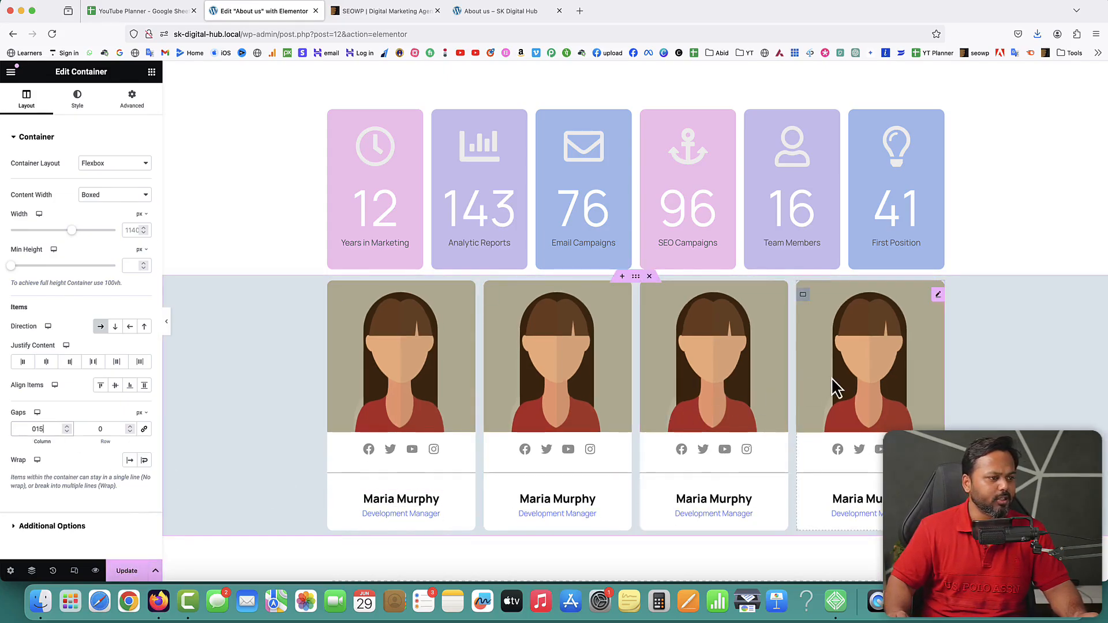
left_click(494, 12)
left_click(53, 34)
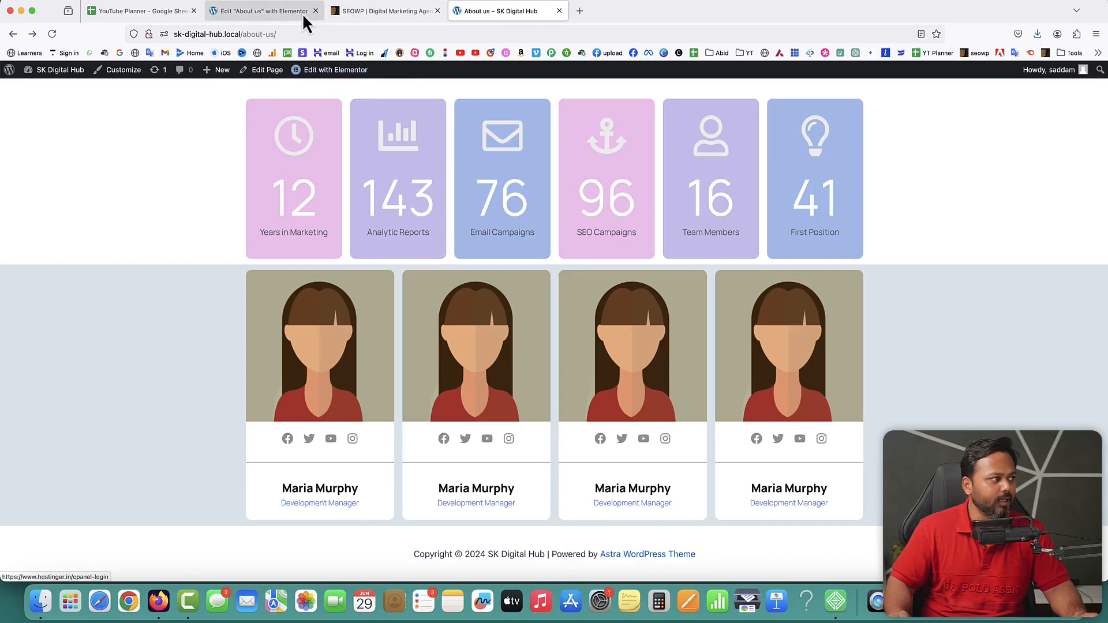
Return to the Elementor editor and set the team row container's top and bottom padding to 70 px, keeping the sides at 0.
left_click(288, 12)
right_click(640, 281)
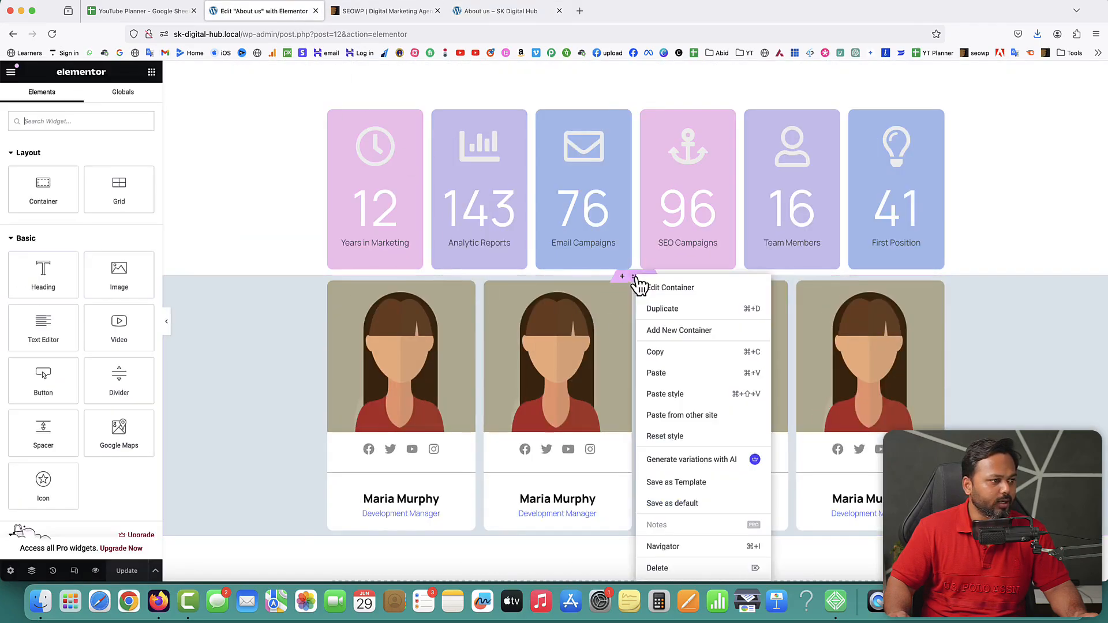
left_click(660, 284)
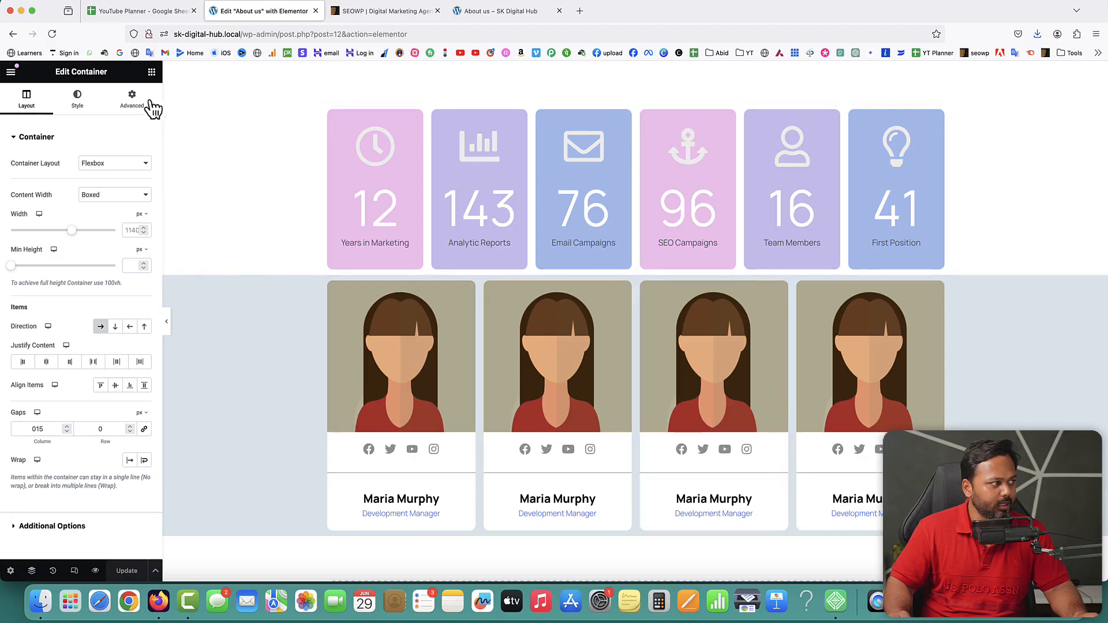
left_click(132, 99)
left_click(143, 220)
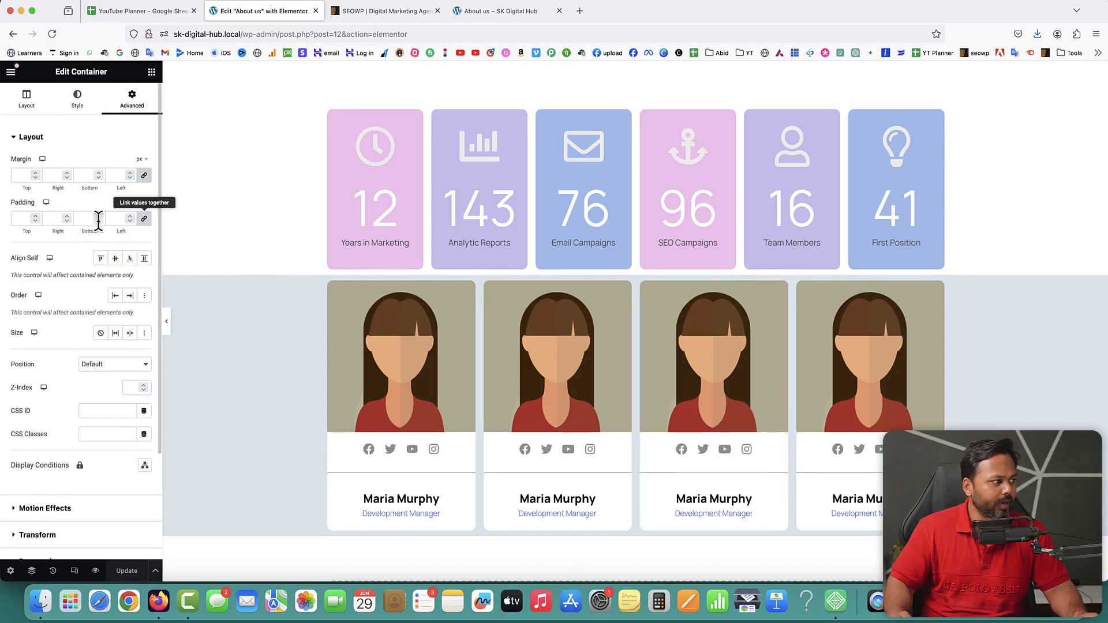
left_click(17, 219)
type("70")
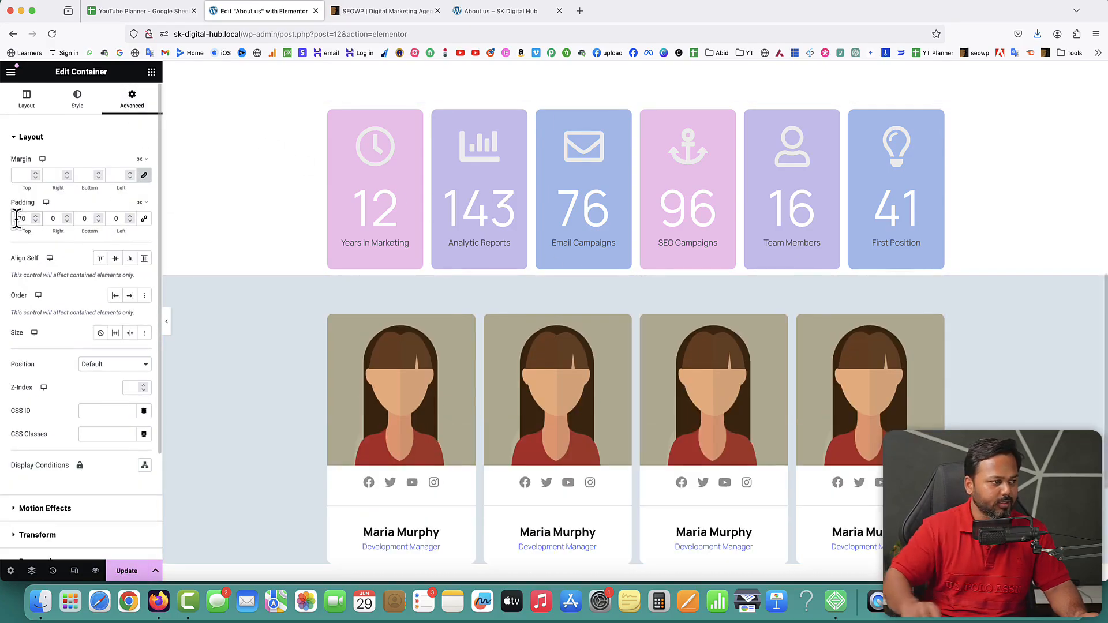
type("7")
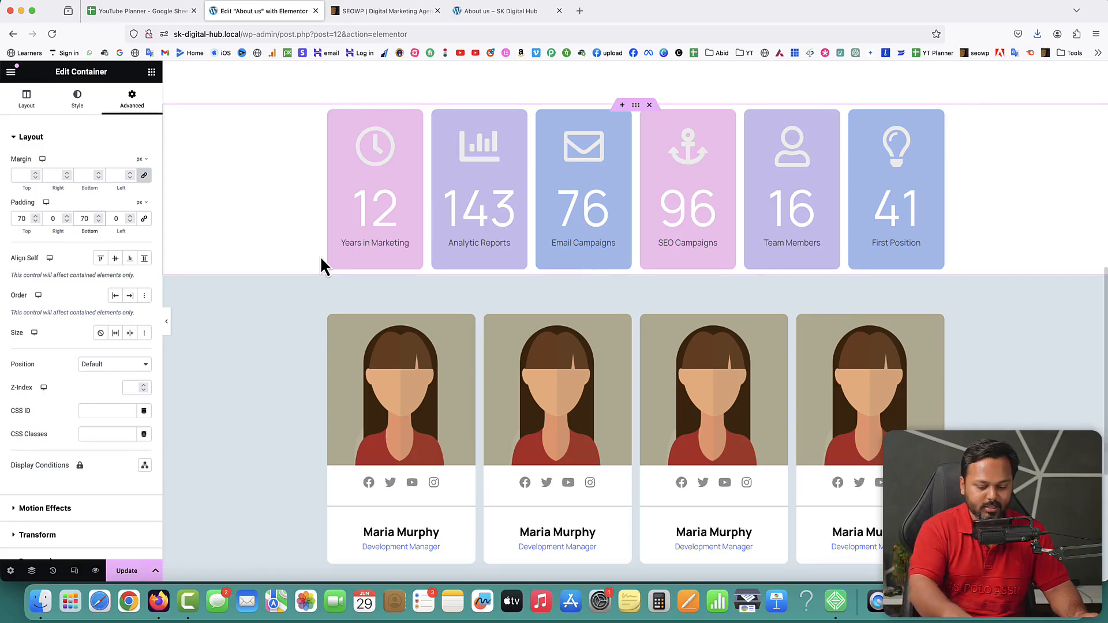
scroll(722, 357, "down", 1)
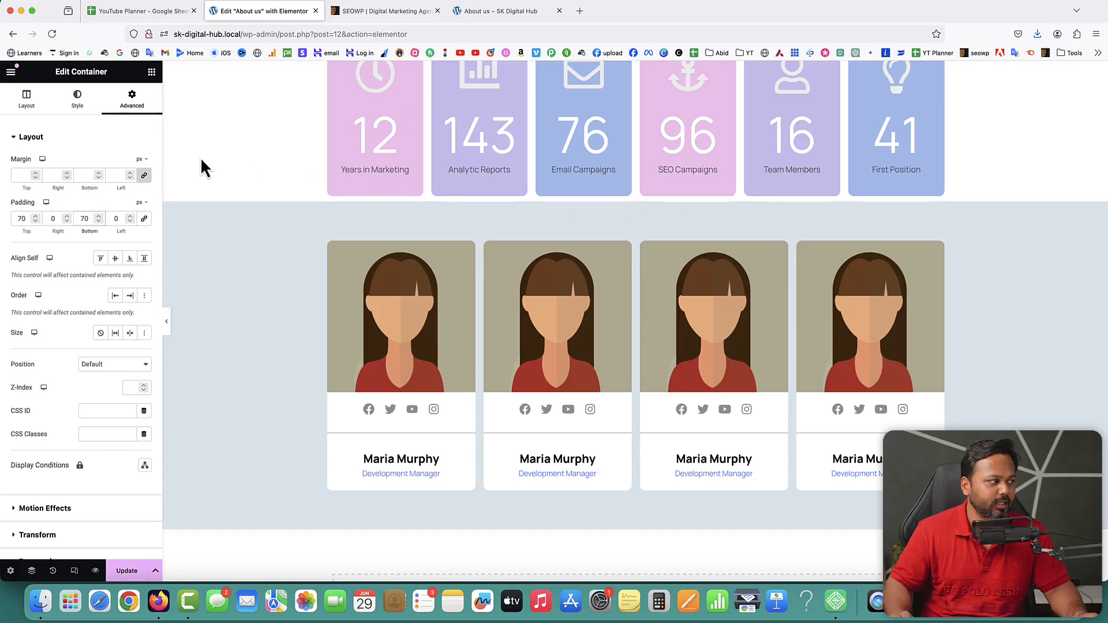
Unlink the team row container's margin values and set its top margin to 70 px.
left_click(145, 177)
double_click(19, 175)
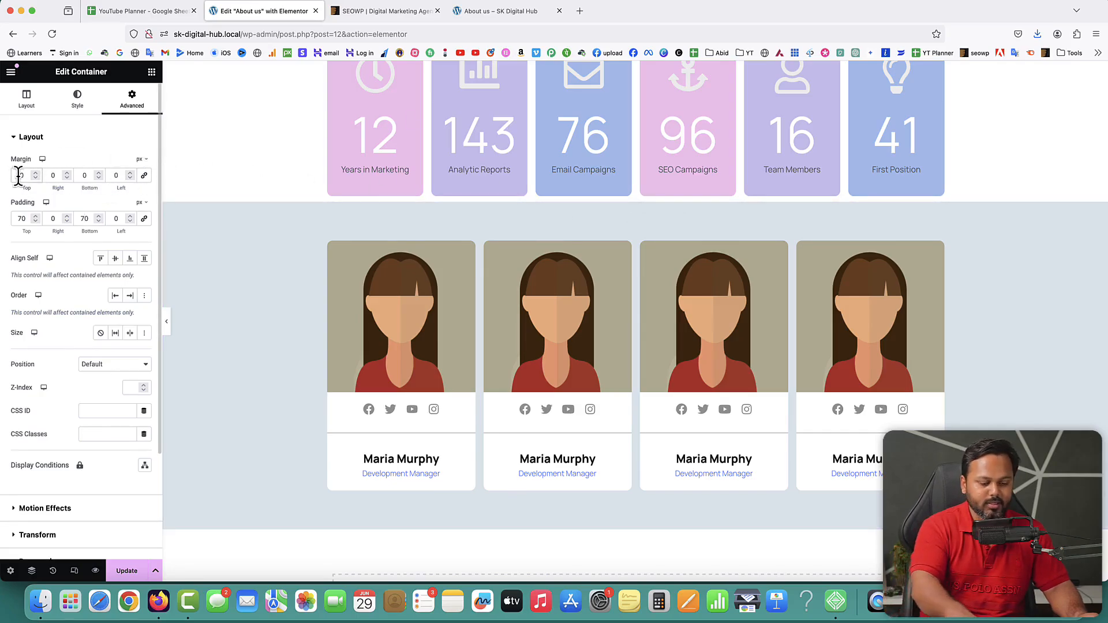
type("70")
Save the page update and reload the published About us page to check the team section's spacing.
left_click(127, 571)
left_click(490, 17)
left_click(52, 33)
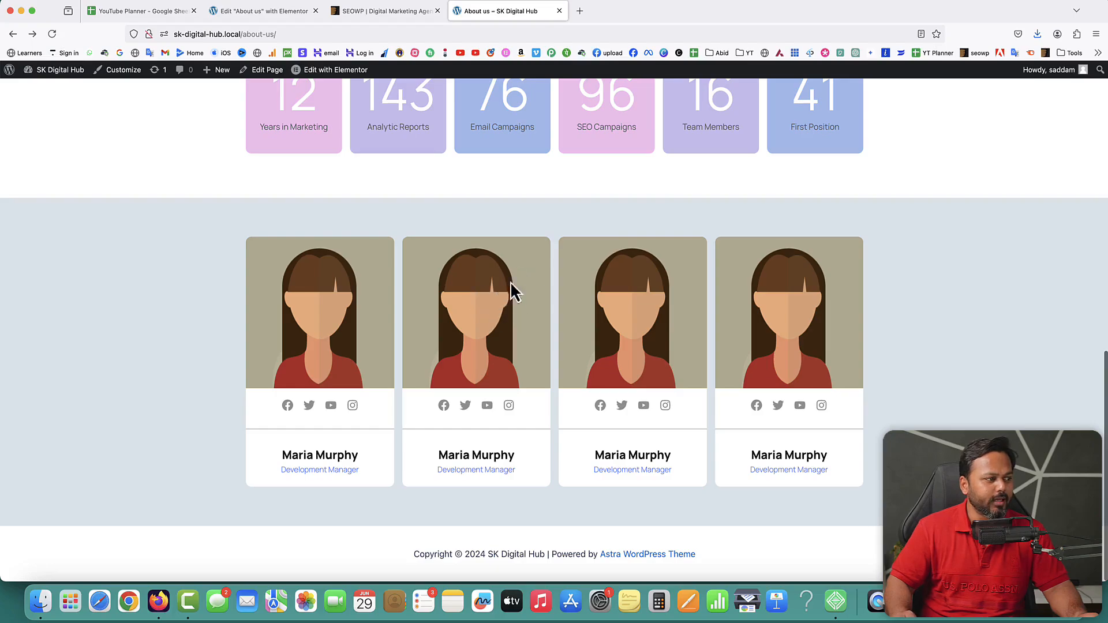
Return to the Elementor editor and replace the second team card's portrait with the short brown-haired avatar on a blue background.
left_click(294, 13)
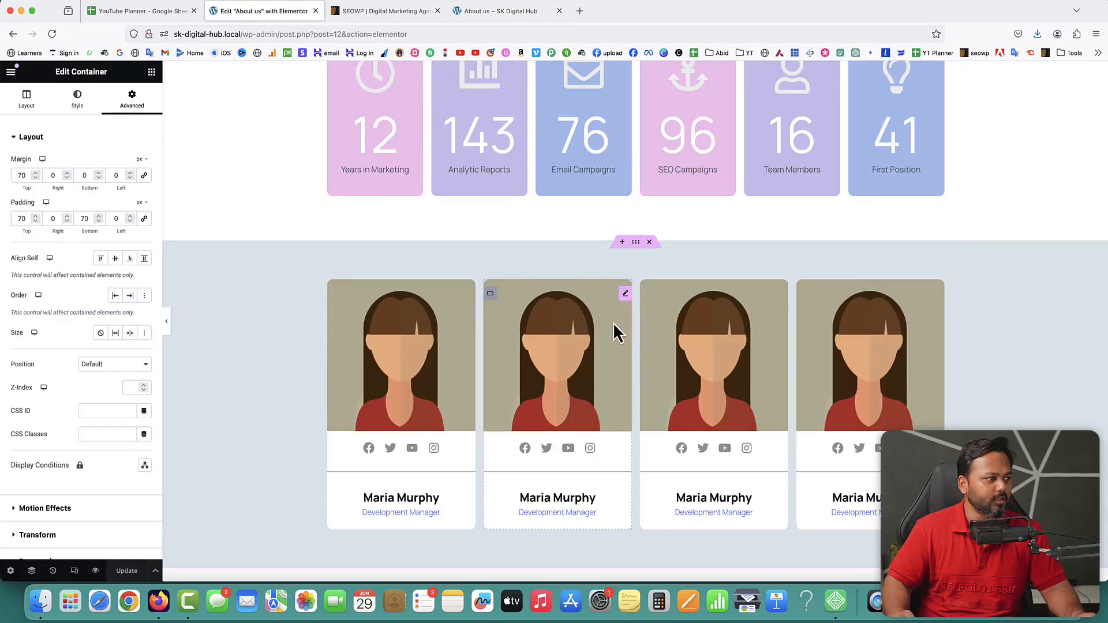
left_click(625, 295)
left_click(55, 220)
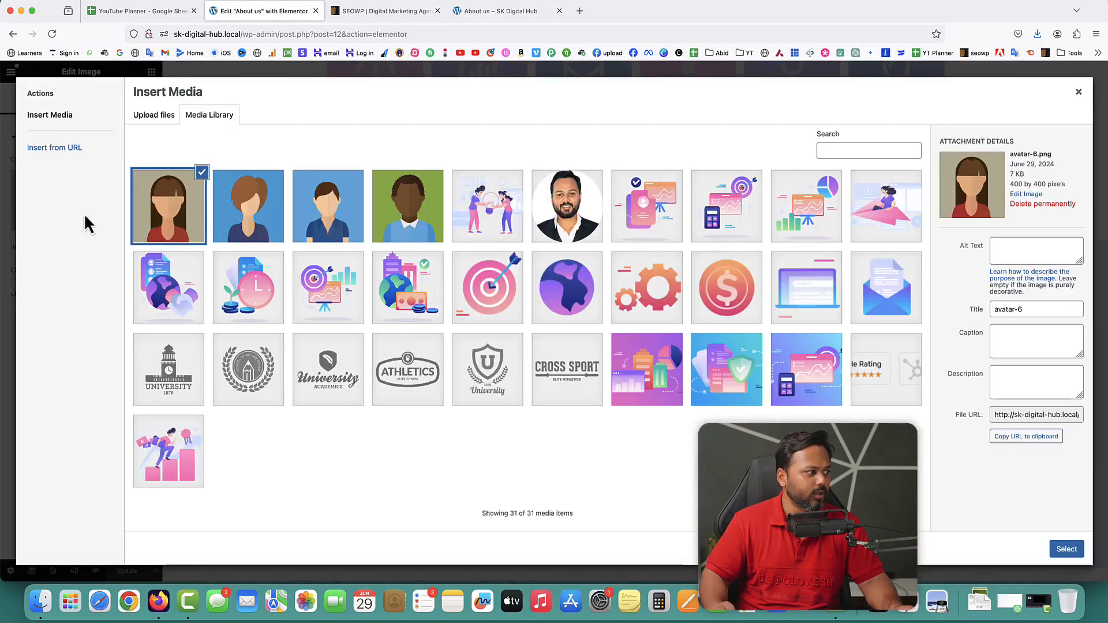
left_click(249, 219)
left_click(1067, 549)
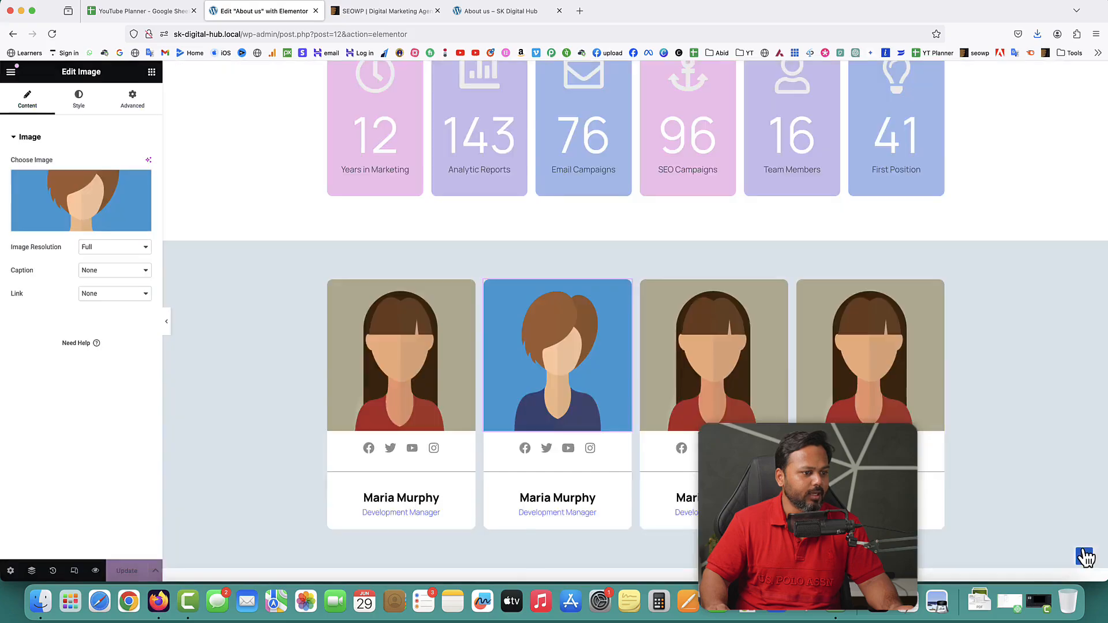
Replace the second card's name heading with the second team member's name copied from the SEOWP reference page.
left_click(380, 9)
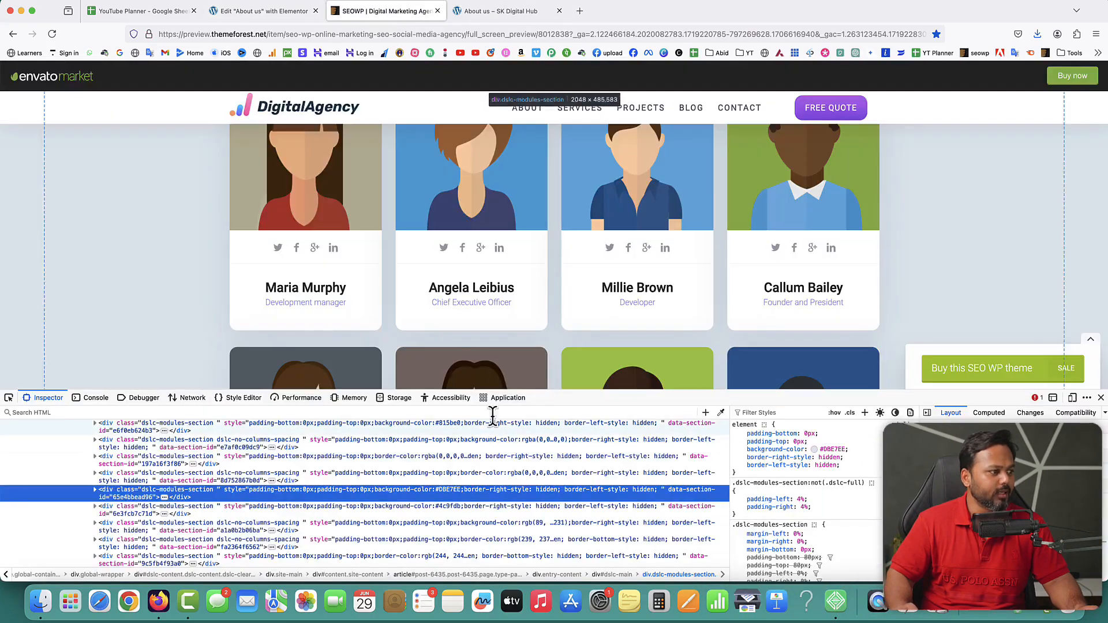
left_click_drag(445, 287, 511, 289)
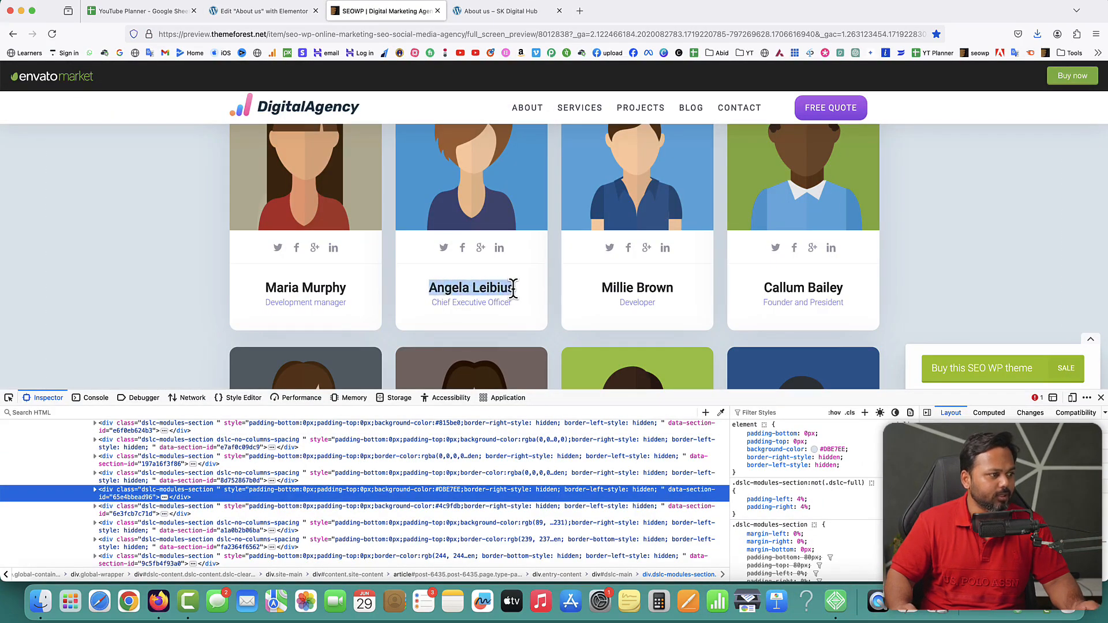
left_click(220, 10)
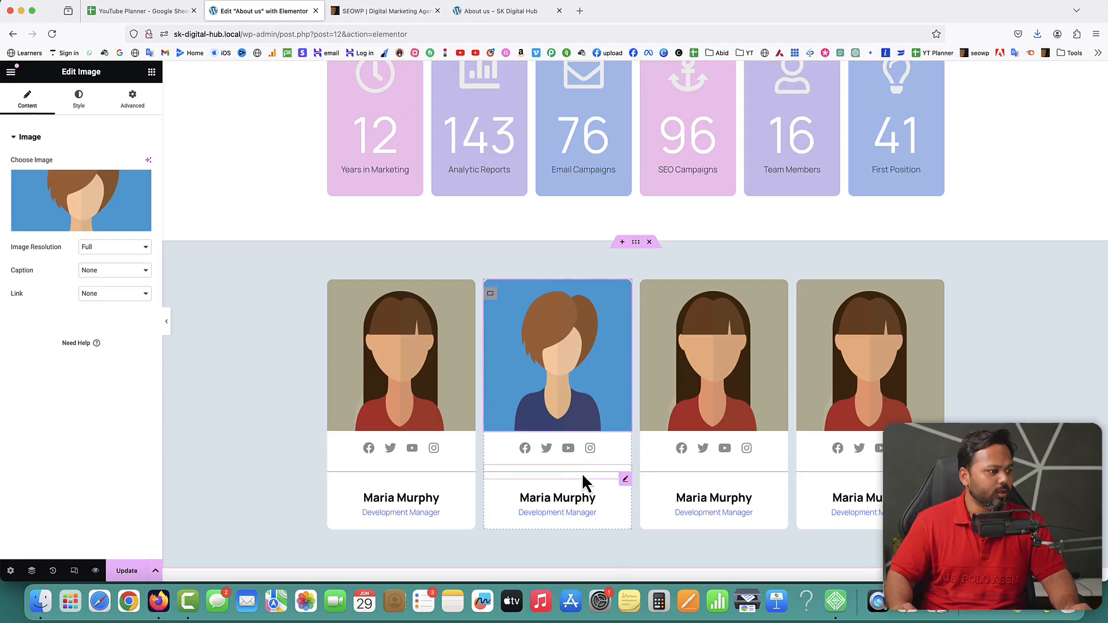
left_click(574, 497)
triple_click(91, 180)
type("Angela Leibius")
Replace the third team card's portrait with avatar-2.png from the media library.
left_click(729, 335)
left_click(80, 199)
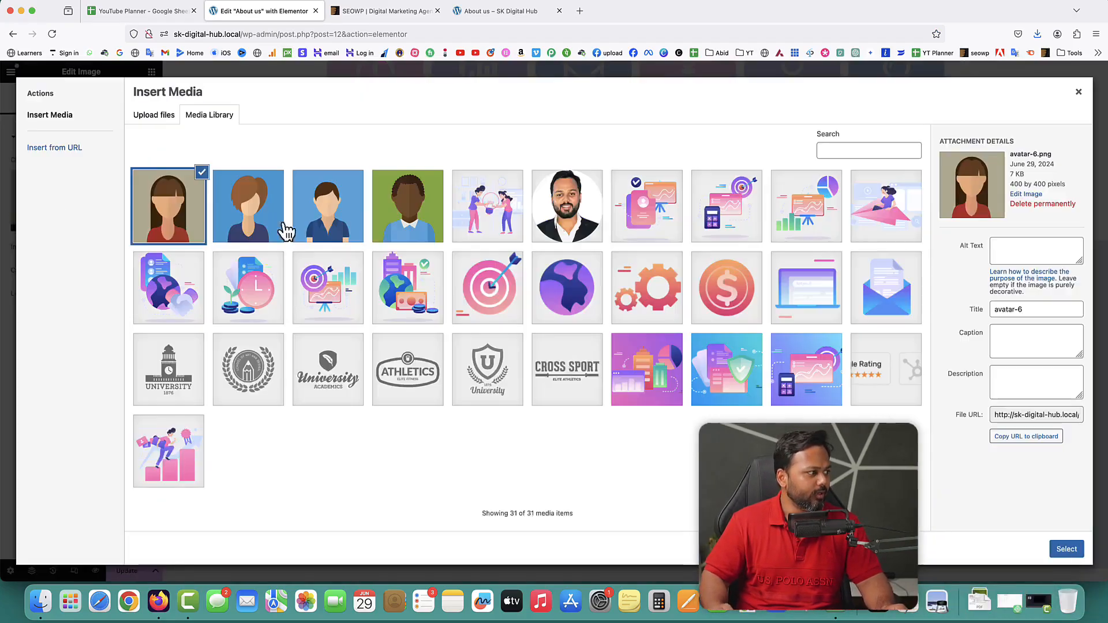
left_click(332, 216)
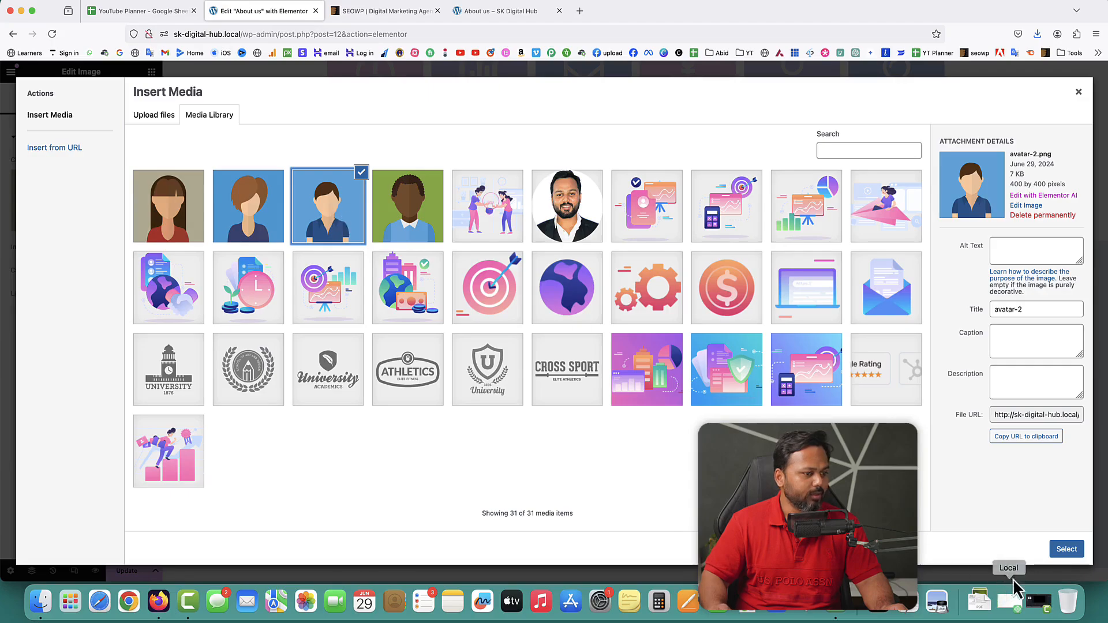
left_click(1067, 549)
Copy the third team member's name from the SEOWP reference page into the third card's name heading.
left_click(393, 16)
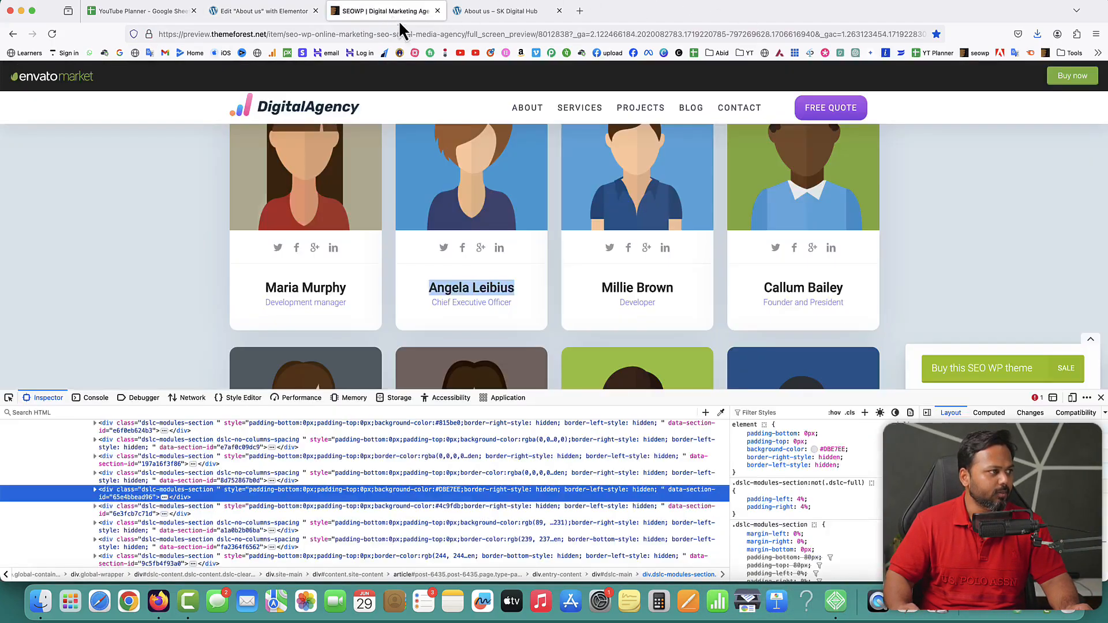
left_click_drag(603, 289, 673, 287)
key("super+c")
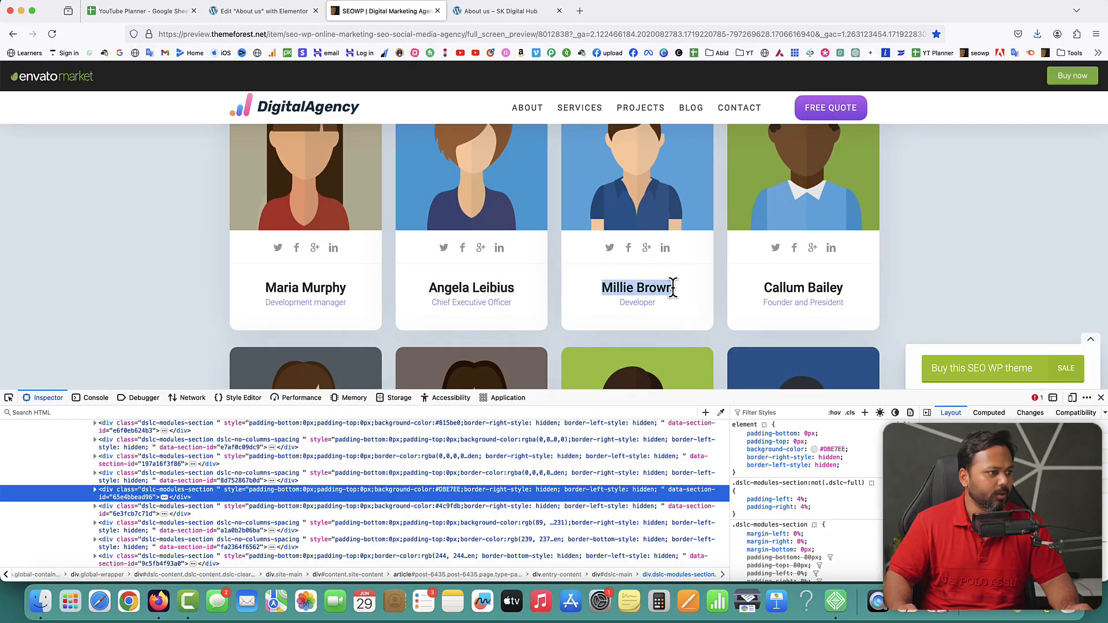
left_click(231, 11)
left_click(736, 498)
key("super+v")
Replace the fourth team card's portrait with avatar-5.png from the media library.
left_click(903, 352)
left_click(58, 204)
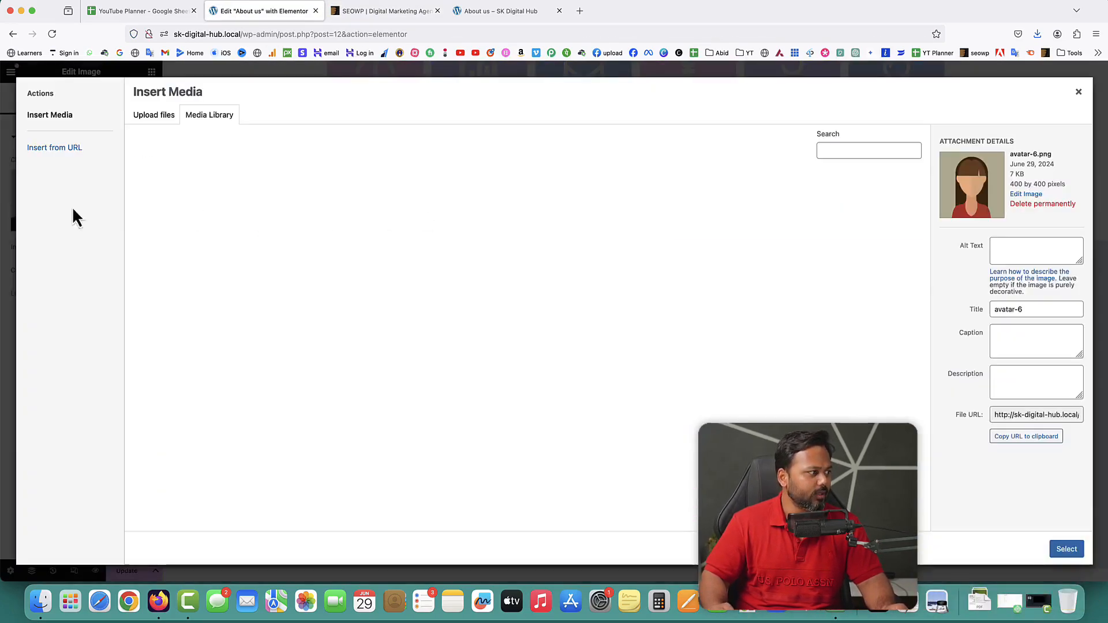
left_click(407, 222)
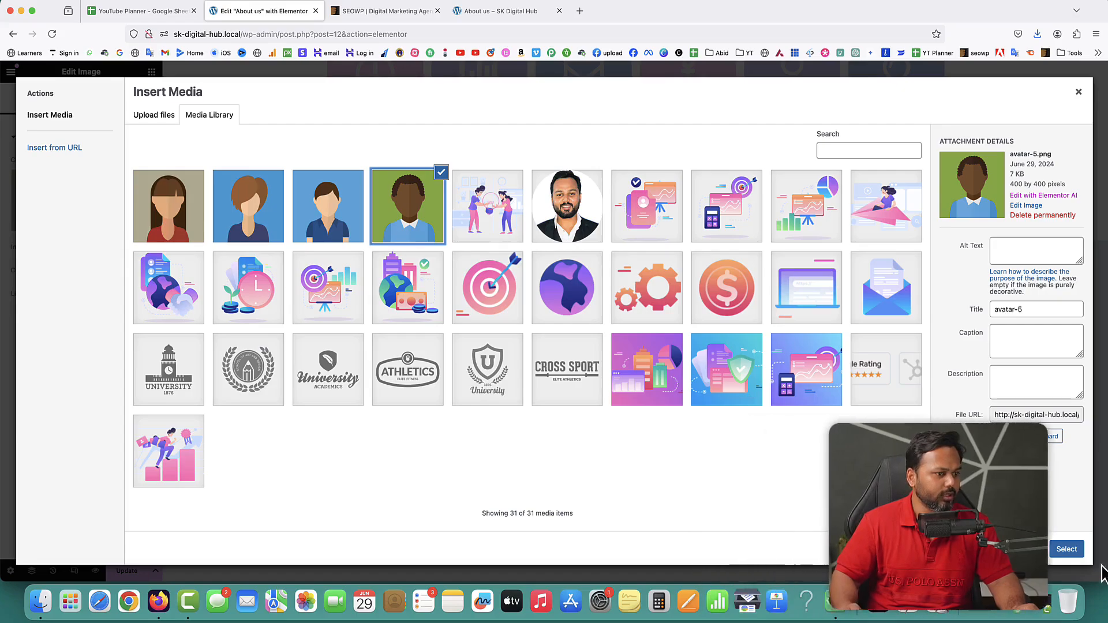
left_click(1067, 549)
Replace the fourth team card's name heading with the fourth team member's name copied from the SEOWP reference page.
left_click(396, 16)
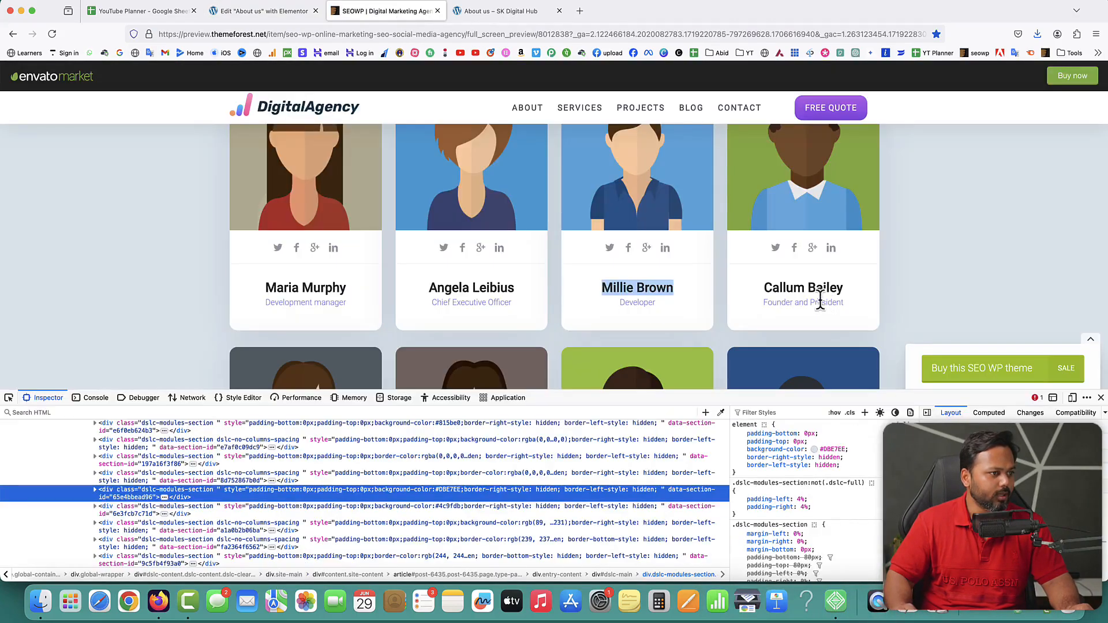
left_click_drag(763, 289, 843, 288)
key("super+c")
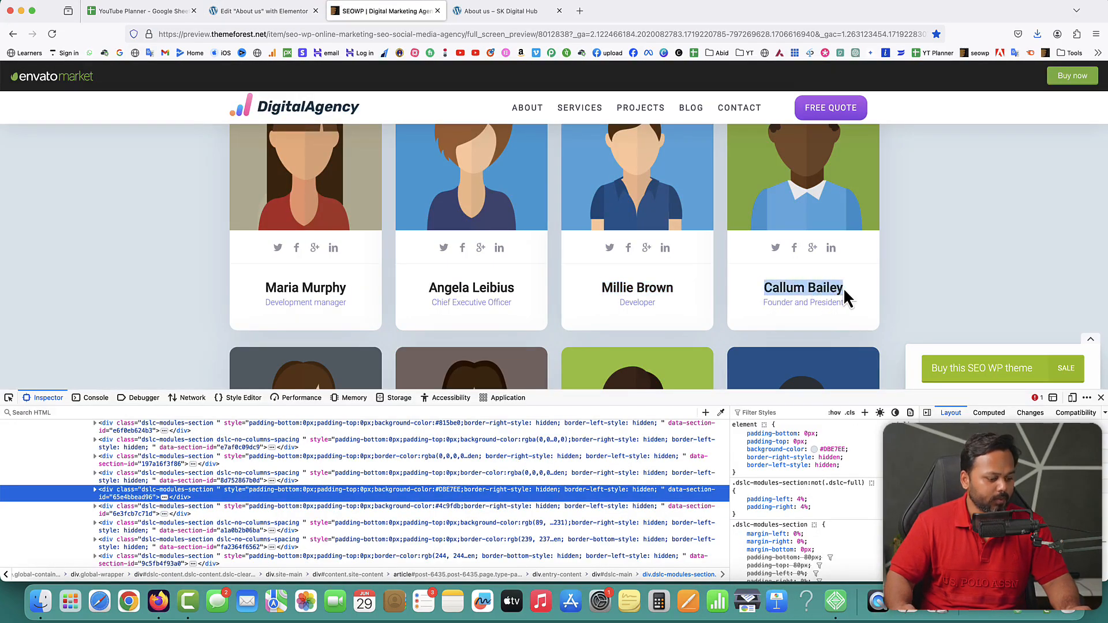
left_click(280, 14)
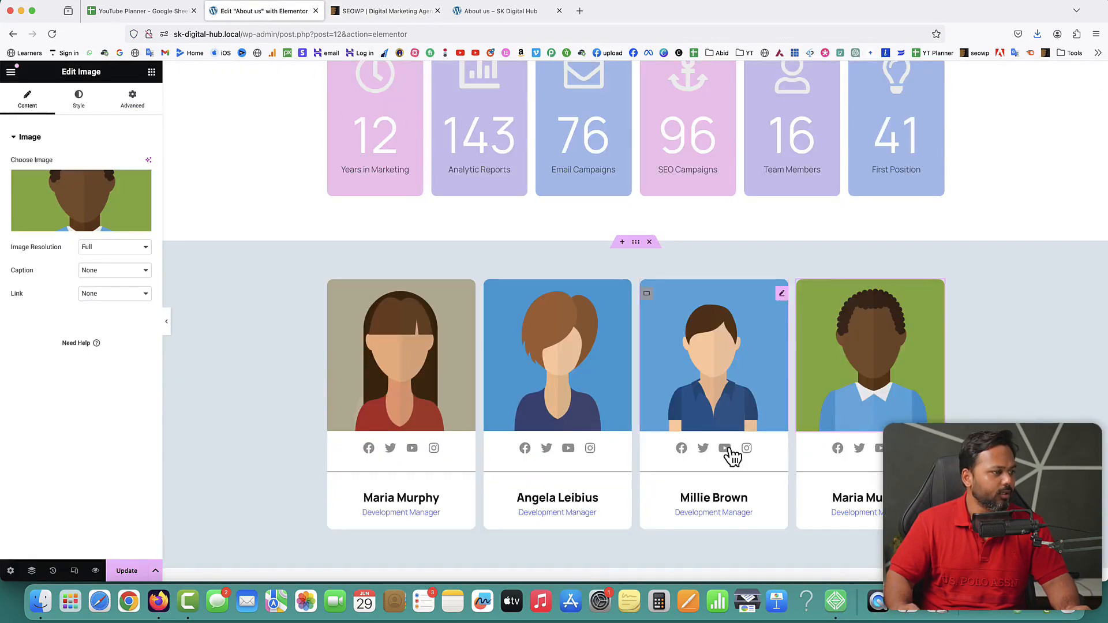
left_click(843, 497)
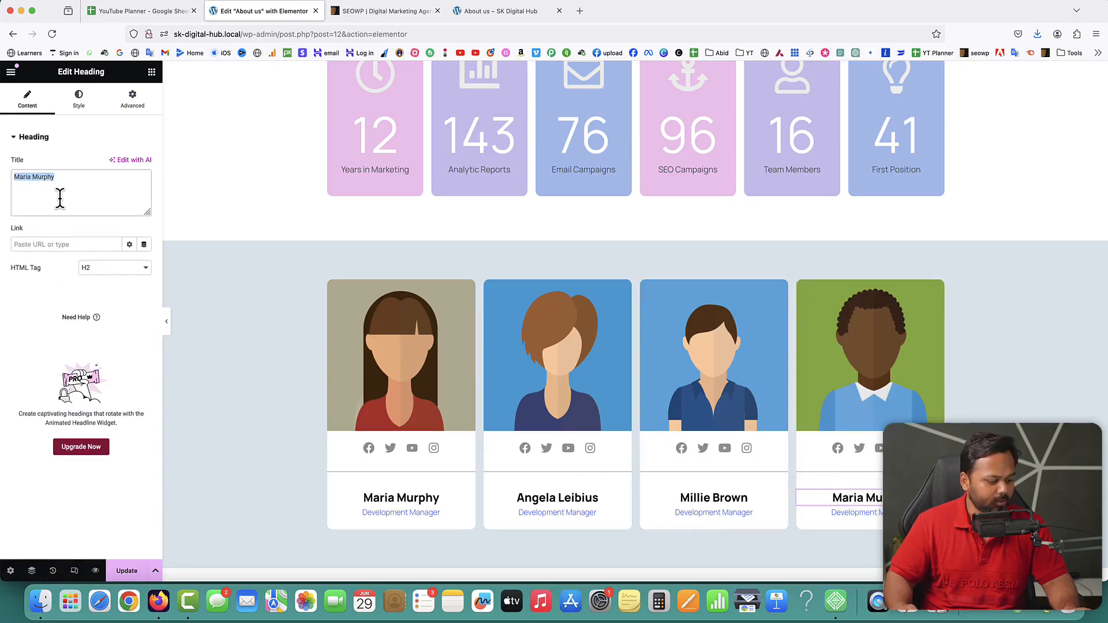
key("super+v")
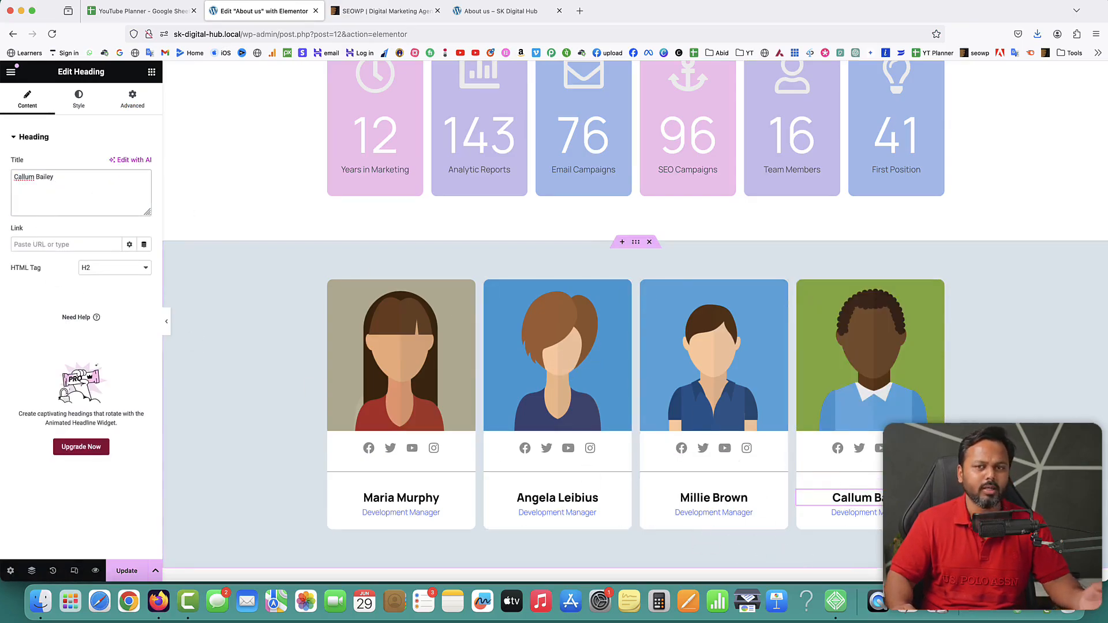
Save the page changes and reload the live About us page to review it from the hero to the team row.
left_click(127, 571)
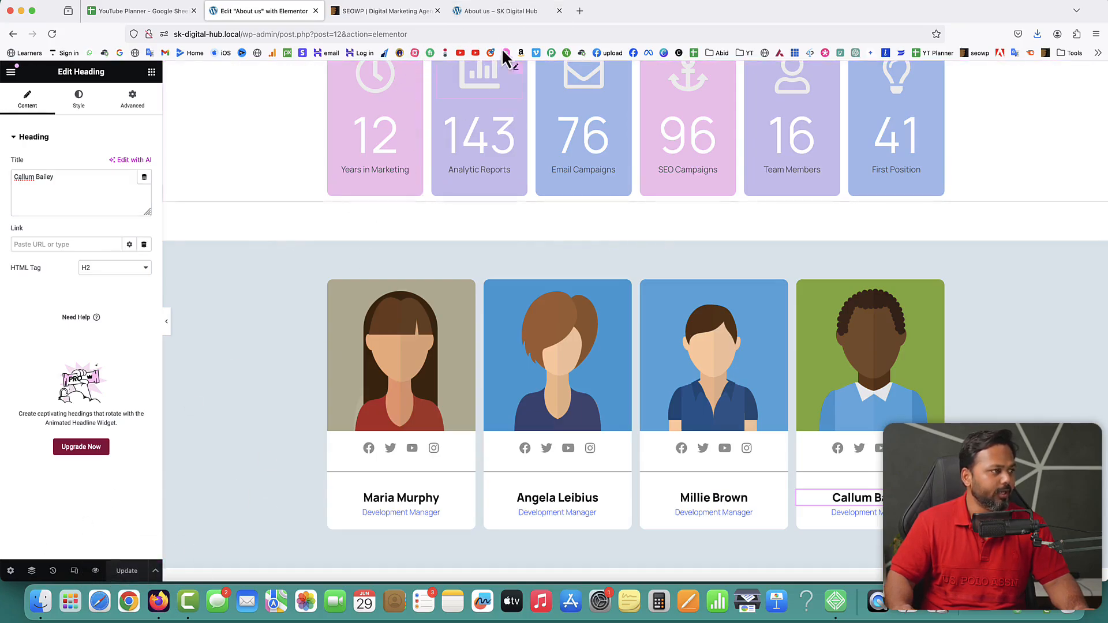
left_click(500, 13)
left_click(52, 34)
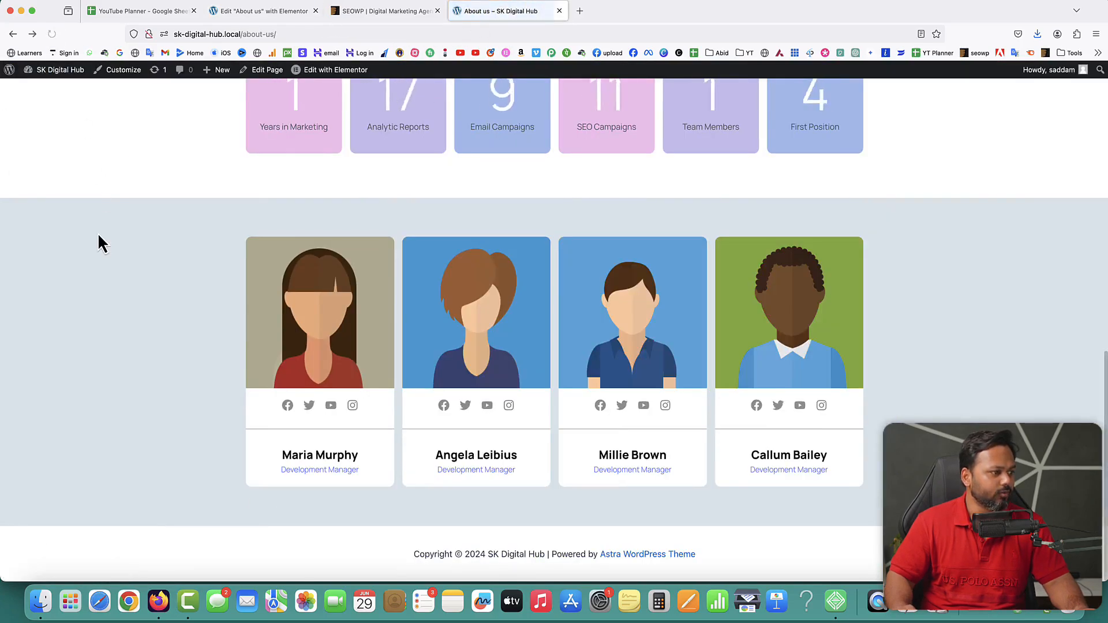
scroll(908, 329, "up", 10)
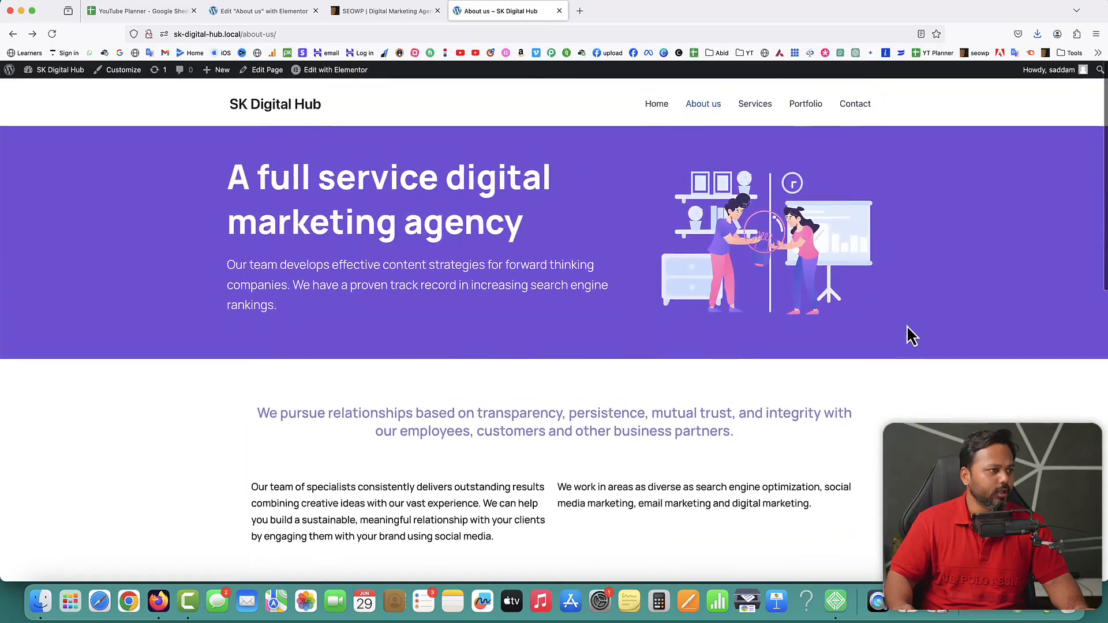
scroll(908, 328, "down", 8)
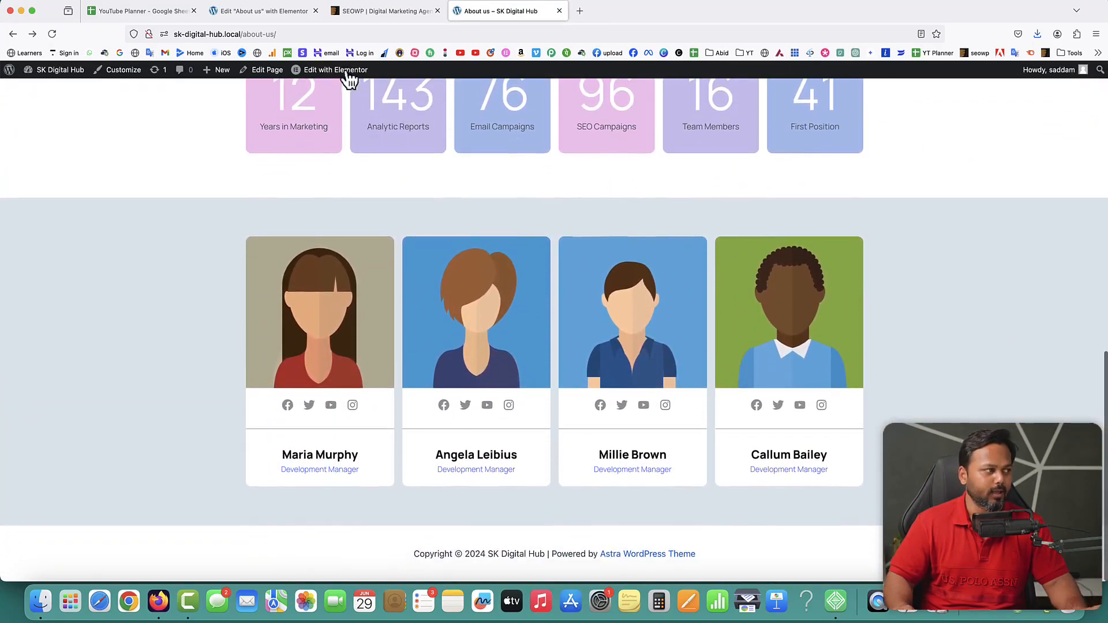
Close the inspector on the SEOWP reference page and examine the sections that follow the team cards.
left_click(245, 10)
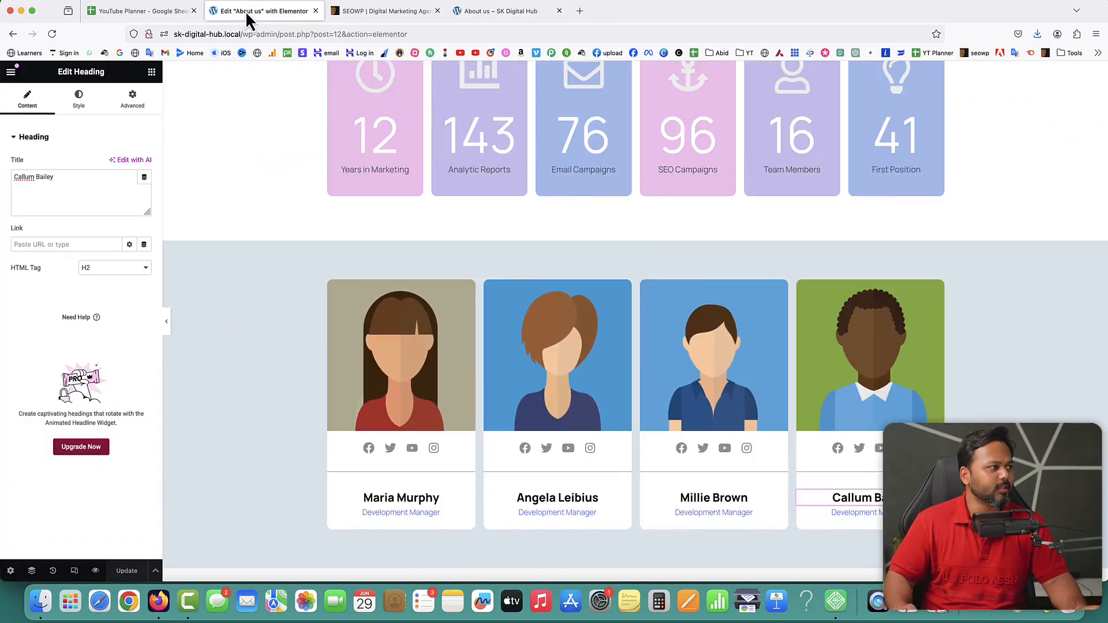
left_click(365, 8)
scroll(872, 300, "down", 10)
scroll(554, 217, "down", 8)
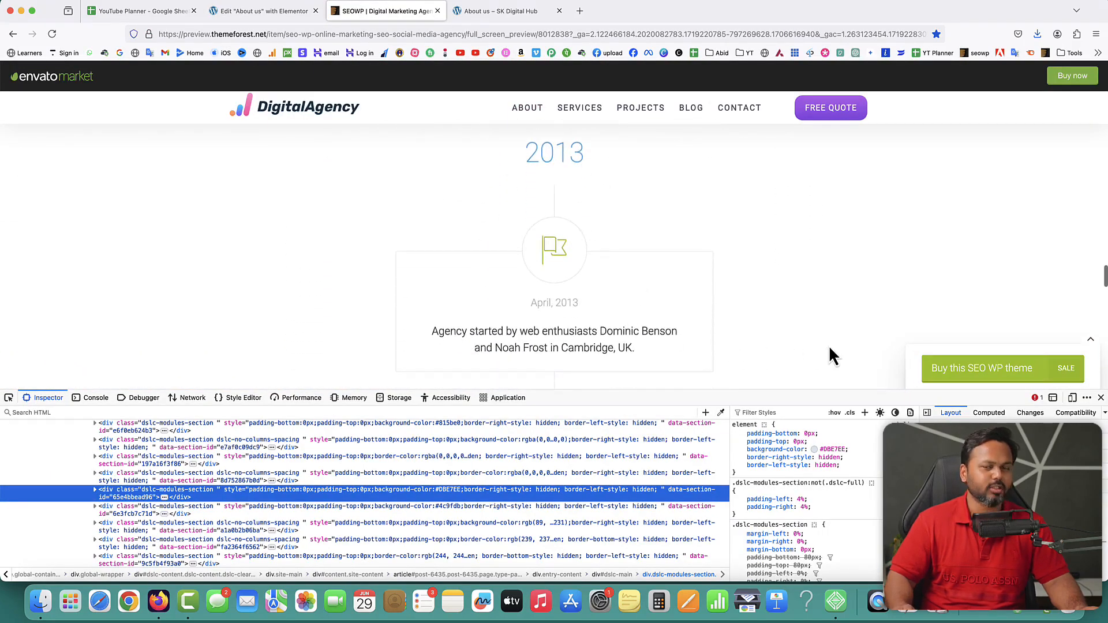
left_click(1101, 400)
scroll(777, 306, "up", 6)
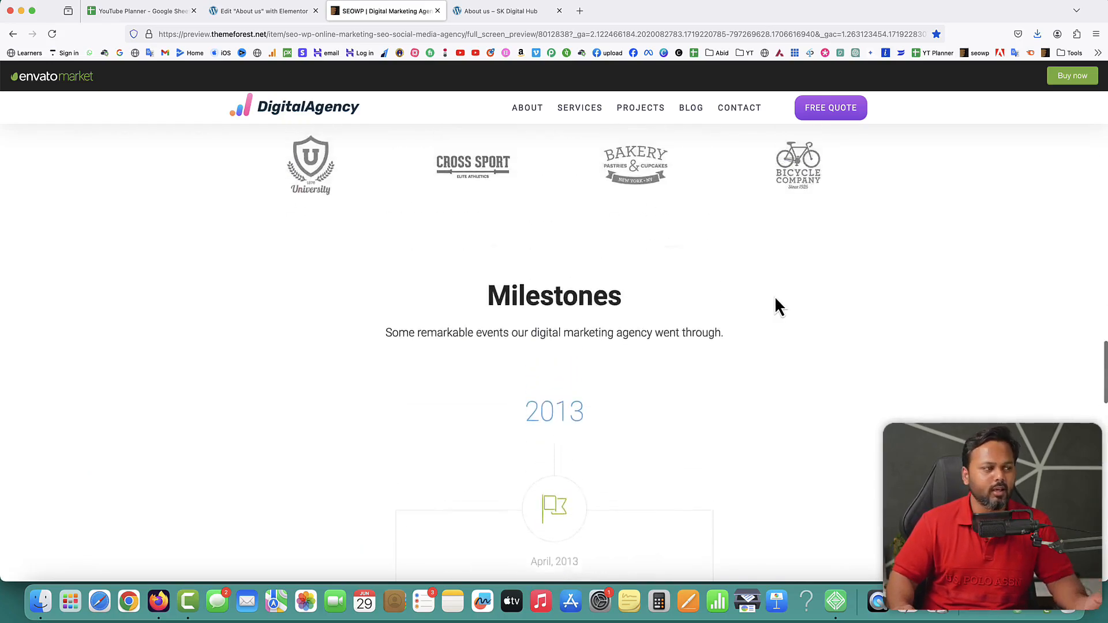
scroll(776, 306, "up", 10)
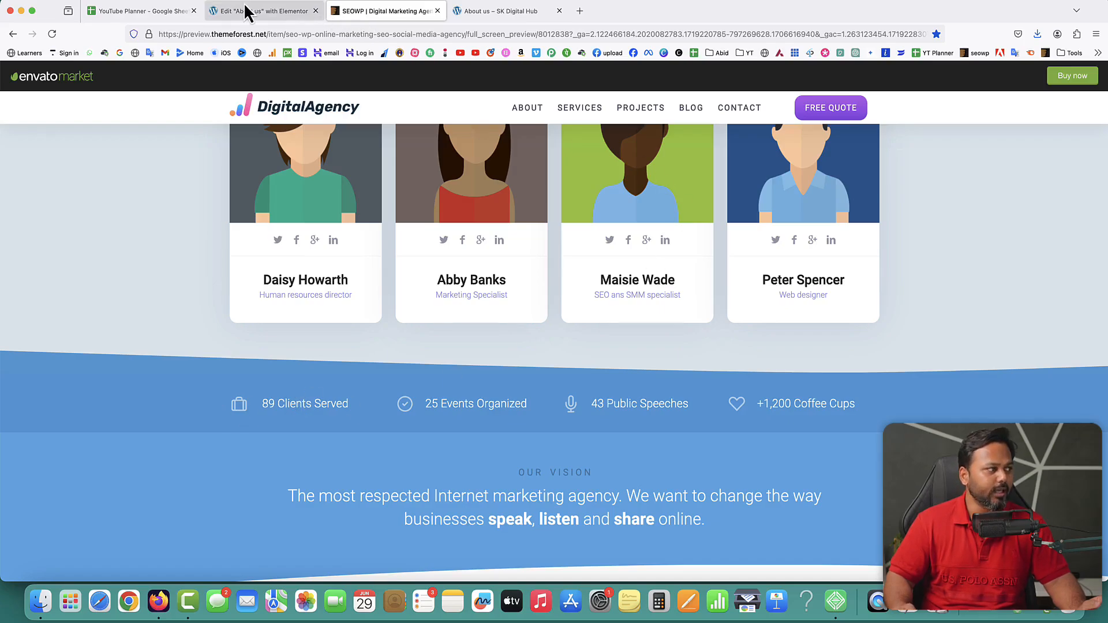
Add a four-column container below the team section, matching the four-item statistics strip on the reference page.
left_click(246, 12)
scroll(936, 326, "down", 5)
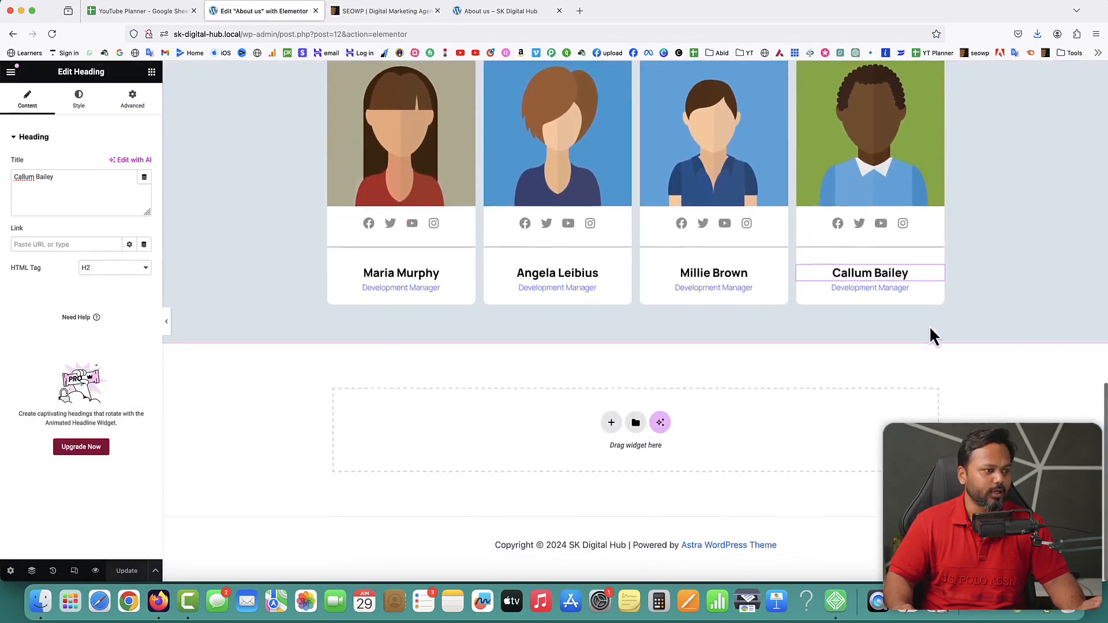
left_click(609, 422)
left_click(601, 464)
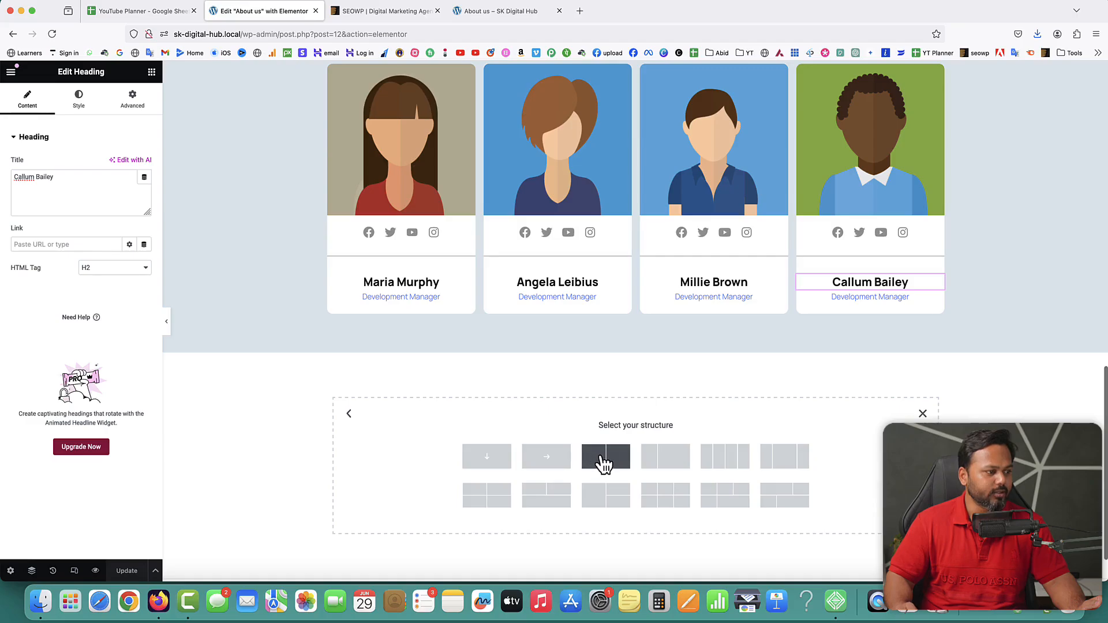
left_click(407, 13)
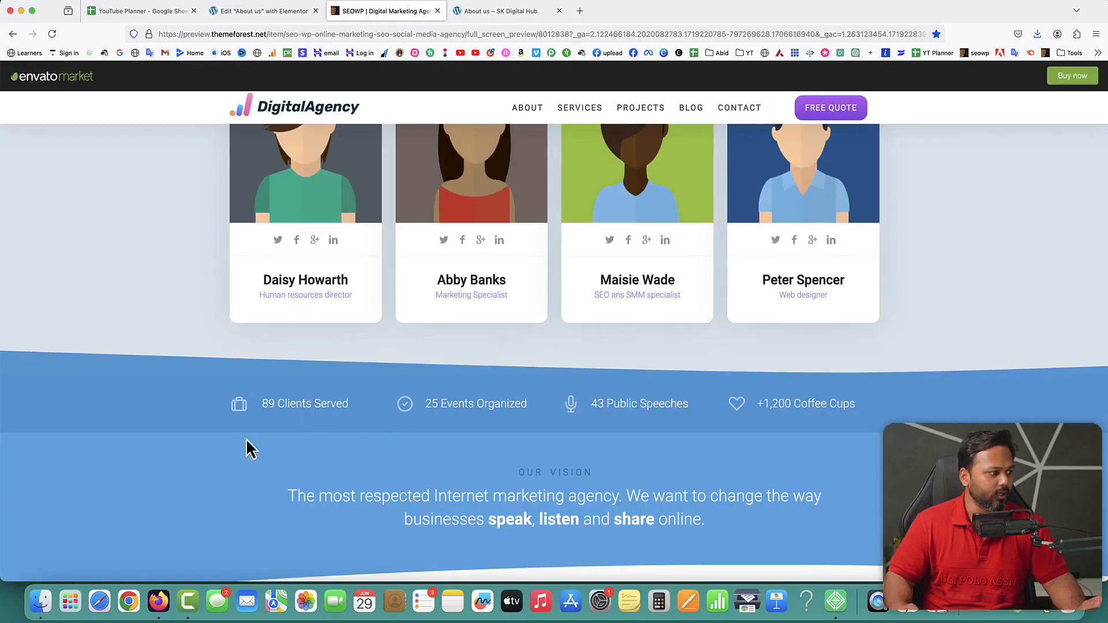
left_click(266, 11)
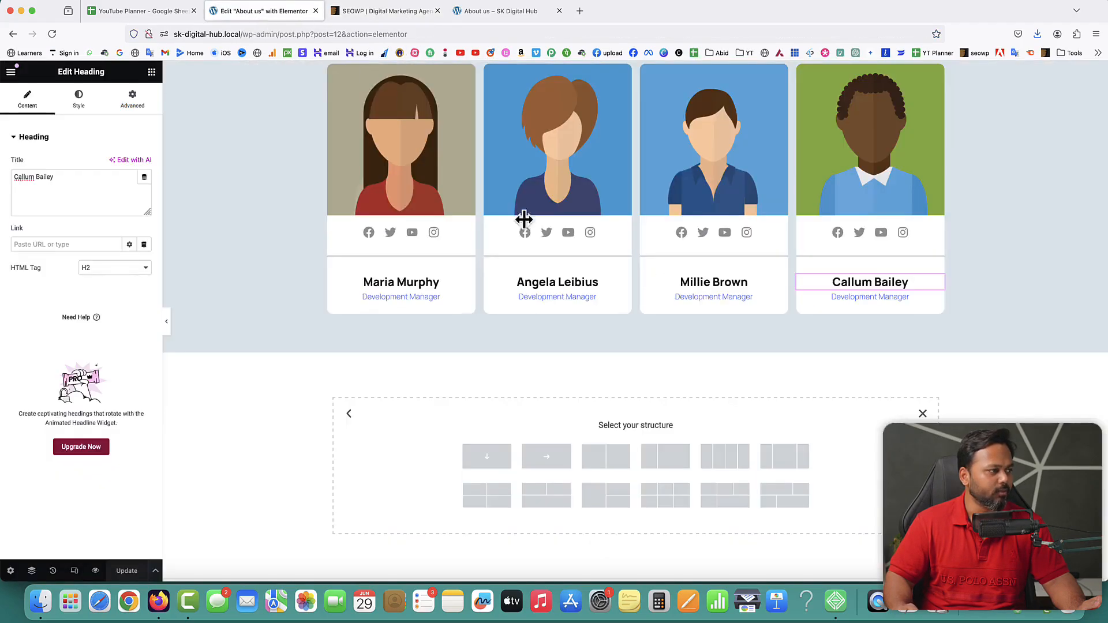
left_click(721, 460)
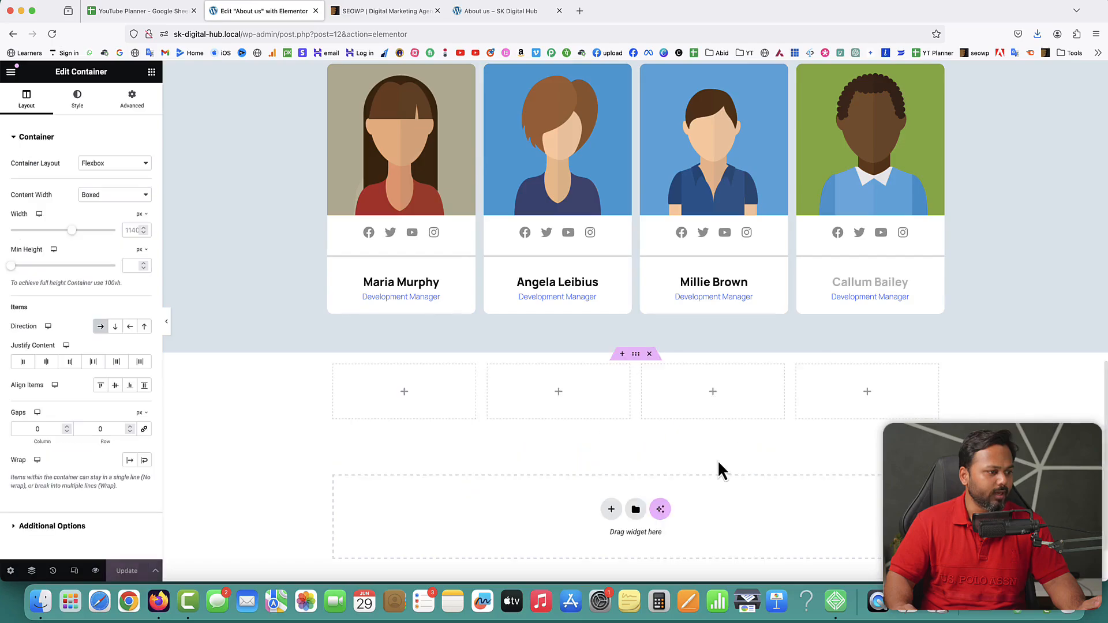
Insert an Icon List widget in the new container's first column and delete its second and third items.
left_click(405, 398)
left_click(37, 121)
type("icon")
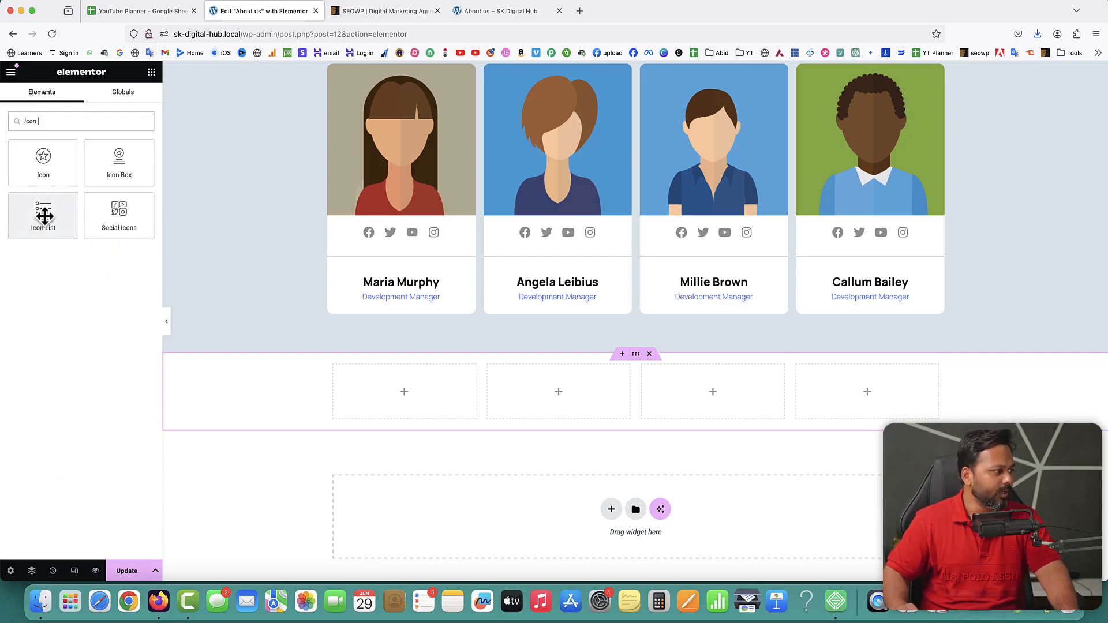
left_click_drag(35, 211, 375, 389)
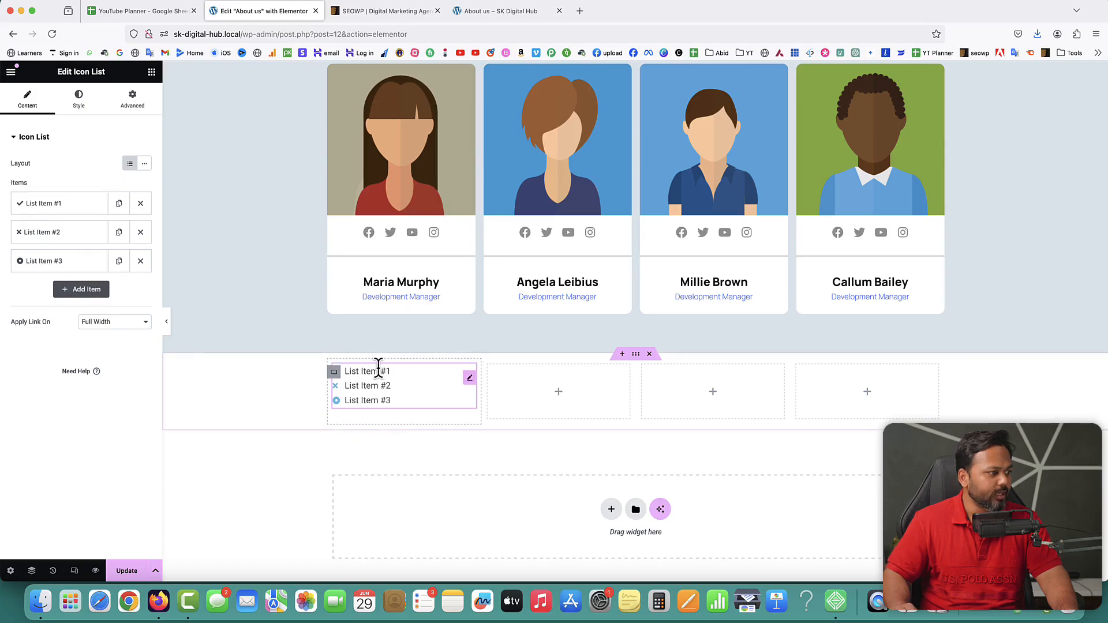
left_click(141, 232)
left_click(140, 232)
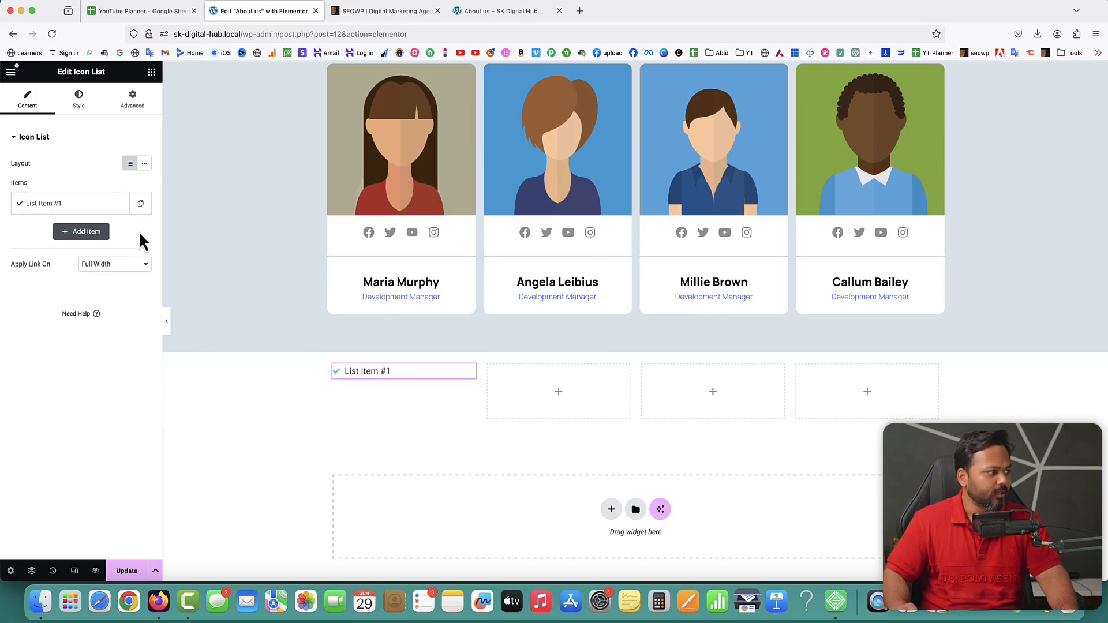
Change the remaining list item's icon to the plain briefcase from the icon library, matching the reference page.
left_click(72, 206)
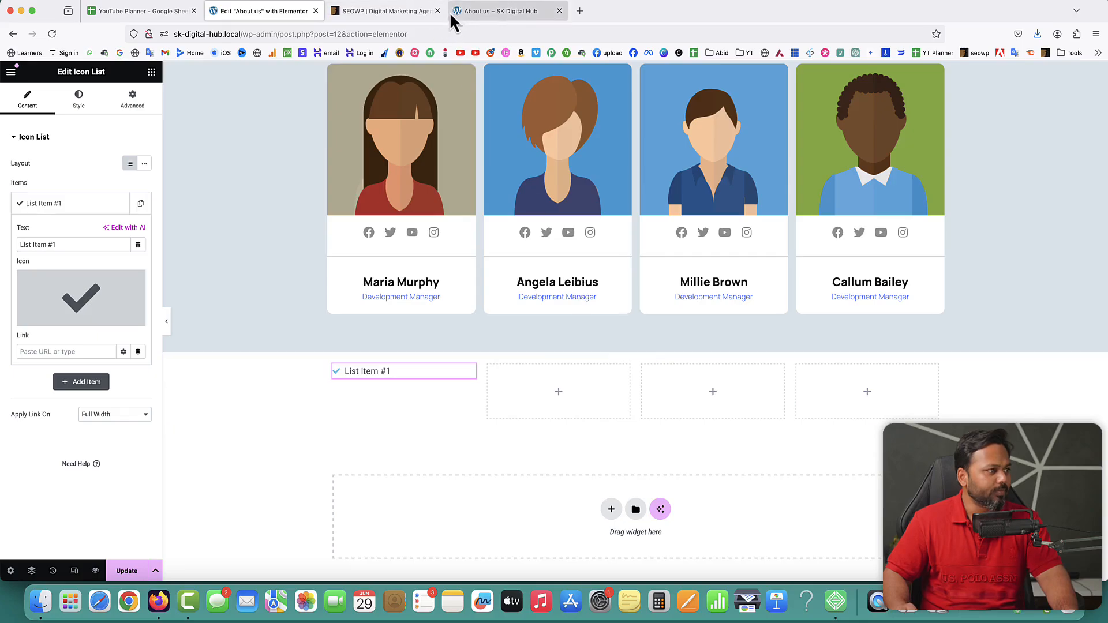
left_click(394, 22)
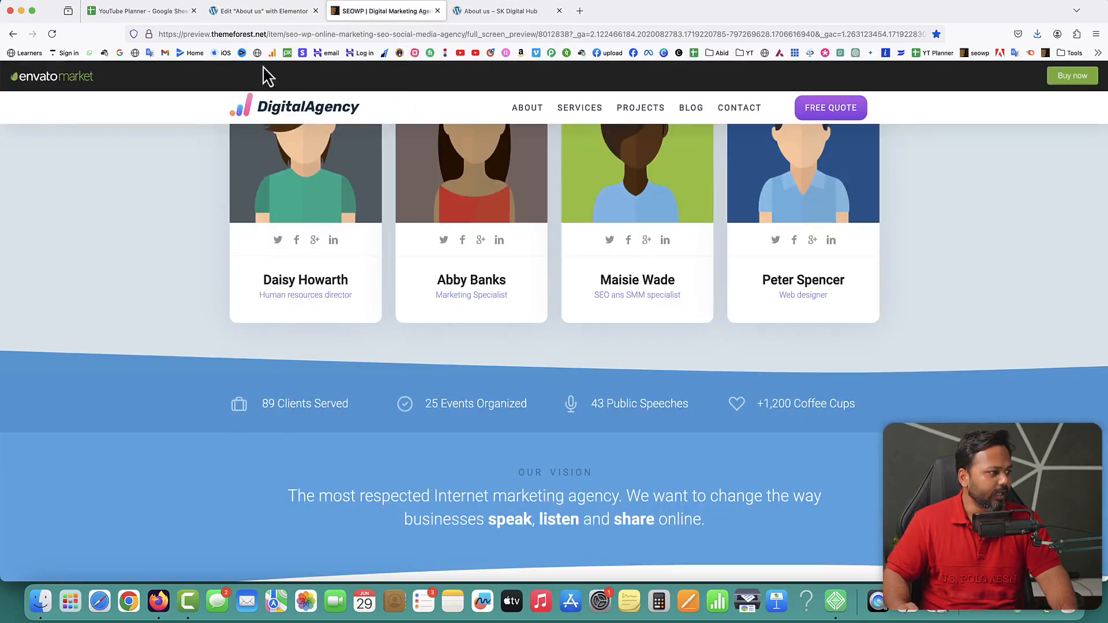
left_click(248, 13)
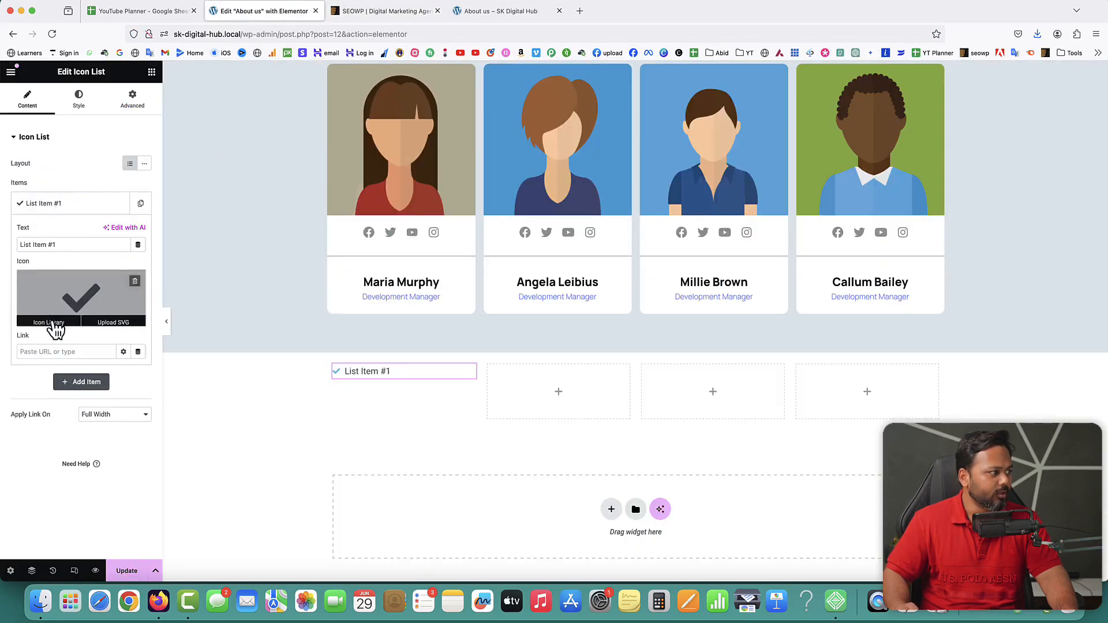
left_click(49, 318)
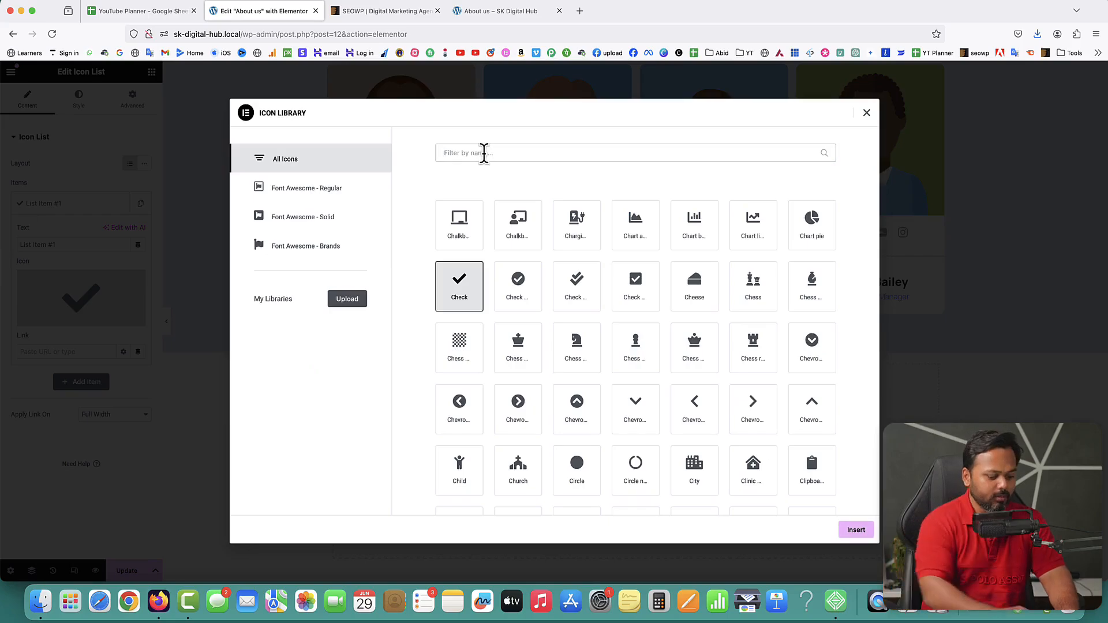
type("brie")
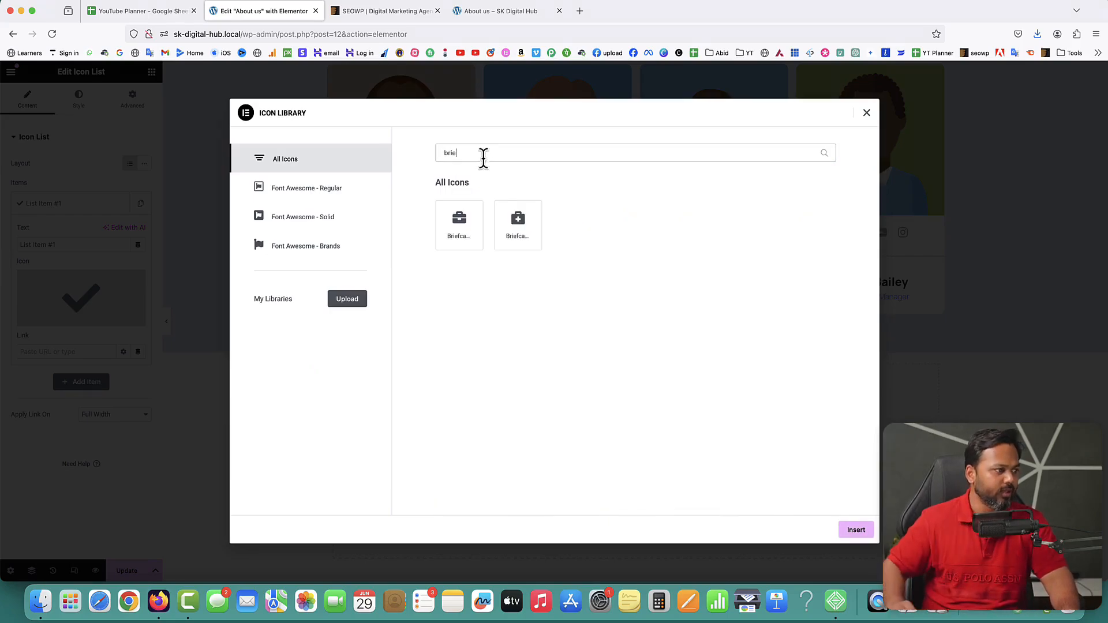
left_click(460, 226)
left_click(856, 531)
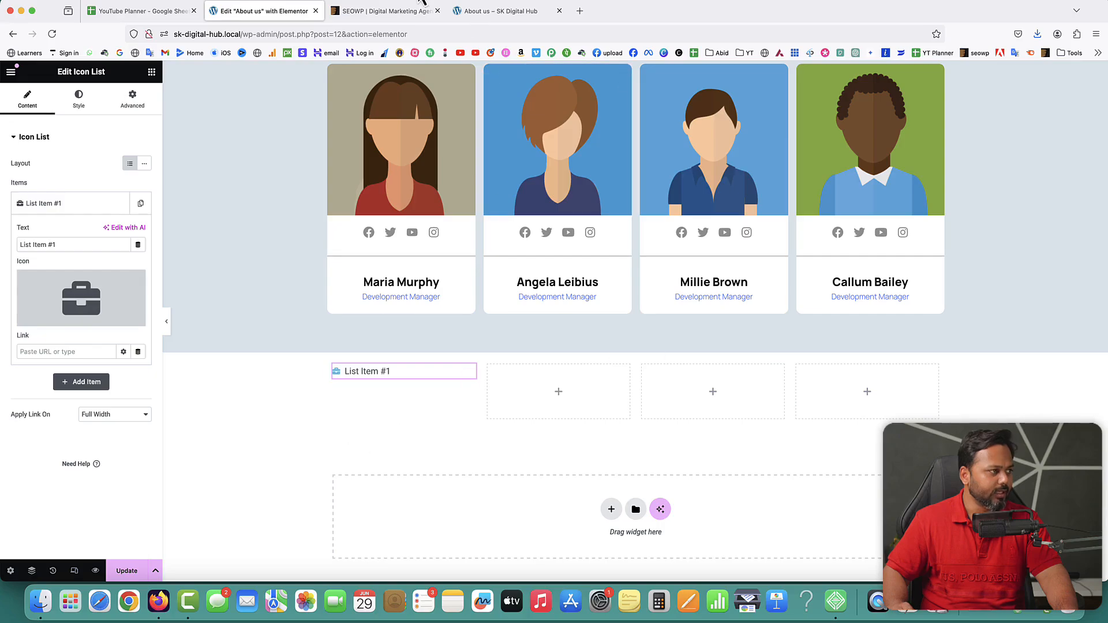
Replace the list item's text with "89 Clients Served" copied from the SEOWP reference page.
left_click(387, 11)
left_click_drag(266, 404, 347, 404)
key("super+c")
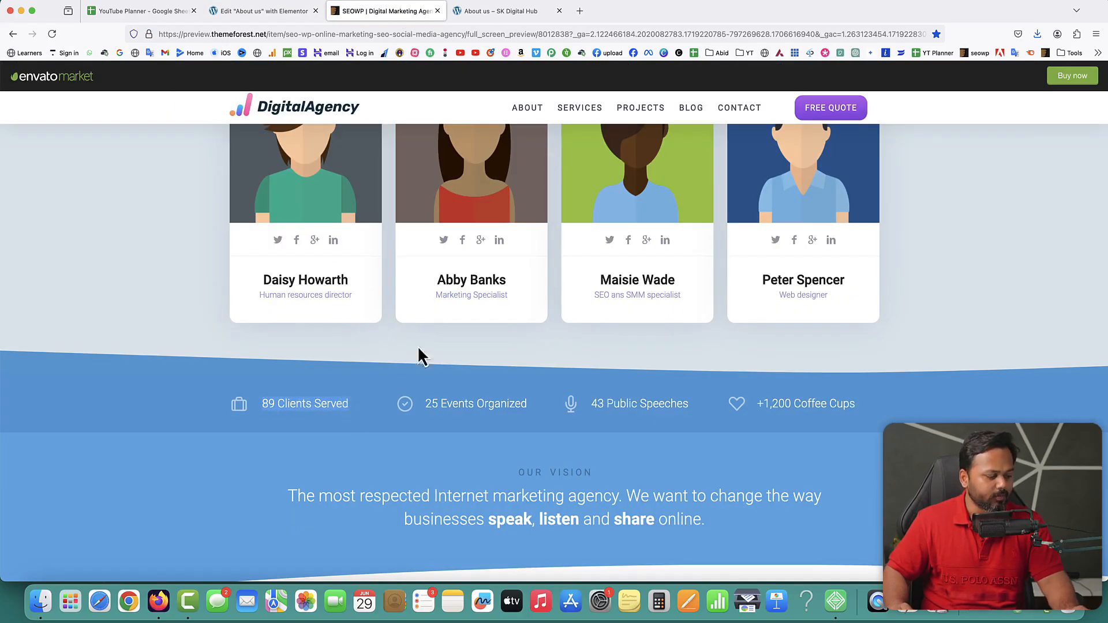
left_click(252, 11)
left_click_drag(64, 245, 24, 243)
key("super+v")
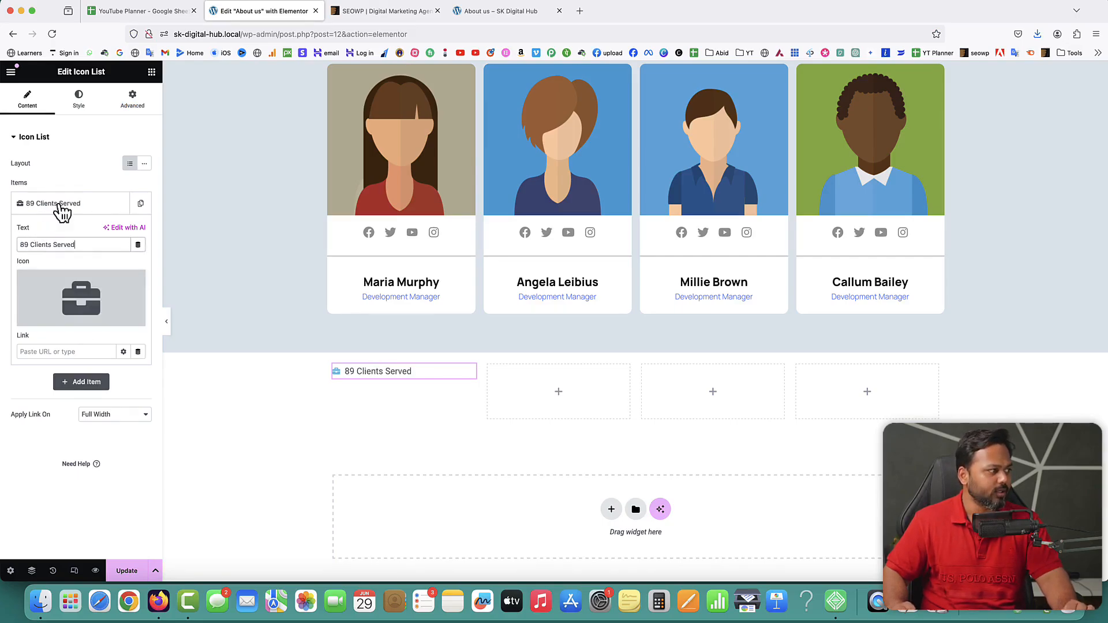
Open the icon list's style settings and compare them with the first item of the reference statistics strip.
left_click(79, 98)
left_click(401, 13)
left_click(262, 418)
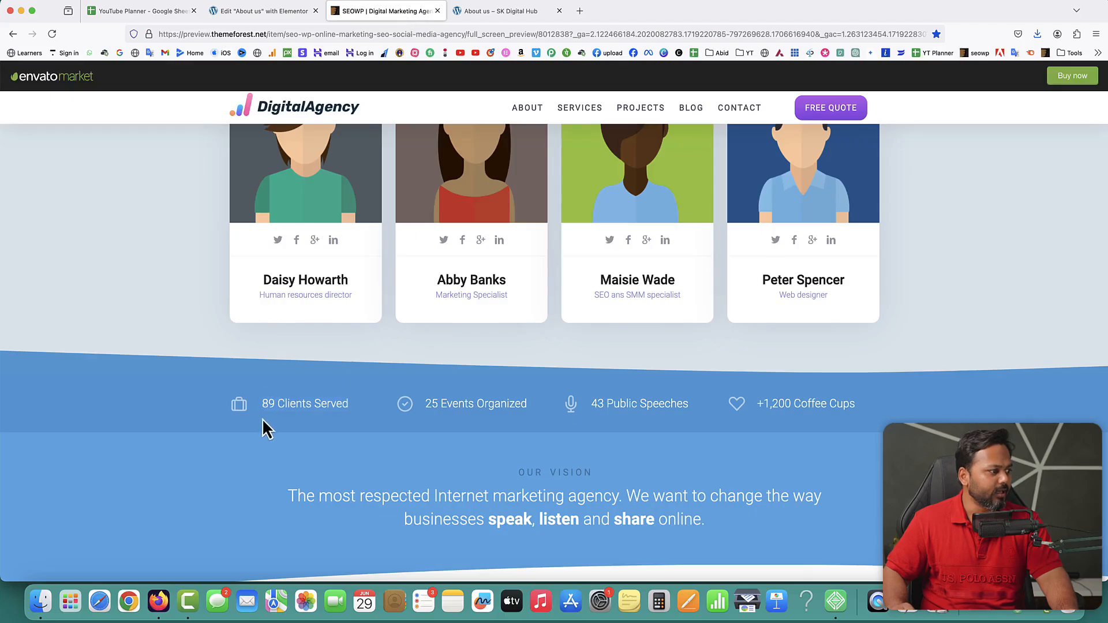
left_click(268, 12)
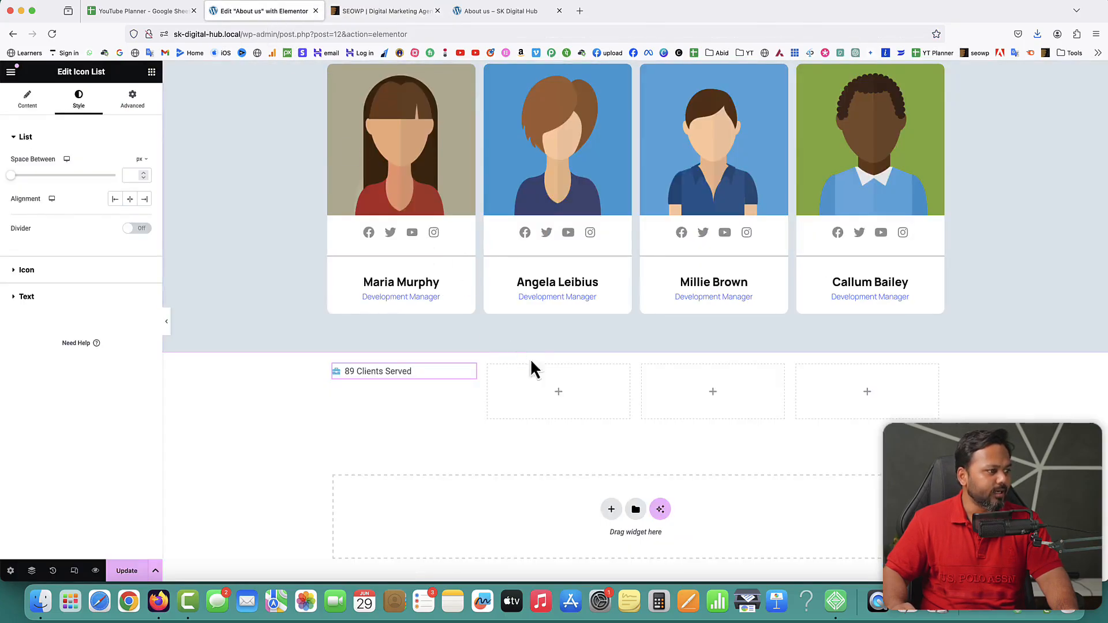
Sample the blue background colour of the statistics strip on the SEOWP reference page using the browser inspector.
right_click(637, 355)
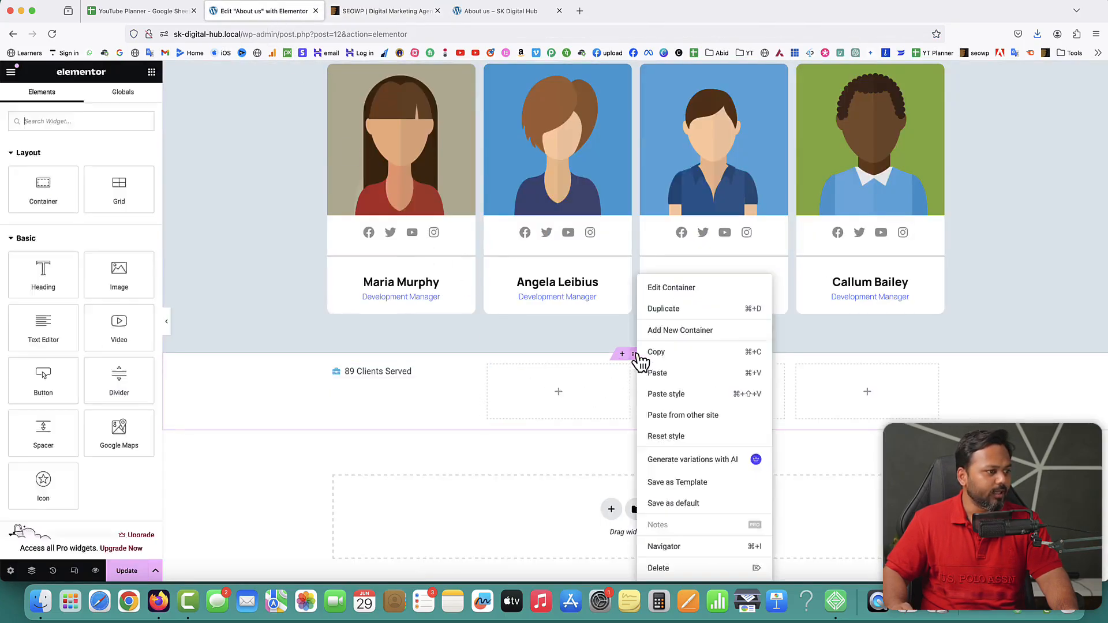
left_click(661, 293)
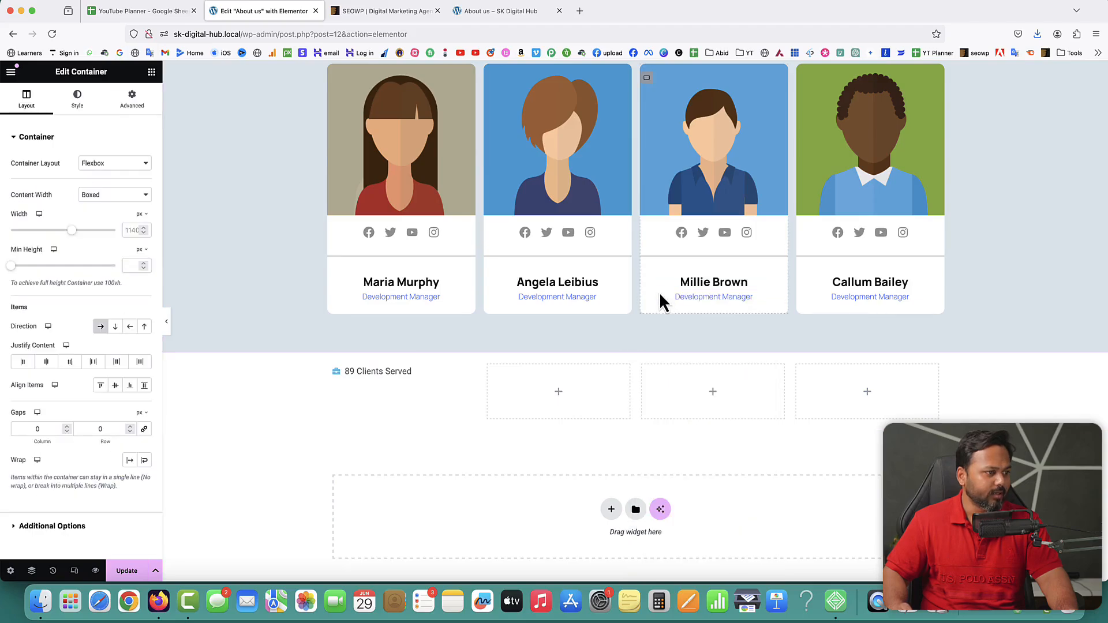
left_click(401, 10)
right_click(147, 385)
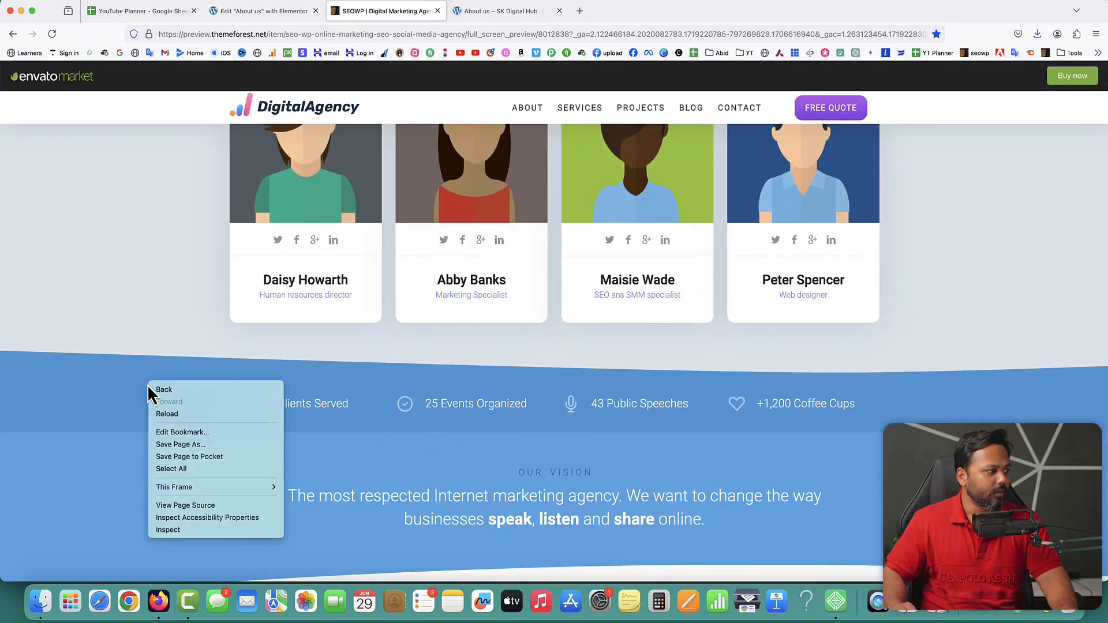
left_click(178, 531)
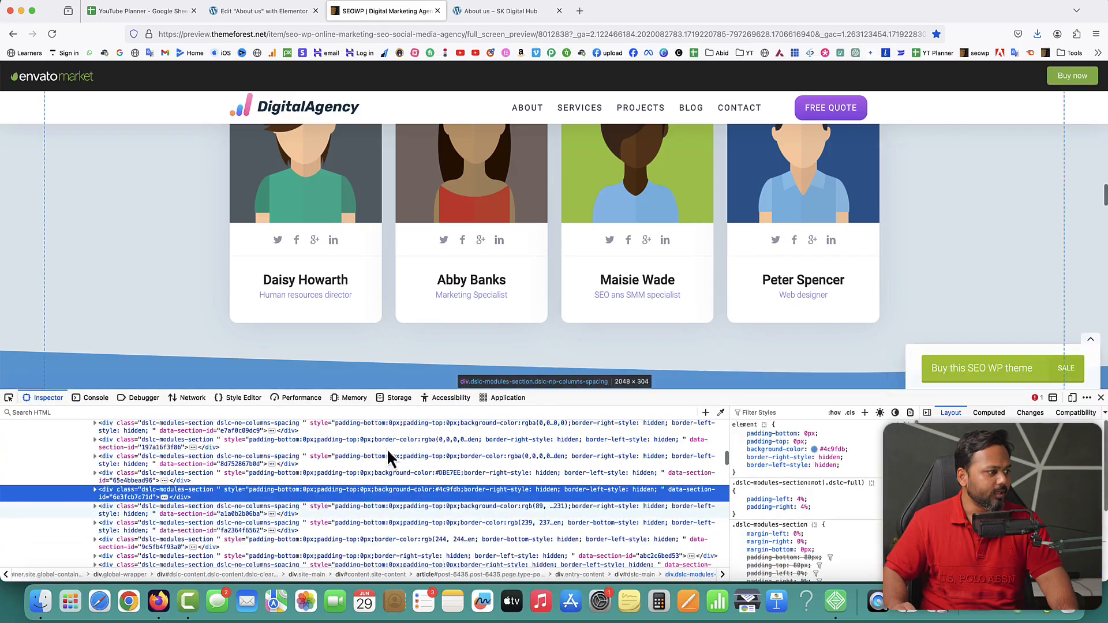
left_click(721, 413)
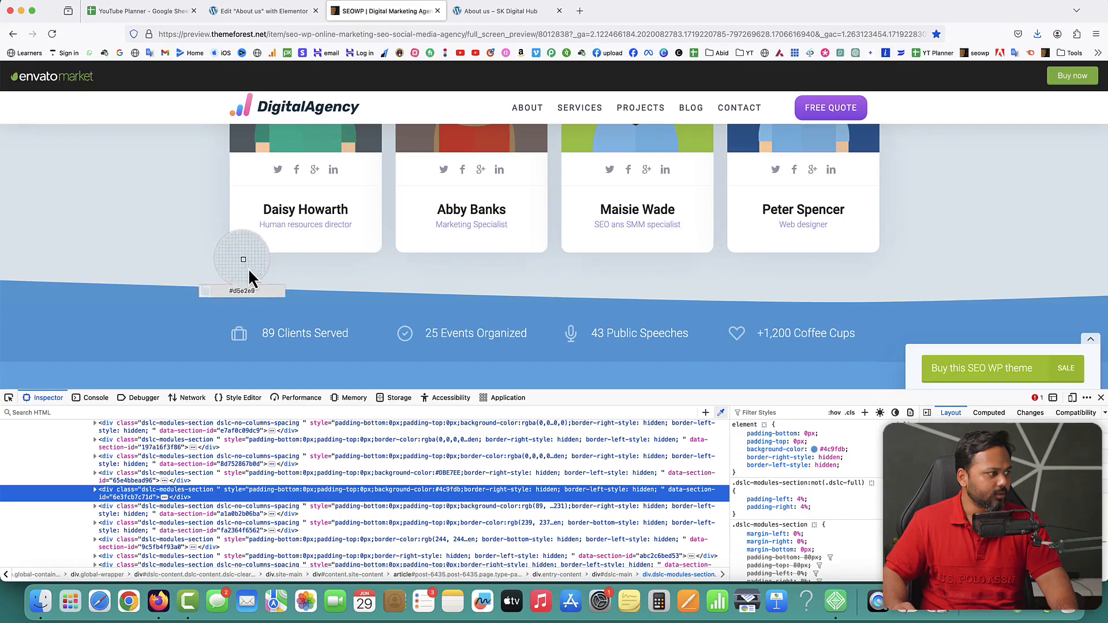
Set the background colour of the statistics strip's container in the Elementor page to #4c9fdb.
left_click(260, 11)
left_click(80, 99)
left_click(144, 211)
type("#4c9fdb")
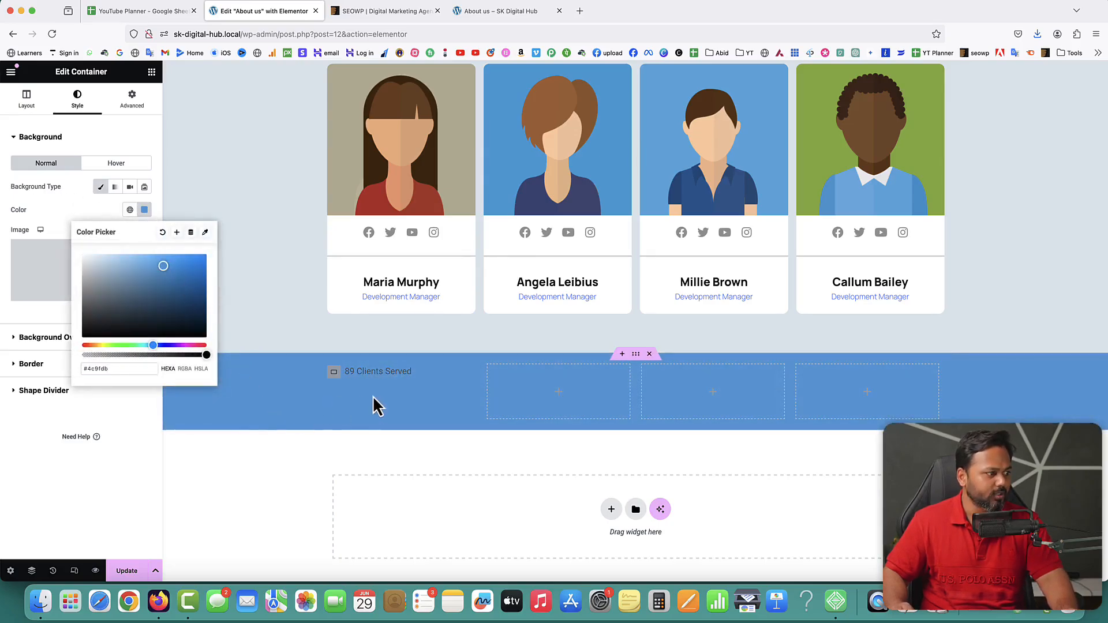
left_click(262, 400)
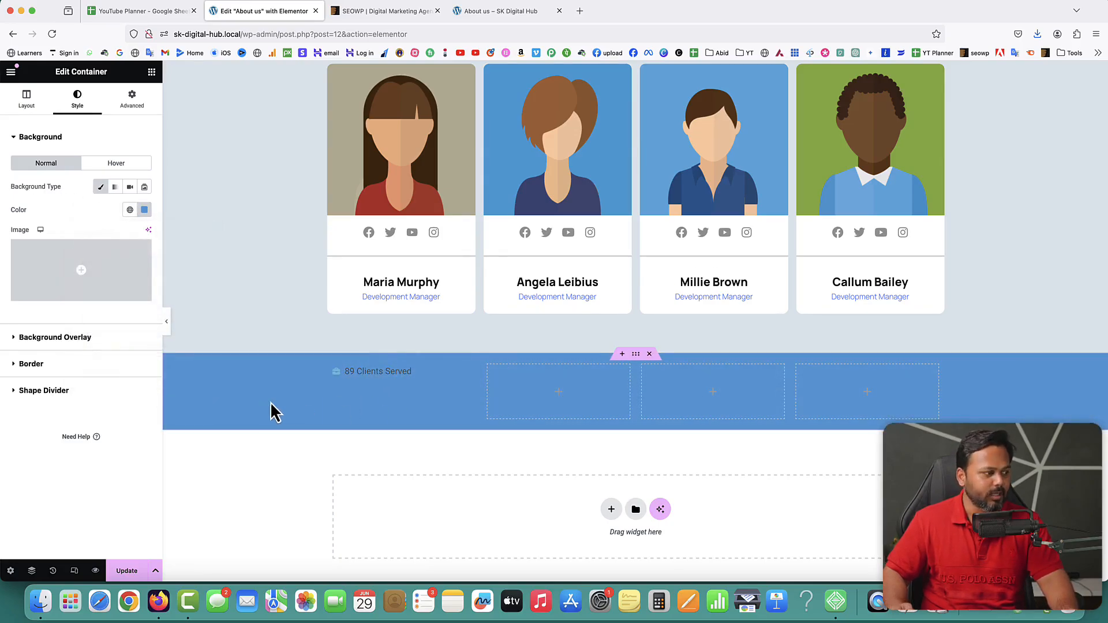
Change the icon colour of the "89 Clients Served" icon list to a very light grey.
right_click(470, 382)
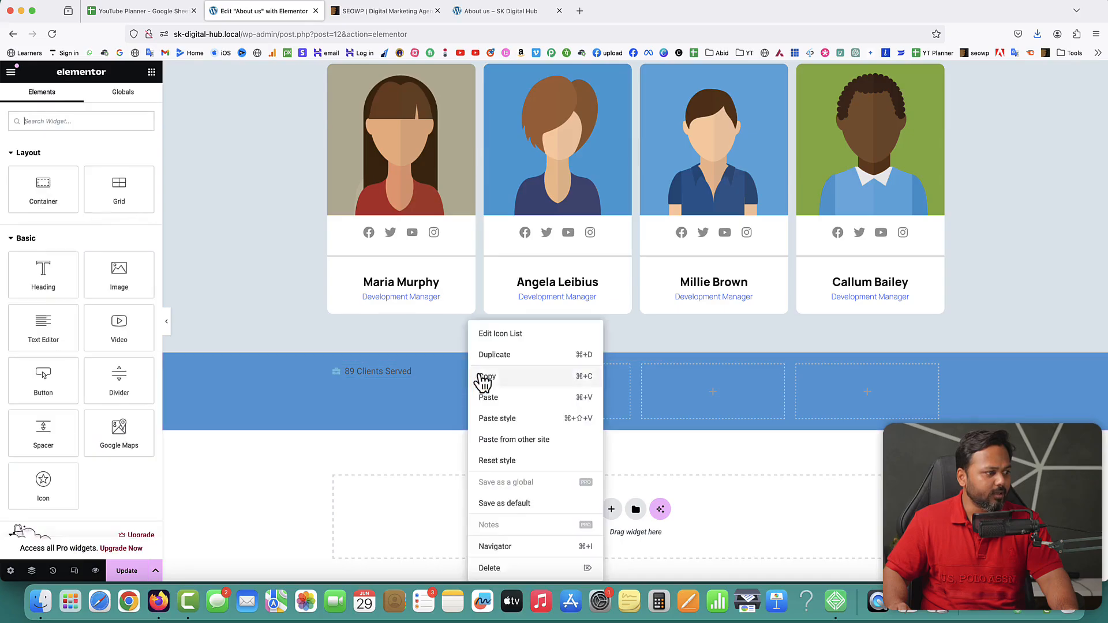
left_click(491, 334)
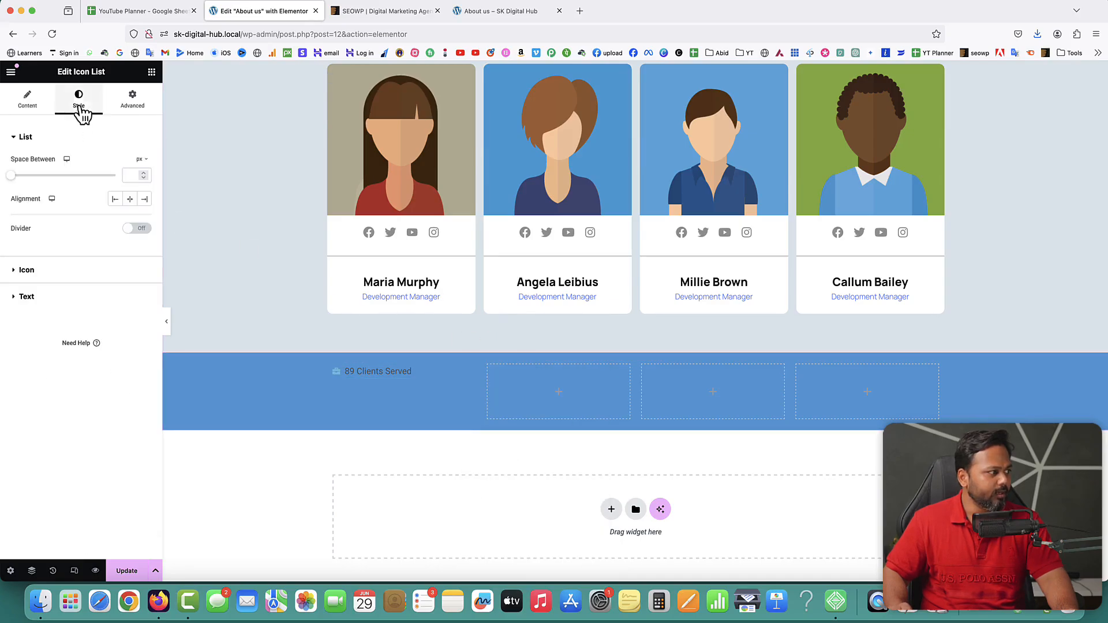
left_click(26, 271)
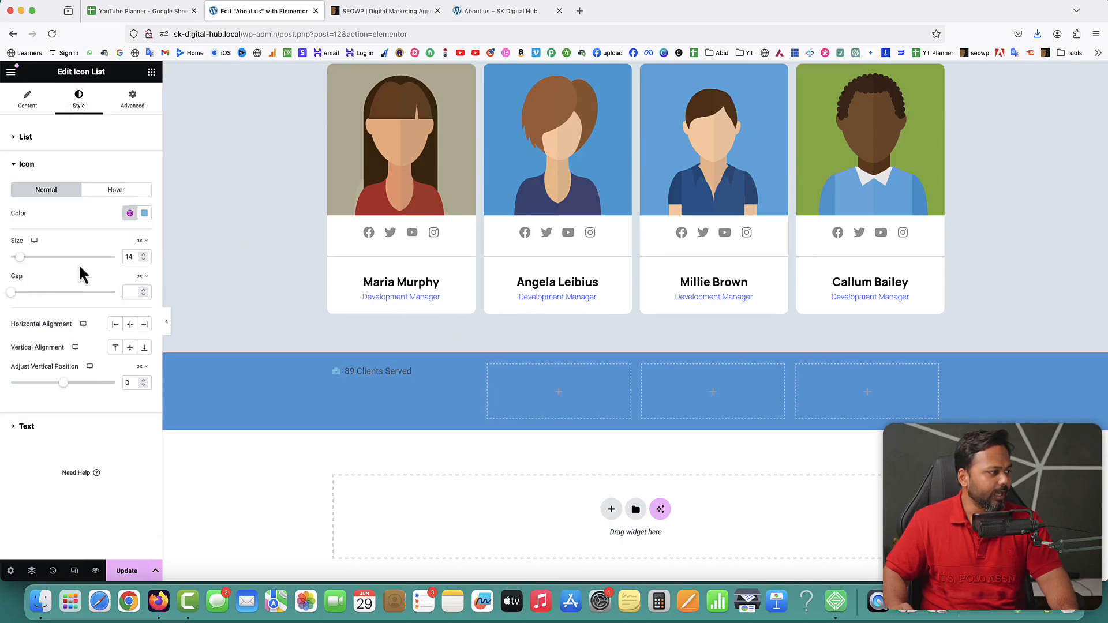
left_click(144, 213)
left_click_drag(116, 292, 90, 279)
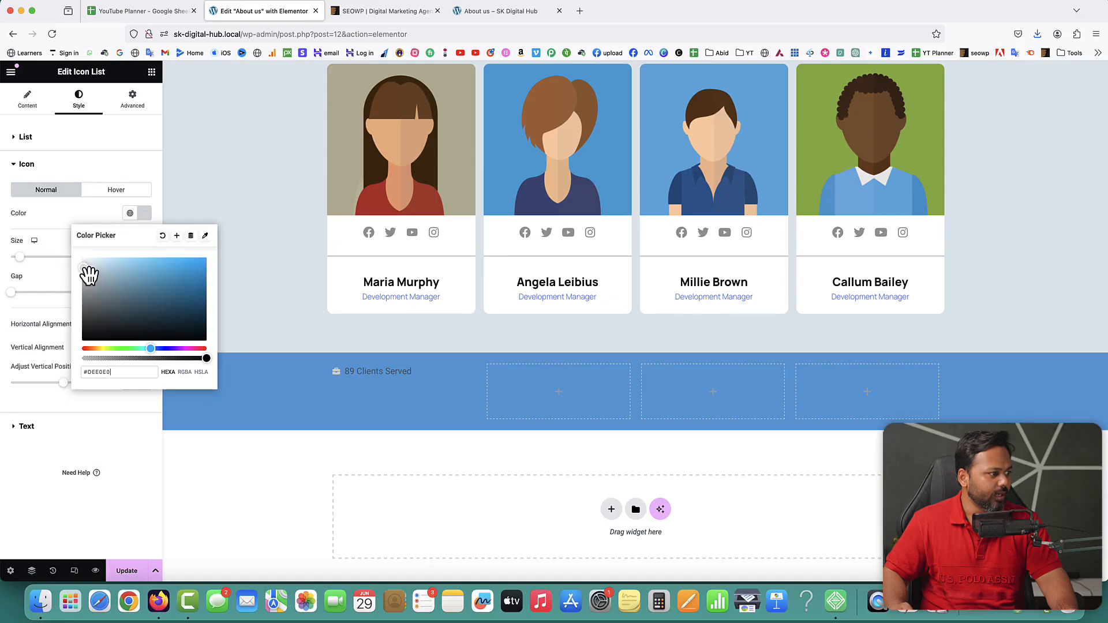
left_click(42, 214)
Set the icon list's text colour to white, #FFFFFF.
left_click(33, 426)
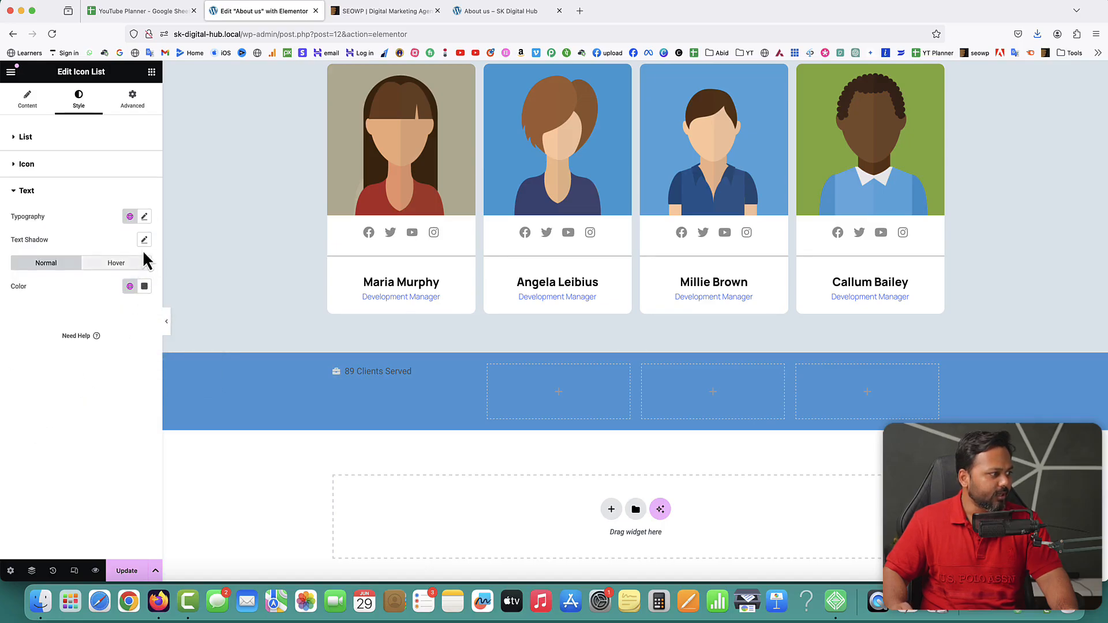
left_click(145, 286)
left_click_drag(134, 354, 71, 318)
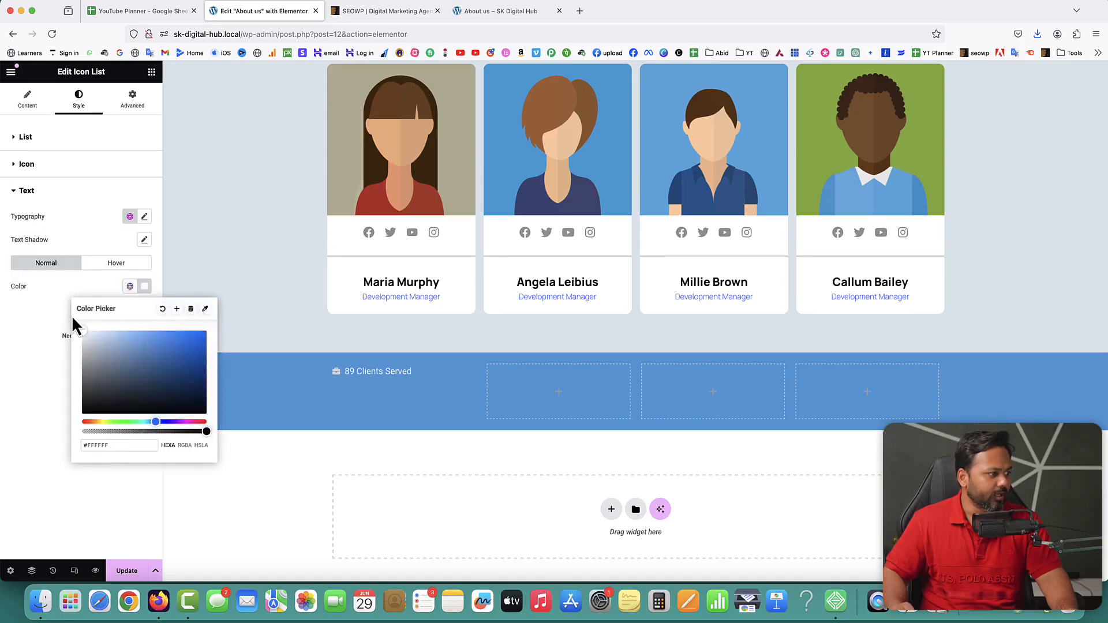
left_click(24, 350)
Set the icon list's text size to 21 px in its typography settings.
left_click(144, 240)
left_click(117, 237)
left_click(144, 217)
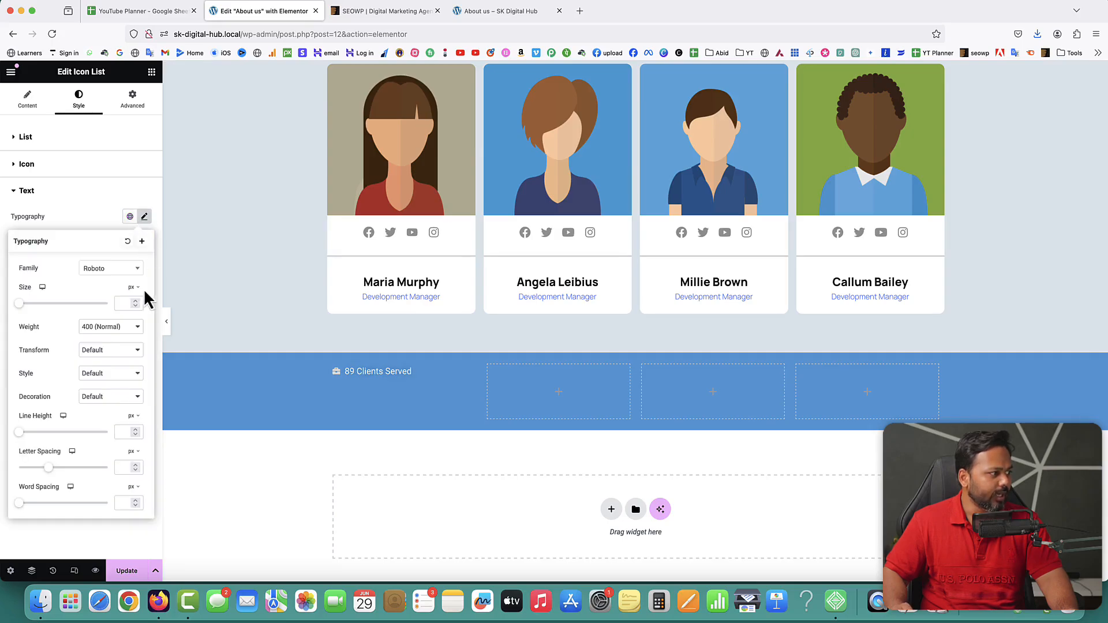
left_click(99, 221)
left_click(130, 240)
left_click(145, 218)
left_click(136, 301)
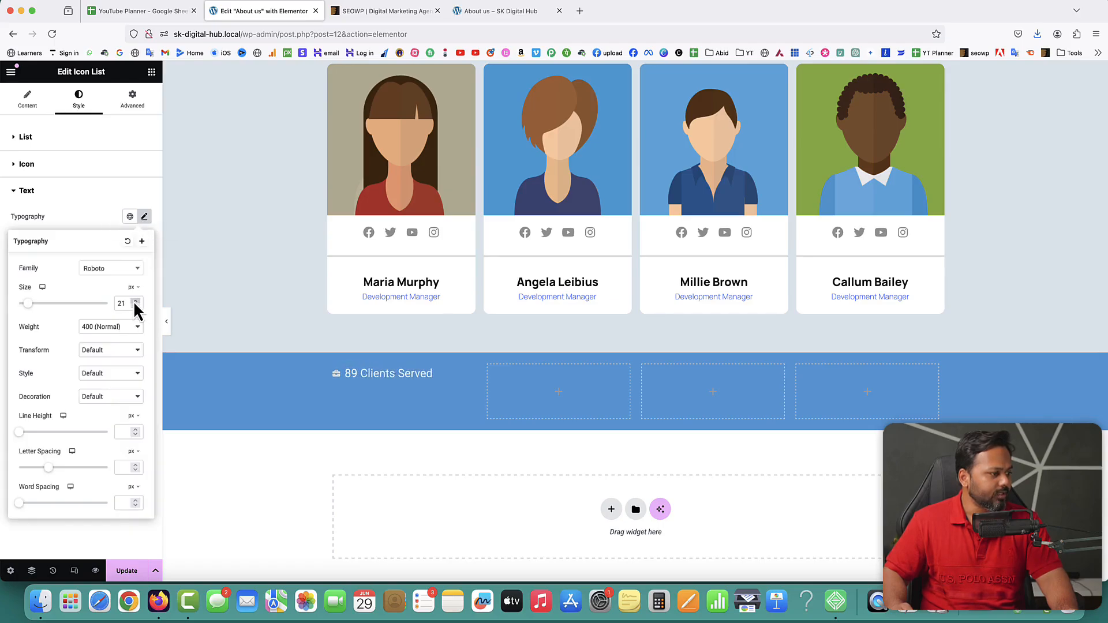
left_click(71, 214)
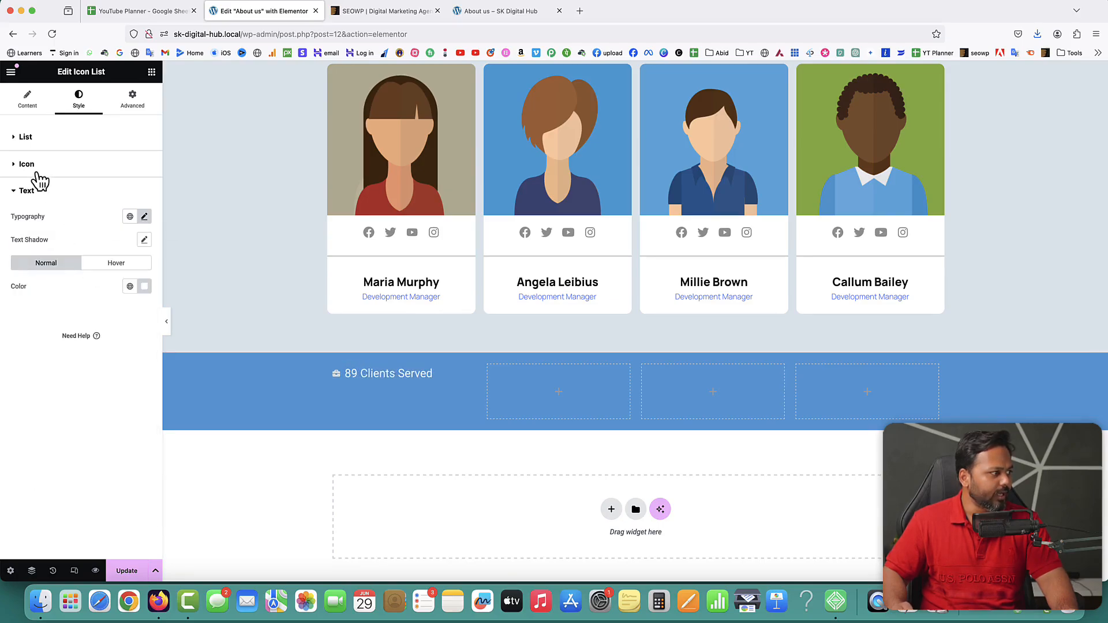
Increase the briefcase icon's size to 23 px.
left_click(29, 167)
left_click(144, 256)
left_click(144, 255)
left_click(143, 256)
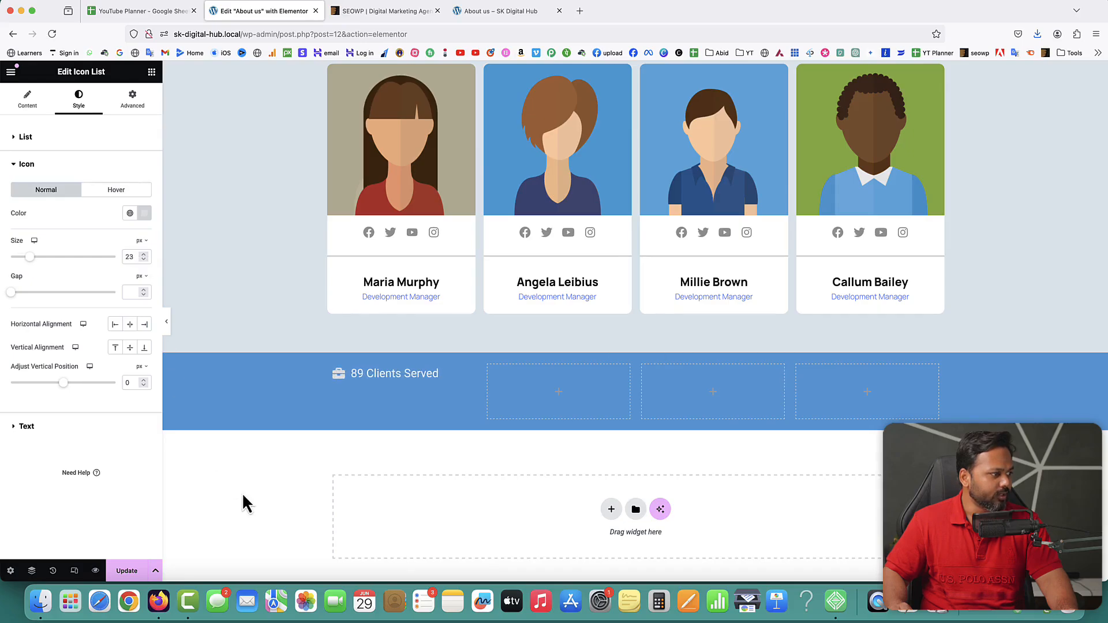
Copy the styled icon list and paste it into the other three columns of the statistics strip.
right_click(388, 372)
left_click(408, 380)
right_click(584, 388)
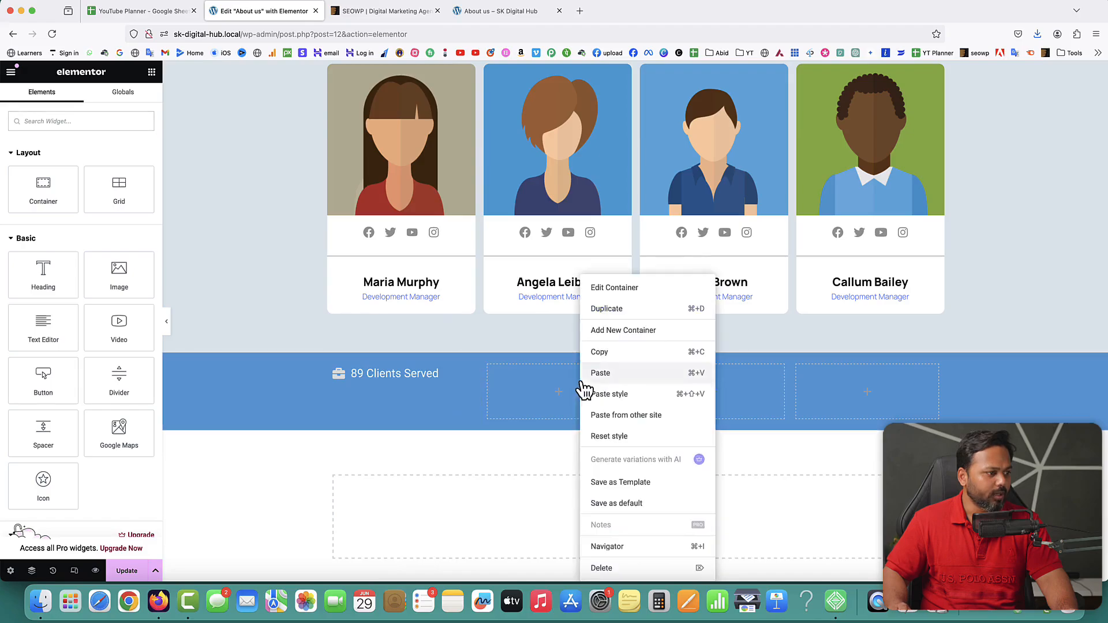
left_click(600, 373)
right_click(681, 388)
left_click(699, 372)
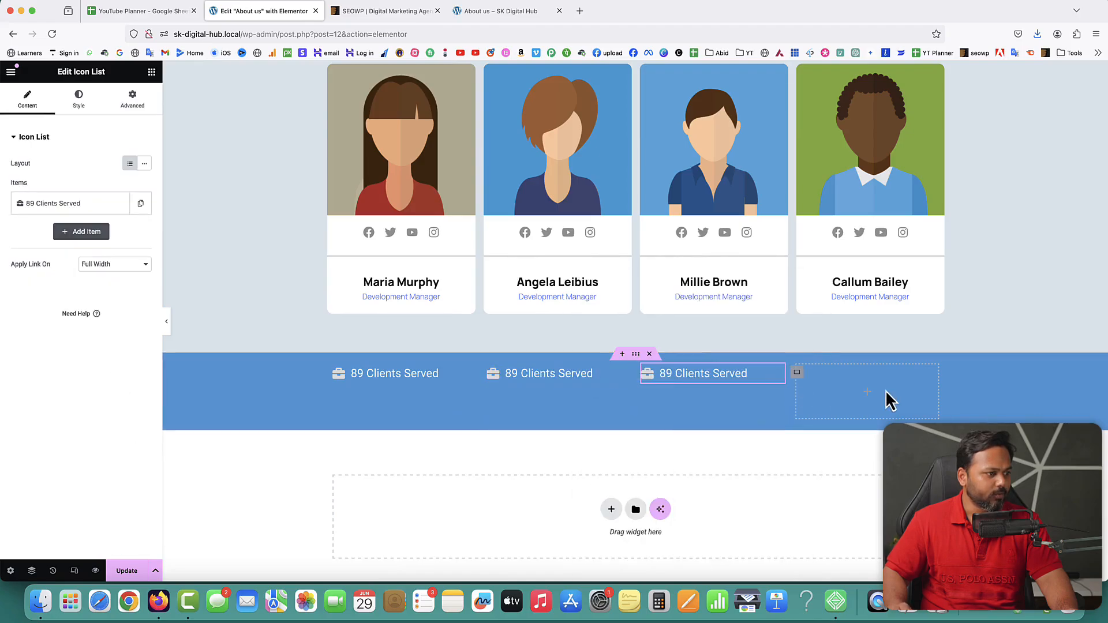
right_click(889, 398)
left_click(903, 371)
Replace the second column's item text with "25 Events Organized" copied from the SEOWP reference page.
left_click(563, 374)
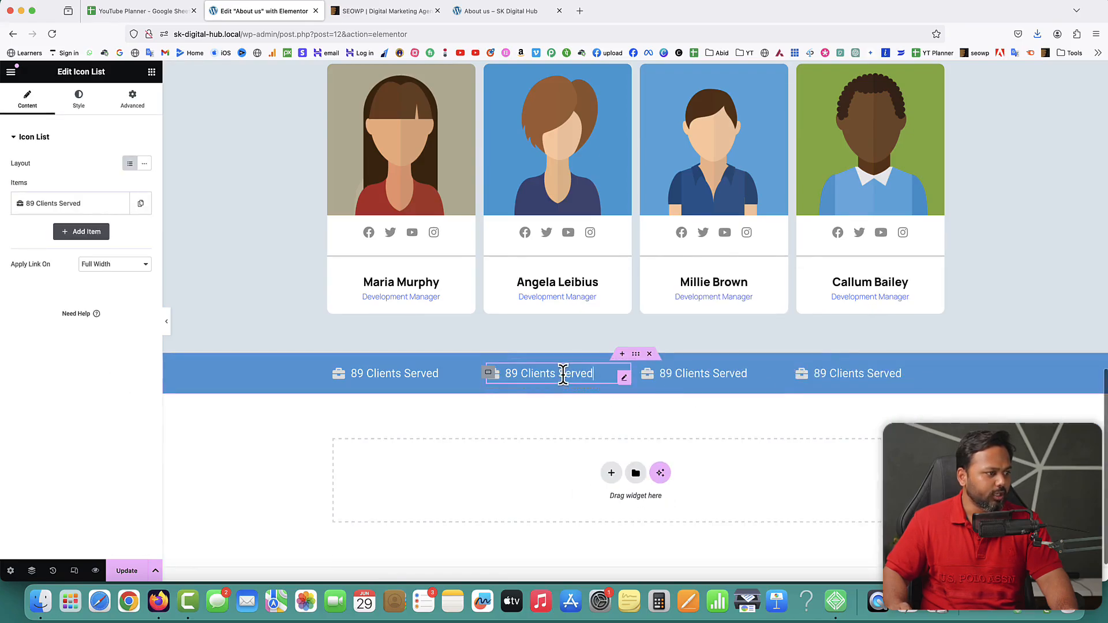
left_click(384, 11)
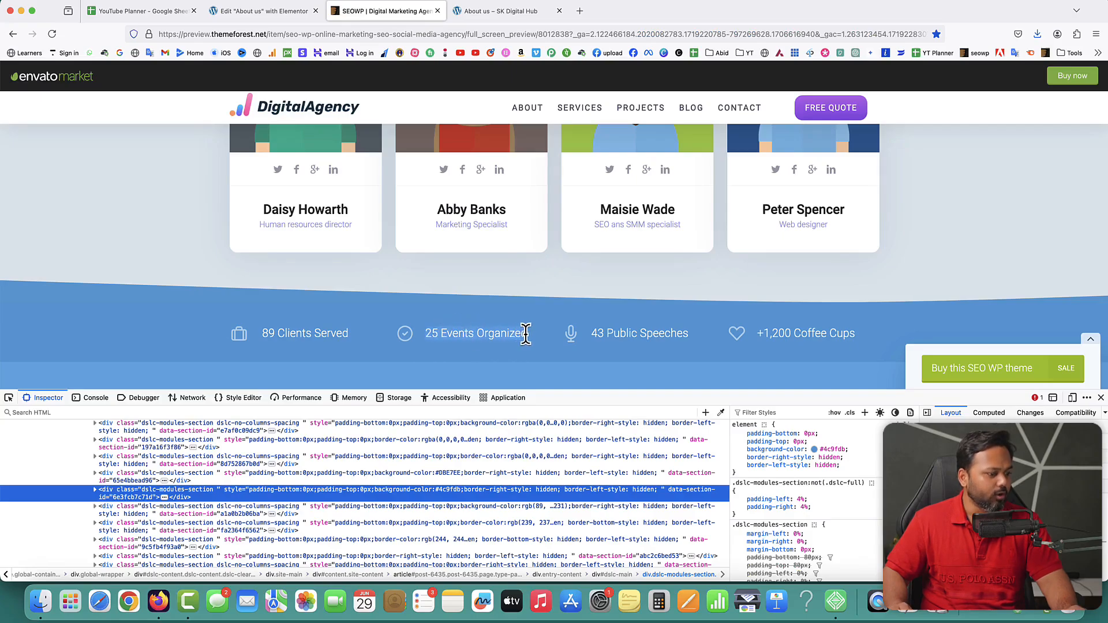
left_click(265, 11)
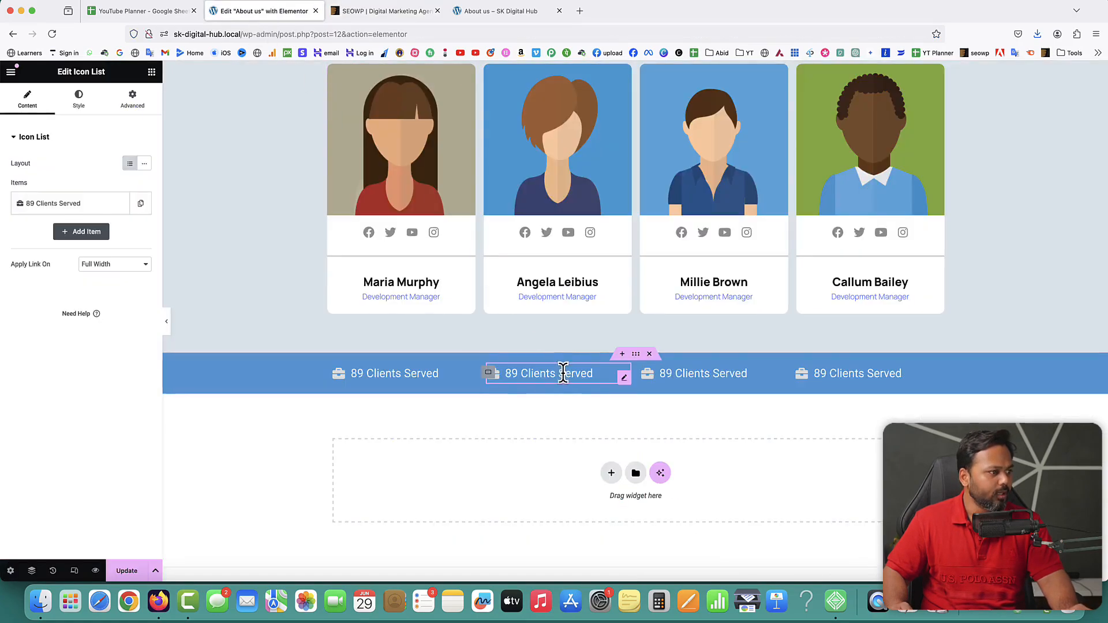
left_click(83, 211)
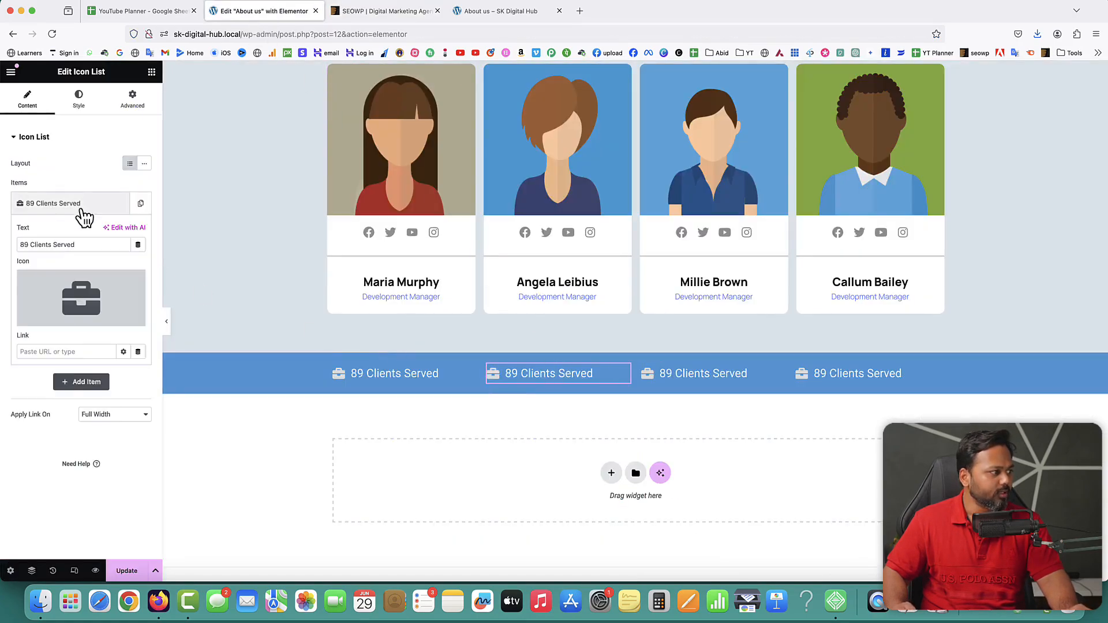
triple_click(66, 244)
key("super+v")
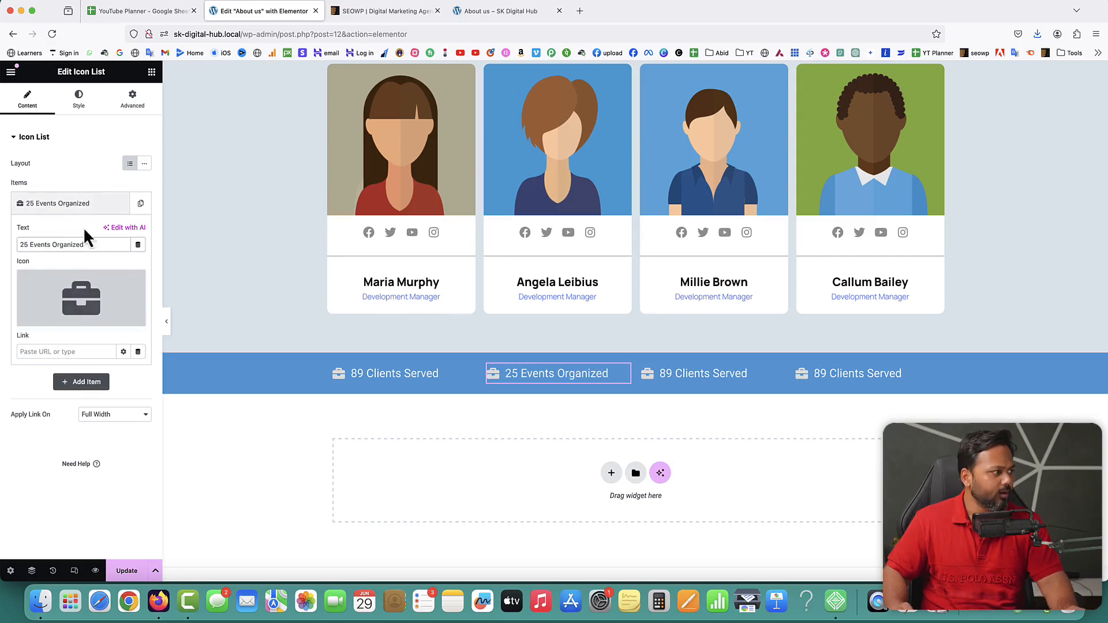
Change the second item's icon to the outlined check circle, found by searching the icon library for "check".
left_click(46, 321)
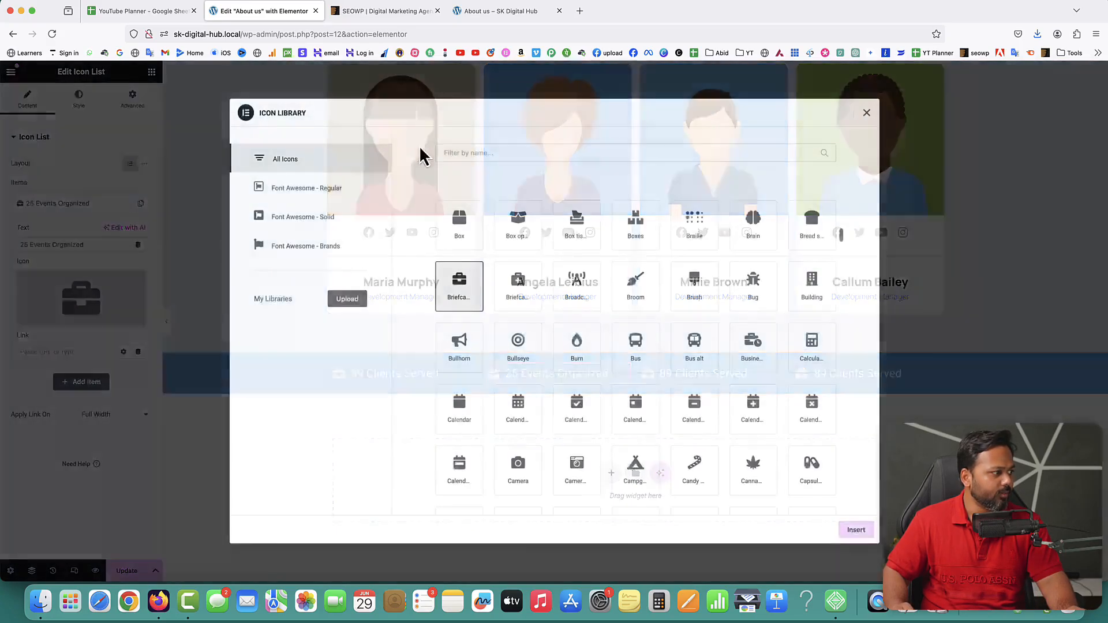
left_click(455, 152)
type("check")
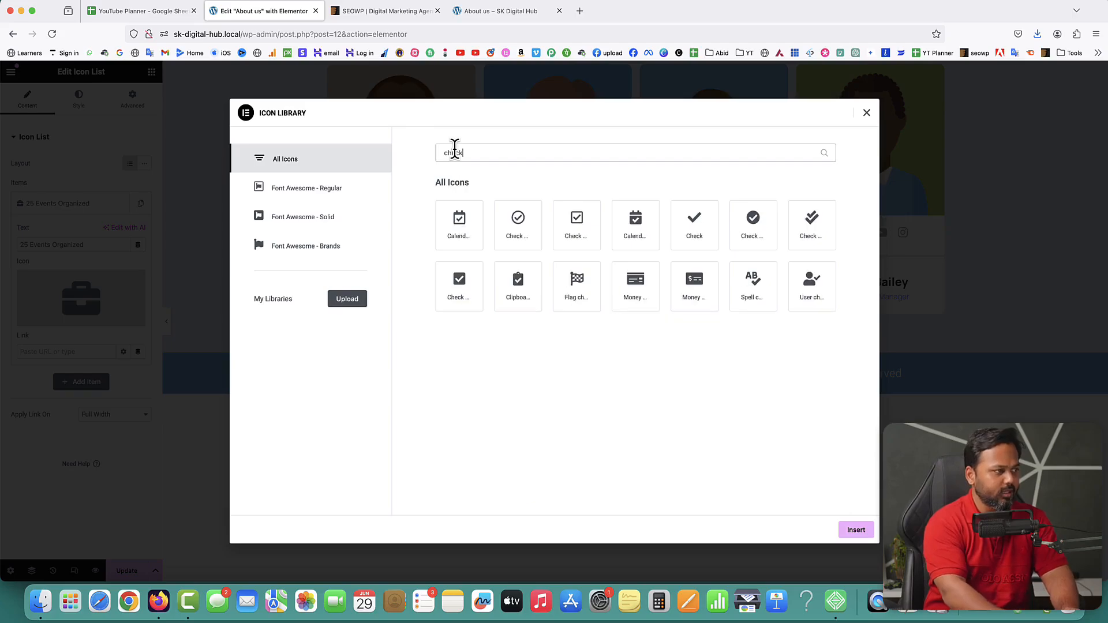
left_click(515, 222)
left_click(856, 530)
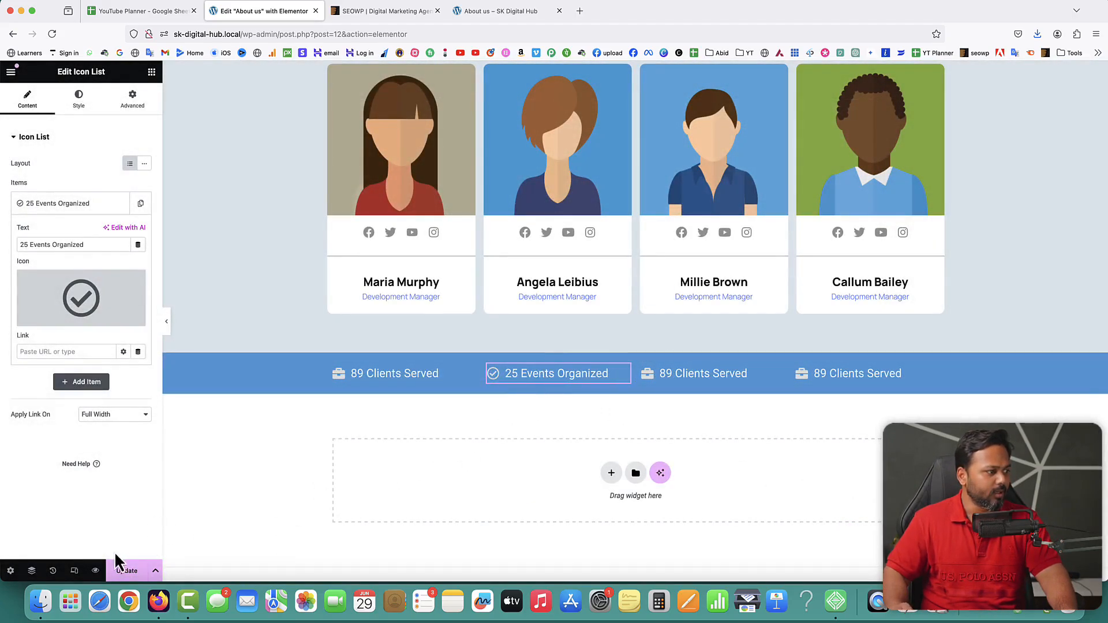
Update the page, reload the live About us page and check the team section and statistics strip there.
left_click(125, 571)
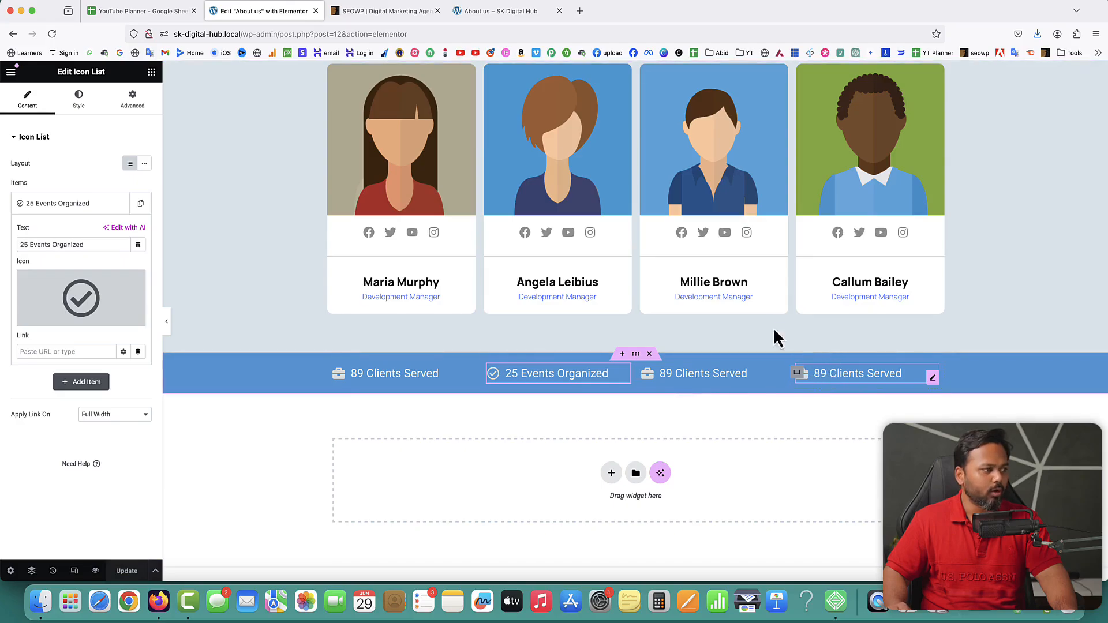
left_click(456, 16)
left_click(53, 34)
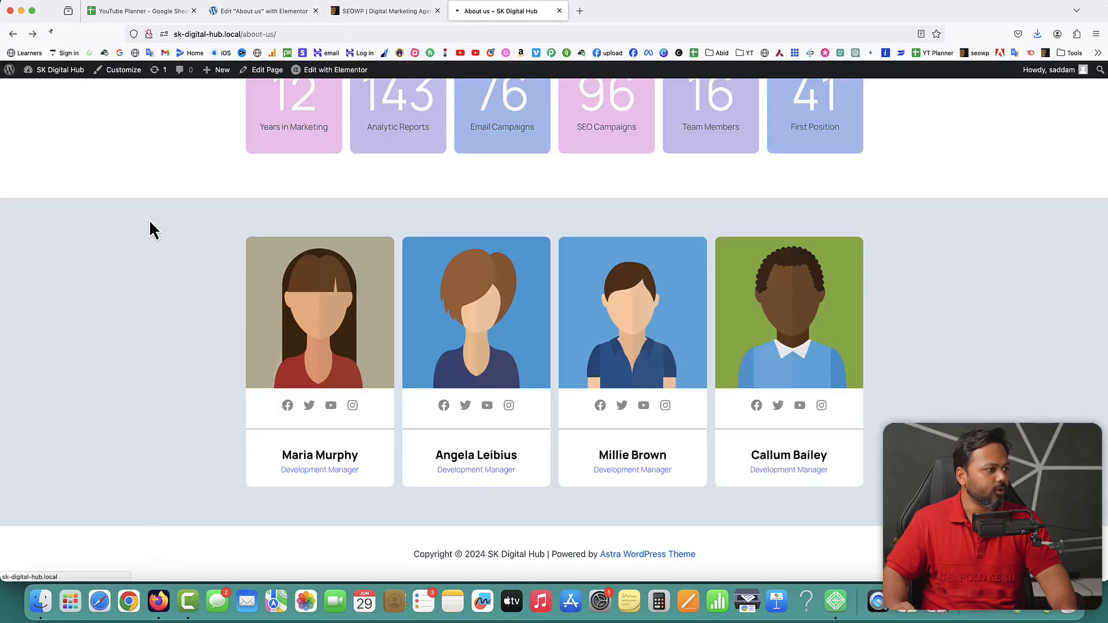
scroll(149, 219, "up", 10)
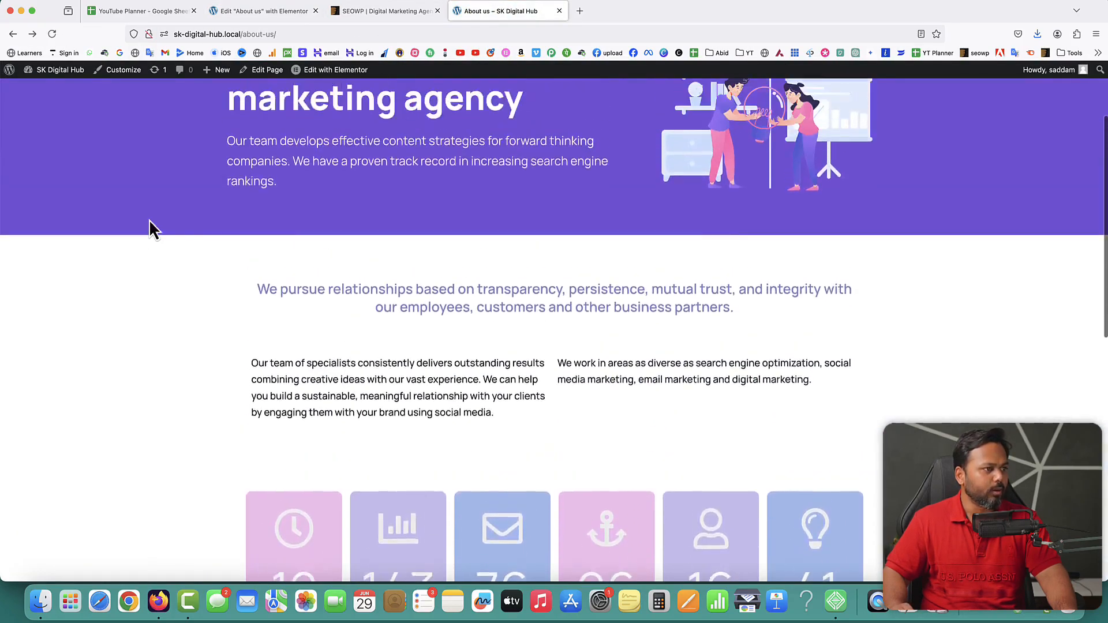
scroll(149, 220, "down", 9)
scroll(149, 224, "down", 3)
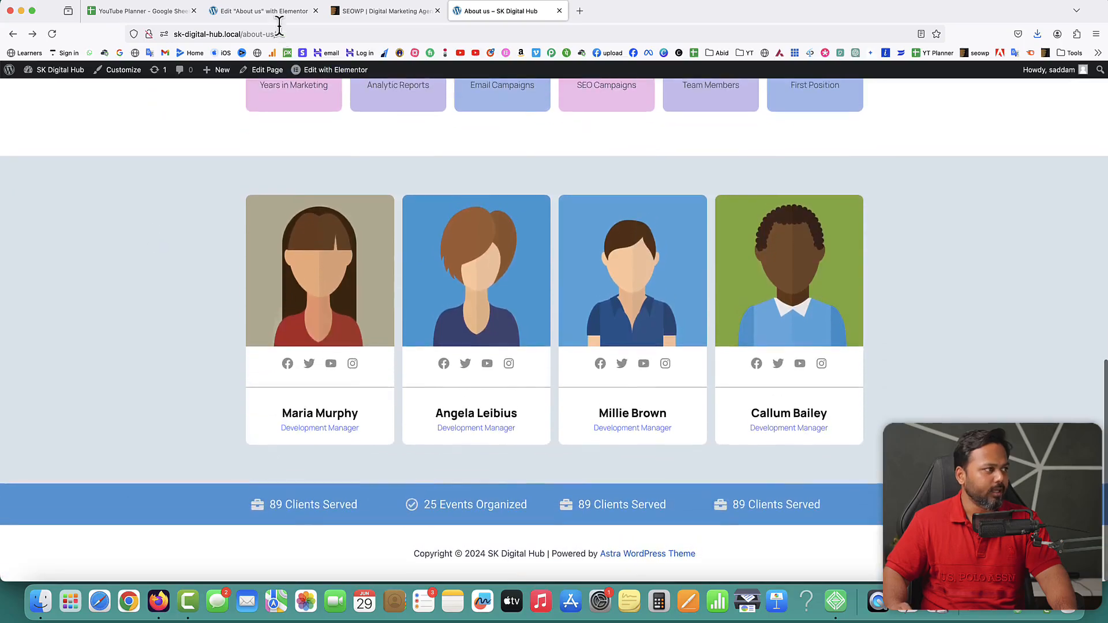
Return to the Elementor editor and look through the available widgets in the elements list.
left_click(274, 14)
left_click(152, 73)
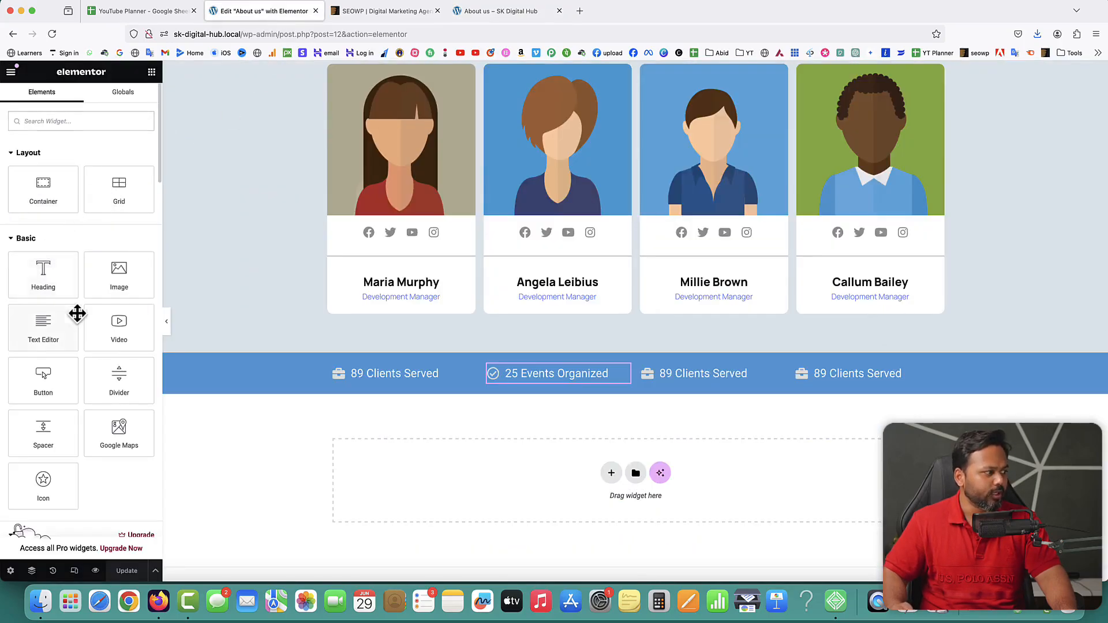
scroll(82, 318, "down", 3)
scroll(82, 316, "down", 5)
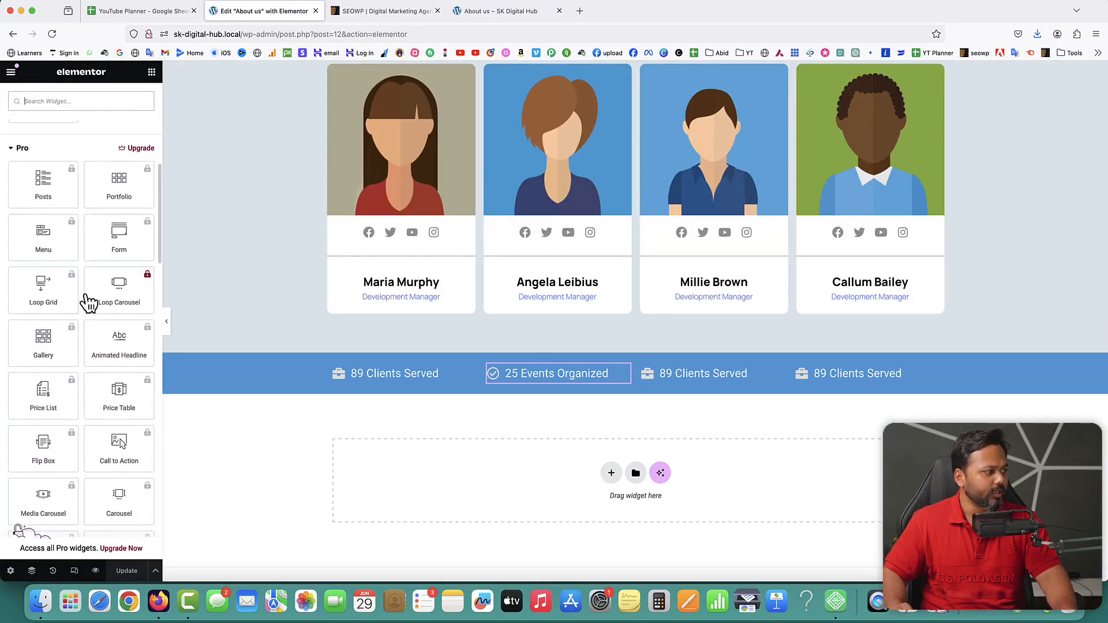
scroll(87, 277, "up", 8)
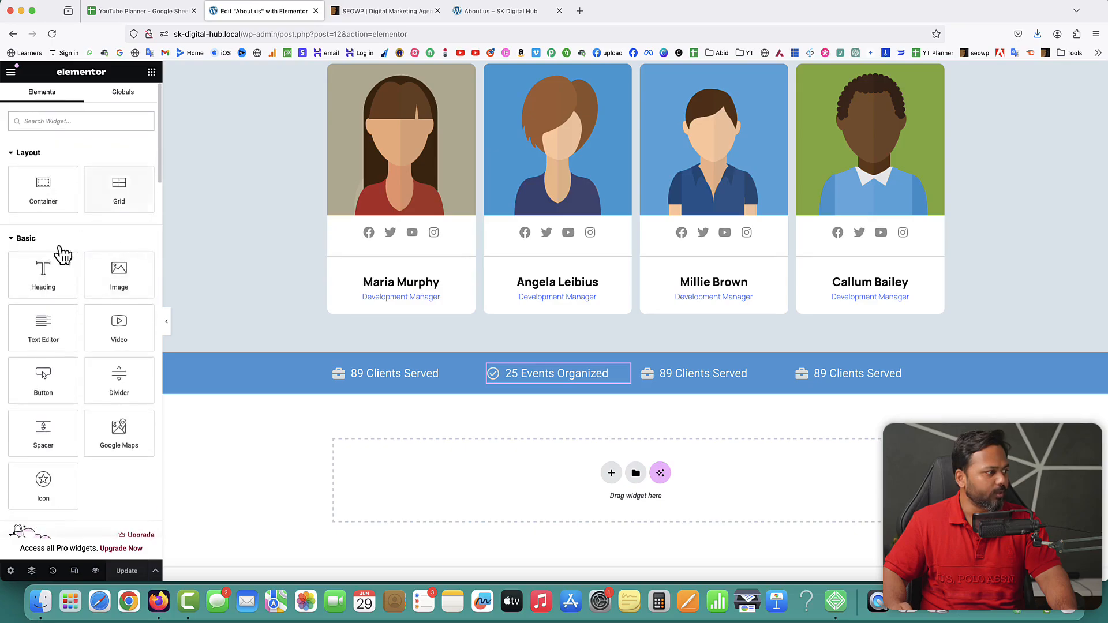
scroll(102, 455, "down", 10)
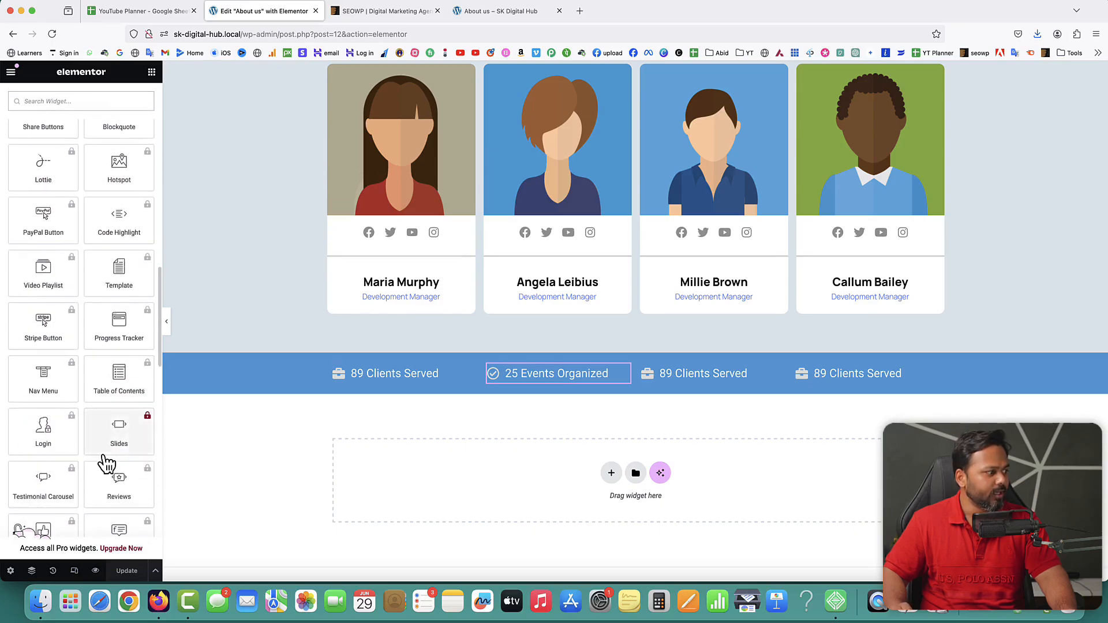